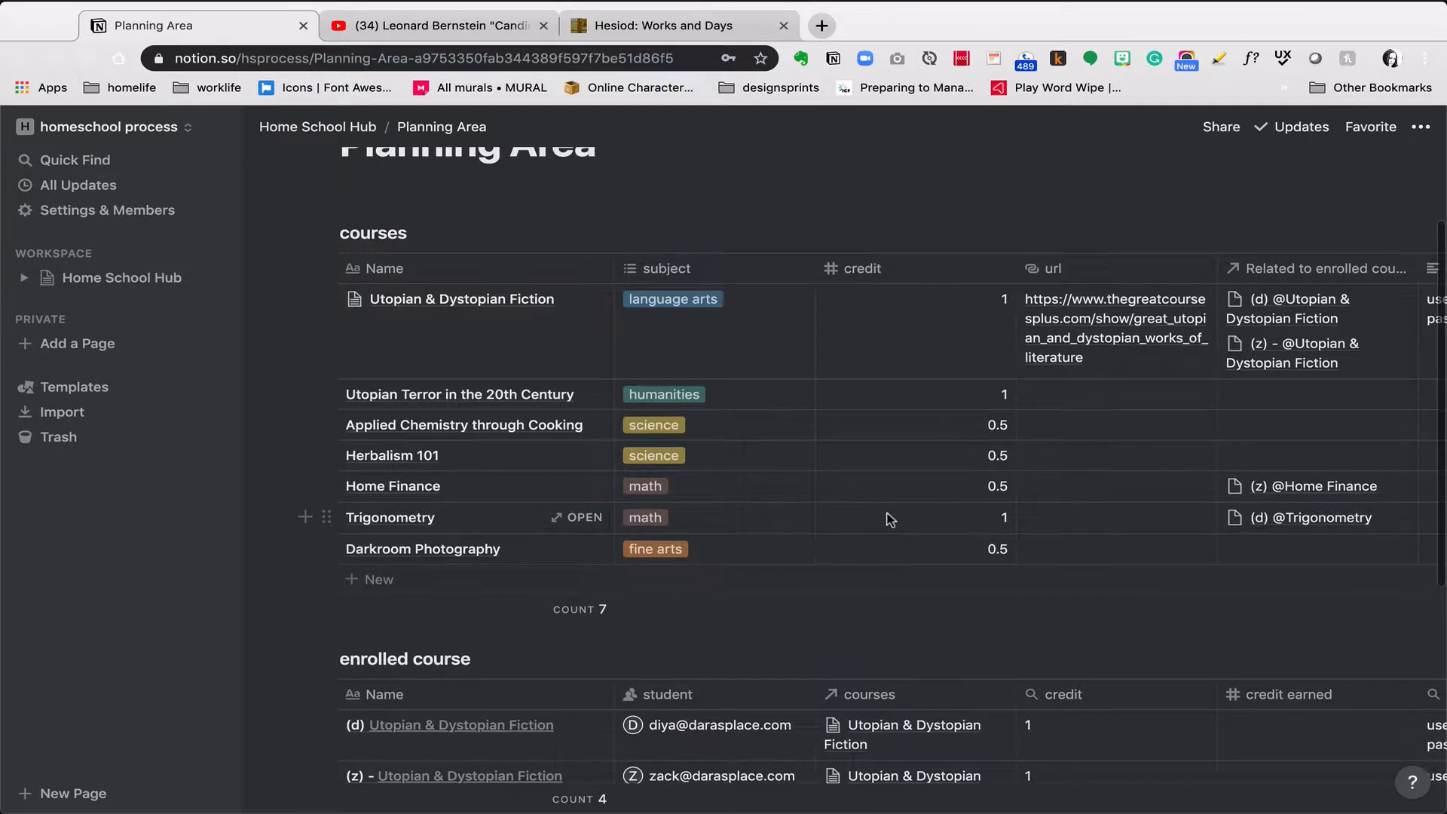
Insert an inline board database below the enrolled course table and title it "assignments"
scroll(482, 486, "down", 5)
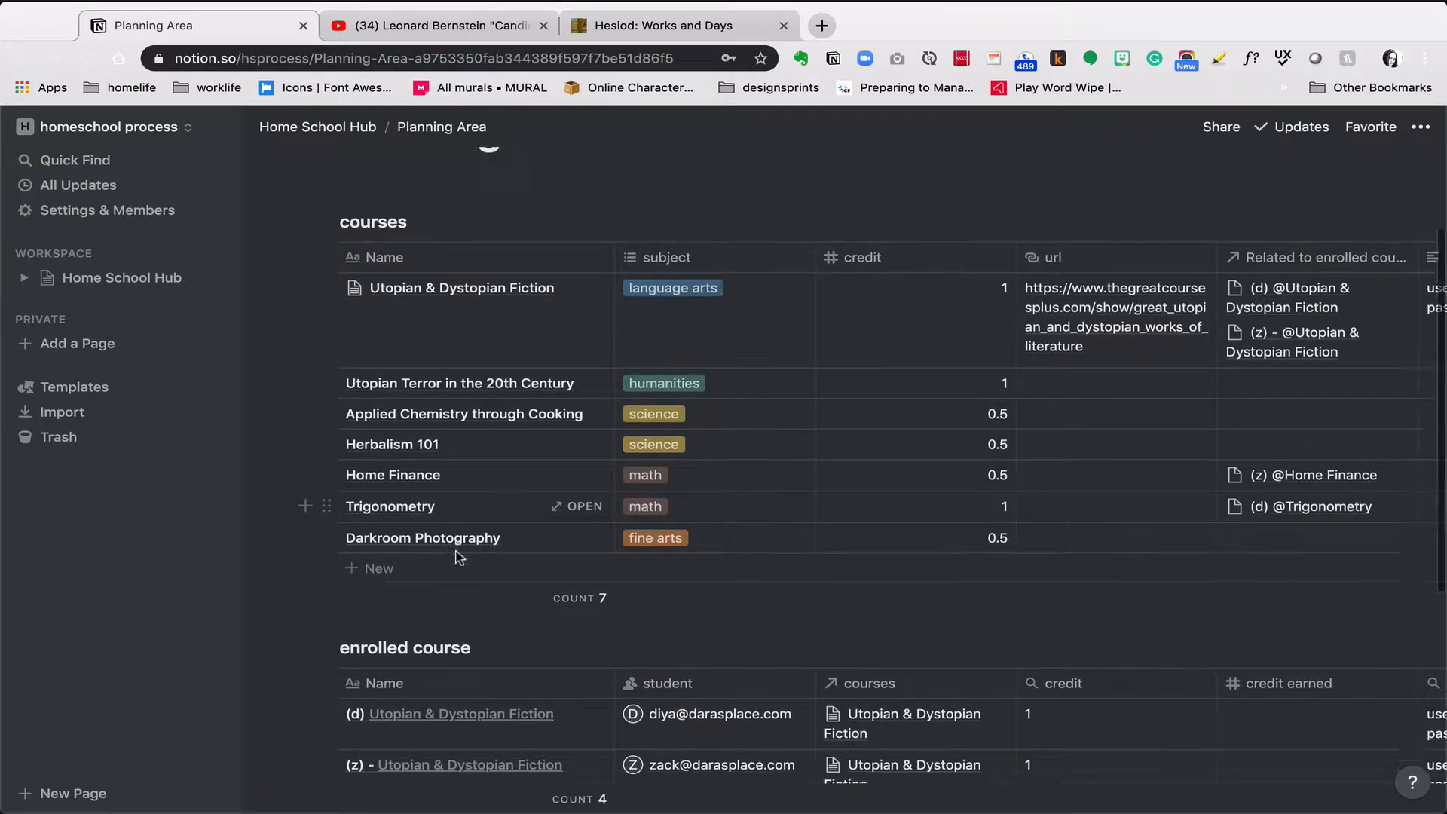
left_click(416, 665)
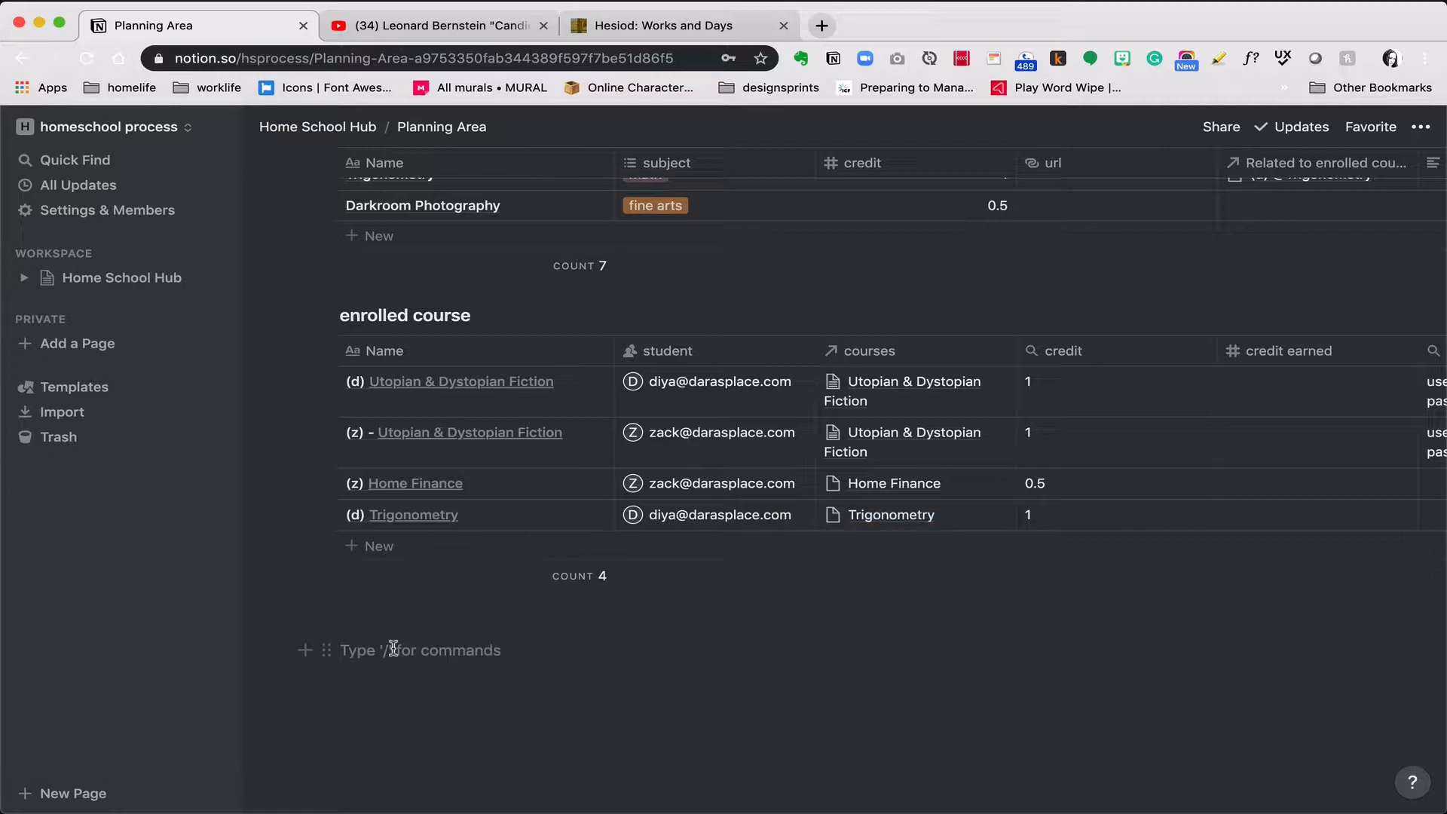
type("/")
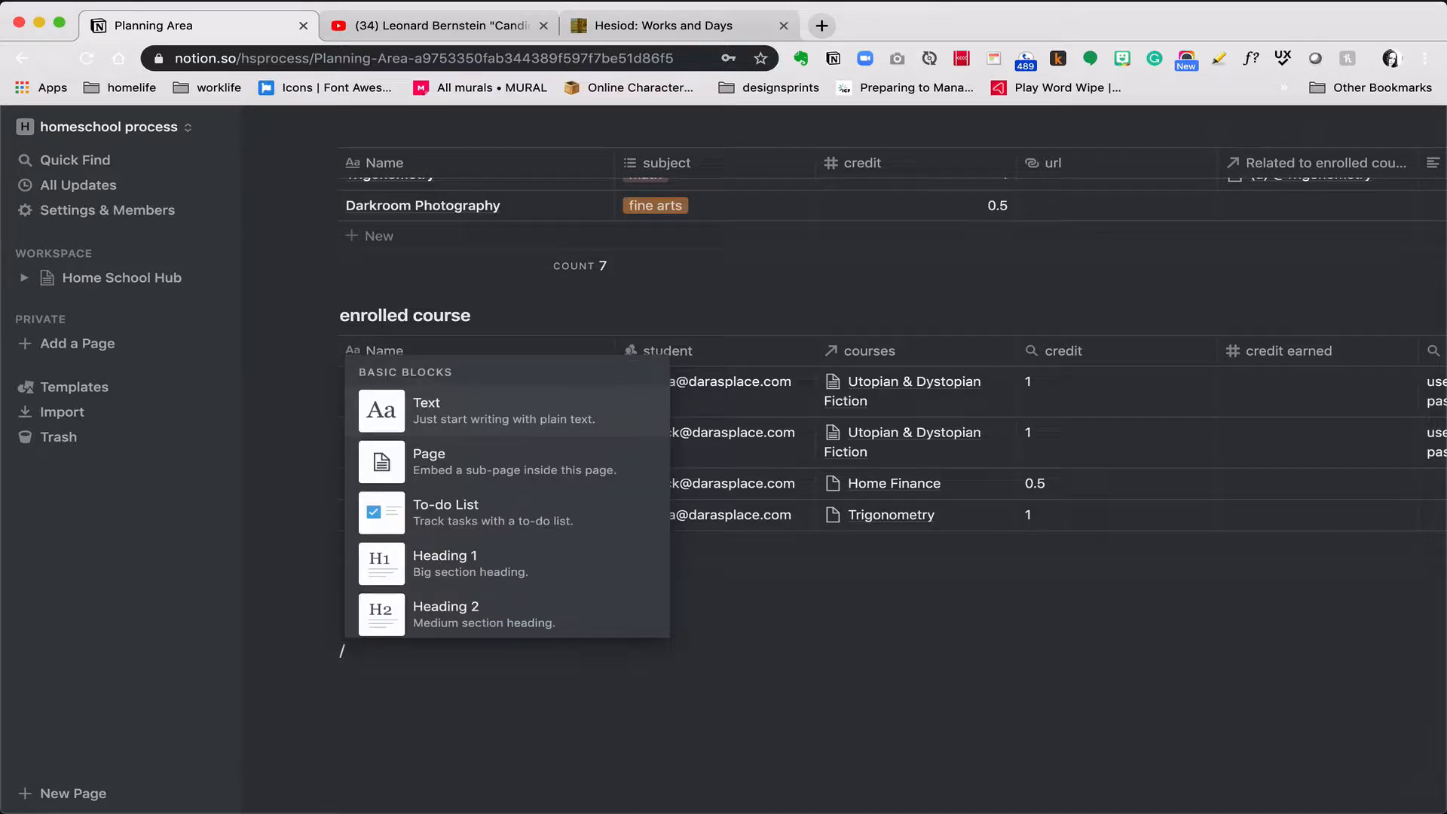
type("bor")
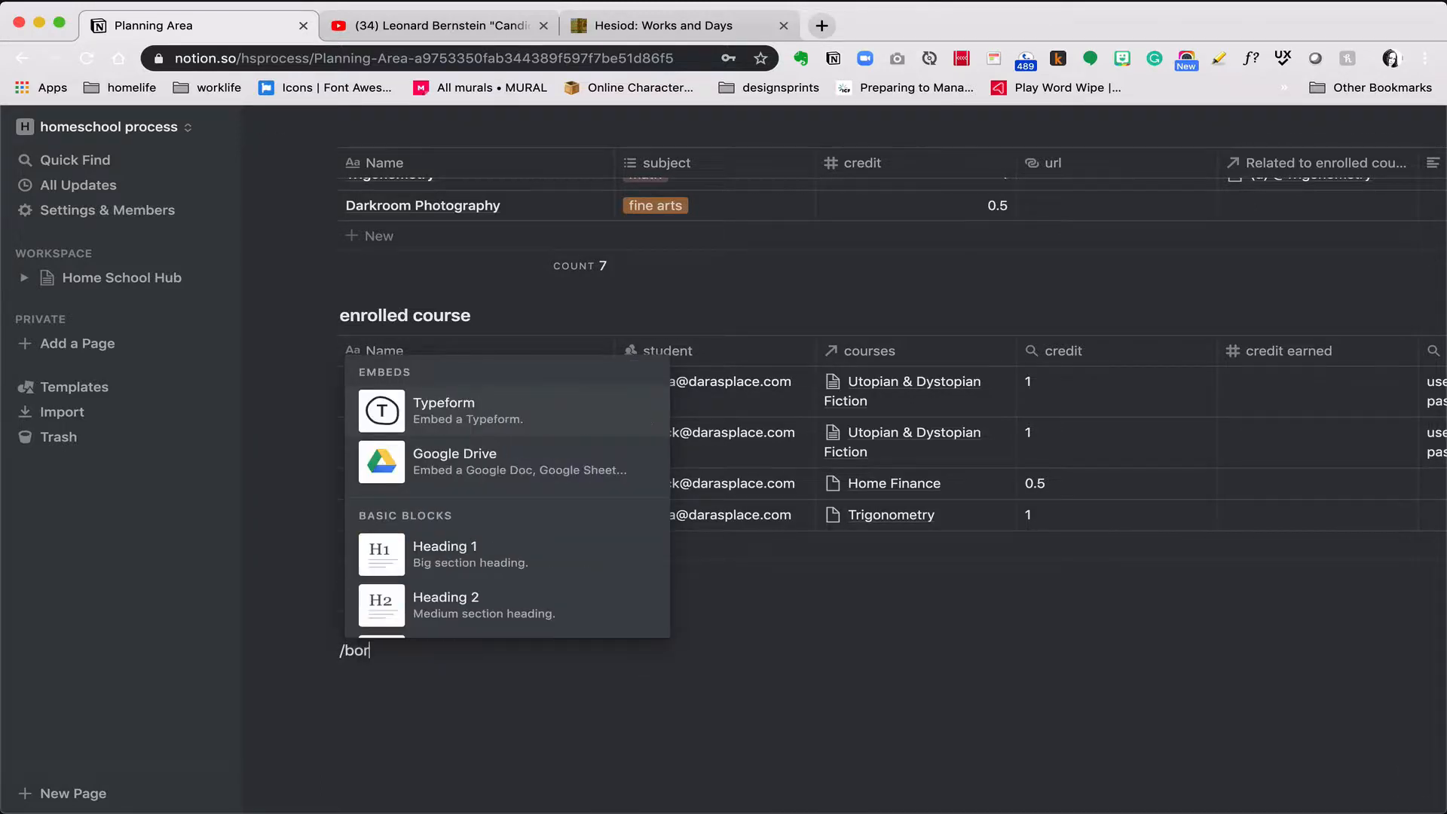
key("BackSpace")
type("ar")
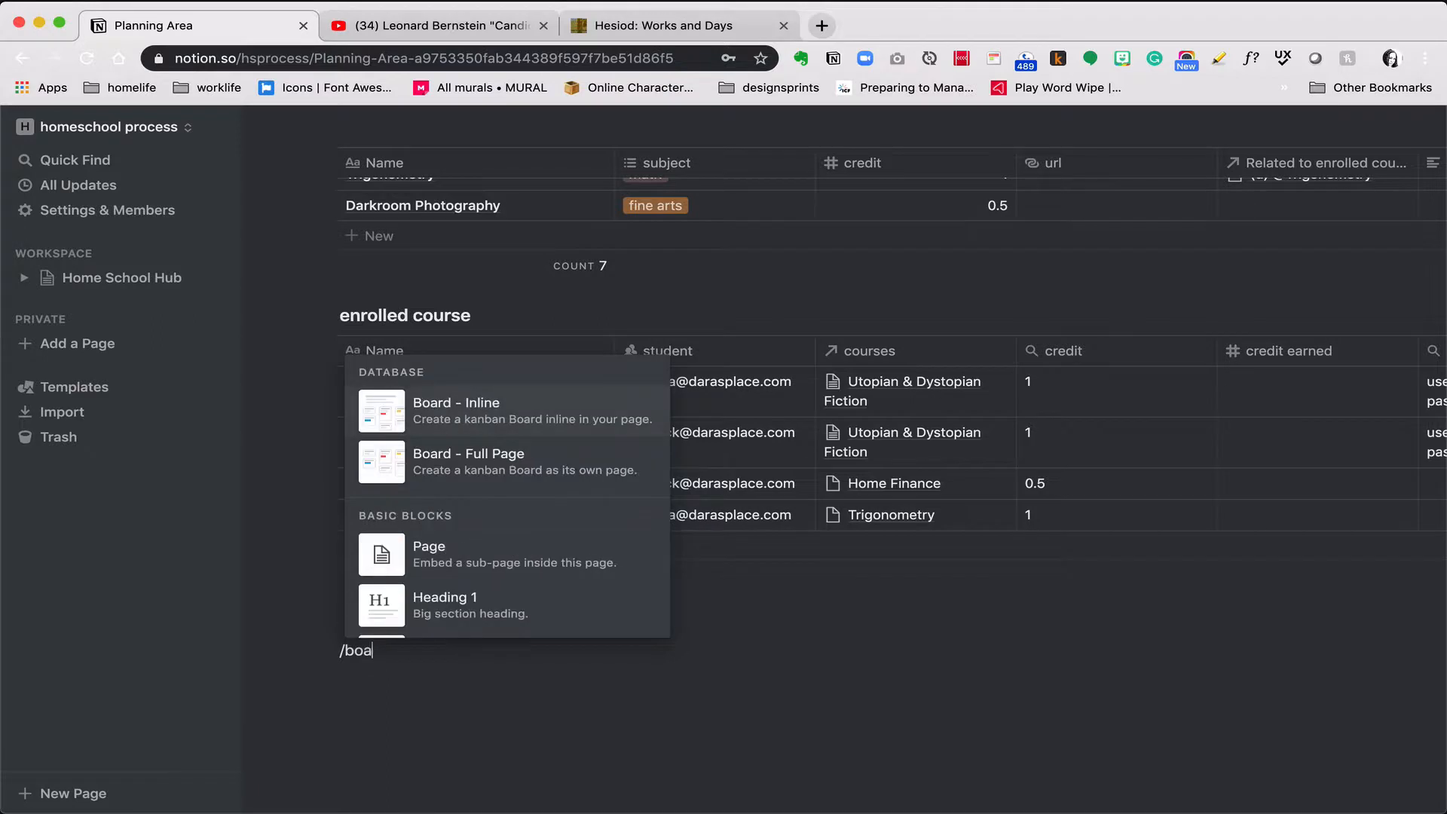
left_click(492, 420)
type("as")
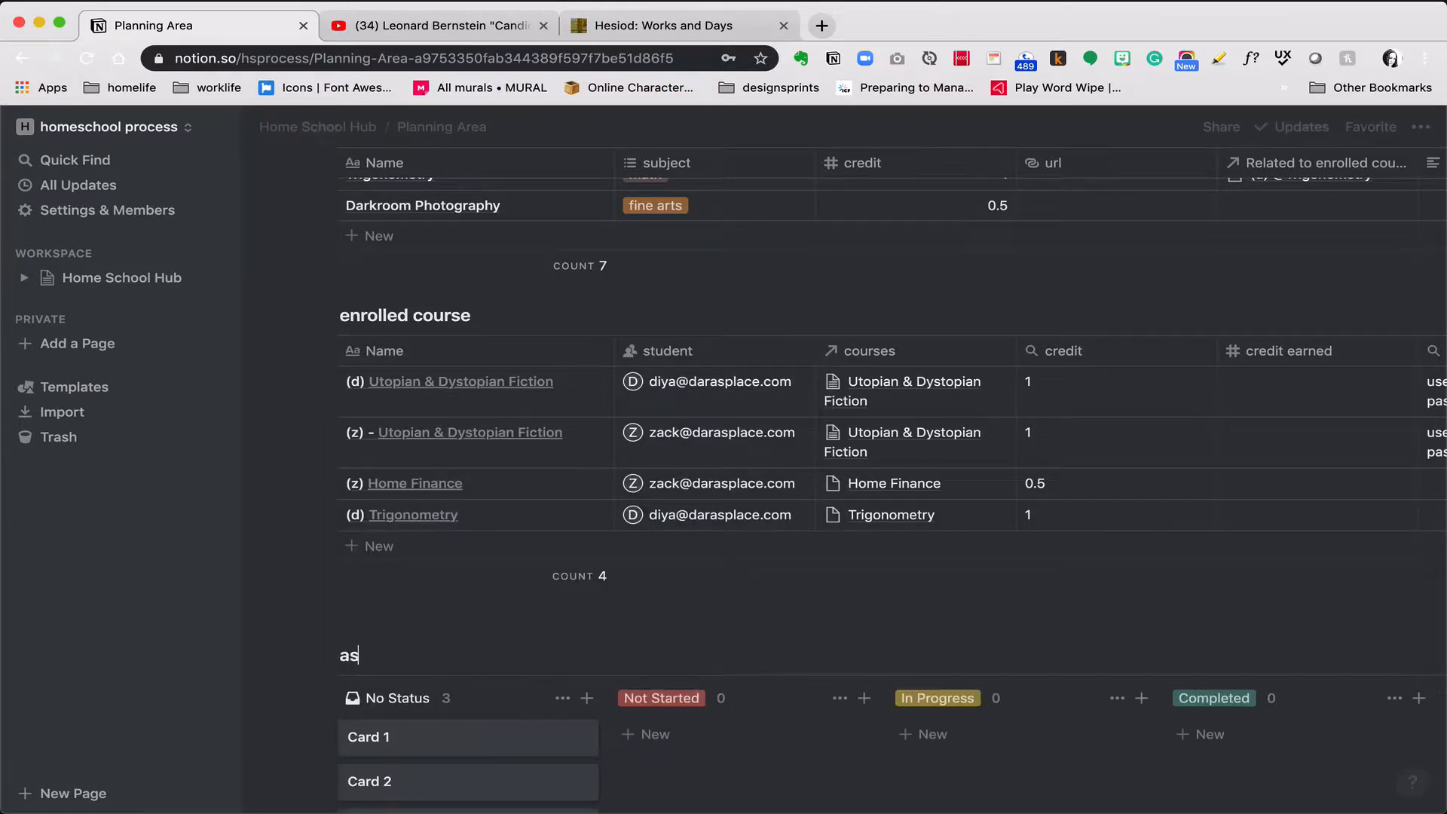
type("signments")
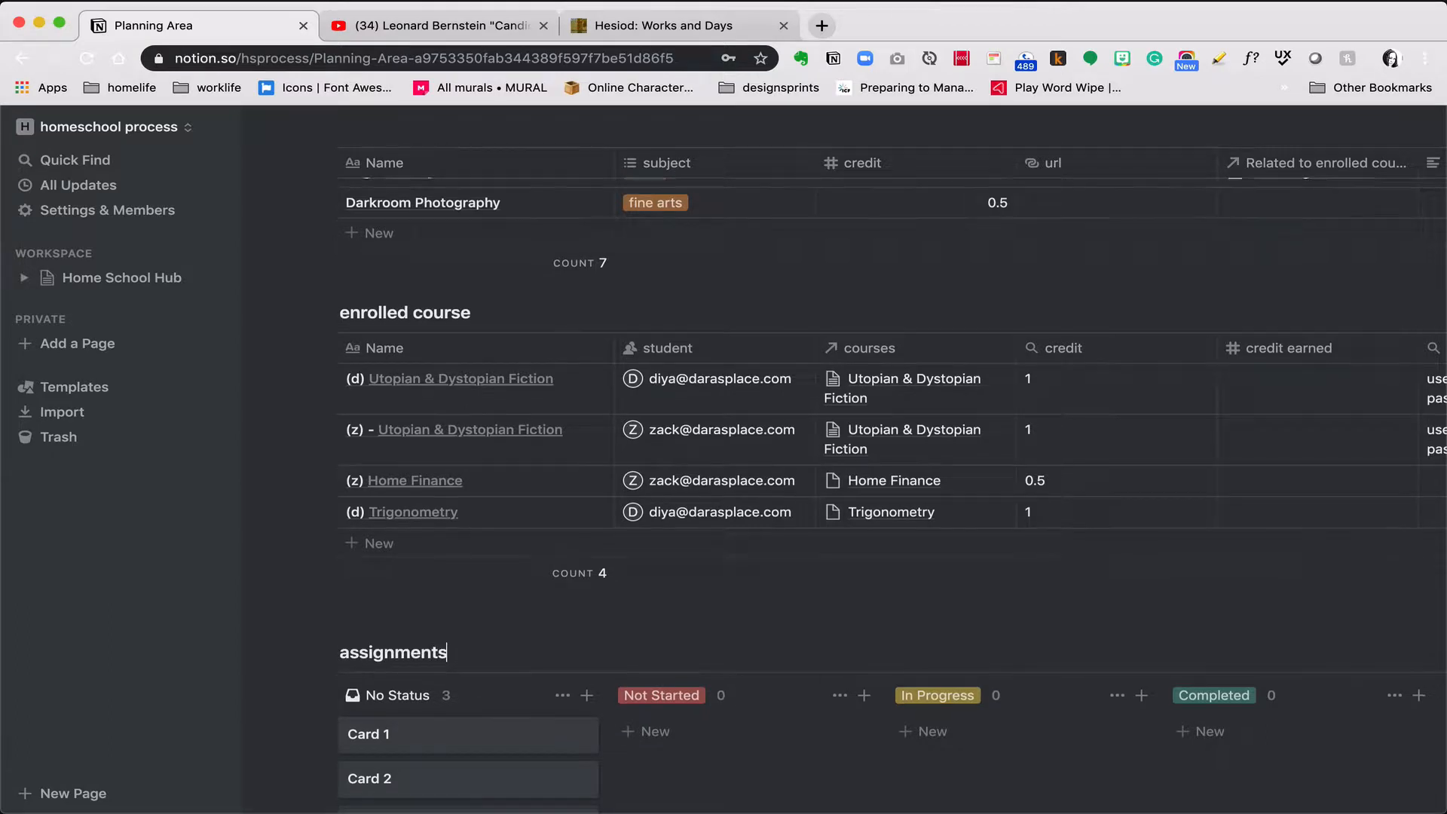
Delete the sample cards Card 2 and Card 3 from the assignments board
scroll(483, 592, "down", 3)
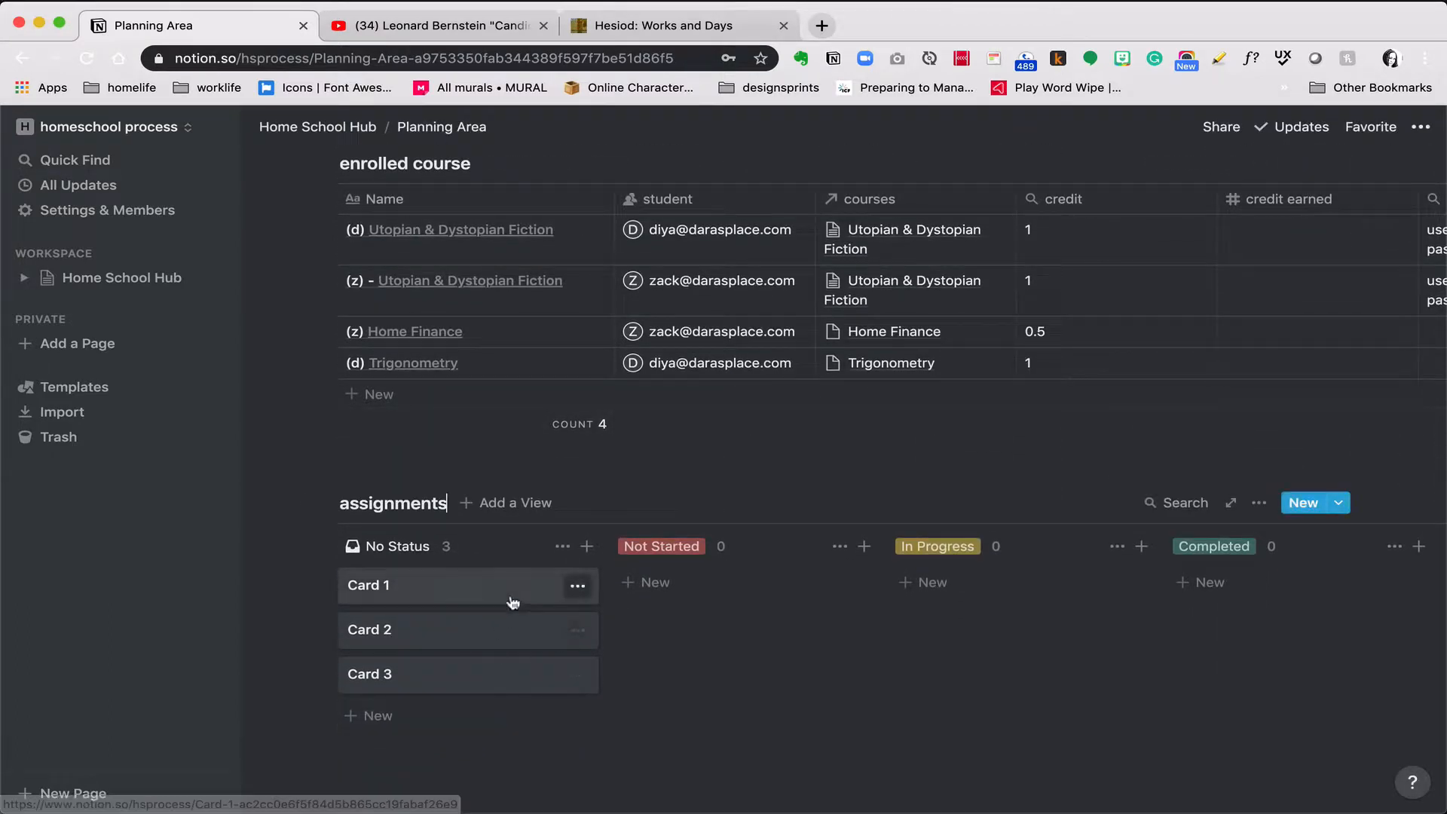
left_click(577, 630)
left_click(617, 418)
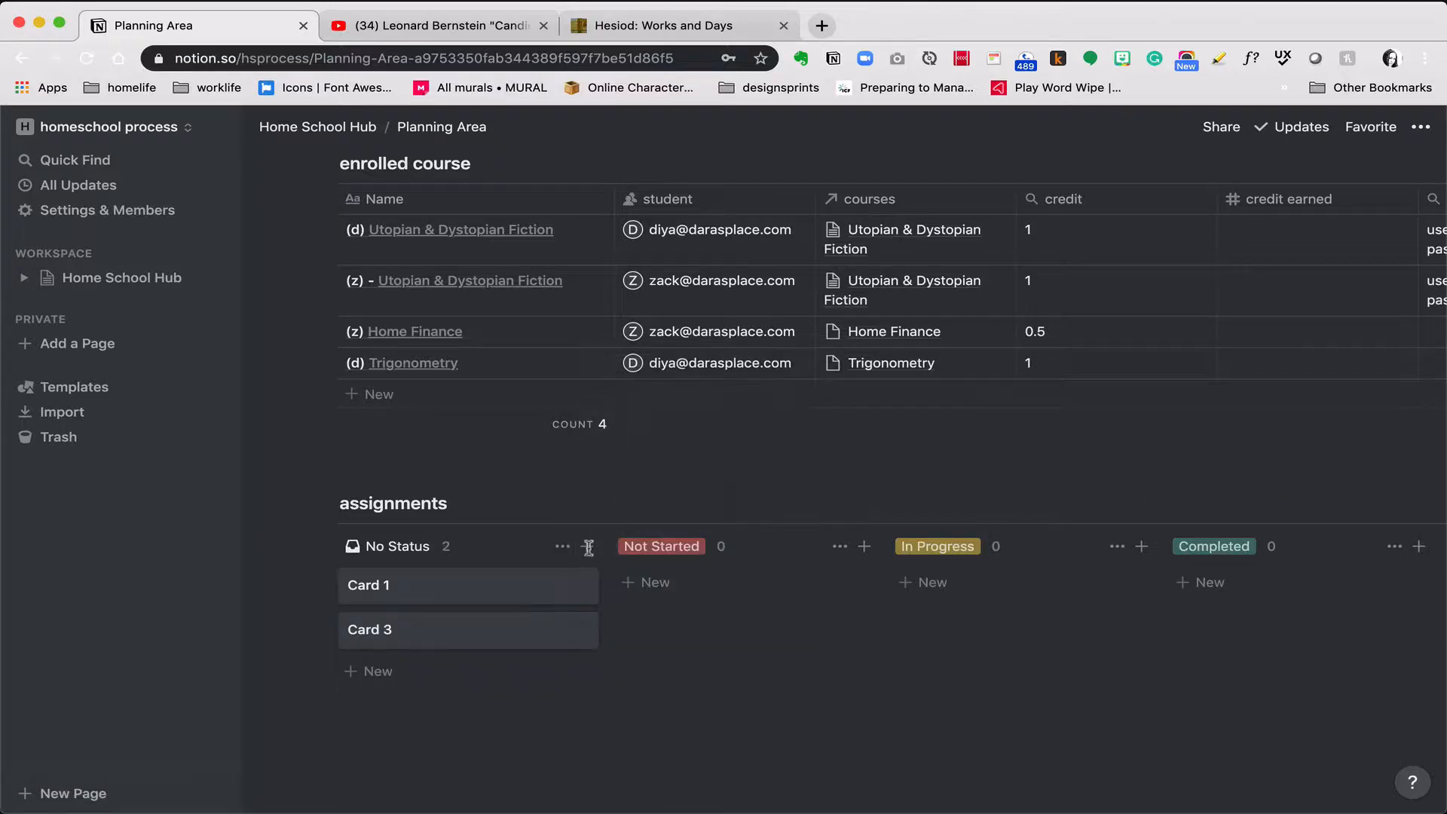
left_click(578, 632)
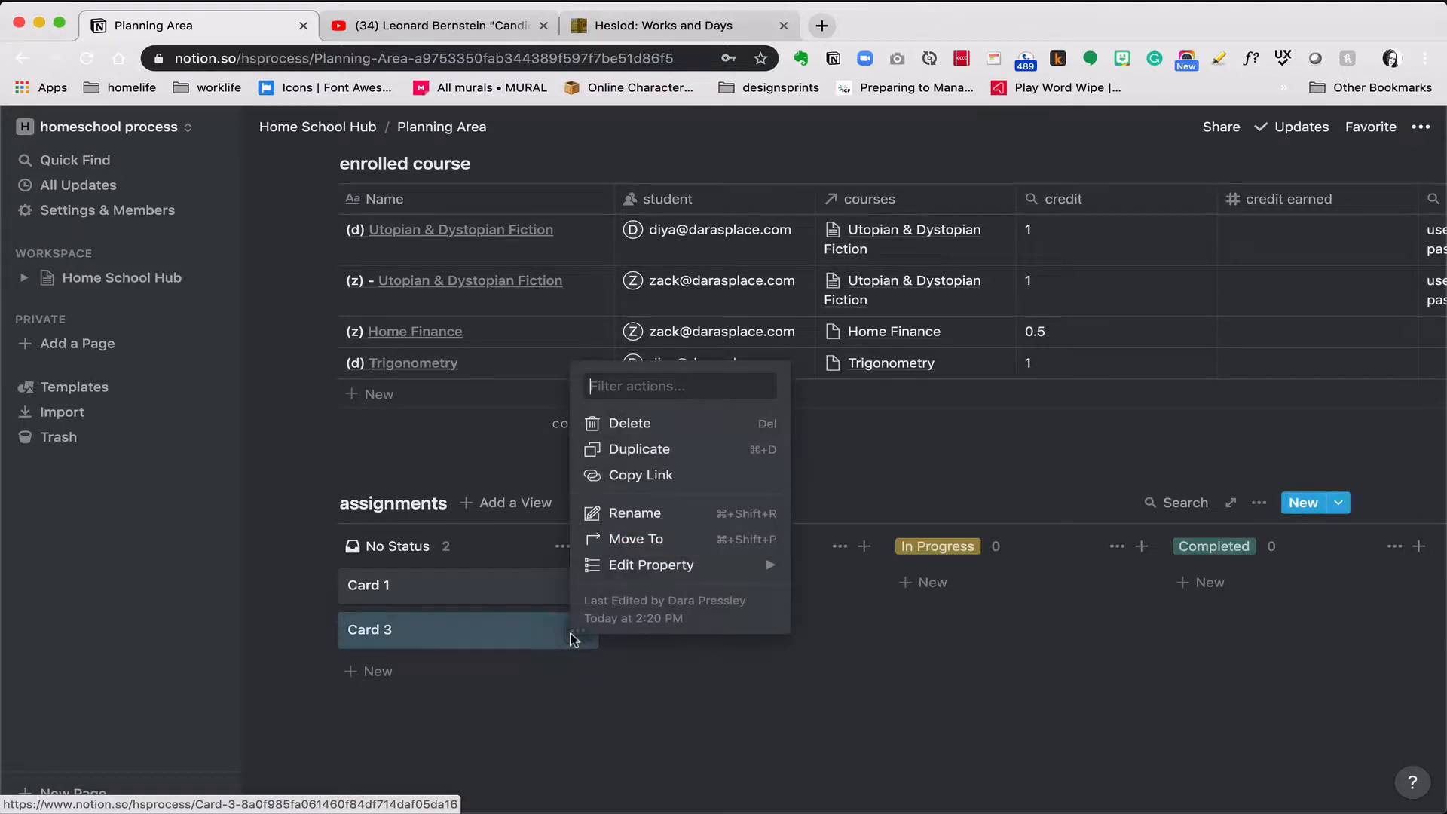
left_click(611, 423)
left_click(490, 595)
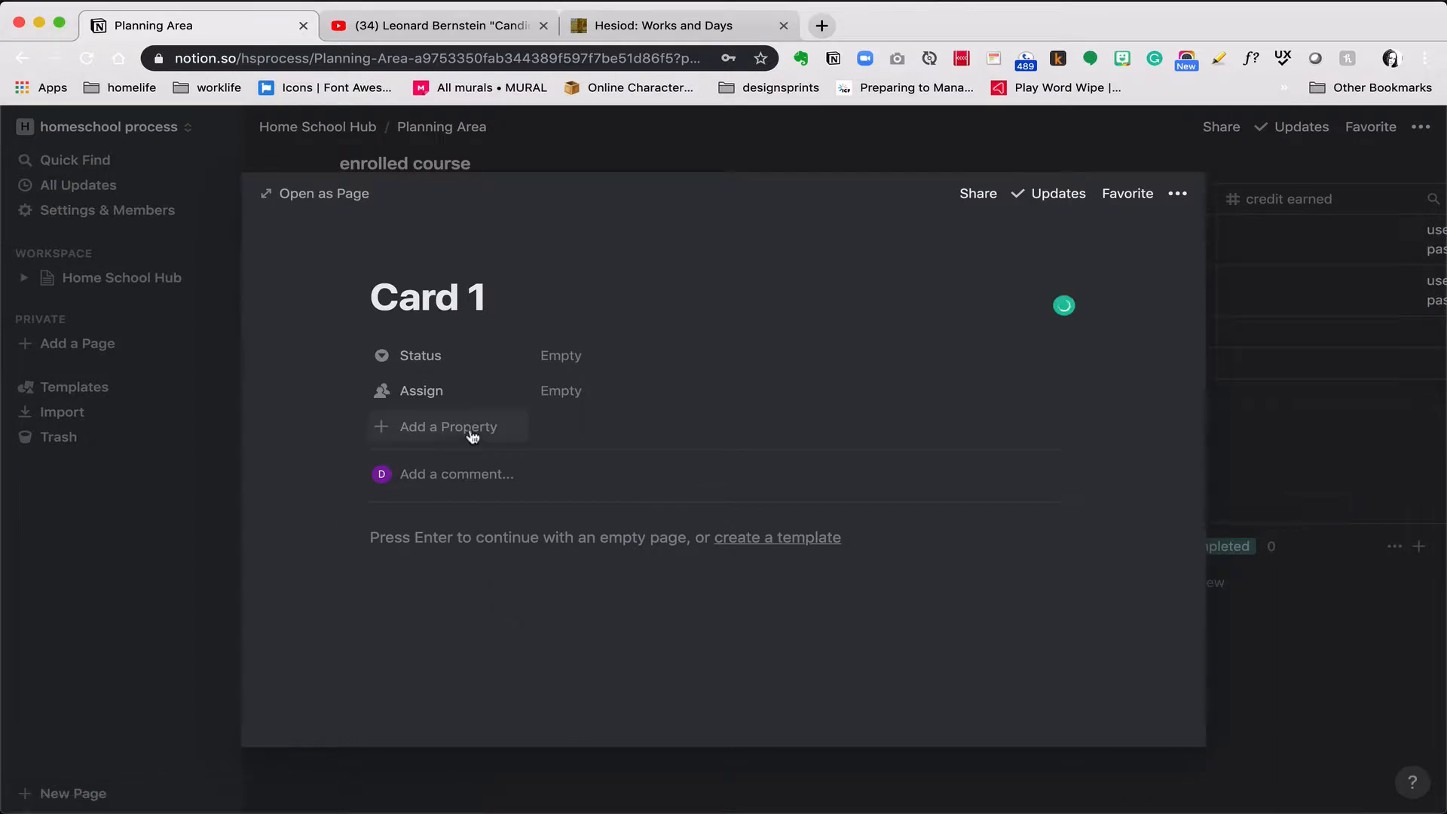
left_click(313, 791)
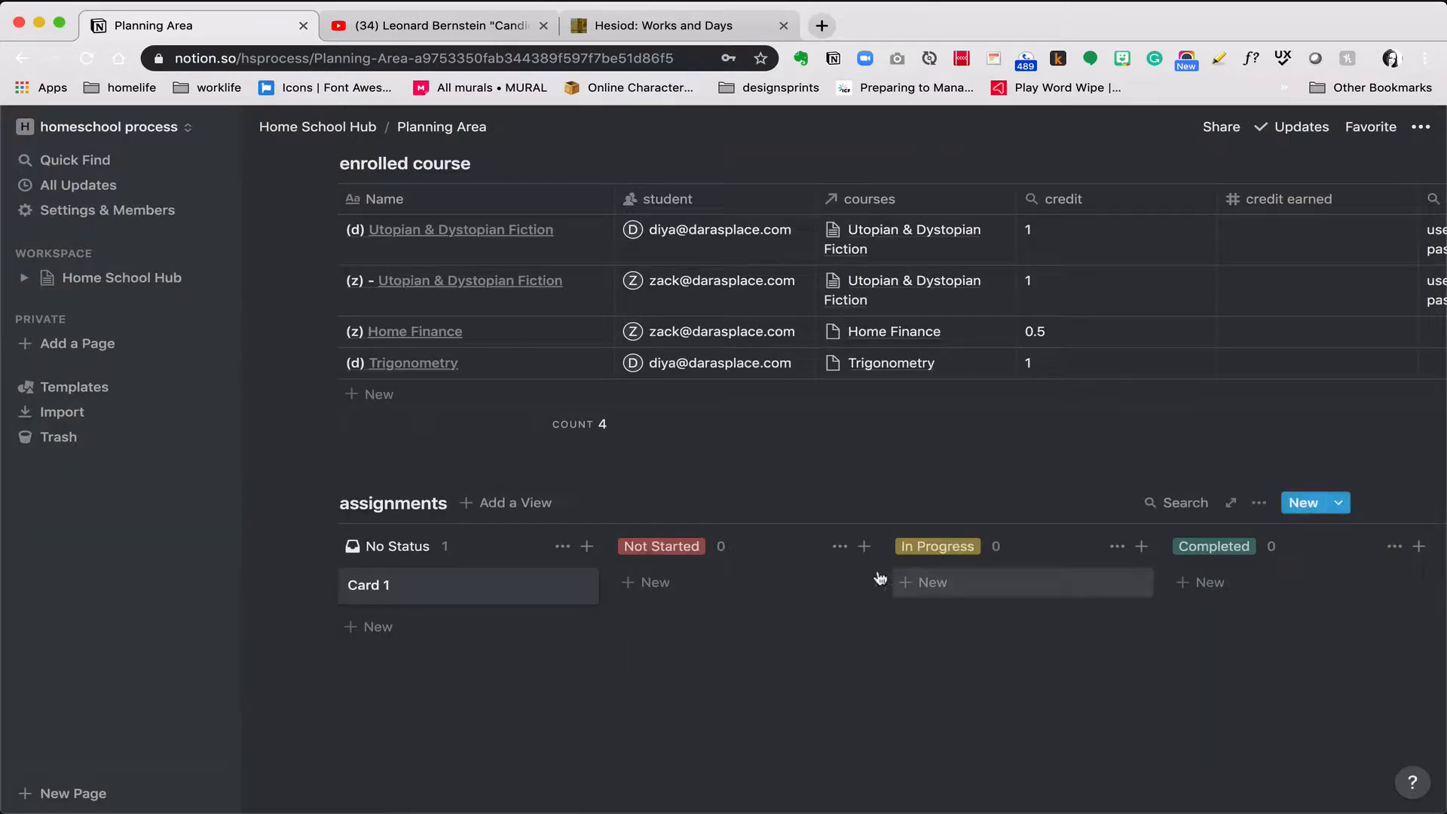
scroll(760, 576, "right", 5)
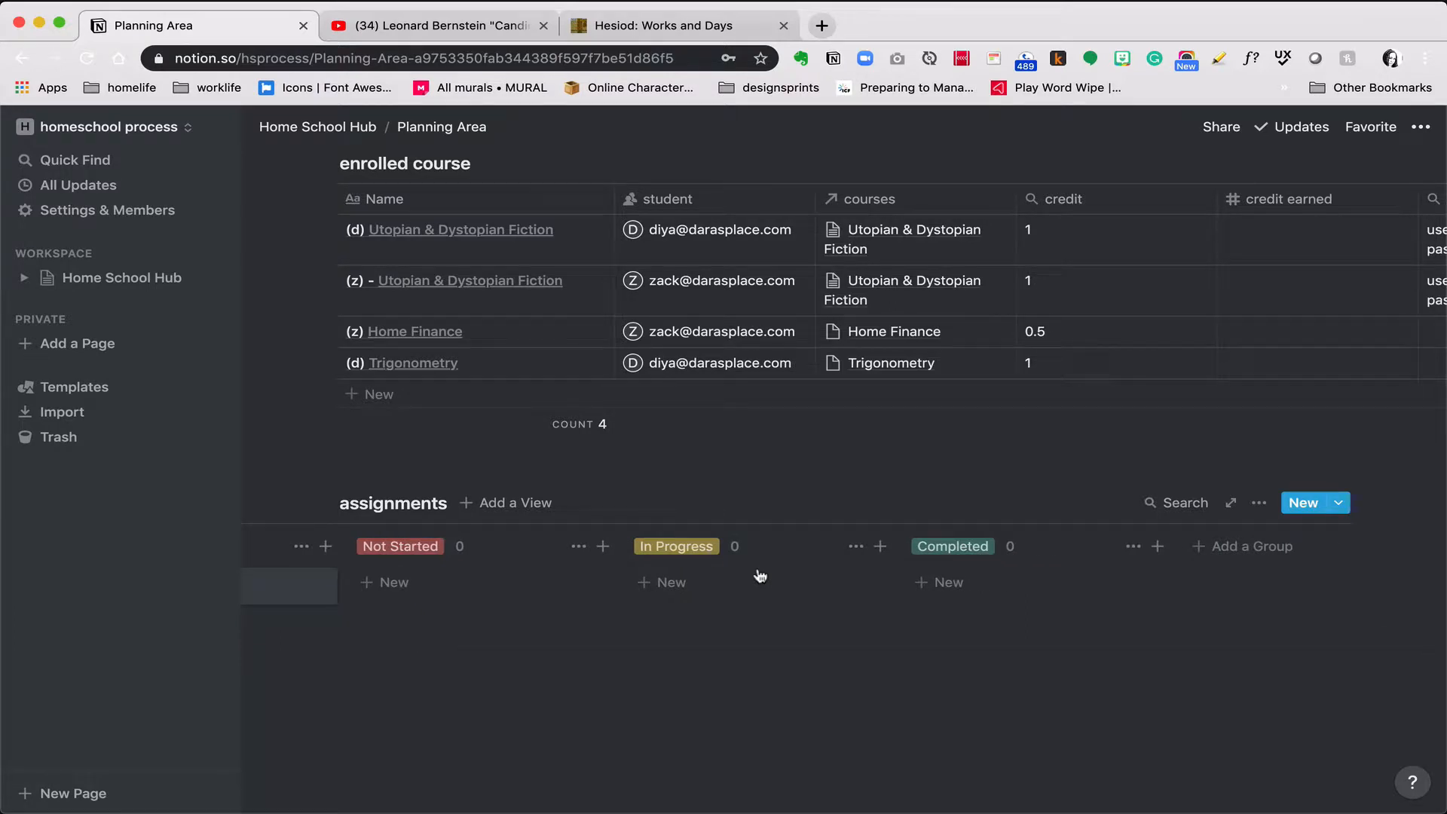
scroll(760, 576, "left", 5)
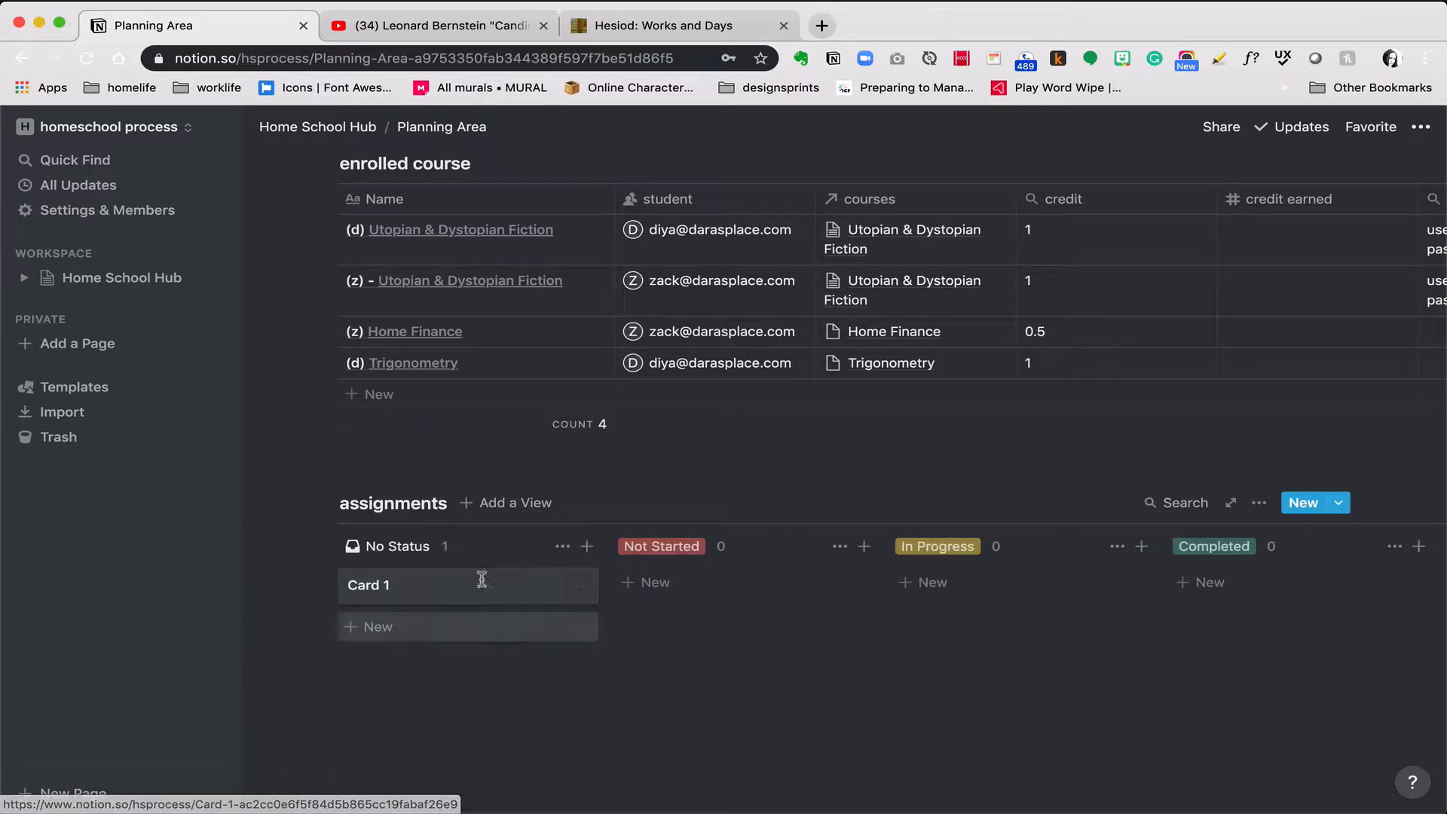
Move Card 1 to the In Progress group of the assignments board and back to No Status
left_click_drag(481, 578, 678, 595)
left_click_drag(826, 599, 926, 577)
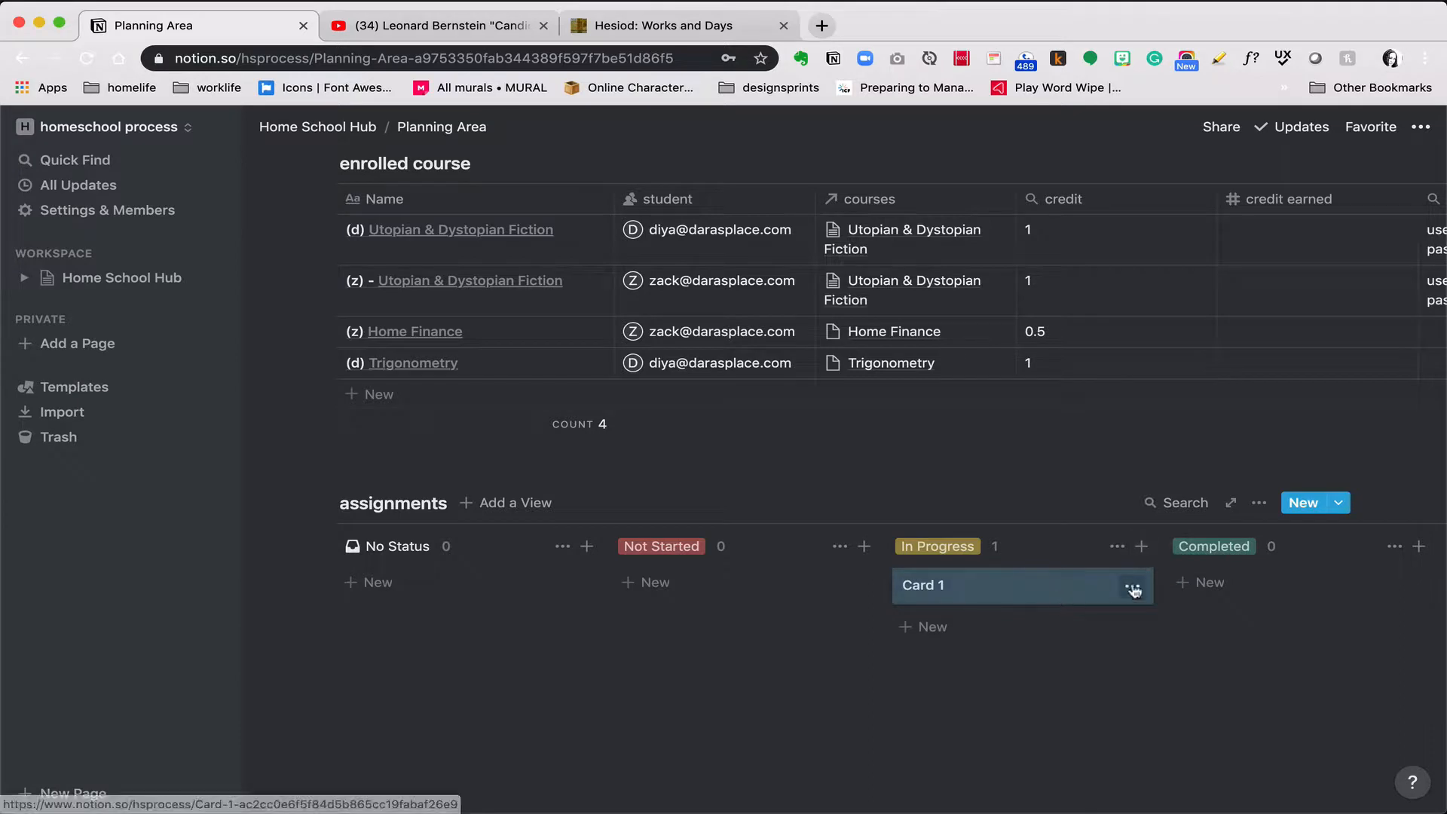
left_click_drag(1132, 590, 549, 585)
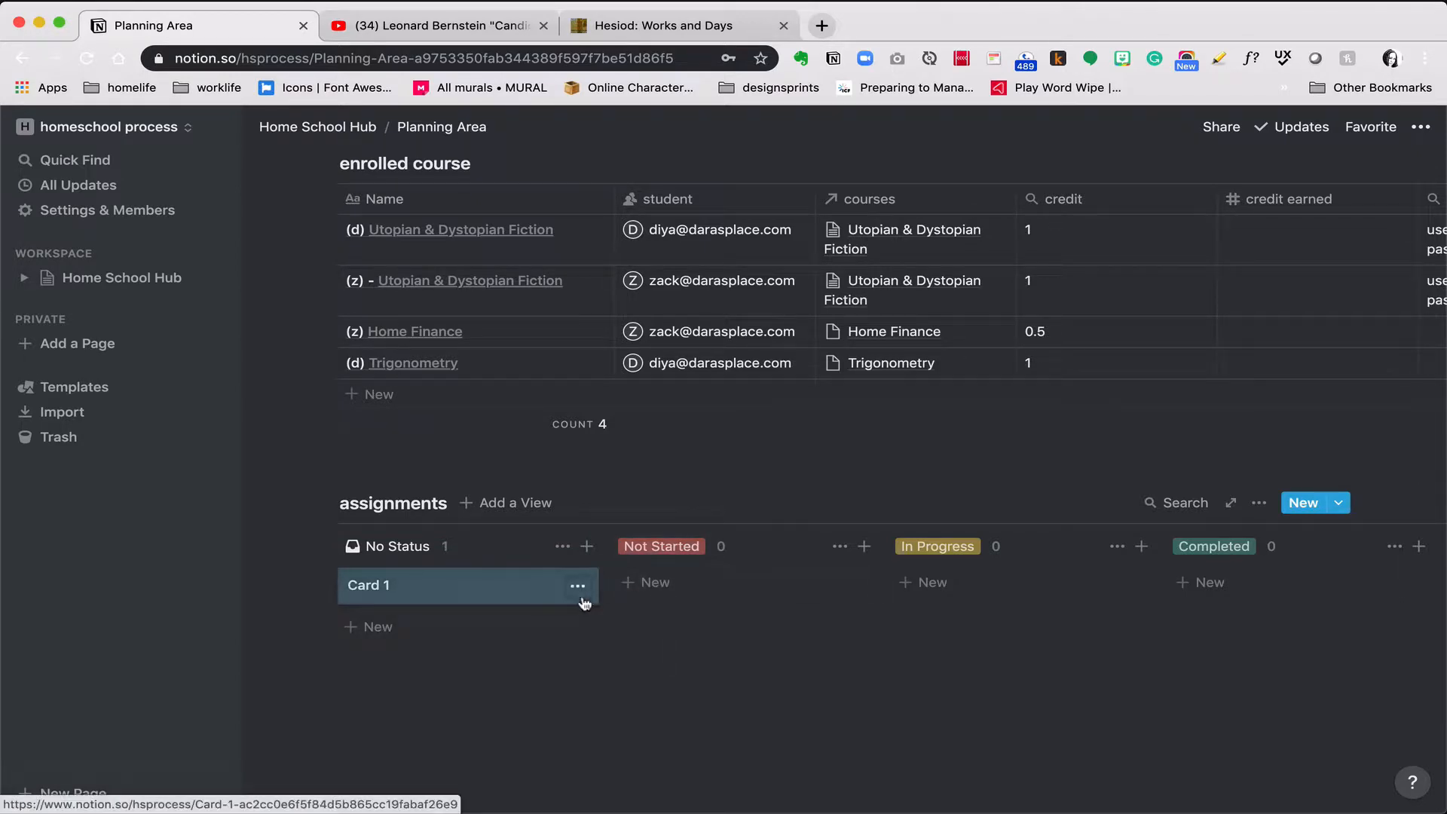
left_click(578, 587)
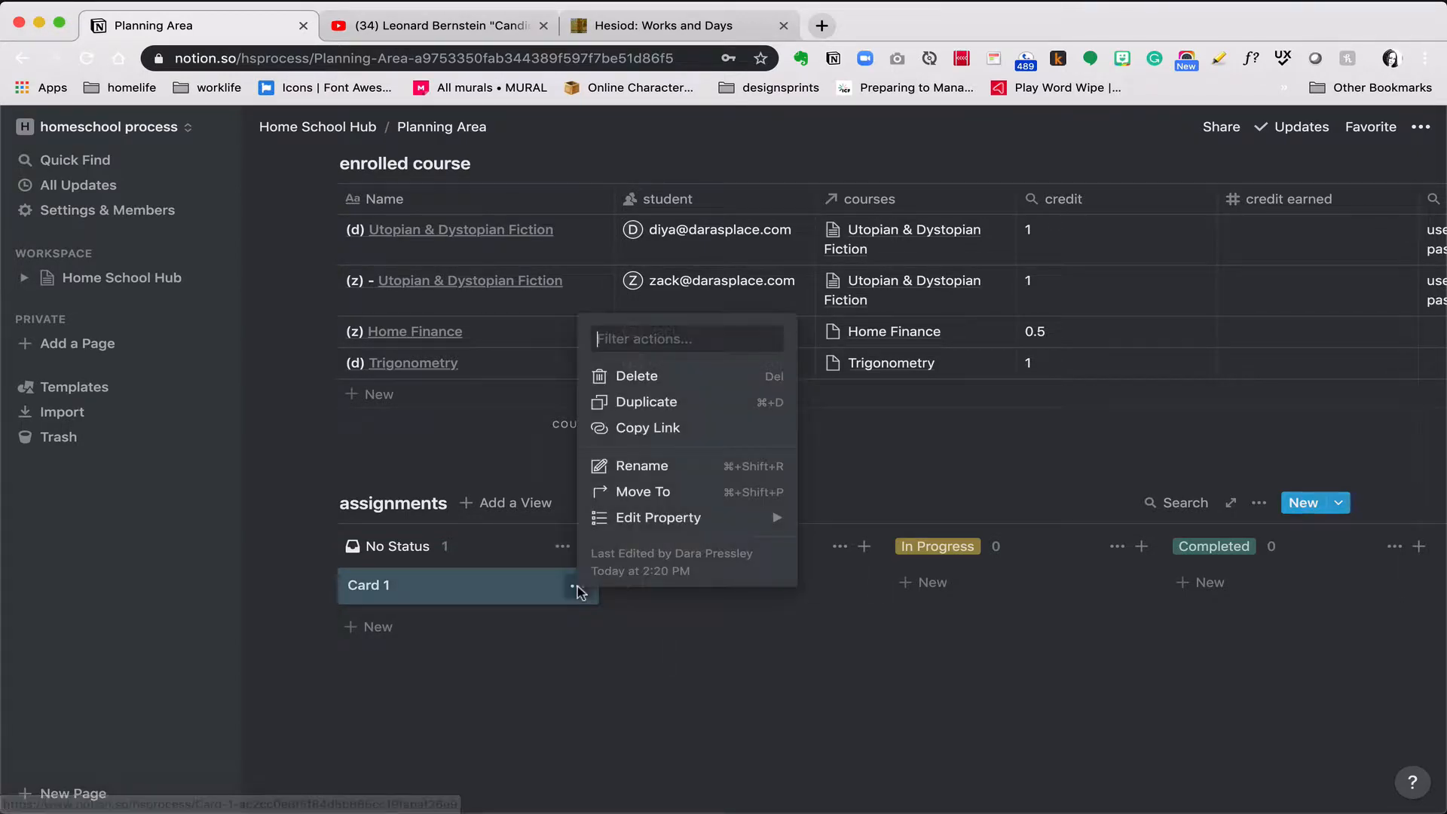
left_click(510, 599)
left_click(502, 599)
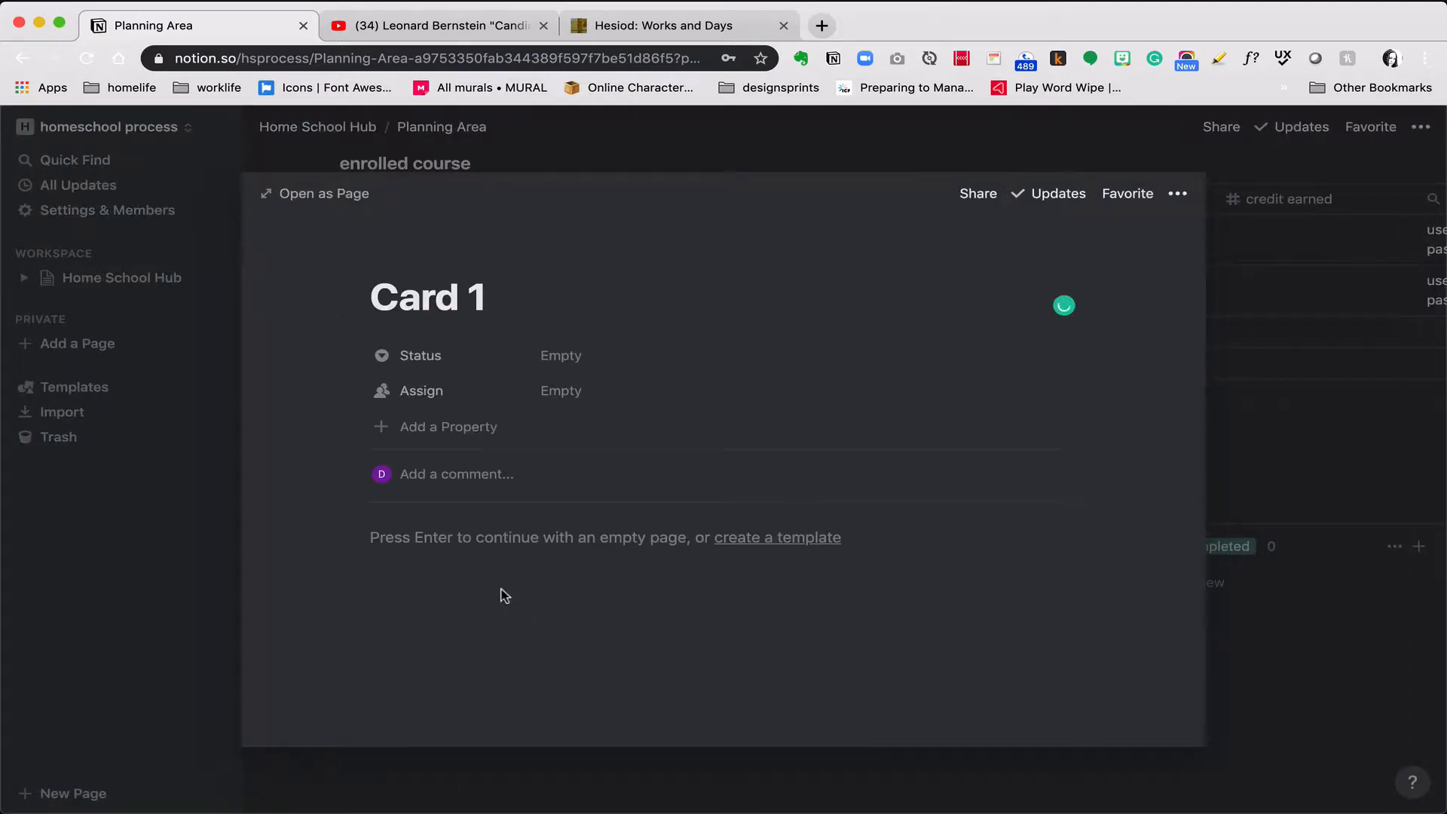
left_click(561, 365)
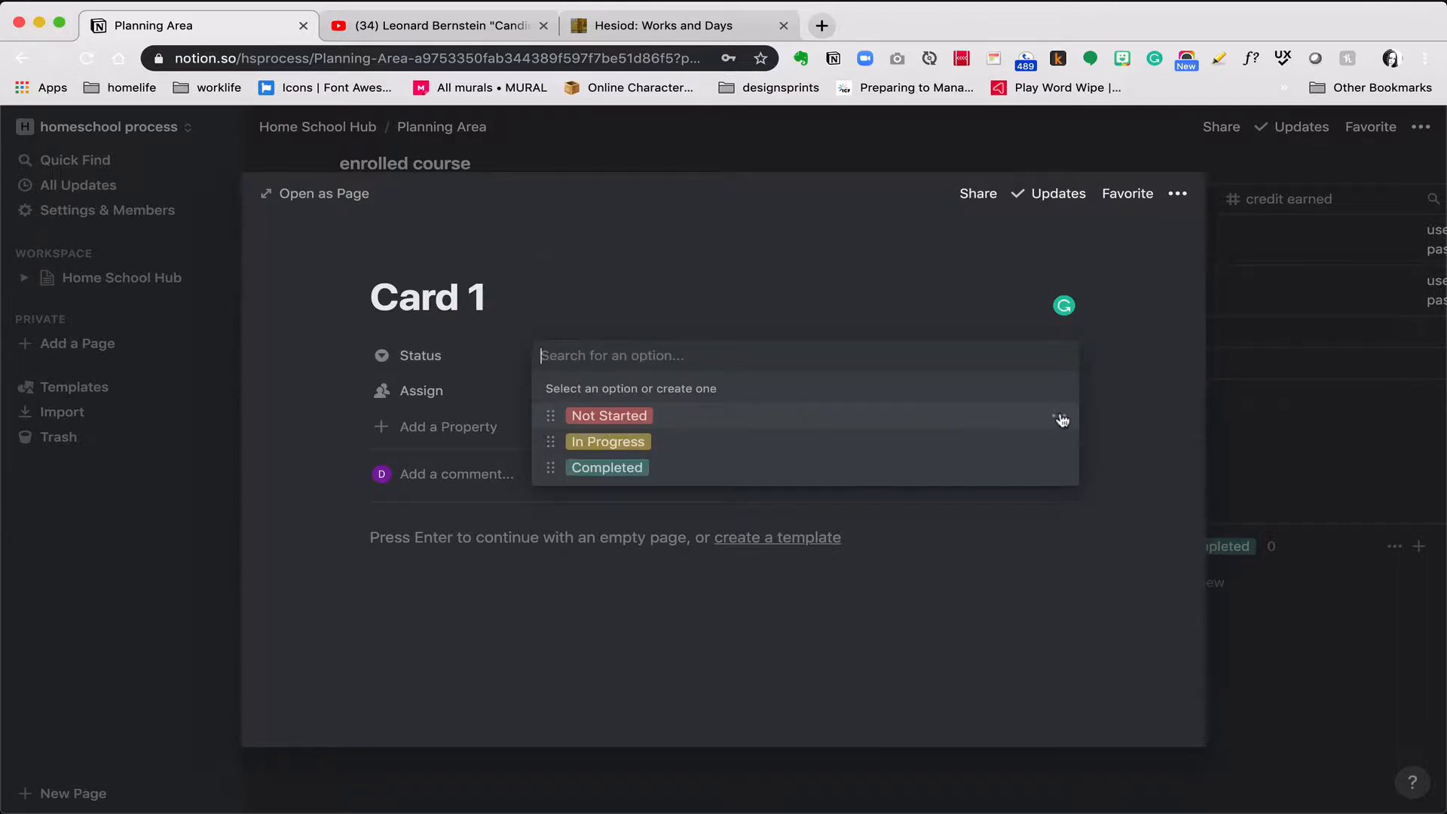
left_click(1277, 445)
left_click(1266, 451)
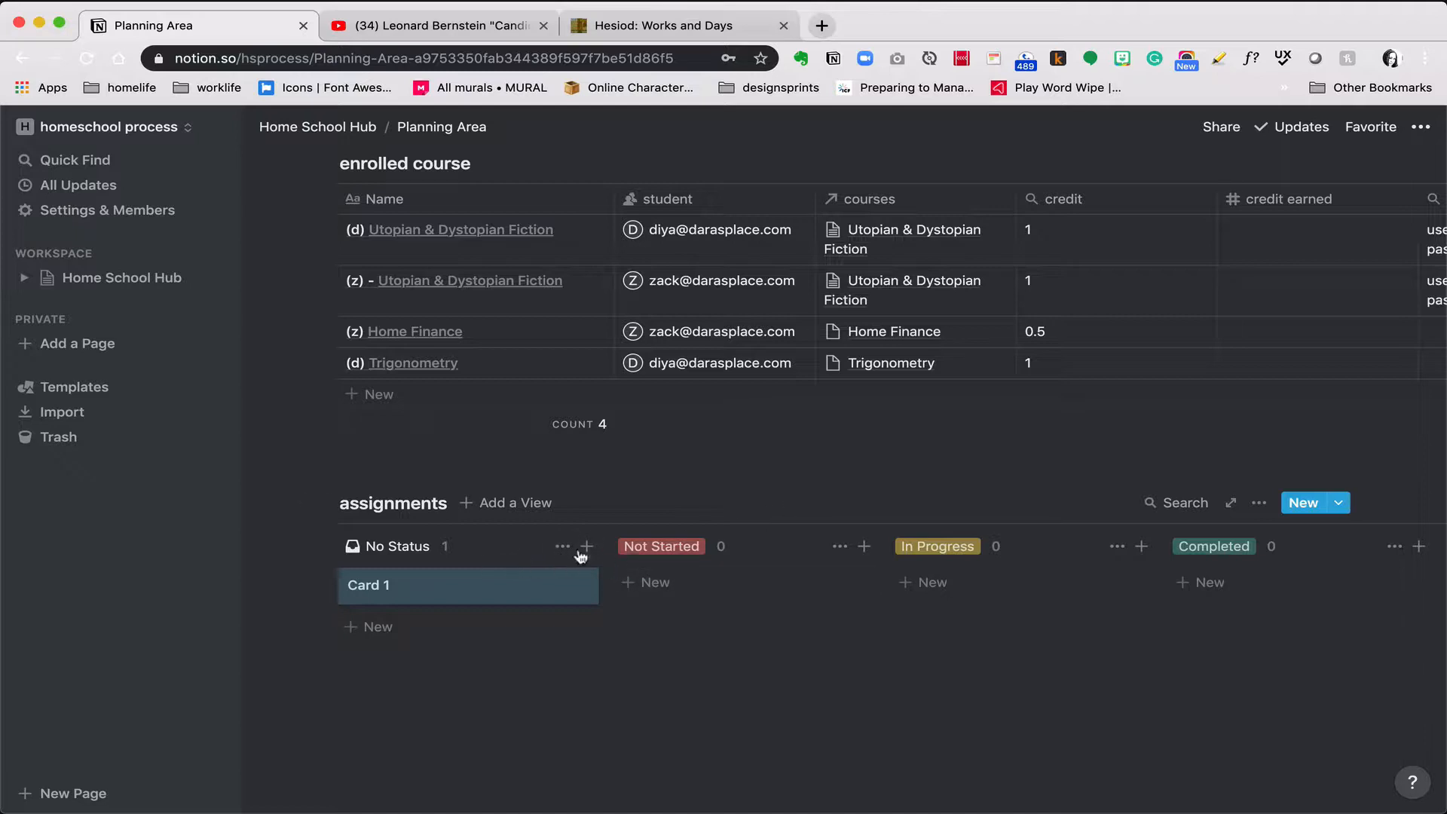
Set Card 1's status to Not Started and rename that status option to "Need Help"
left_click(559, 595)
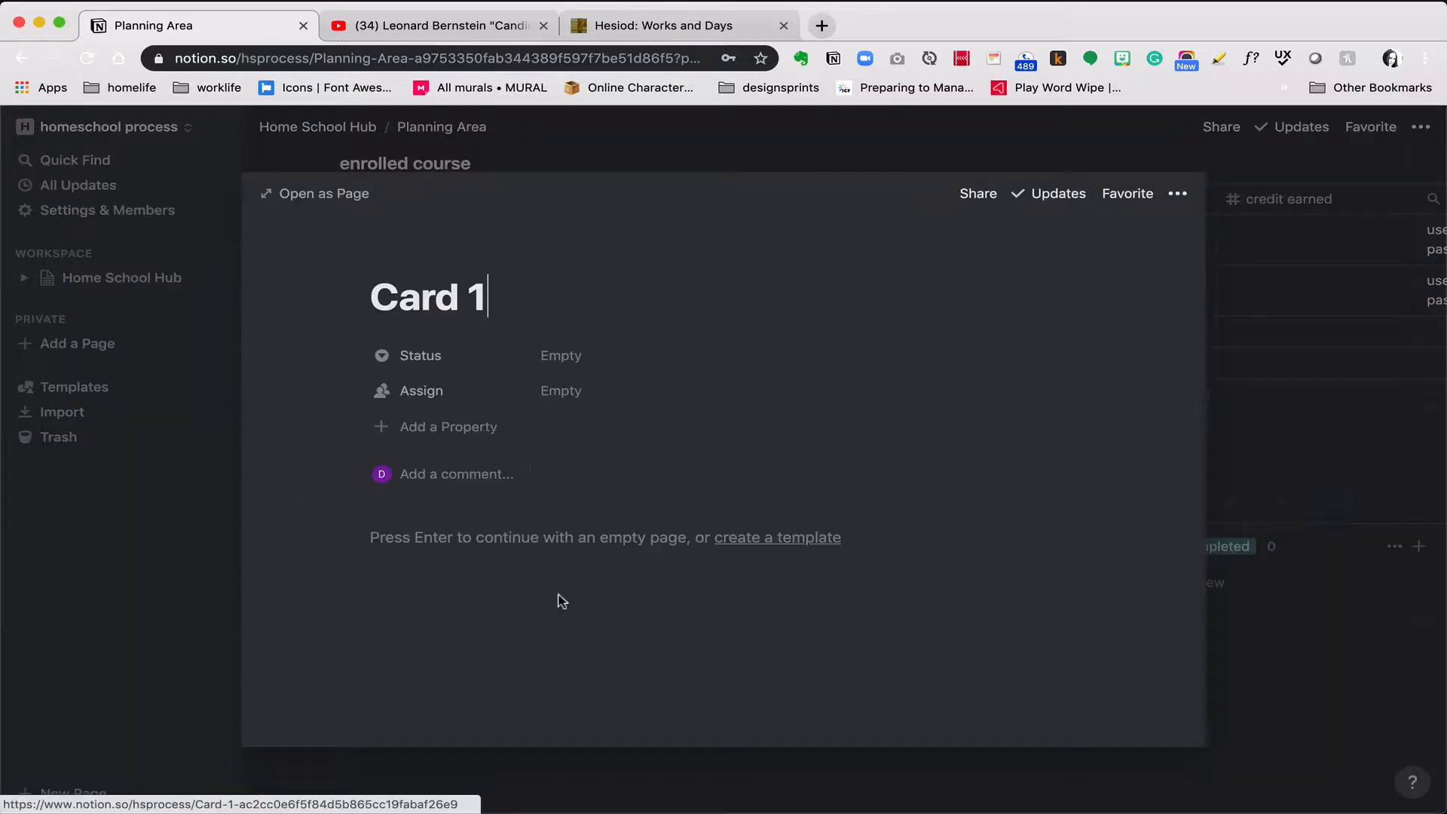
left_click(560, 366)
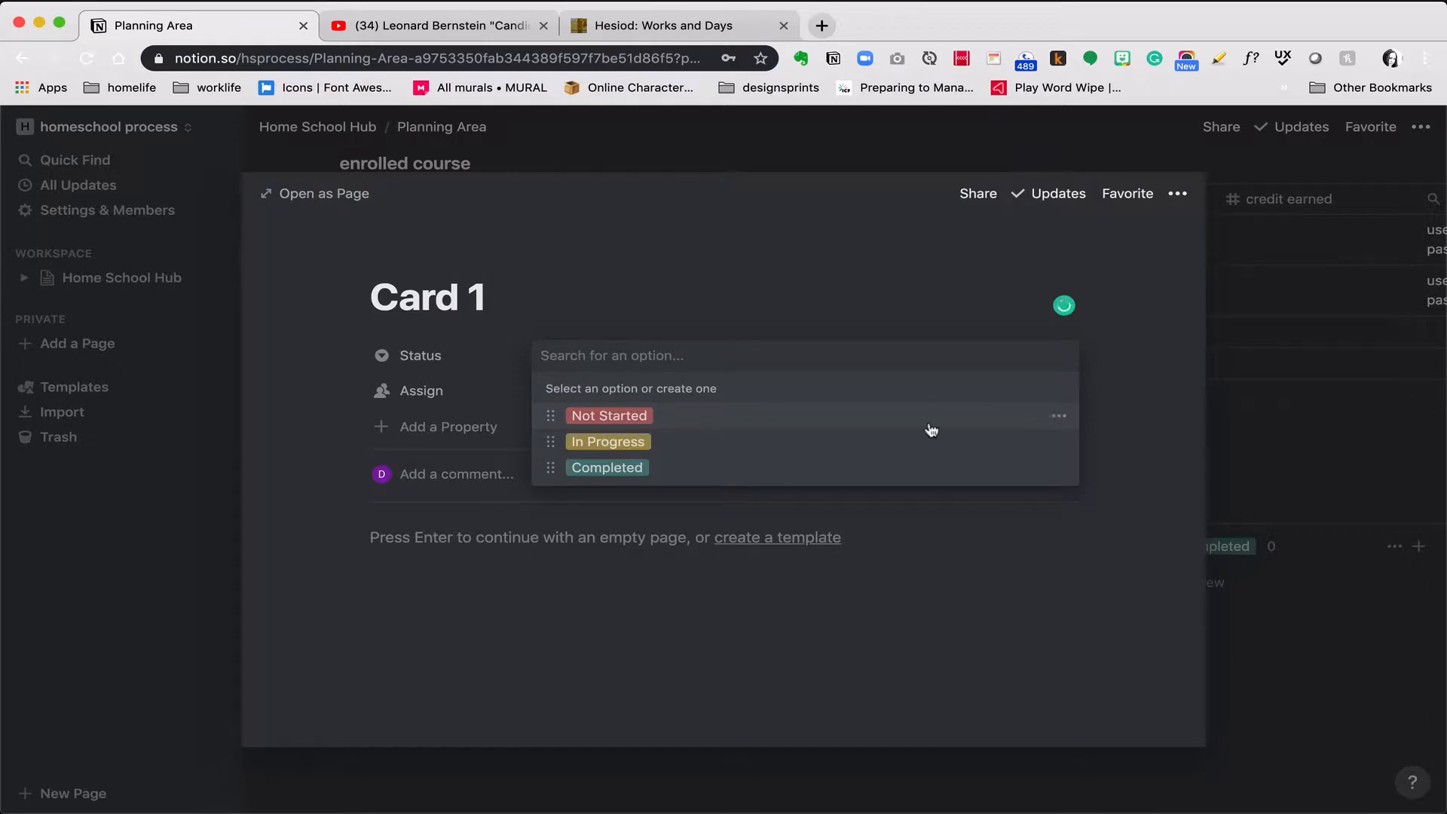
left_click(645, 416)
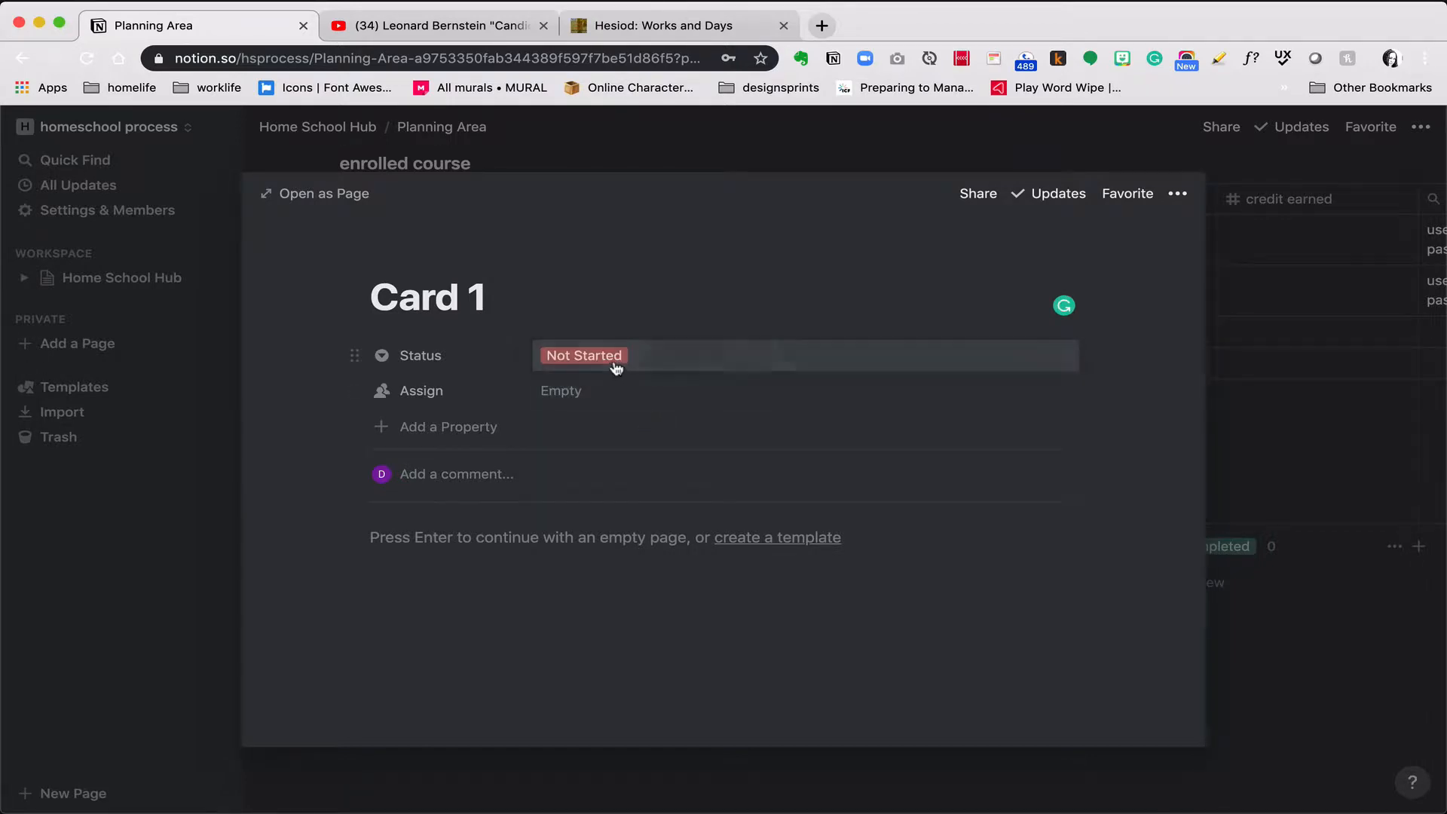
left_click(614, 361)
left_click(1059, 415)
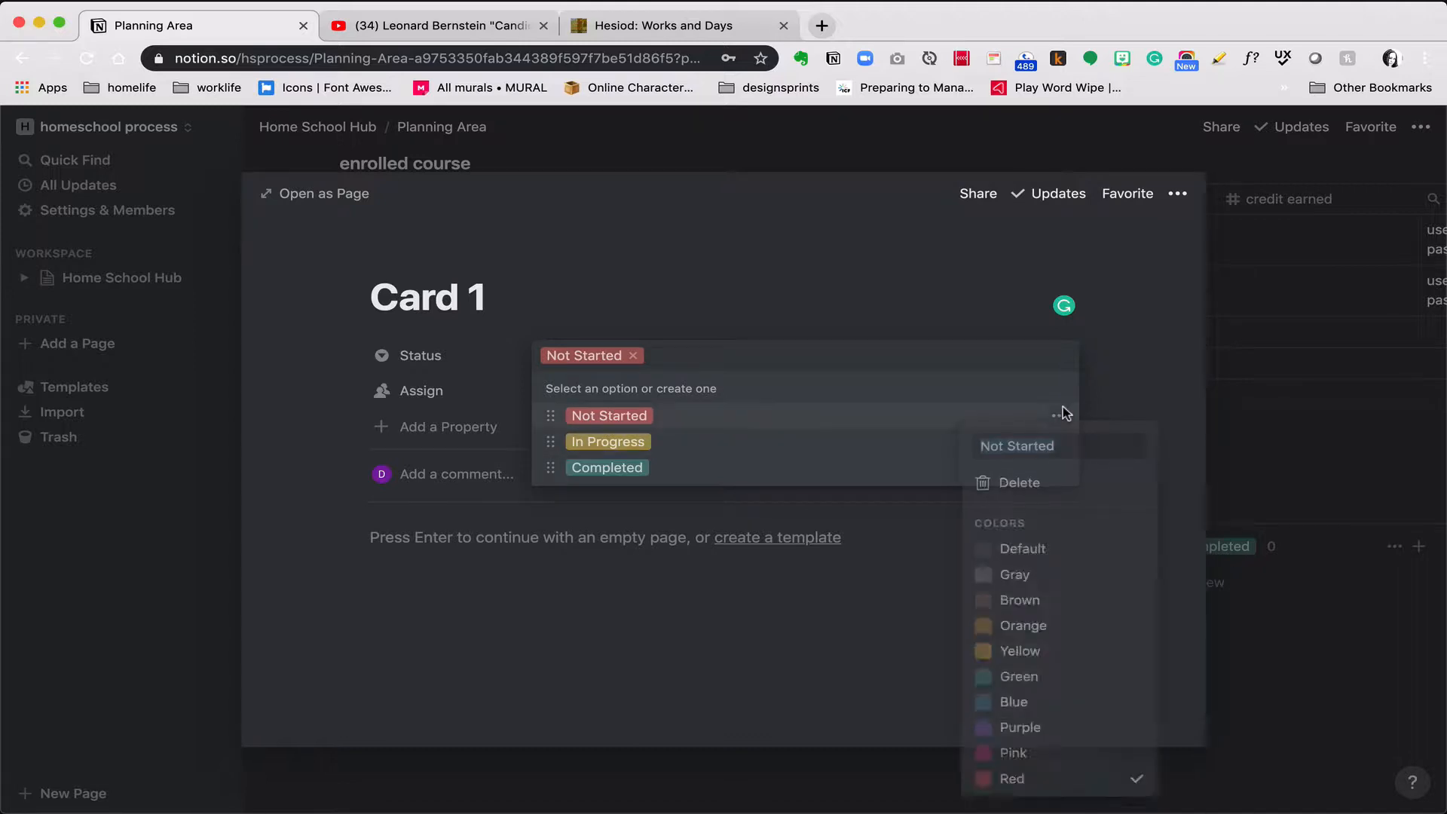
type("Need Help")
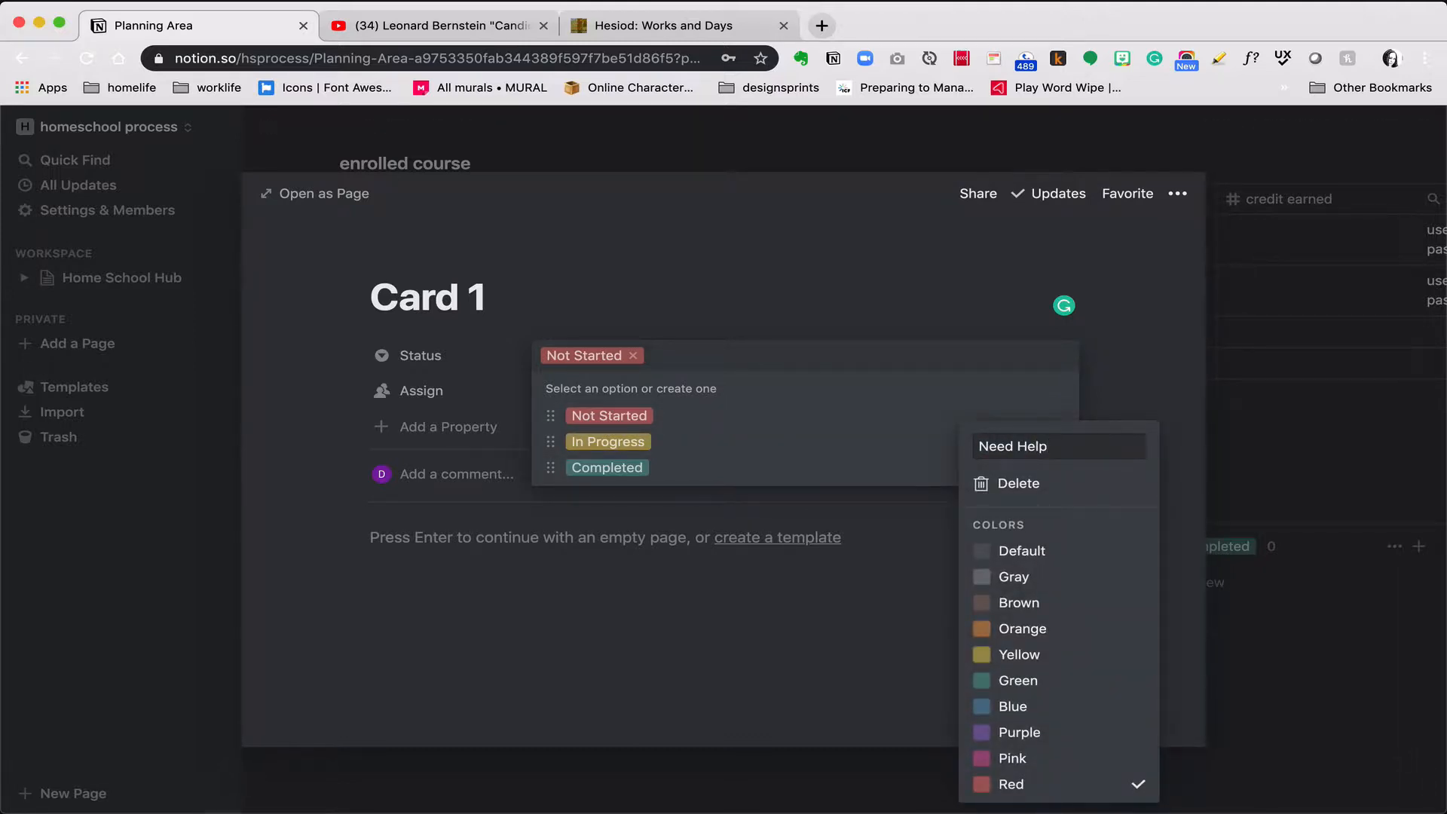
key("Return")
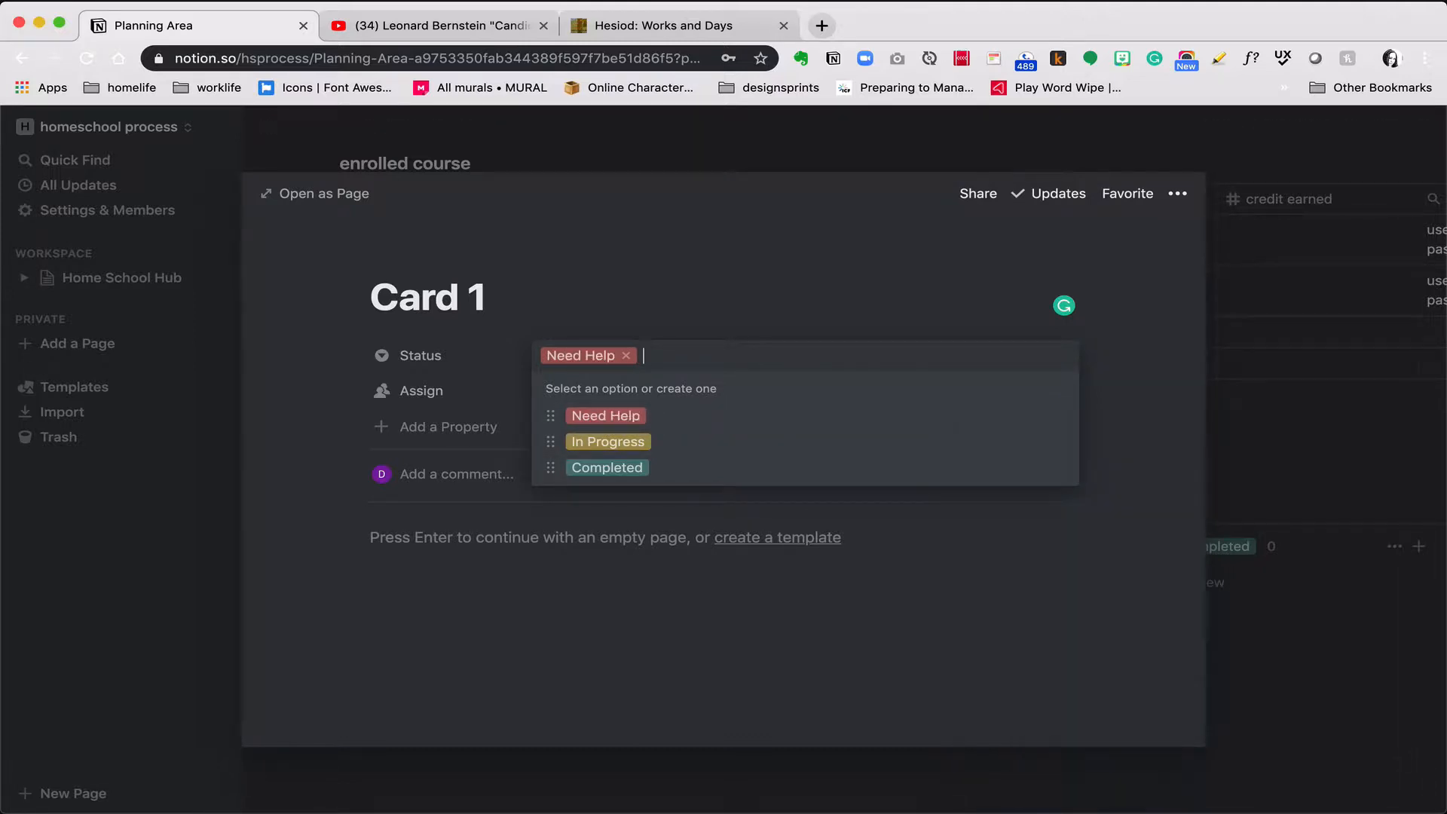
Reorder the status options so Need Help follows In Progress, and color the In Progress option green
left_click_drag(558, 411, 557, 440)
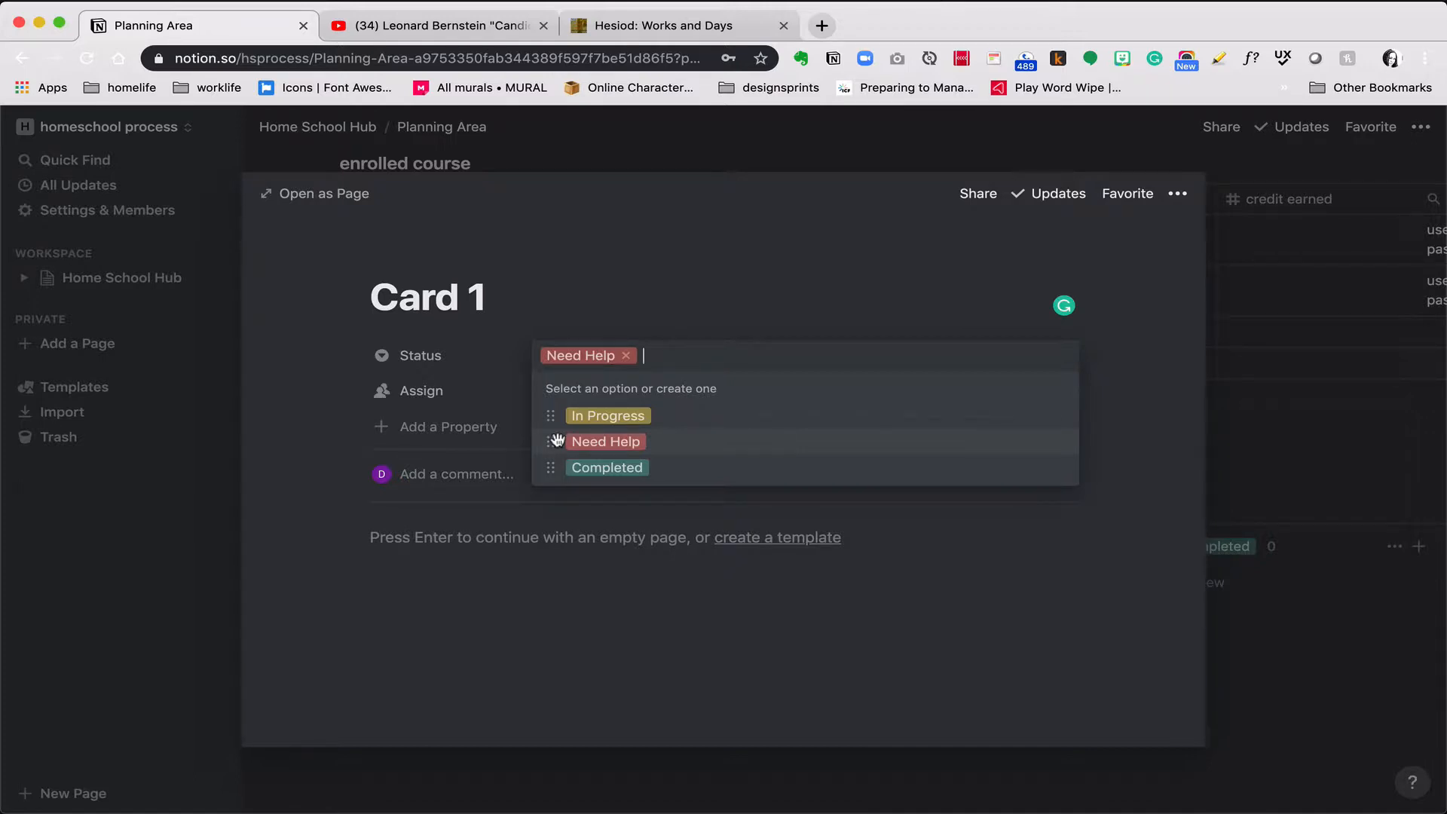
left_click(1059, 416)
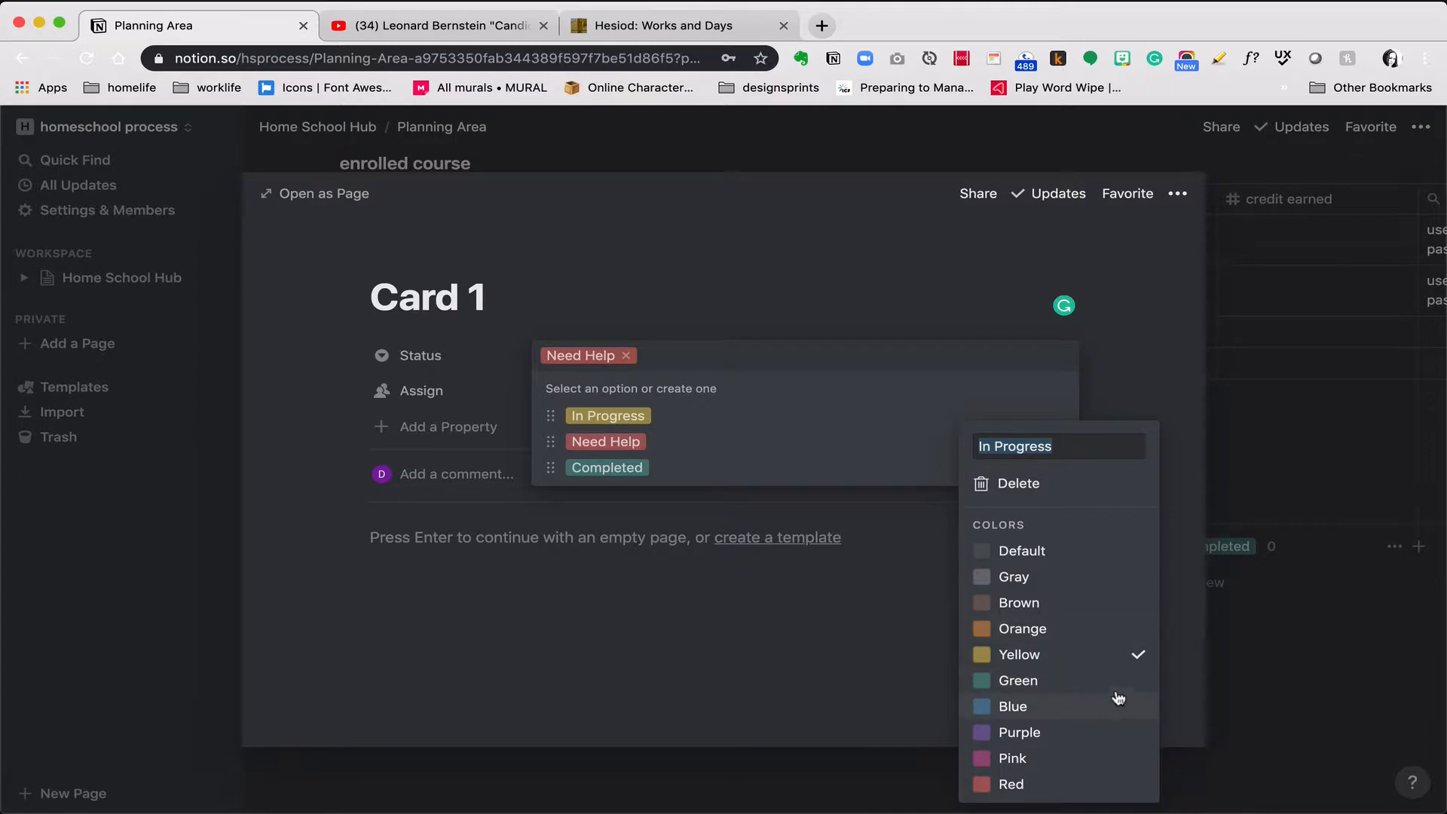
left_click(1136, 682)
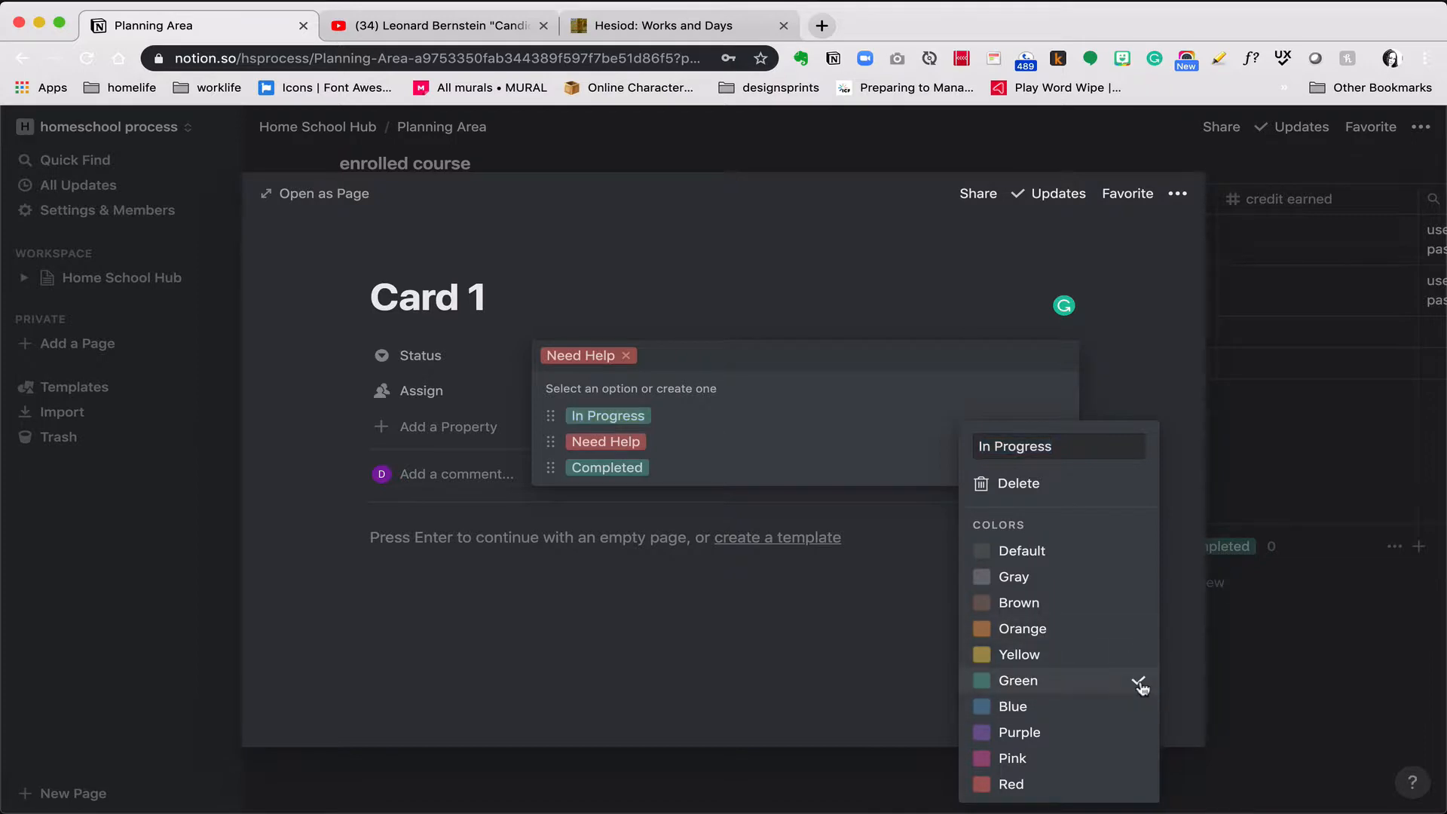
left_click(861, 336)
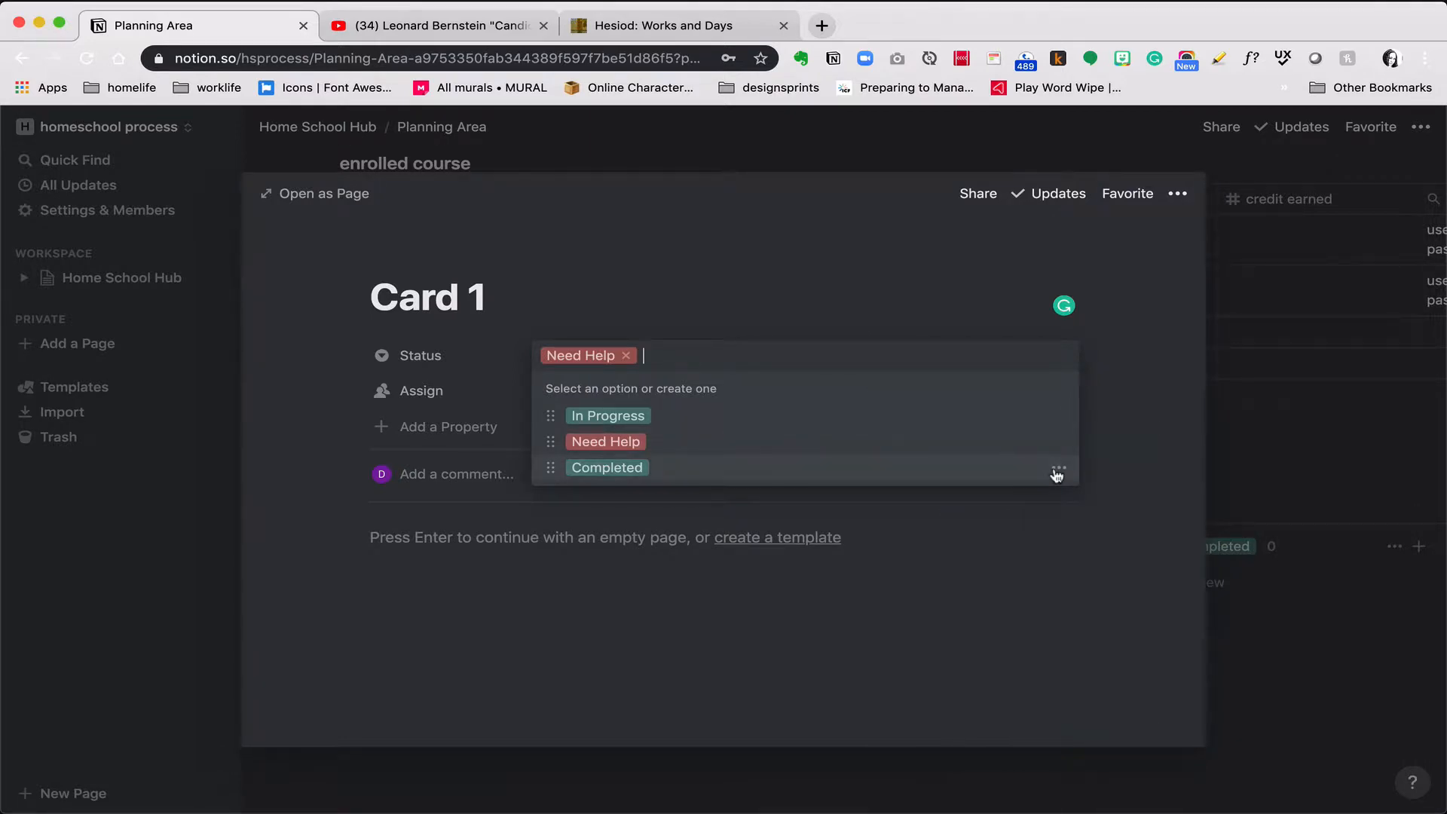
Rename the Completed status option to "Turn In"
left_click(1057, 471)
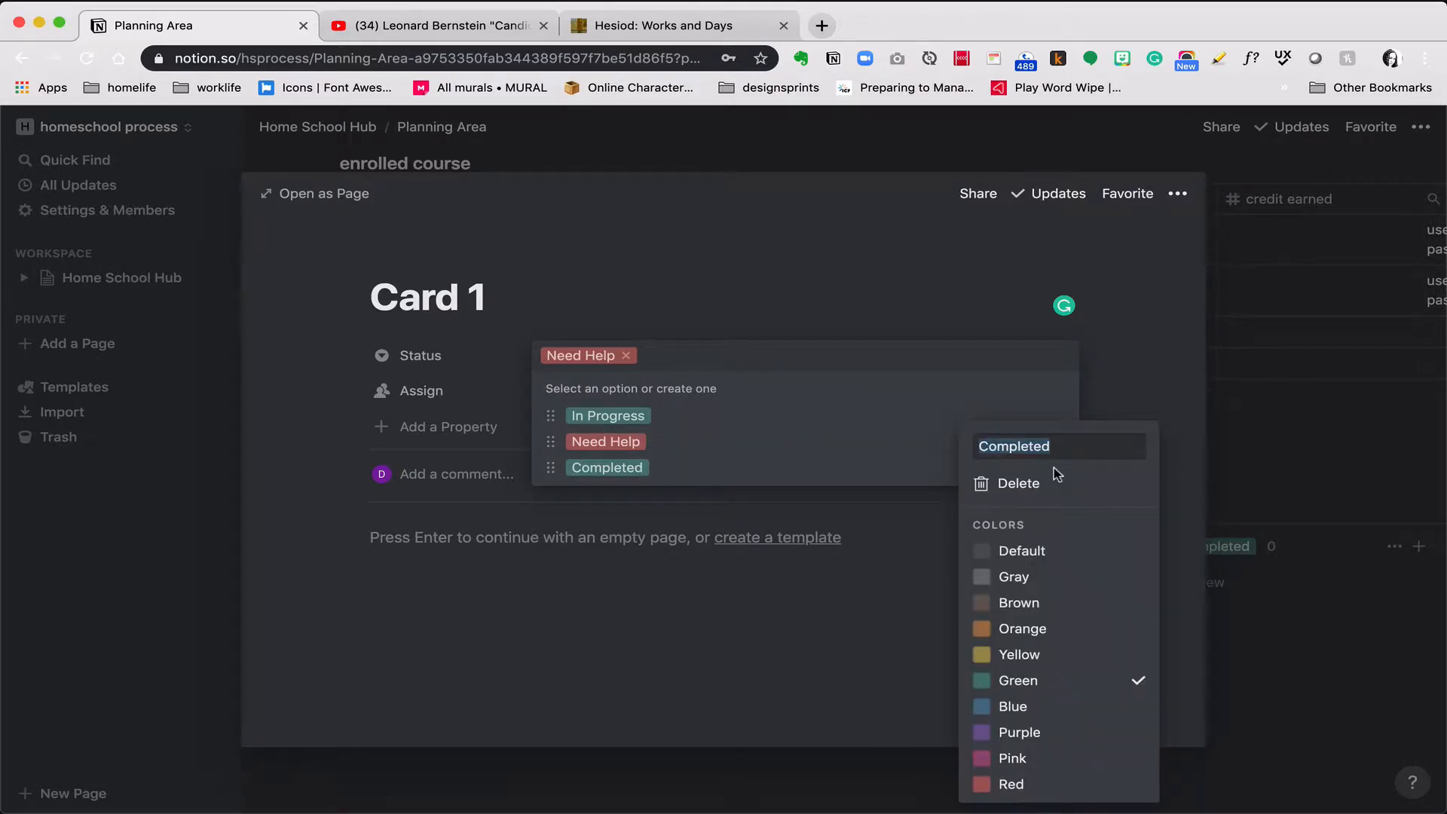
type("Tun")
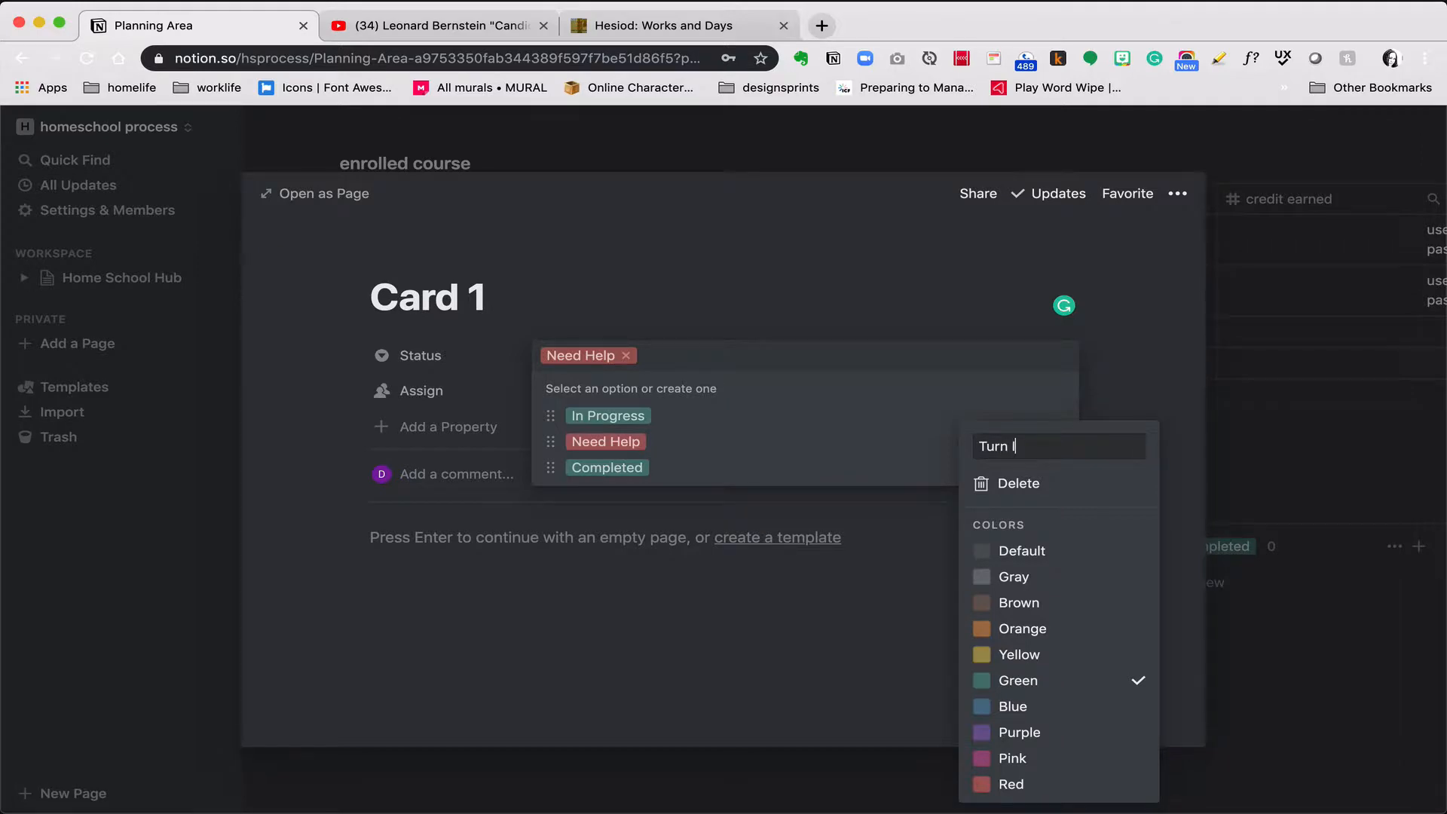
type("n In")
key("Return")
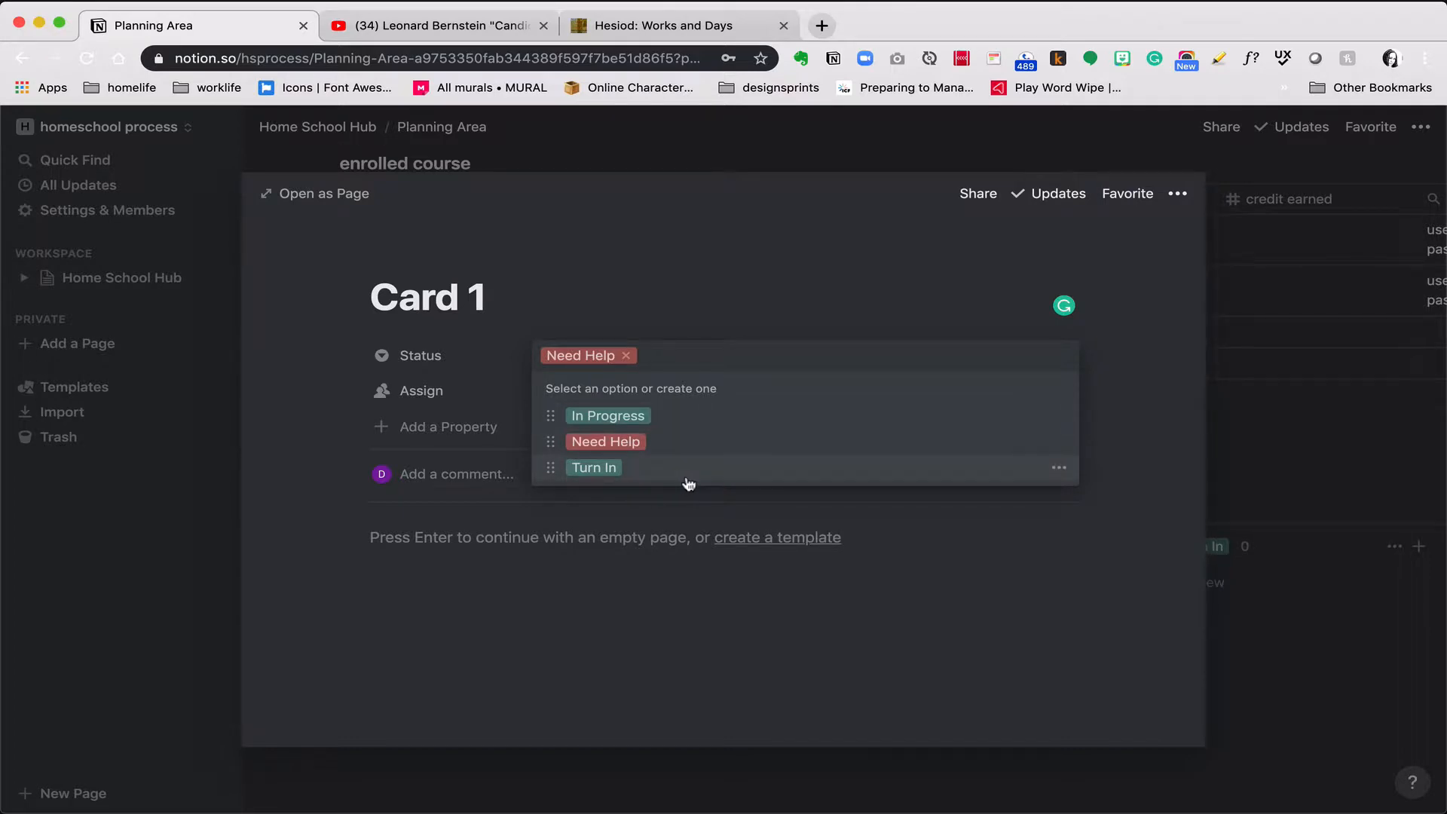
left_click(1060, 468)
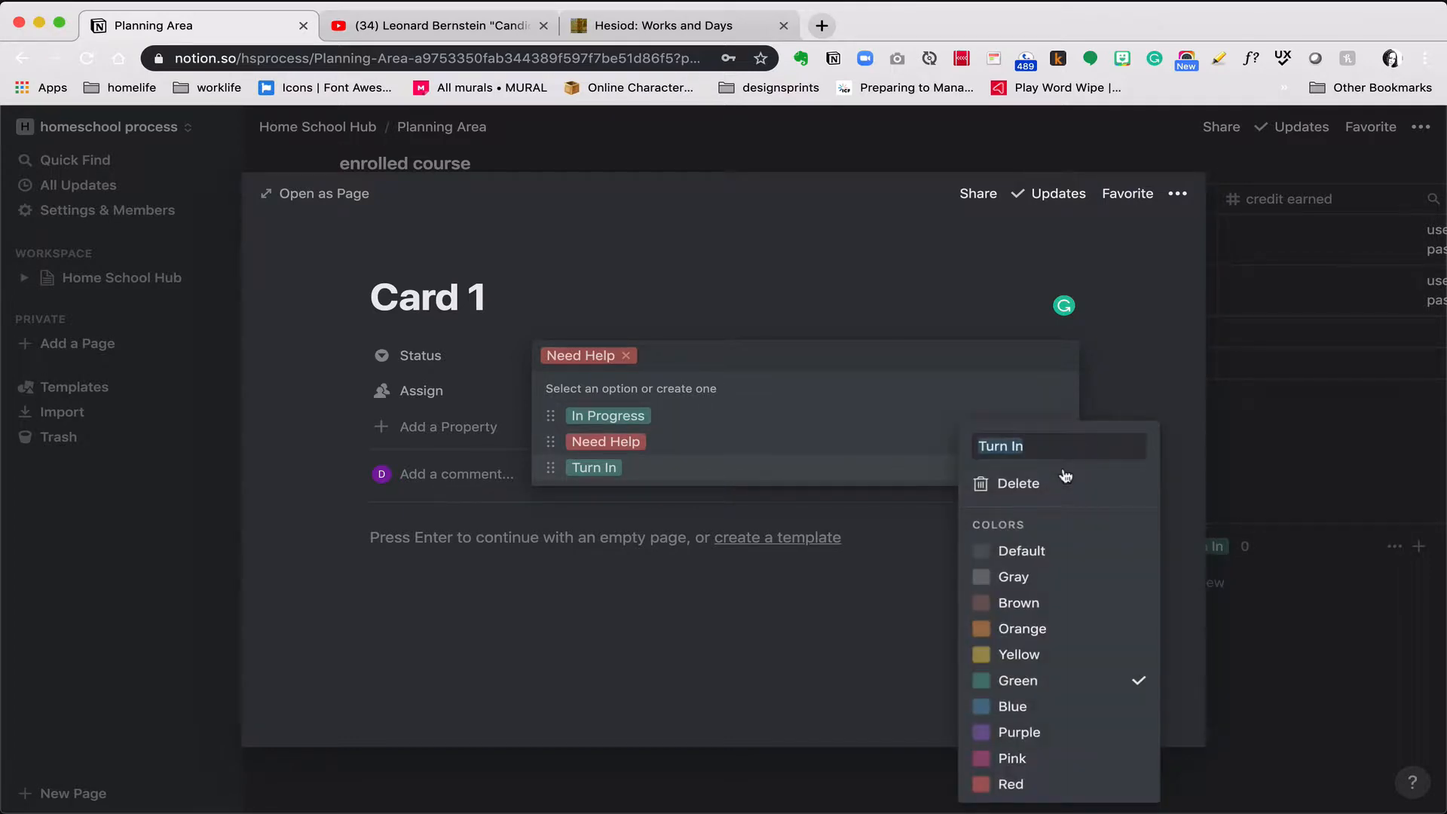
left_click(843, 324)
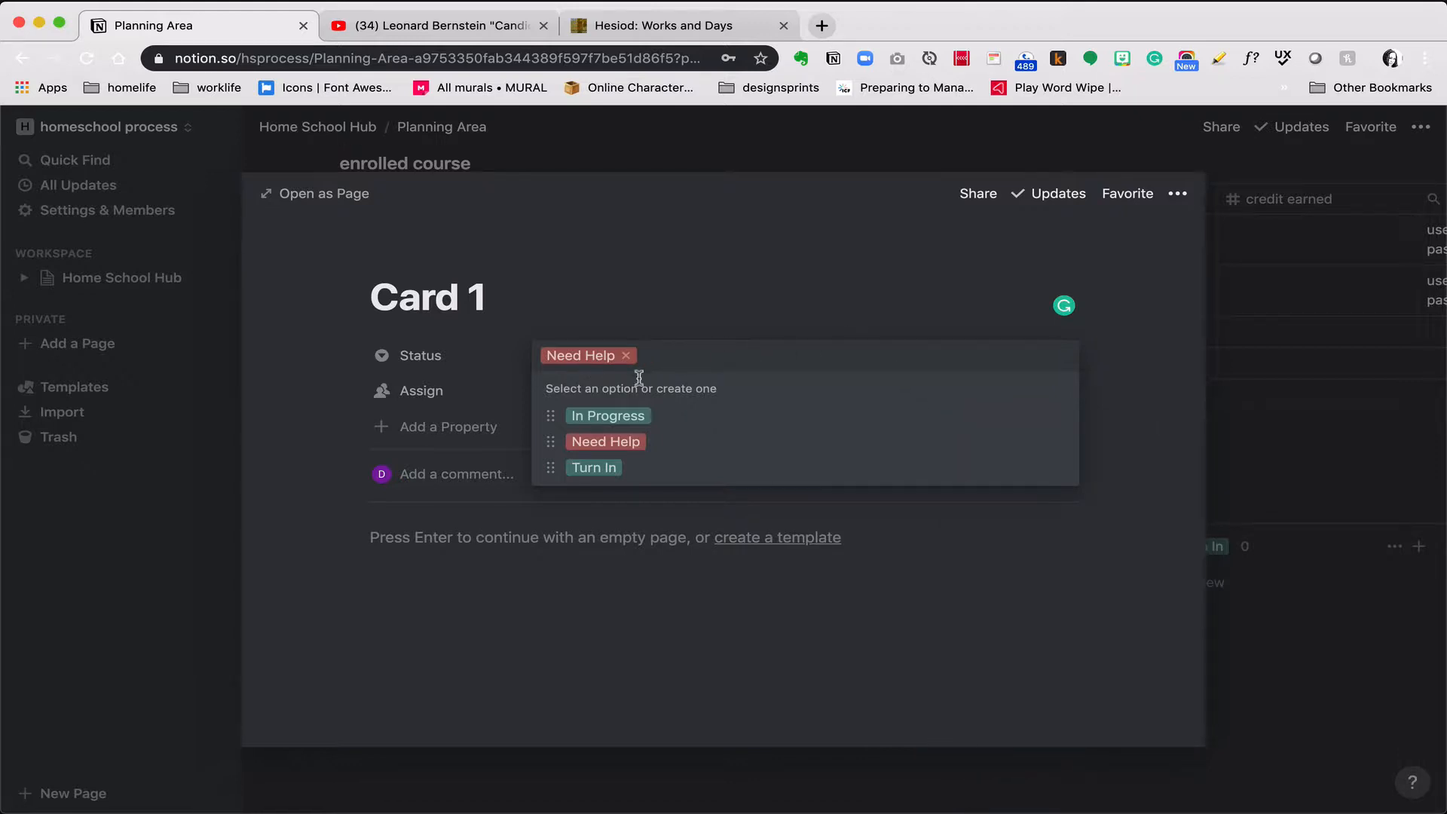
Create a "Complete" status option on Card 1 and color it gray
type("comp")
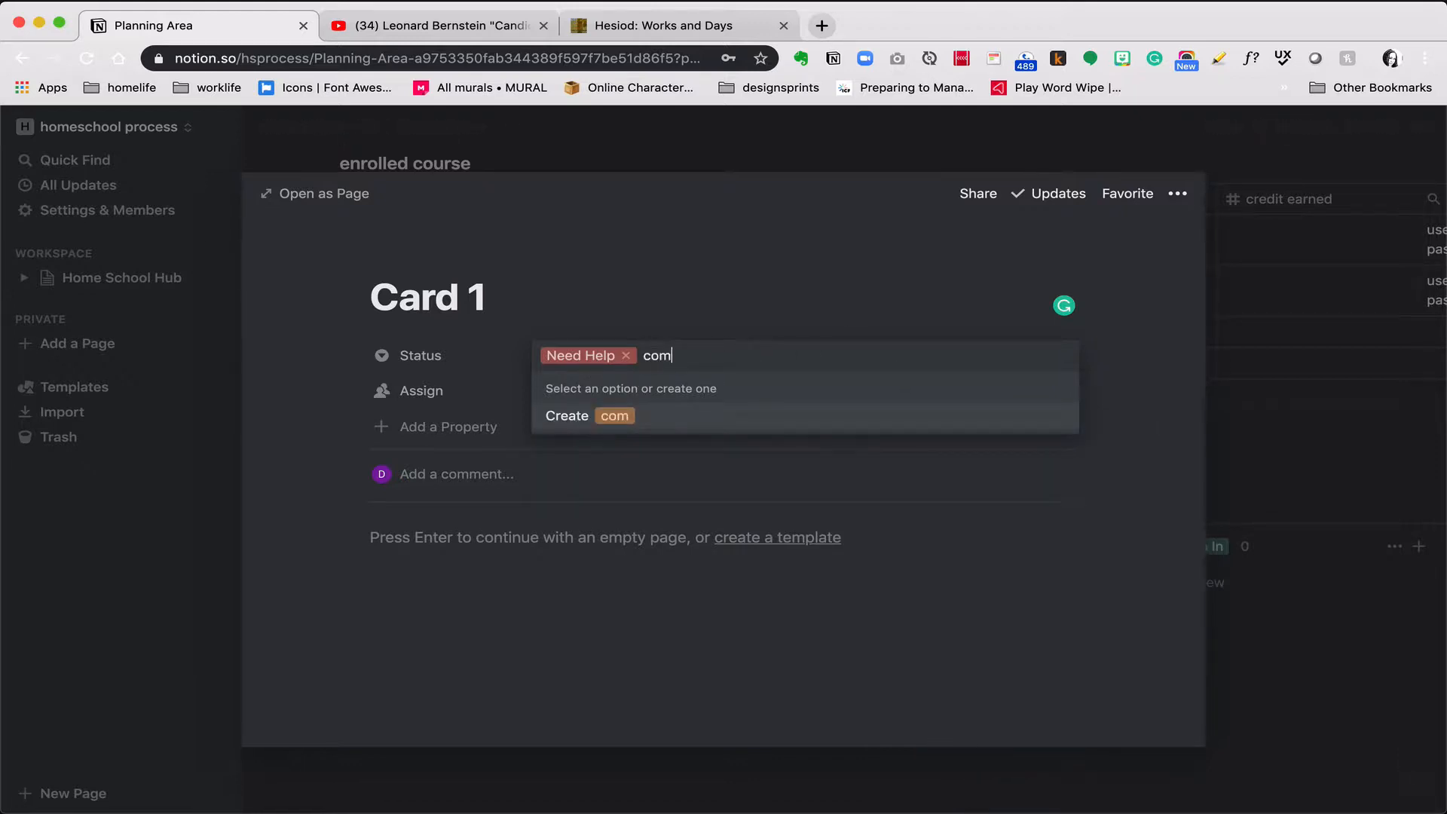
key("BackSpace")
key("BackSpace")
key("BackSpace")
key("BackSpace")
type("Complete")
key("Return")
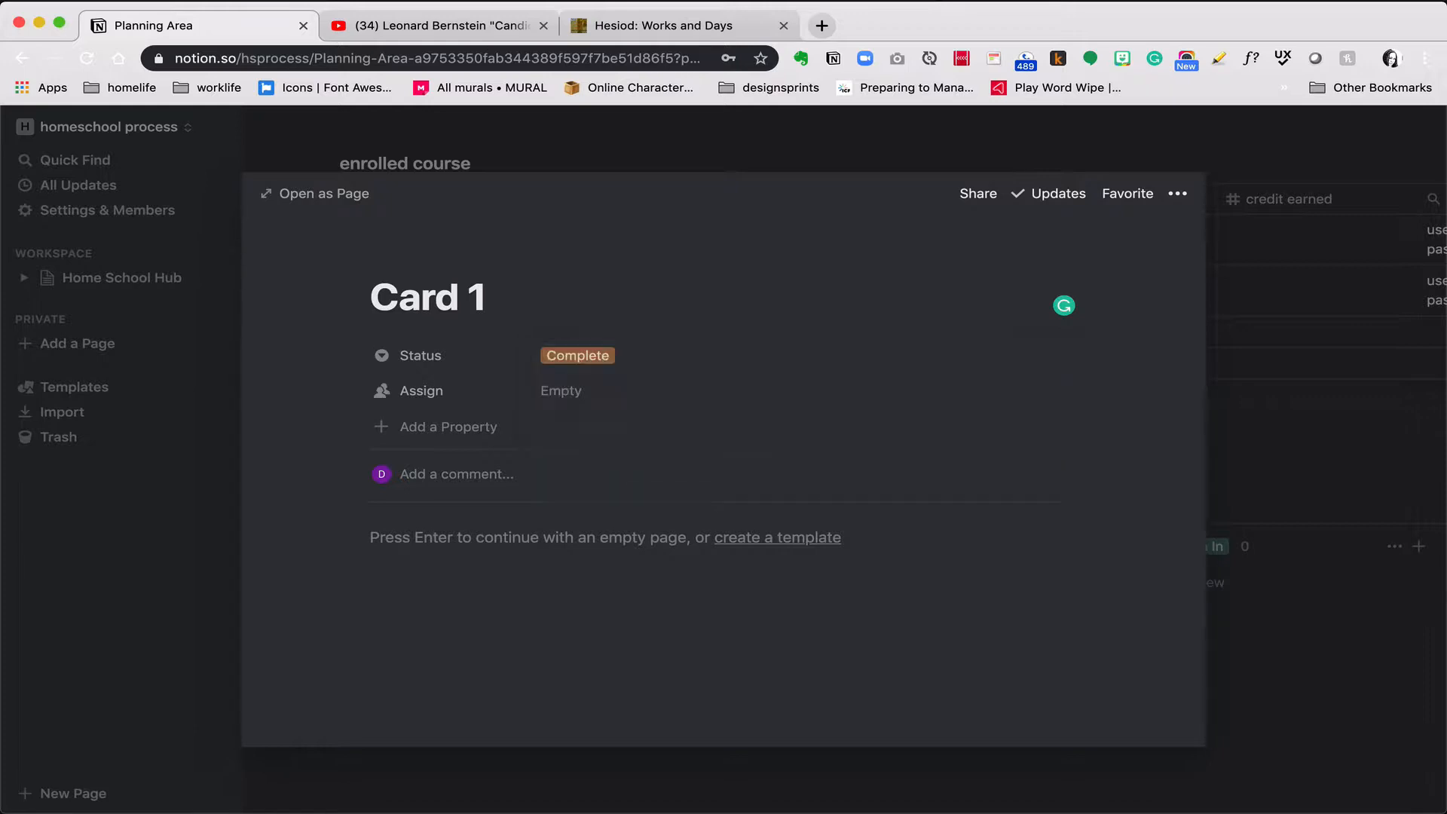
left_click(684, 358)
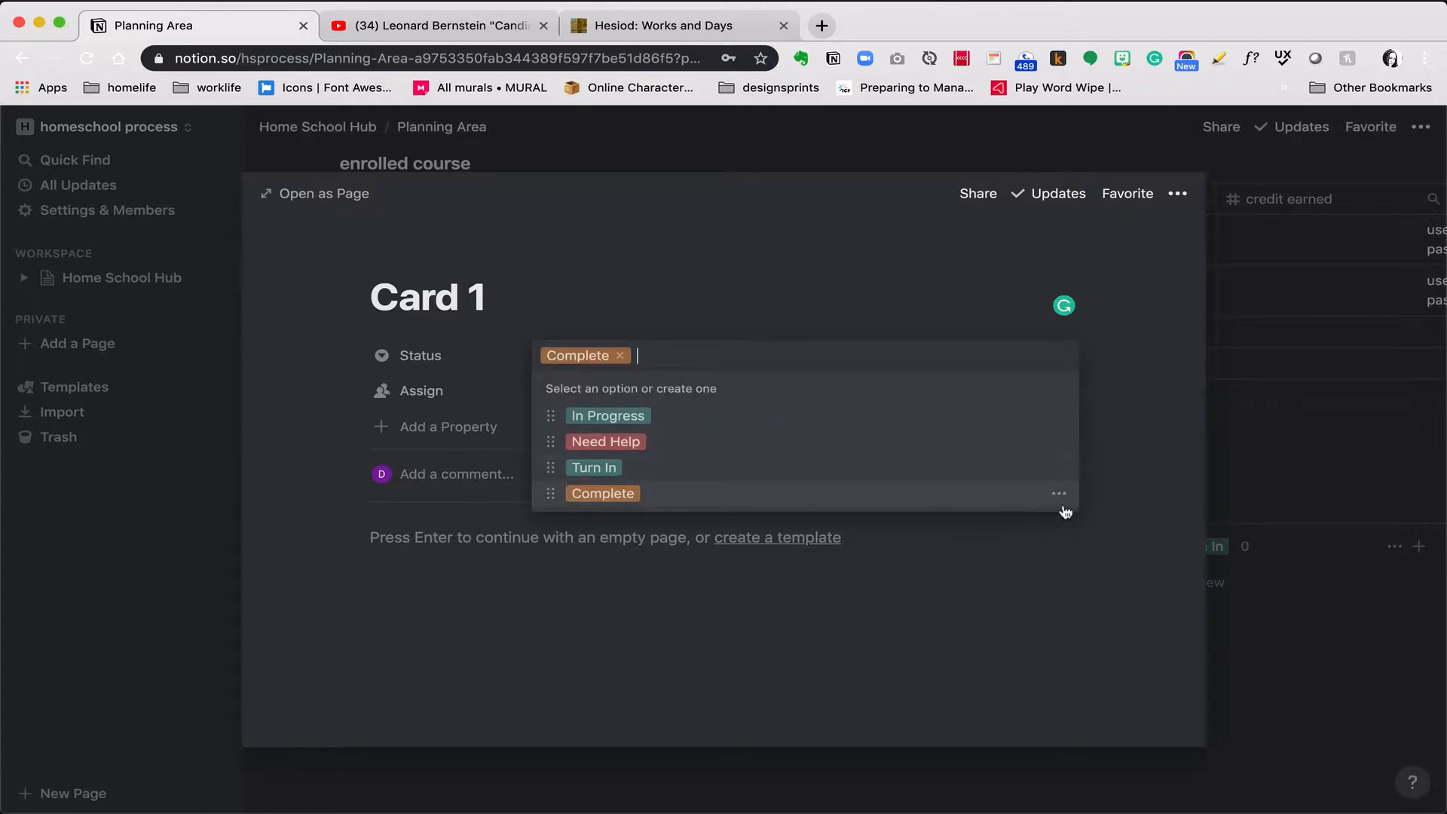
left_click(1060, 495)
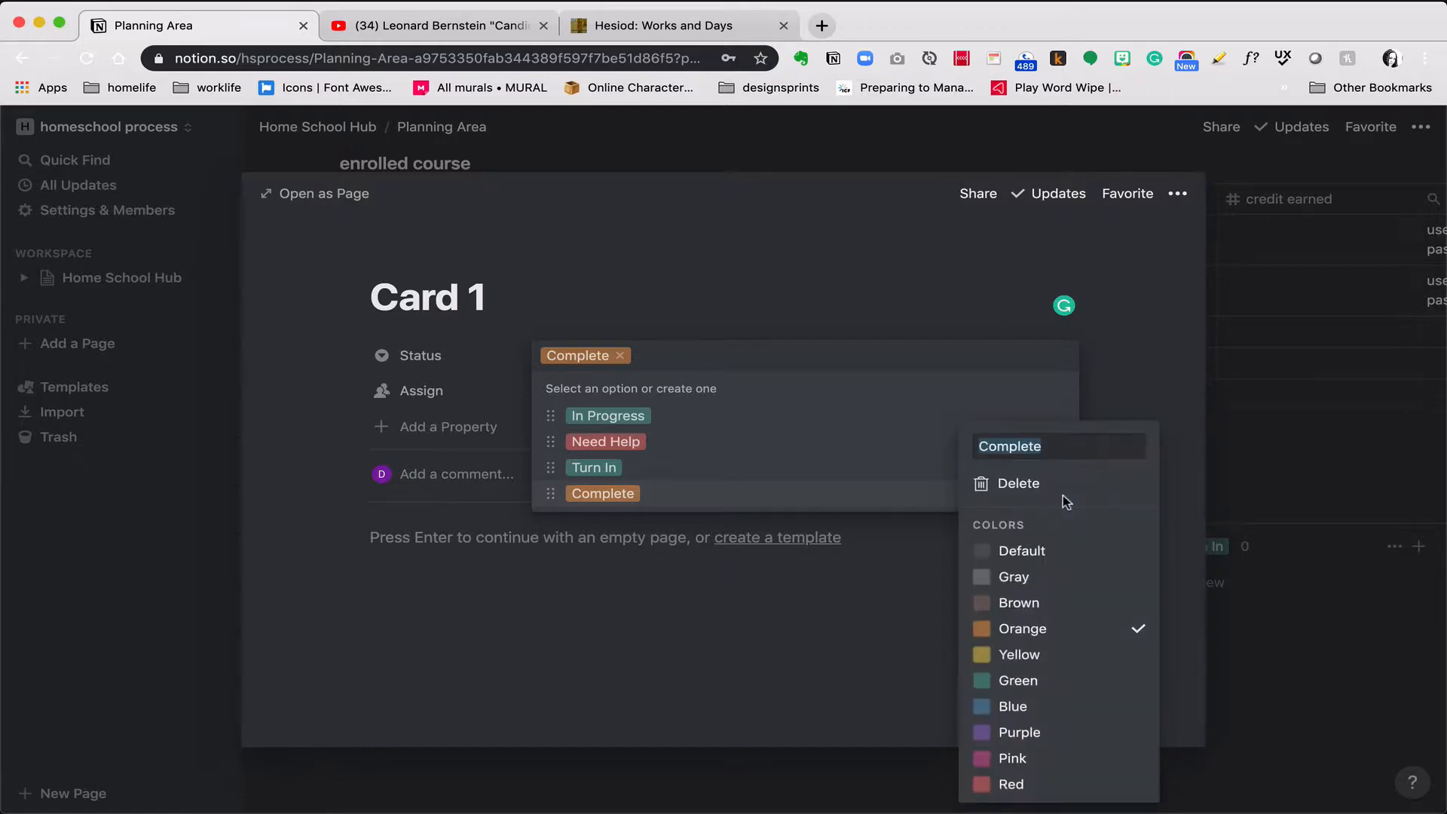
left_click(1049, 583)
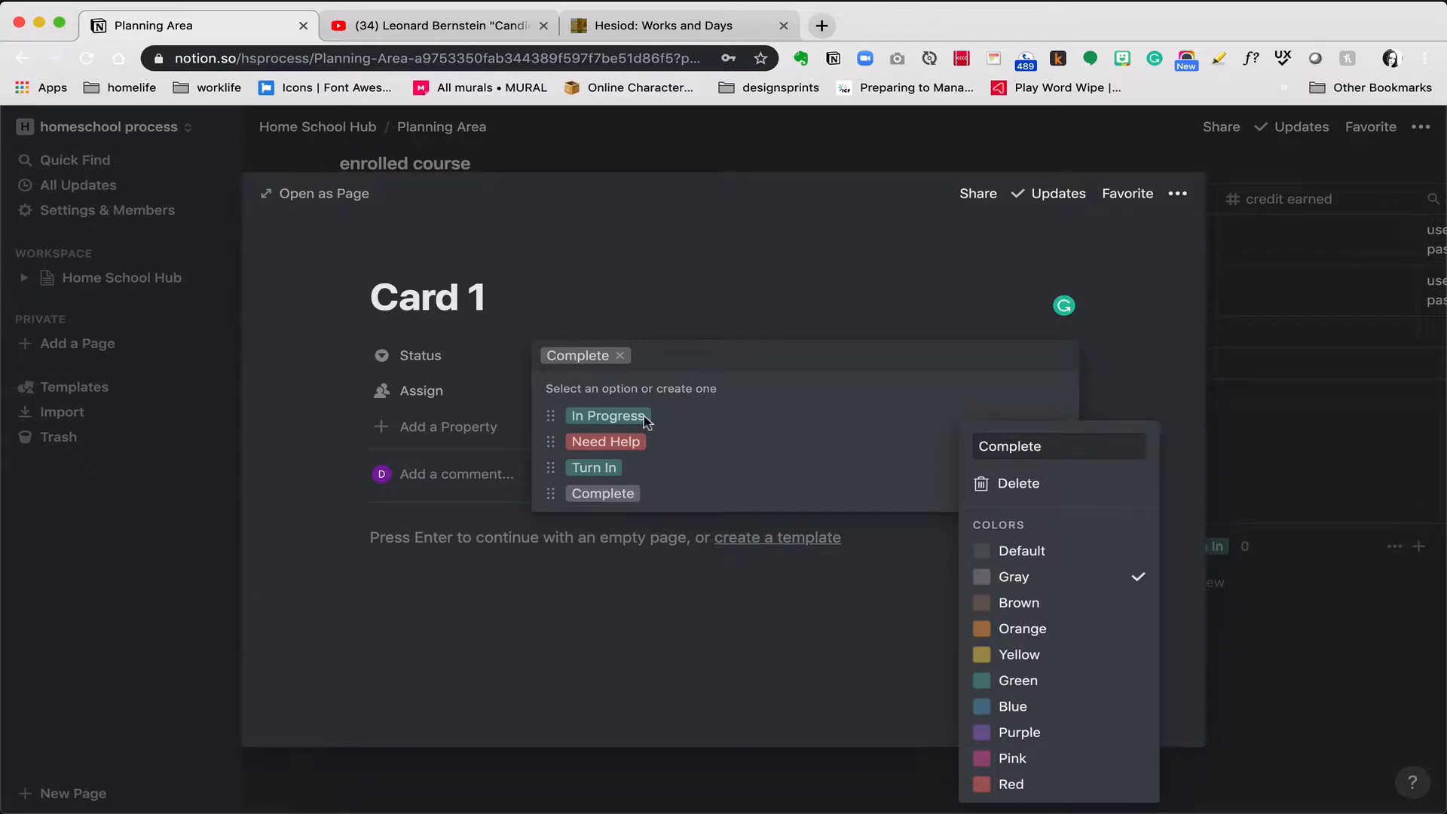
left_click(623, 355)
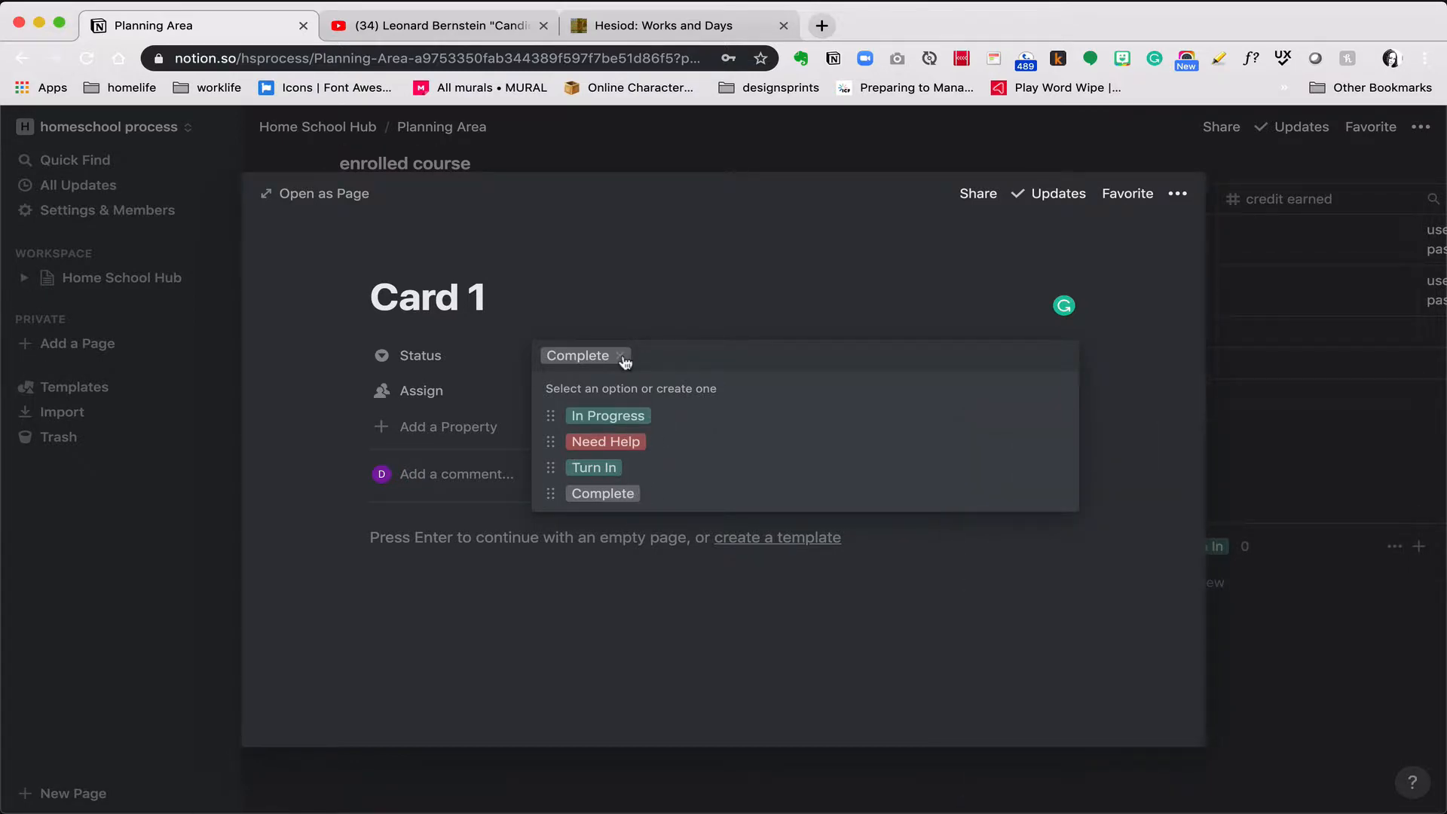
Replace Card 1's status with a new "Next Up" option and color that option blue
left_click(621, 355)
type("Nex")
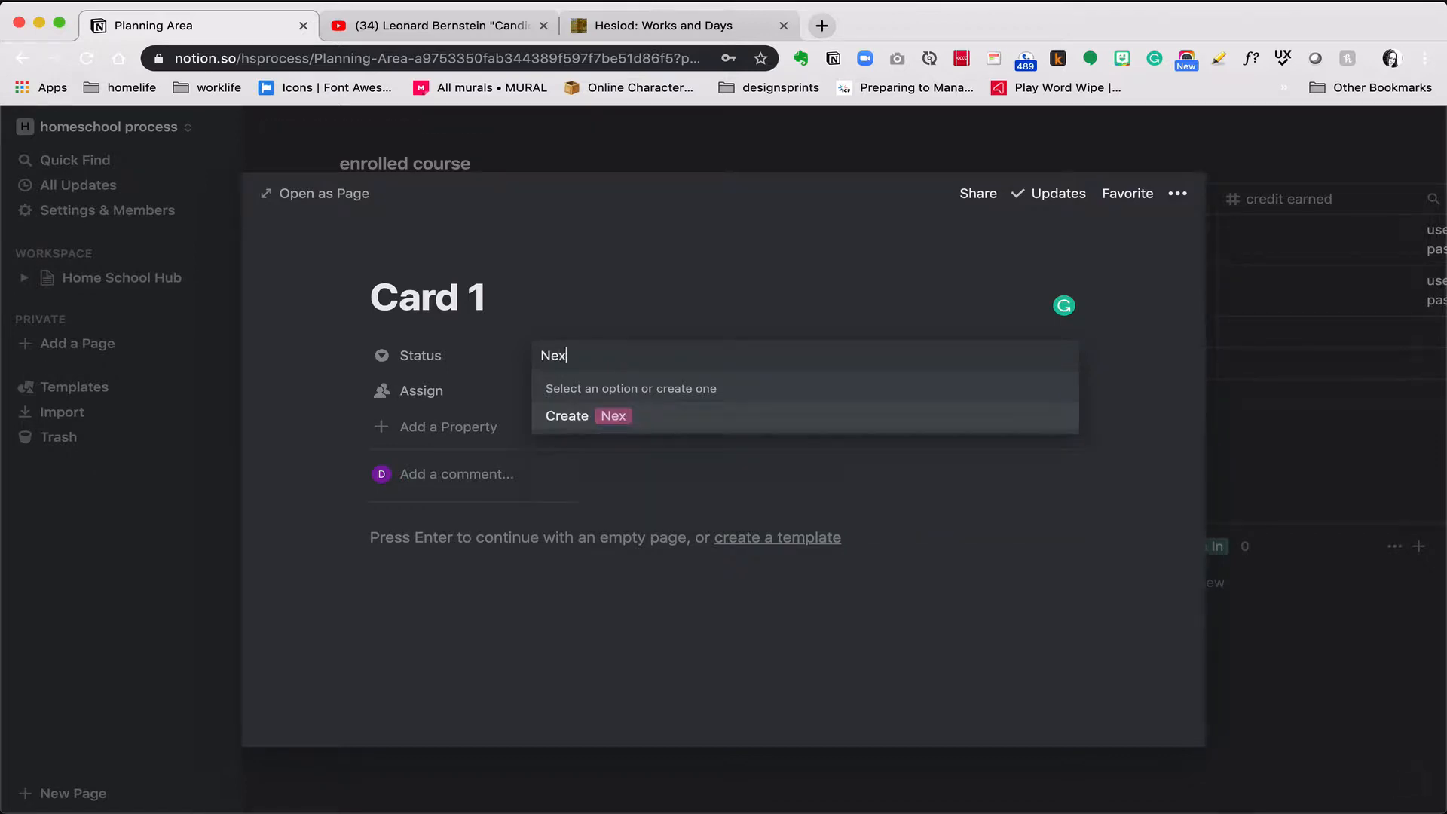
type("t Up")
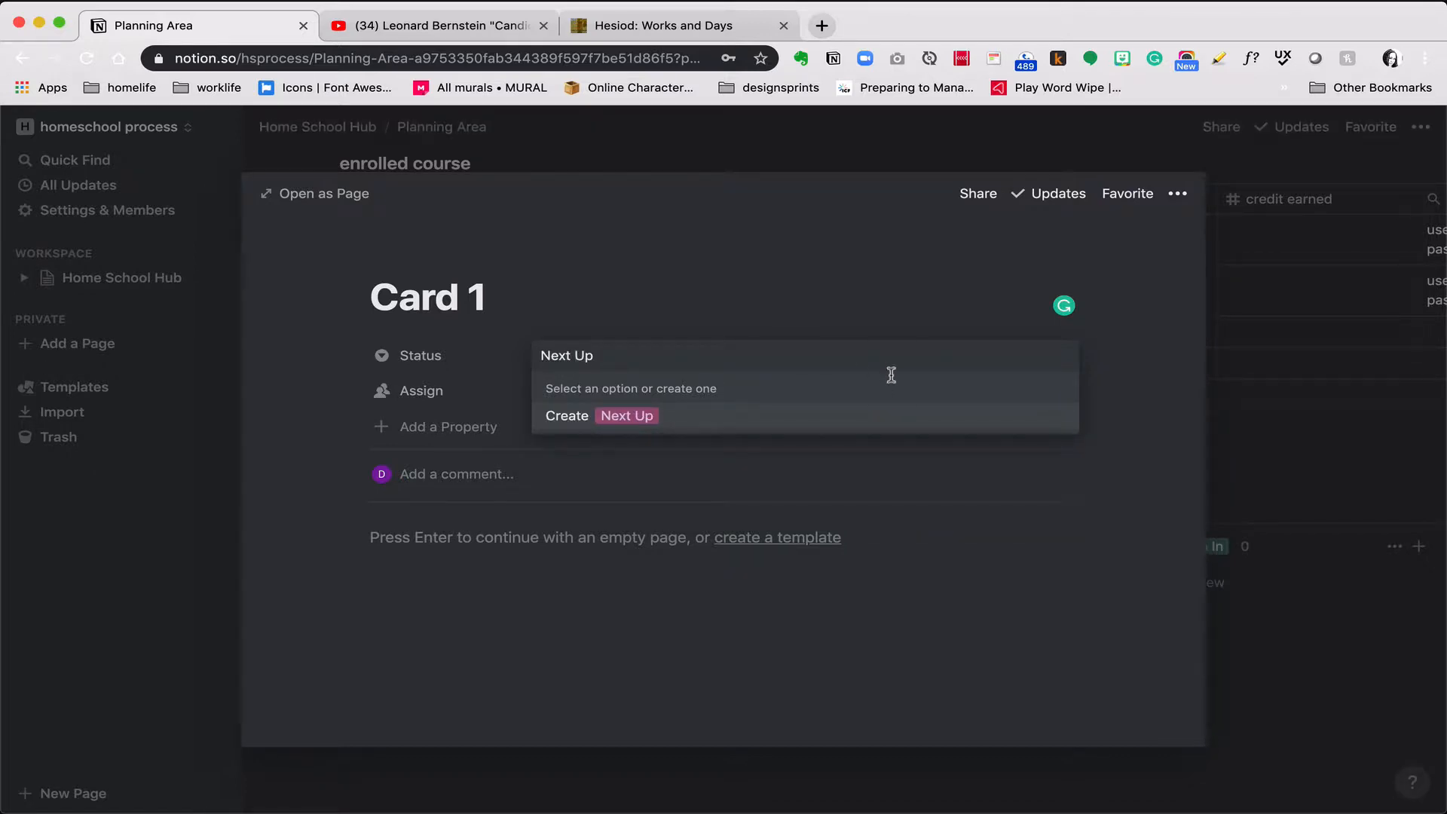
key("Return")
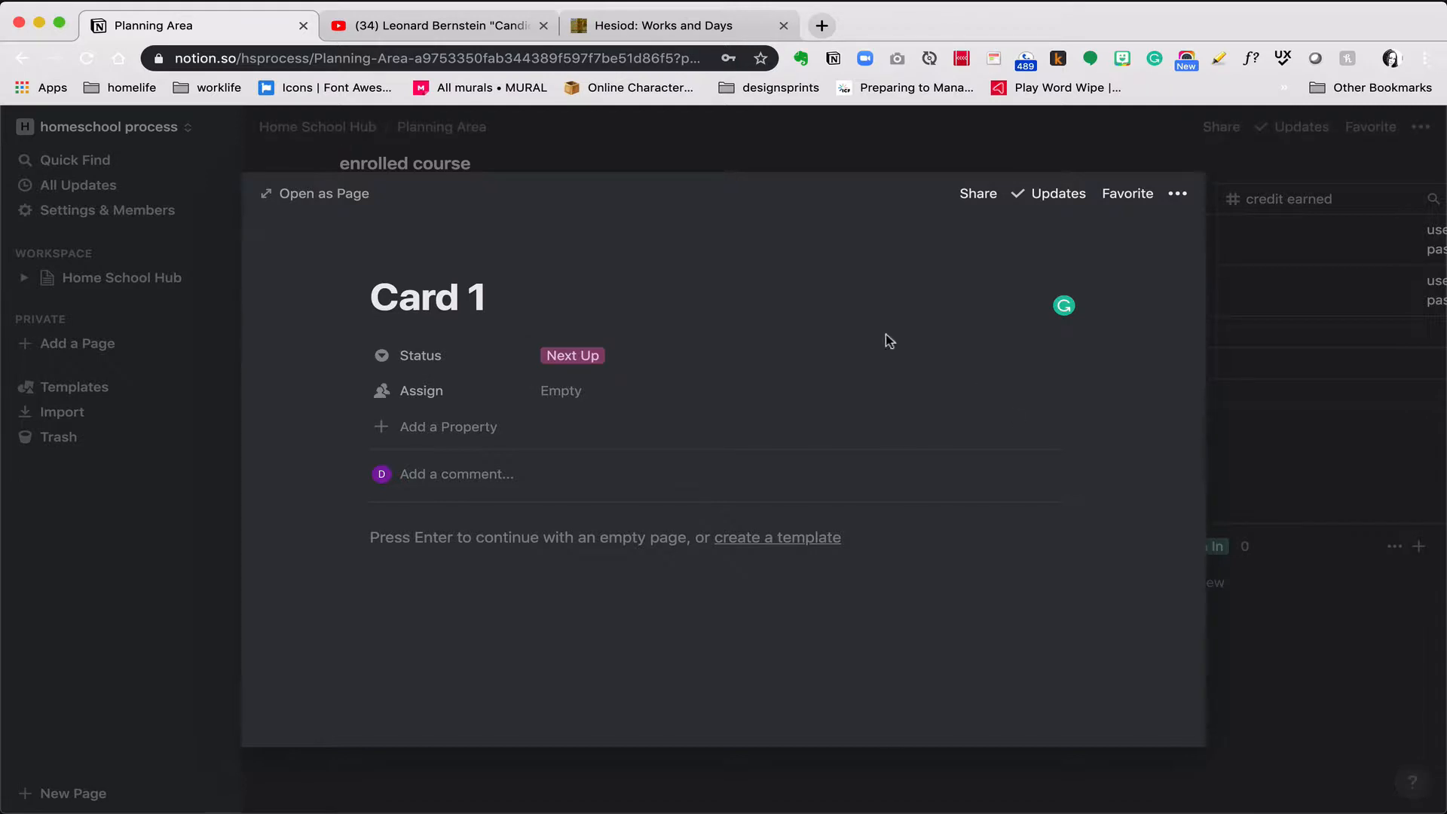
left_click(705, 355)
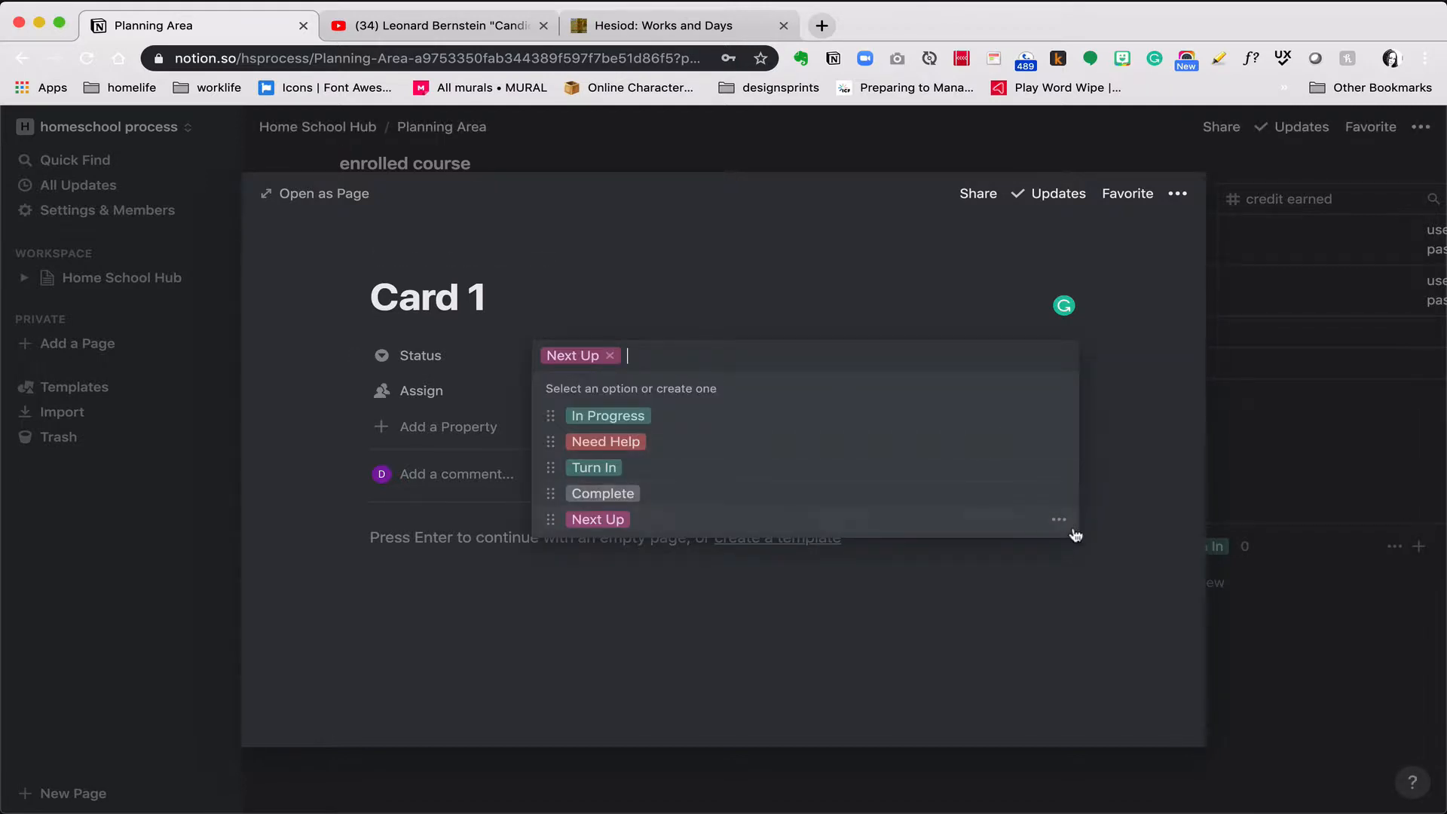
left_click(1060, 521)
left_click(1019, 414)
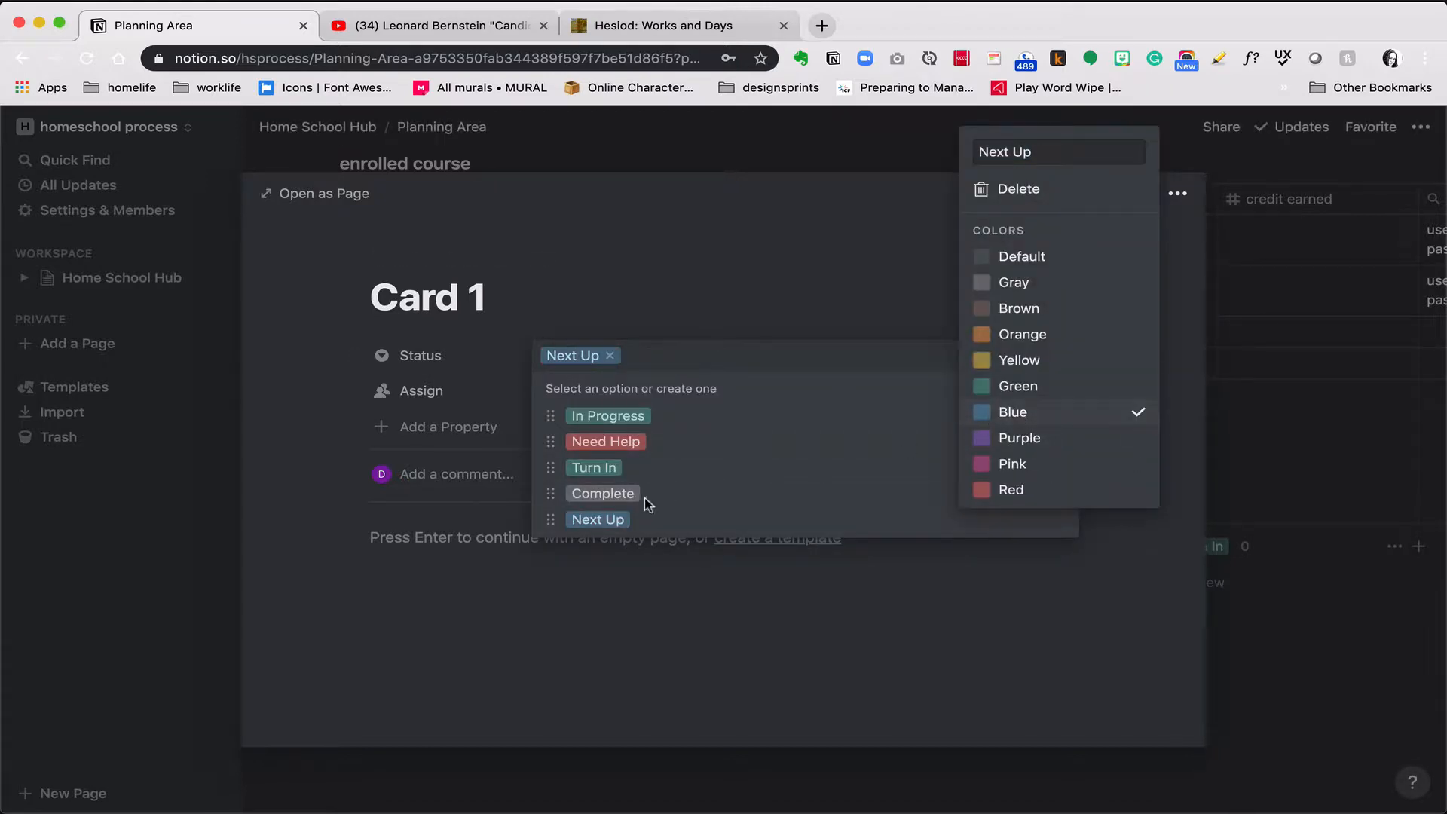
Move the Next Up option above In Progress in the status options
left_click(550, 485)
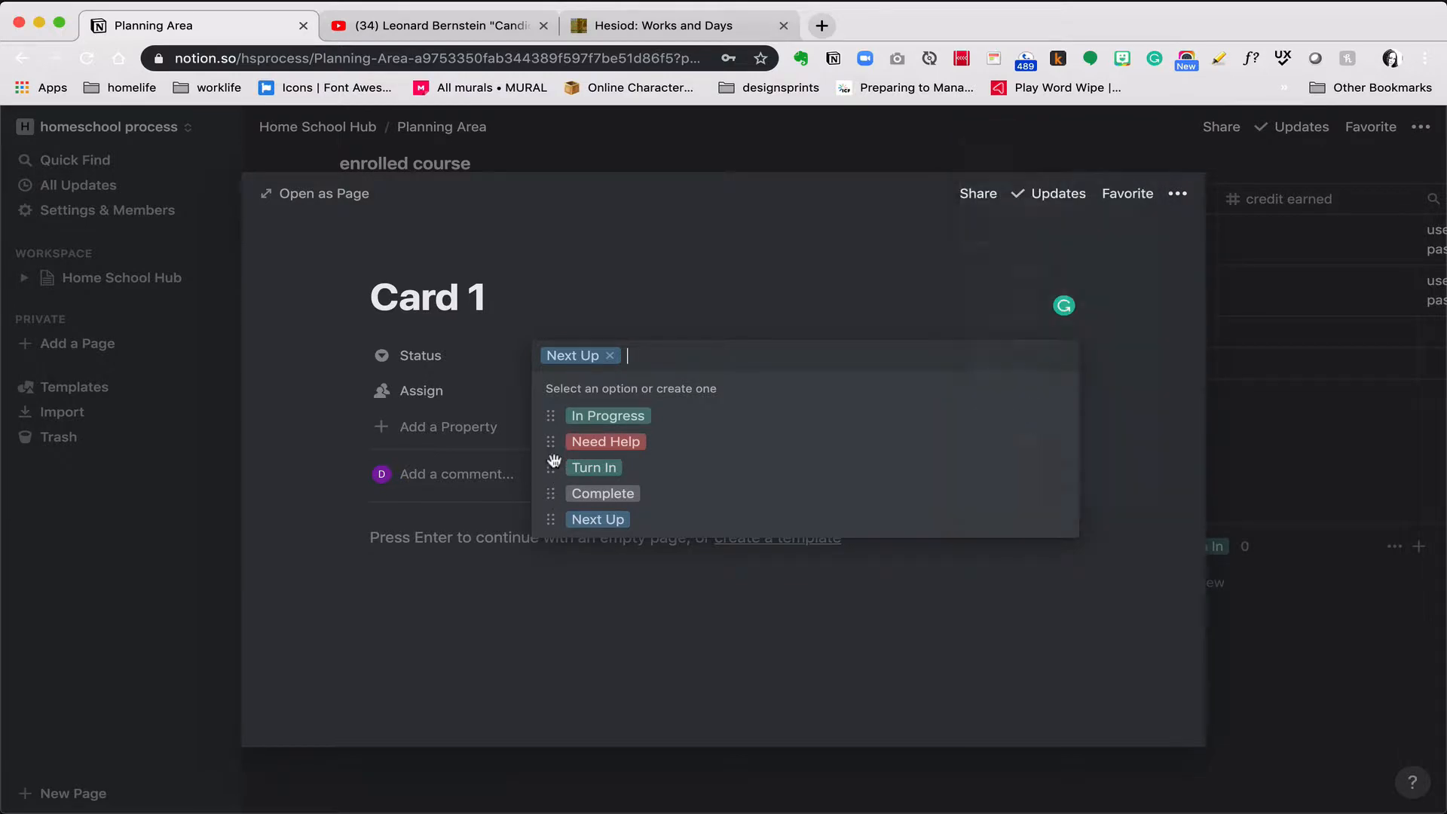
left_click_drag(552, 419, 552, 416)
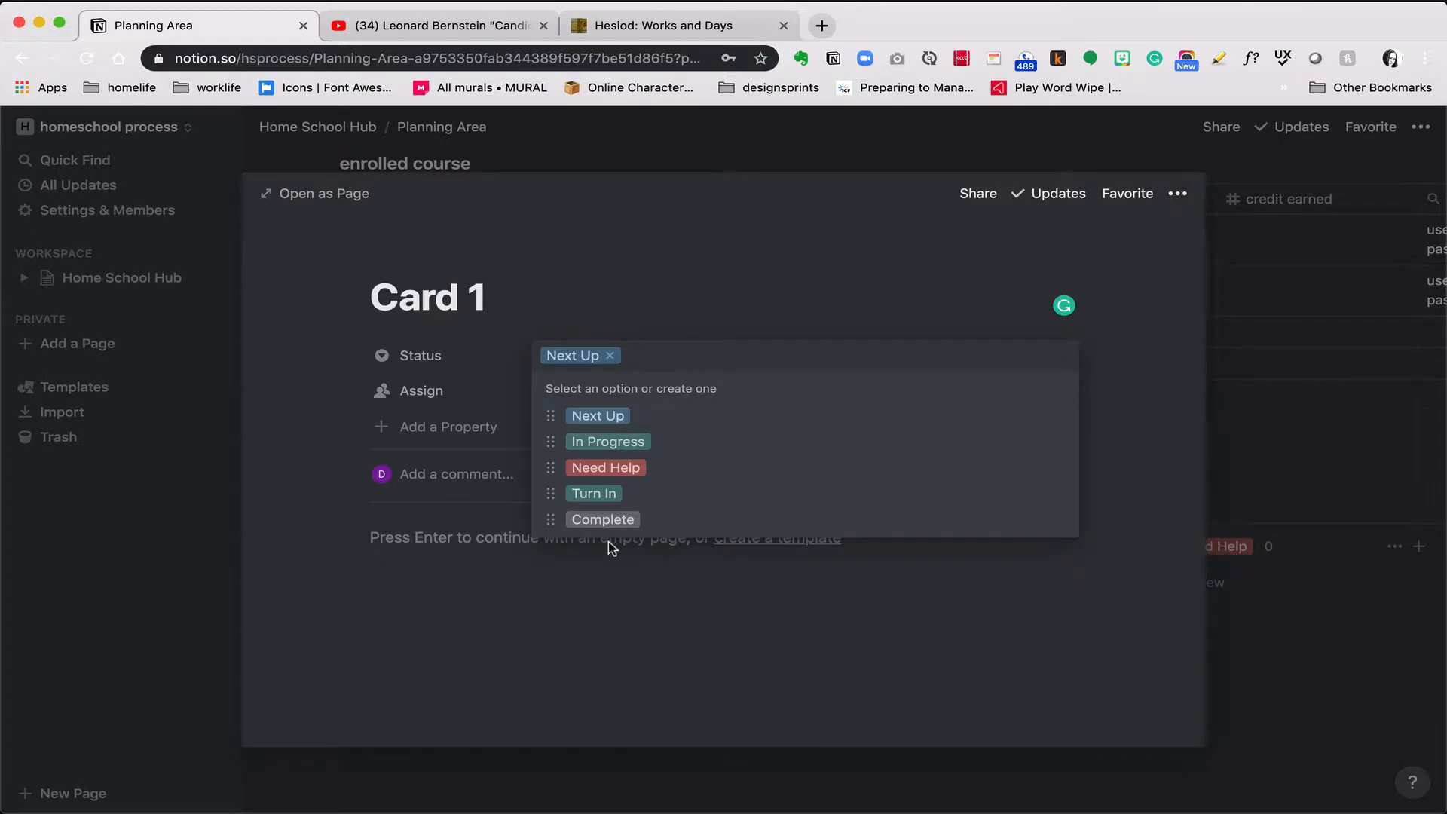
left_click(599, 601)
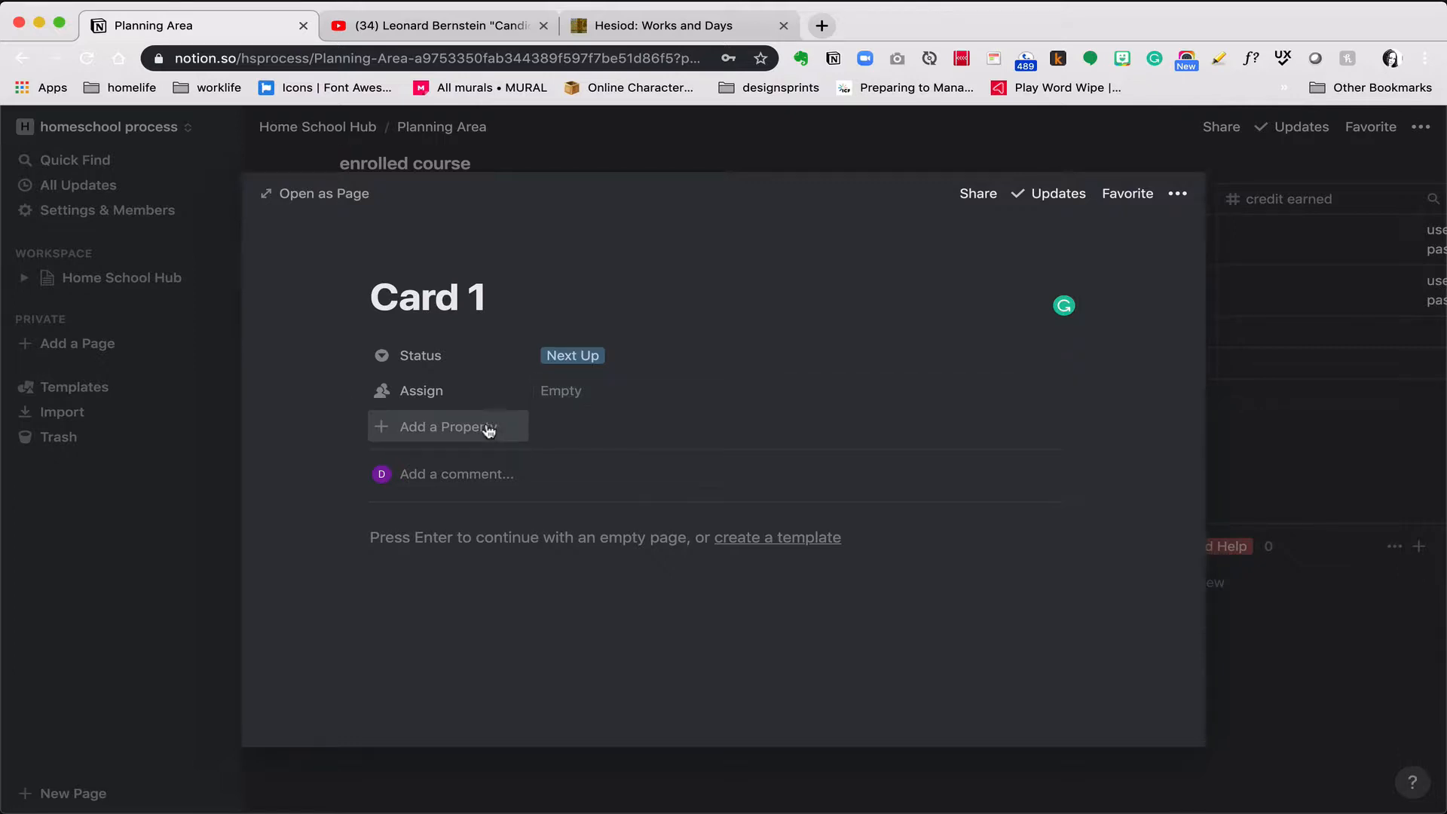
Add a property named "Last worked on" to Card 1 with the Last Edited Time type
left_click(490, 428)
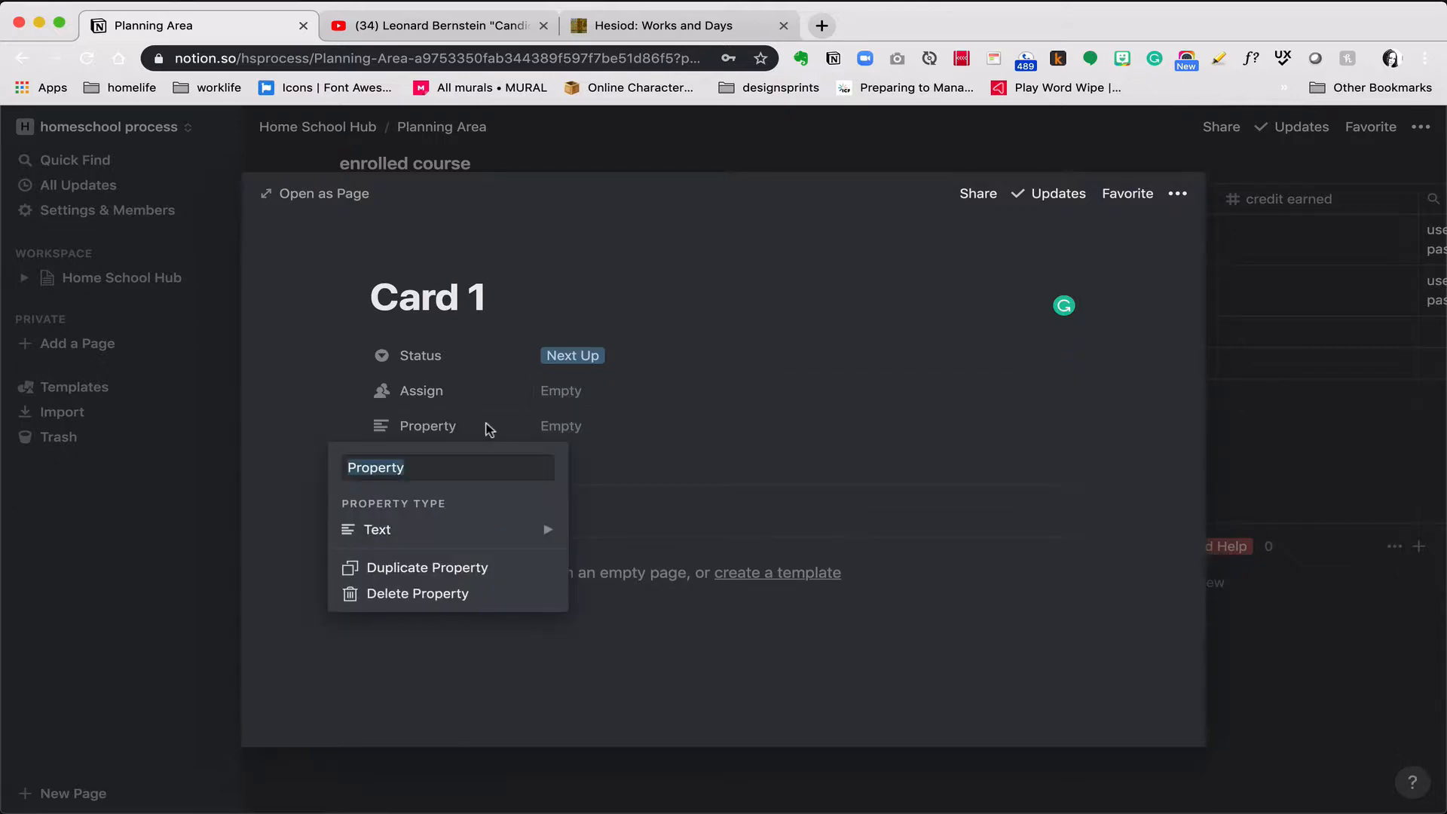
type("Last ed")
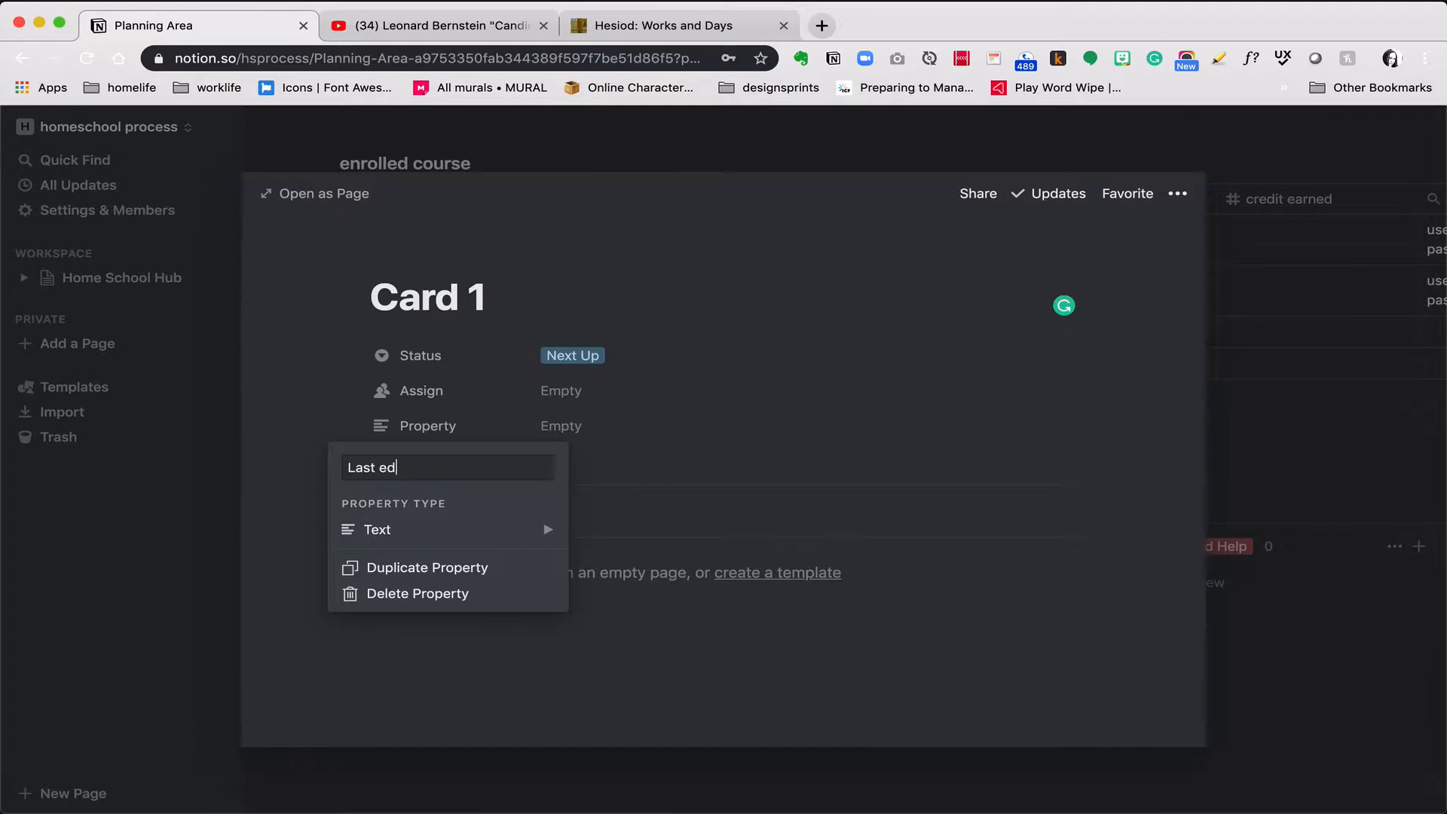
key("BackSpace")
key("BackSpace")
type("worked on")
mouse_move(542, 530)
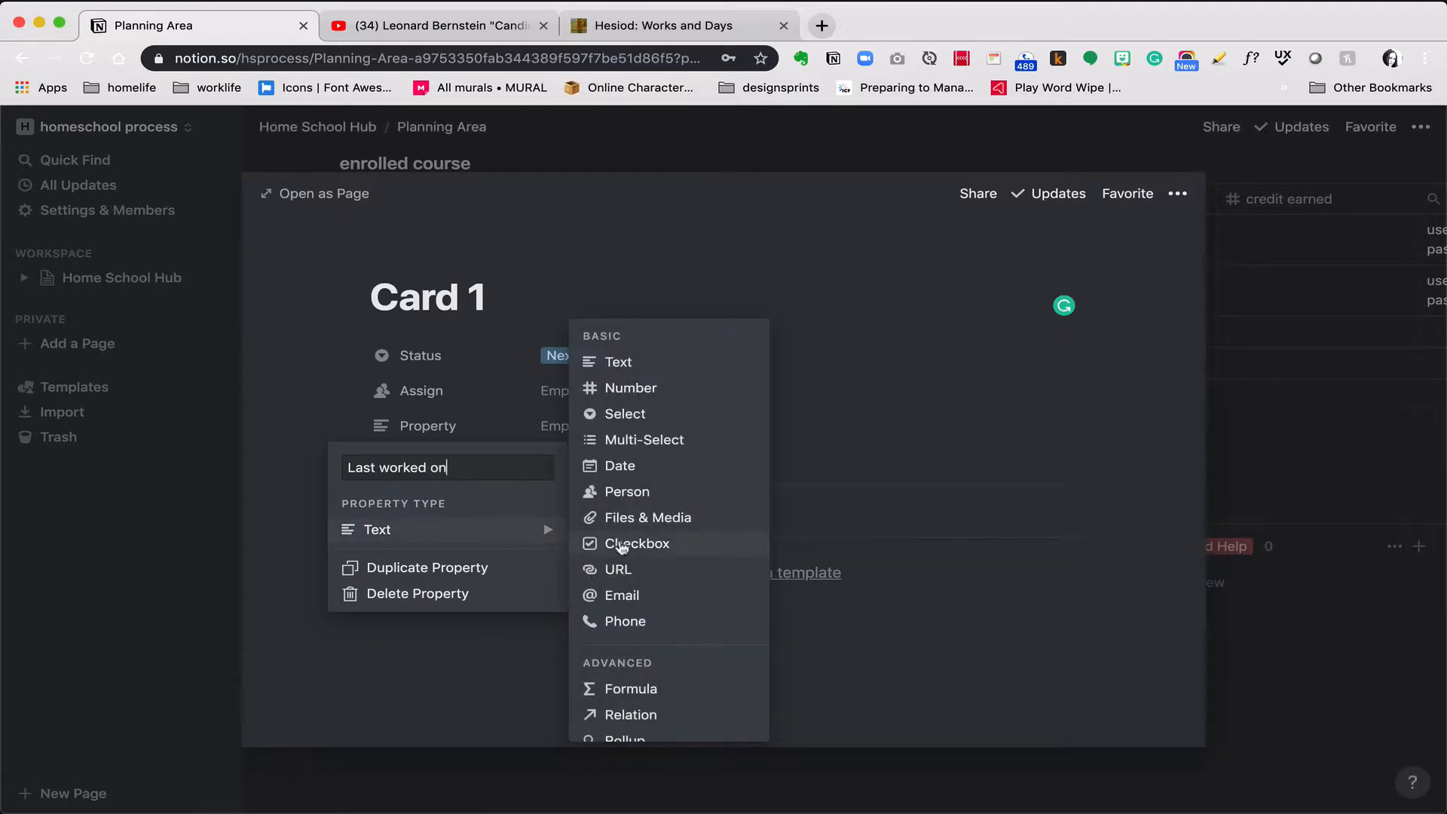
scroll(621, 558, "down", 3)
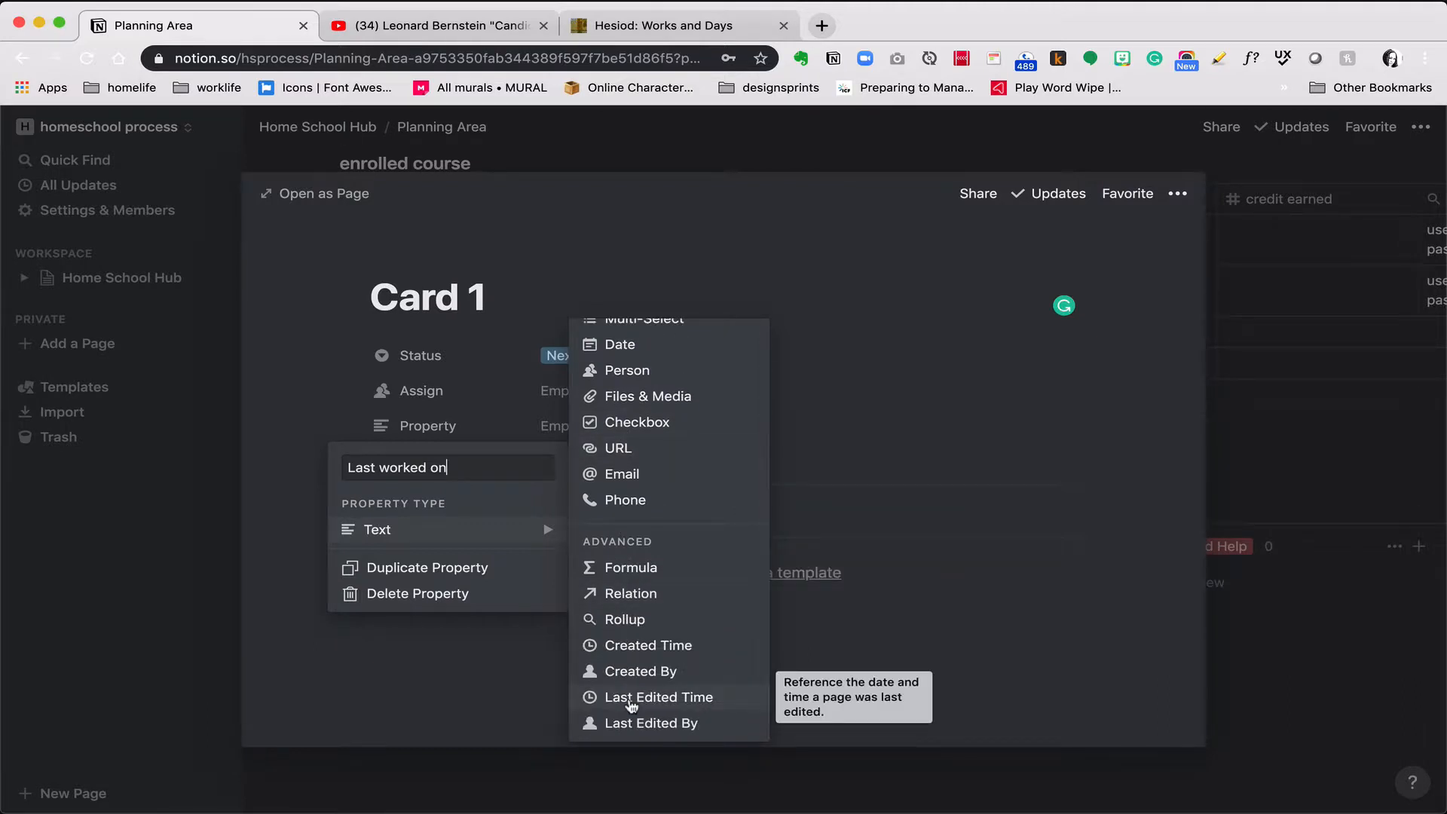
left_click(632, 698)
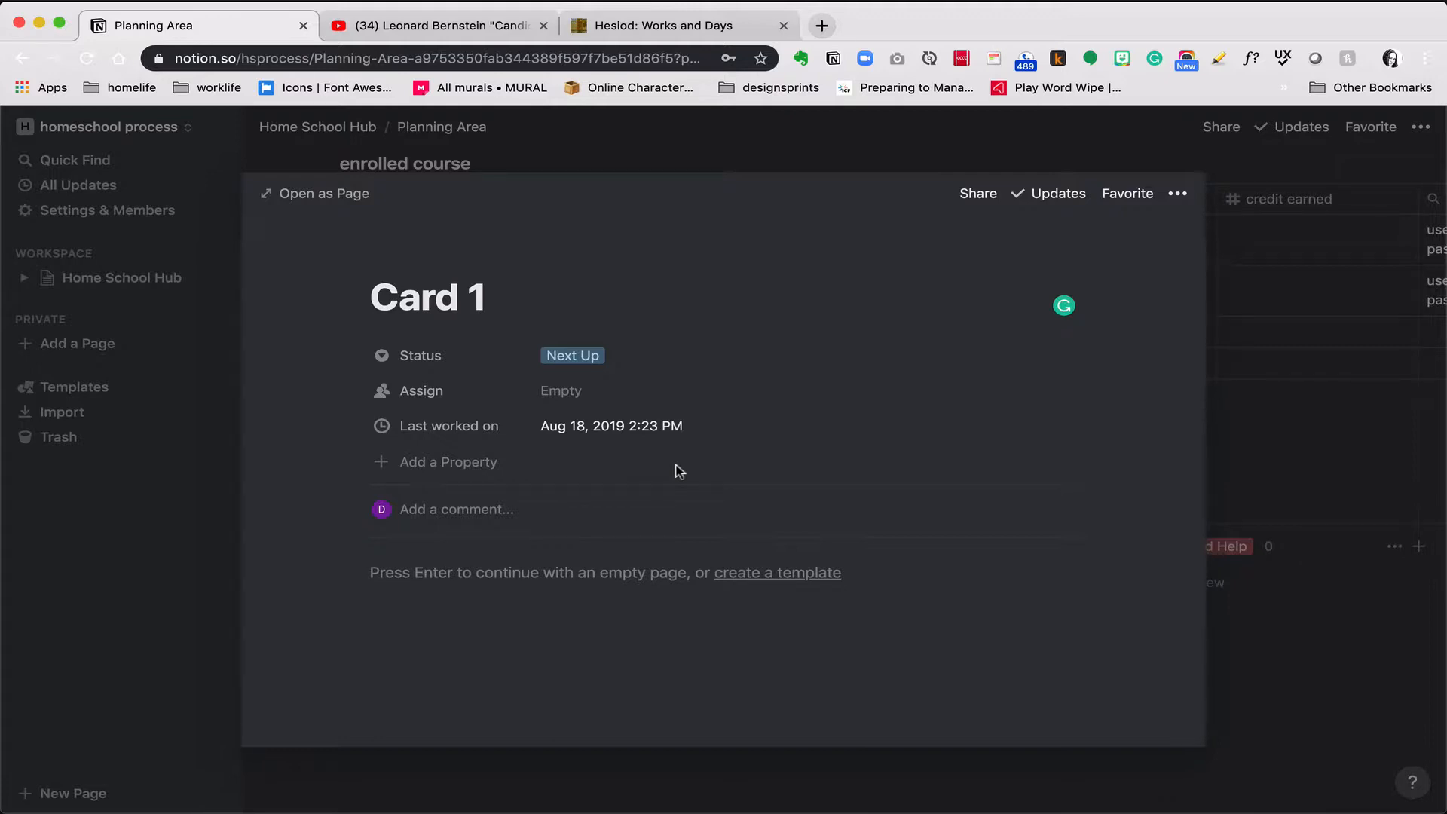
Add a "Course" relation property to Card 1 that links to the enrolled course database
left_click(478, 462)
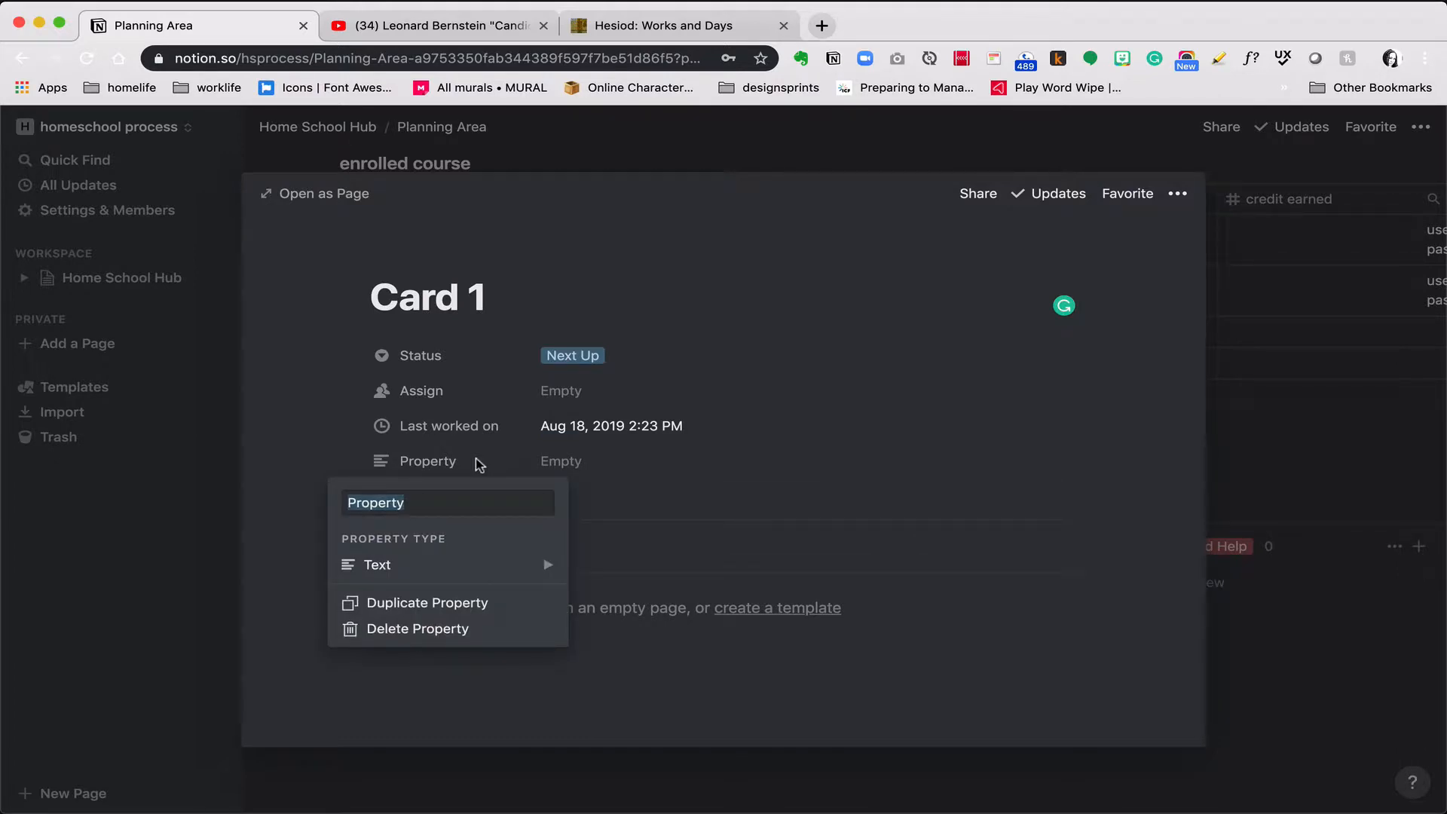
type("Course")
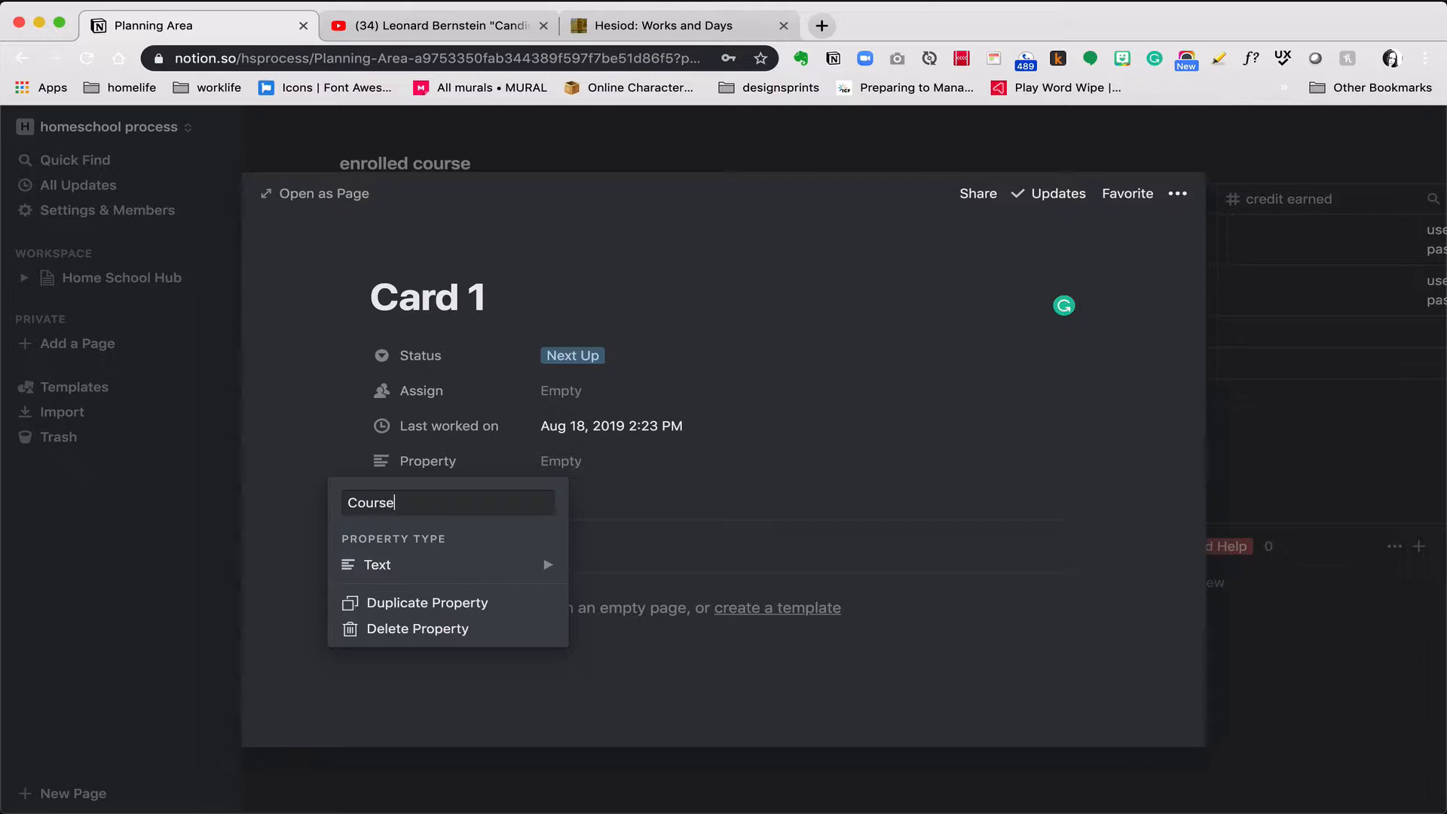
mouse_move(503, 572)
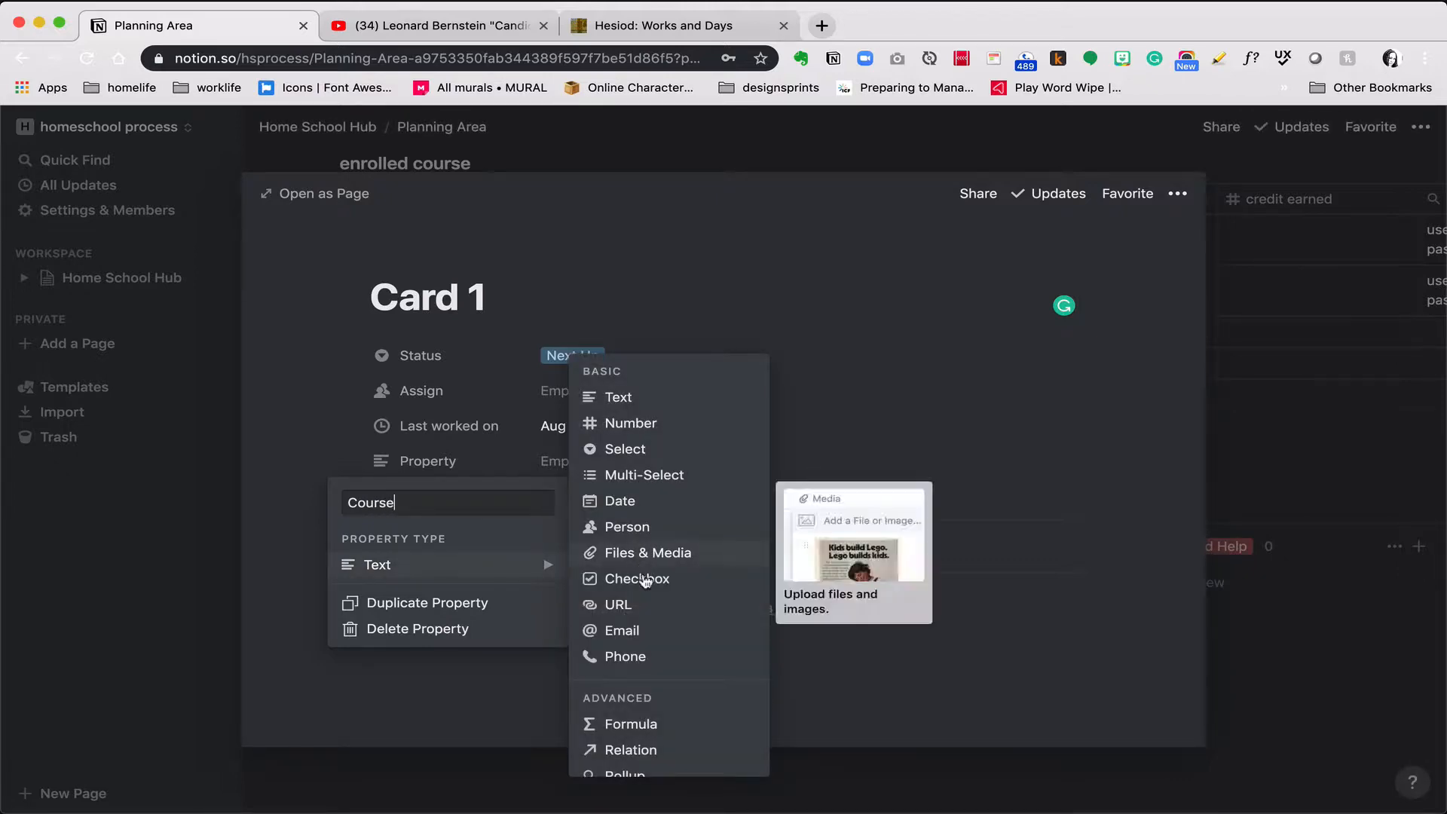
left_click(643, 750)
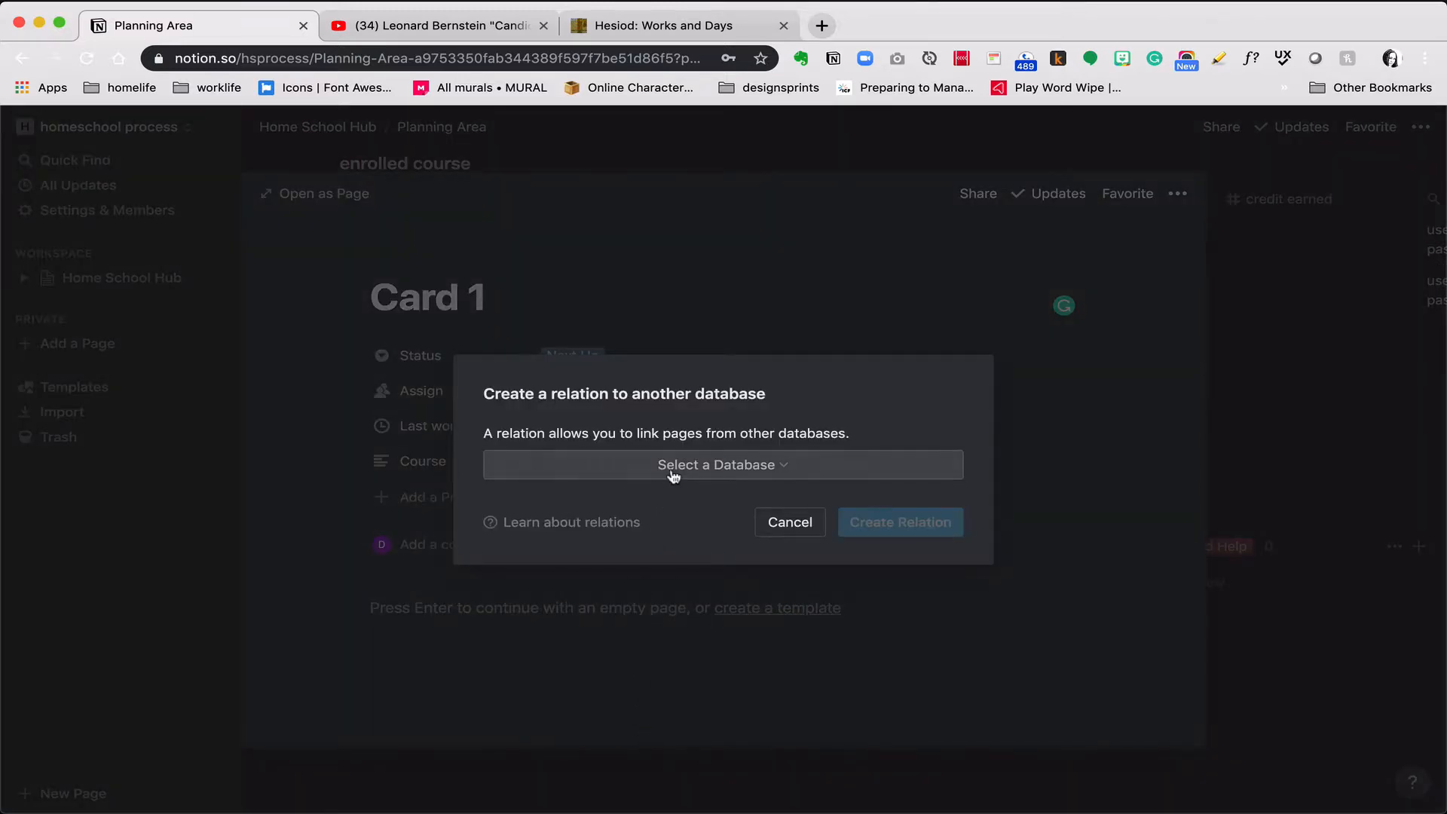
left_click(671, 468)
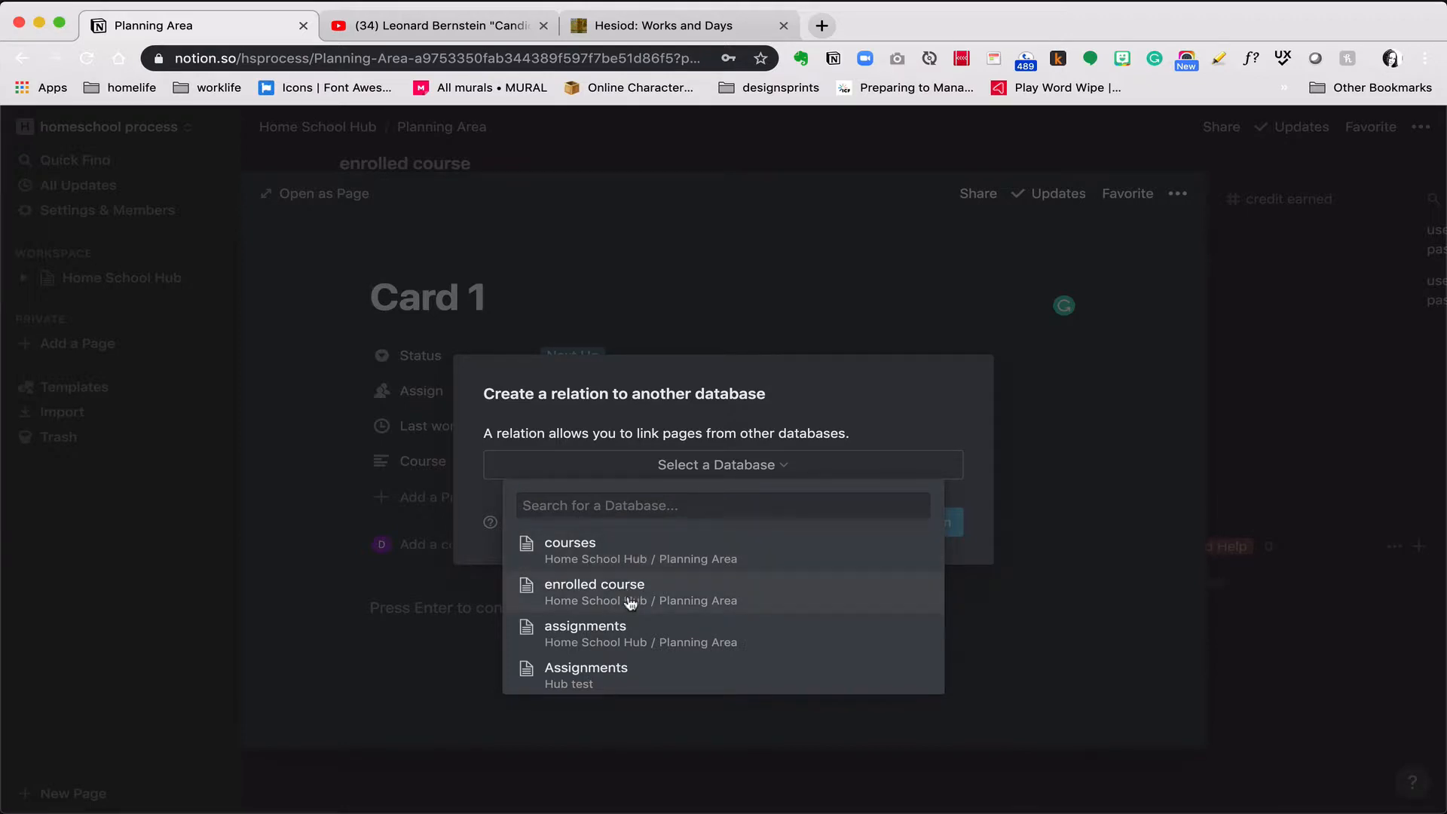
left_click(628, 595)
left_click(884, 521)
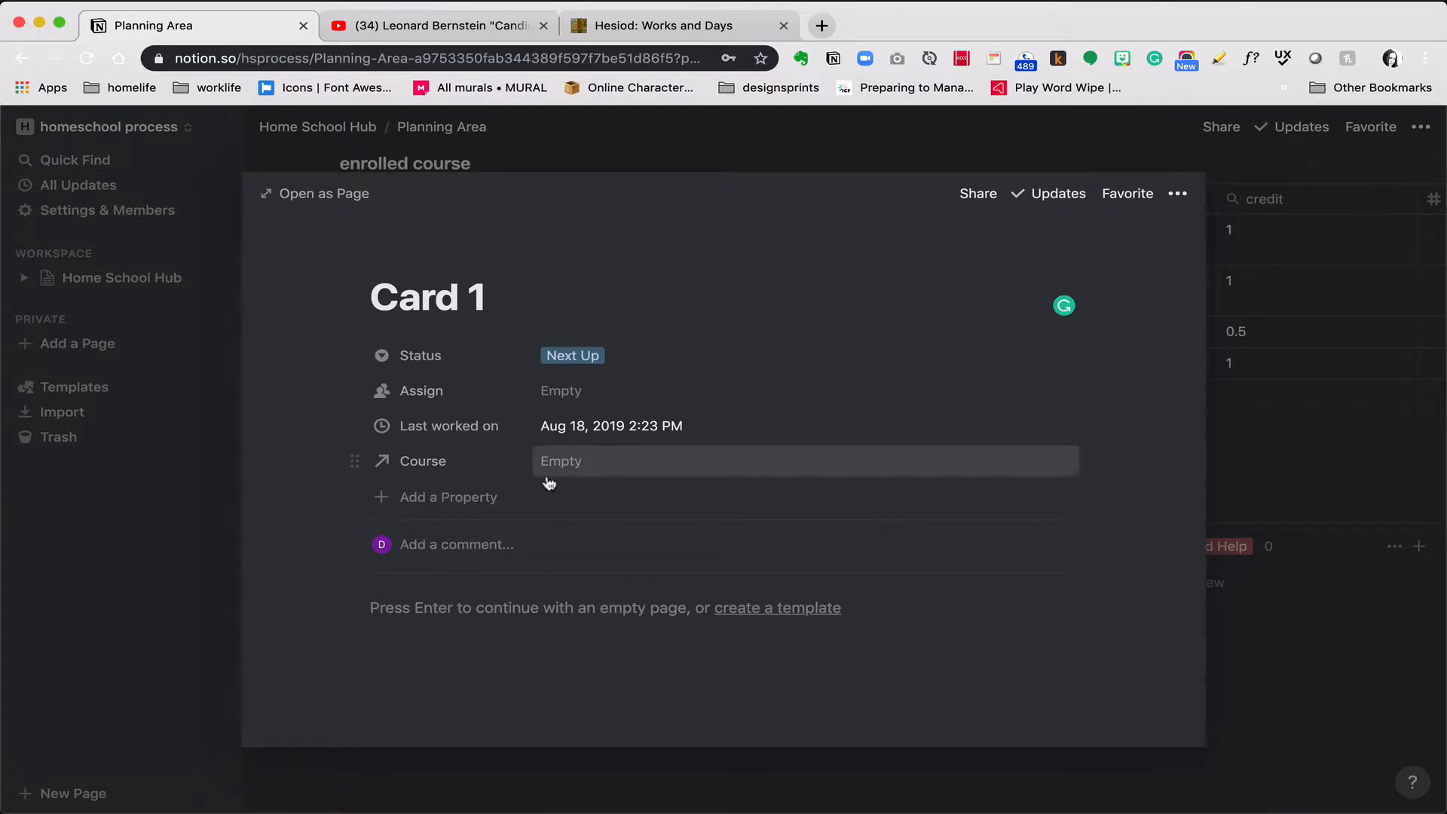
Add a "Grade" property of type Number to Card 1
left_click(455, 495)
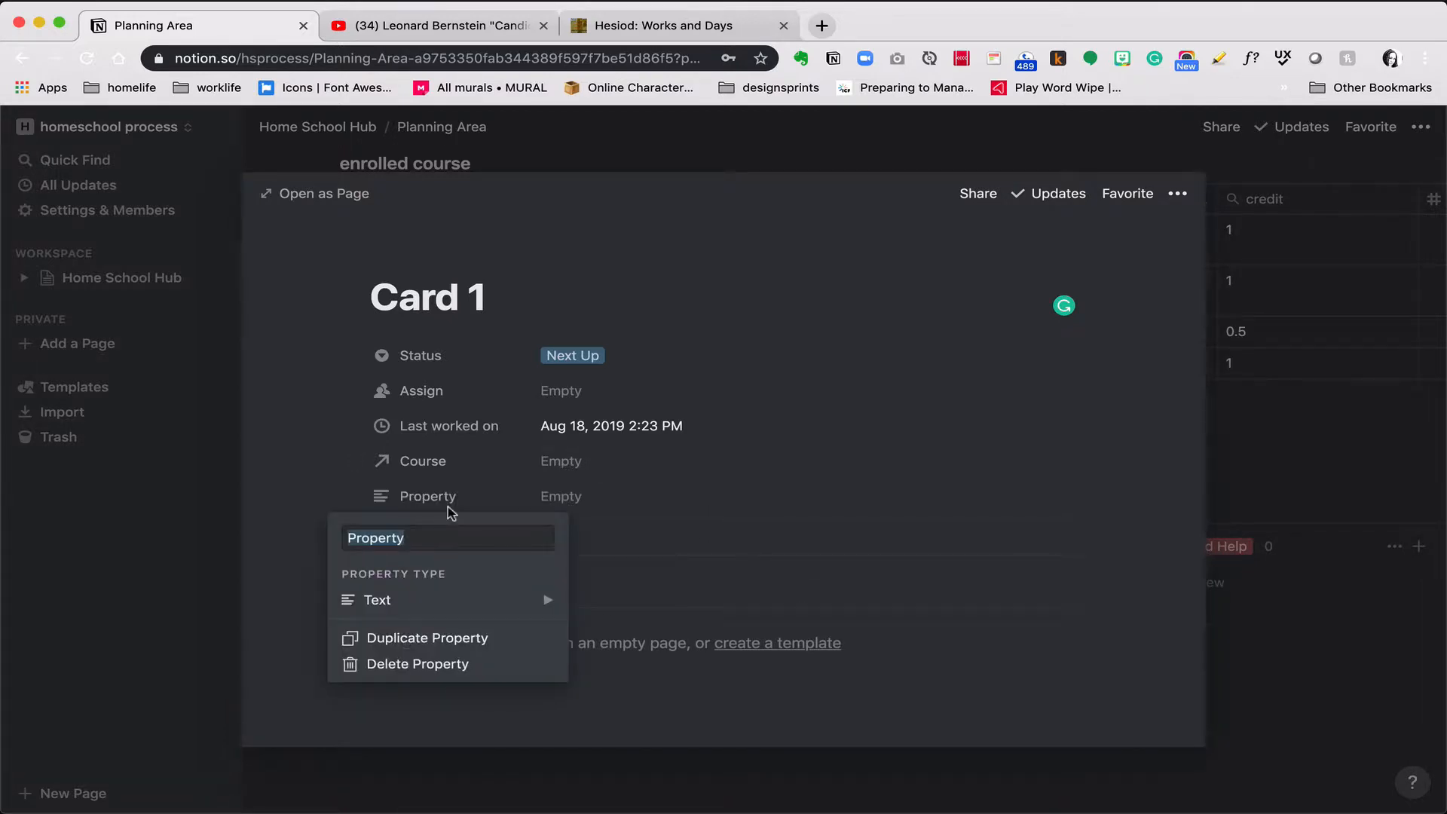
type("Grade")
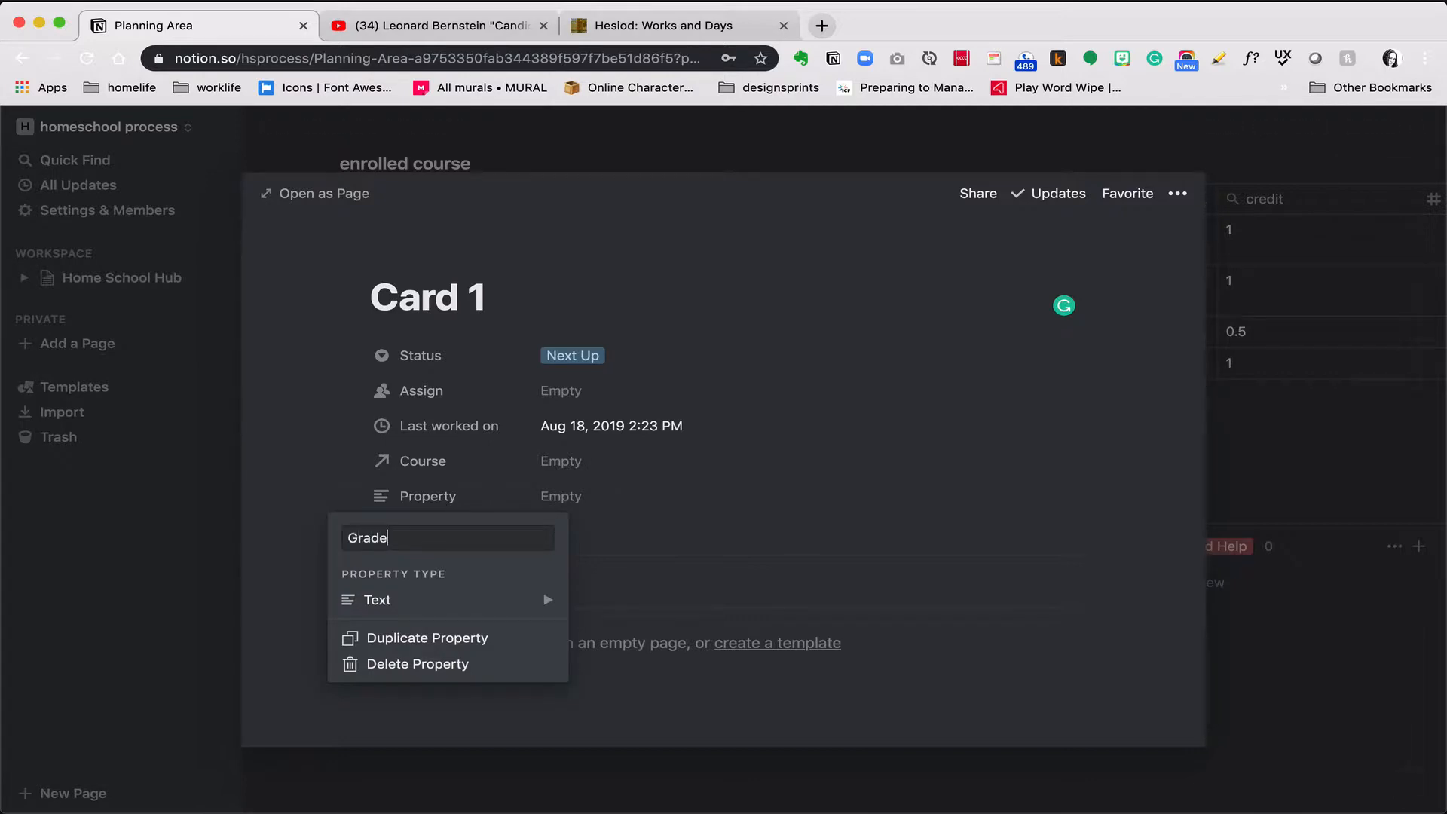
left_click(514, 608)
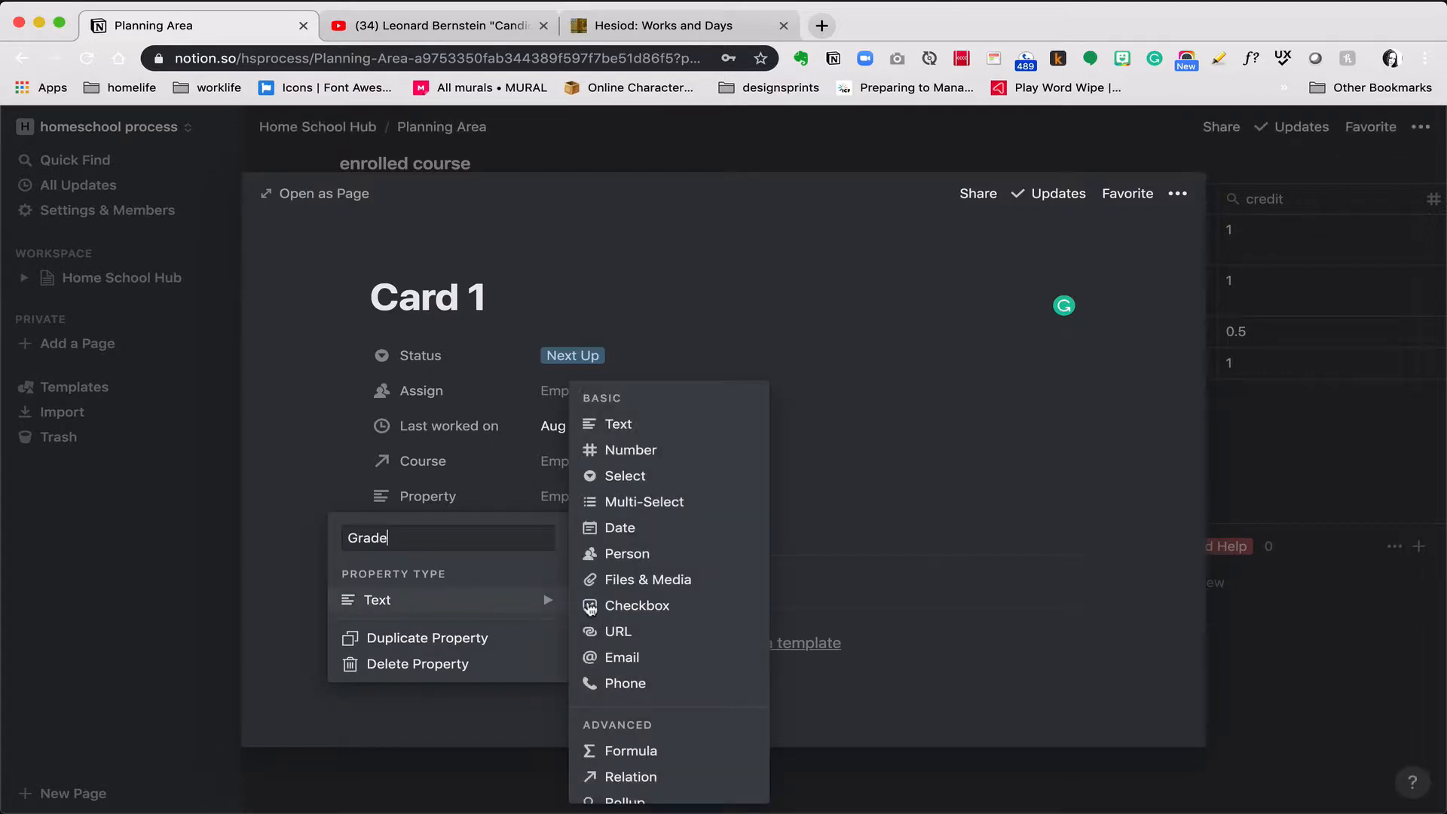
left_click(652, 450)
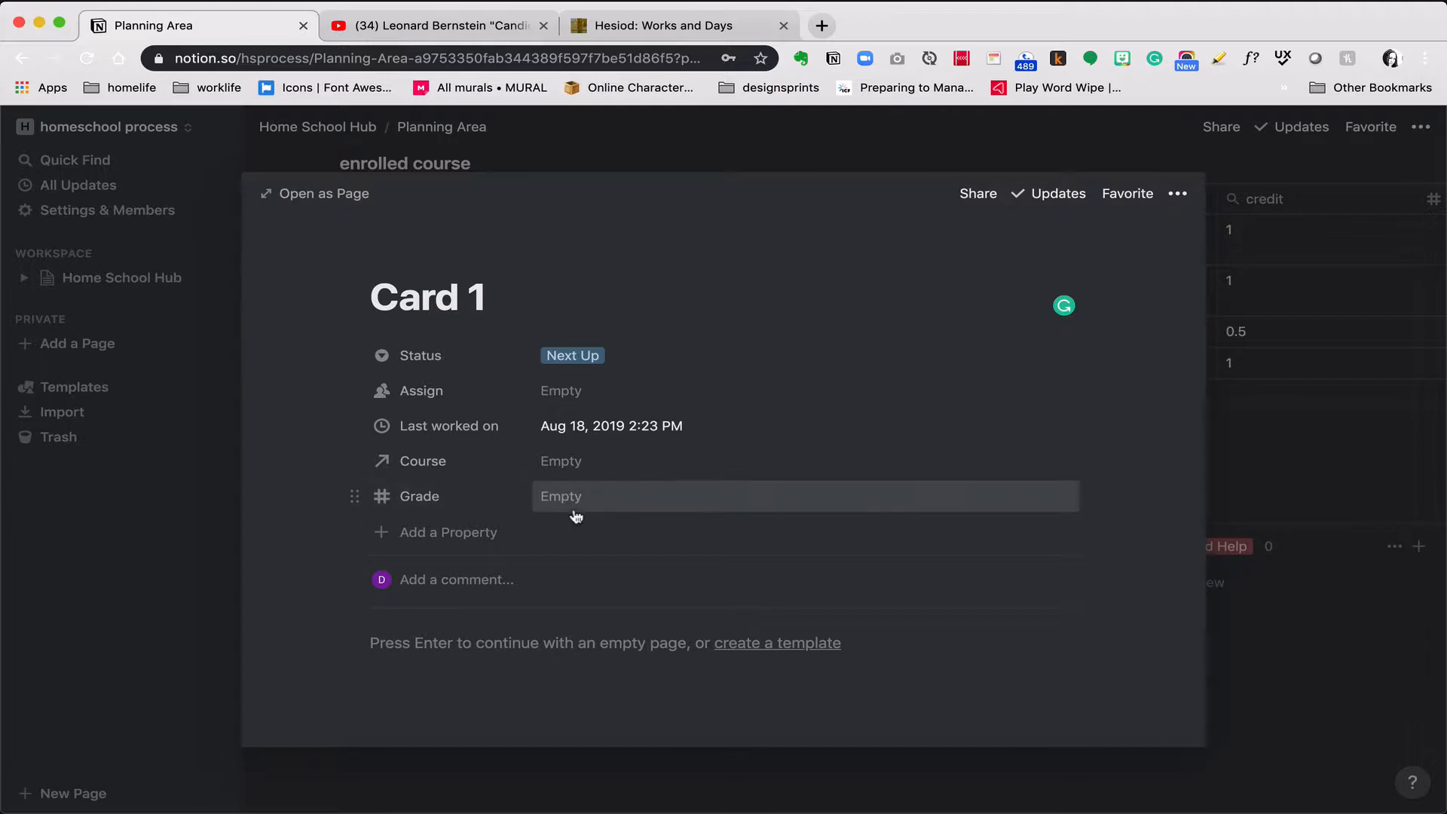
Add a "Due Date" property of type Date to Card 1 and return to the Planning Area page
left_click(499, 532)
left_click(487, 635)
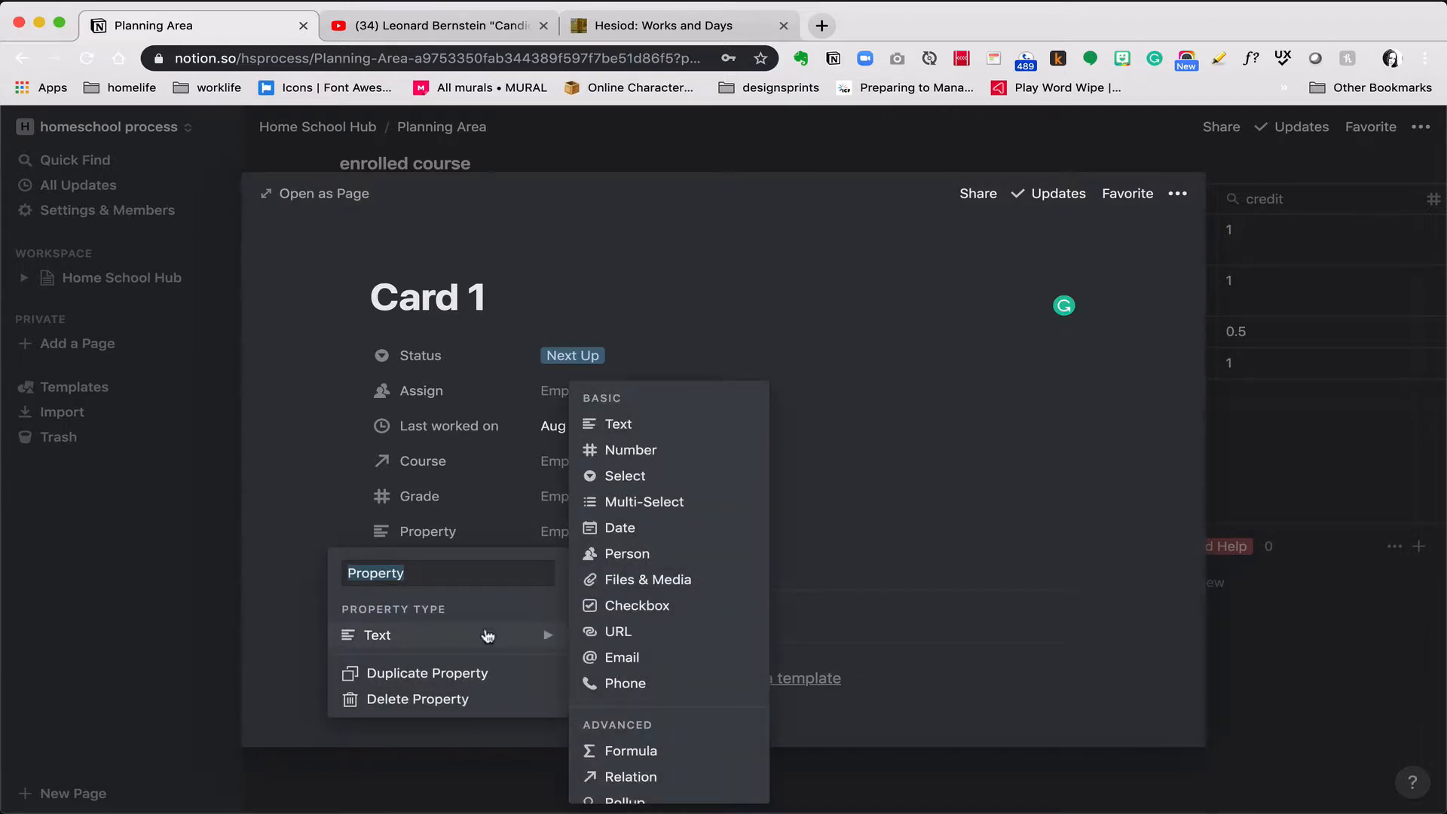
type("due")
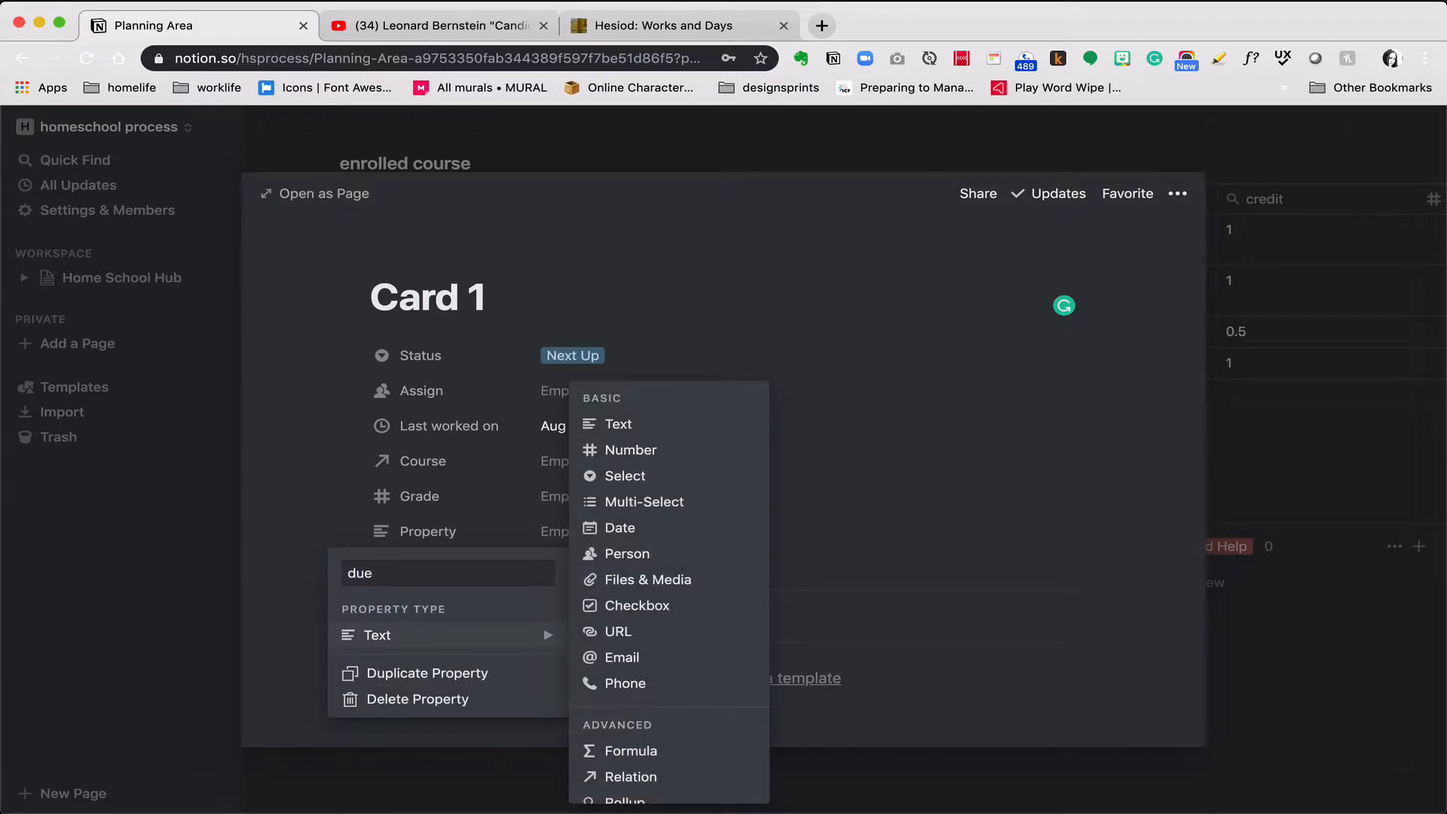
key("BackSpace")
key("BackSpace")
key("BackSpace")
type("Due Date")
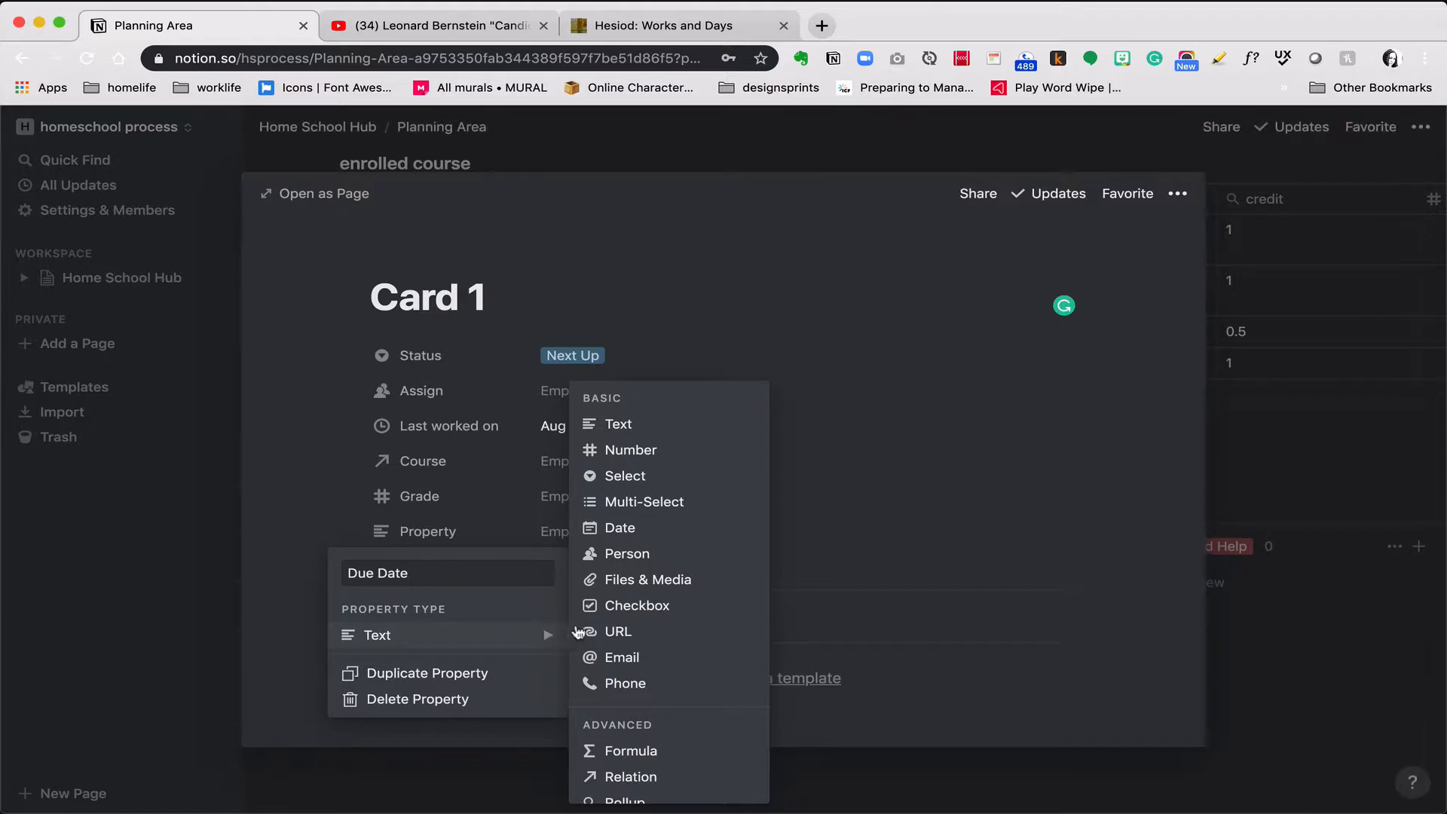
left_click(633, 529)
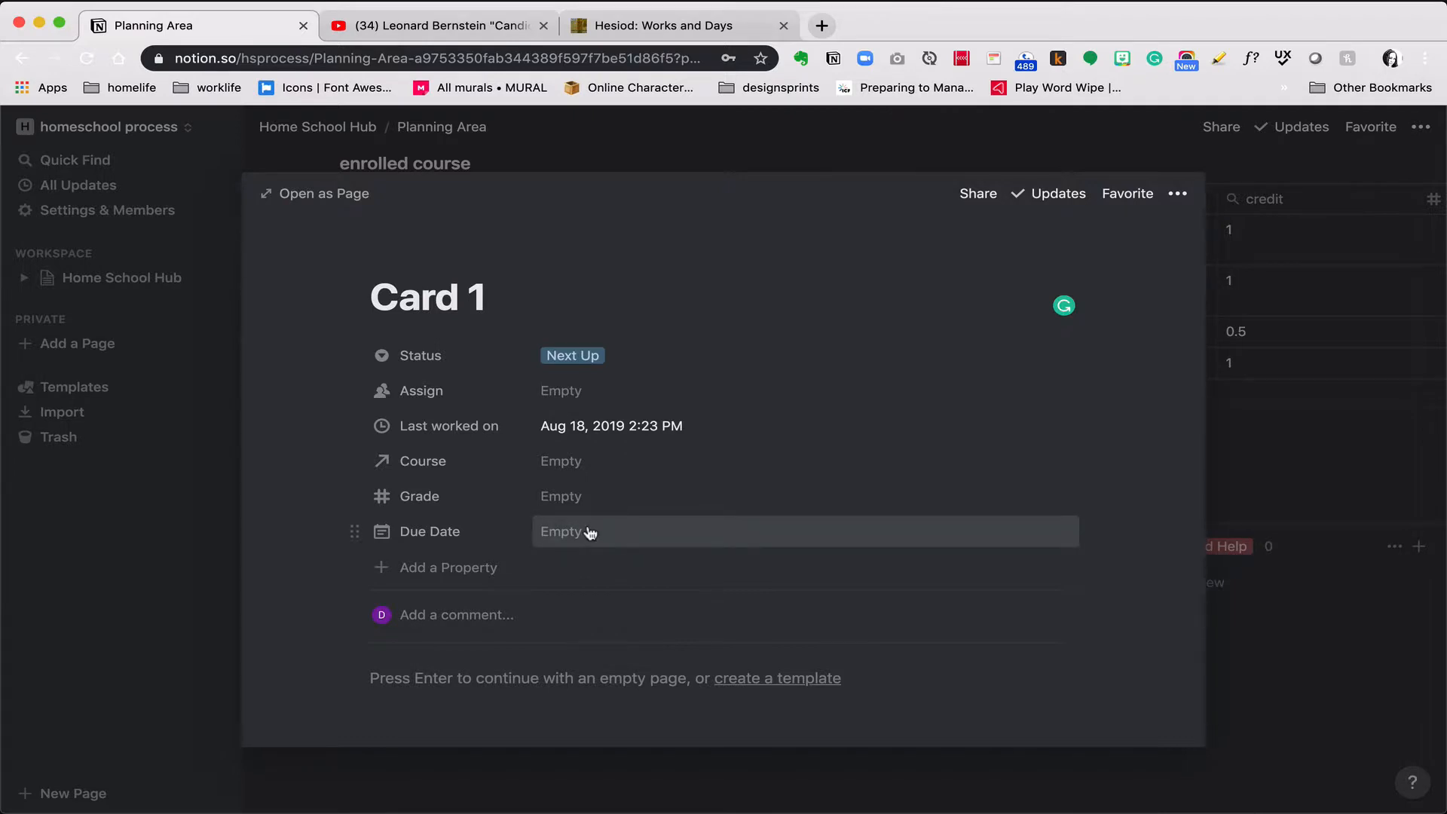
left_click(504, 784)
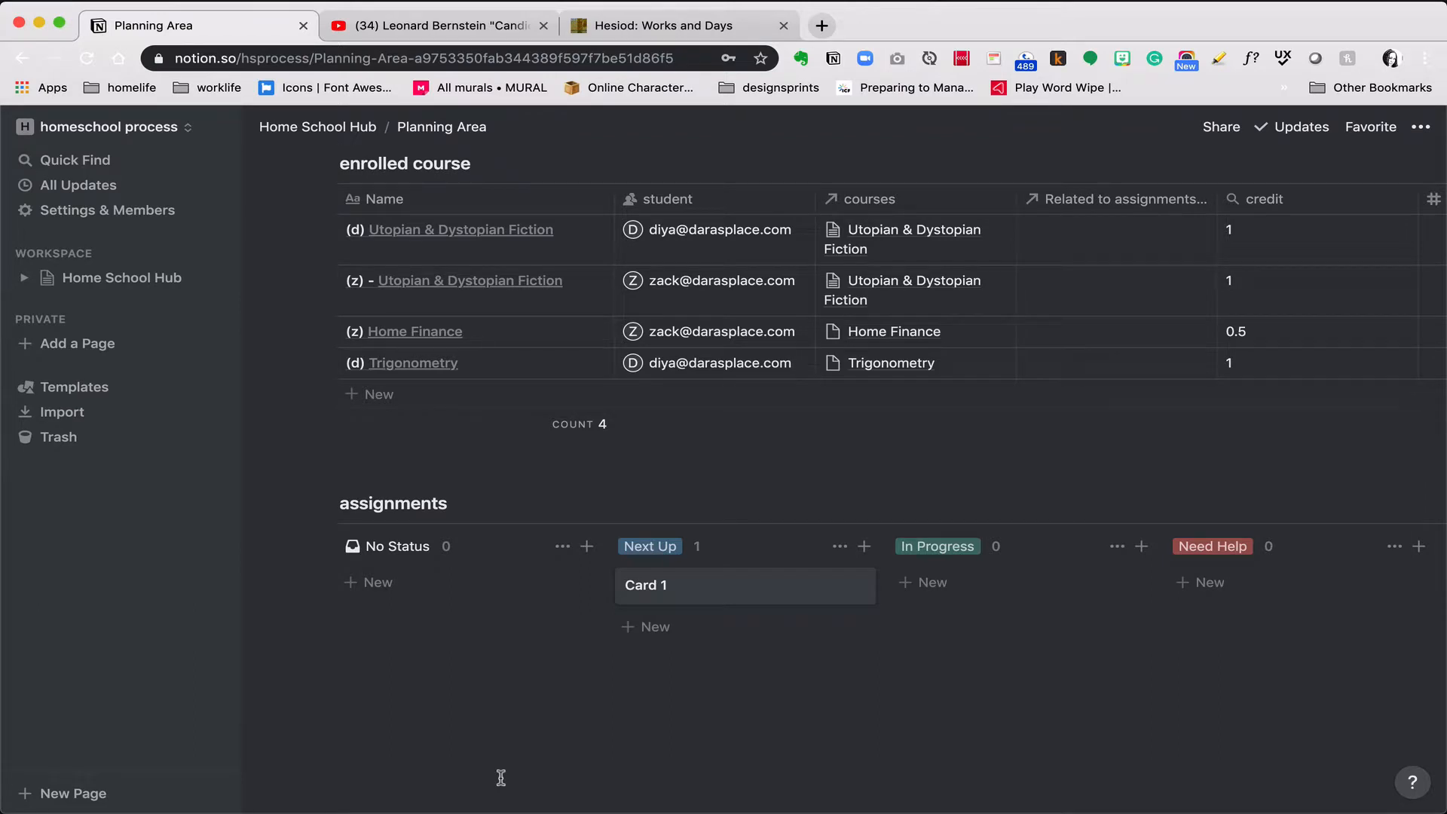
scroll(502, 777, "up", 3)
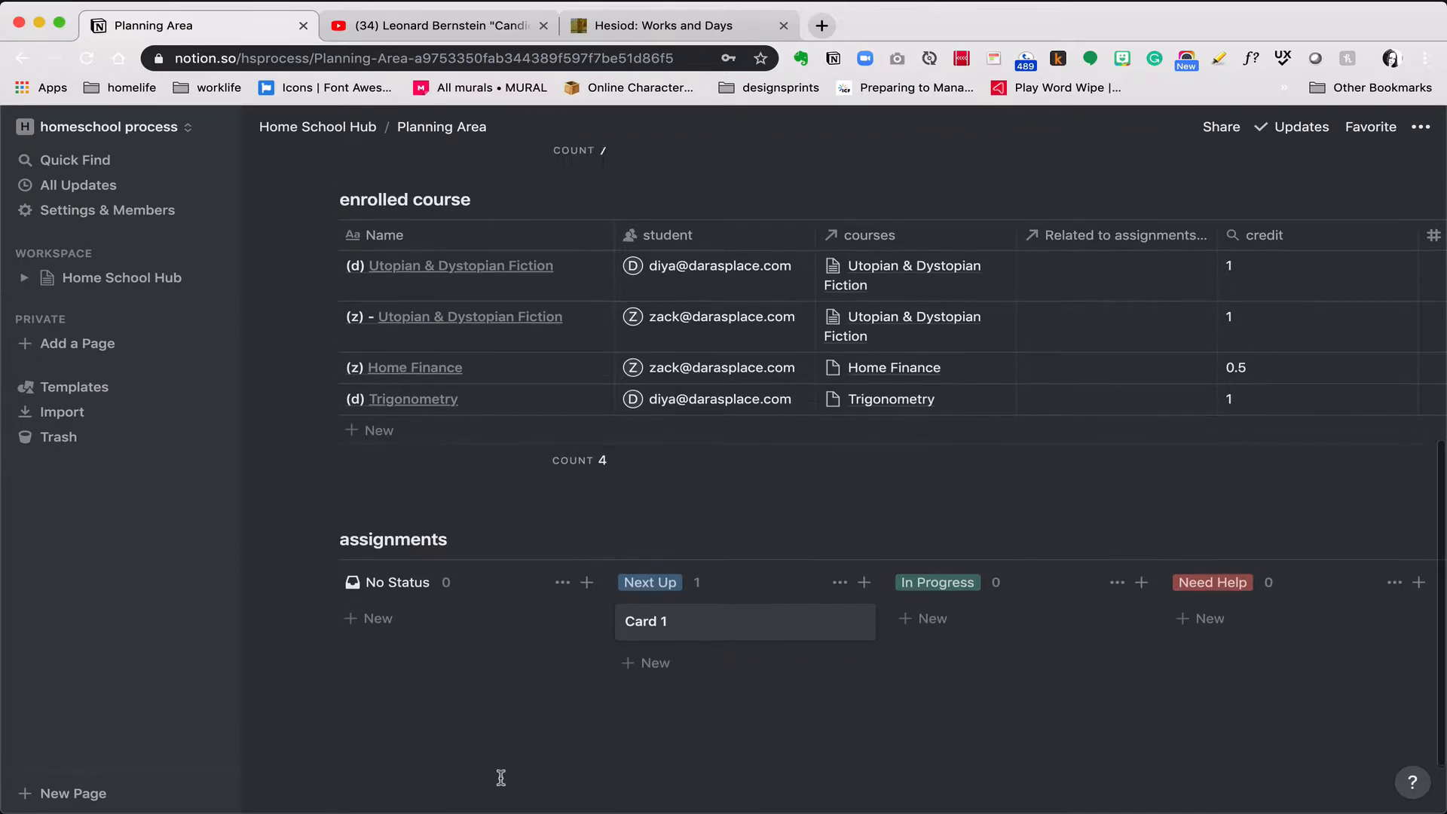
Delete Card 1 from the Next Up column of the assignments board
scroll(501, 778, "up", 2)
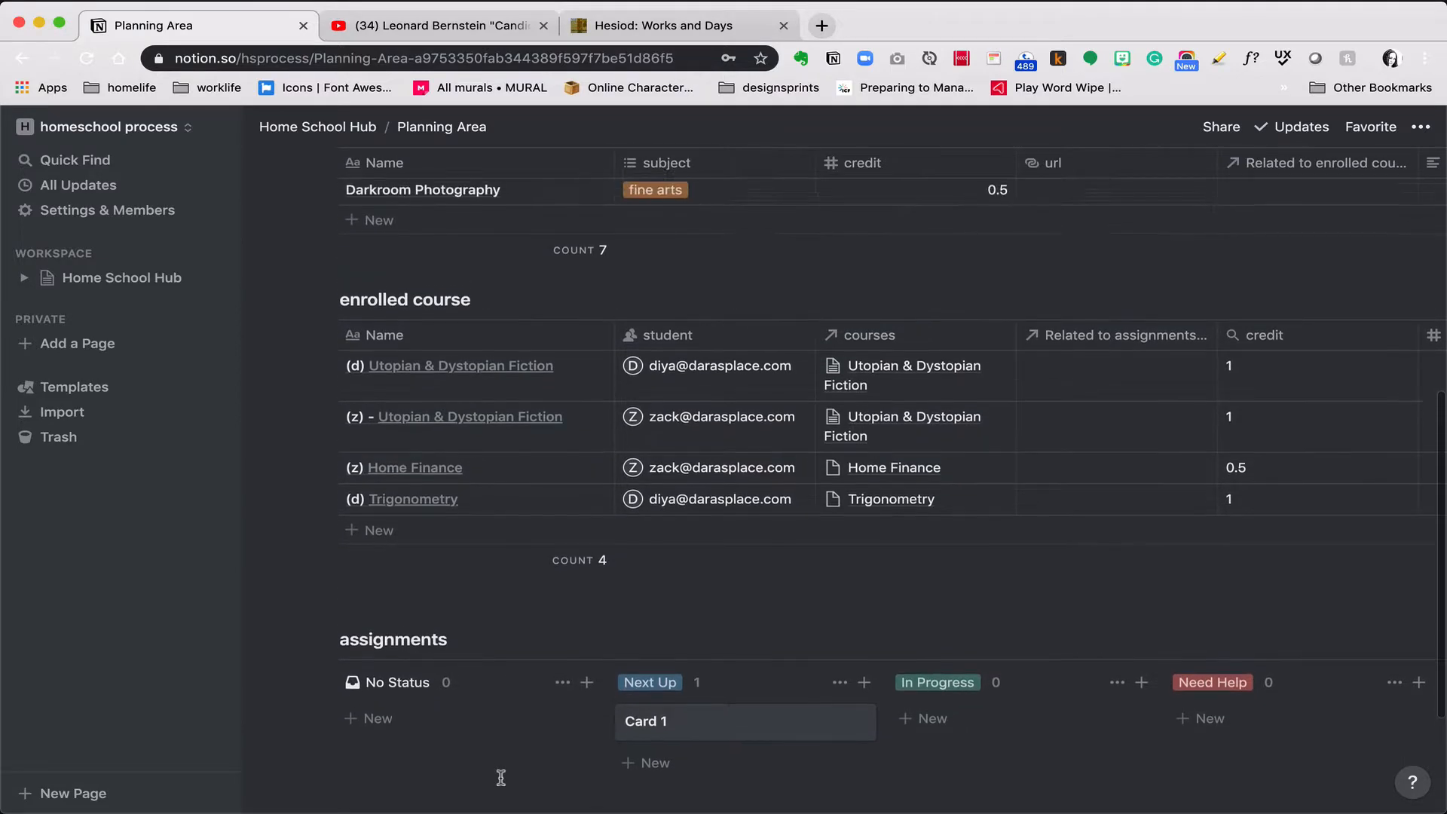
scroll(502, 772, "down", 2)
scroll(501, 772, "down", 4)
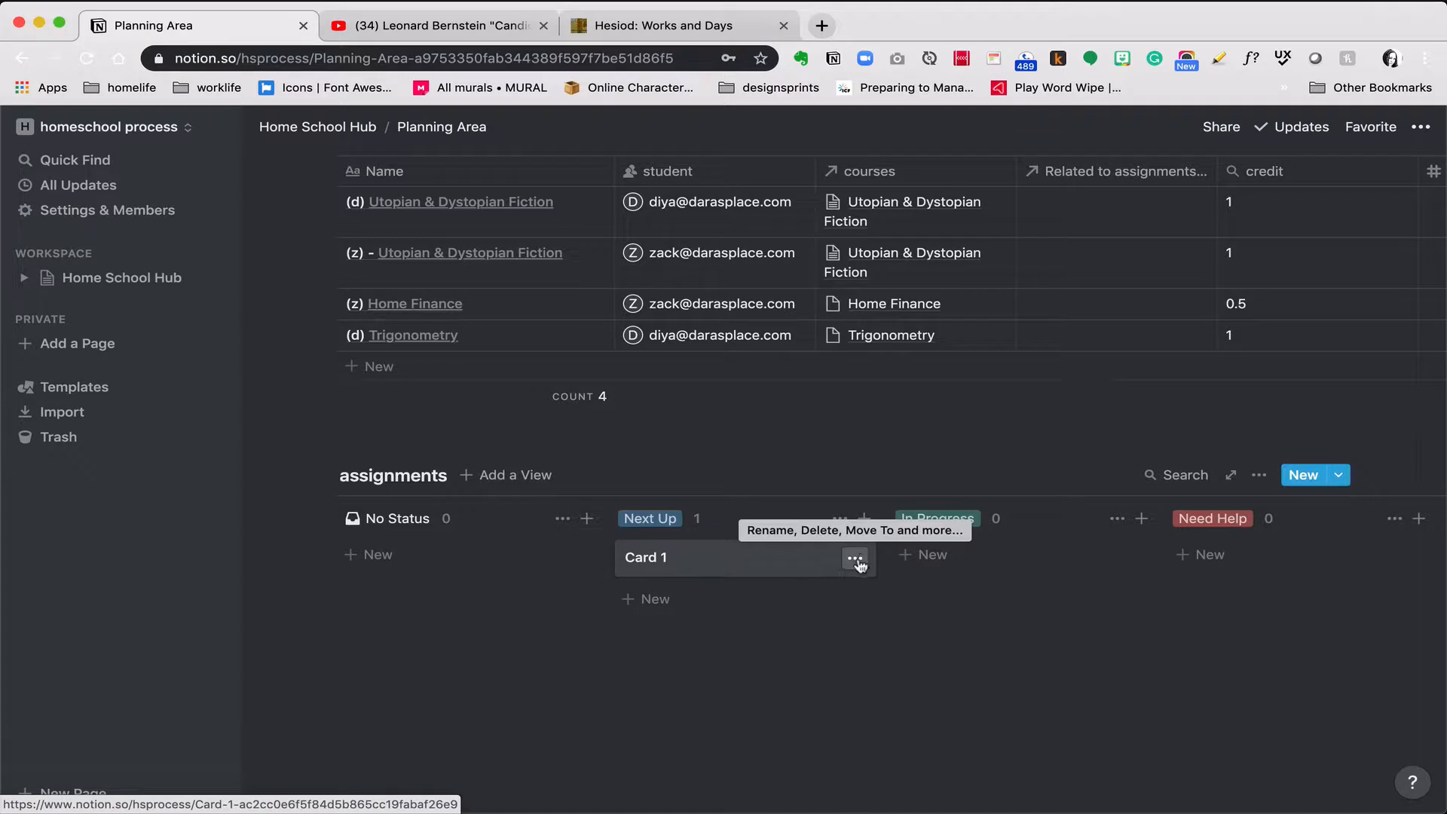
left_click(863, 558)
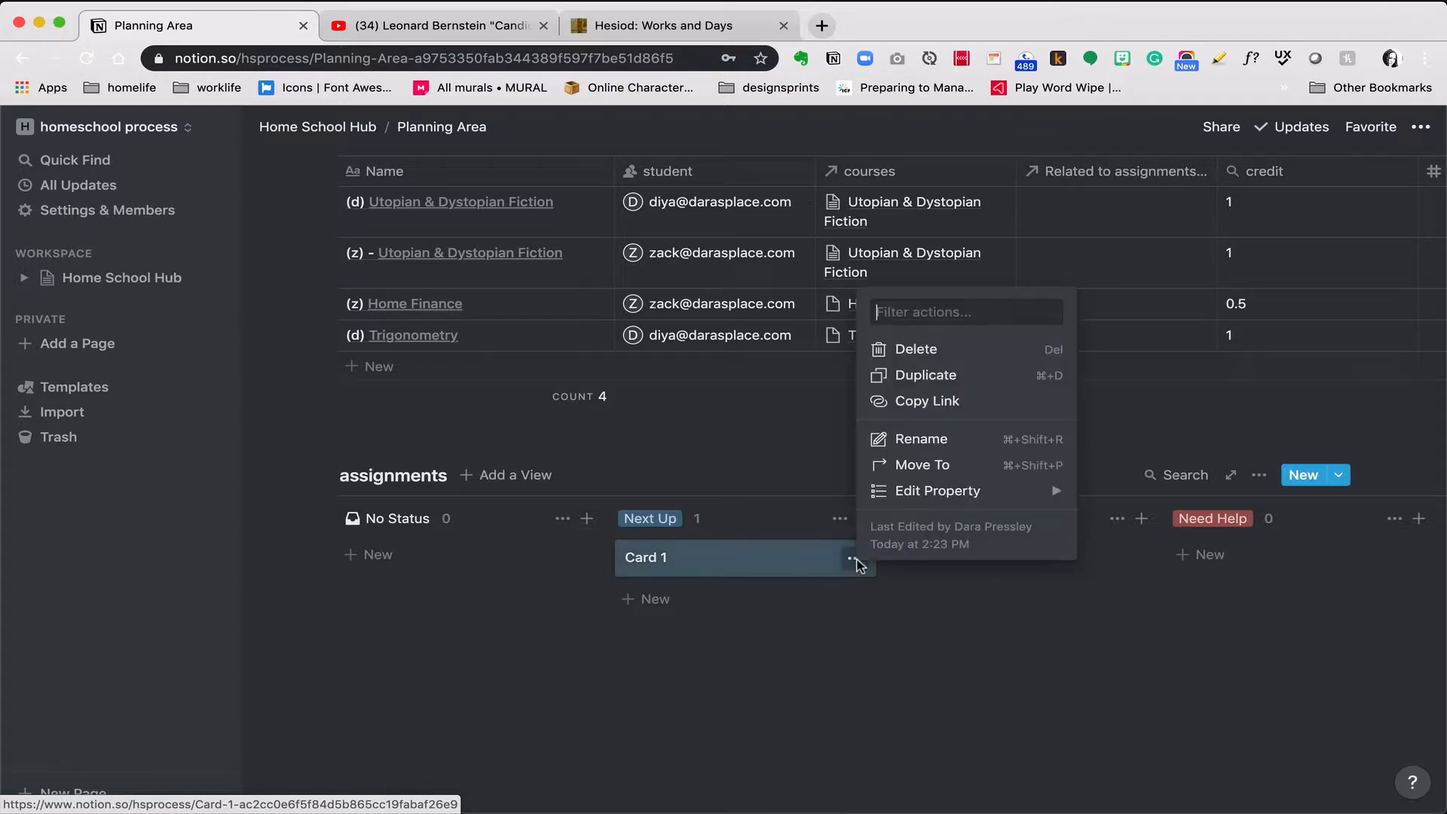
left_click(893, 351)
Open the Utopian & Dystopian Fiction entry of the courses table as a full page
scroll(762, 608, "up", 3)
scroll(762, 608, "up", 9)
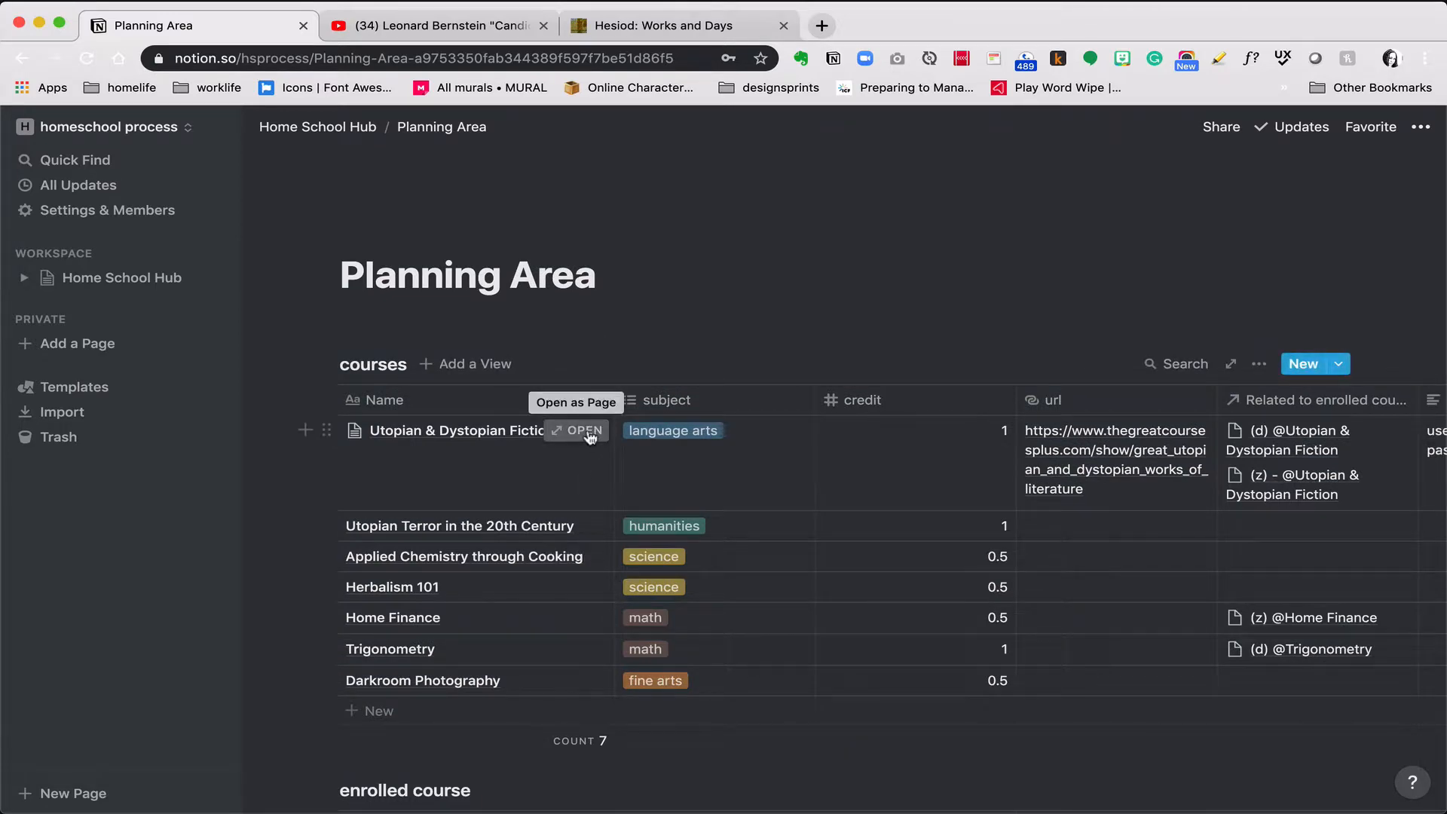
left_click(599, 432)
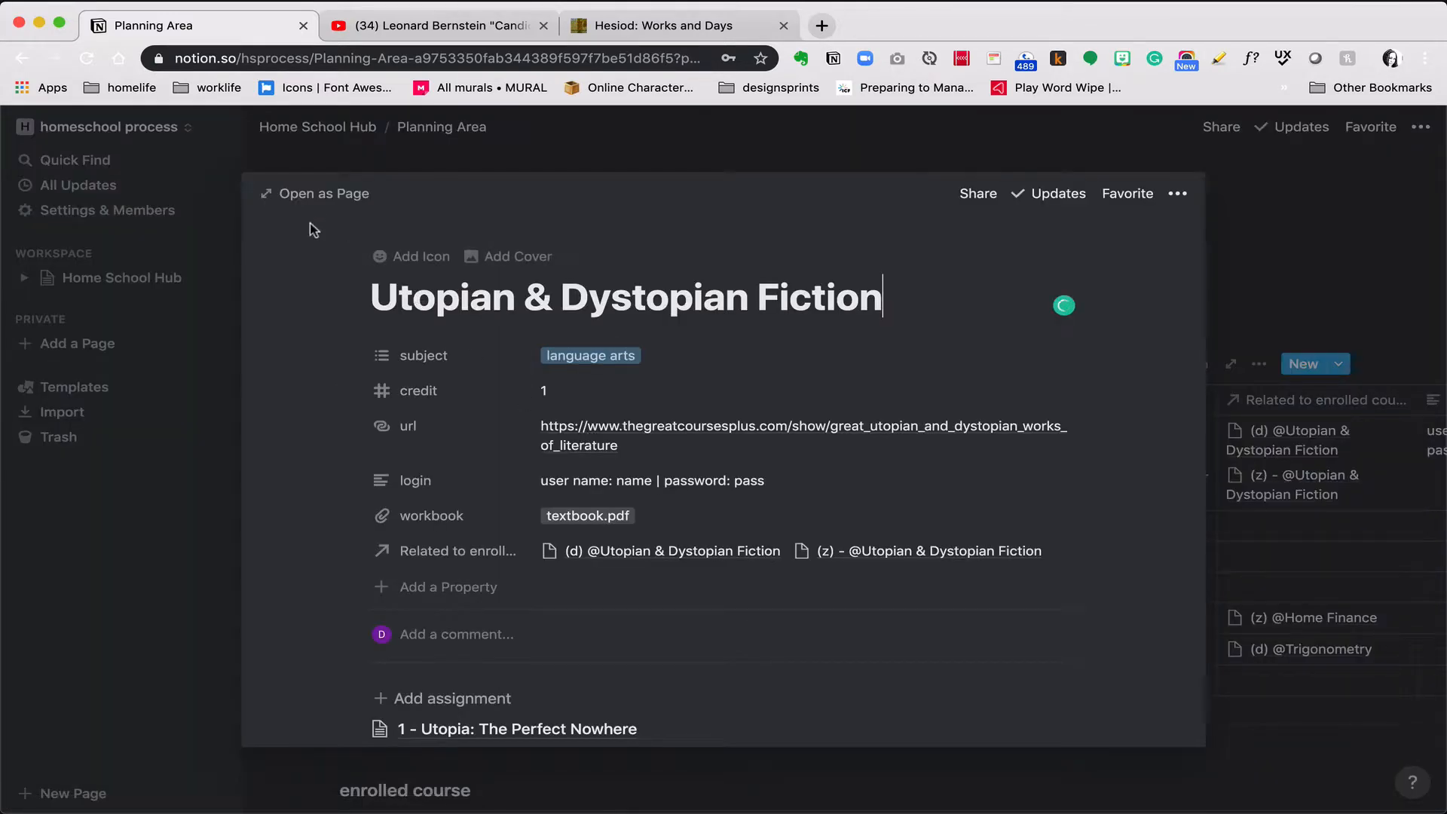
left_click(309, 195)
Insert a linked database of the Planning Area's assignments below the three assignment pages on the course page
scroll(355, 482, "down", 3)
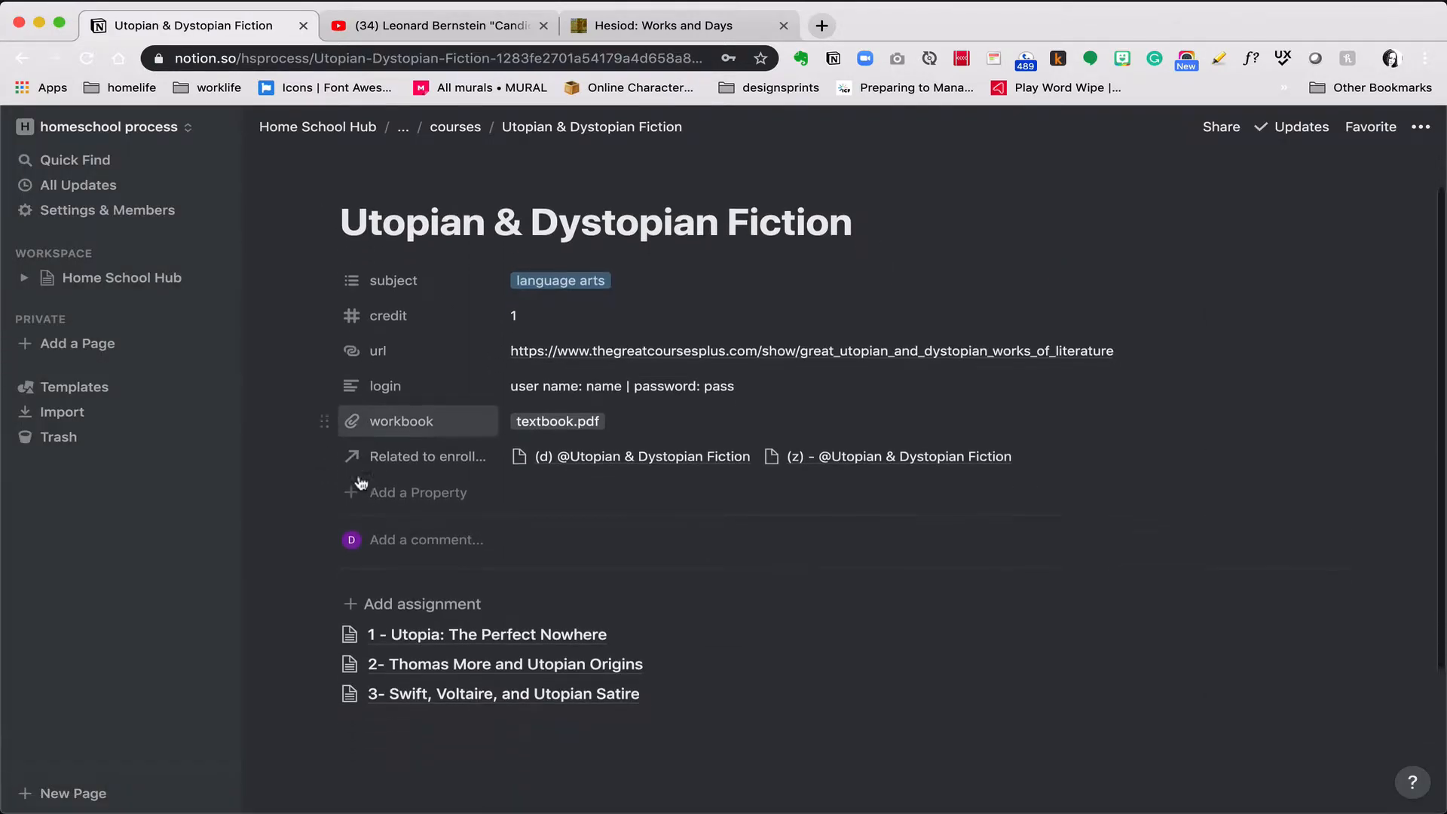
left_click(490, 679)
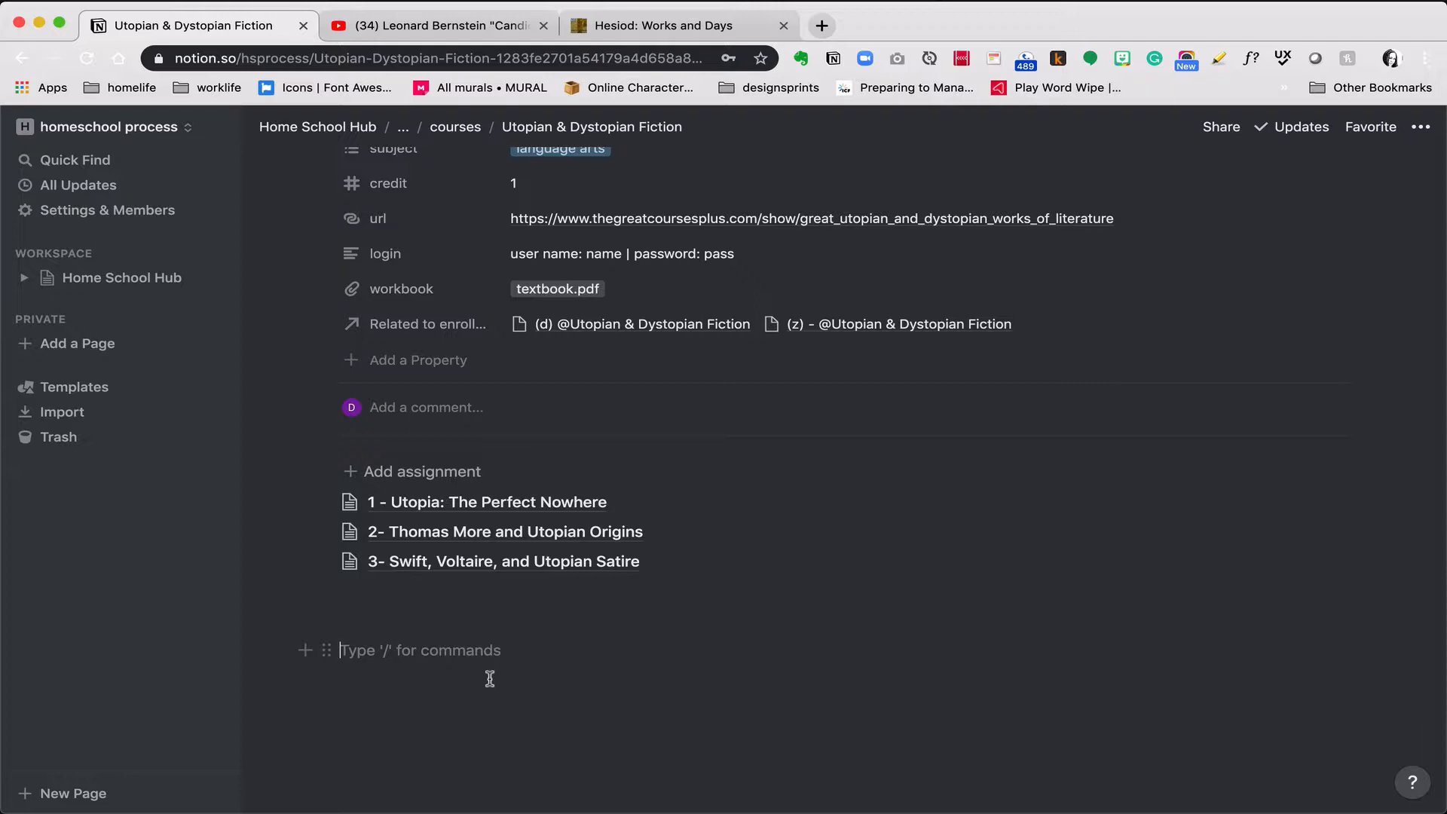
type("/link")
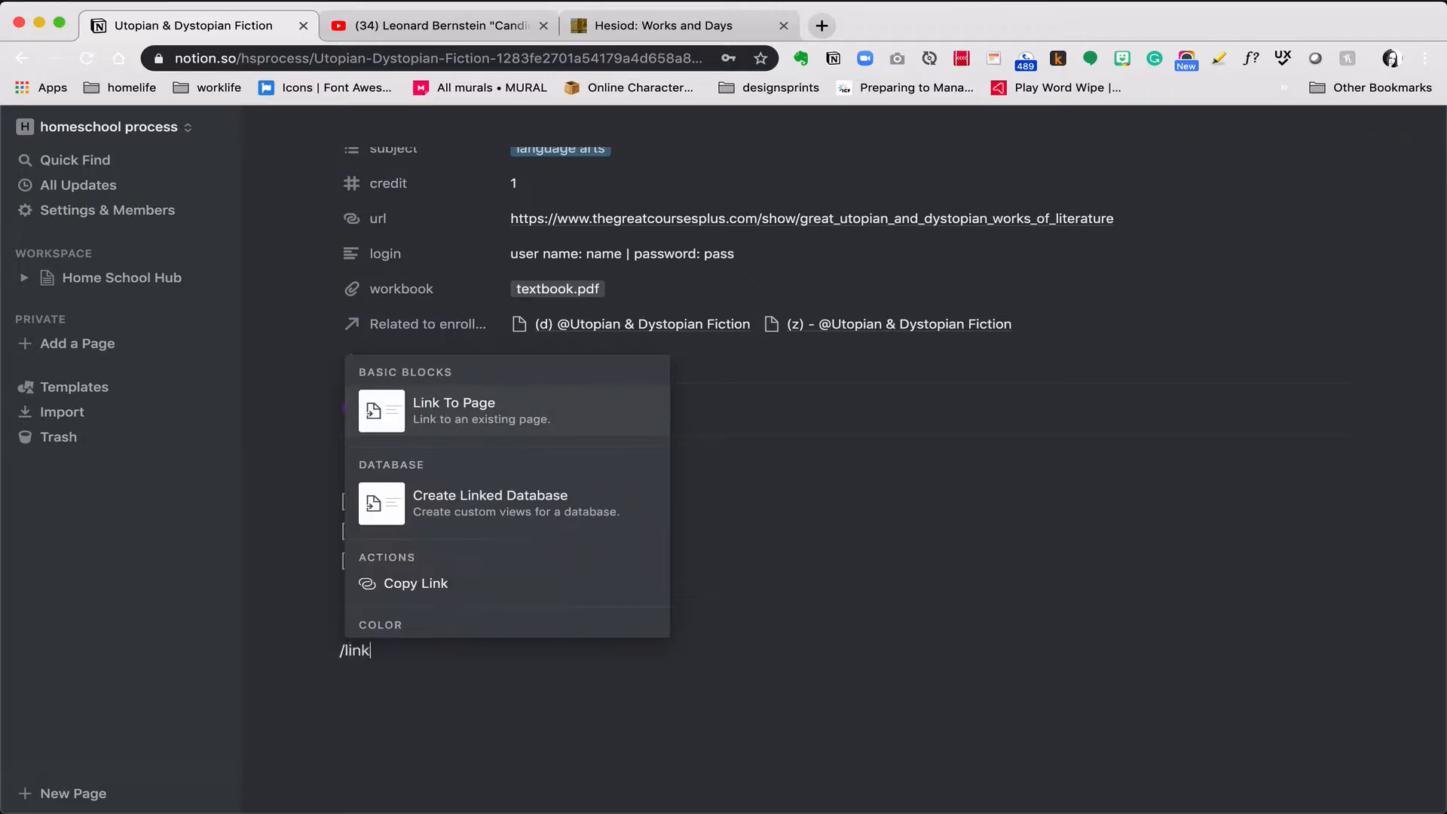
left_click(569, 517)
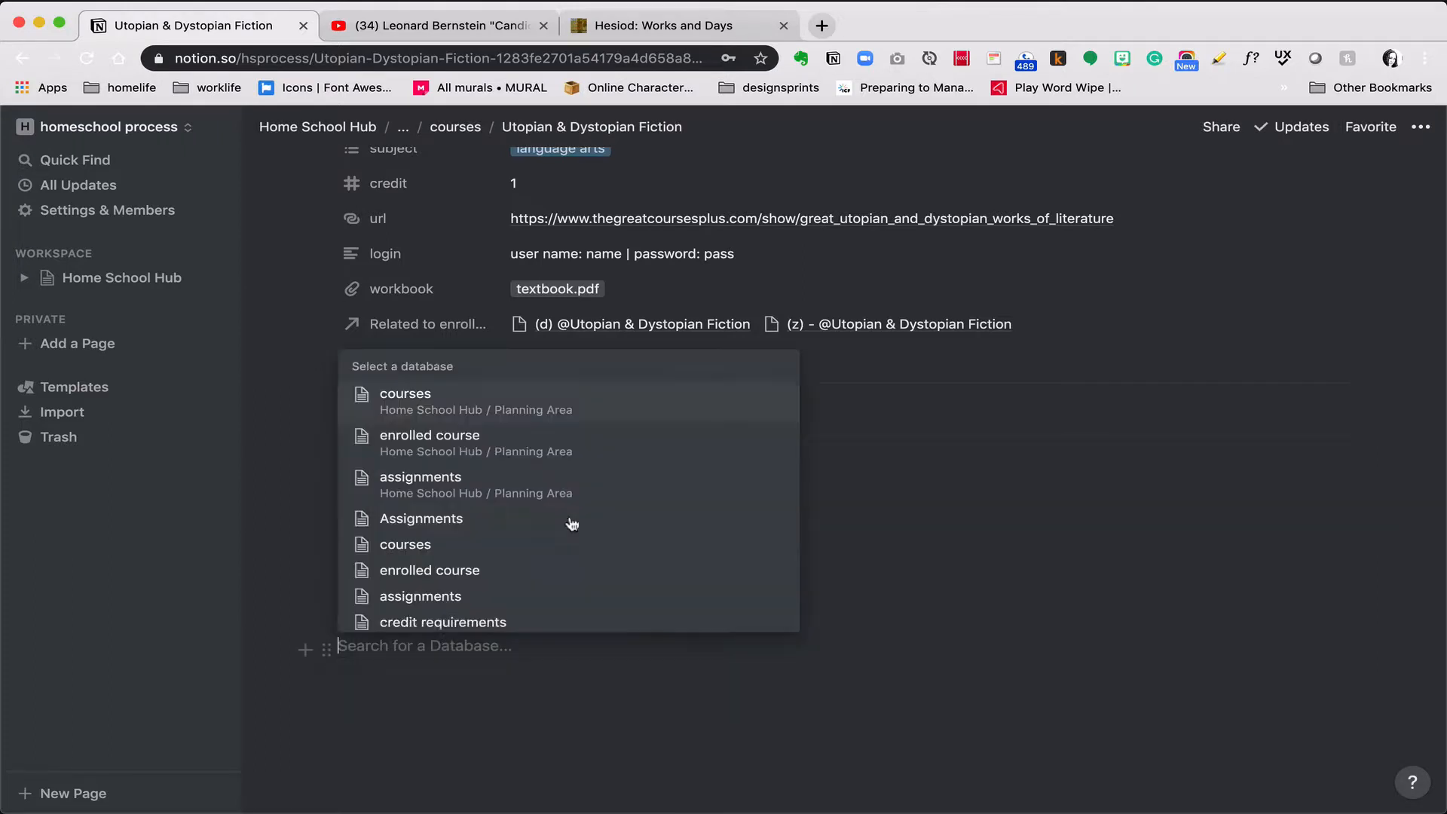
left_click(534, 496)
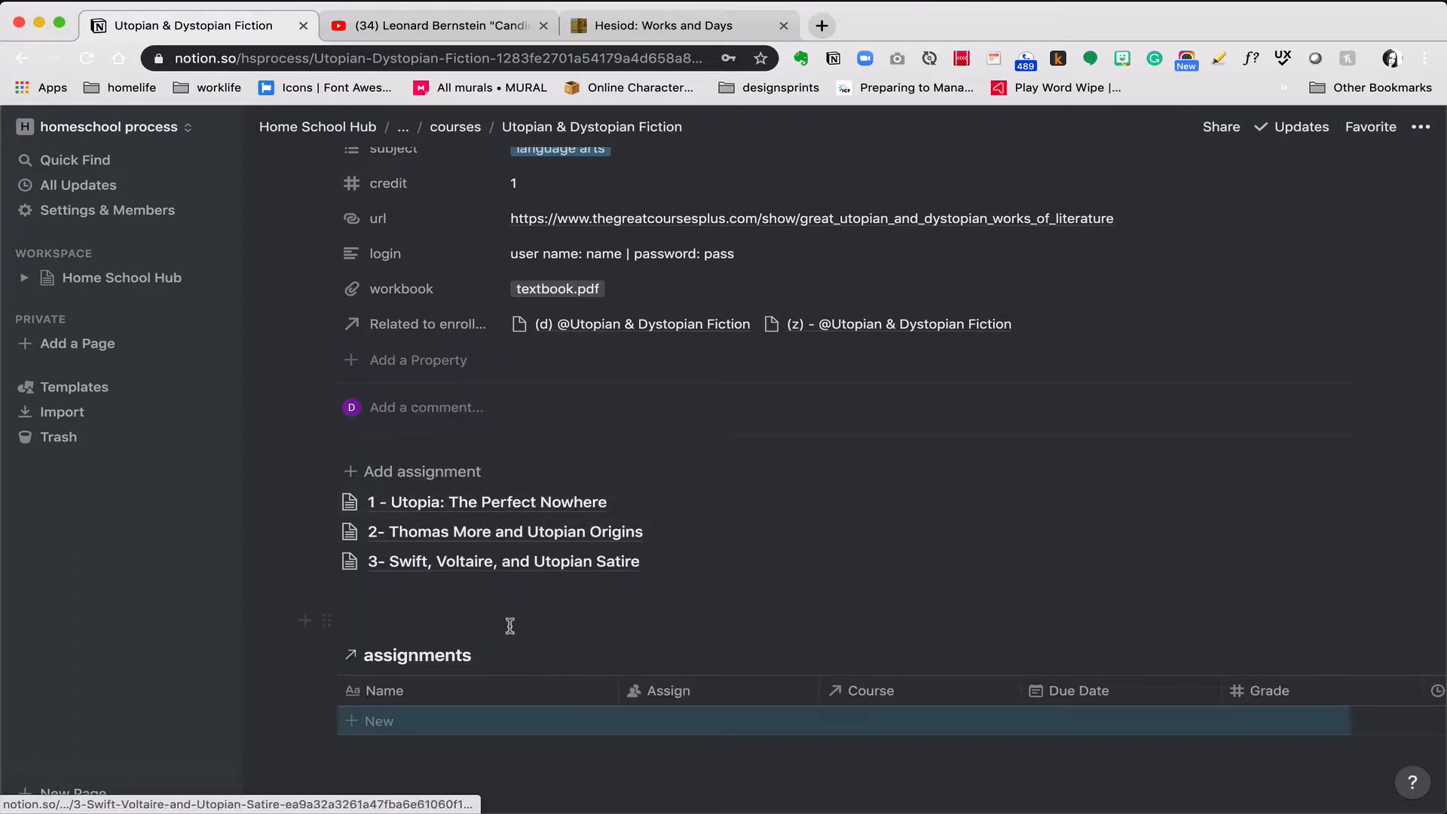
scroll(506, 627, "down", 3)
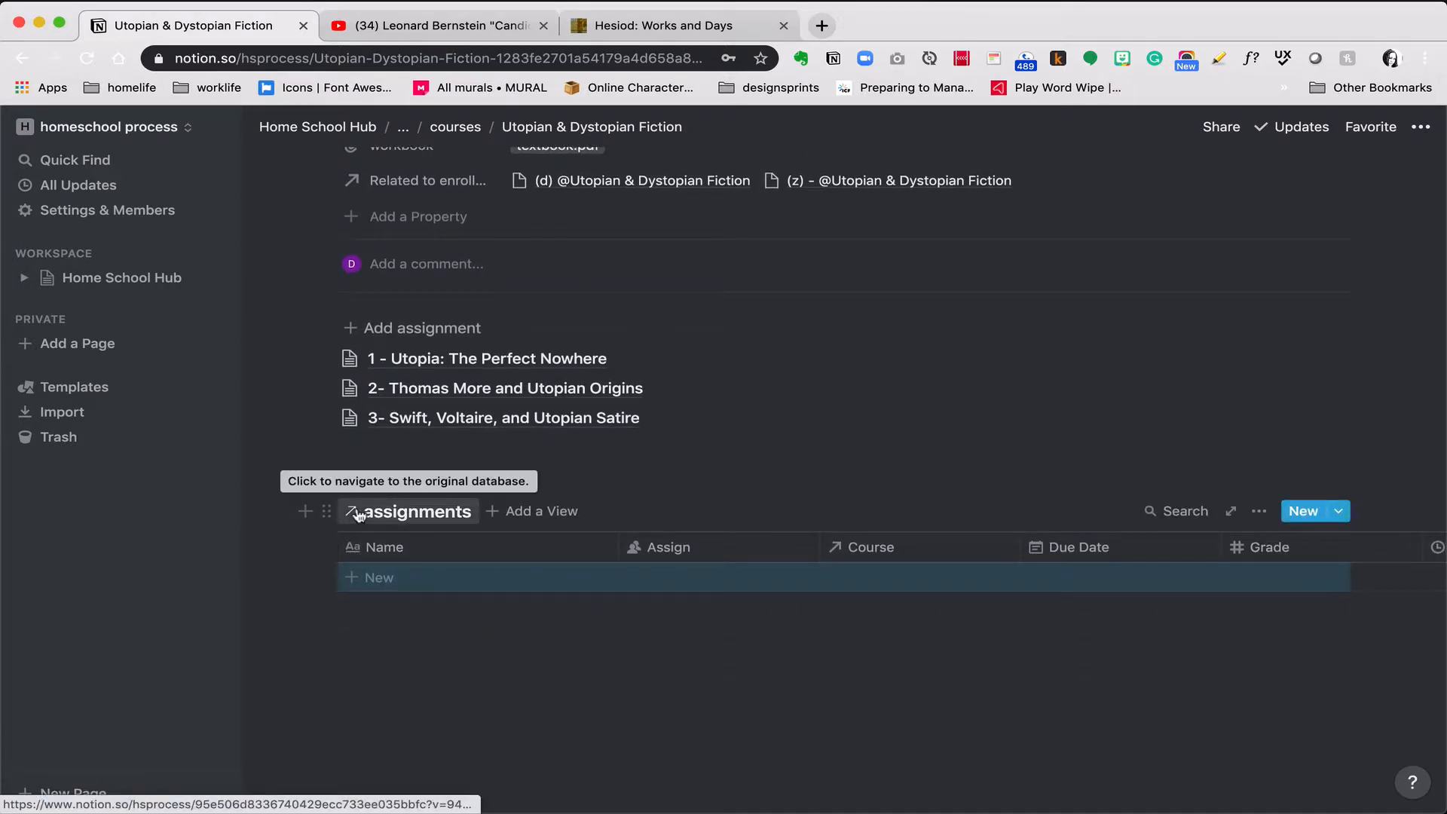
Rename the course page's "Related to enrolled course (courses)" relation property as "enrolled course"
scroll(358, 515, "up", 2)
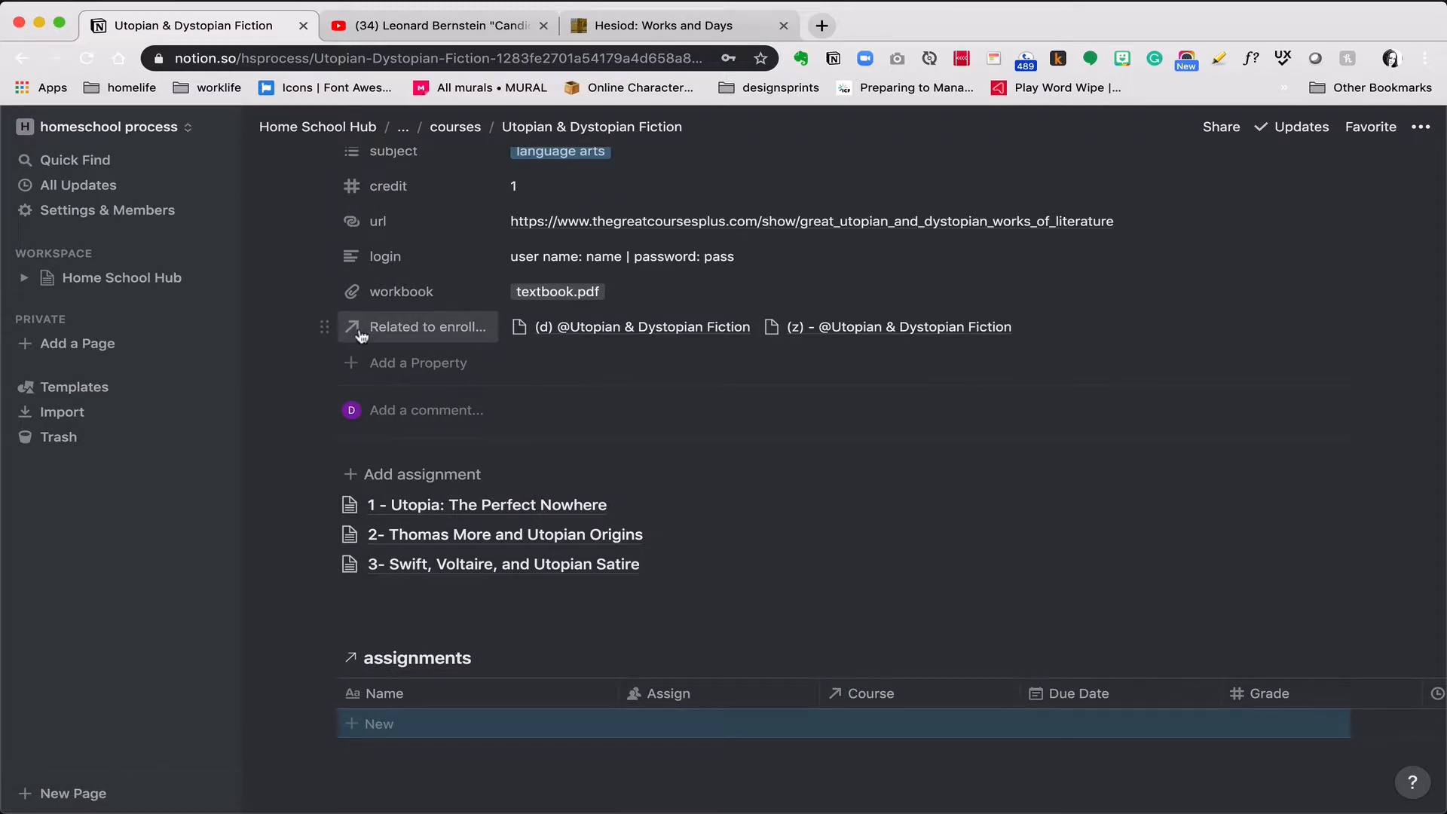
left_click(426, 332)
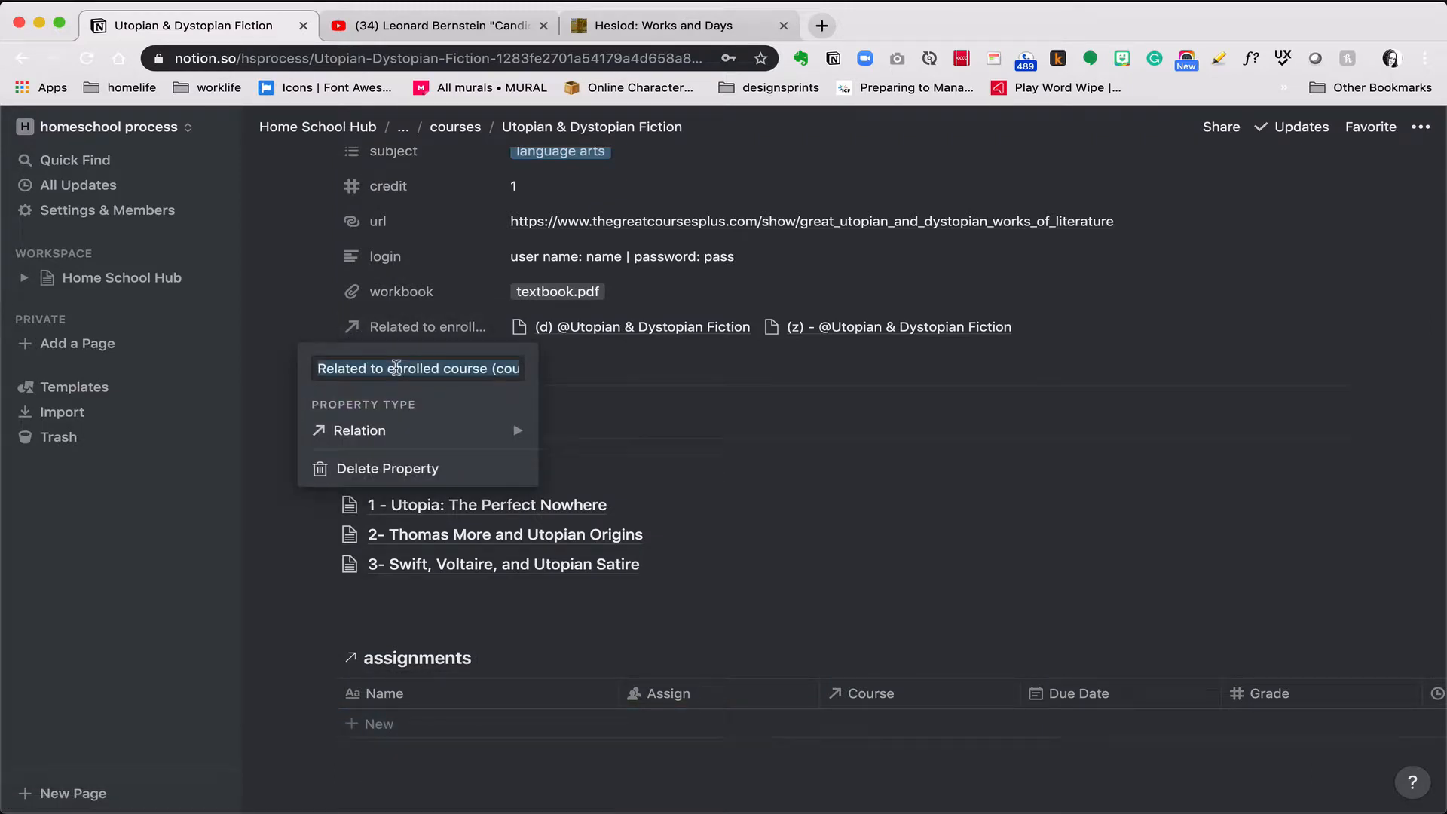
left_click(318, 332)
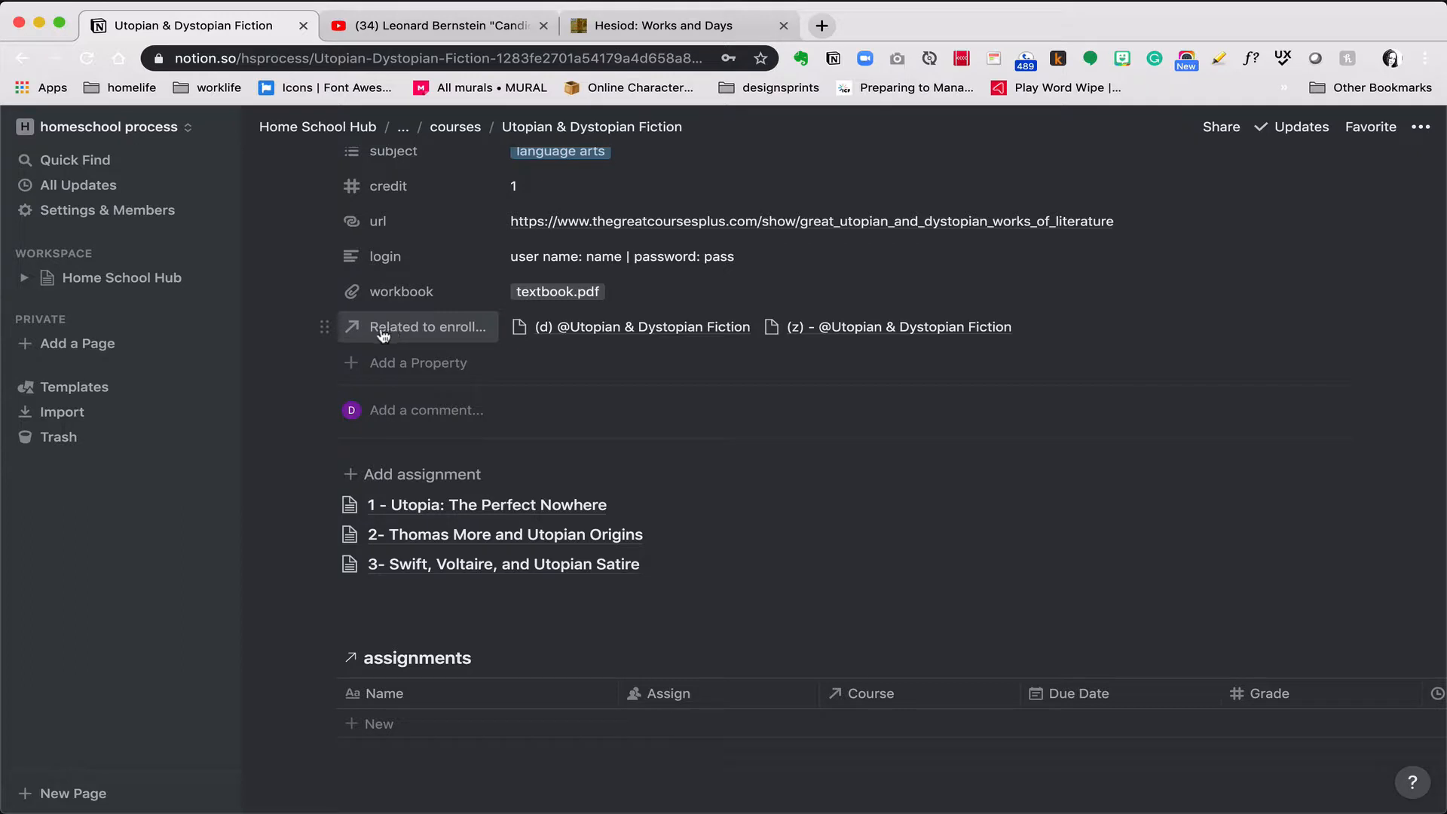
left_click(393, 331)
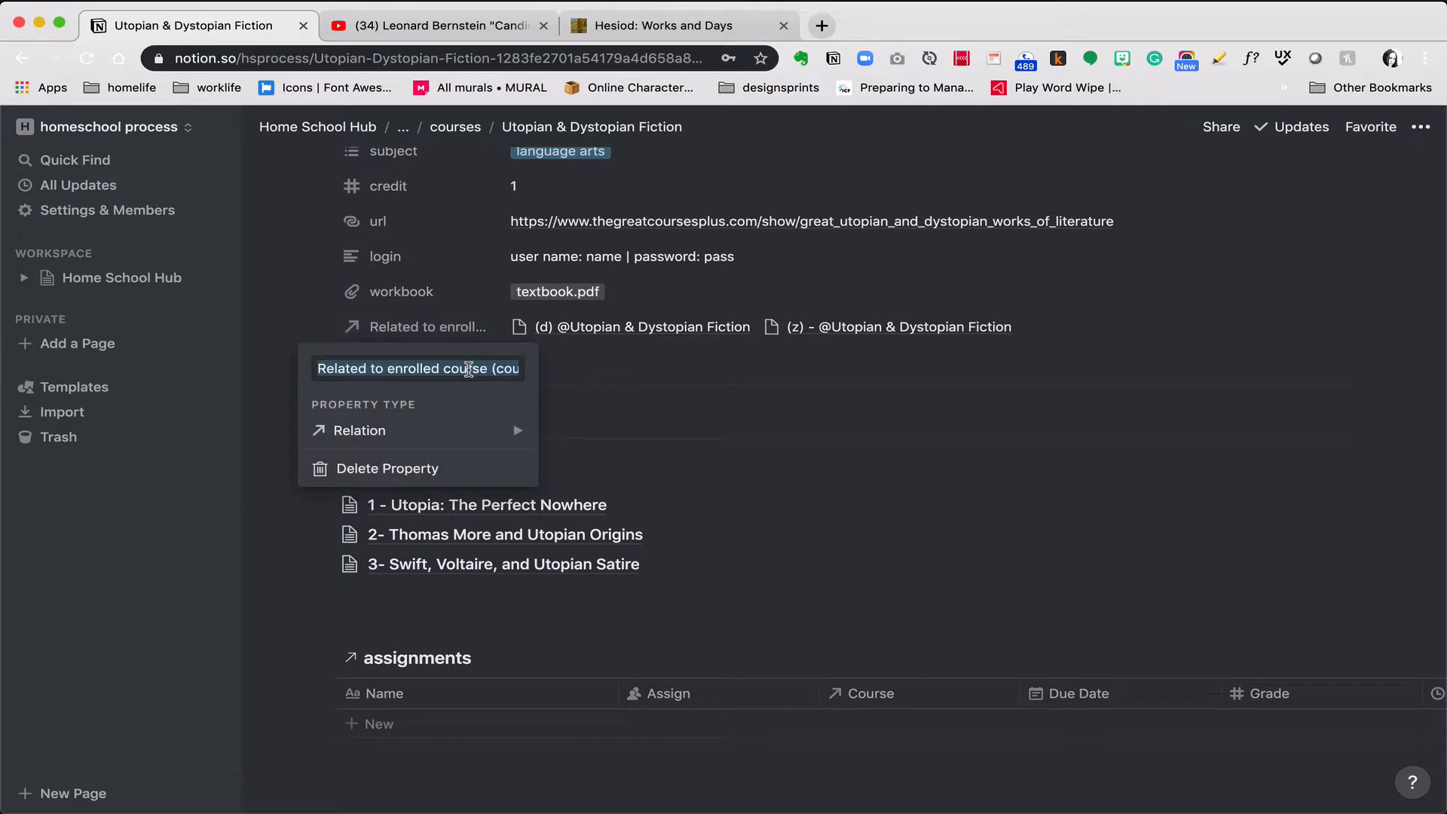
left_click(389, 369)
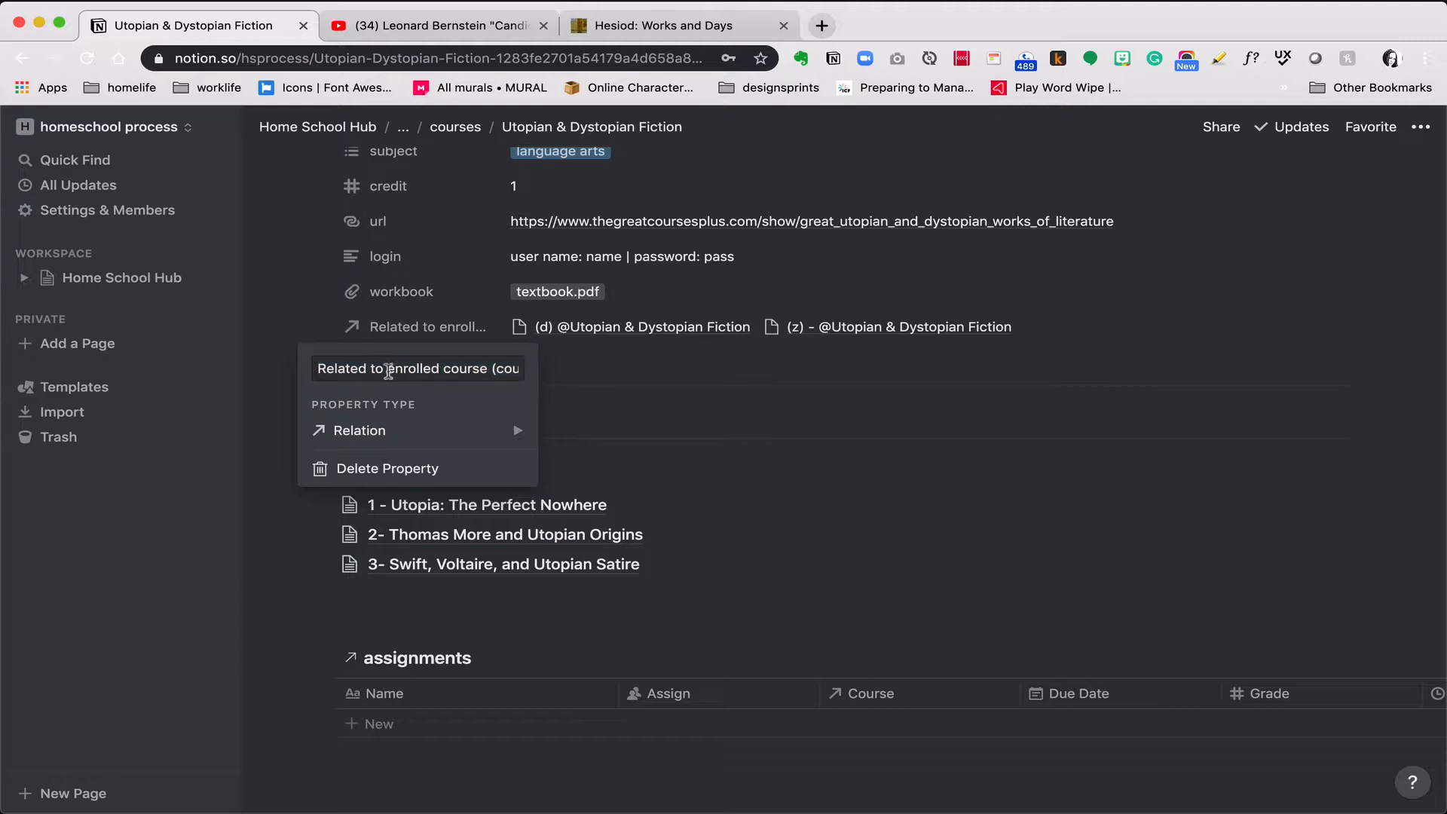
left_click_drag(388, 370, 309, 371)
key("BackSpace")
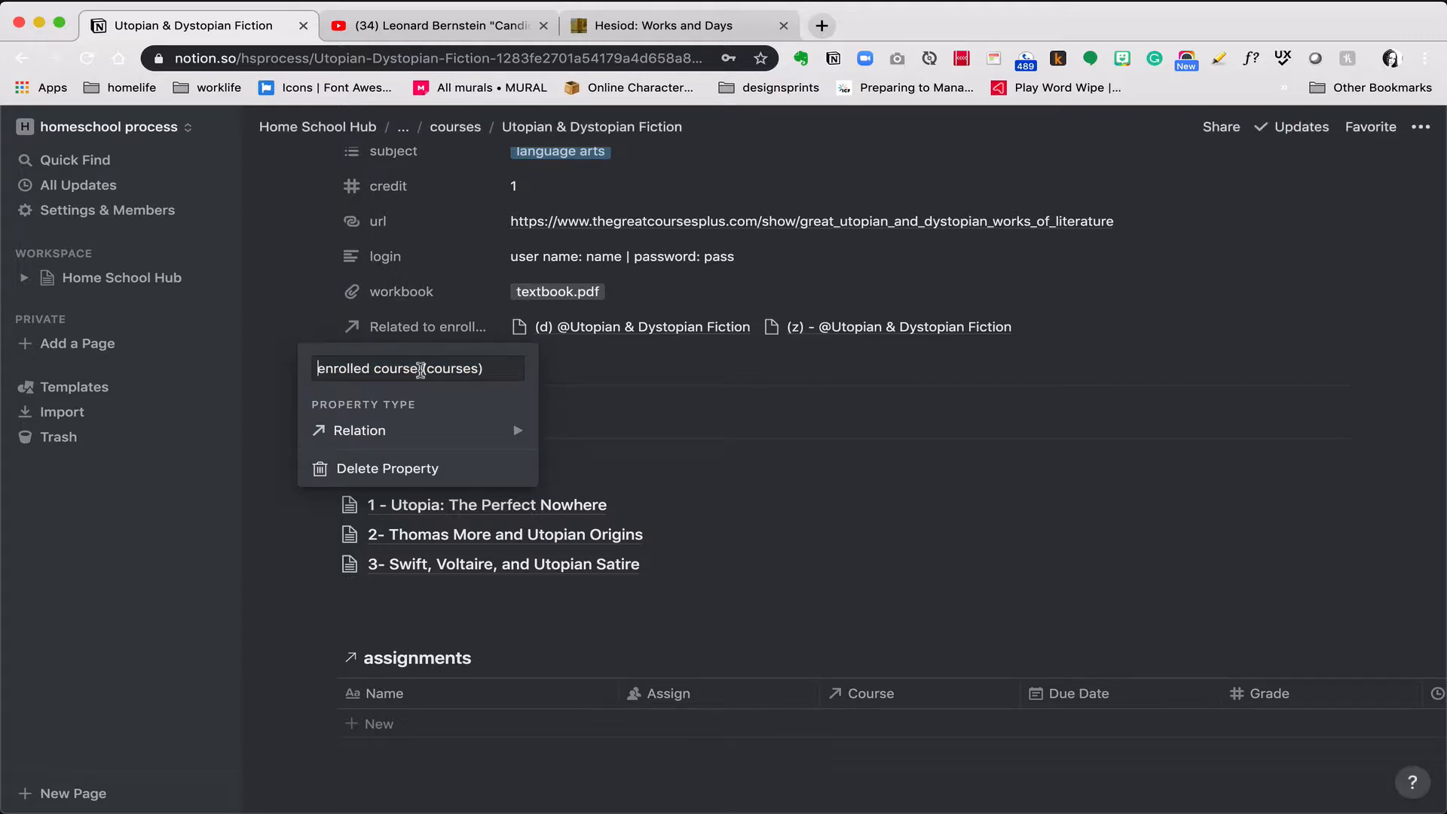
left_click_drag(420, 369, 484, 371)
key("BackSpace")
left_click(288, 406)
Add an unnamed List view to the linked assignments database
scroll(315, 520, "down", 3)
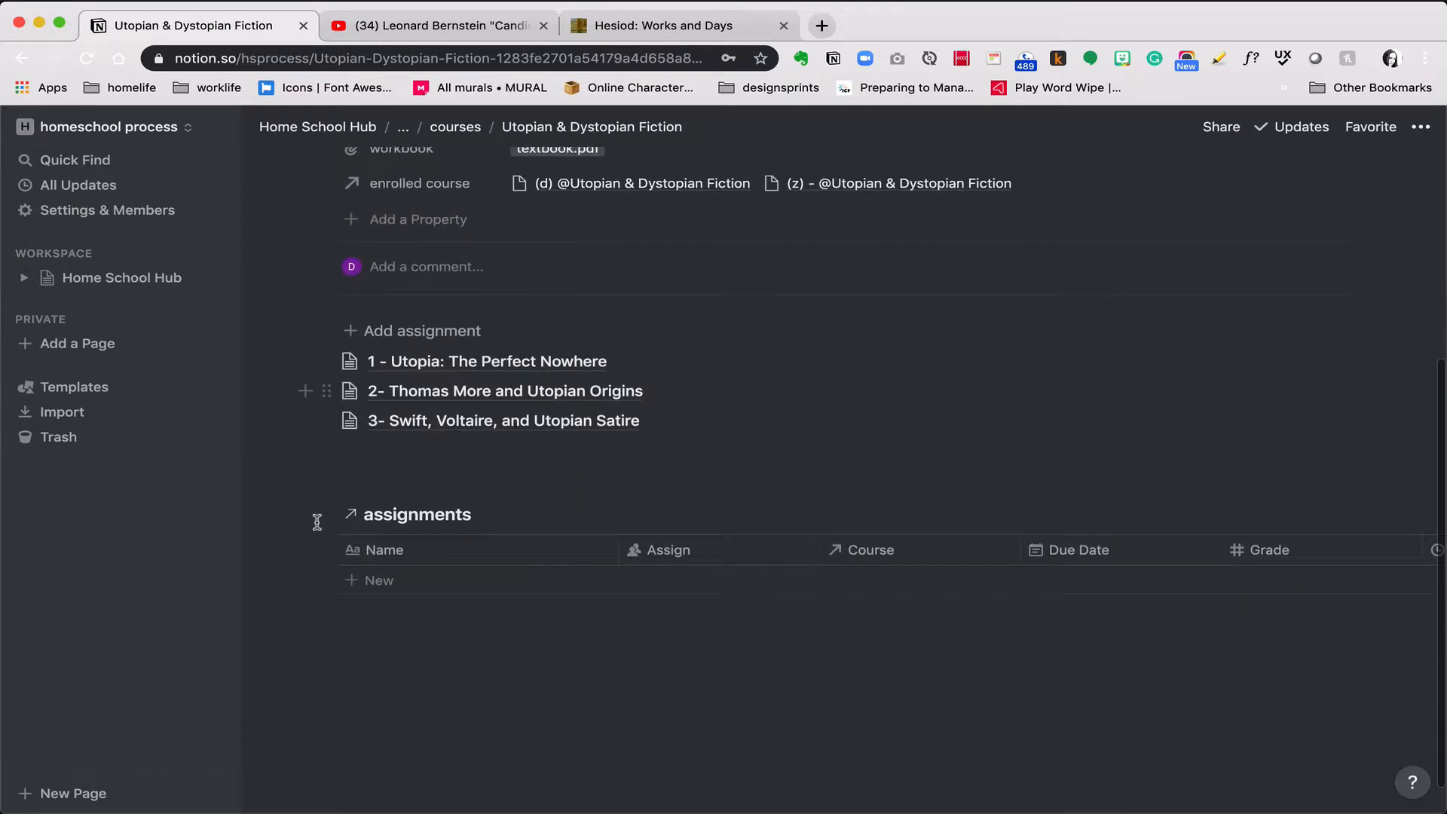
scroll(316, 520, "up", 2)
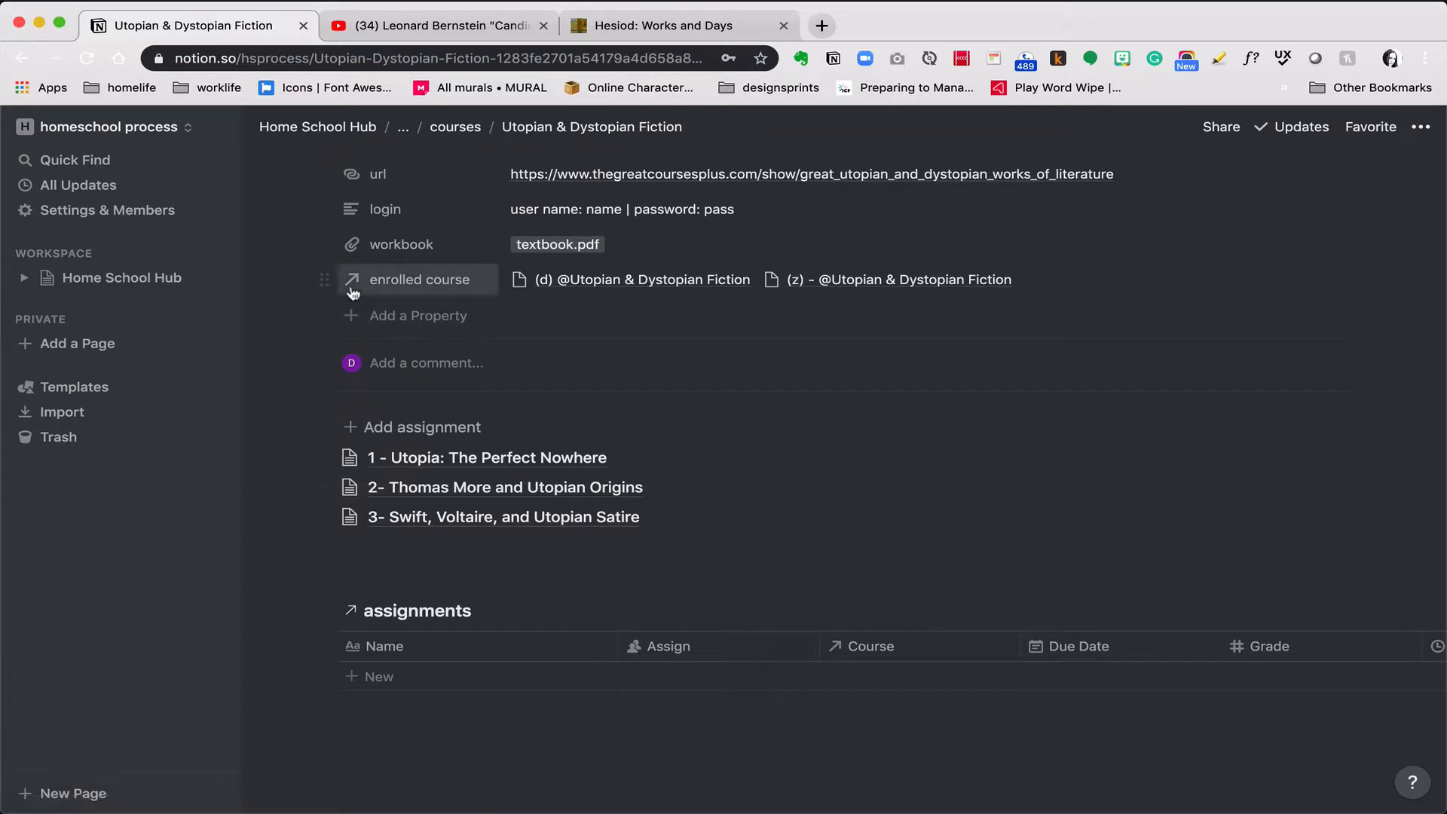
scroll(325, 422, "down", 3)
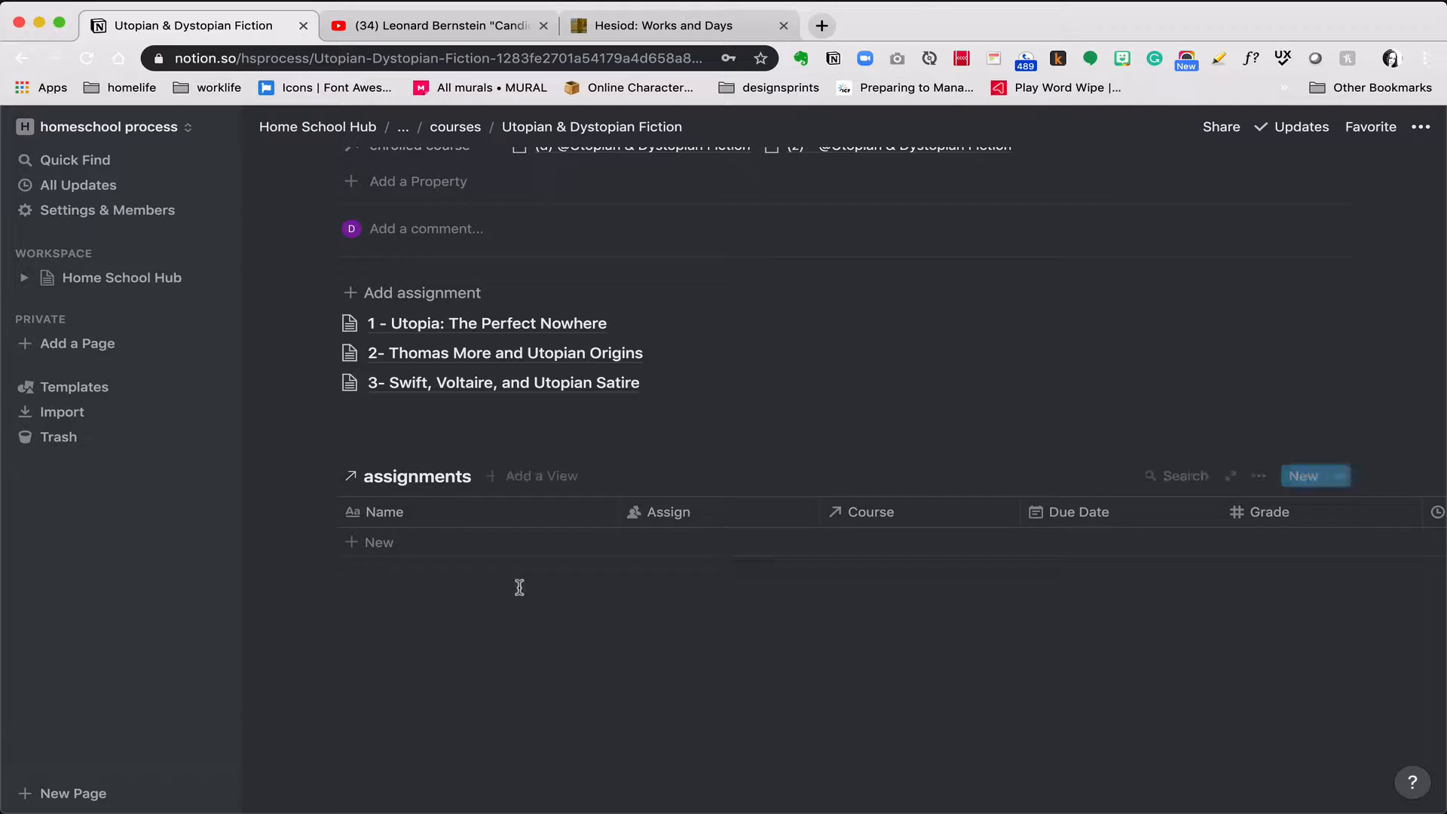
left_click(561, 477)
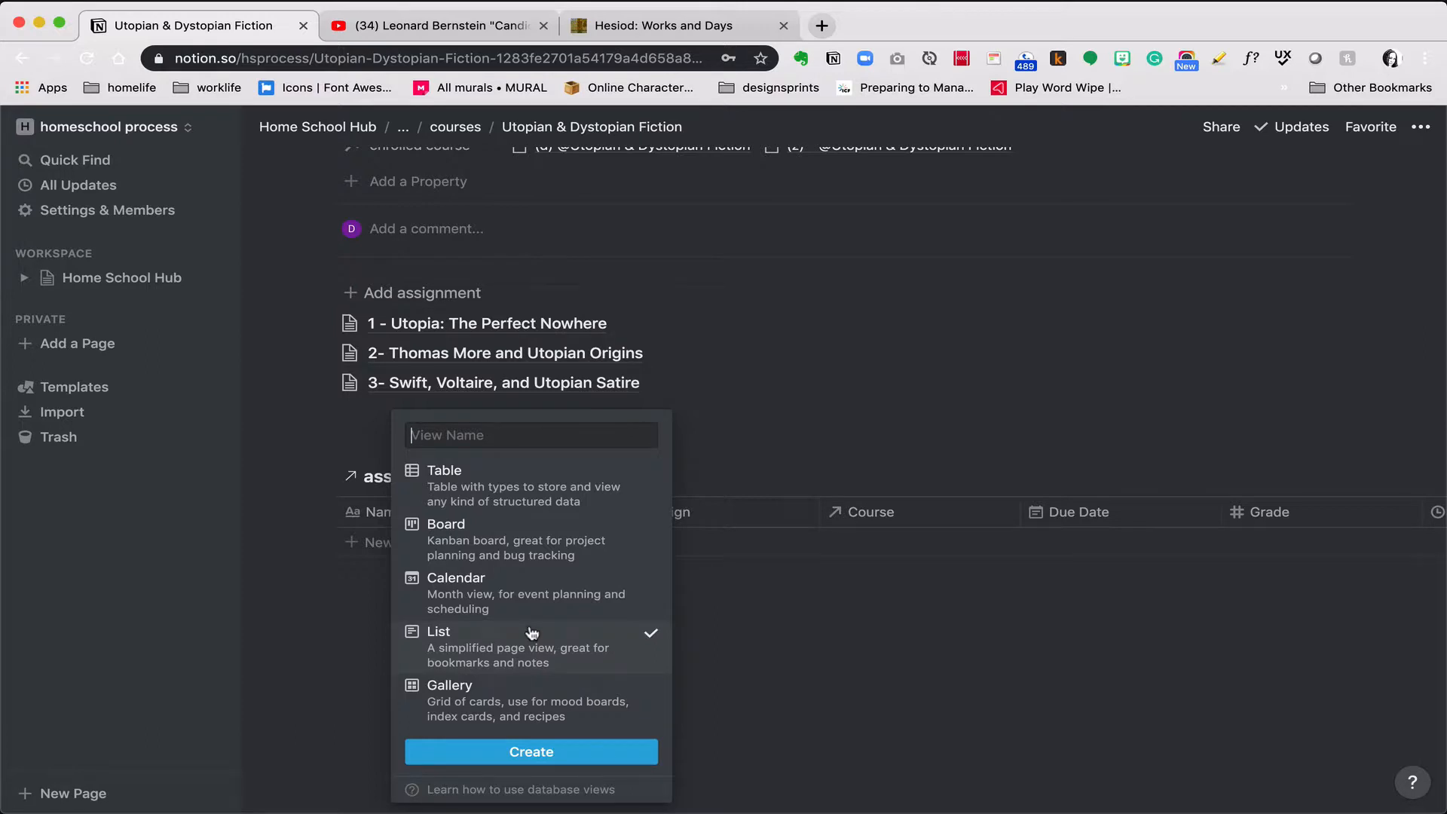
left_click(526, 754)
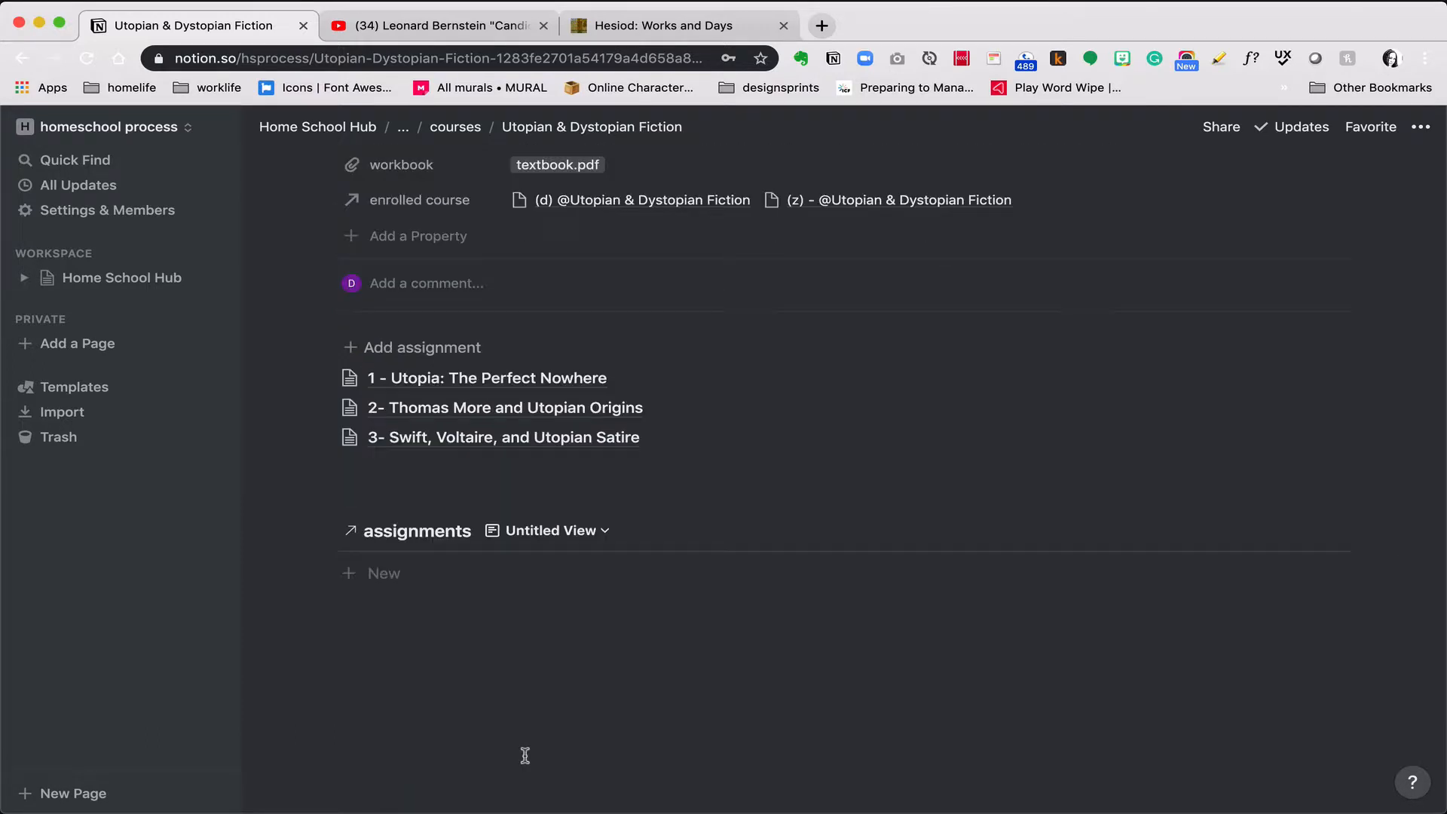
Delete the untitled Table view of the linked assignments database, keeping only the List view
left_click(590, 530)
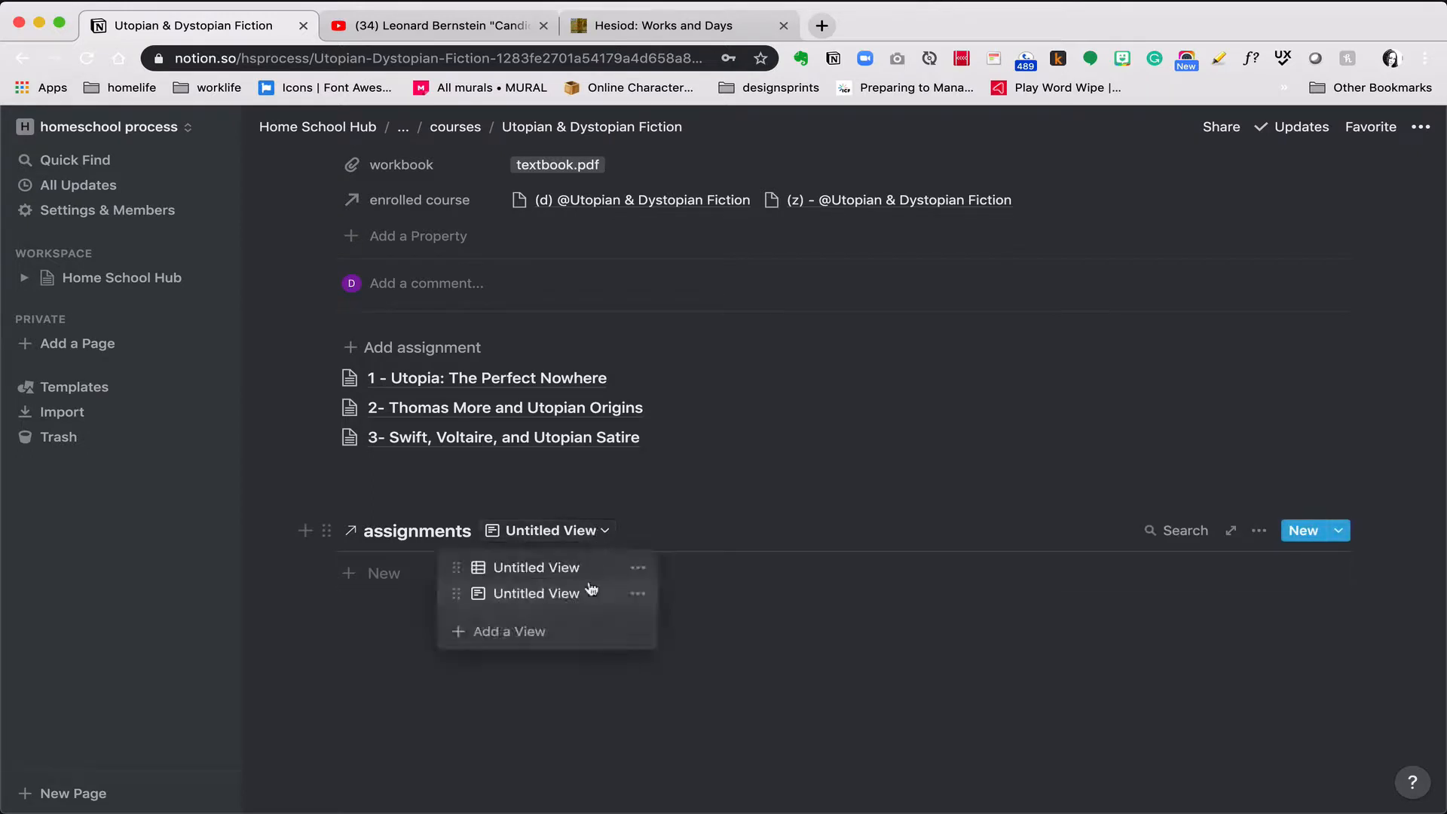
left_click(639, 571)
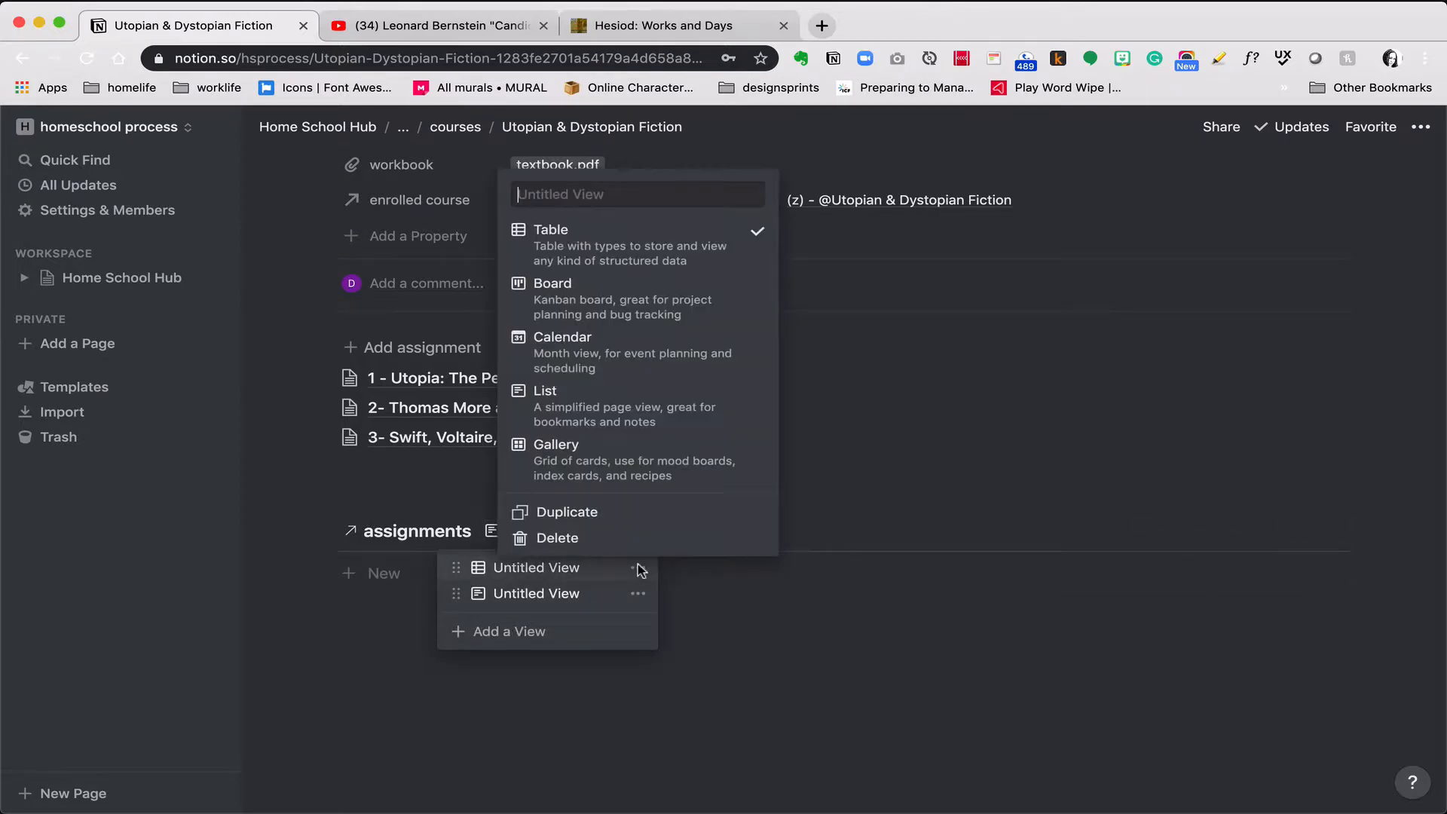
left_click(622, 541)
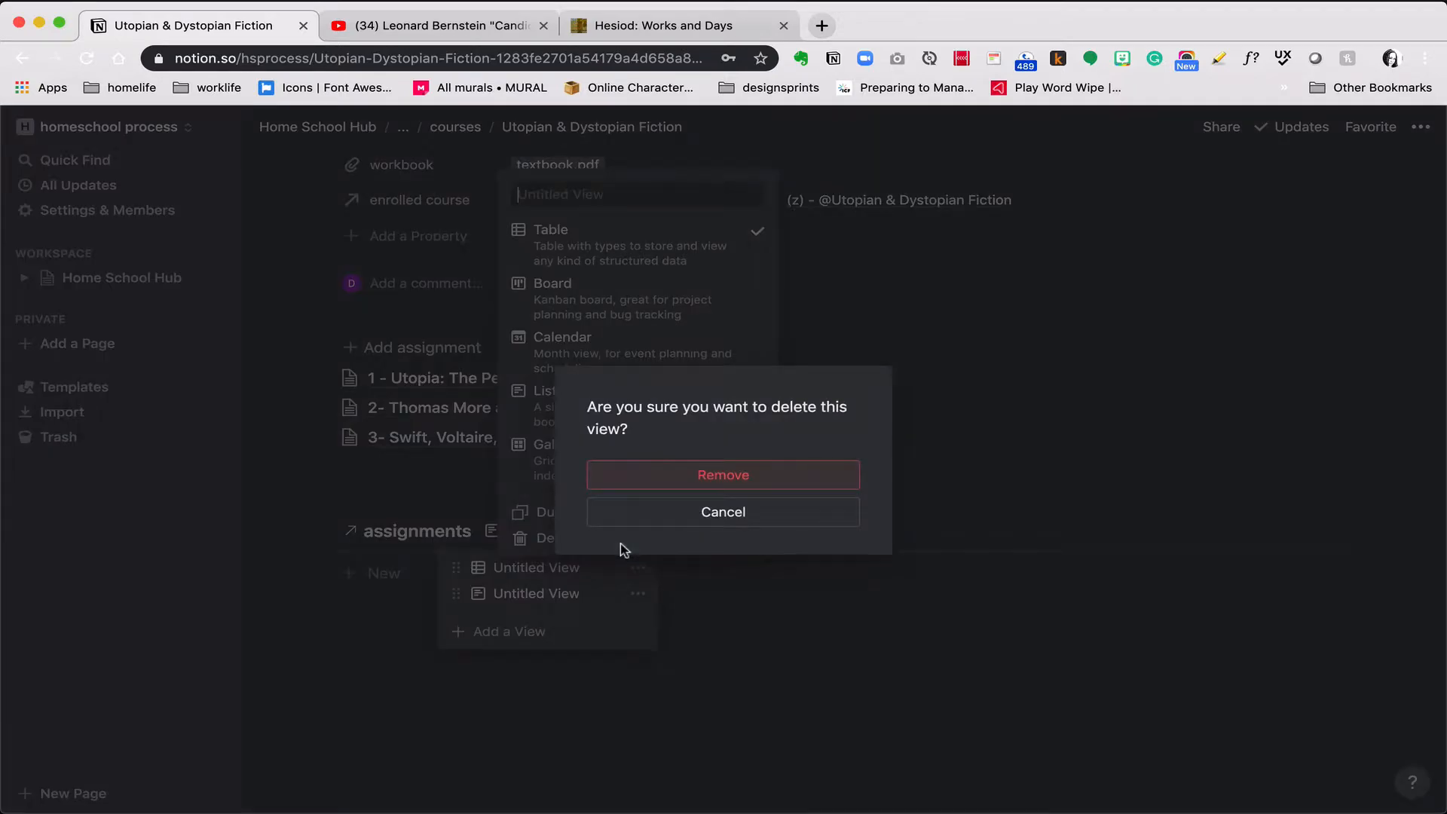
left_click(676, 480)
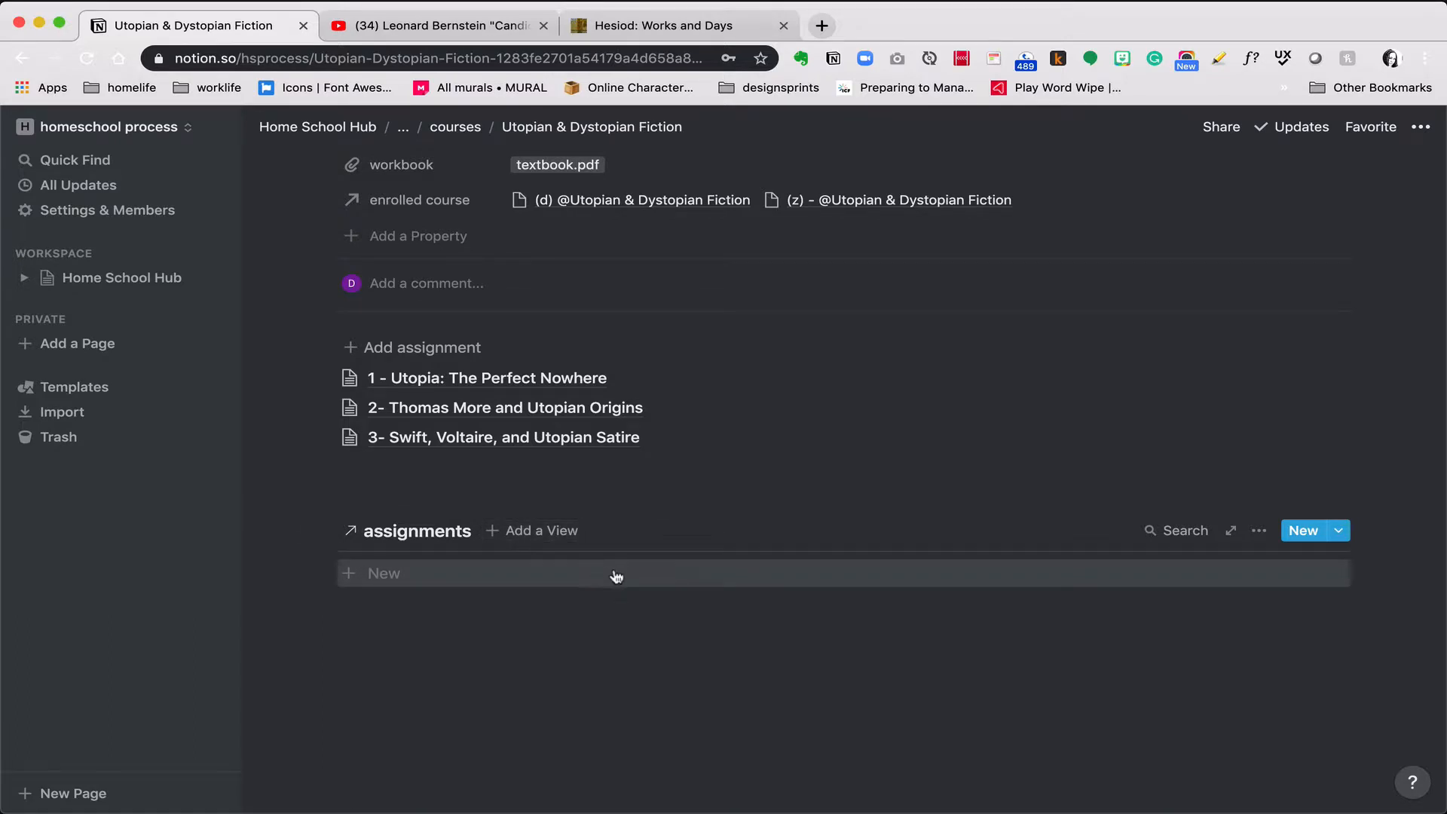
Filter the linked assignments list to entries where Course Is Empty
left_click(1261, 535)
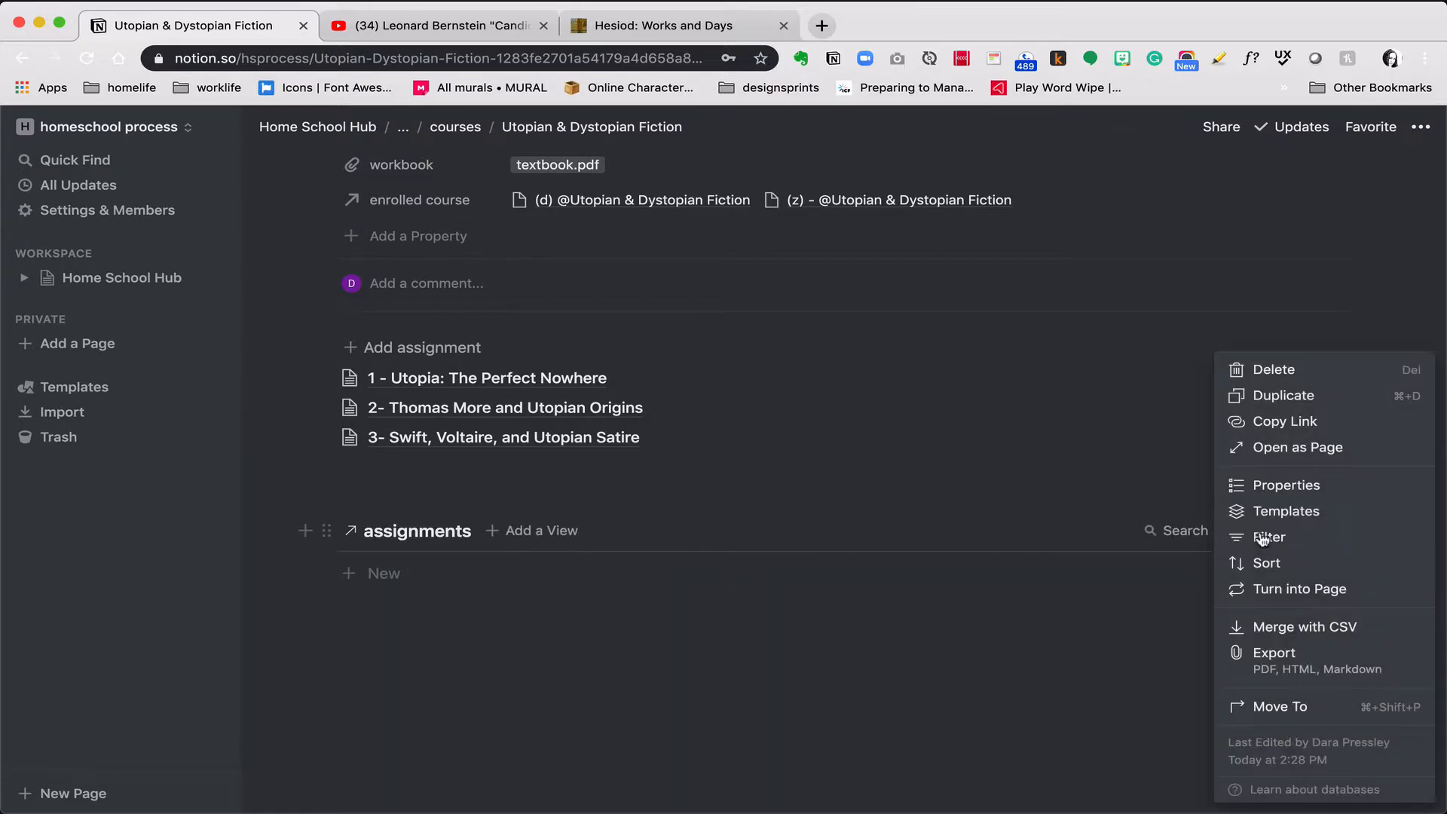
left_click(1262, 538)
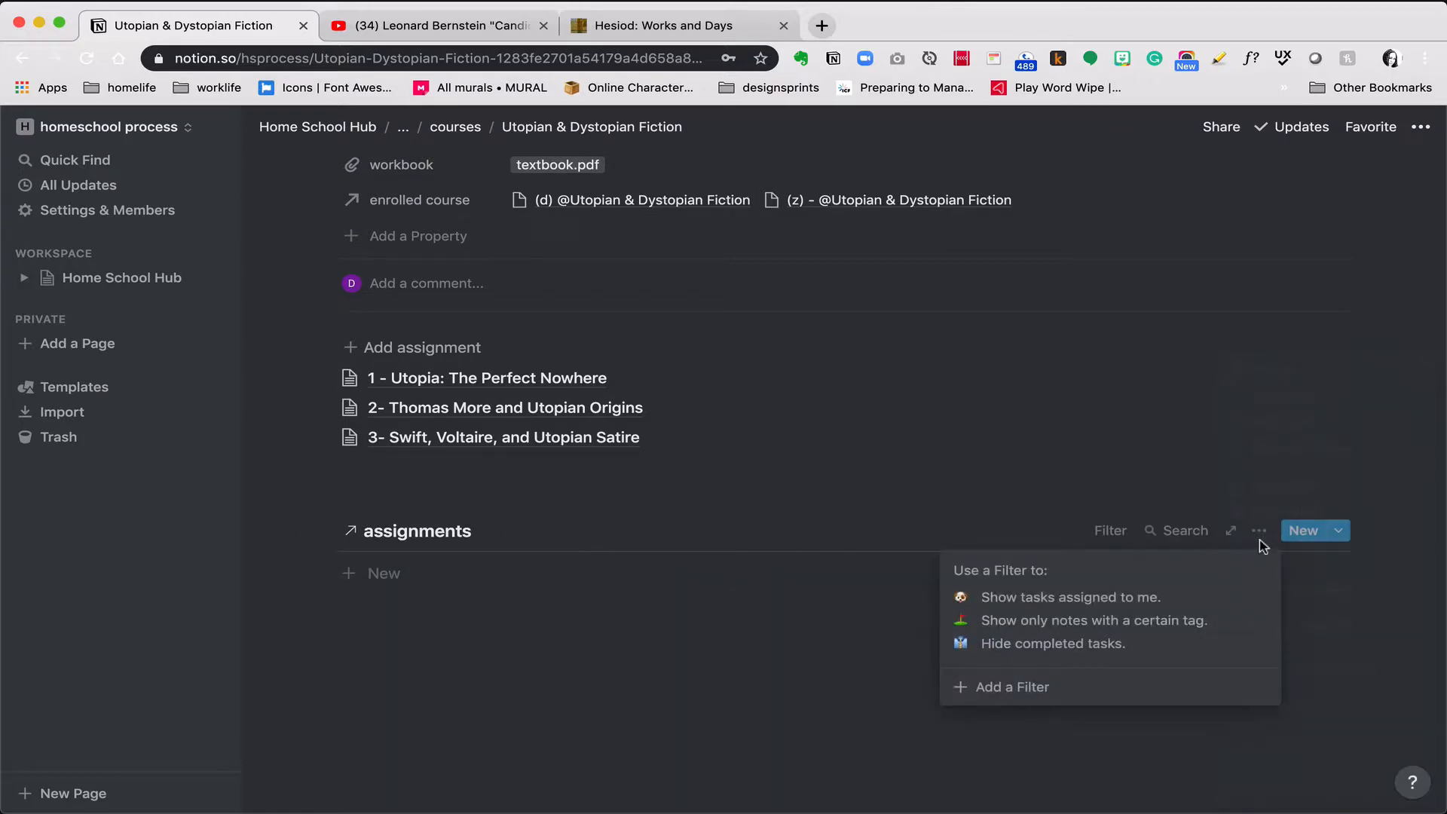
left_click(1059, 686)
left_click(1020, 578)
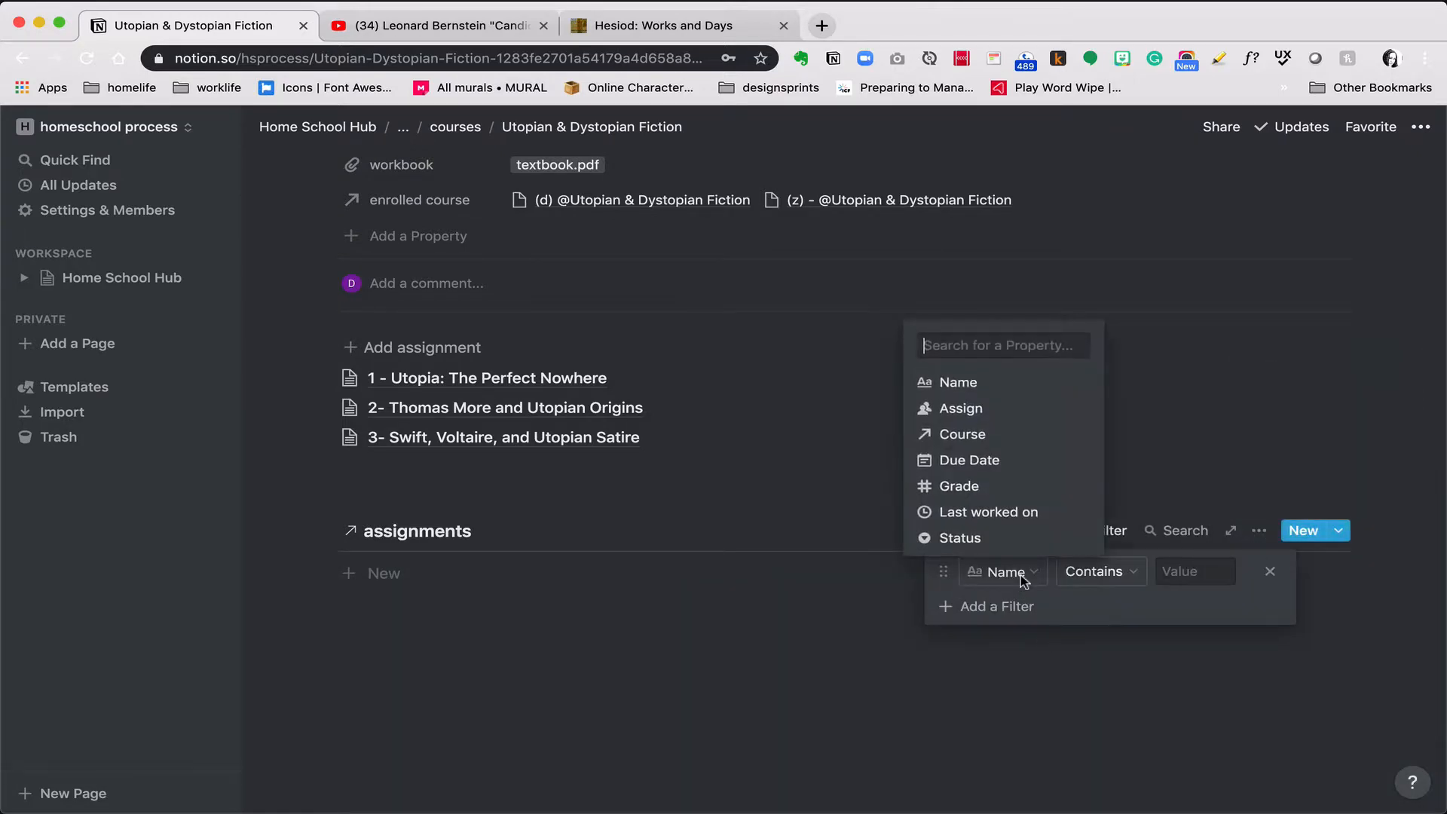
left_click(1006, 443)
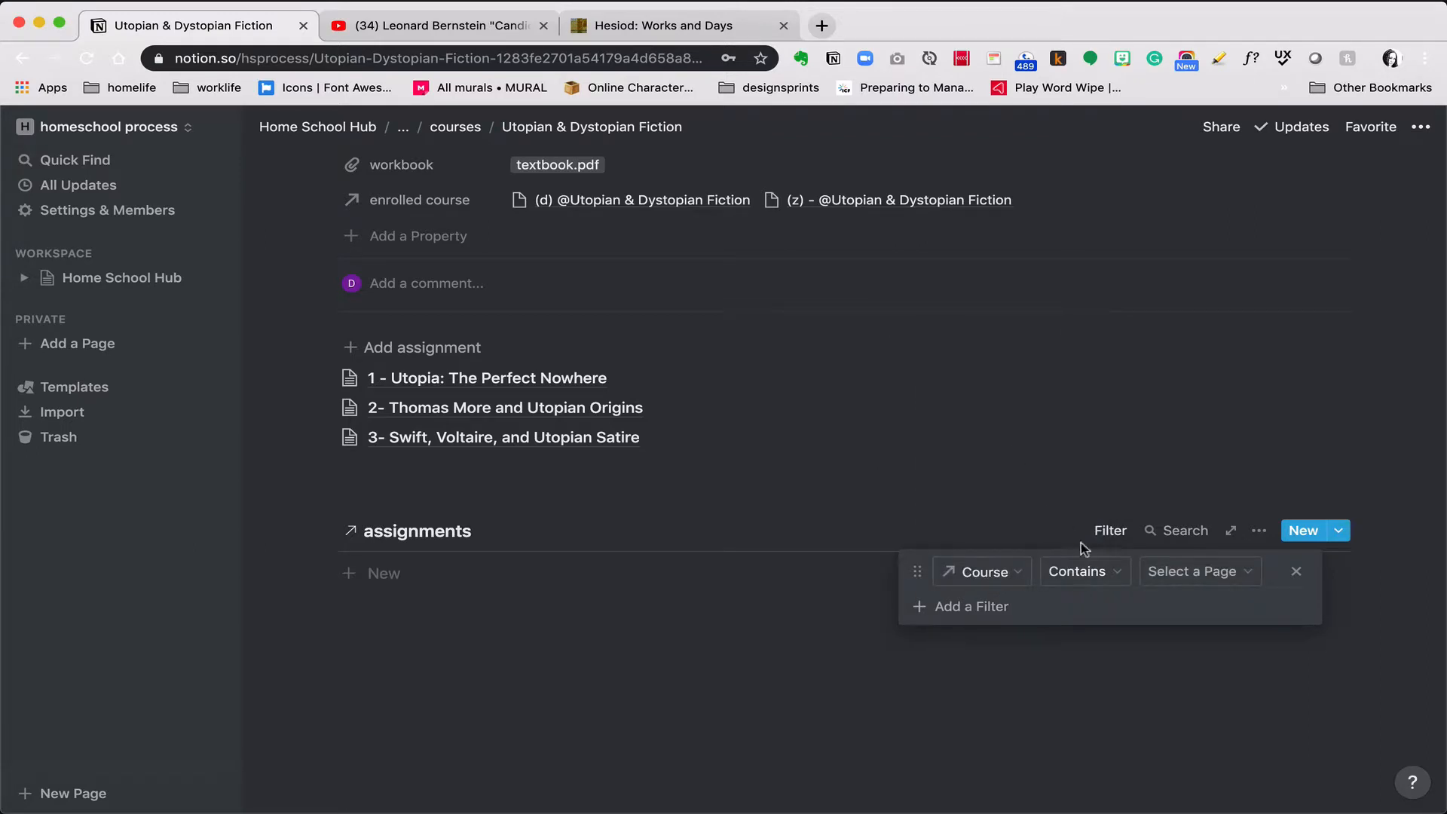
left_click(1100, 572)
left_click(1096, 656)
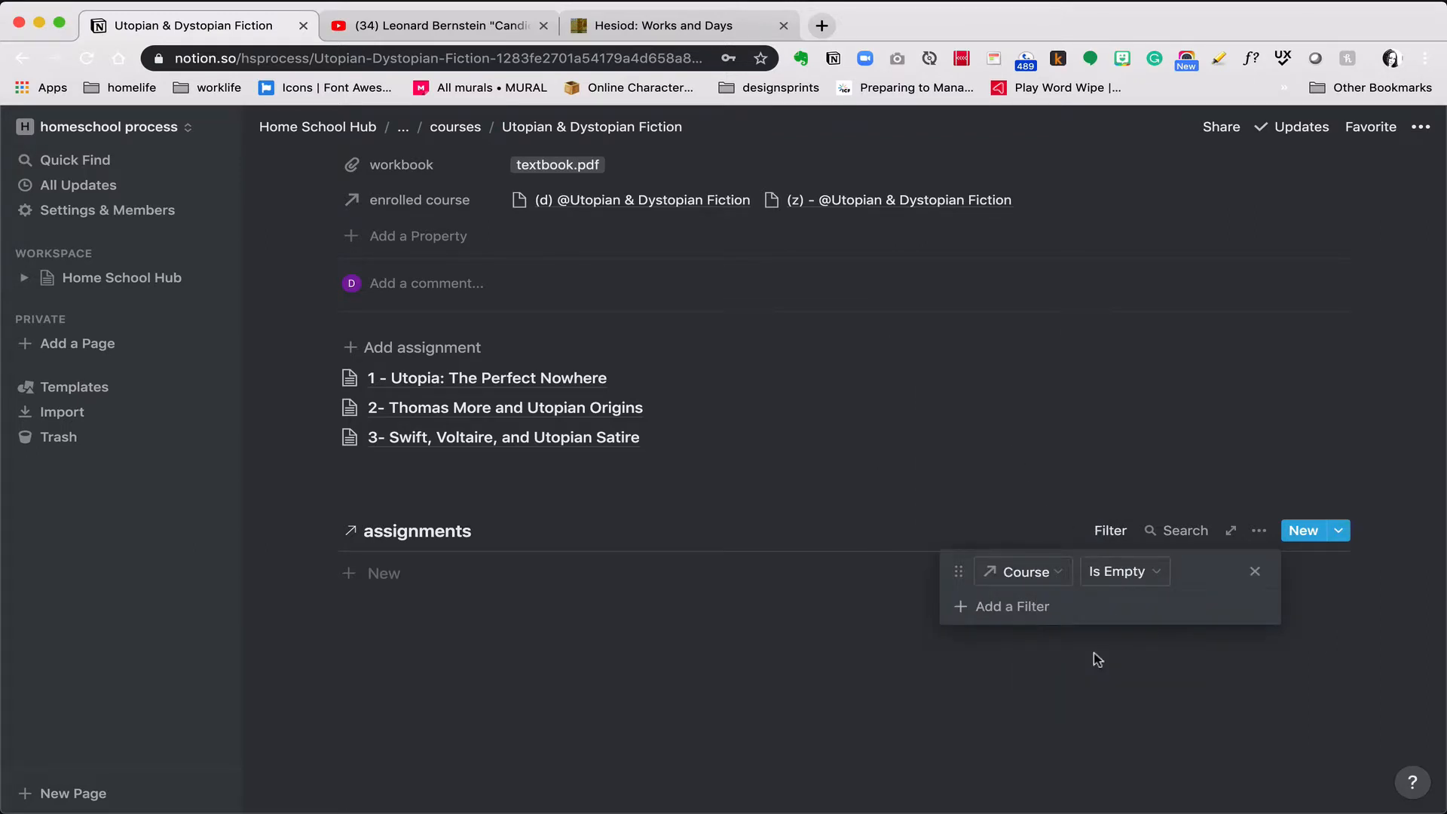
left_click(1090, 673)
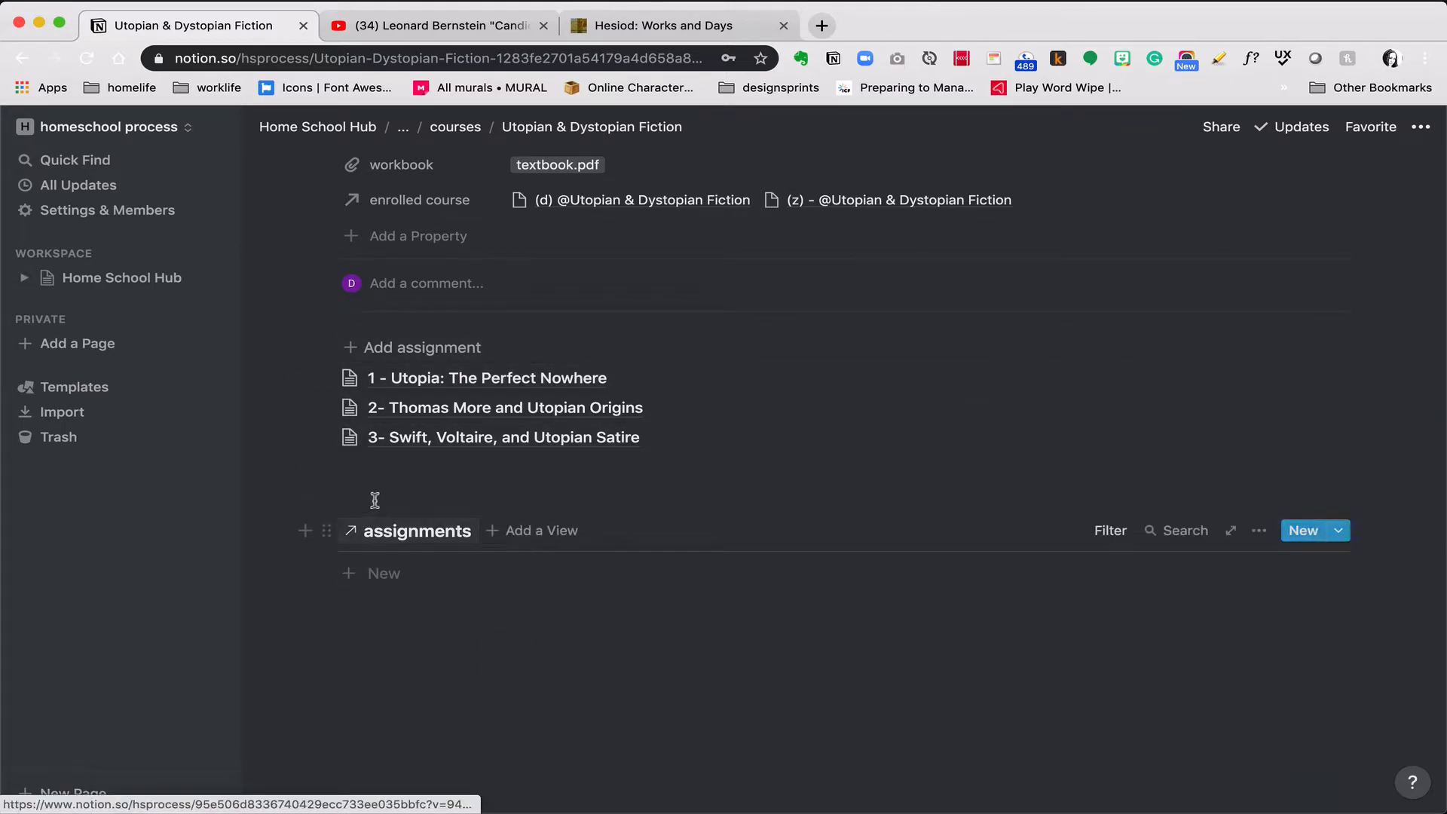
Add a text block reading "text" above the linked assignments list and move it into a new column beside Add assignment
left_click(343, 496)
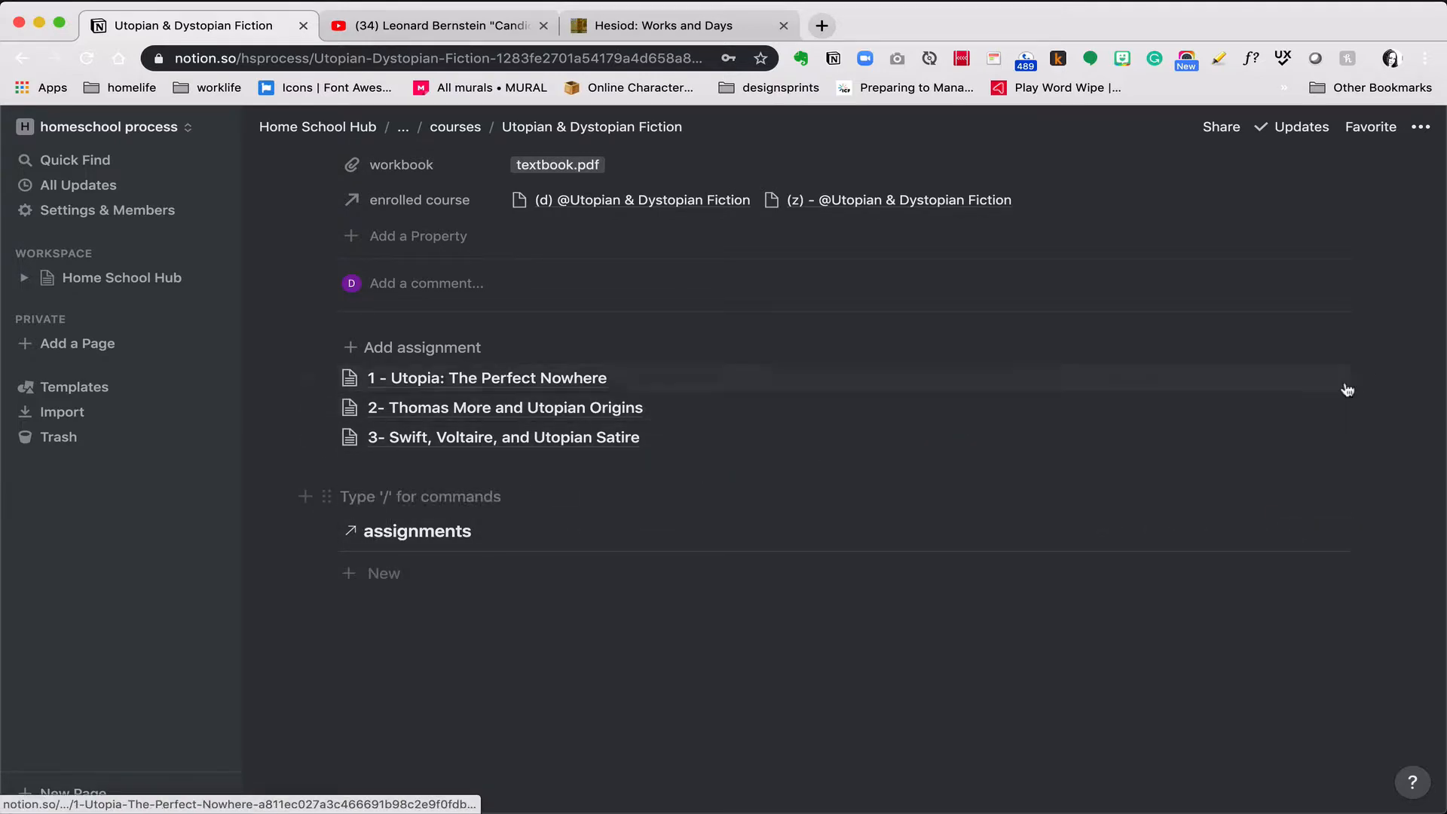
type("text")
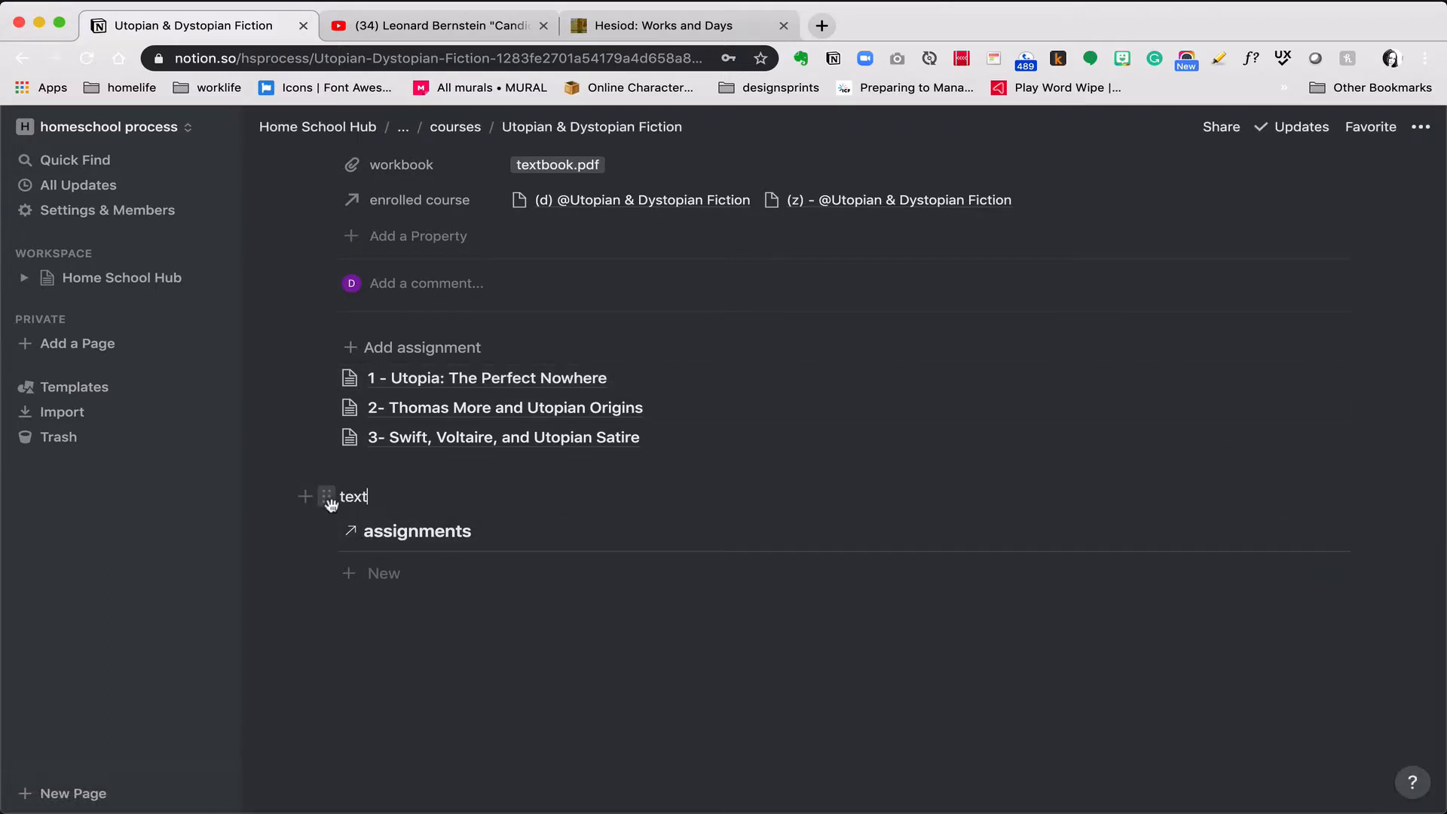
left_click_drag(326, 497, 1365, 340)
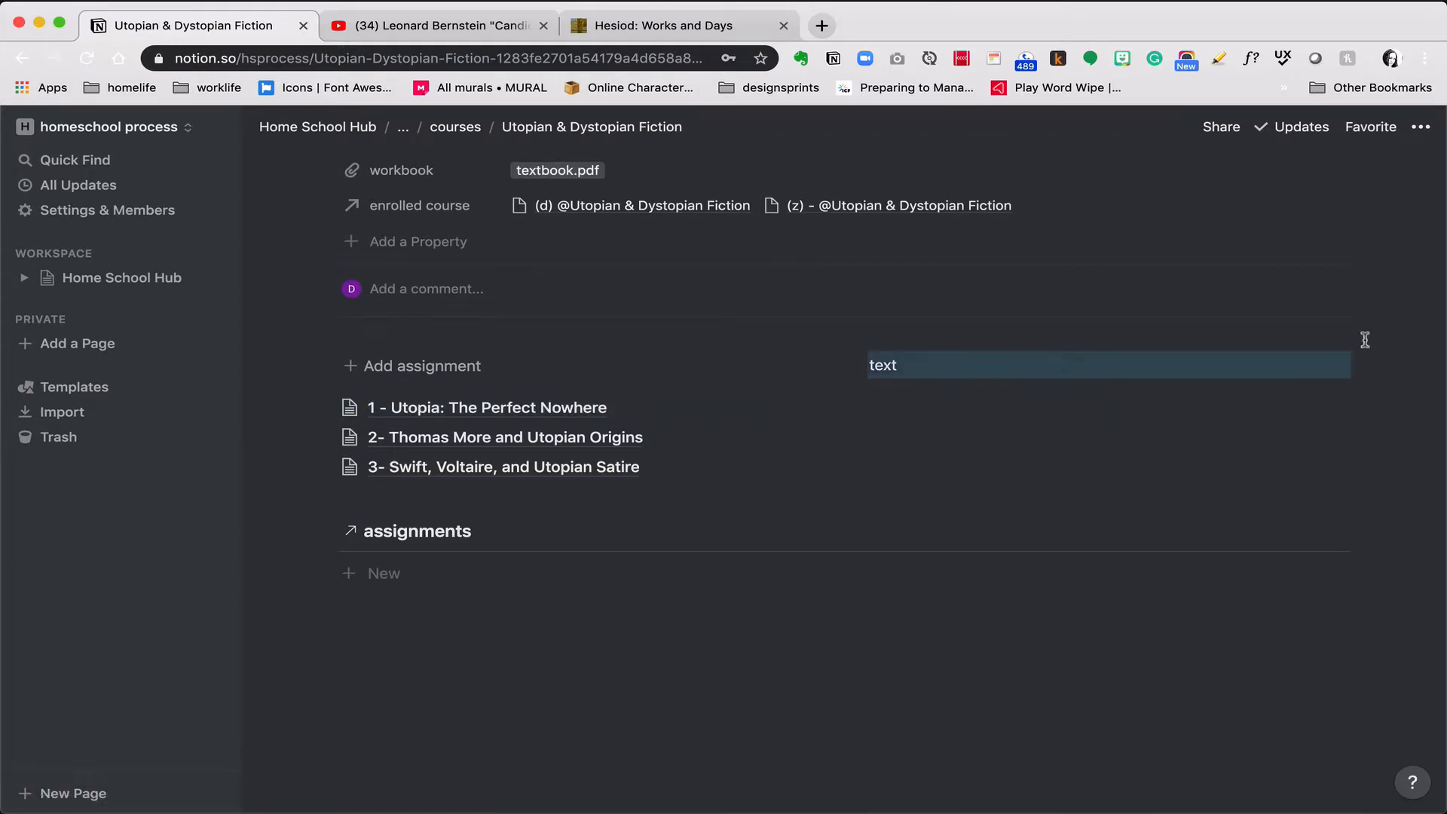
Move the linked assignments list into the column under the "text" block and delete that placeholder block
left_click_drag(325, 531, 905, 375)
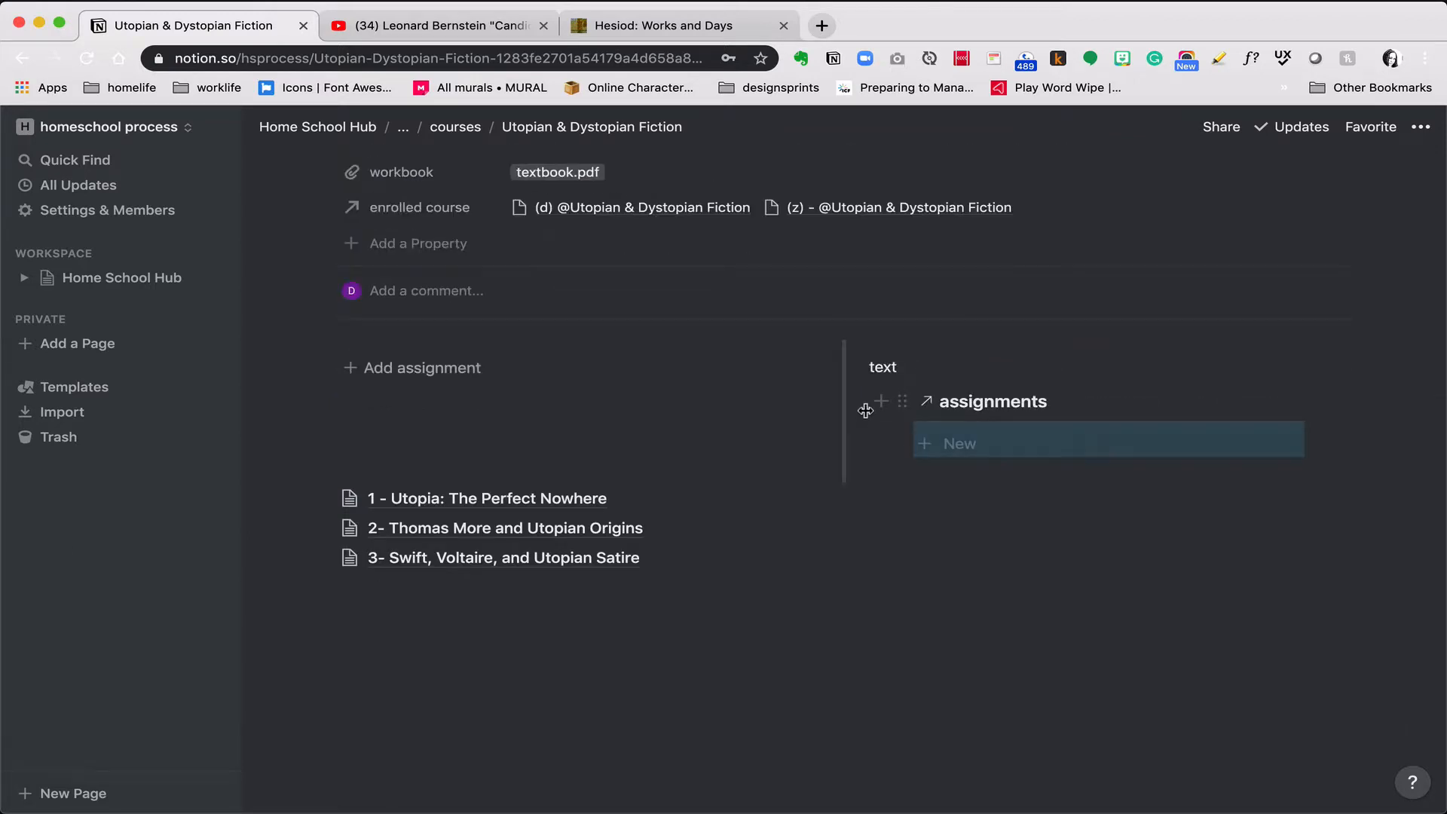
left_click(859, 368)
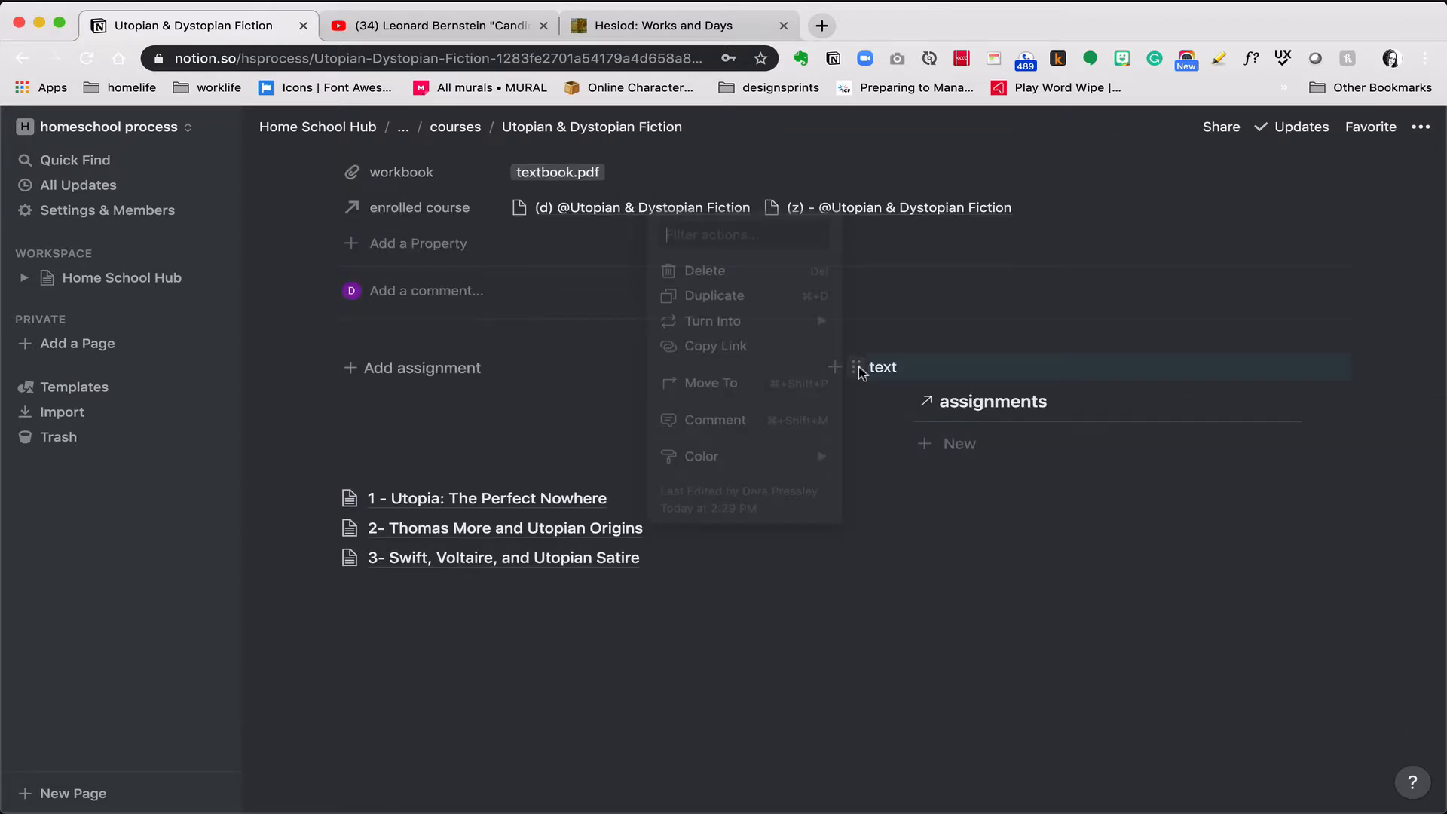
left_click(763, 272)
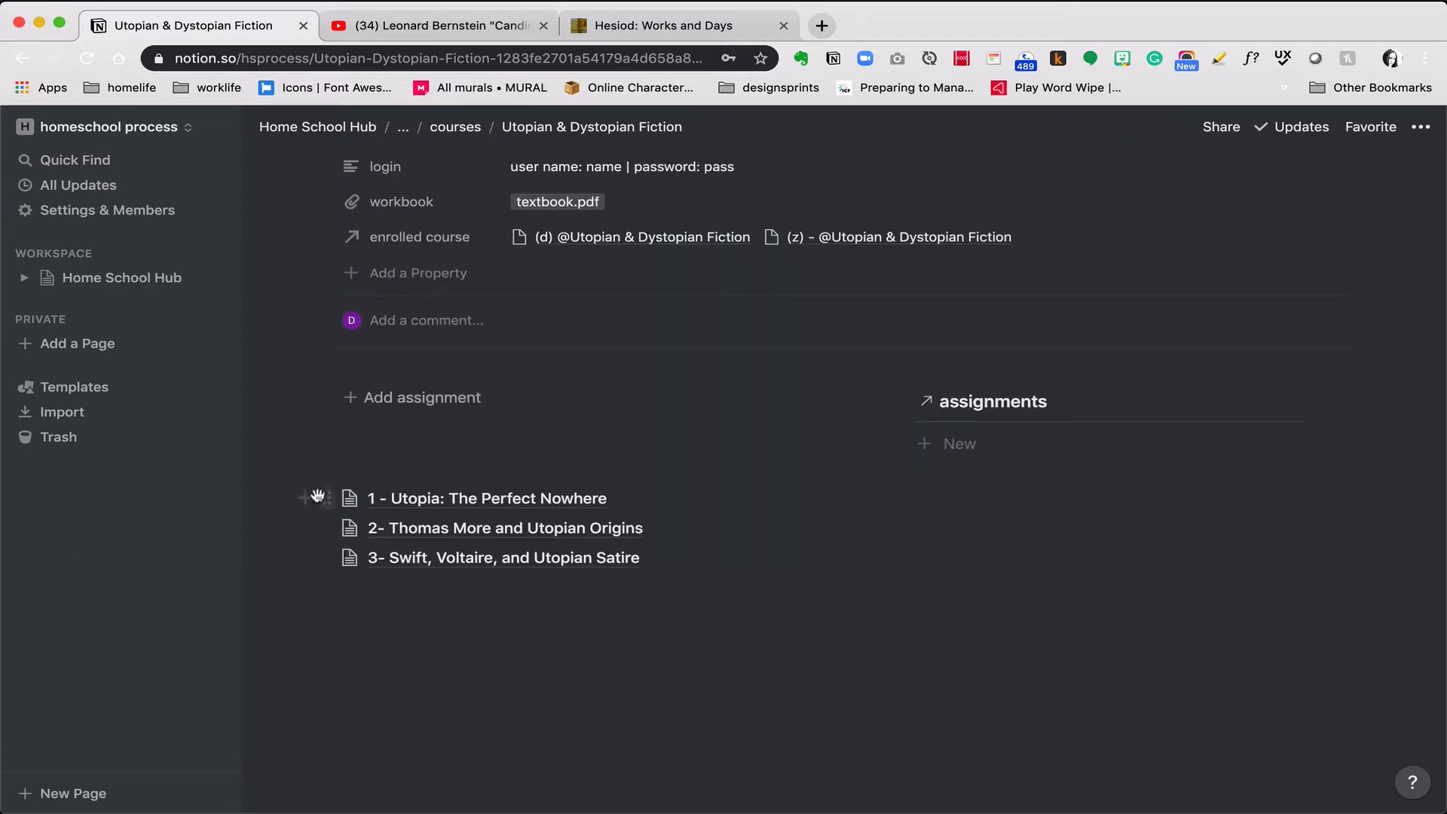
Move the three assignment pages, 1 through 3 in order, into the column beneath Add assignment
left_click_drag(318, 495, 336, 418)
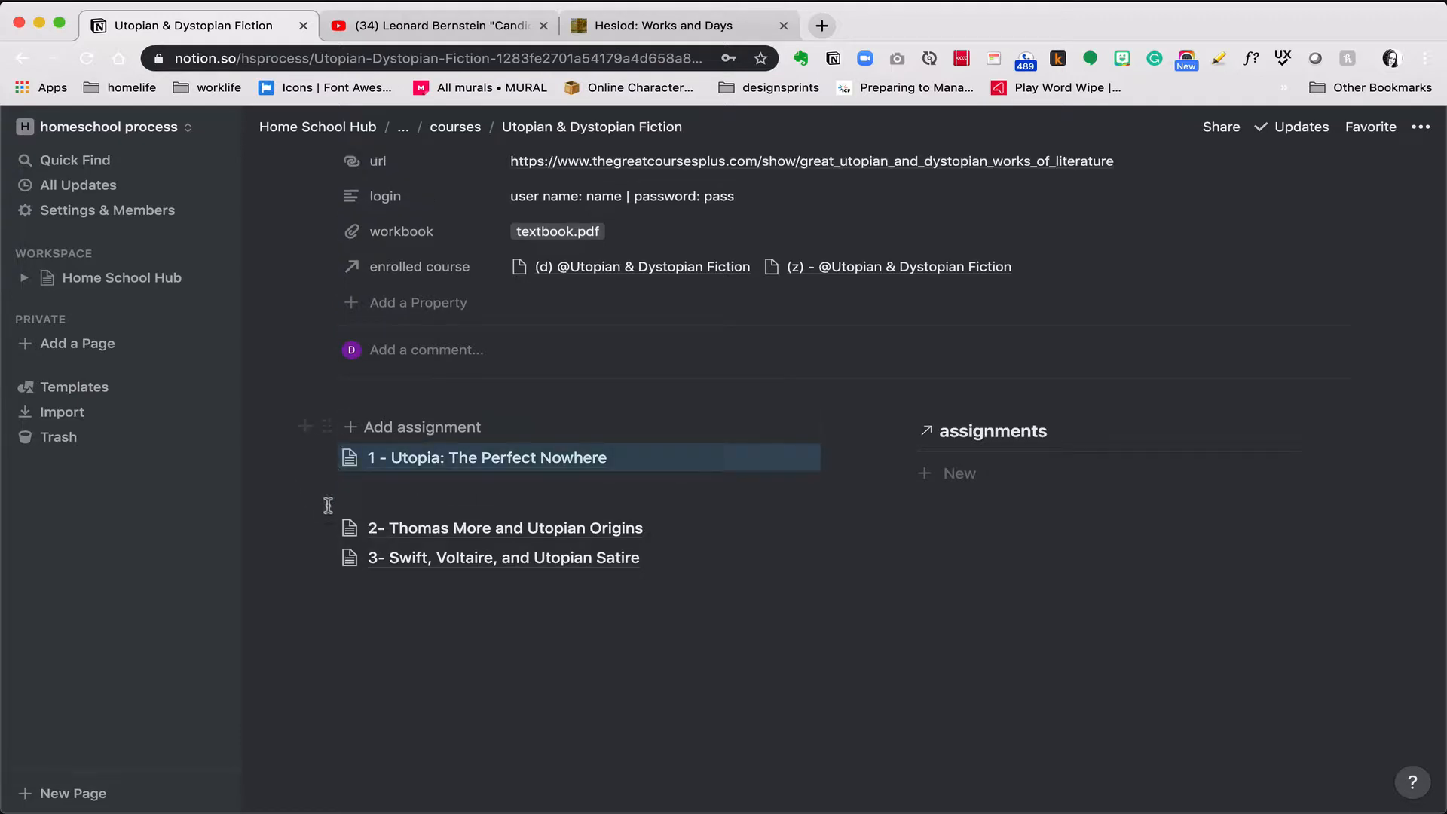
left_click_drag(325, 528, 338, 482)
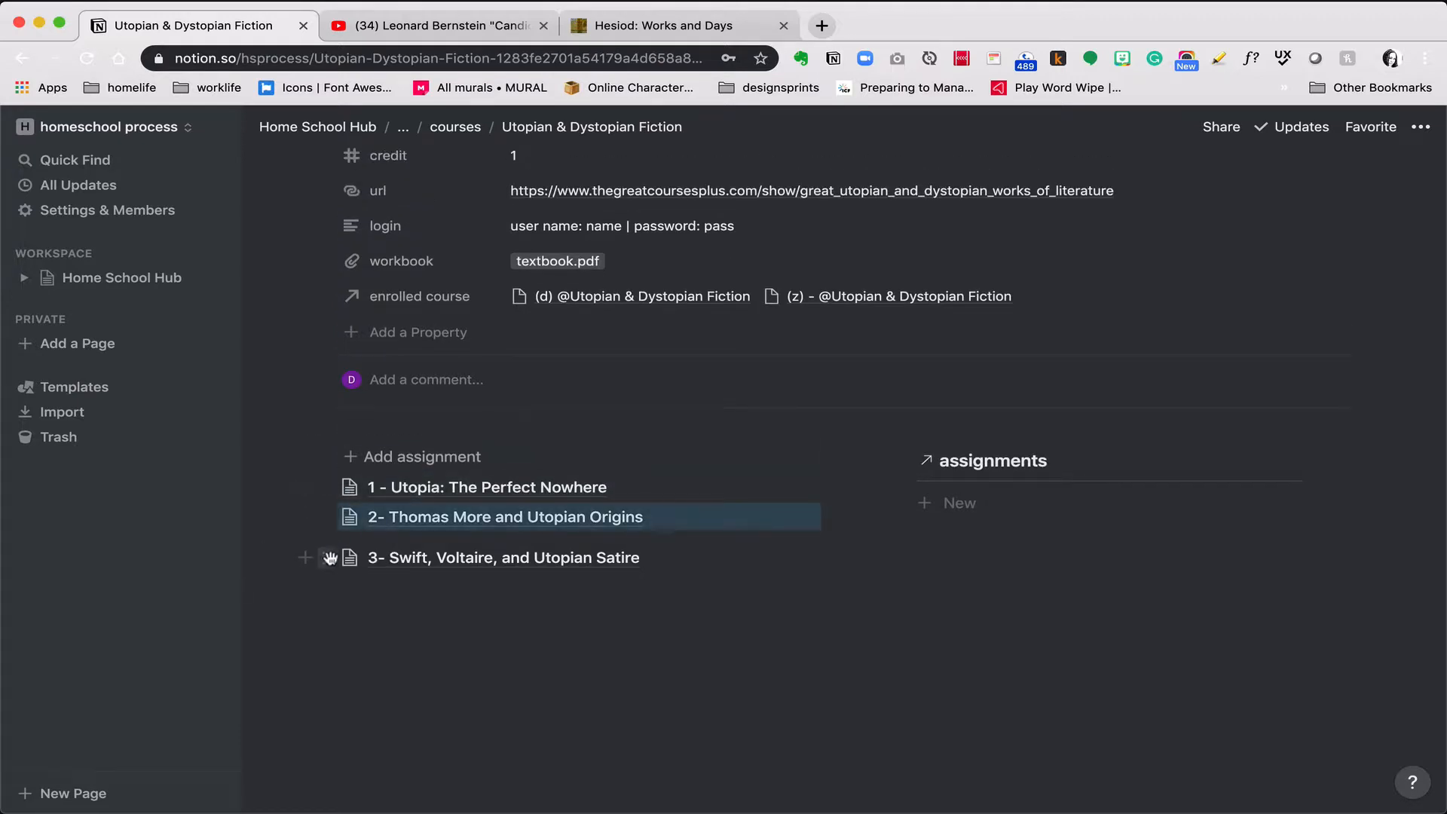
left_click_drag(330, 558, 348, 542)
left_click(365, 646)
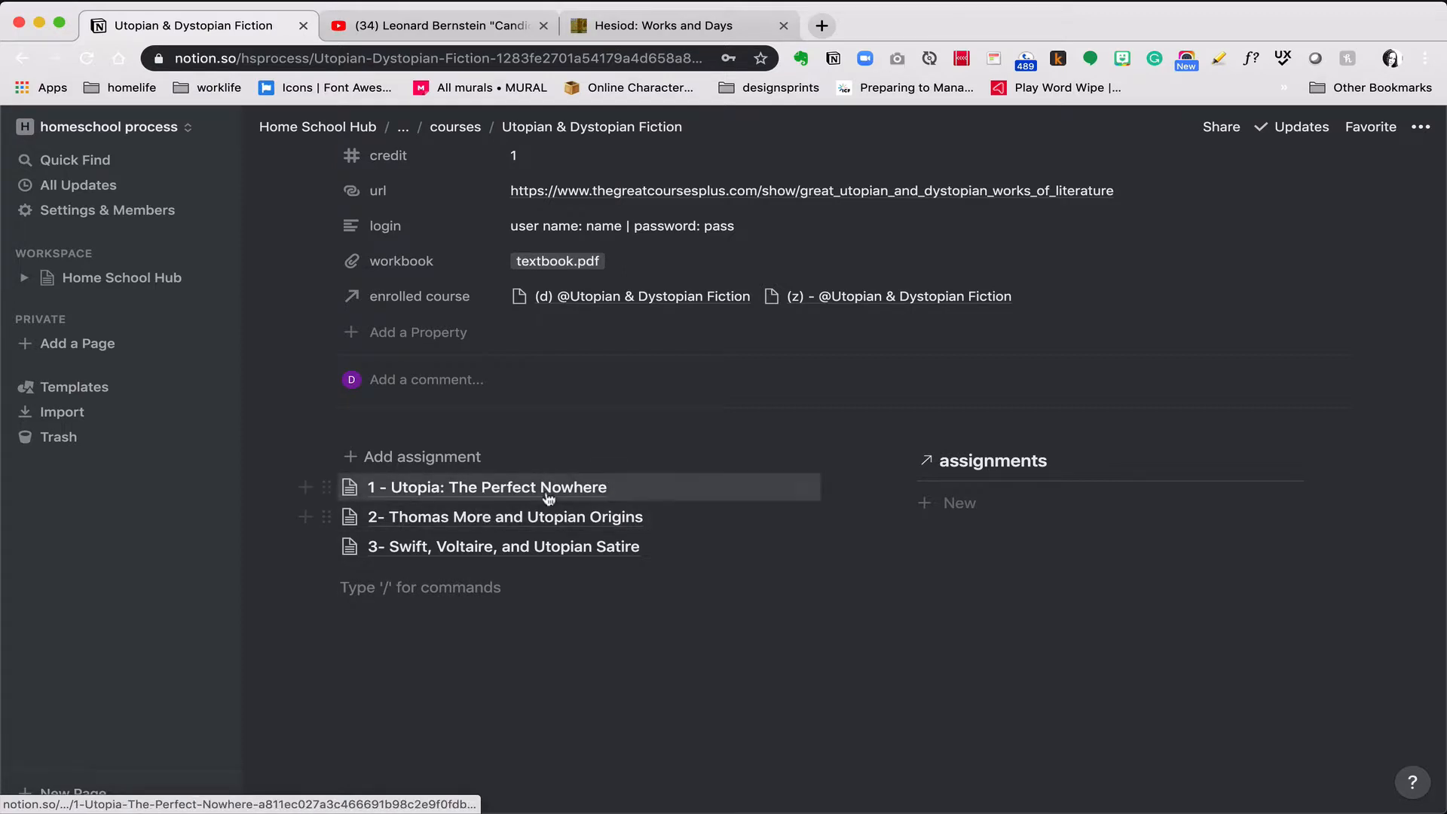
Duplicate the page "1 - Utopia: The Perfect Nowhere" and move the copy into the linked assignments list
left_click(329, 488)
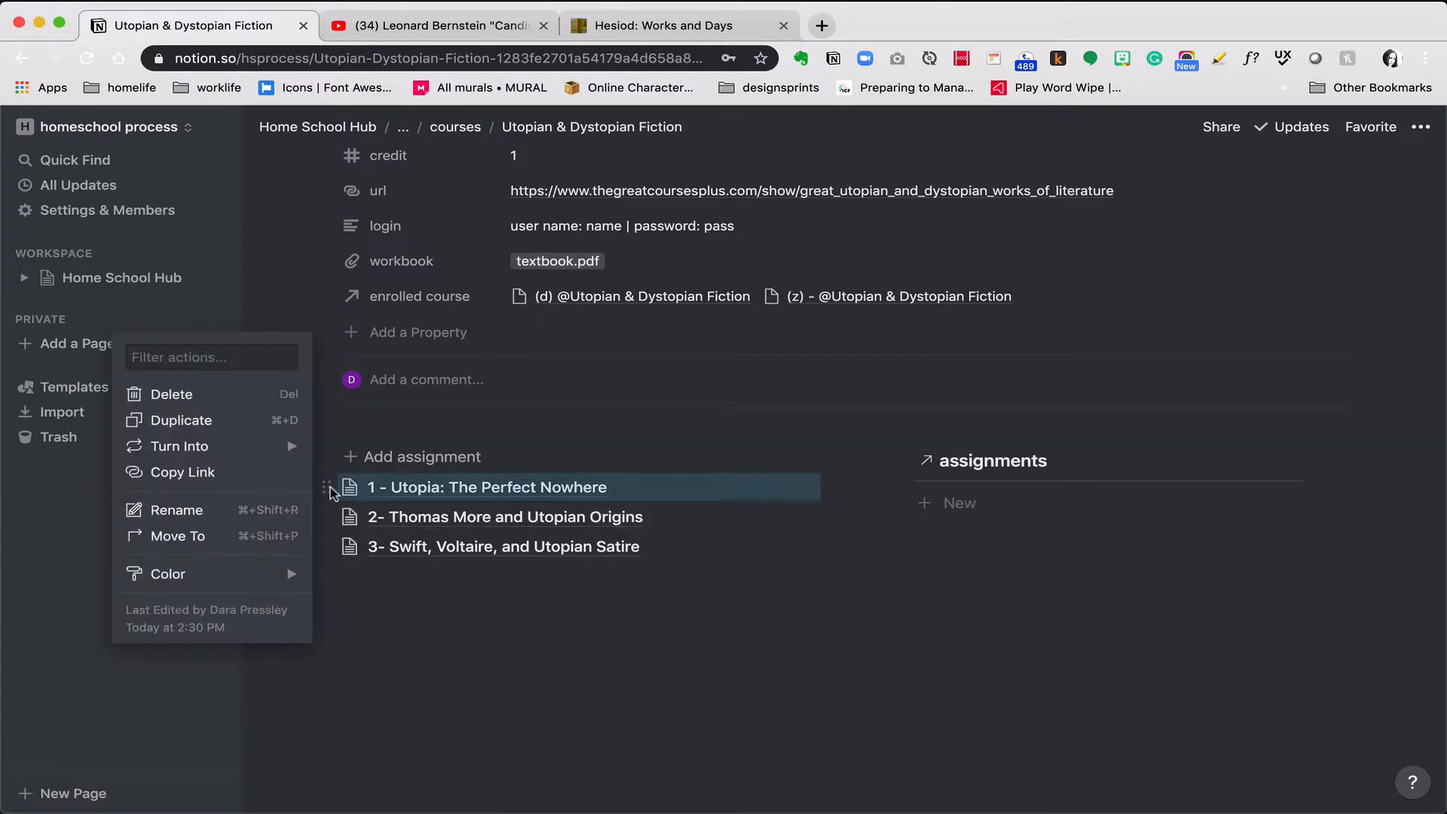
left_click(262, 422)
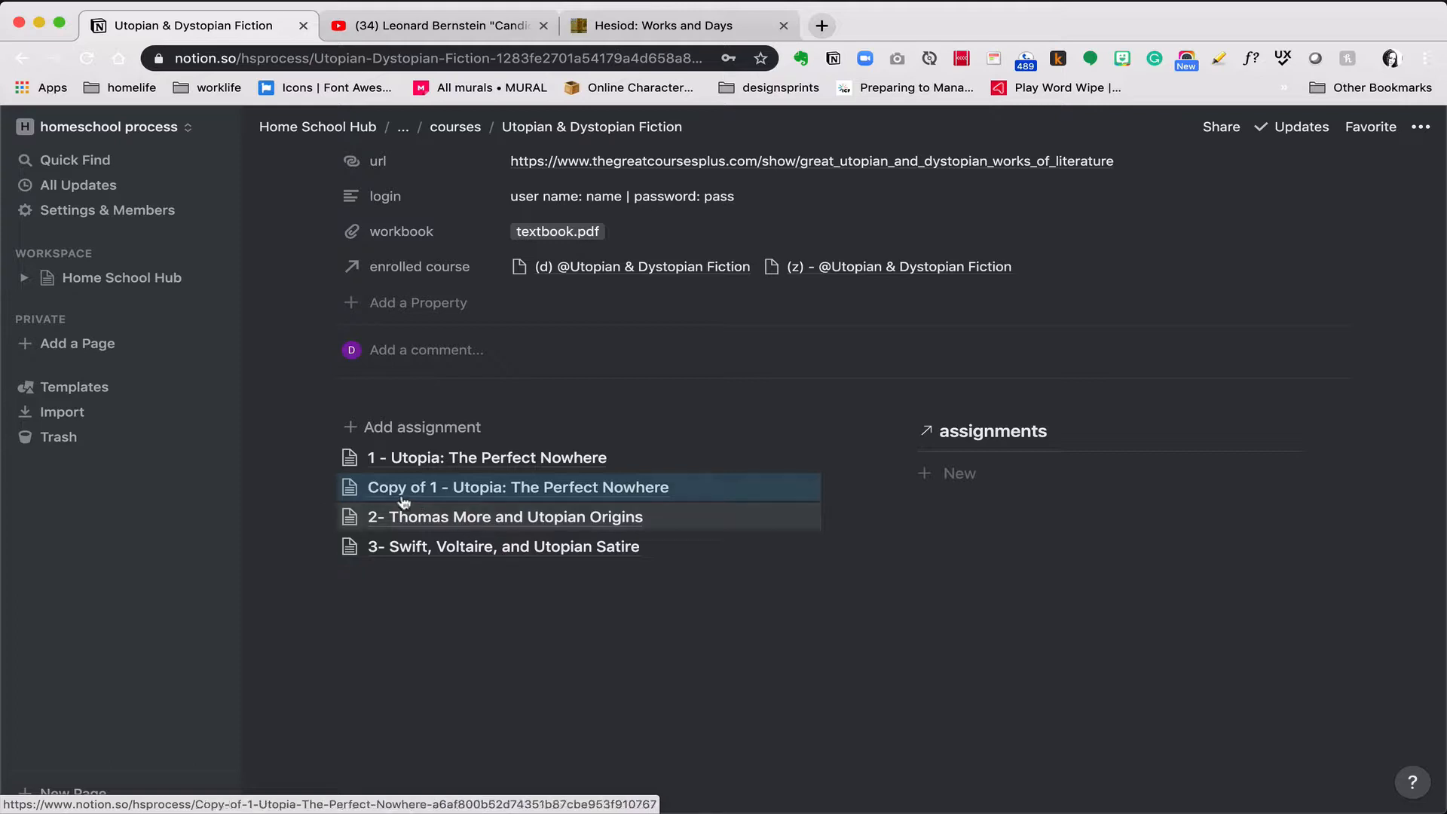
left_click_drag(327, 489, 970, 471)
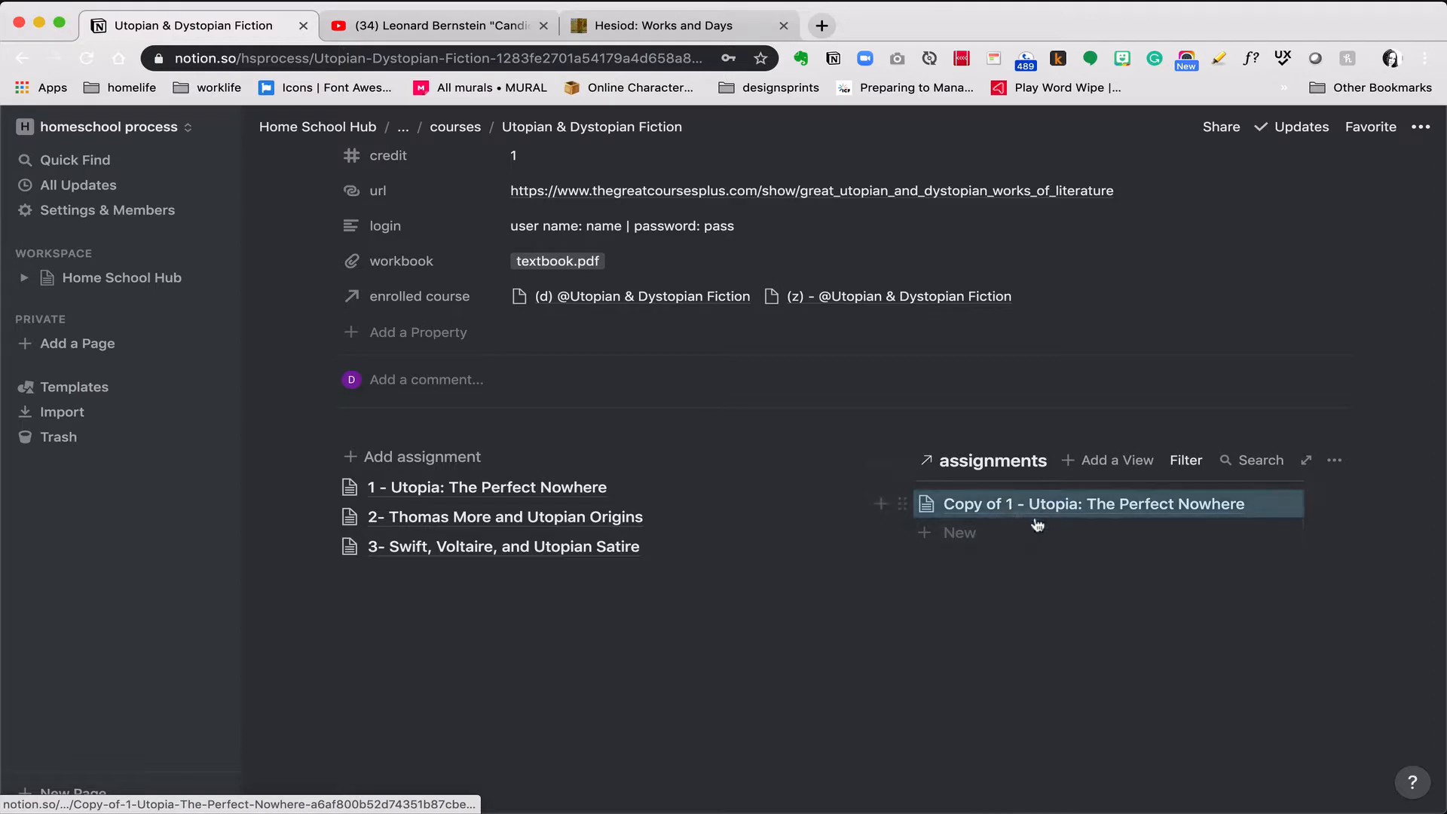
Check the assignments board in the Planning Area for the copied assignment and reopen Utopian & Dystopian Fiction as a full page
left_click(452, 134)
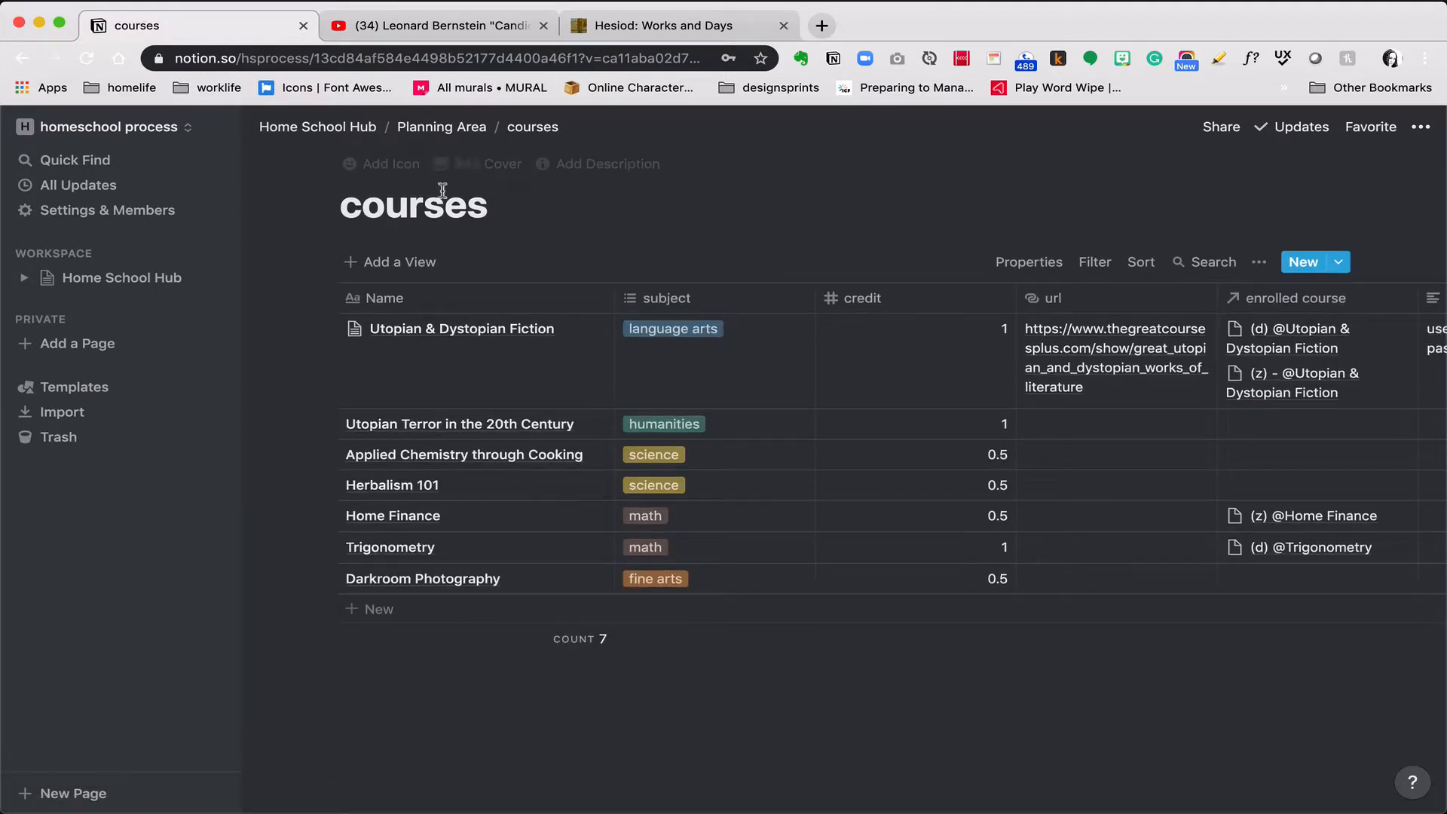
left_click(441, 127)
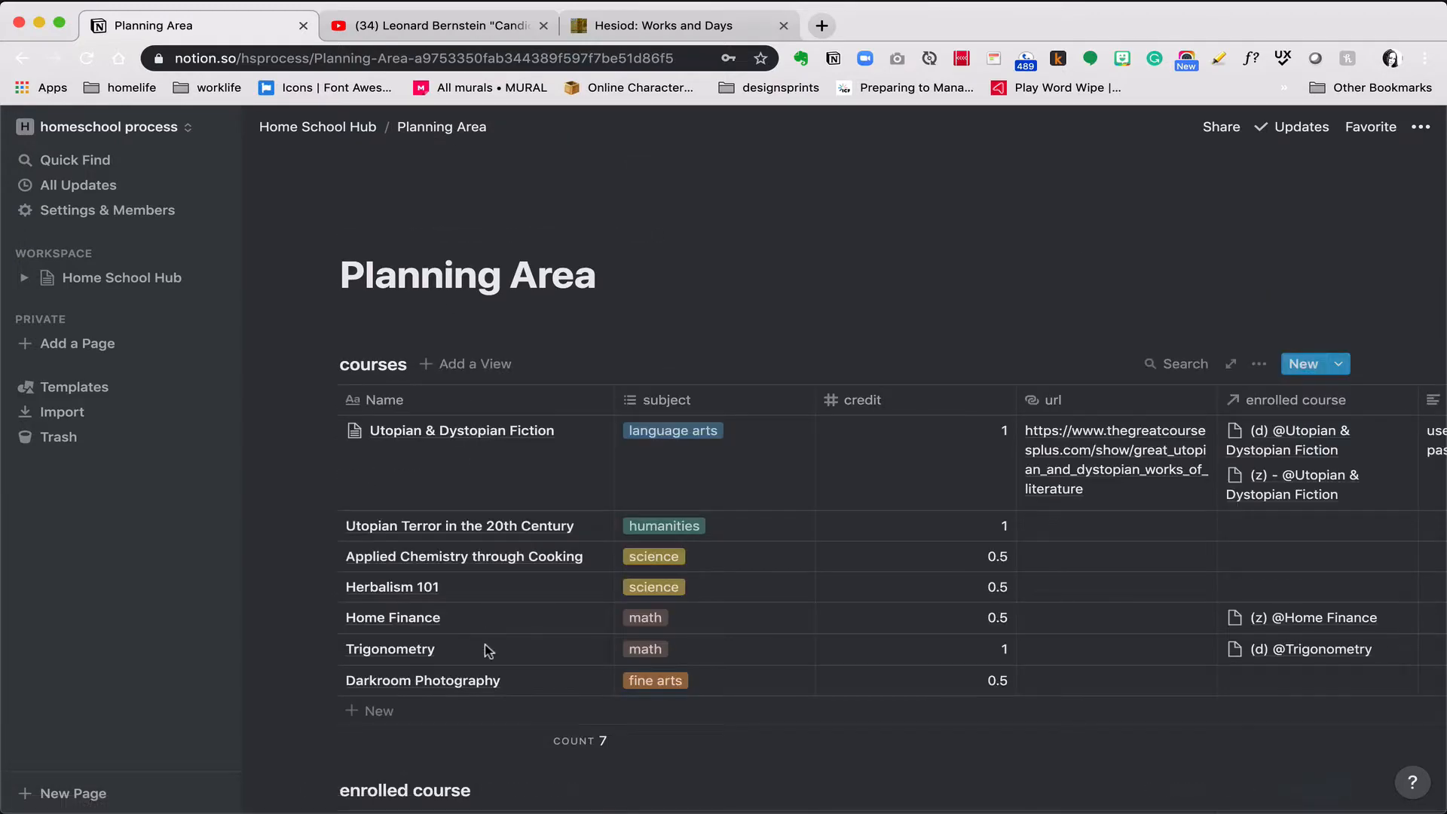
scroll(486, 650, "down", 10)
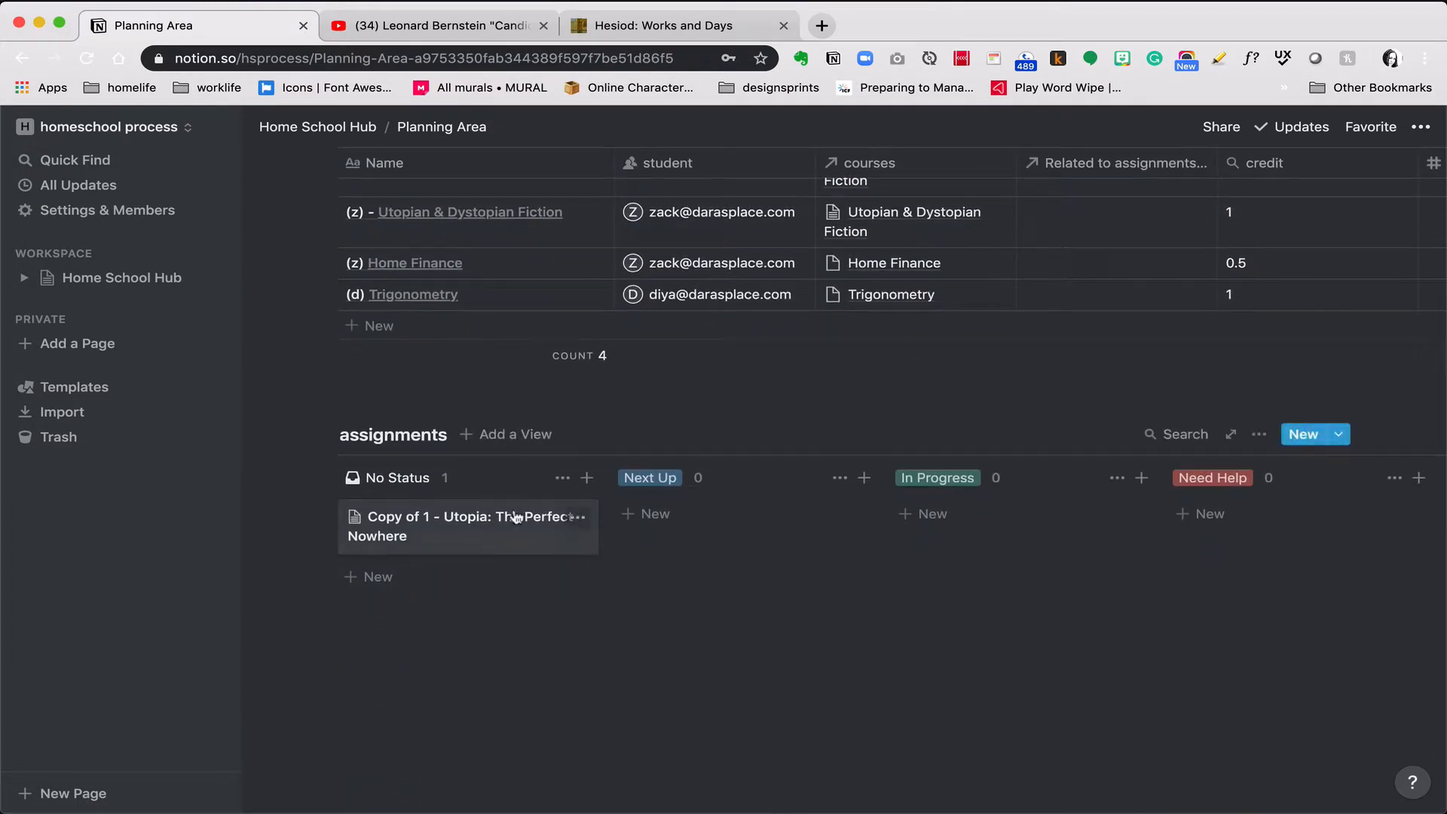
scroll(459, 543, "up", 10)
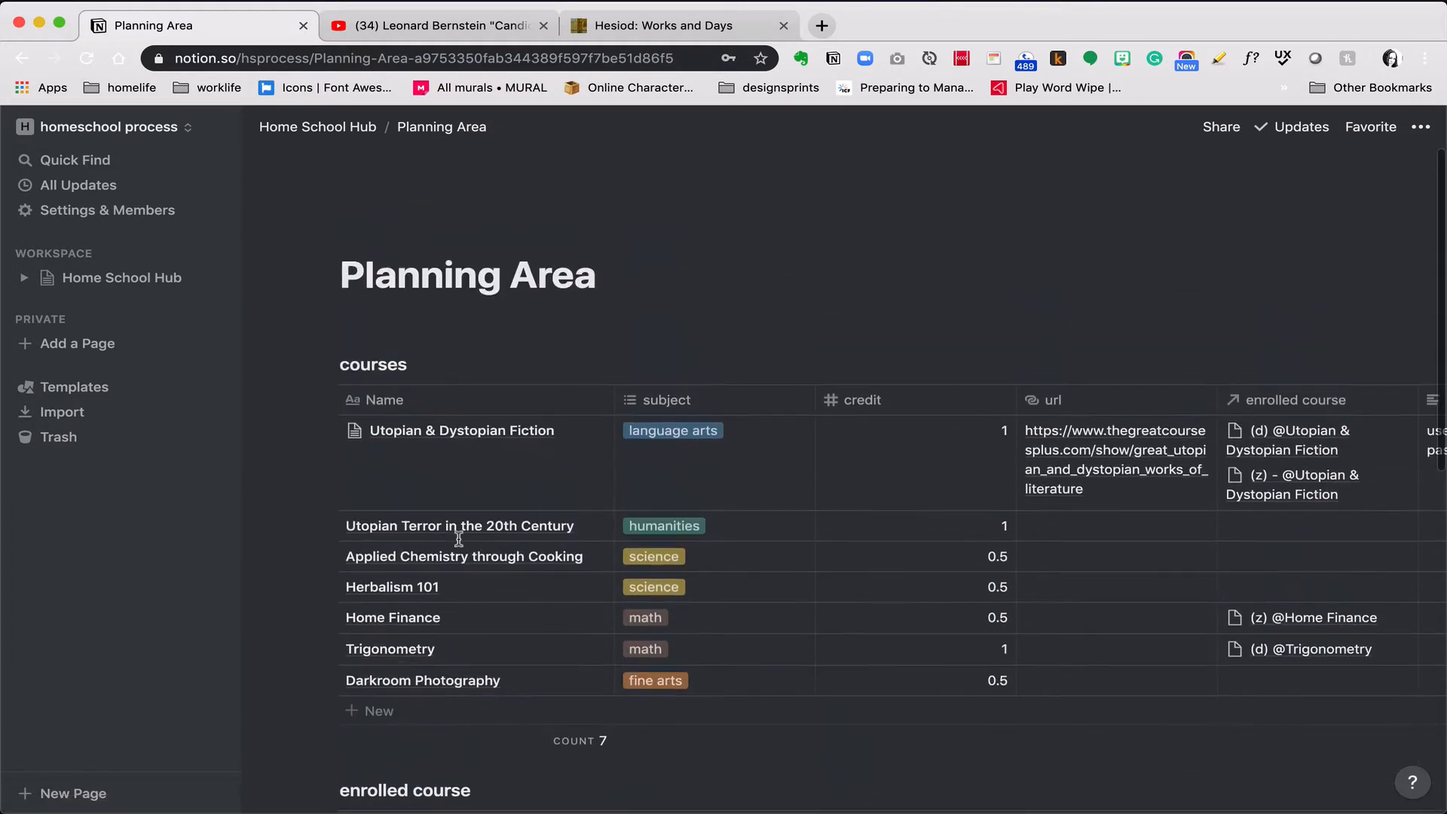
left_click(575, 432)
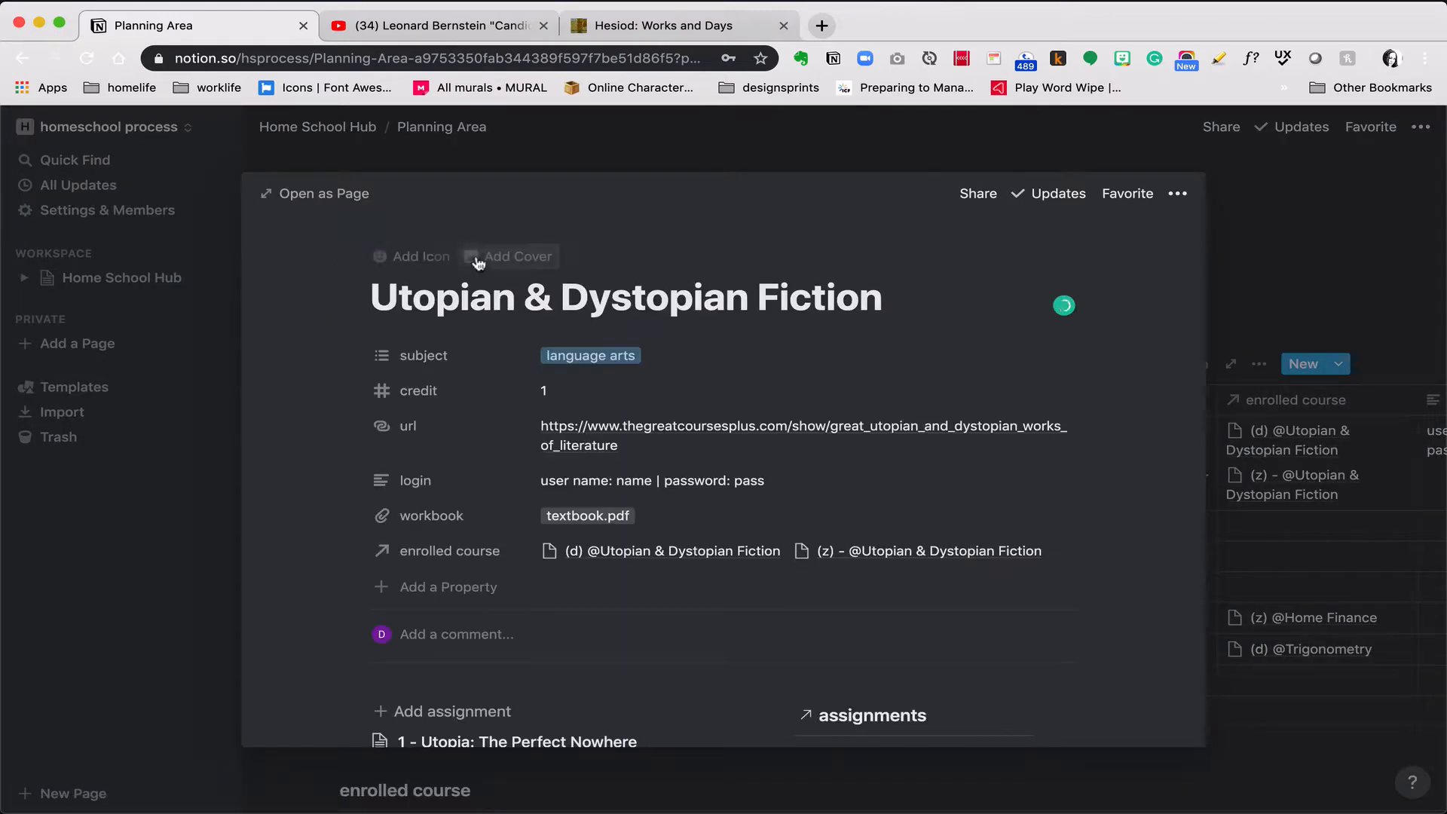
left_click(340, 198)
scroll(550, 497, "down", 2)
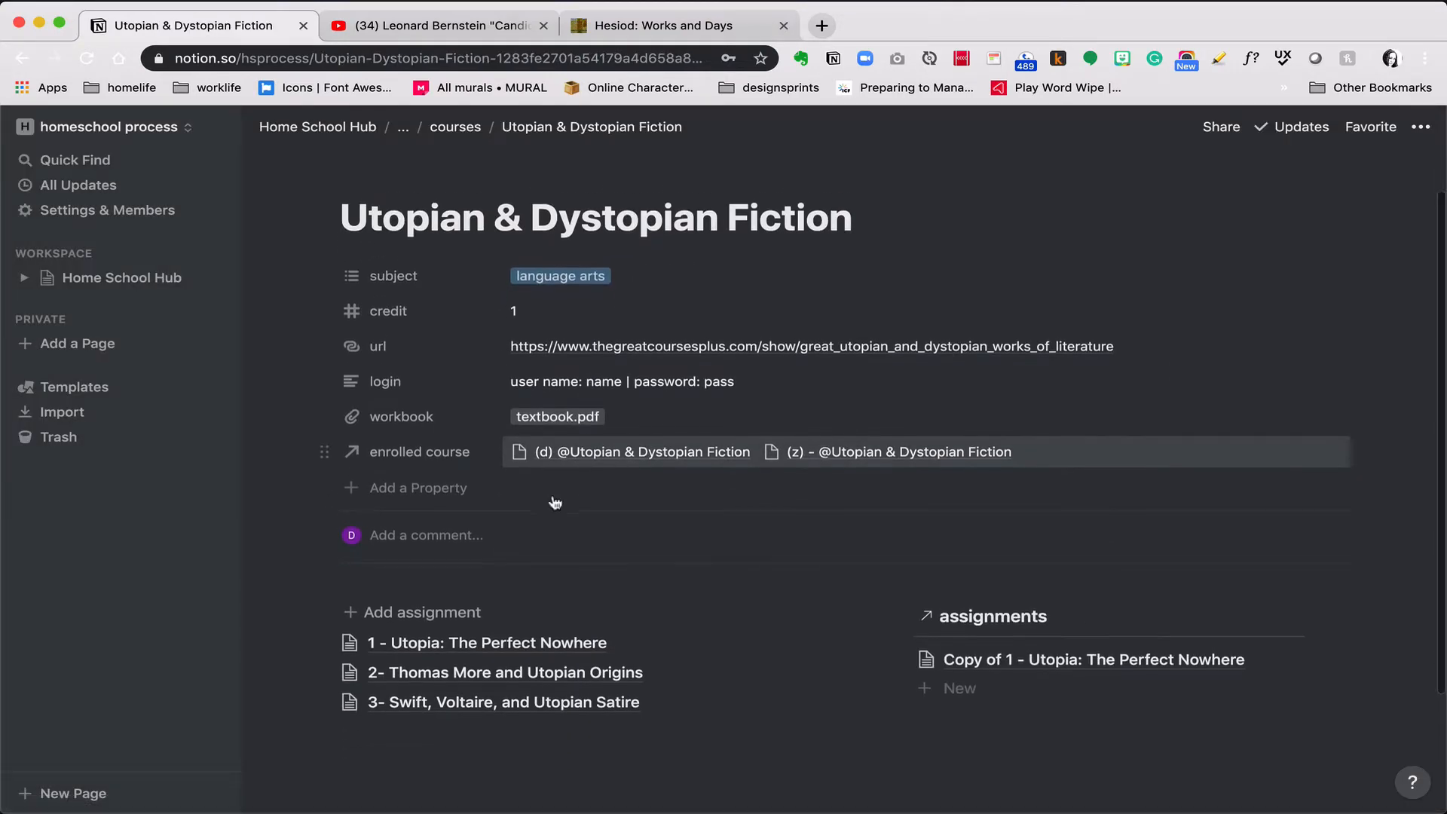
Open the copied assignment in the linked list and rename it to "1 - Utopia: The Perfect Nowhere"
left_click(1126, 646)
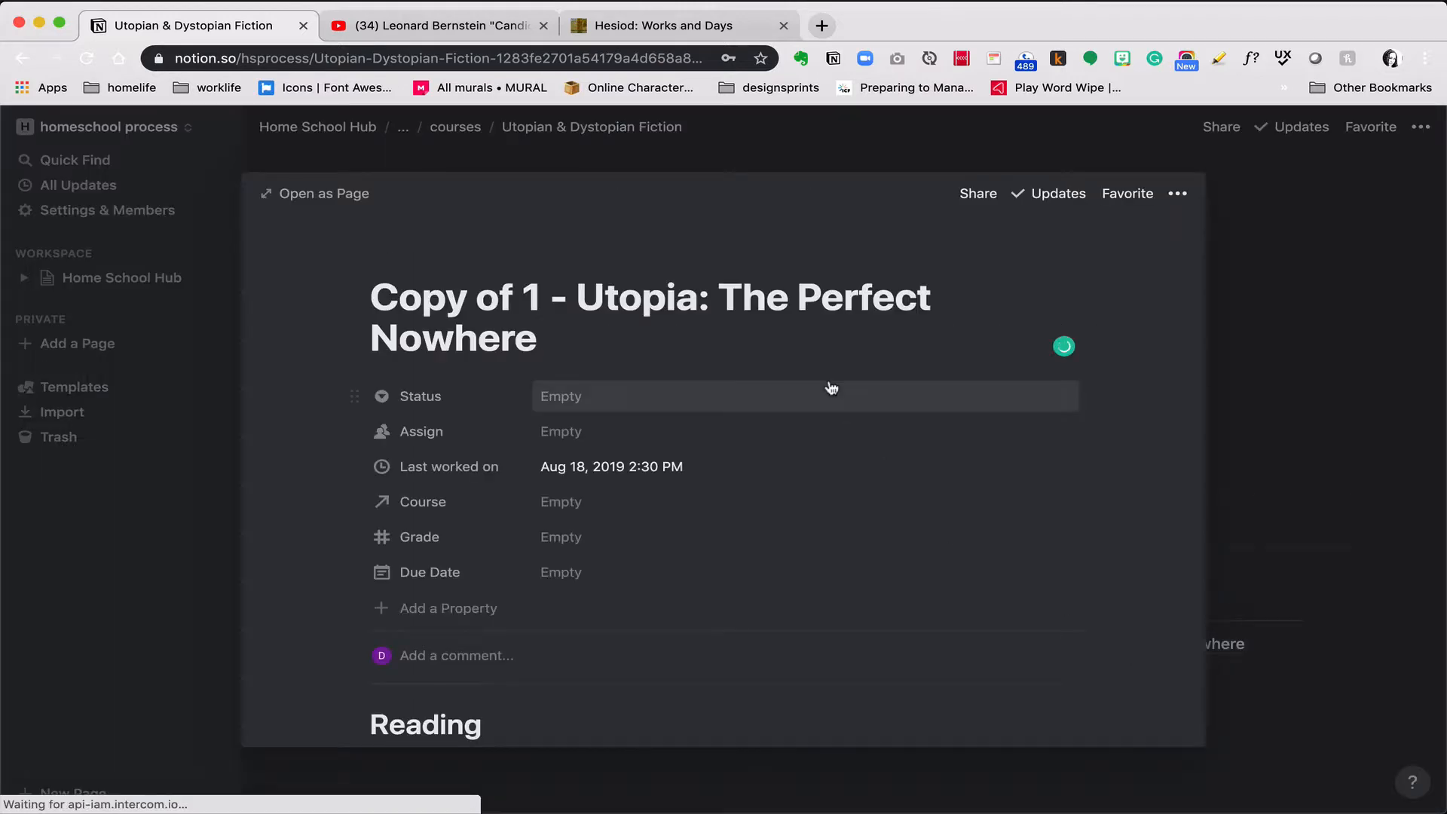
left_click_drag(522, 296, 382, 296)
key("BackSpace")
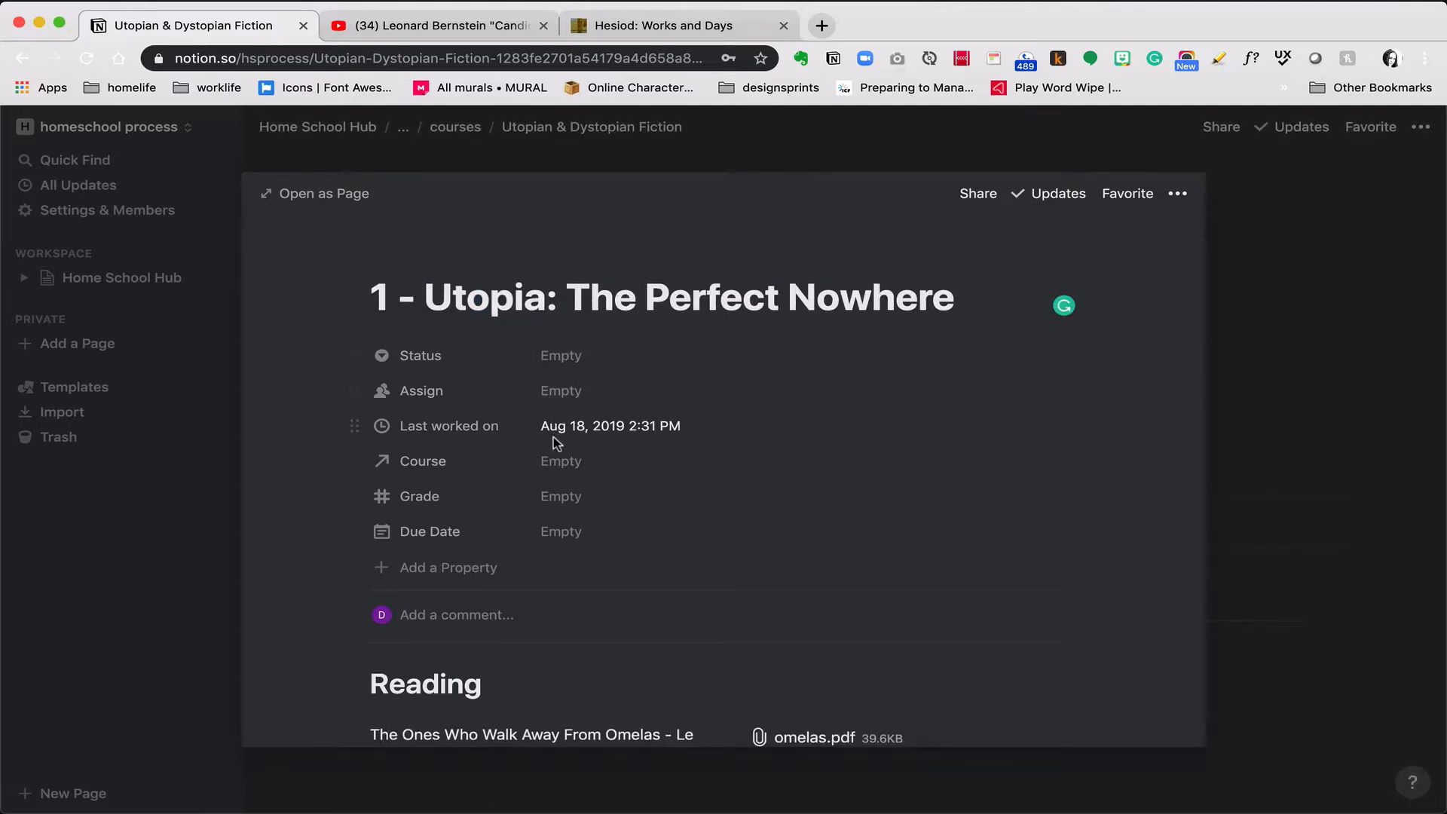
Assign the assignment to the (d) student and relate its Course to the (d) Utopian & Dystopian Fiction enrollment
left_click(565, 393)
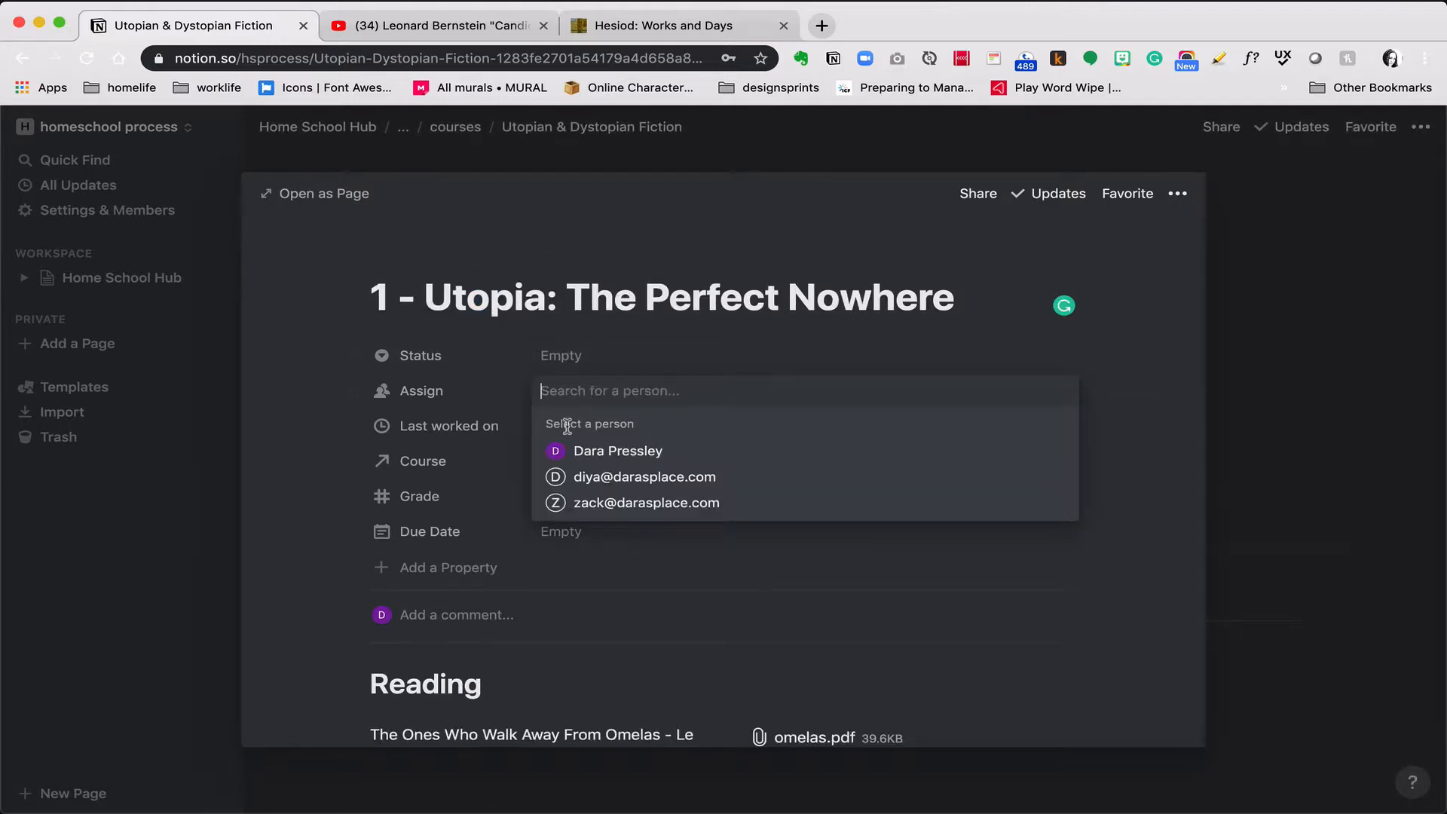
left_click(574, 478)
left_click(340, 485)
left_click(558, 457)
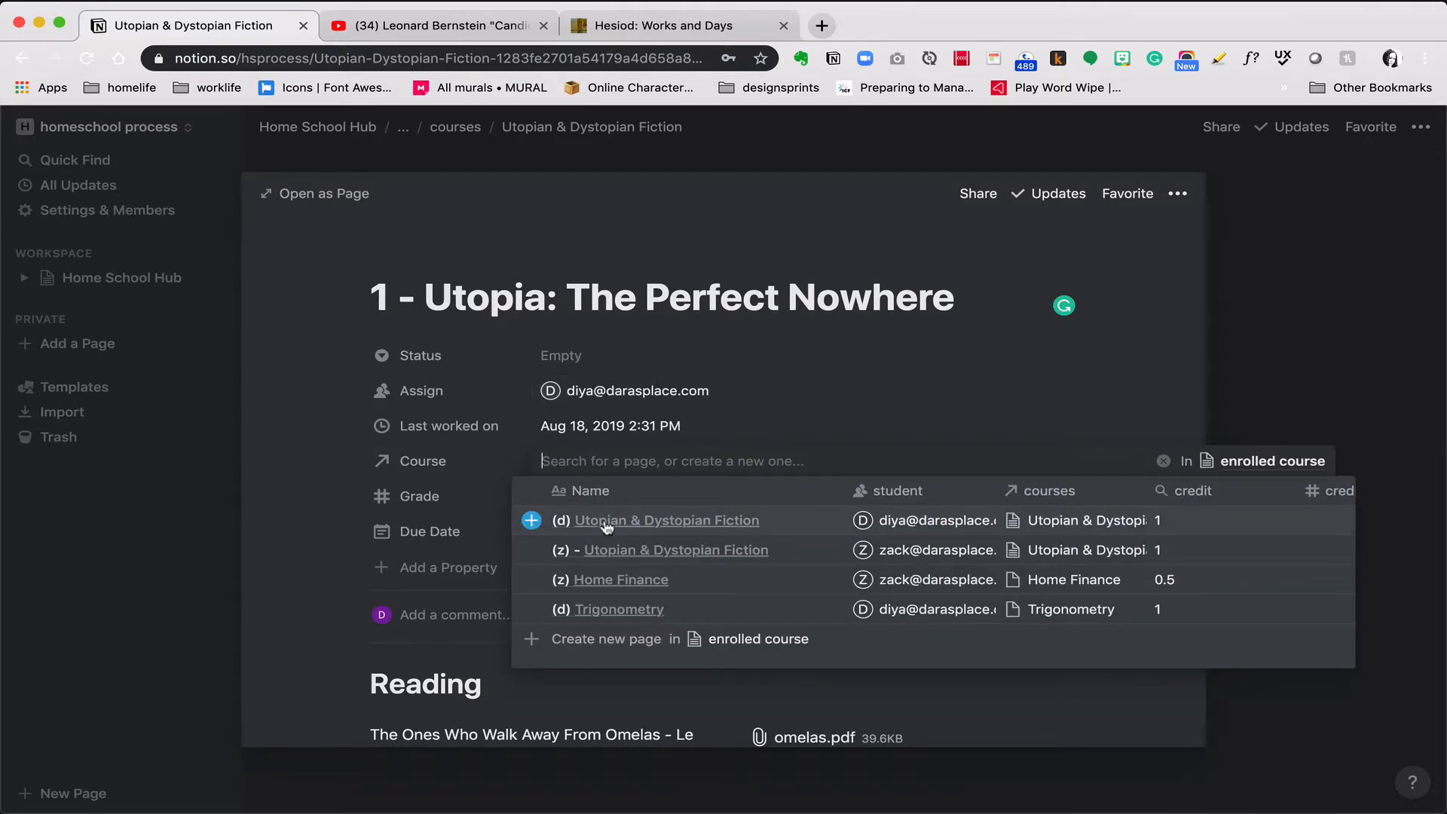
left_click(271, 505)
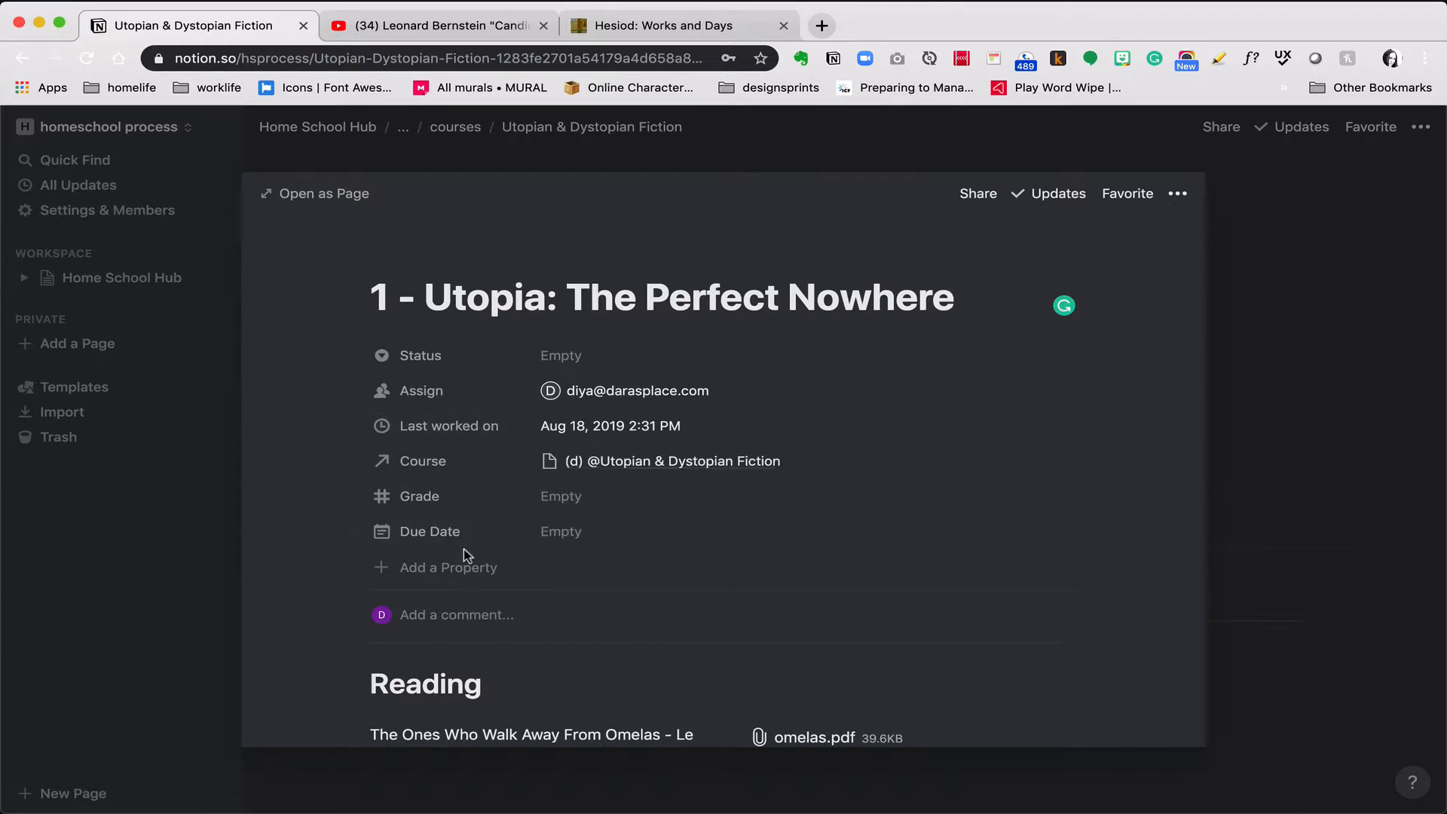
Set the assignment's Status to Next Up, look over its reading and question content, and close it
left_click(577, 364)
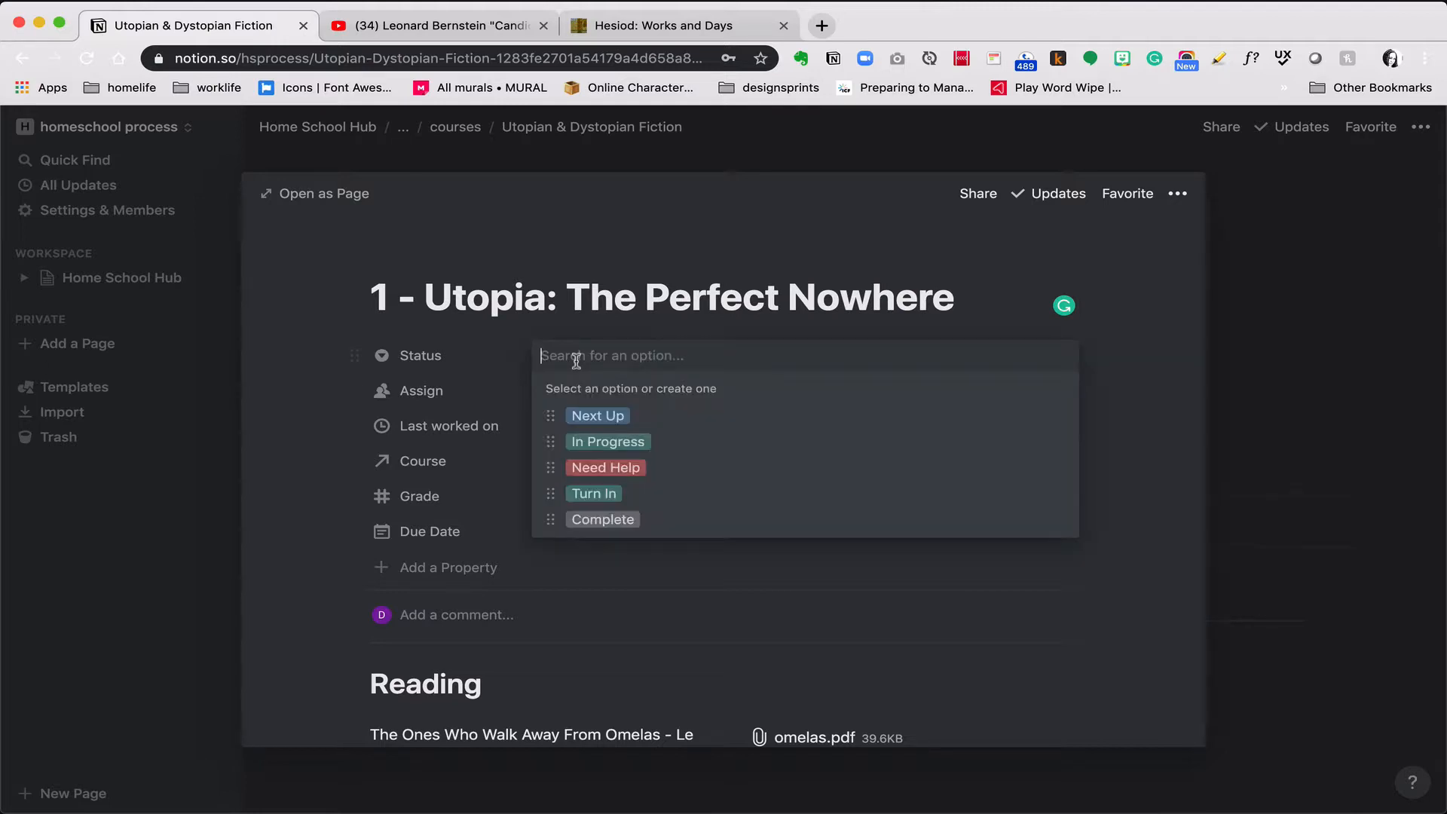
left_click(585, 419)
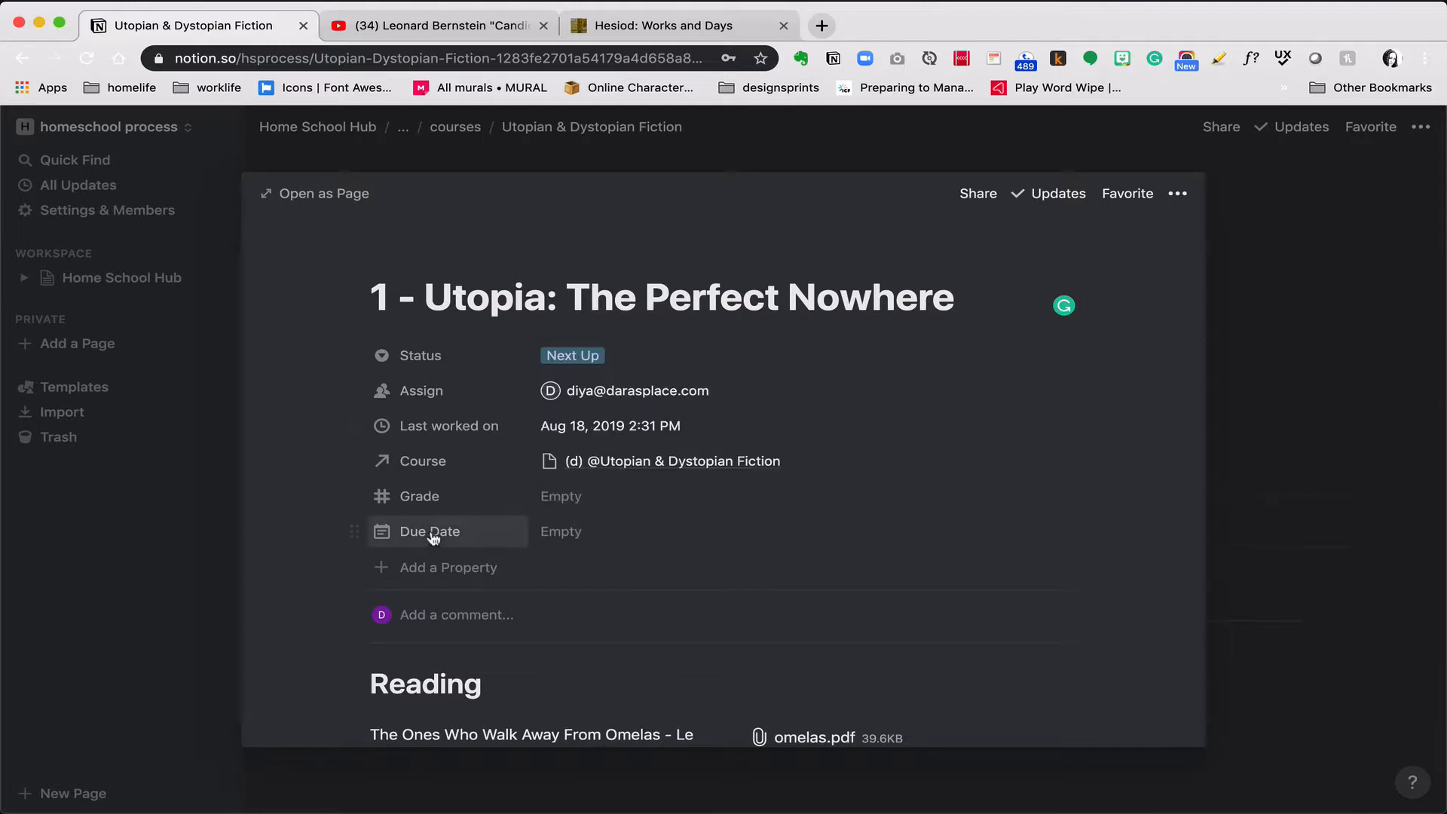
scroll(373, 619, "down", 10)
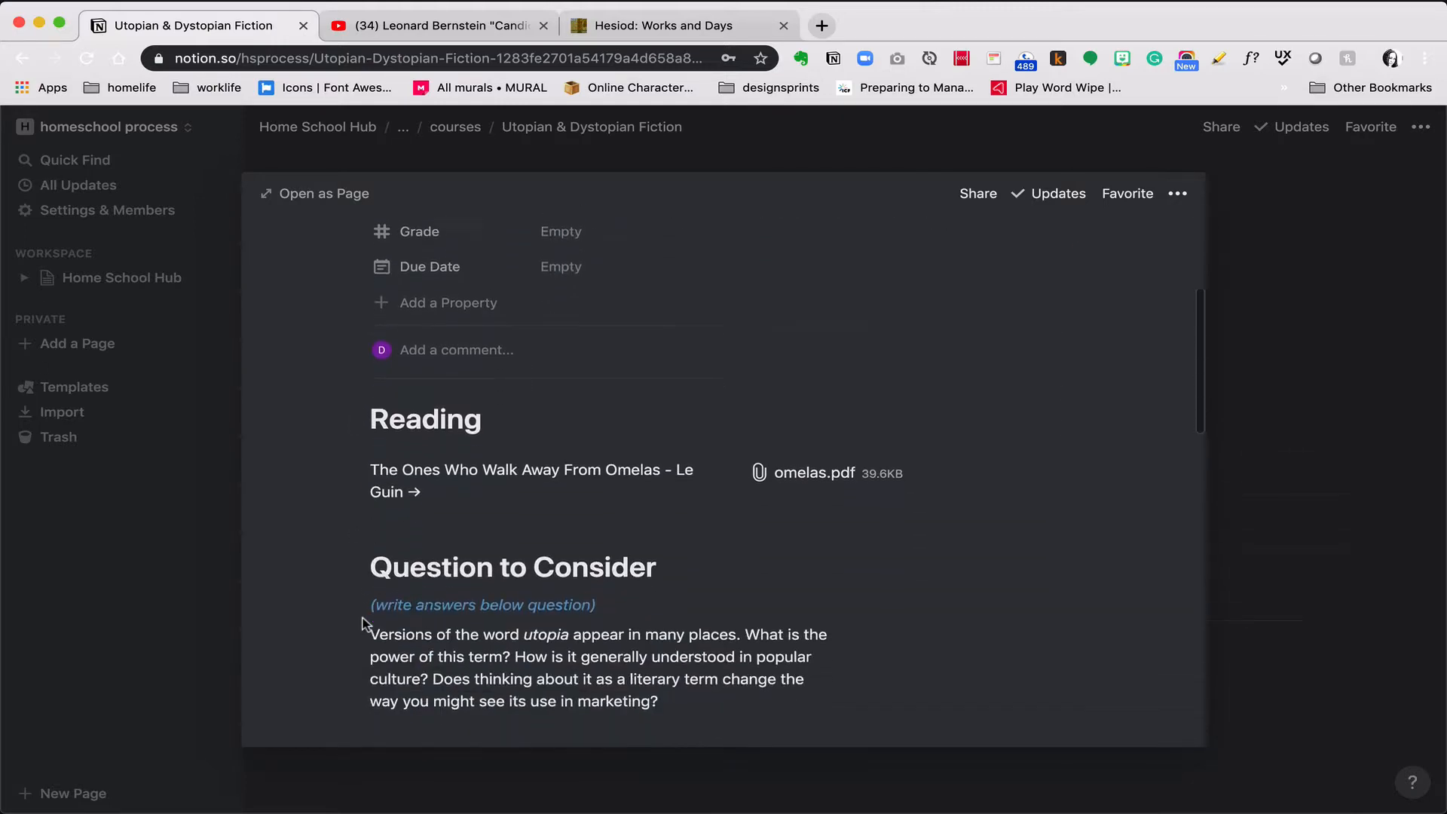
scroll(364, 623, "up", 10)
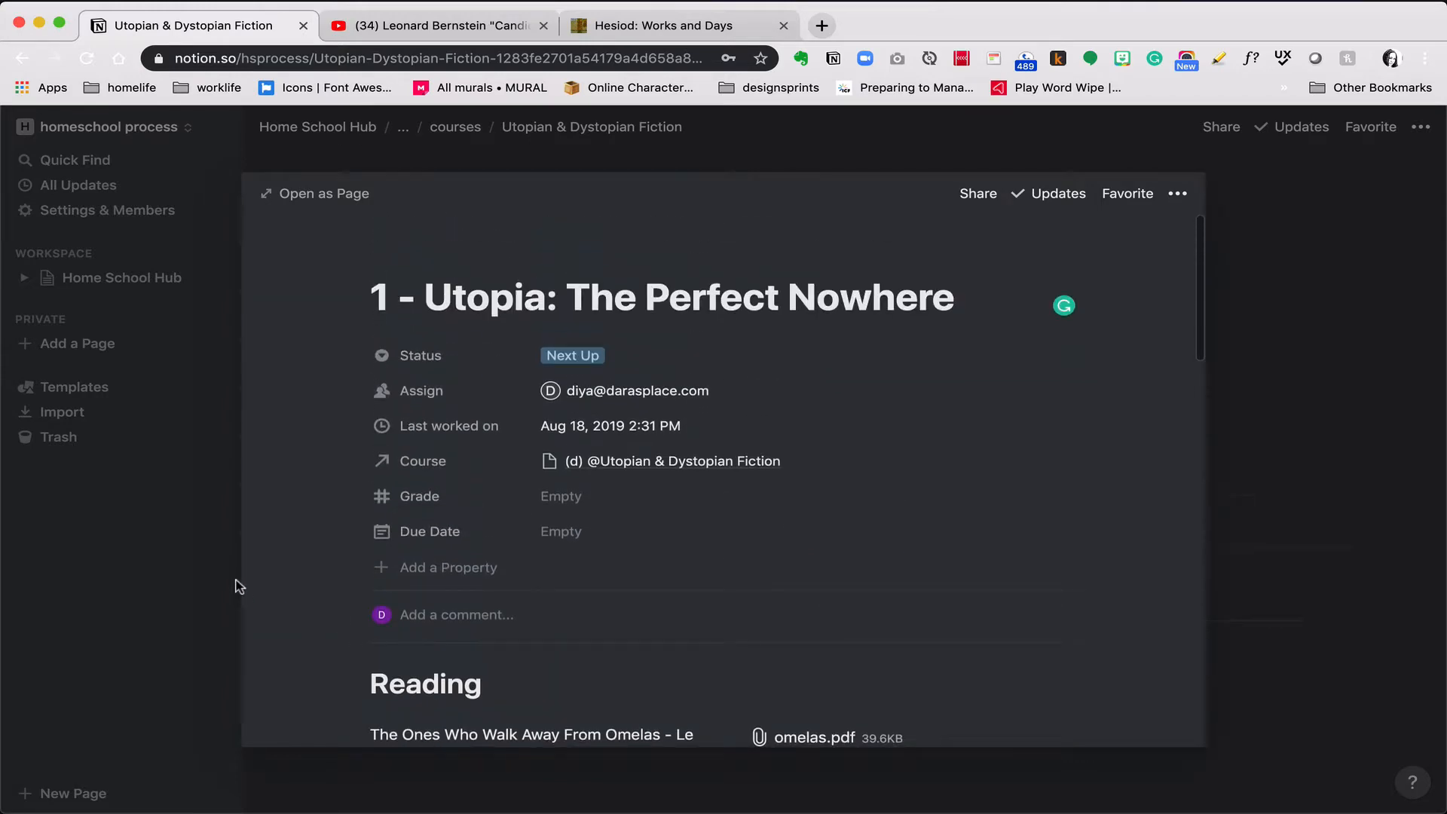
left_click(287, 766)
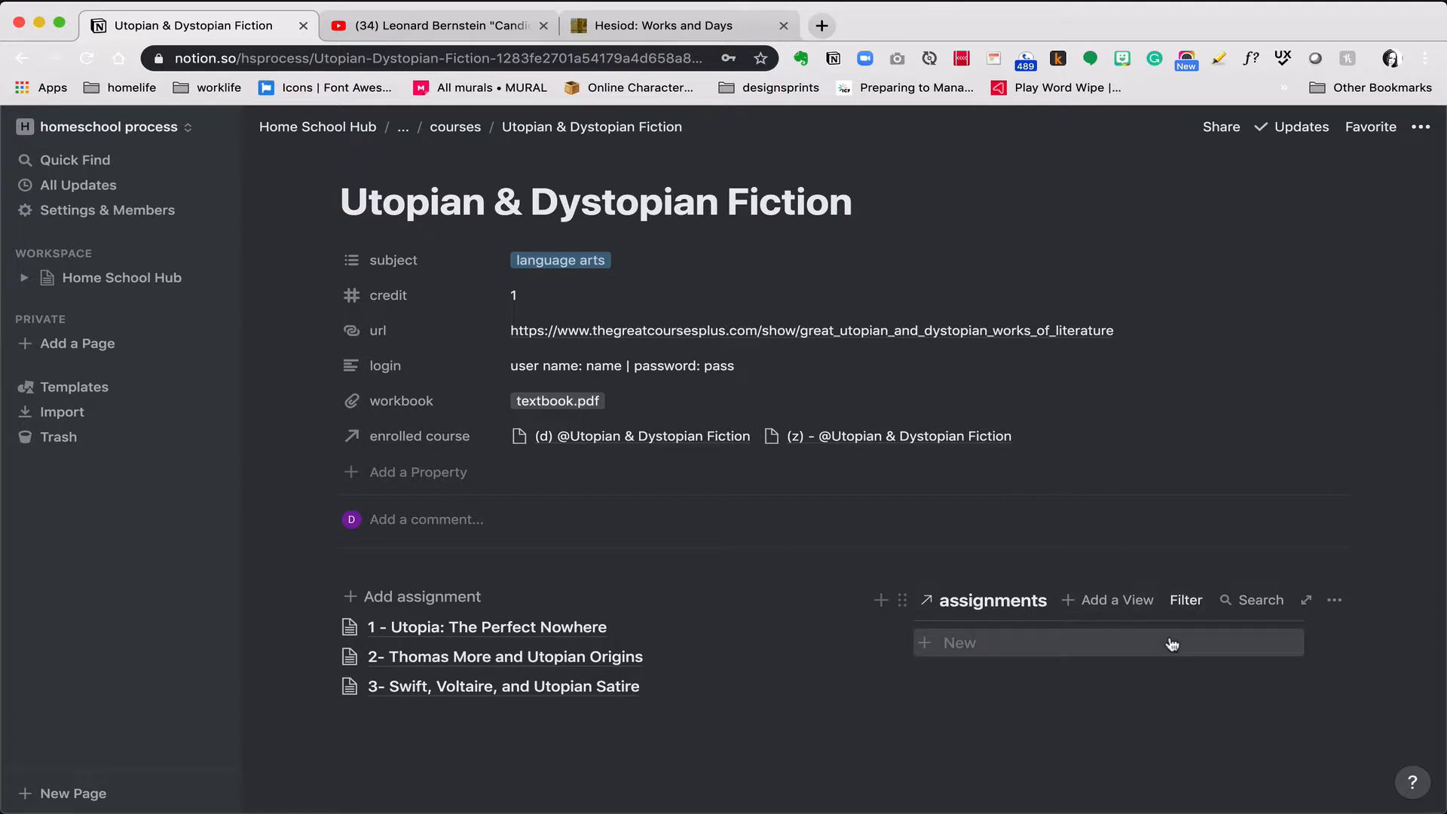
Make another duplicate of "1 - Utopia: The Perfect Nowhere" and move it into the linked assignments list
scroll(1172, 645, "down", 2)
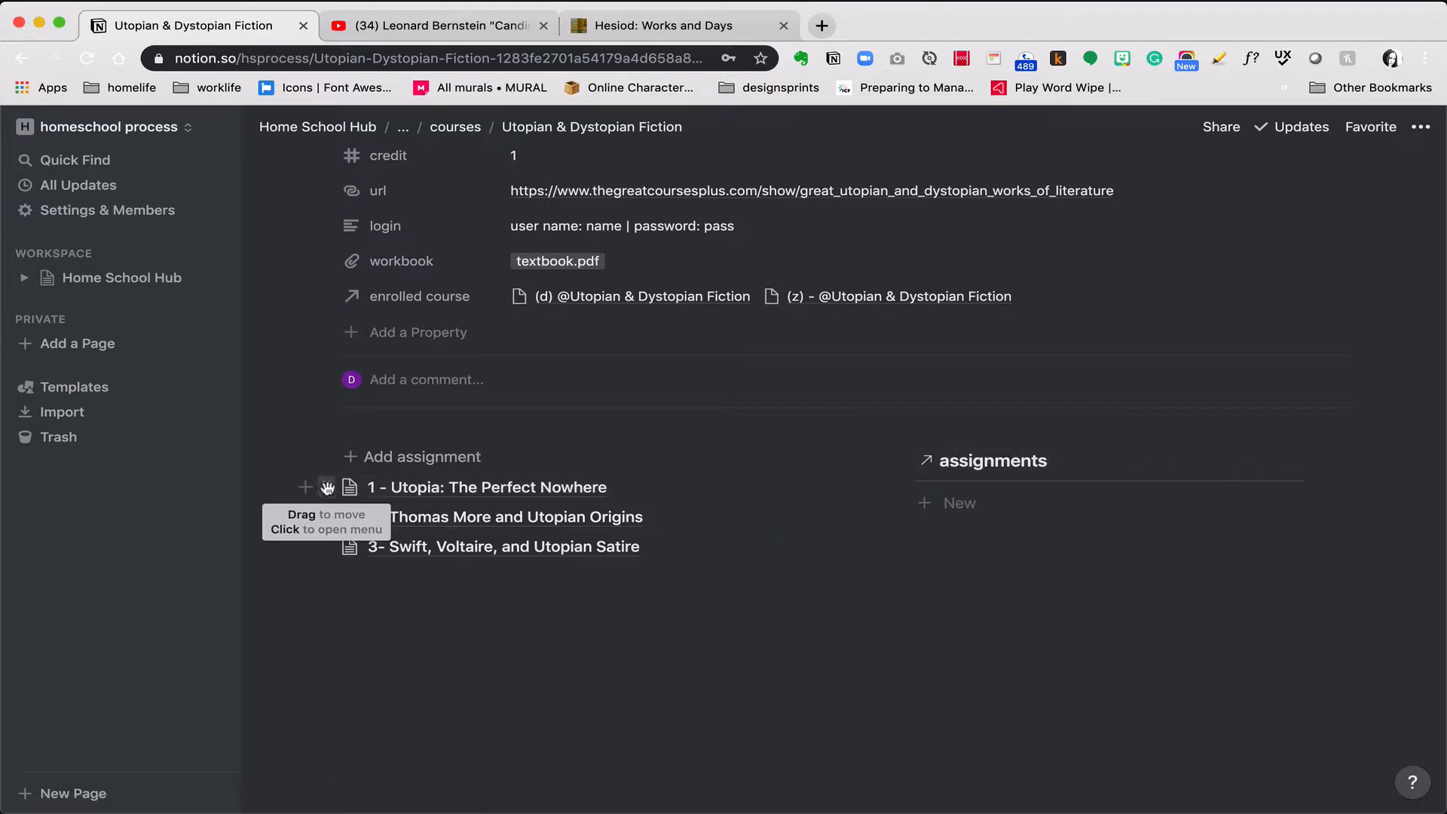
left_click(327, 488)
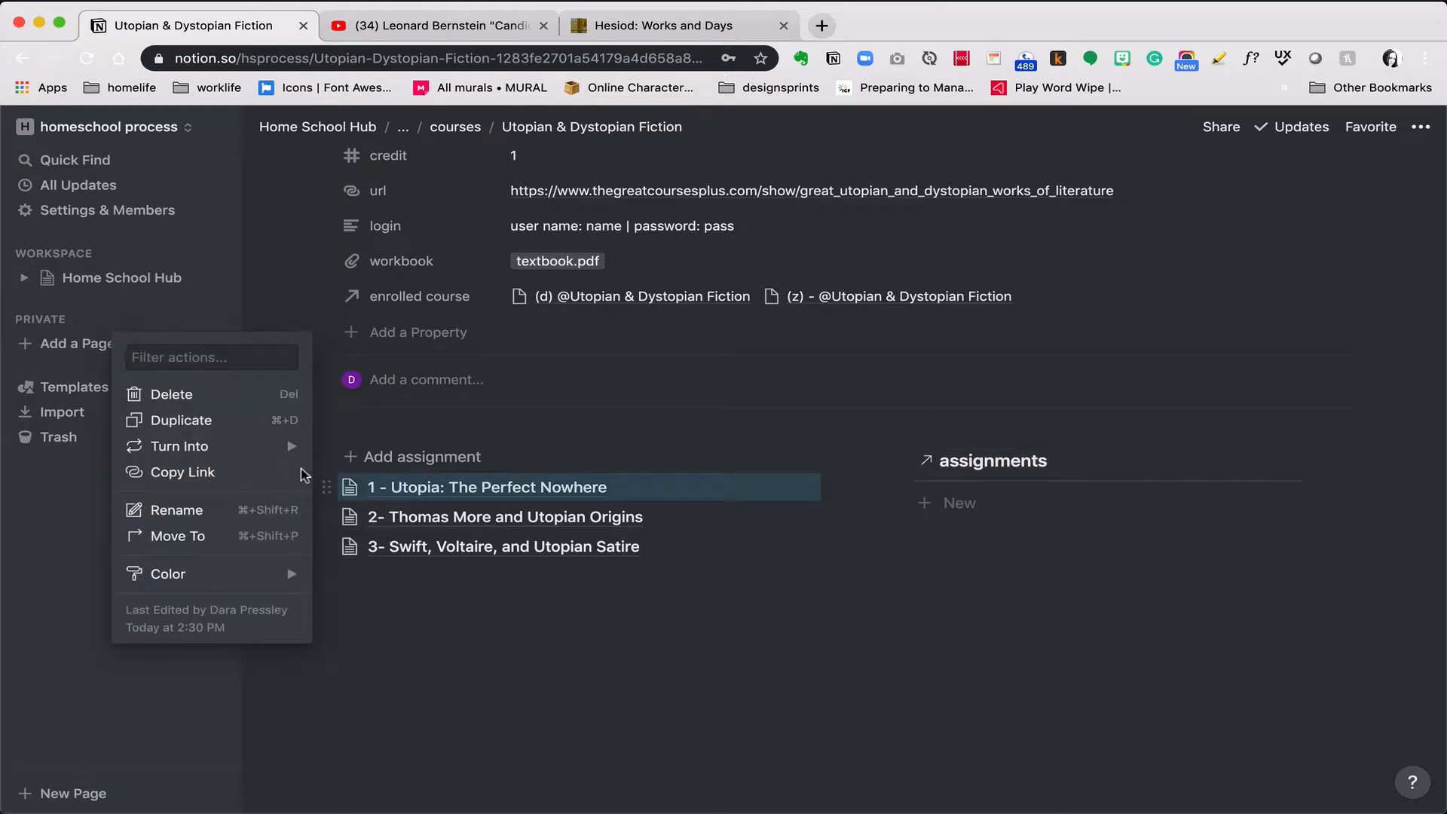
mouse_move(254, 452)
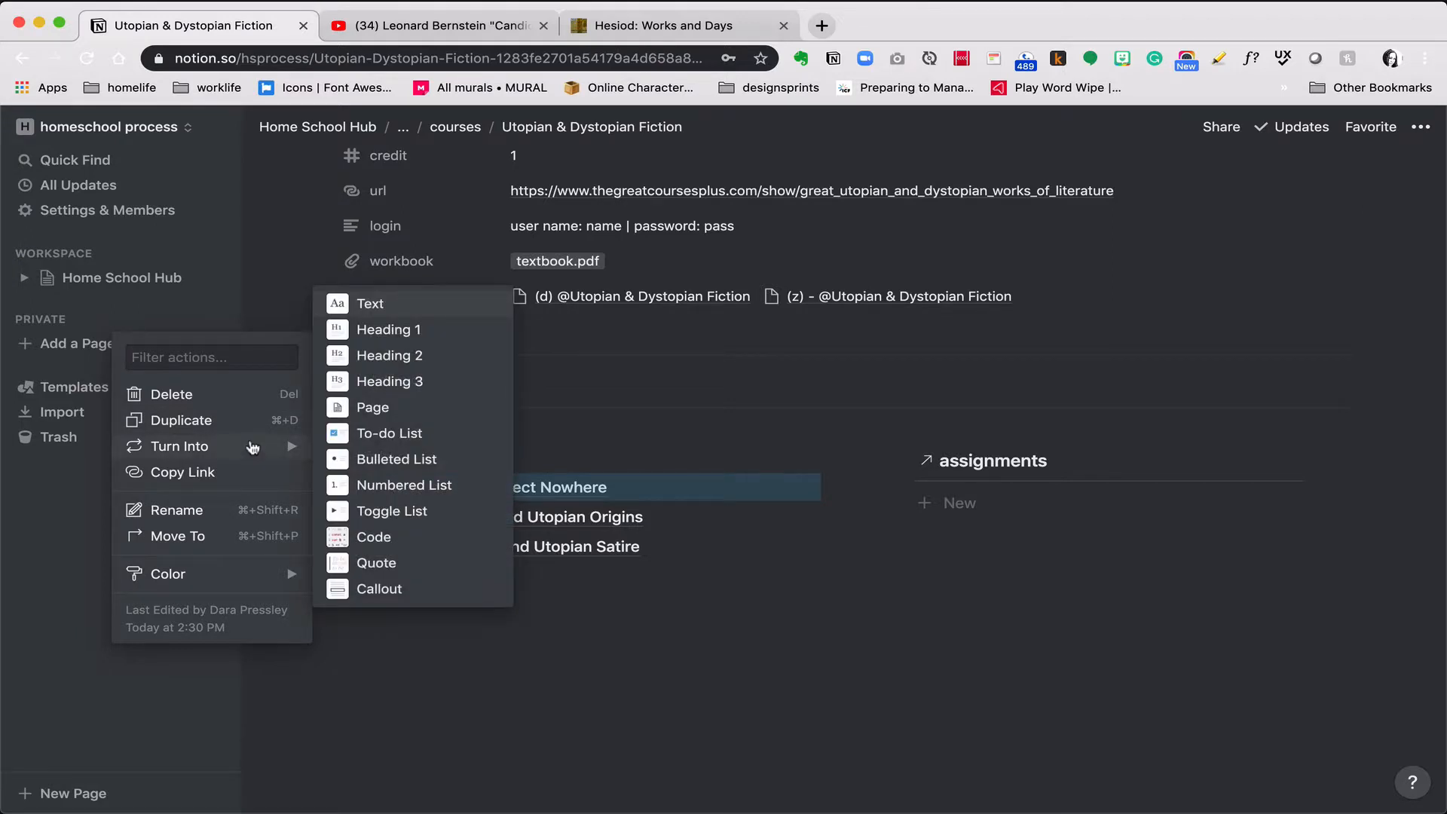
left_click(233, 420)
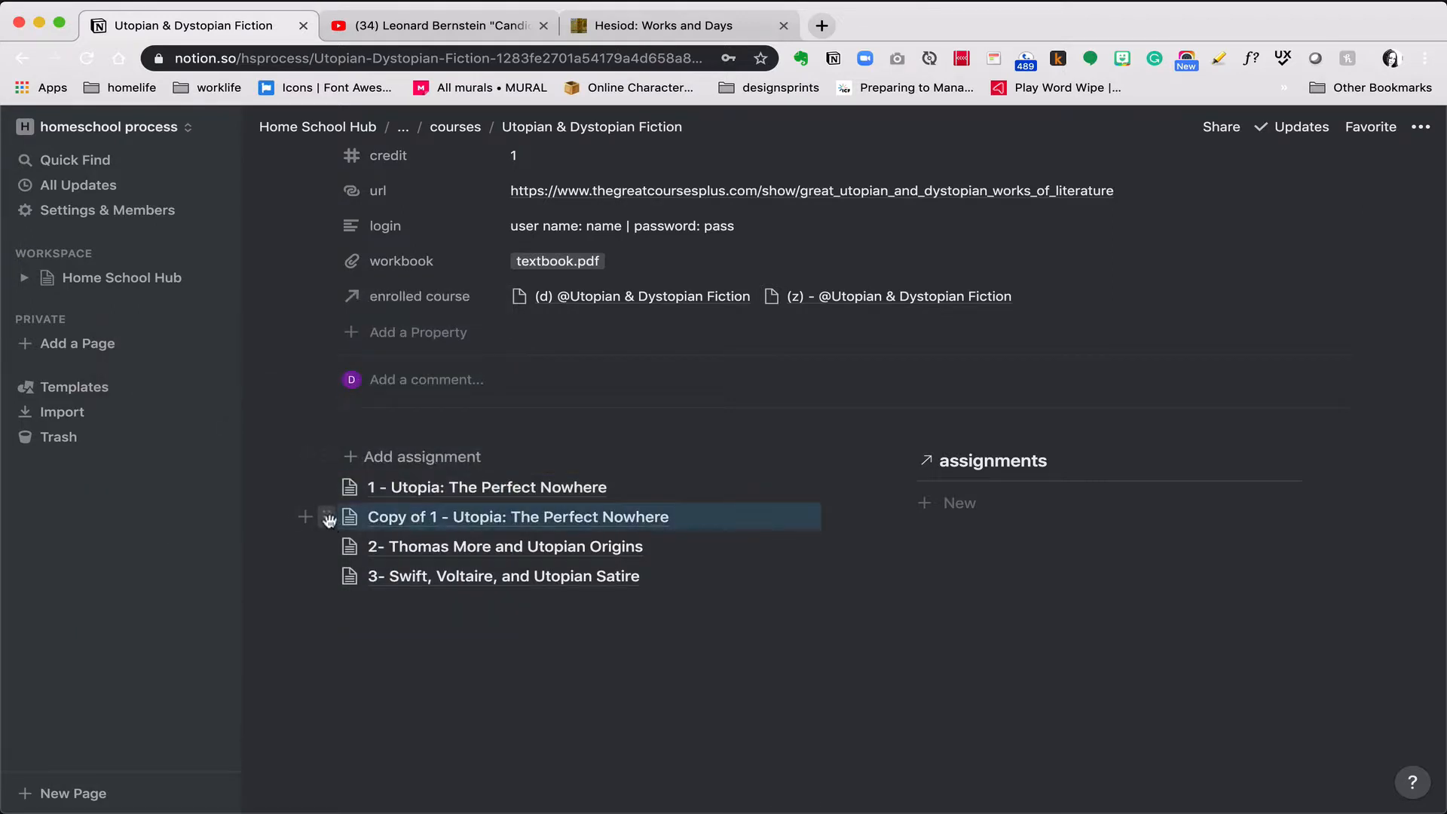
left_click_drag(328, 519, 946, 503)
Remove "Copy of" from the new duplicate's title and set its Status to Next Up
left_click(973, 505)
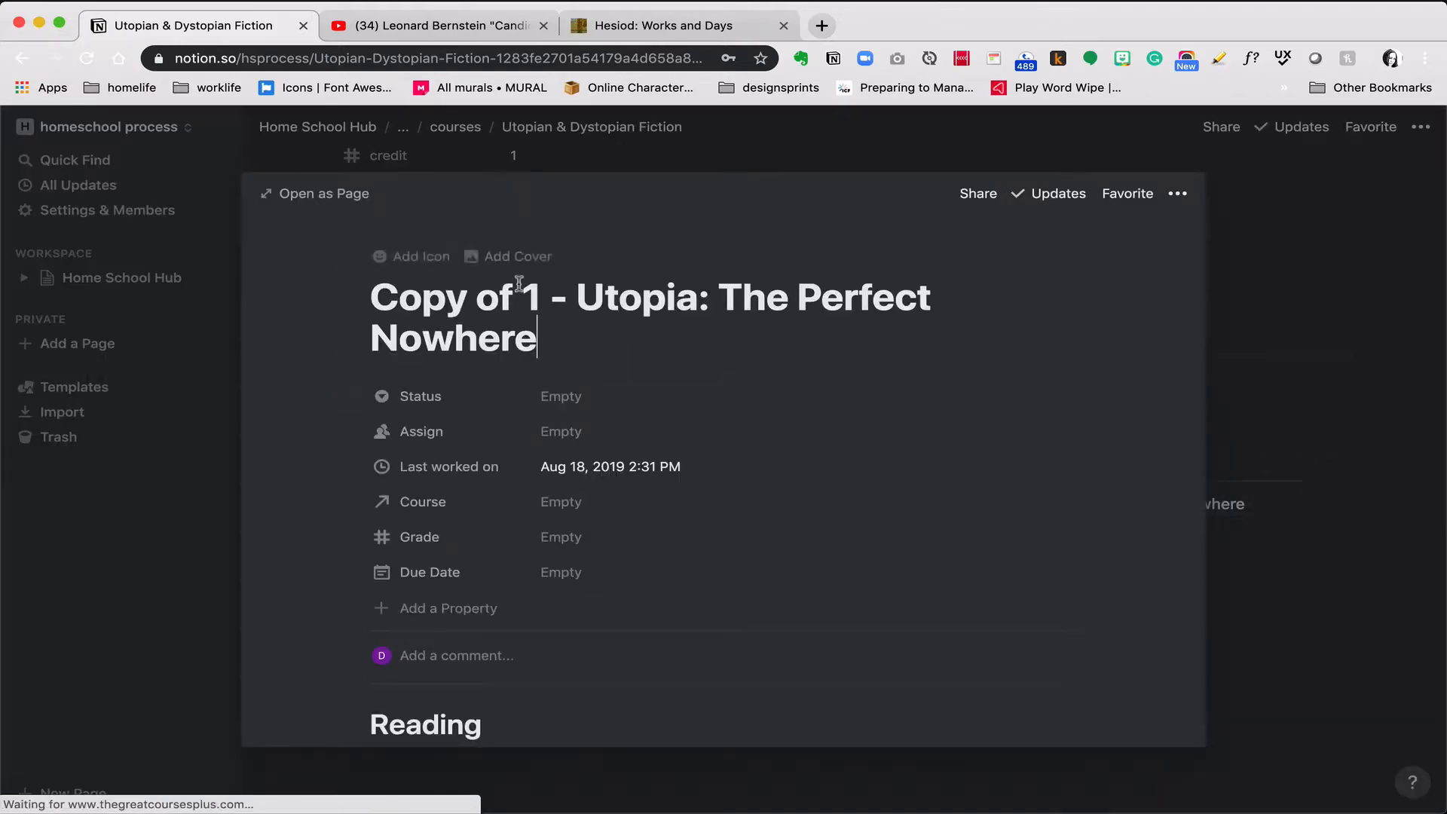
left_click_drag(519, 283, 371, 294)
key("BackSpace")
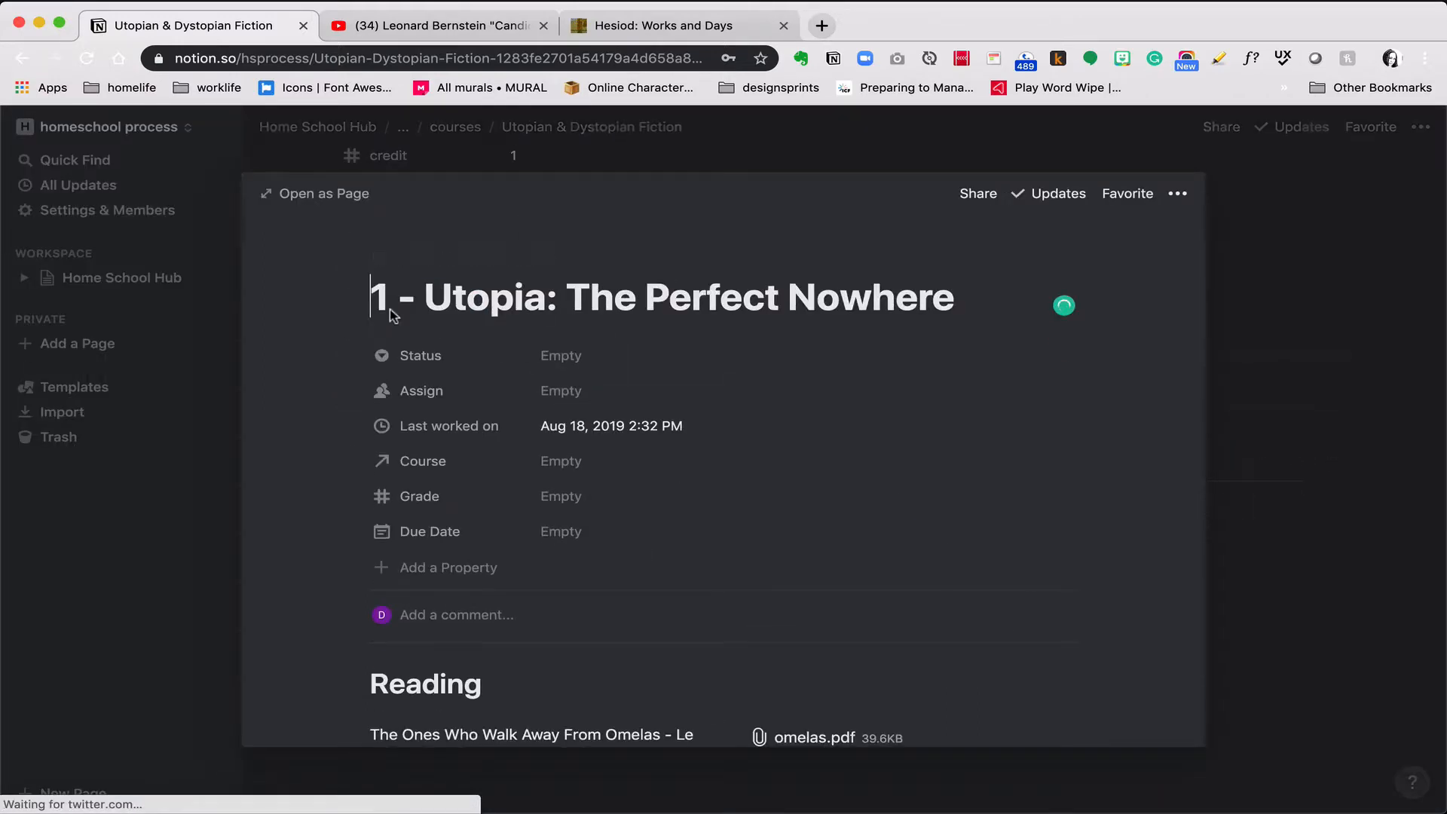
left_click(558, 356)
left_click(580, 413)
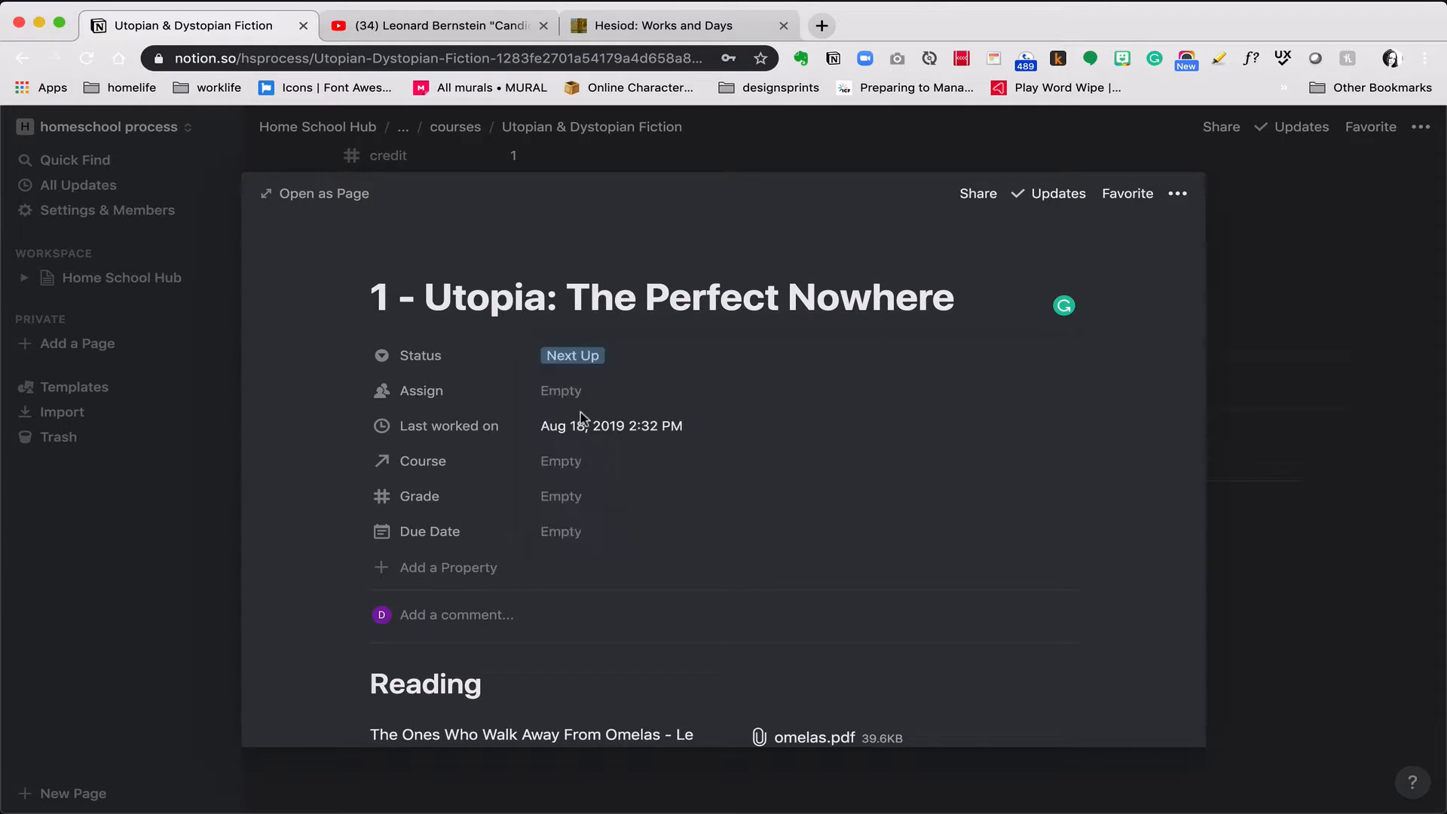
Assign the "1 - Utopia: The Perfect Nowhere" duplicate to the (z) student
left_click(571, 397)
left_click(588, 500)
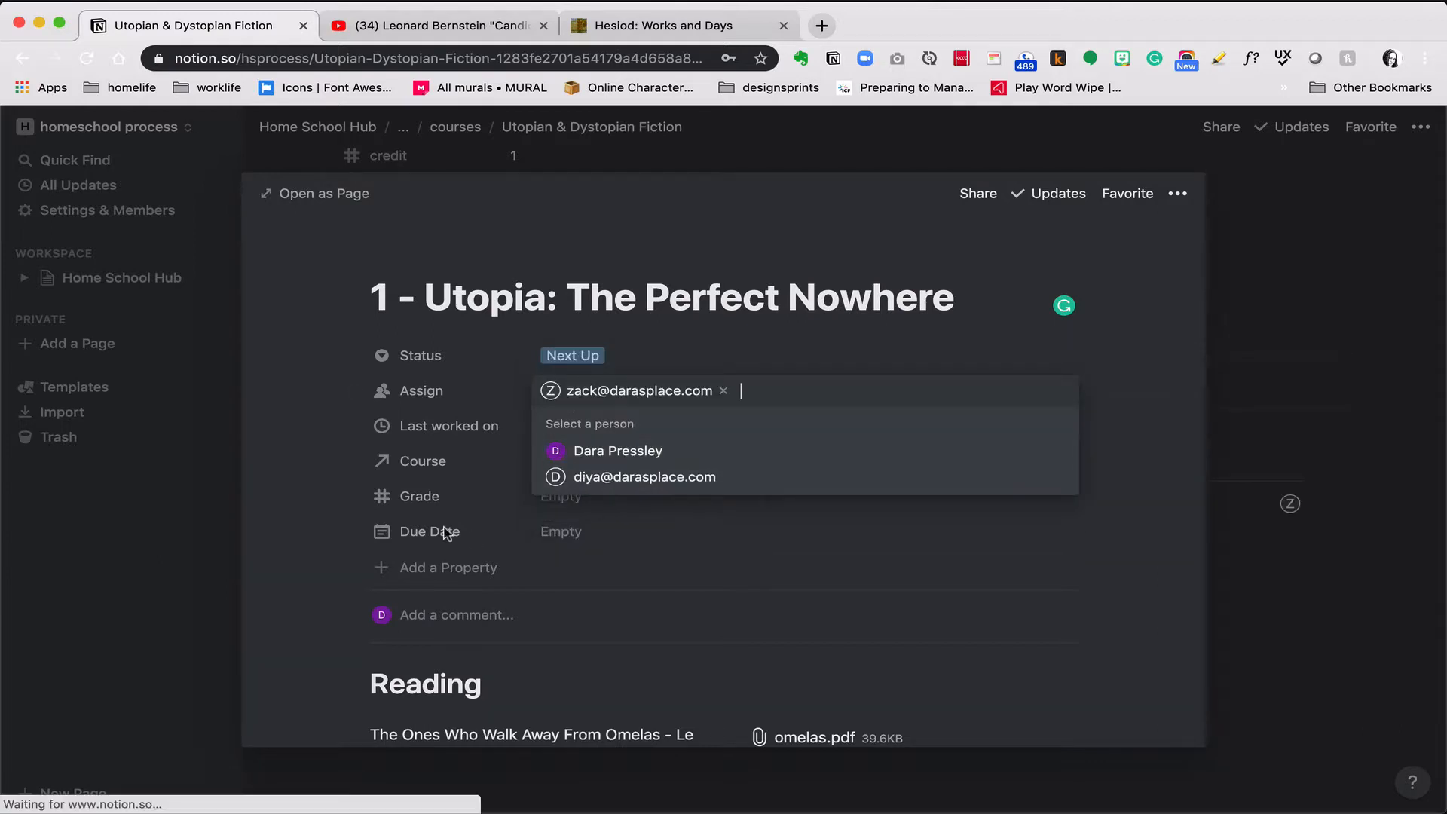
left_click(363, 514)
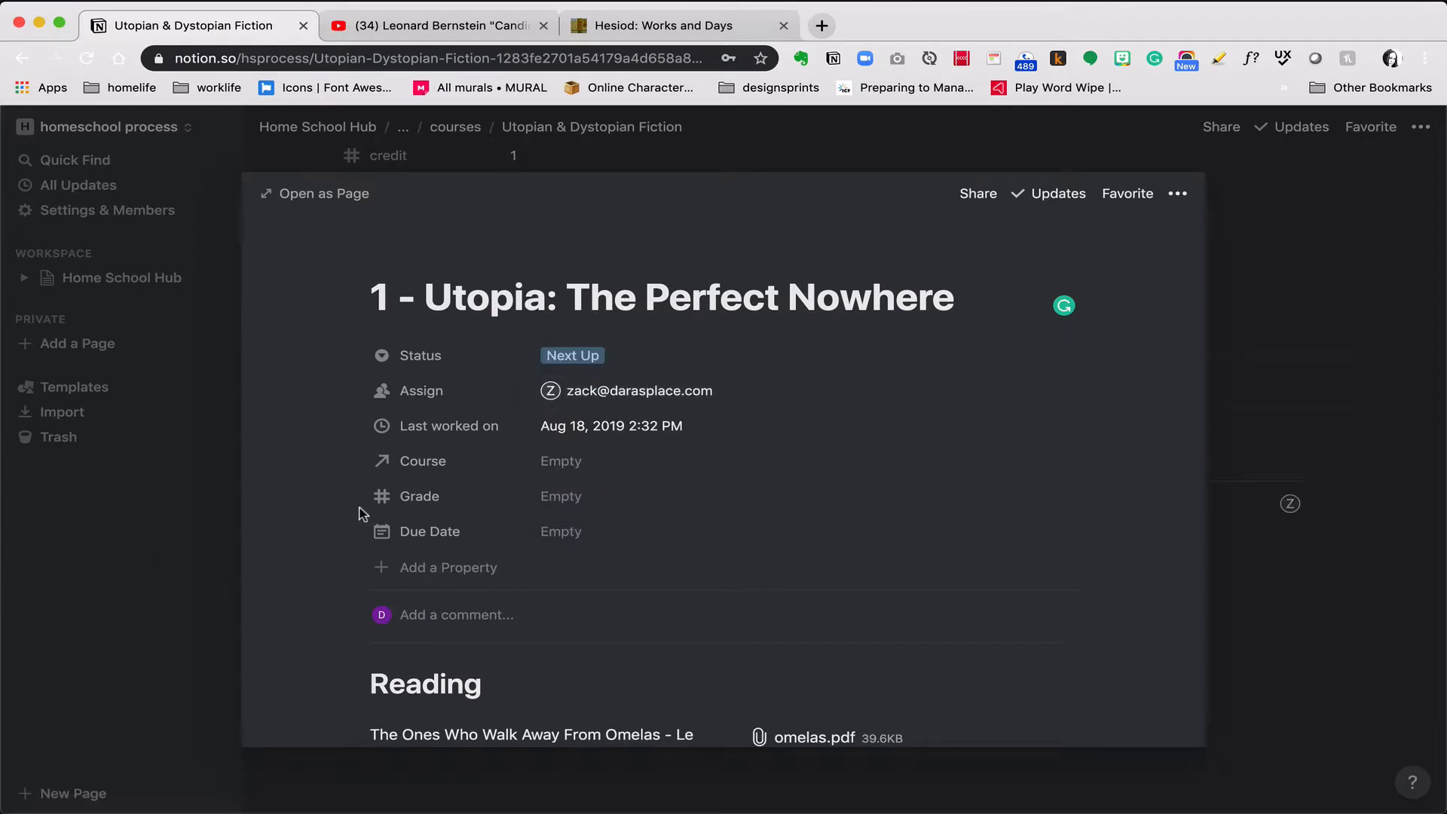
left_click(584, 459)
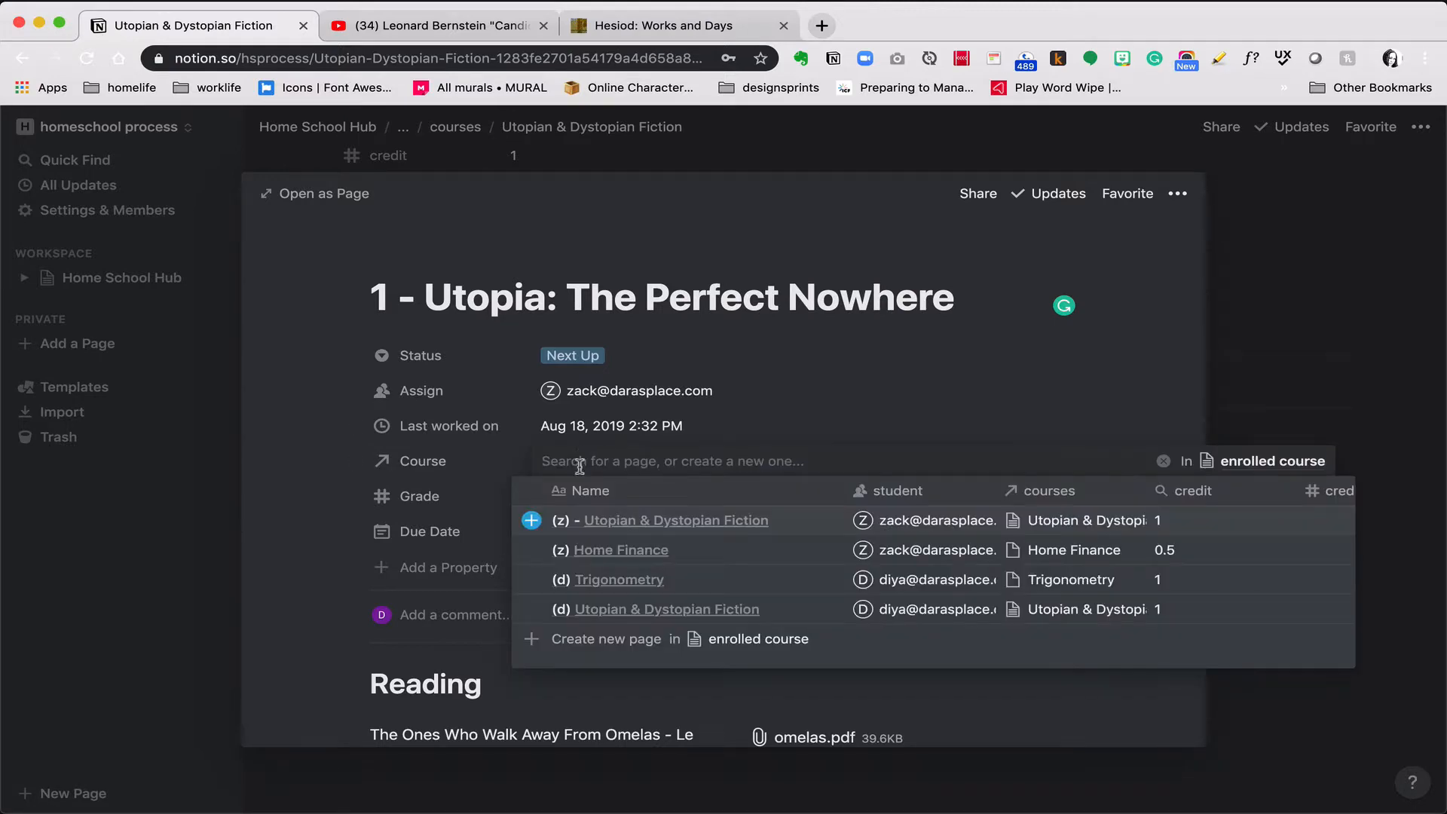
left_click(343, 566)
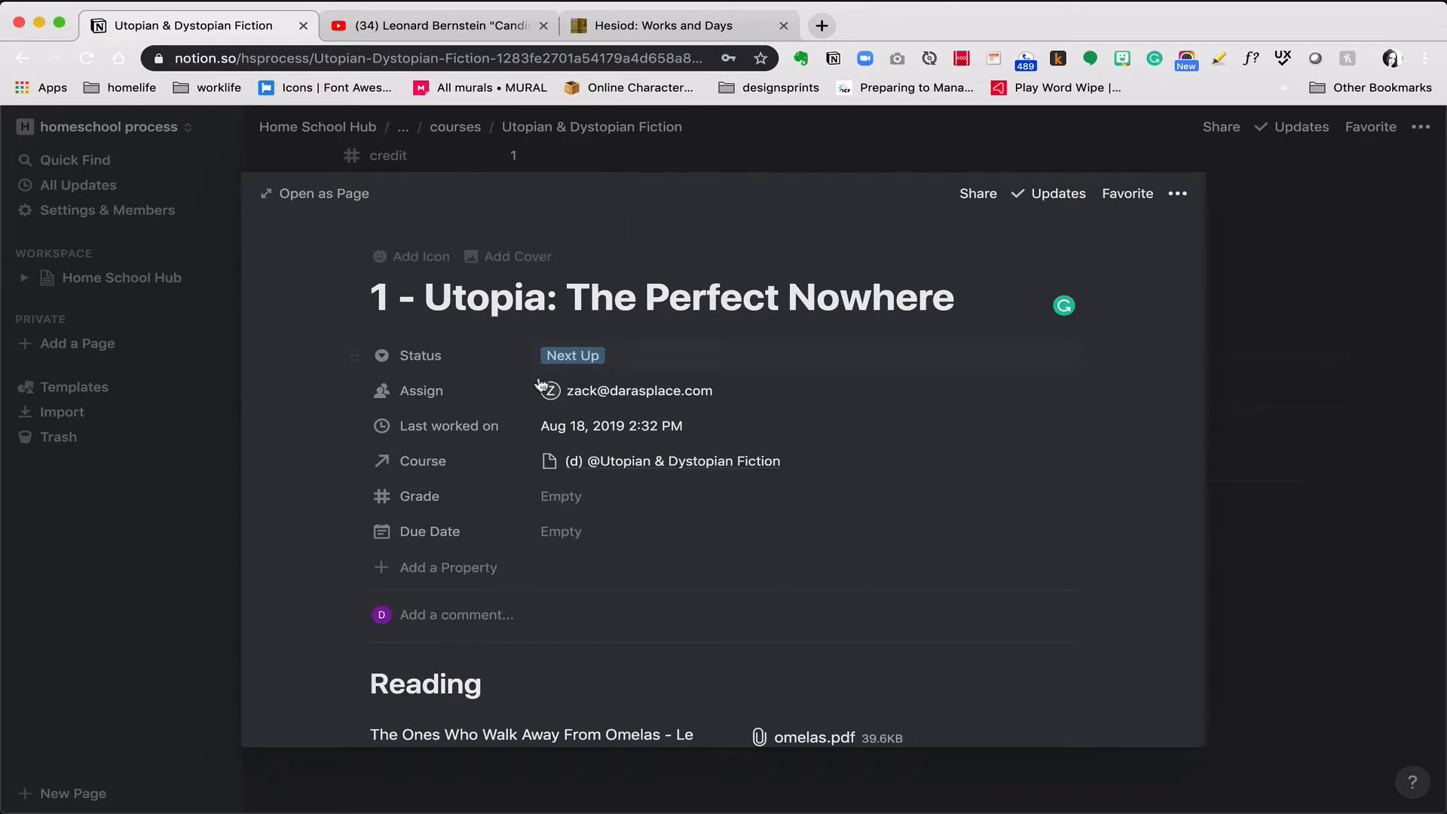
left_click(549, 461)
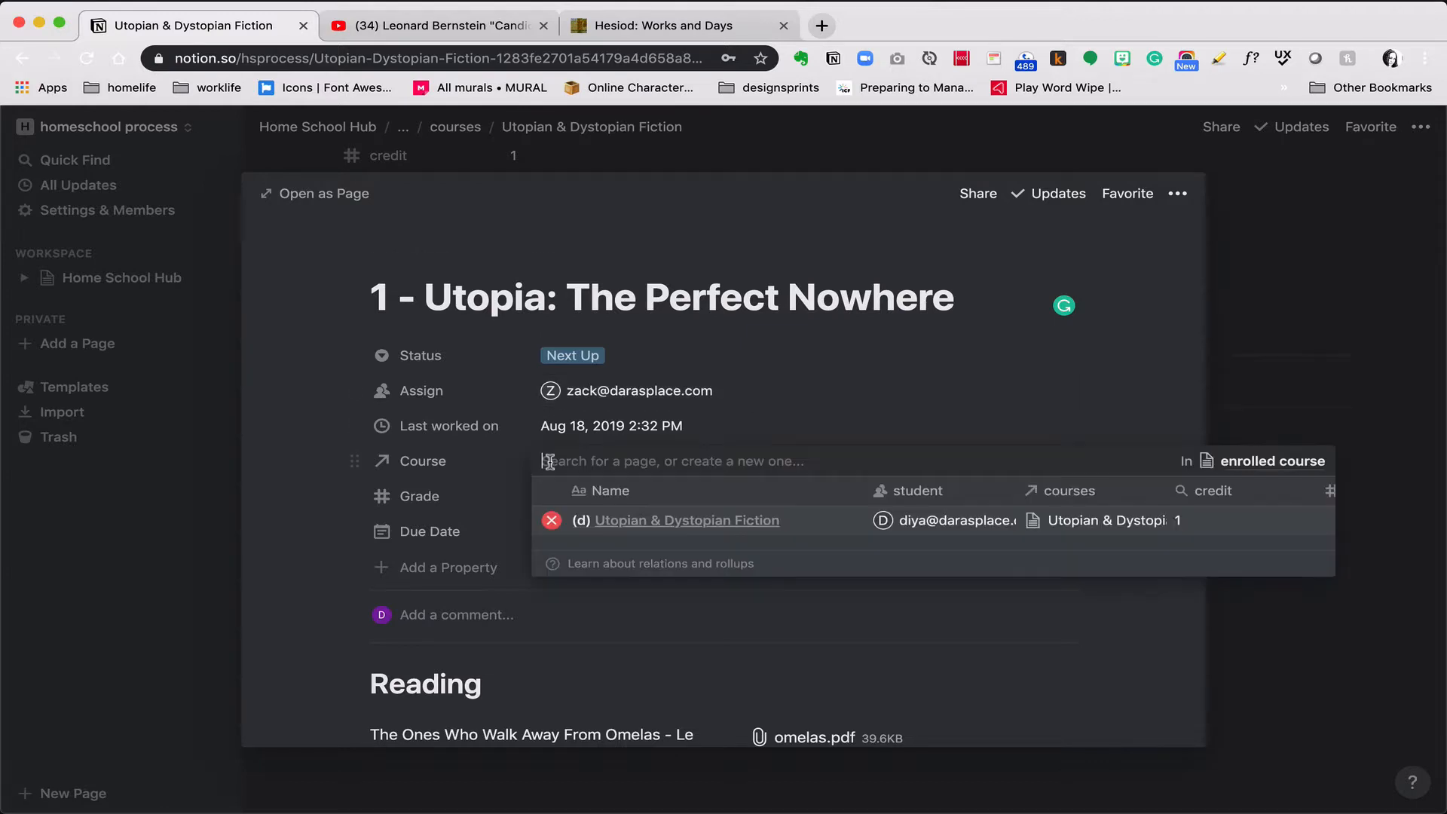
left_click(551, 521)
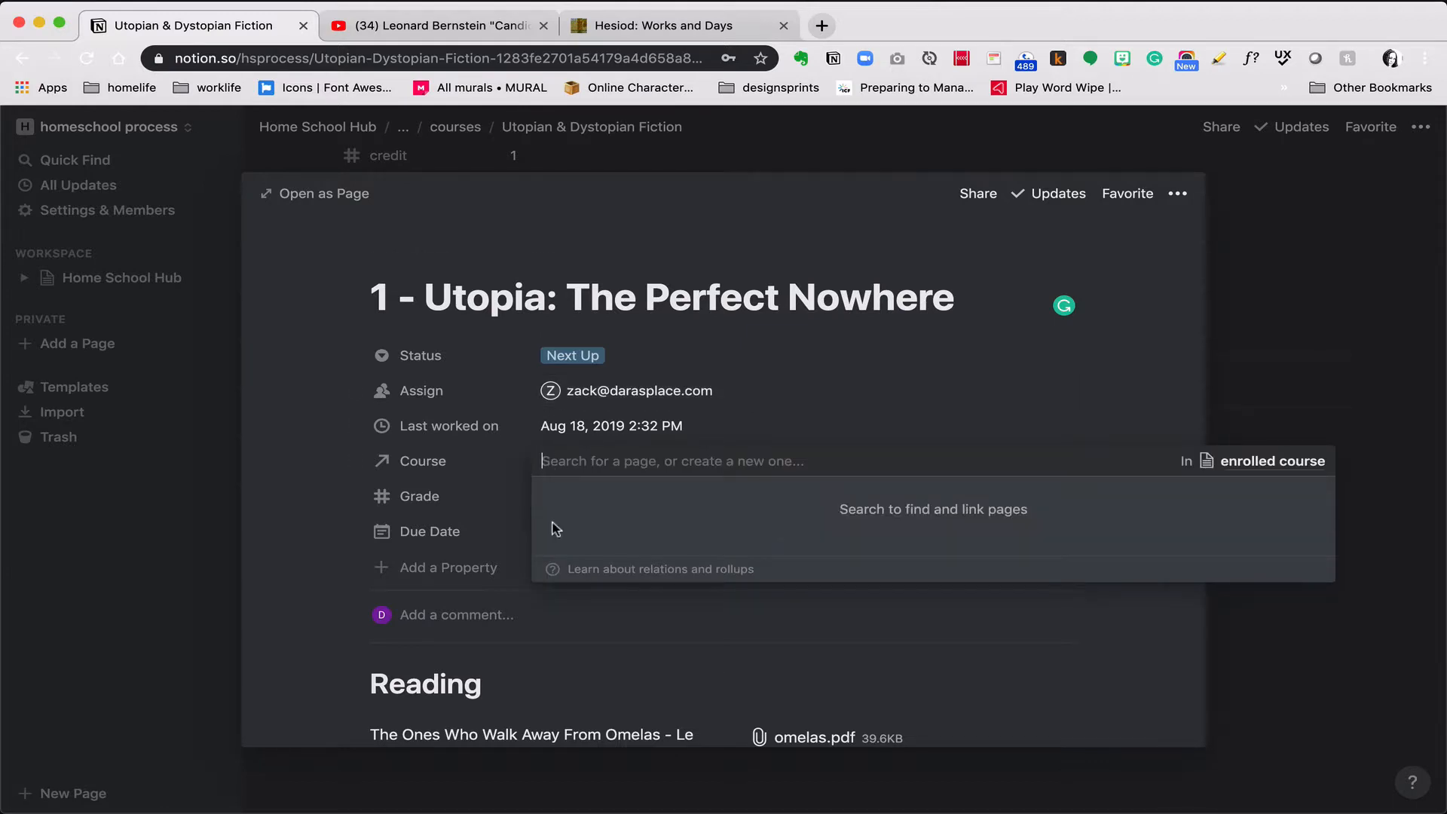
Relate the assignment's Course to the (z) Utopian & Dystopian Fiction enrollment and close the assignment
left_click(556, 461)
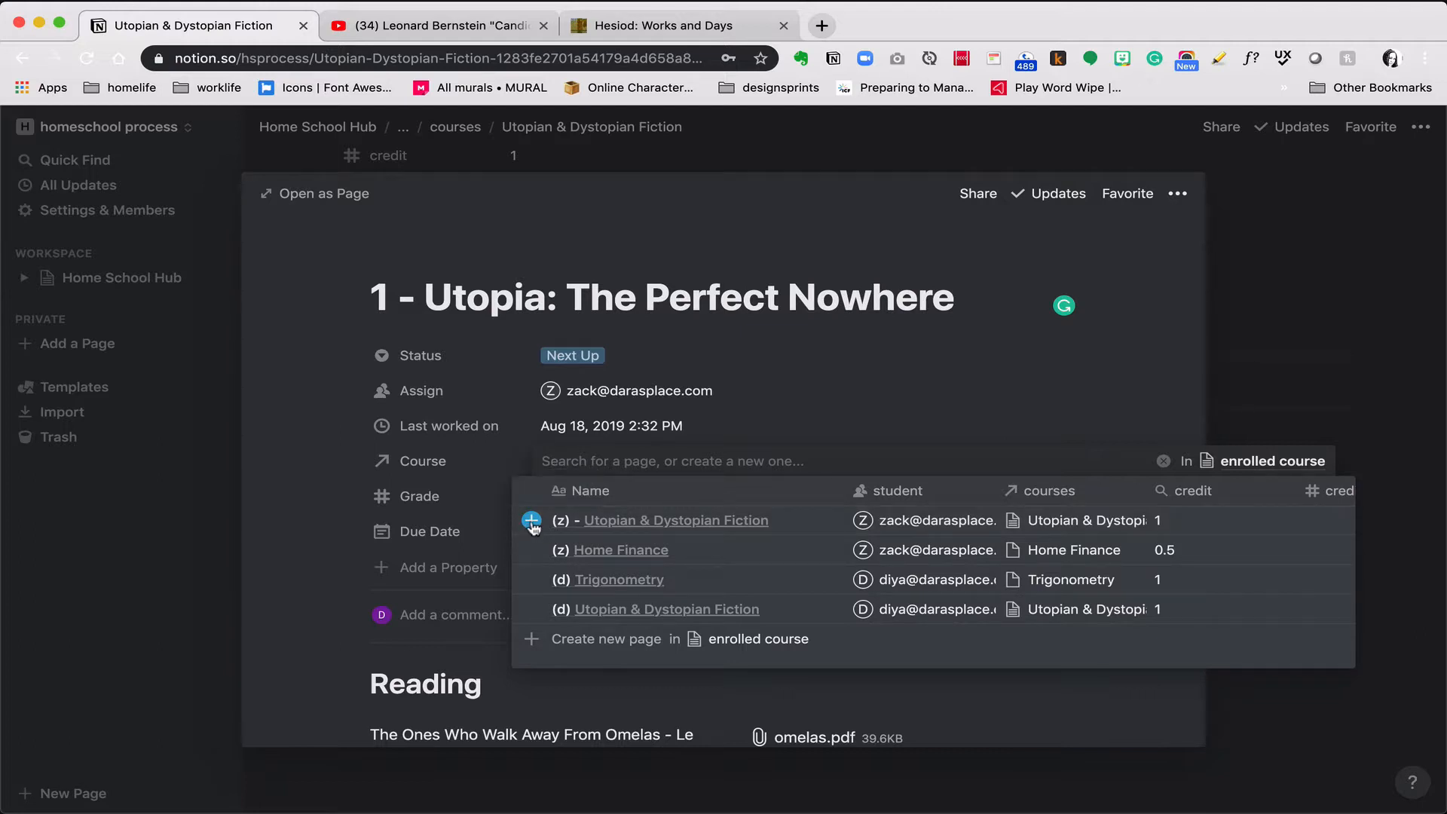
left_click(347, 496)
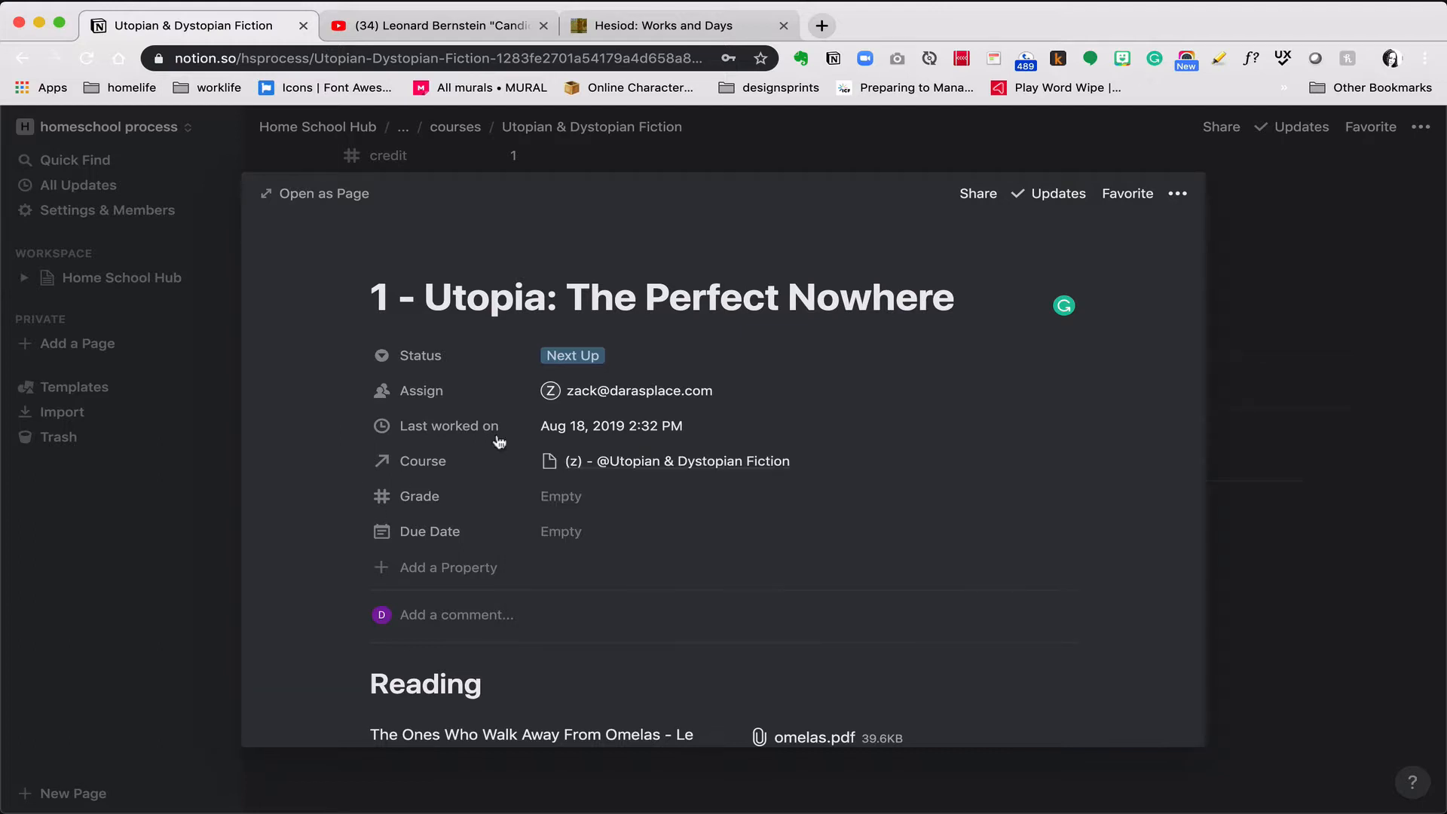
left_click(675, 150)
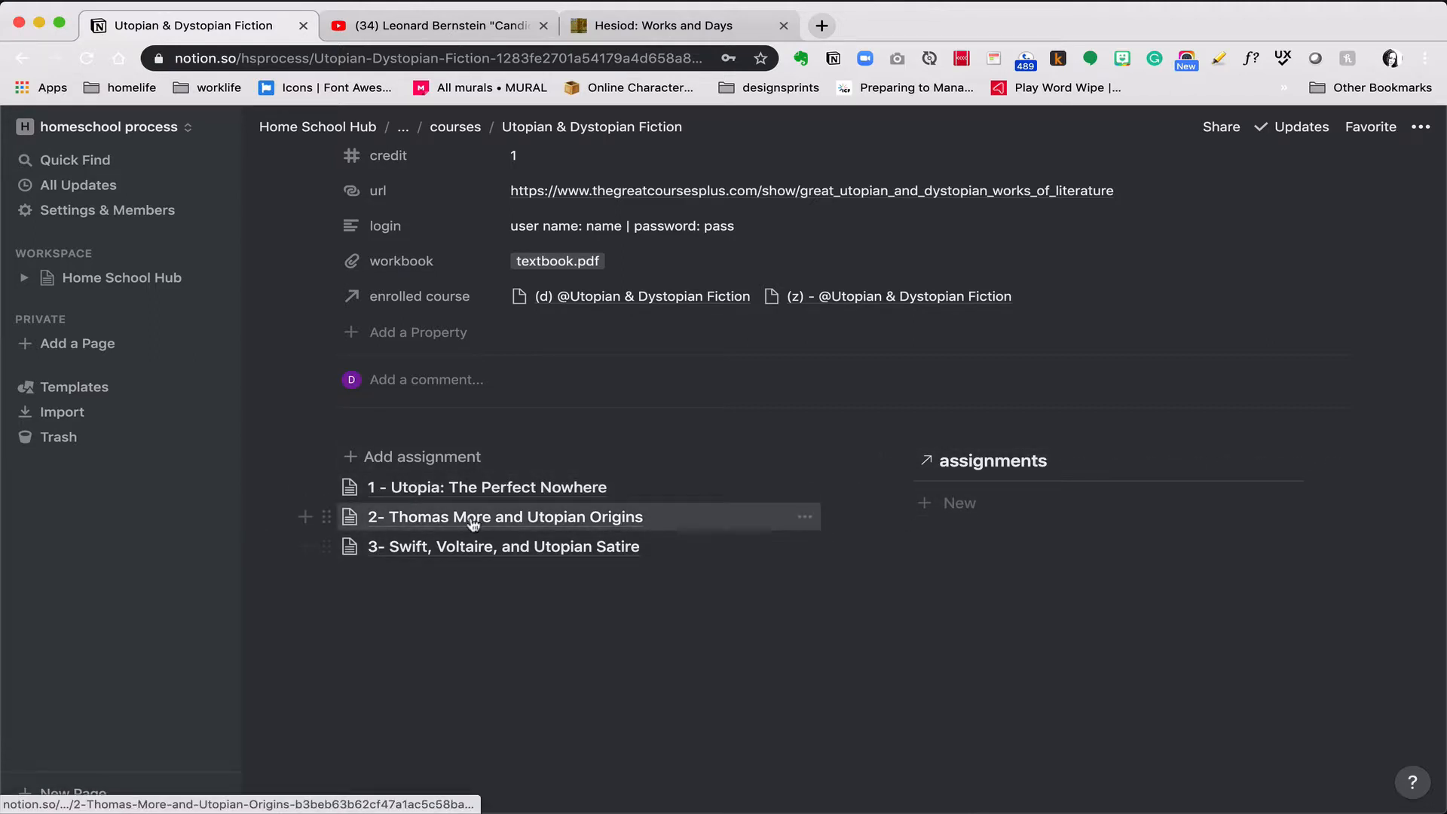
Duplicate "2- Thomas More and Utopian Origins" and move the copy into the linked assignments list
left_click(330, 517)
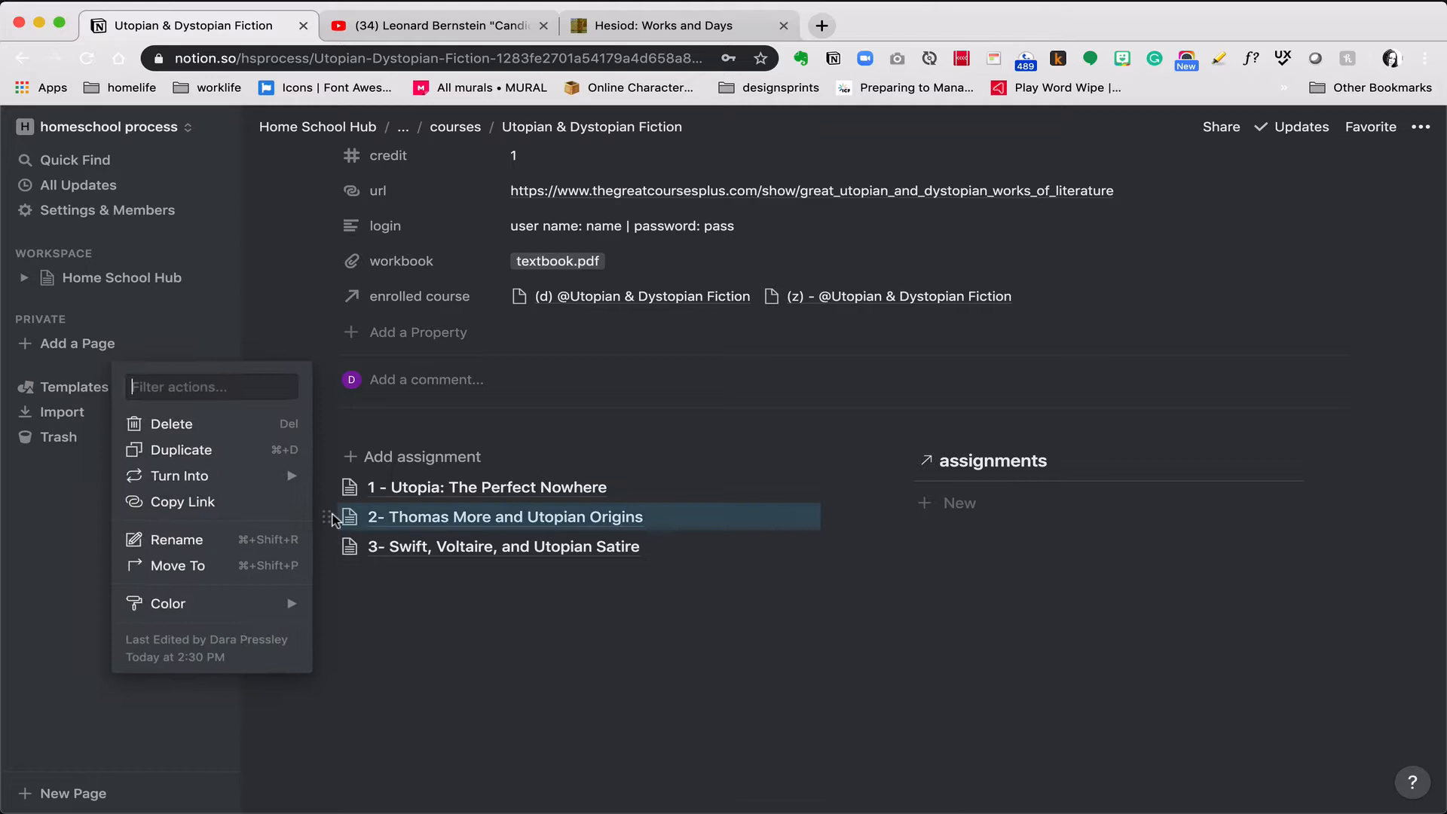
left_click(255, 453)
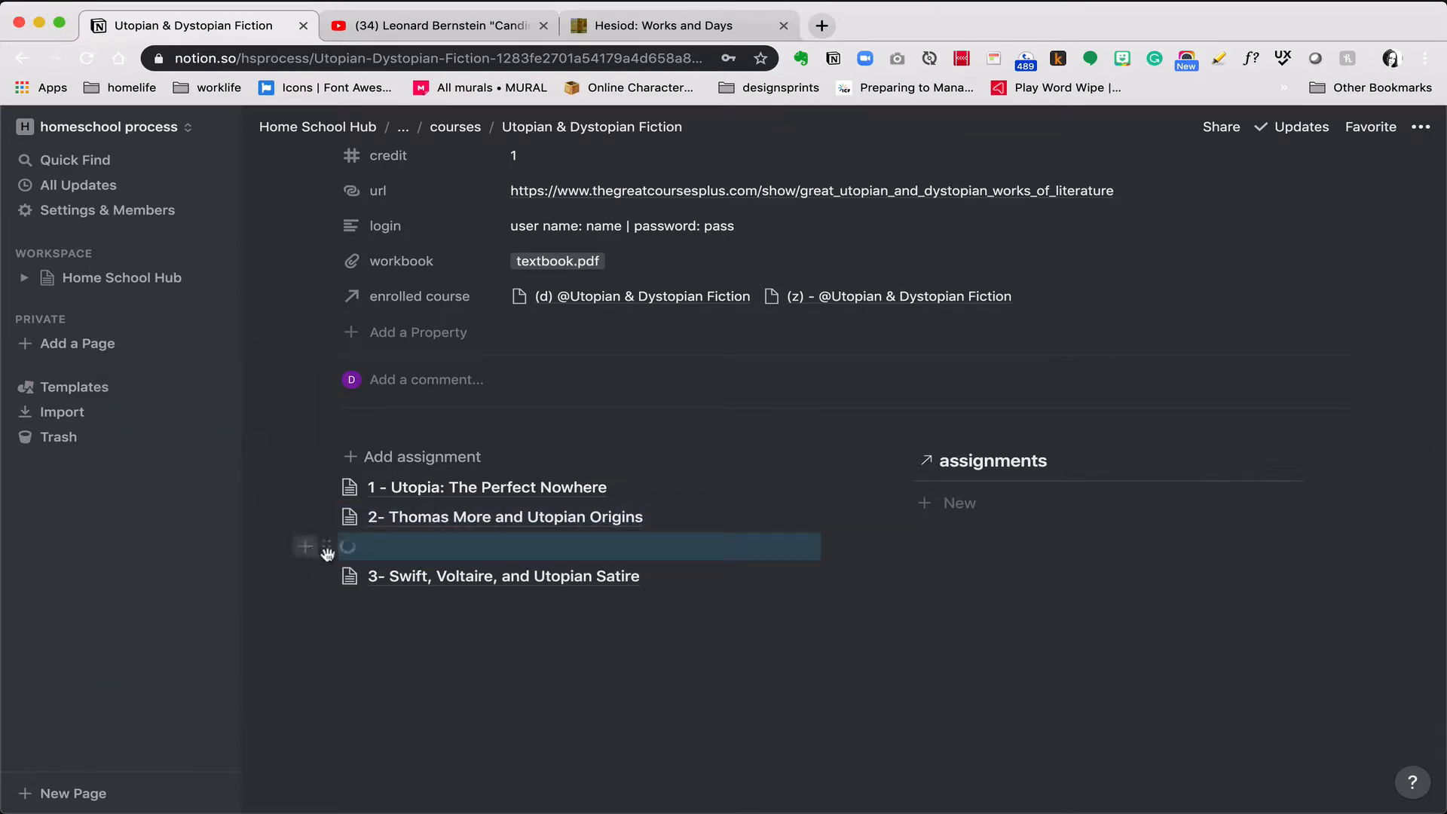
left_click_drag(330, 553, 964, 499)
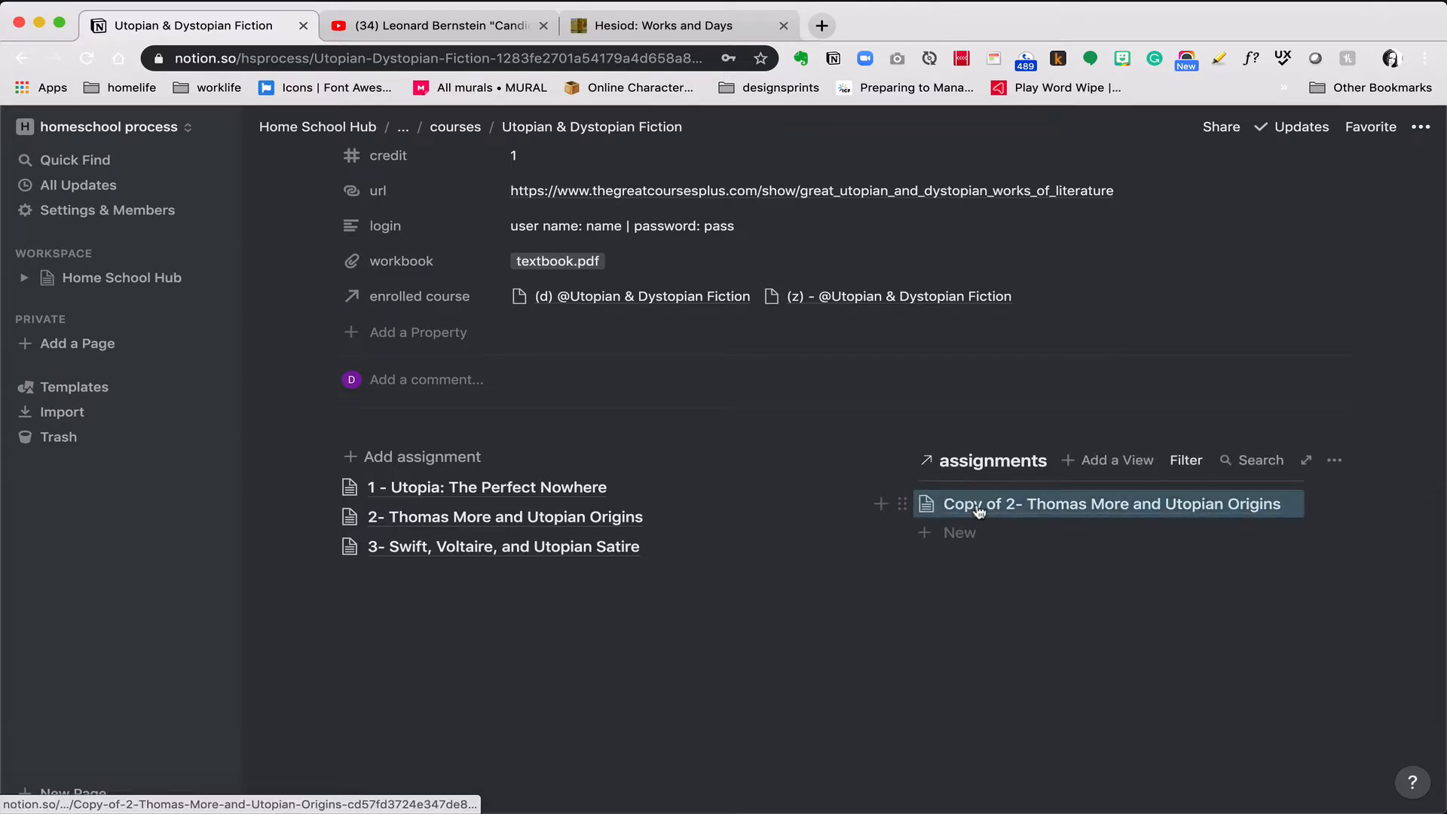
Open the copied assignment in the linked list and remove "Copy of" from its title, leaving Status unset
left_click(976, 504)
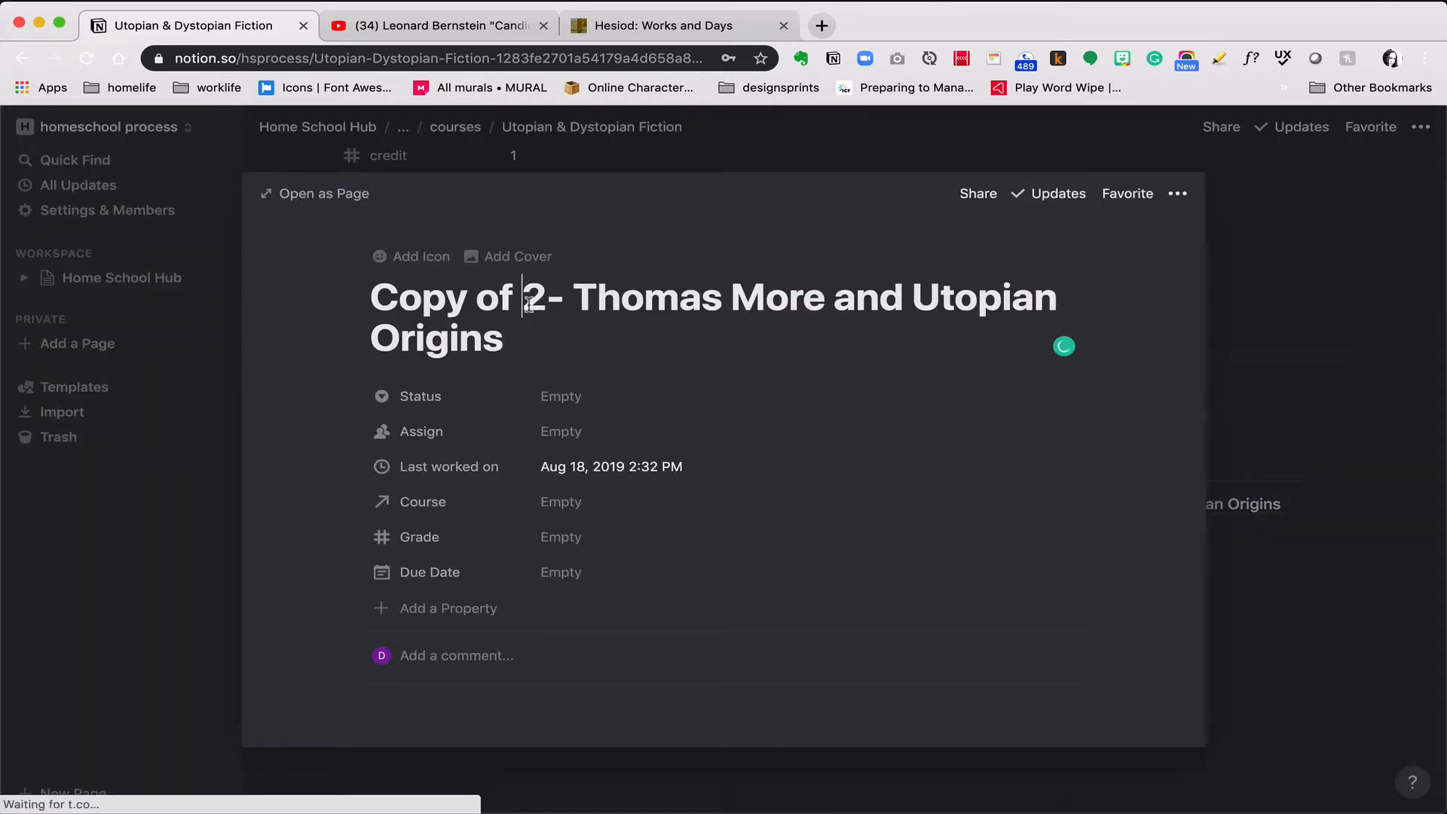
left_click_drag(523, 297, 370, 302)
key("BackSpace")
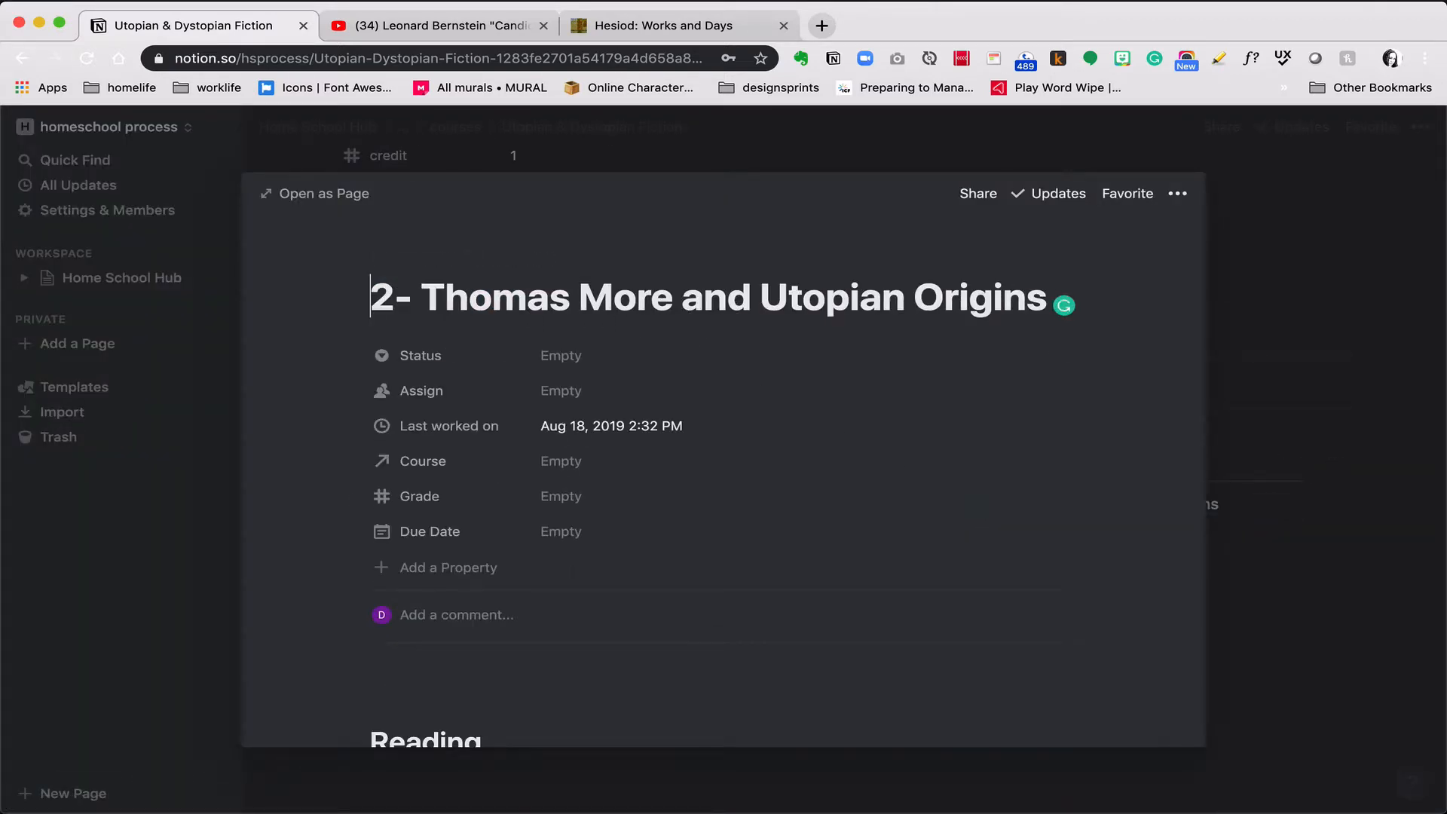
left_click(571, 356)
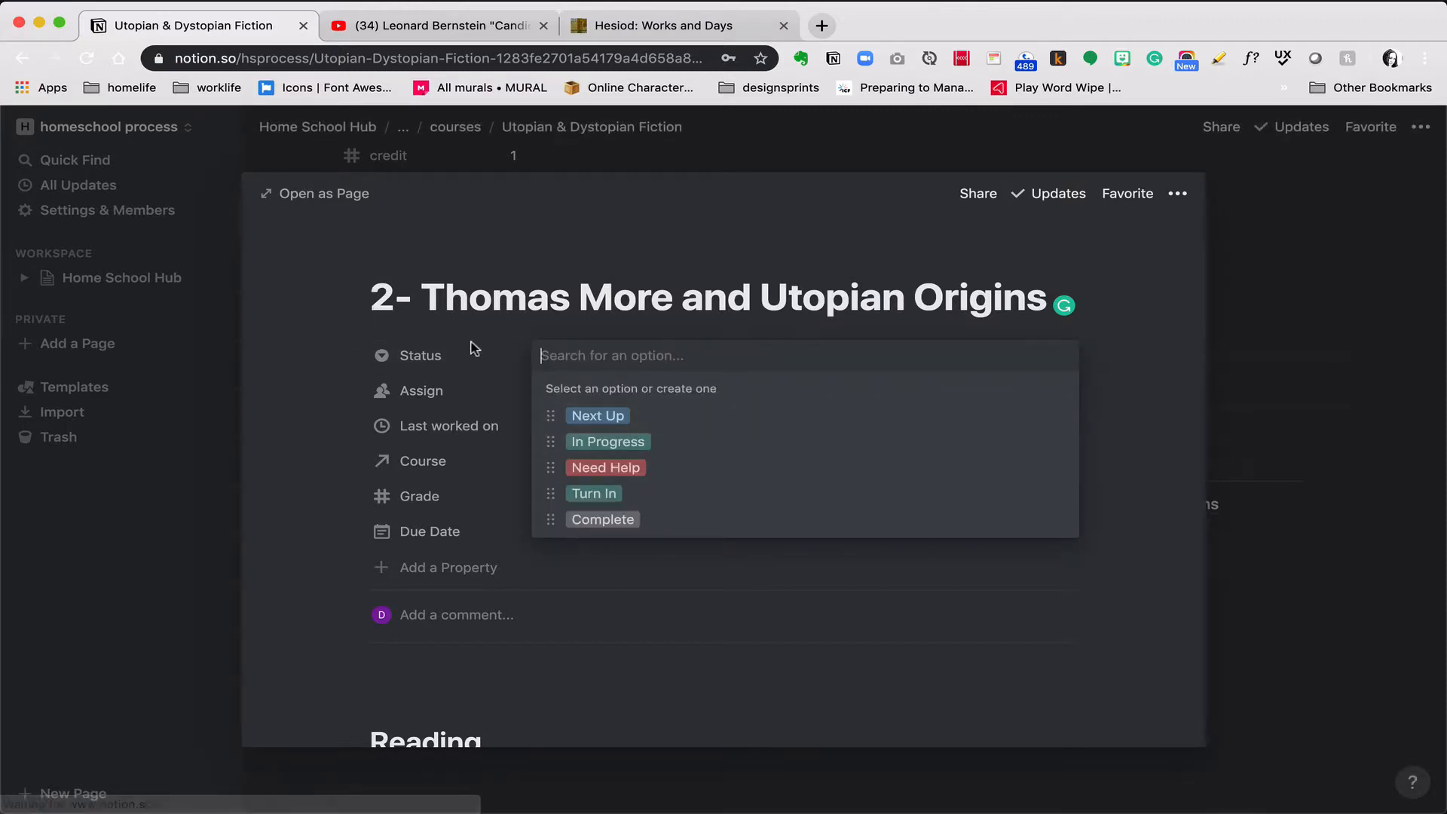
left_click(340, 382)
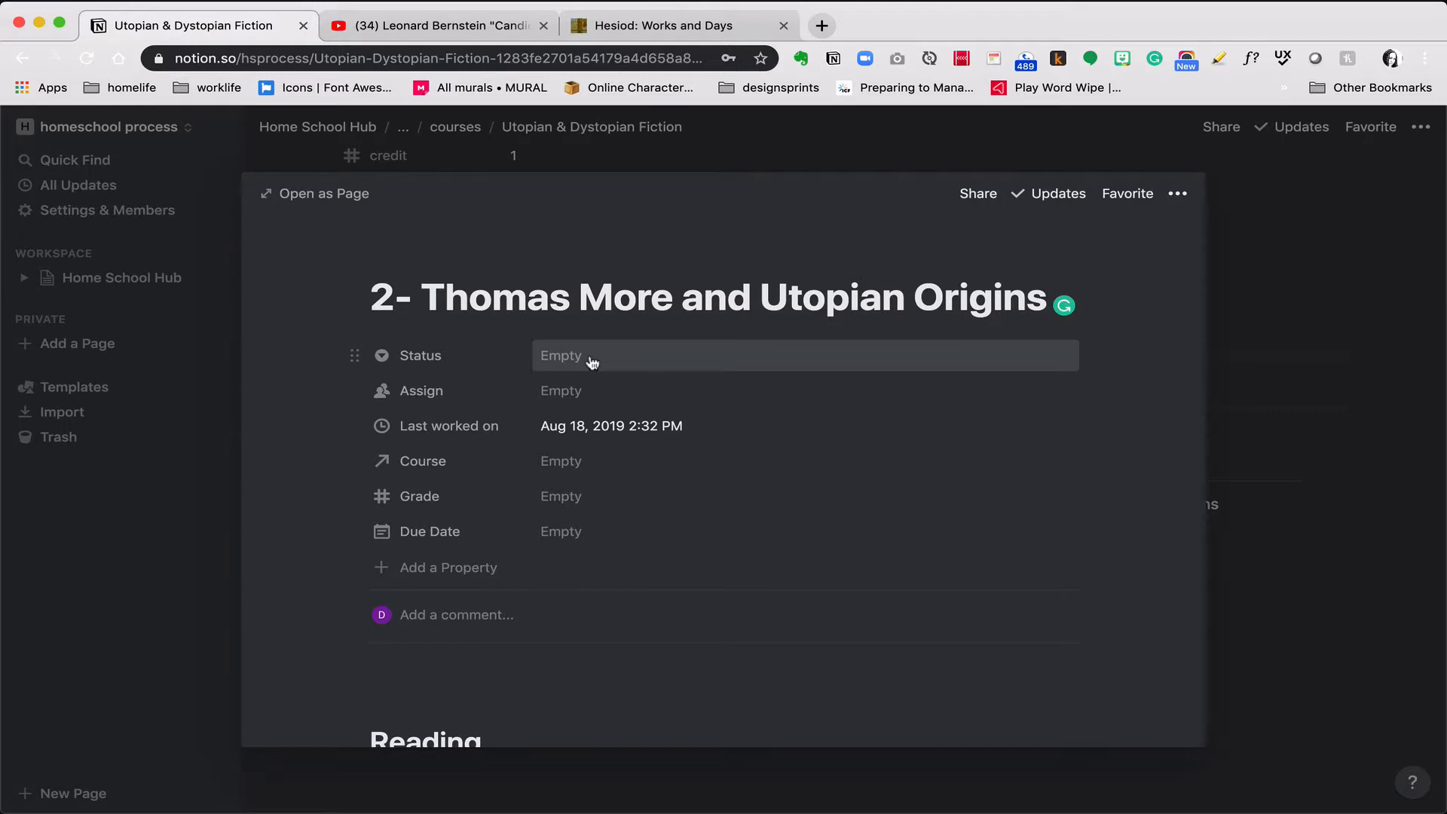
Assign the "2- Thomas More and Utopian Origins" copy to the (d) student and close it
left_click(579, 397)
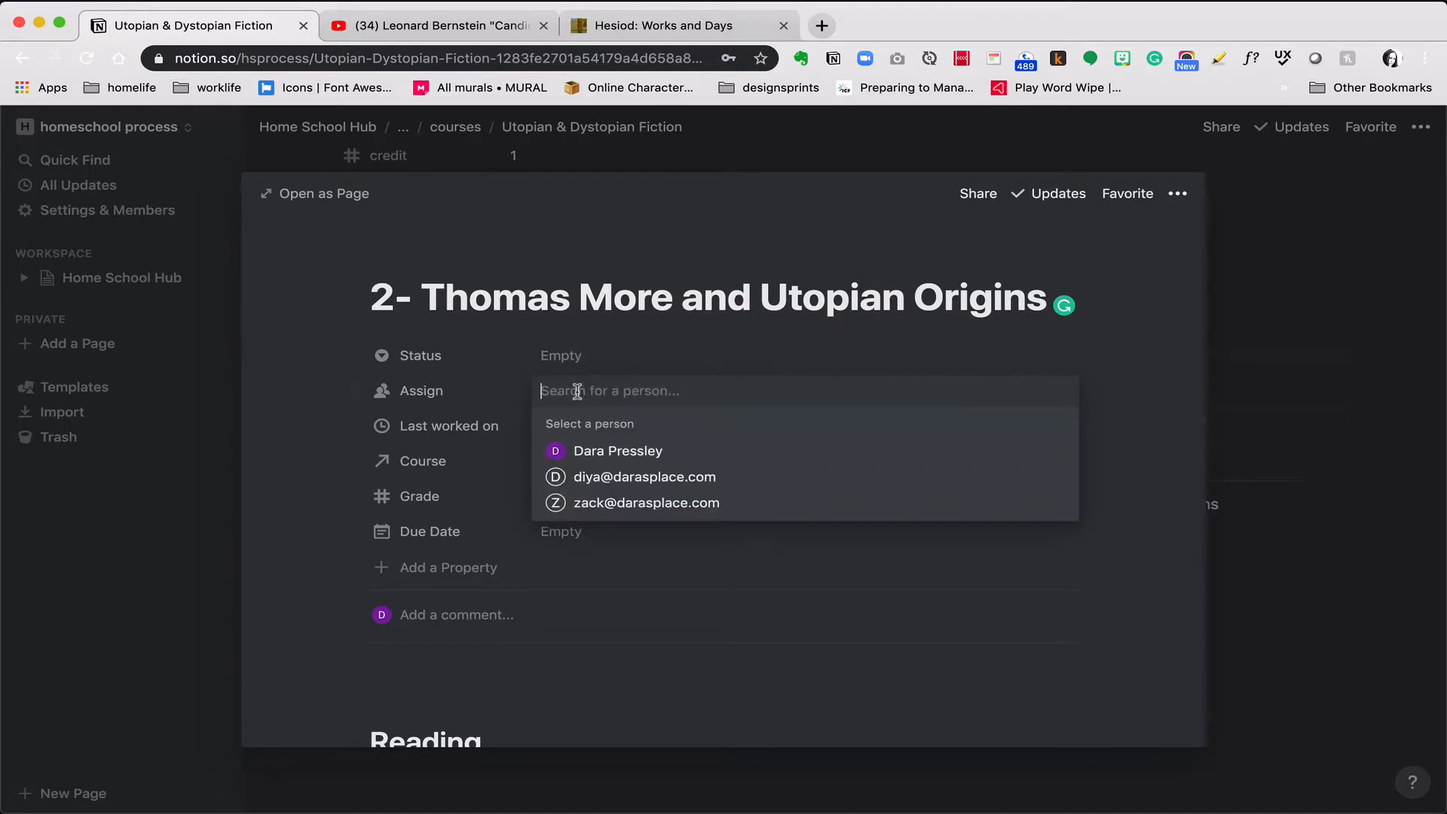
left_click(585, 475)
left_click(319, 517)
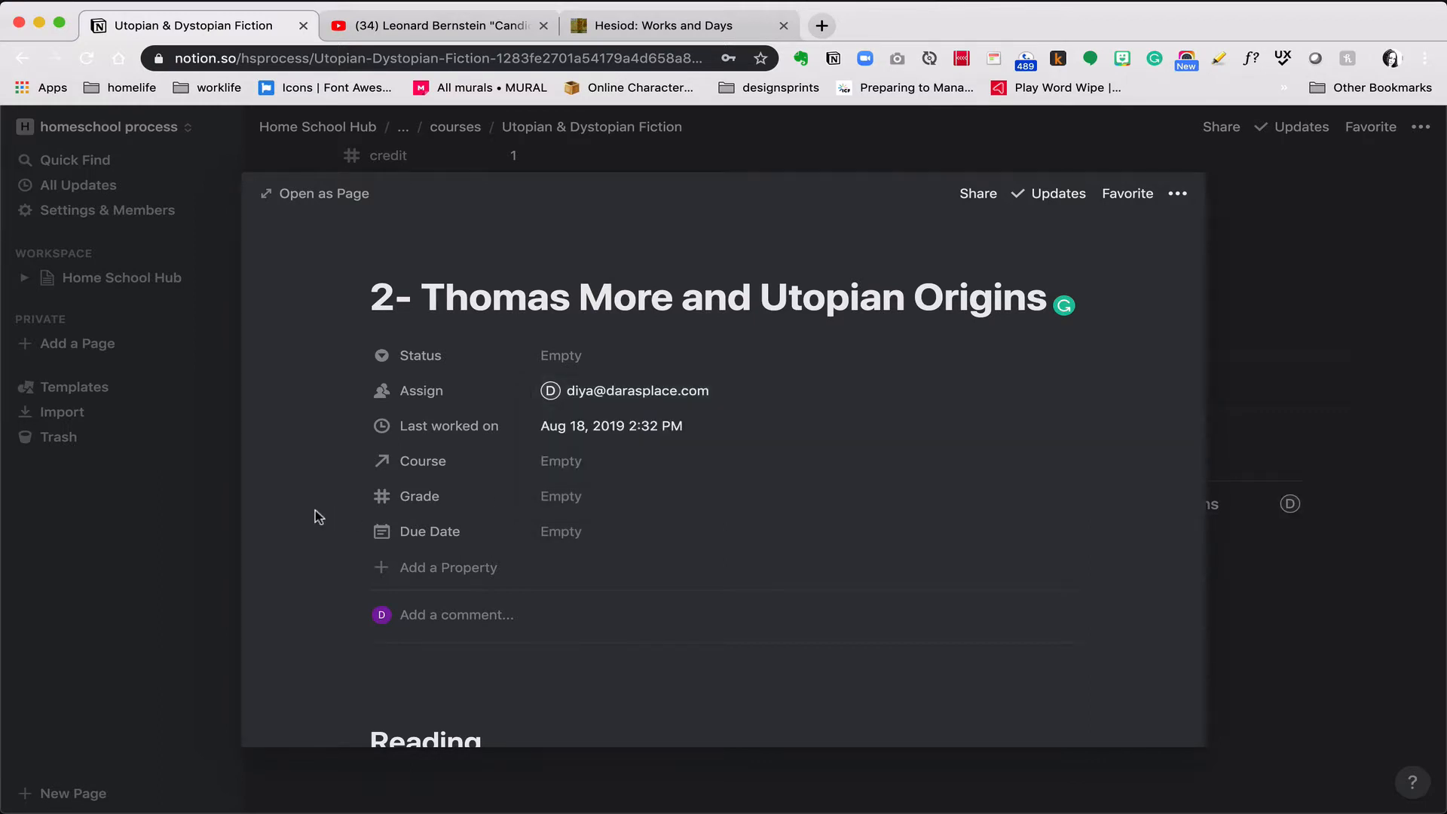
left_click(603, 757)
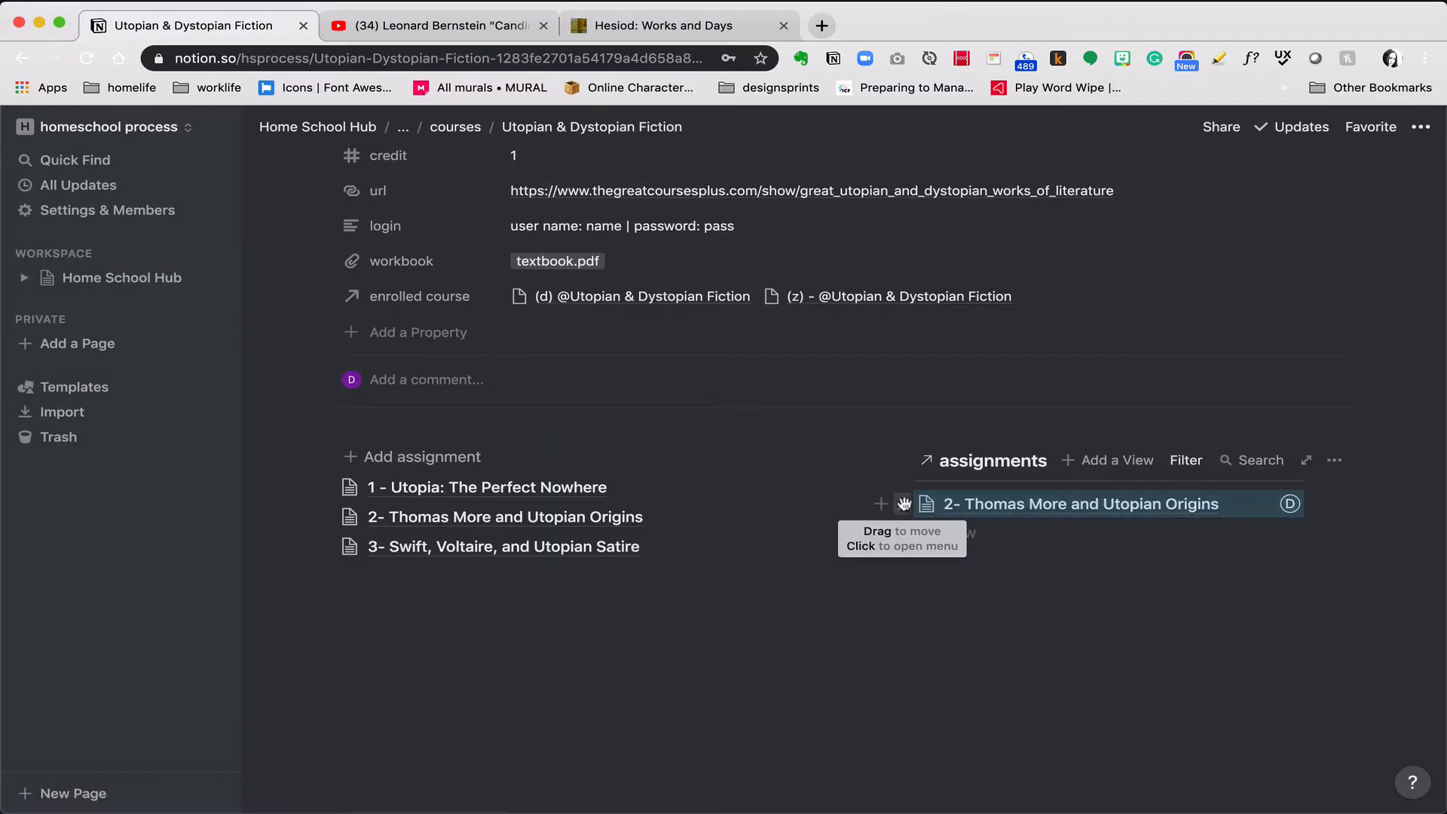
Duplicate the (d) student's assignment within the linked list and remove "Copy of" from the new page's title
left_click(903, 503)
left_click(839, 457)
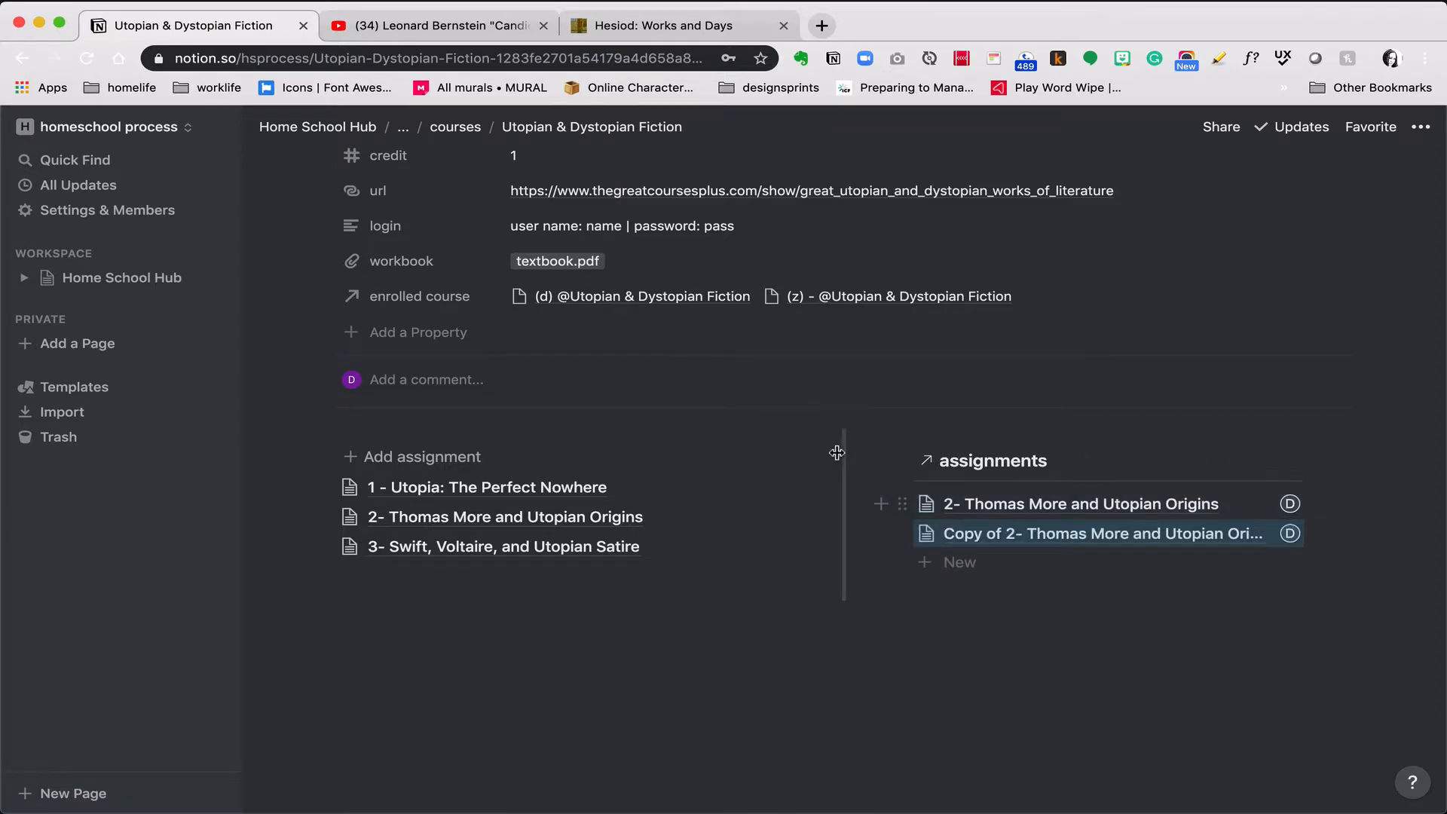
left_click(1045, 542)
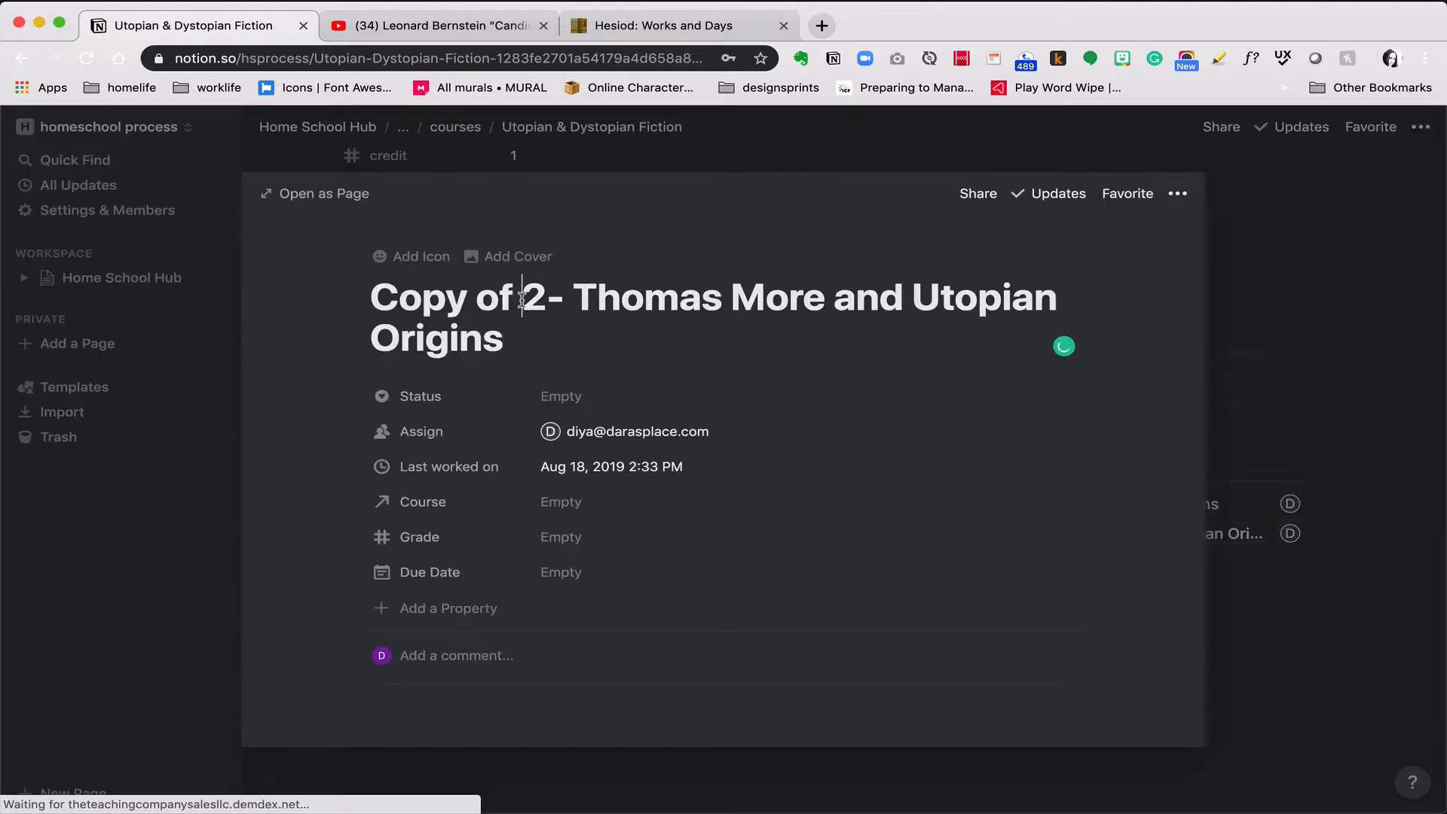
left_click_drag(524, 297, 372, 297)
key("BackSpace")
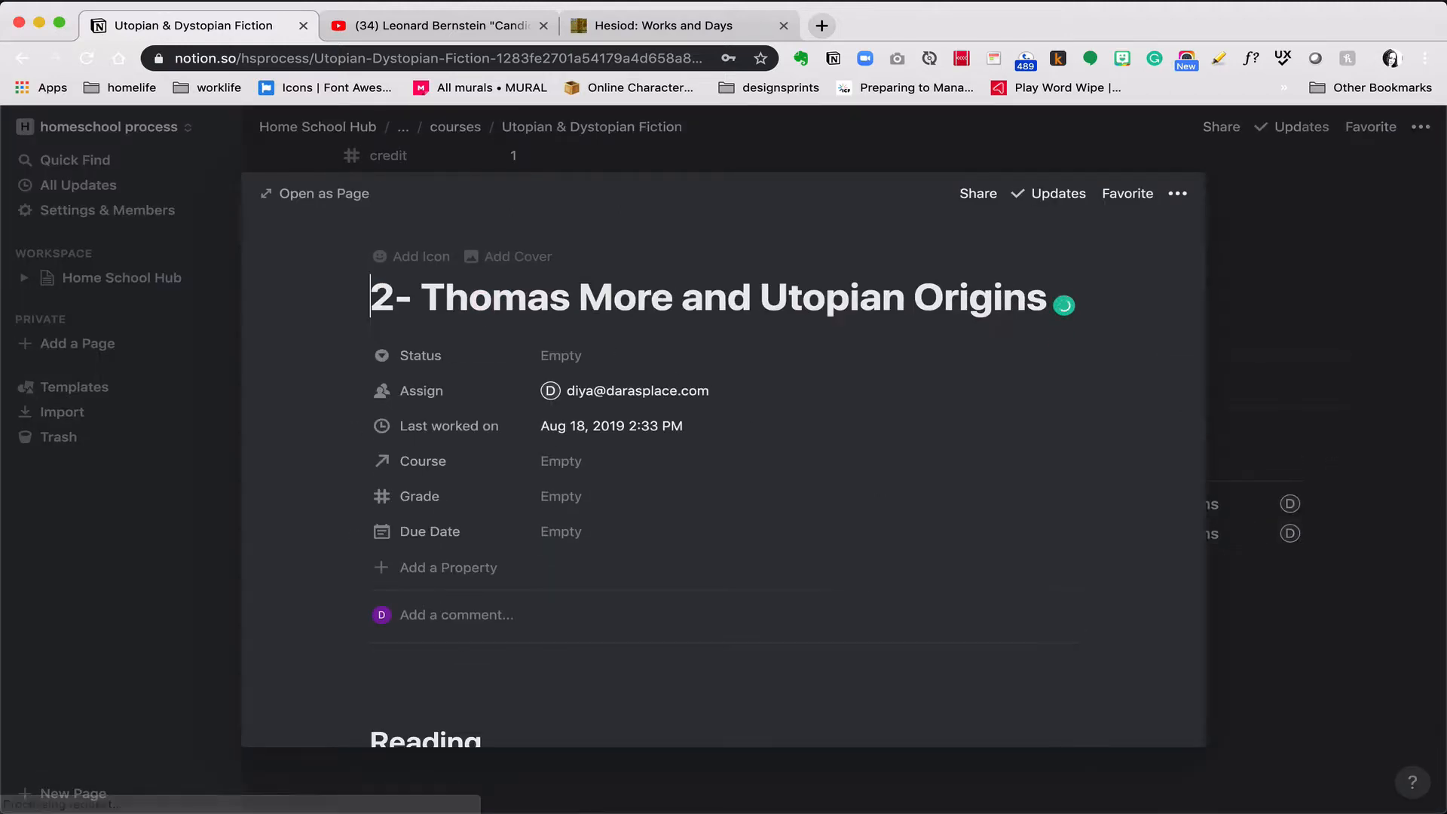
Reassign the new duplicate from the (d) student to the (z) student and relate its Course to the (z) Utopian & Dystopian Fiction enrollment
left_click(625, 390)
left_click(619, 475)
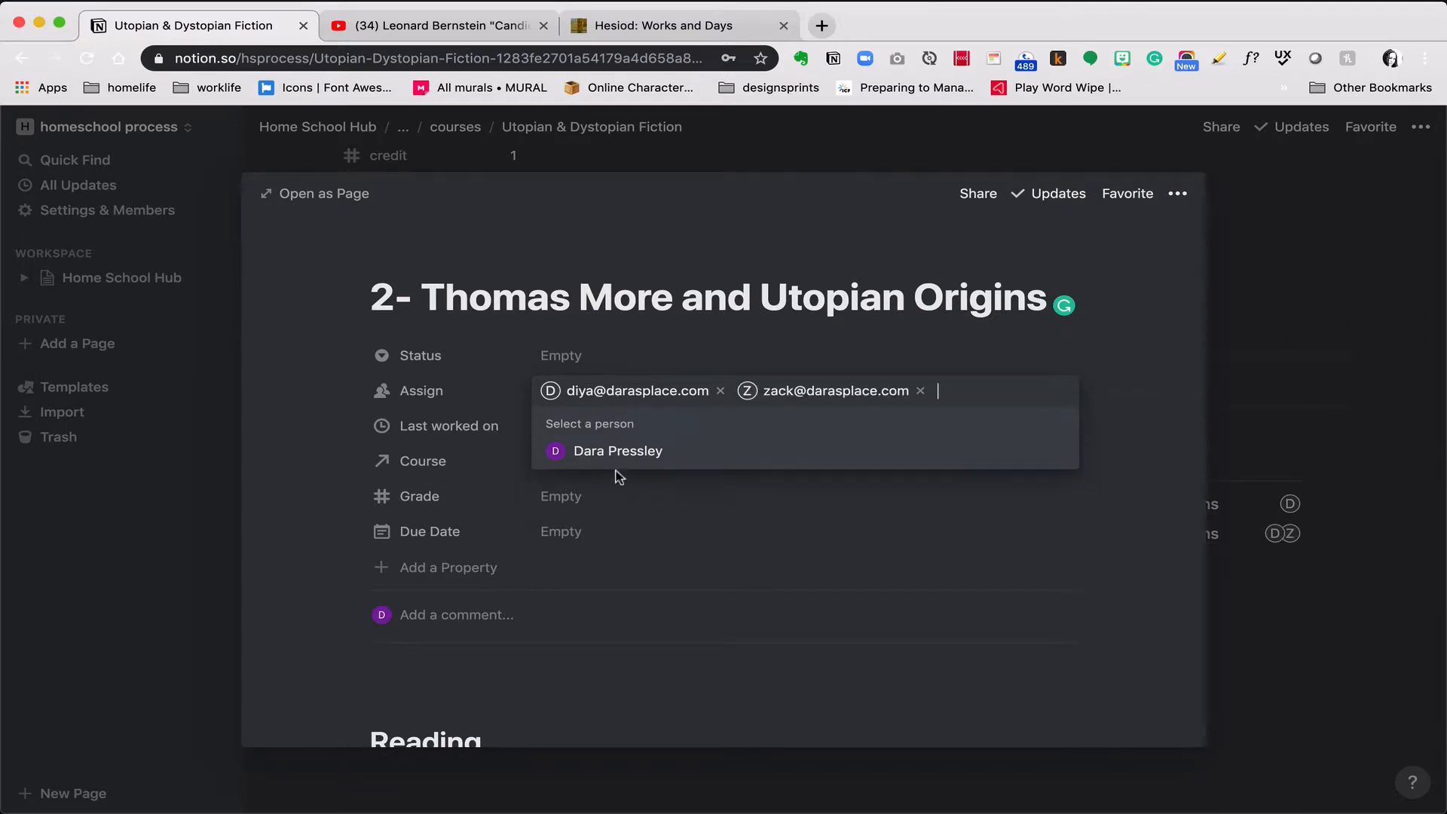
left_click(324, 513)
left_click(543, 461)
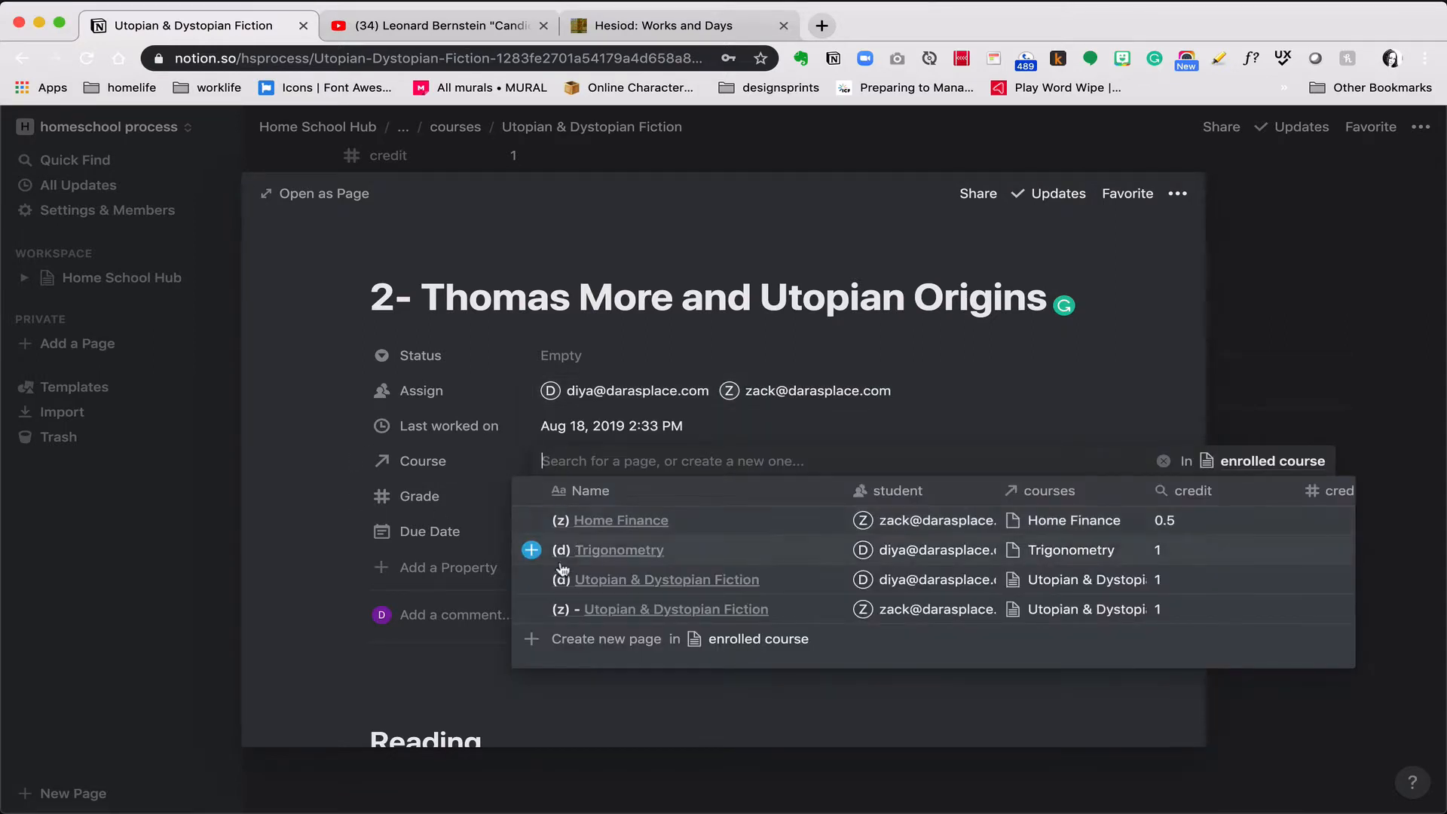
left_click(309, 576)
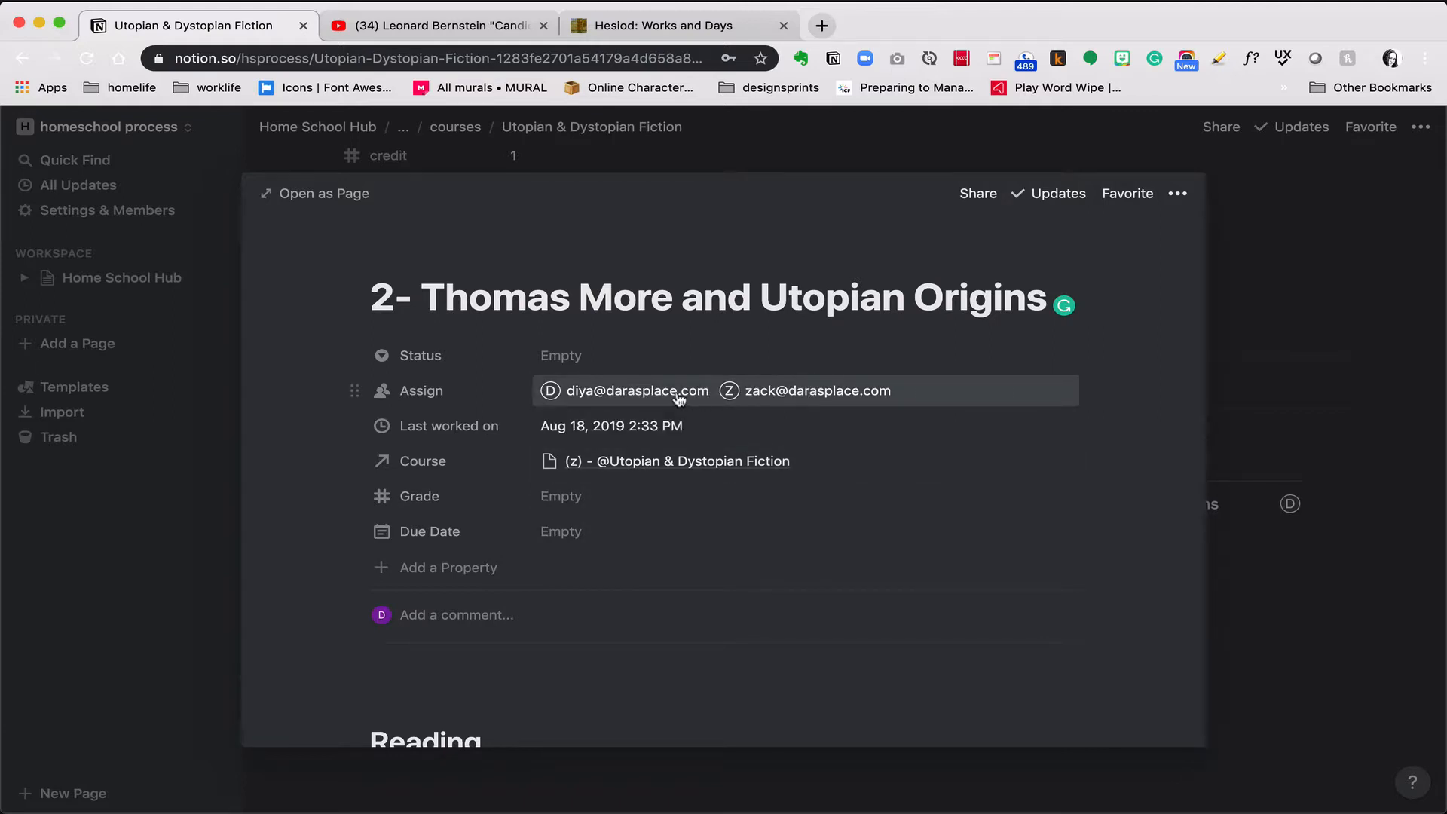
left_click(728, 392)
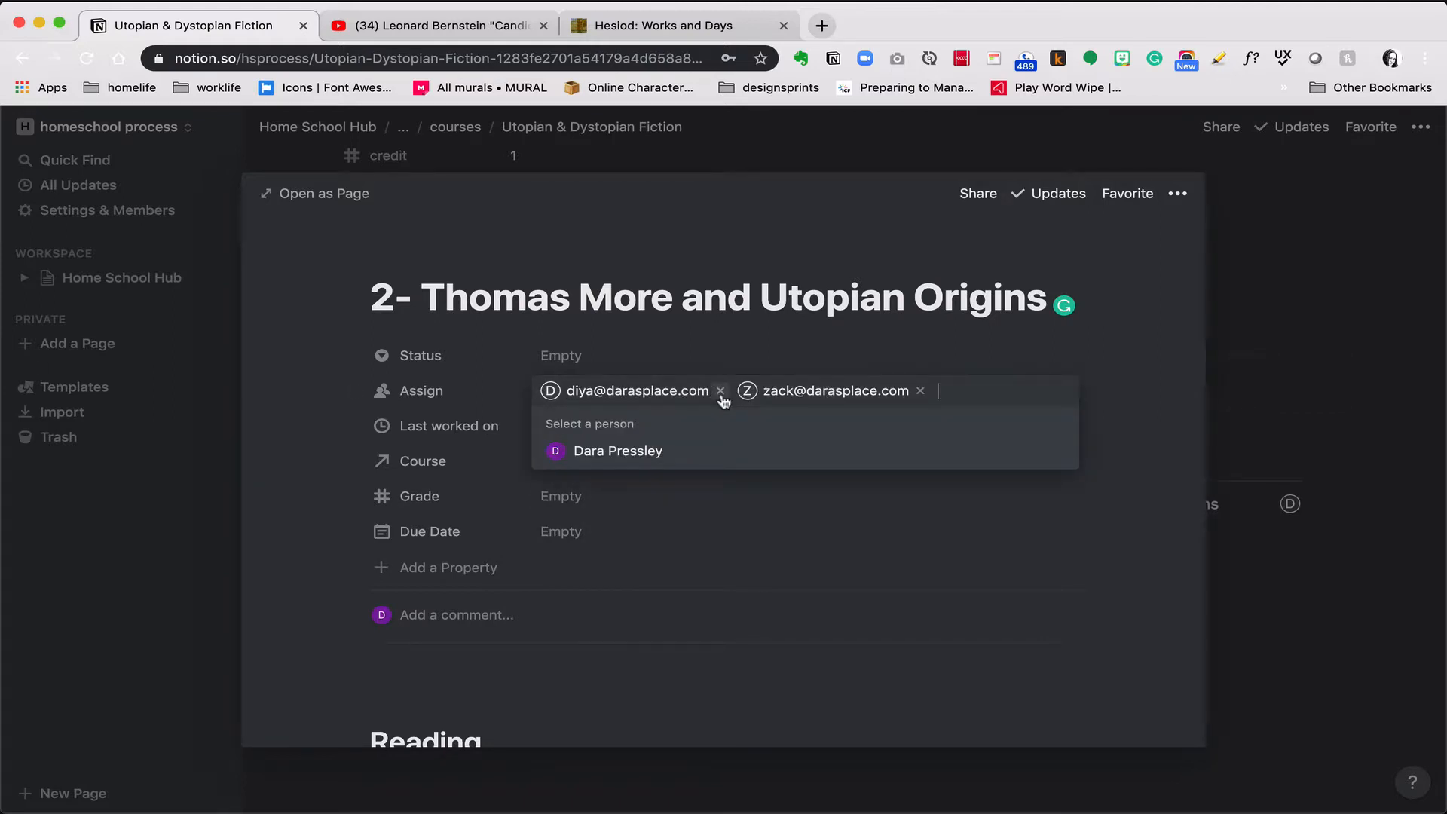
left_click(720, 391)
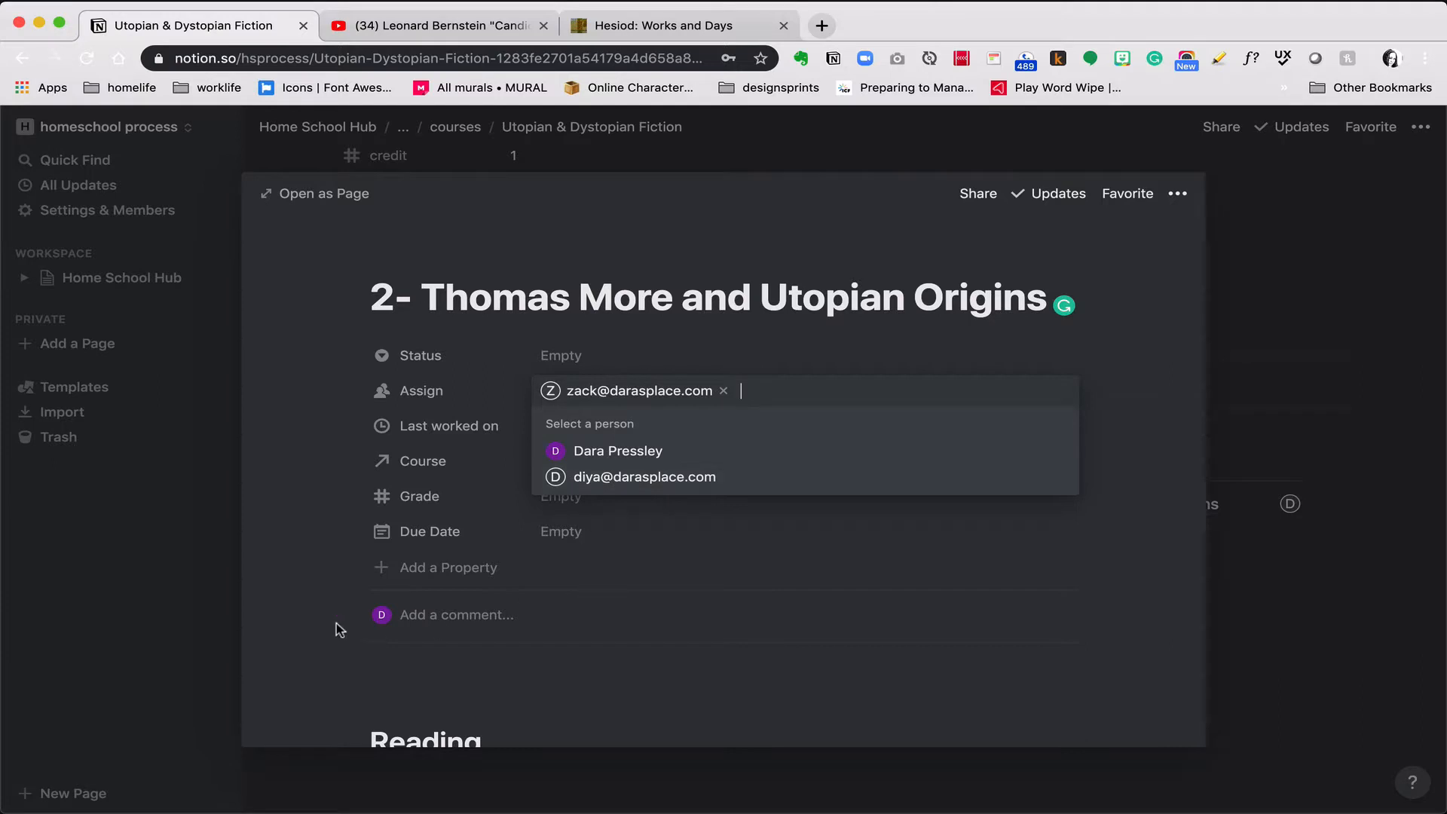
left_click(287, 617)
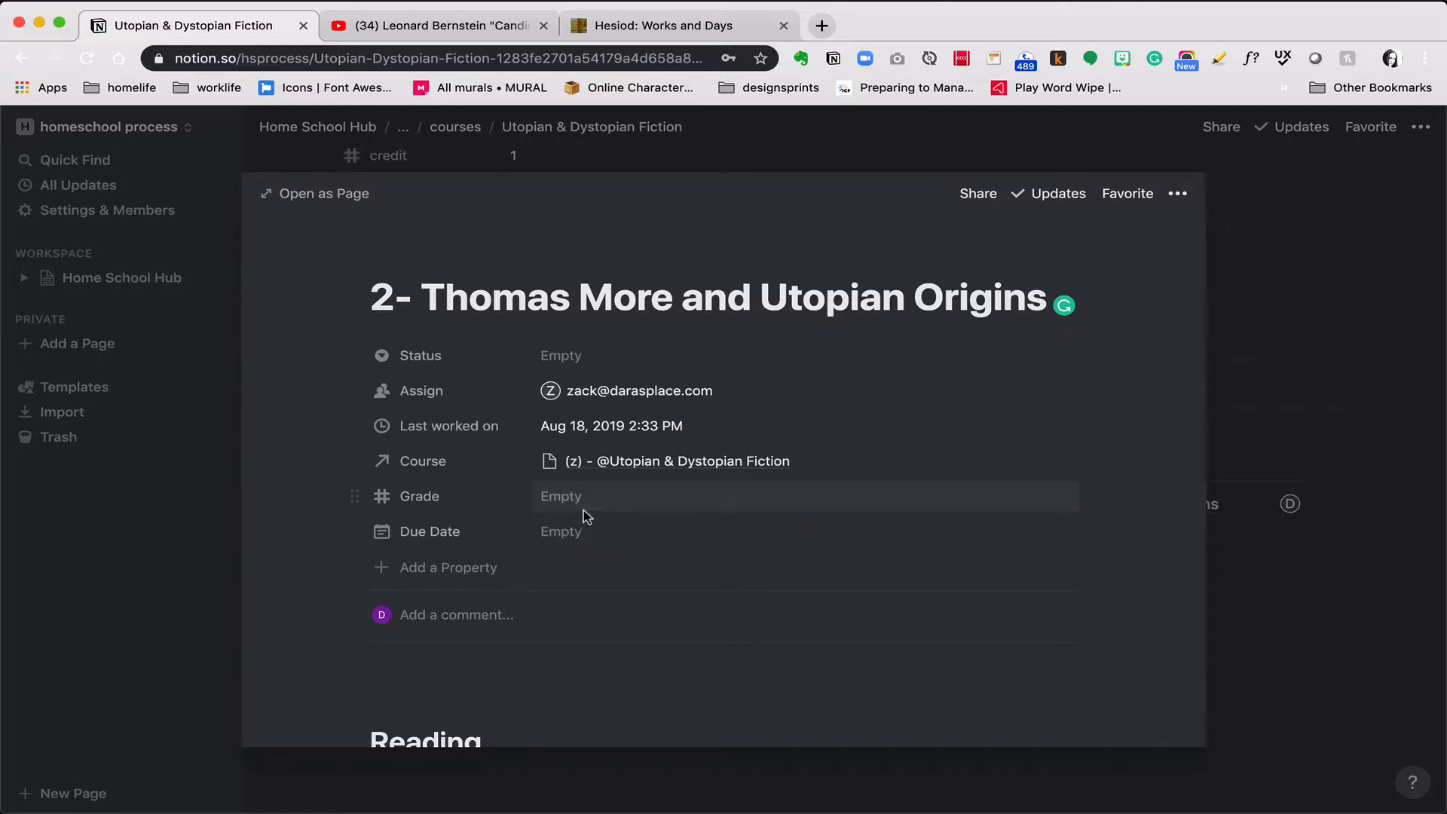
left_click(612, 780)
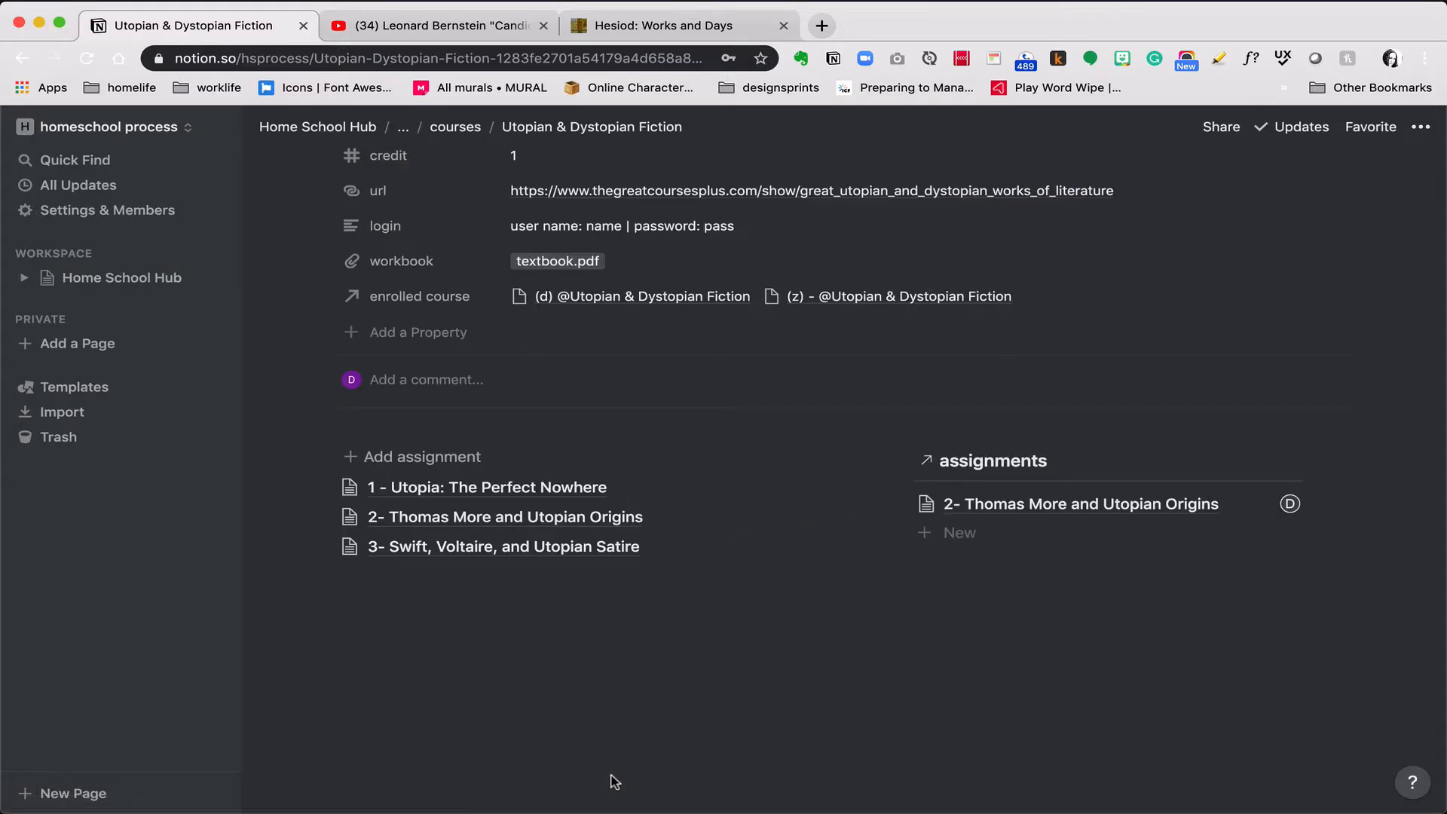
Relate the Course of the (d) student's "2- Thomas More and Utopian Origins" to the (d) Utopian & Dystopian Fiction enrollment and close it
left_click(1050, 505)
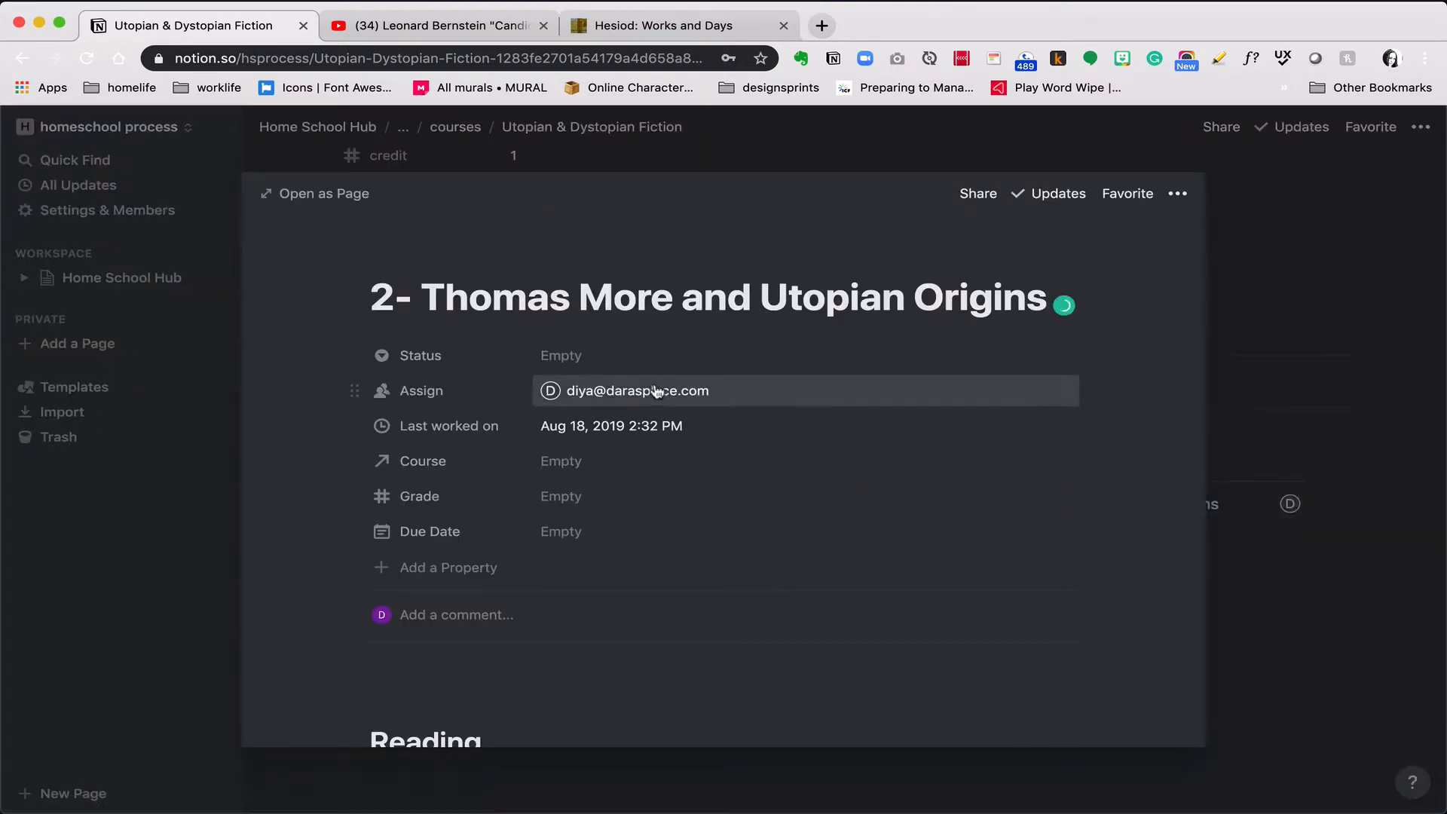
left_click(586, 462)
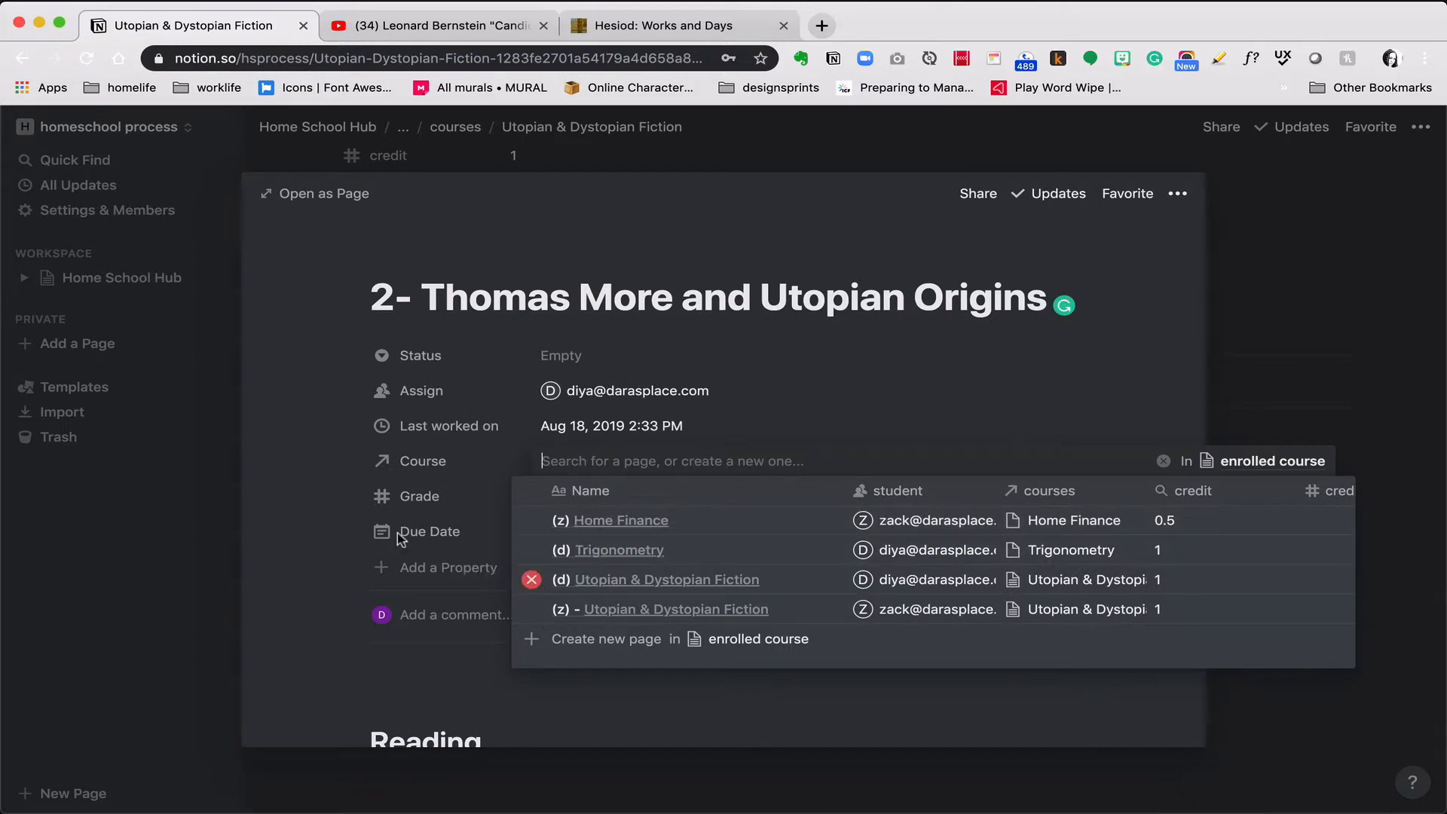
left_click(347, 509)
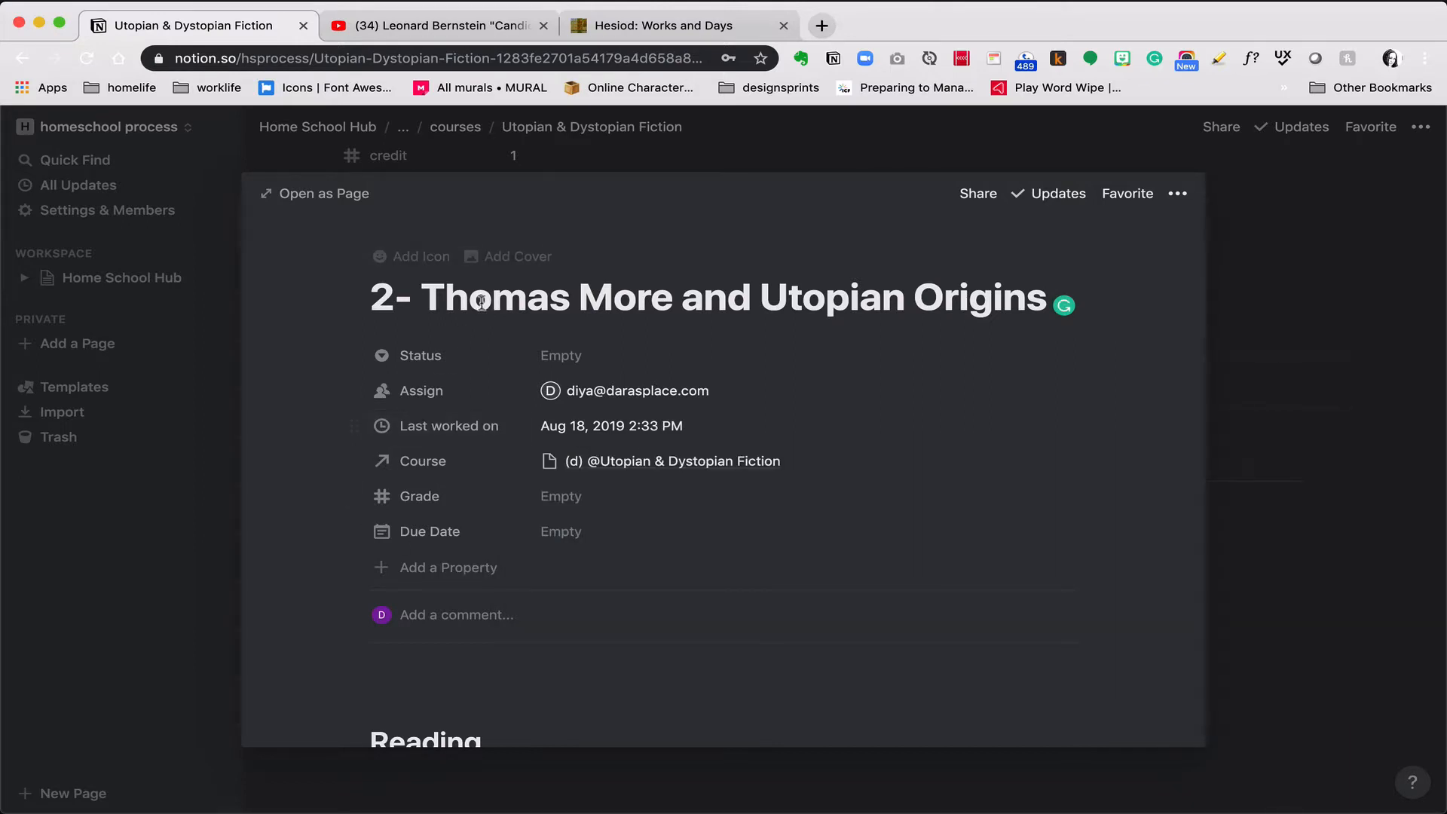
left_click(713, 778)
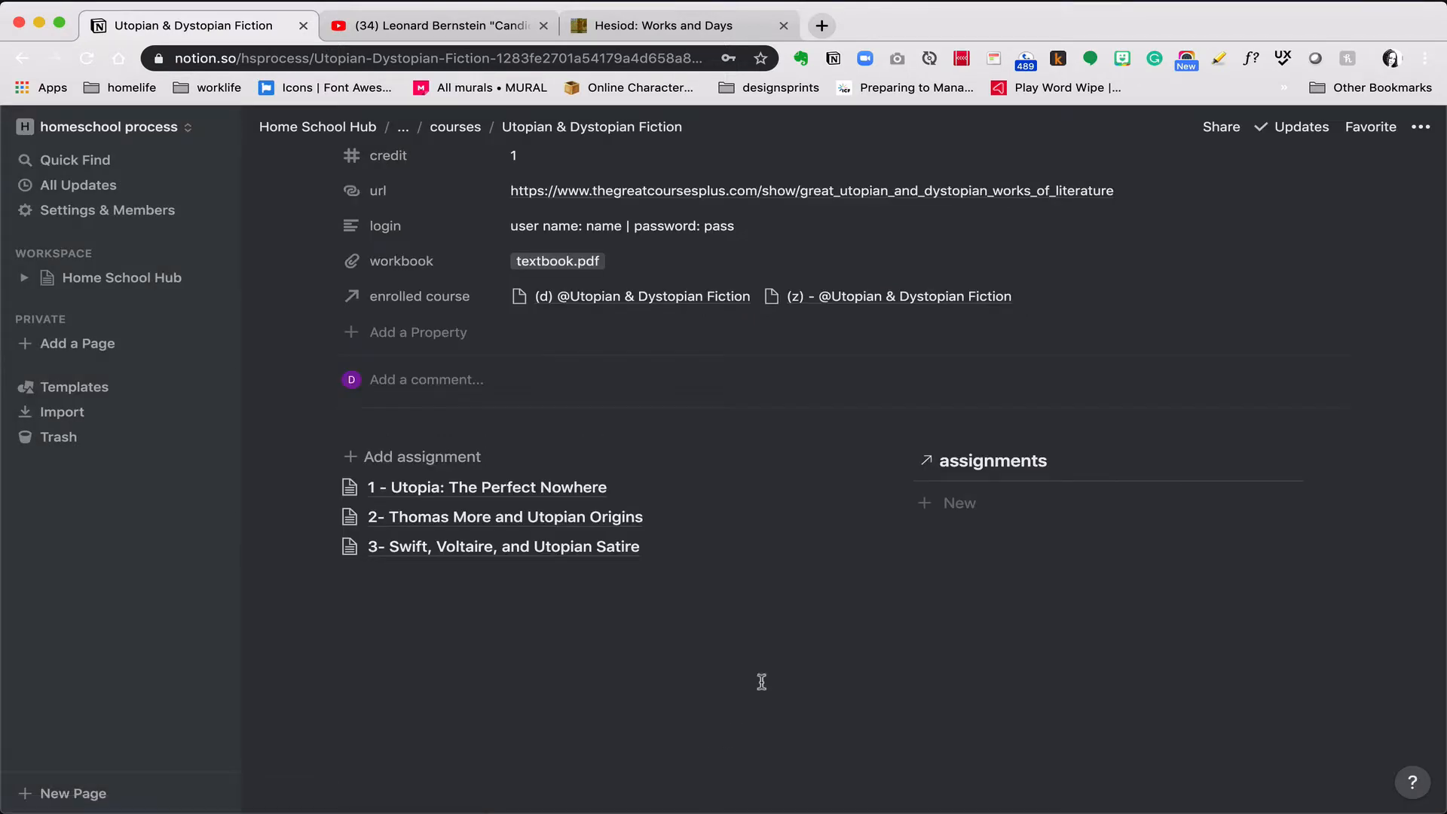
Duplicate "3- Swift, Voltaire, and Utopian Satire" twice and move both copies into the linked assignments list
left_click(329, 546)
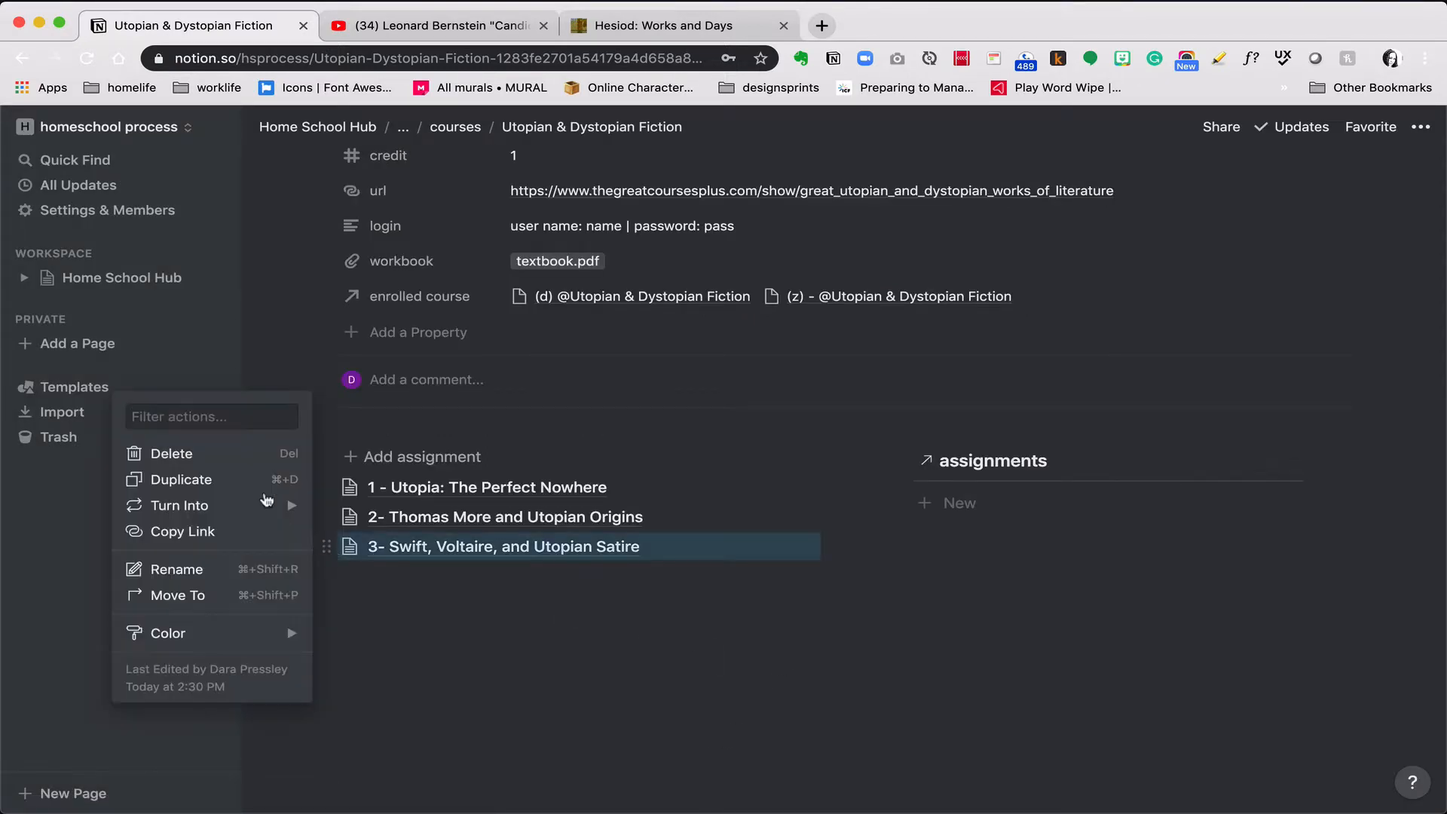
left_click(251, 482)
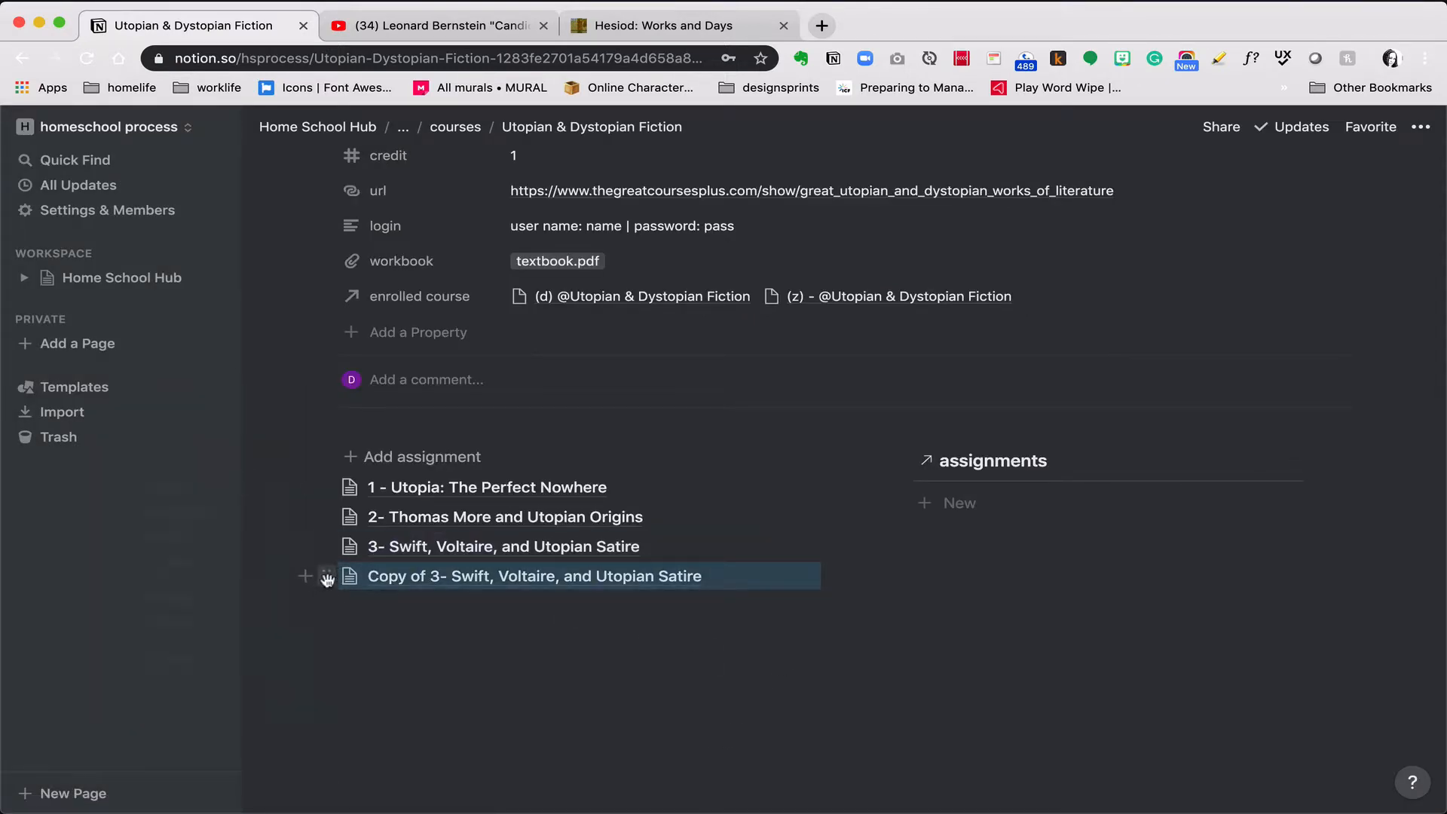
left_click(327, 577)
left_click(246, 510)
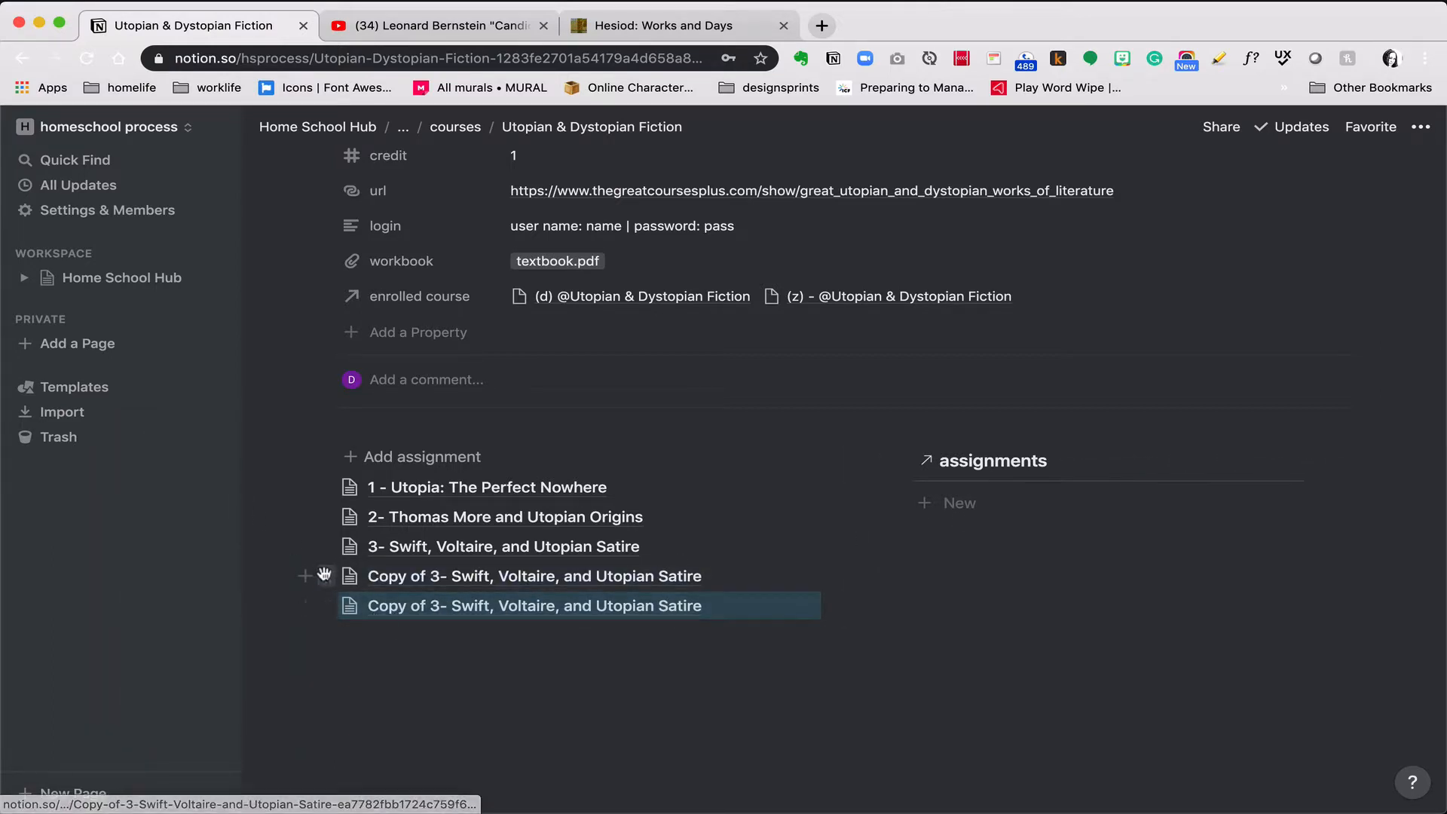
left_click_drag(325, 576, 942, 496)
left_click_drag(329, 578, 959, 509)
Remove "Copy of" from the first "3- Swift, Voltaire, and Utopian Satire" copy's title and assign it to the (d) student
left_click(960, 509)
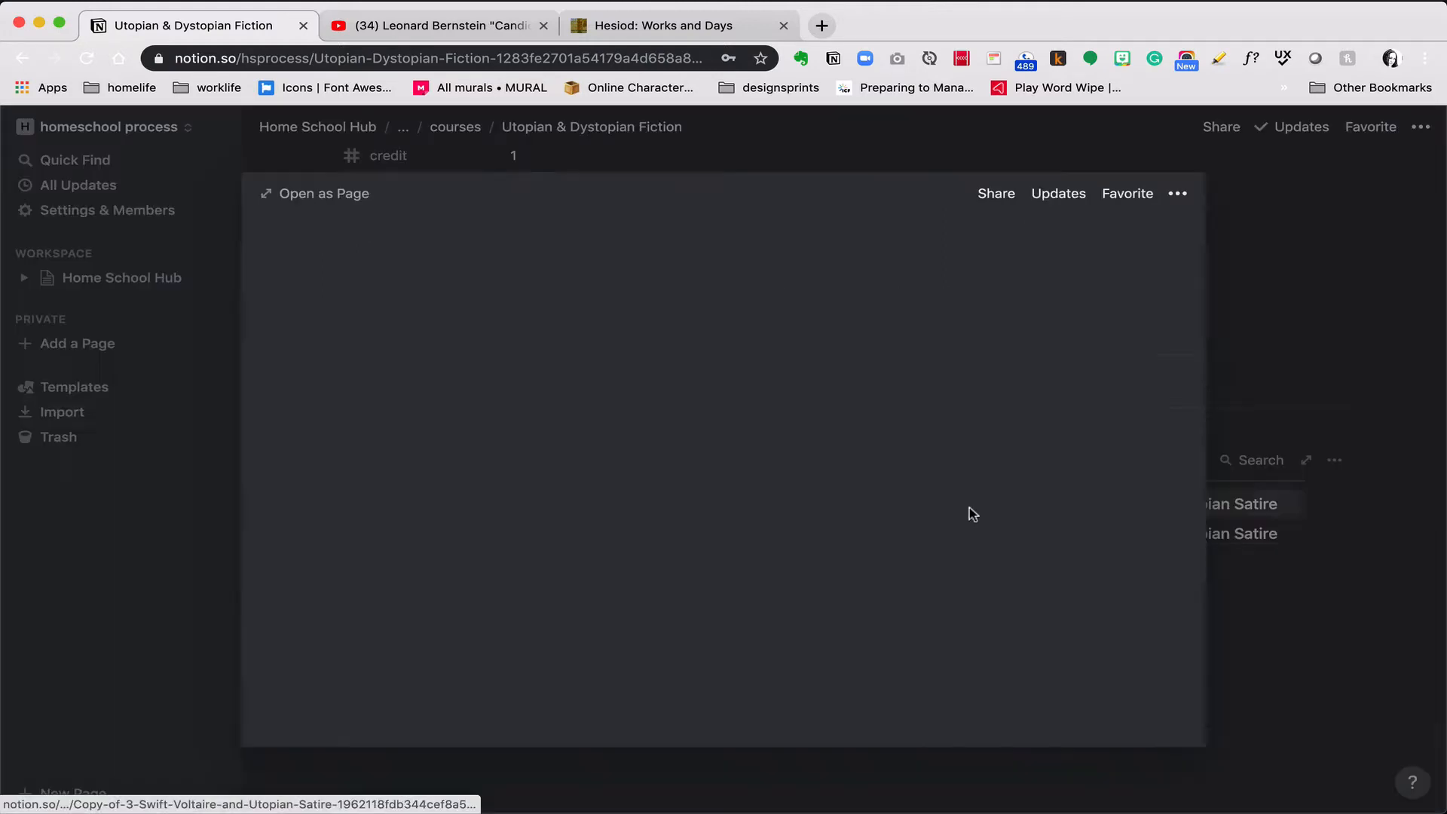
left_click_drag(523, 308, 358, 297)
key("BackSpace")
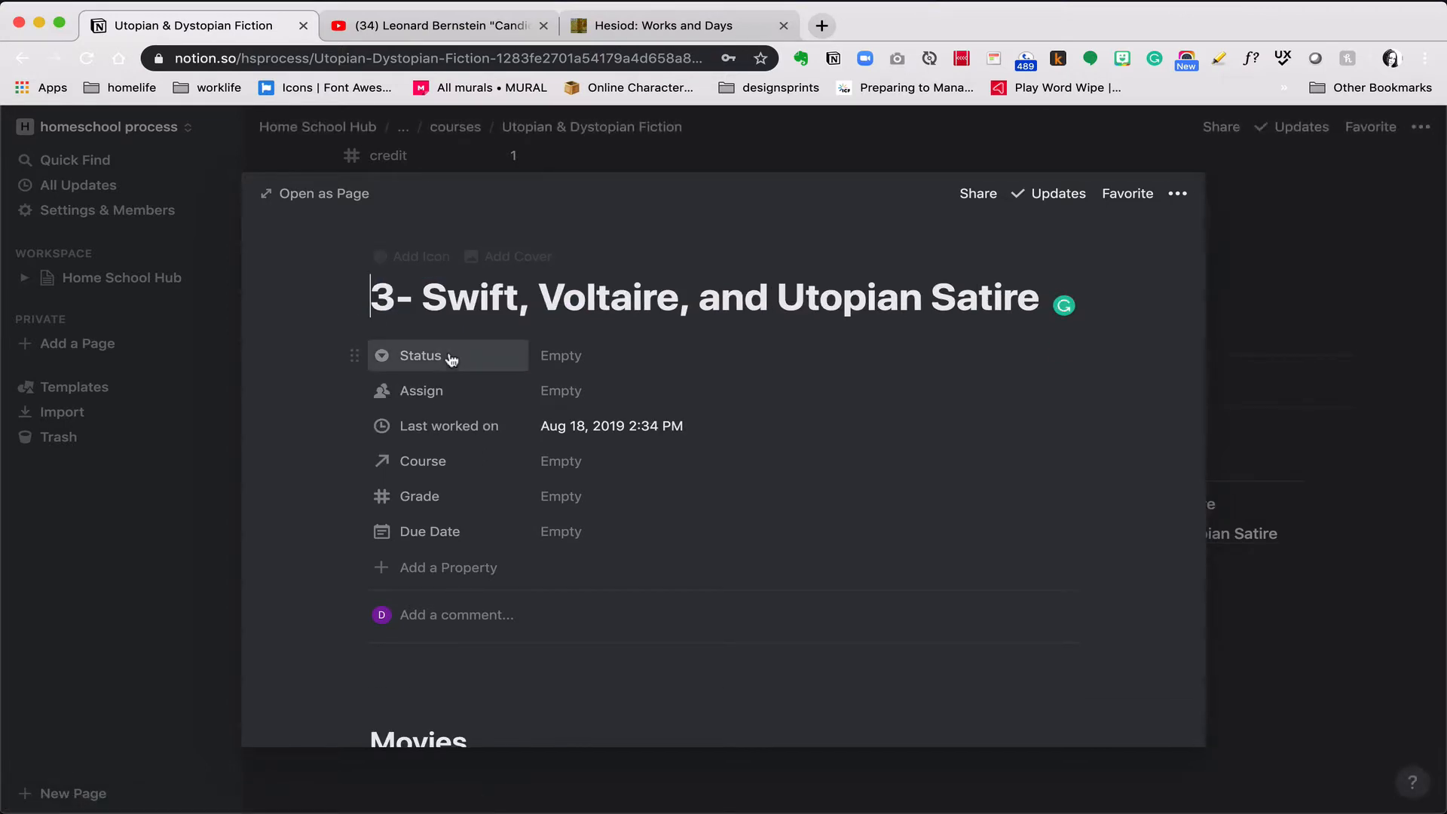
left_click(554, 362)
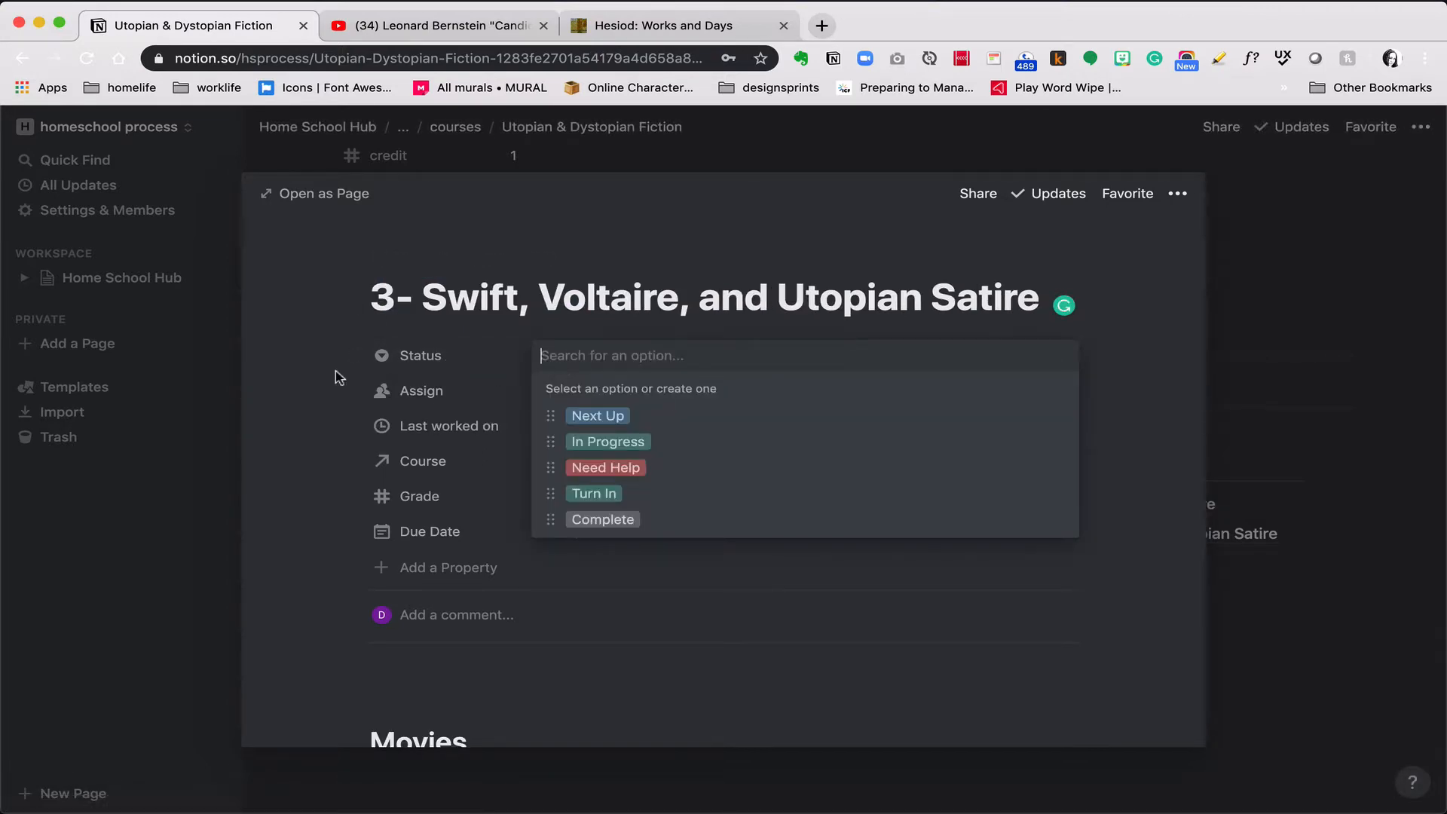
left_click(330, 372)
left_click(559, 392)
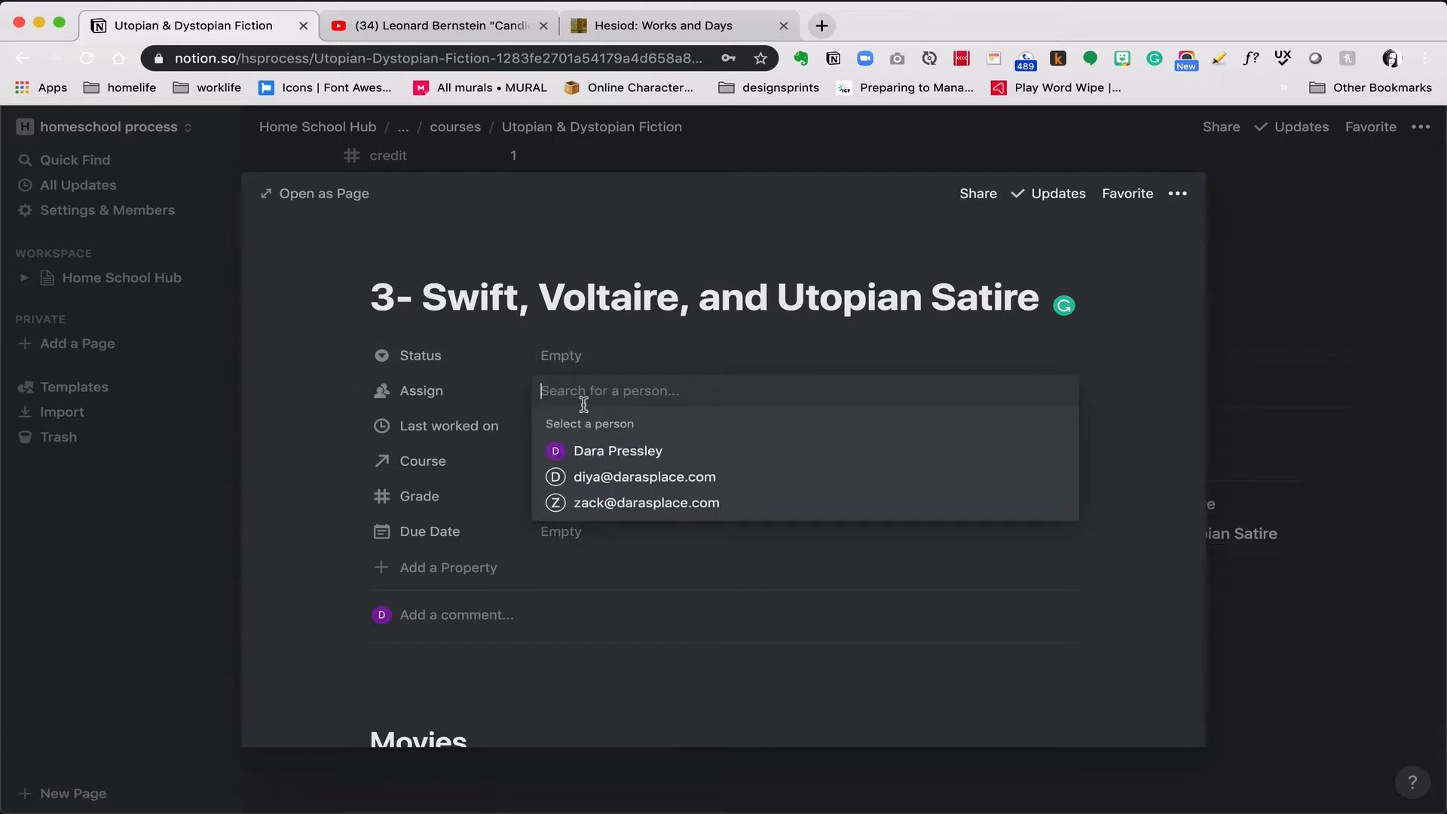
left_click(596, 482)
left_click(368, 468)
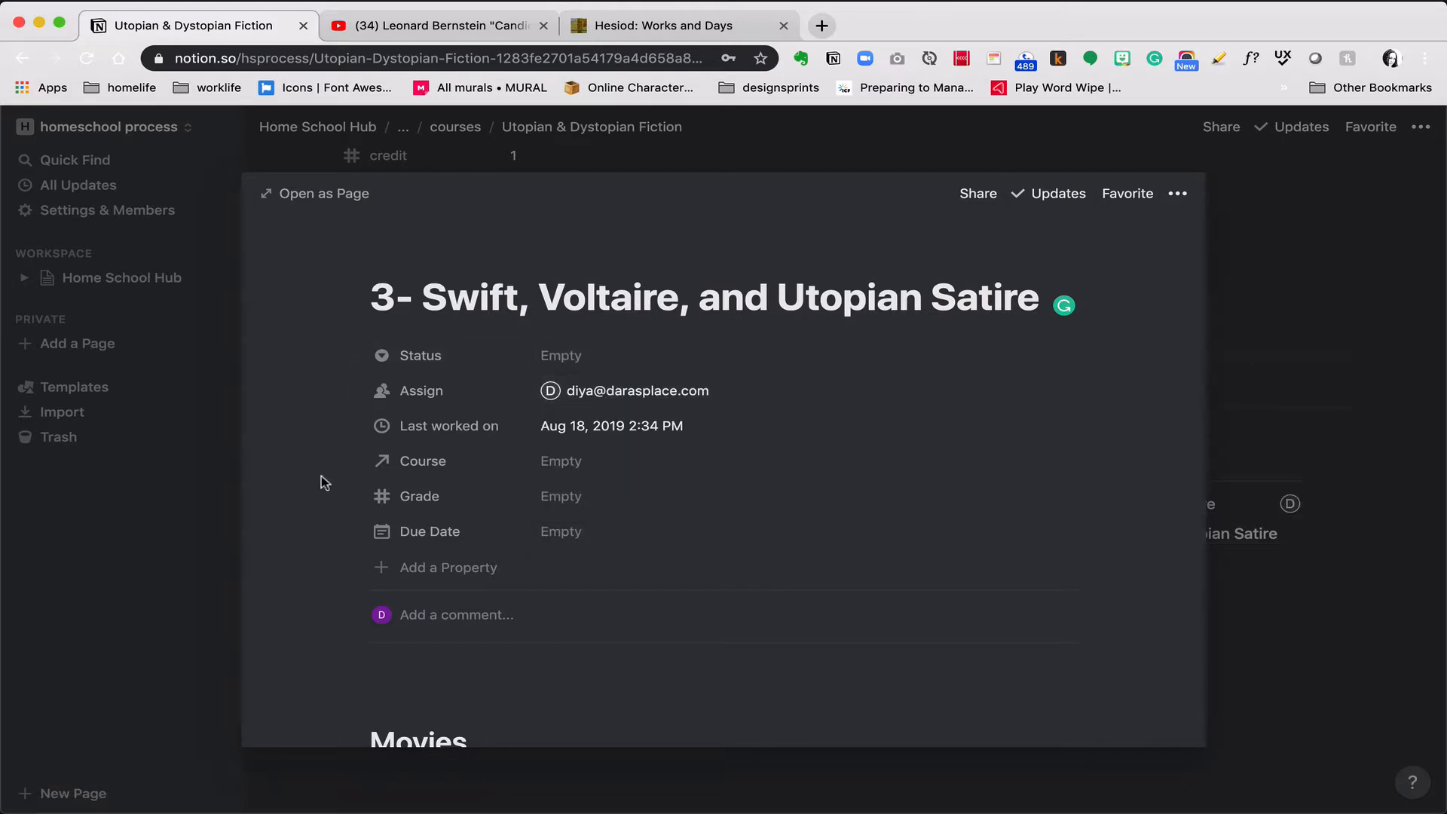
Try the grade "A" on the (d) student's assignment and set its due date to Aug 27, 2019
left_click(636, 494)
type("A")
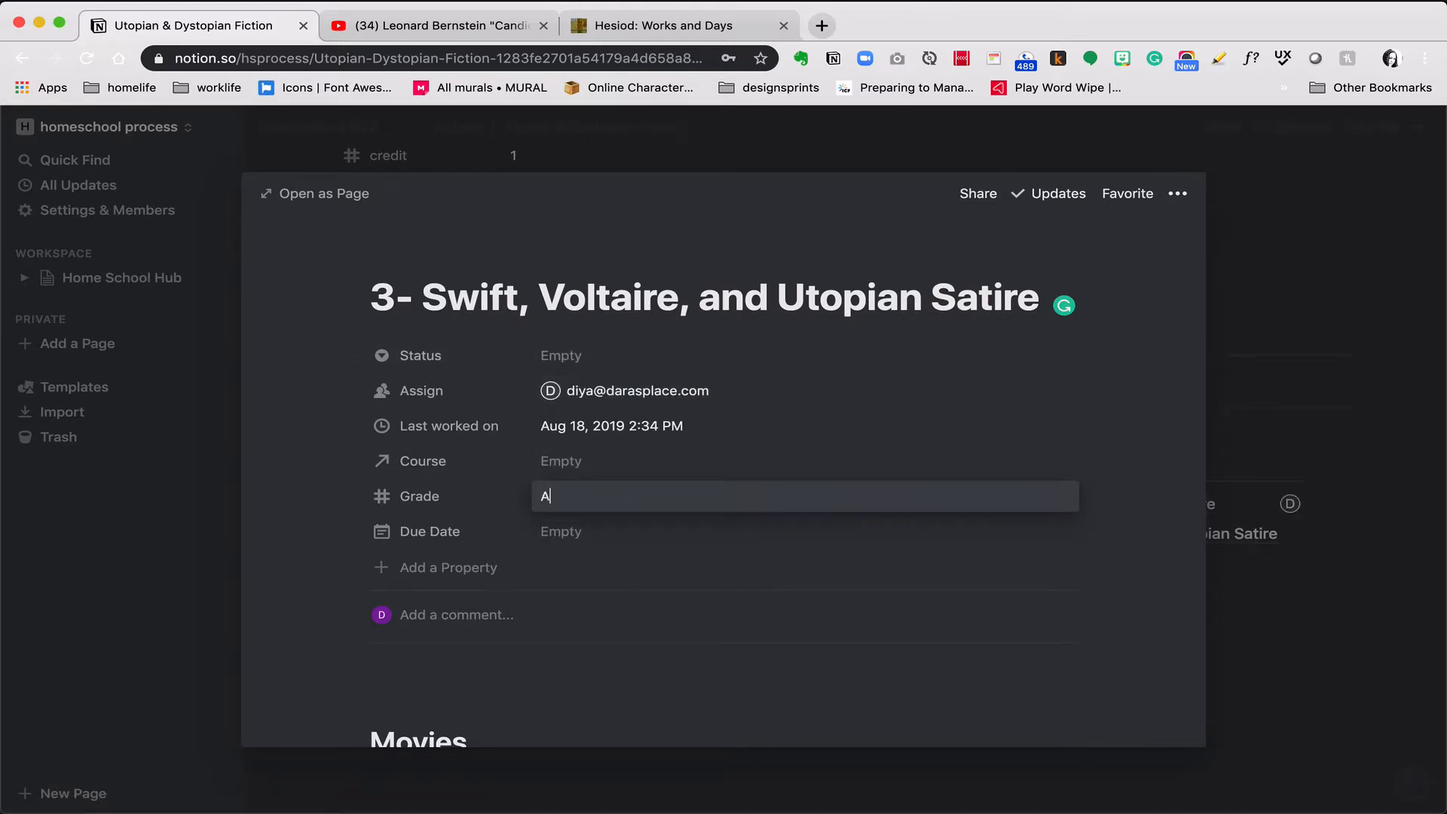
left_click(550, 540)
left_click(554, 538)
left_click(625, 536)
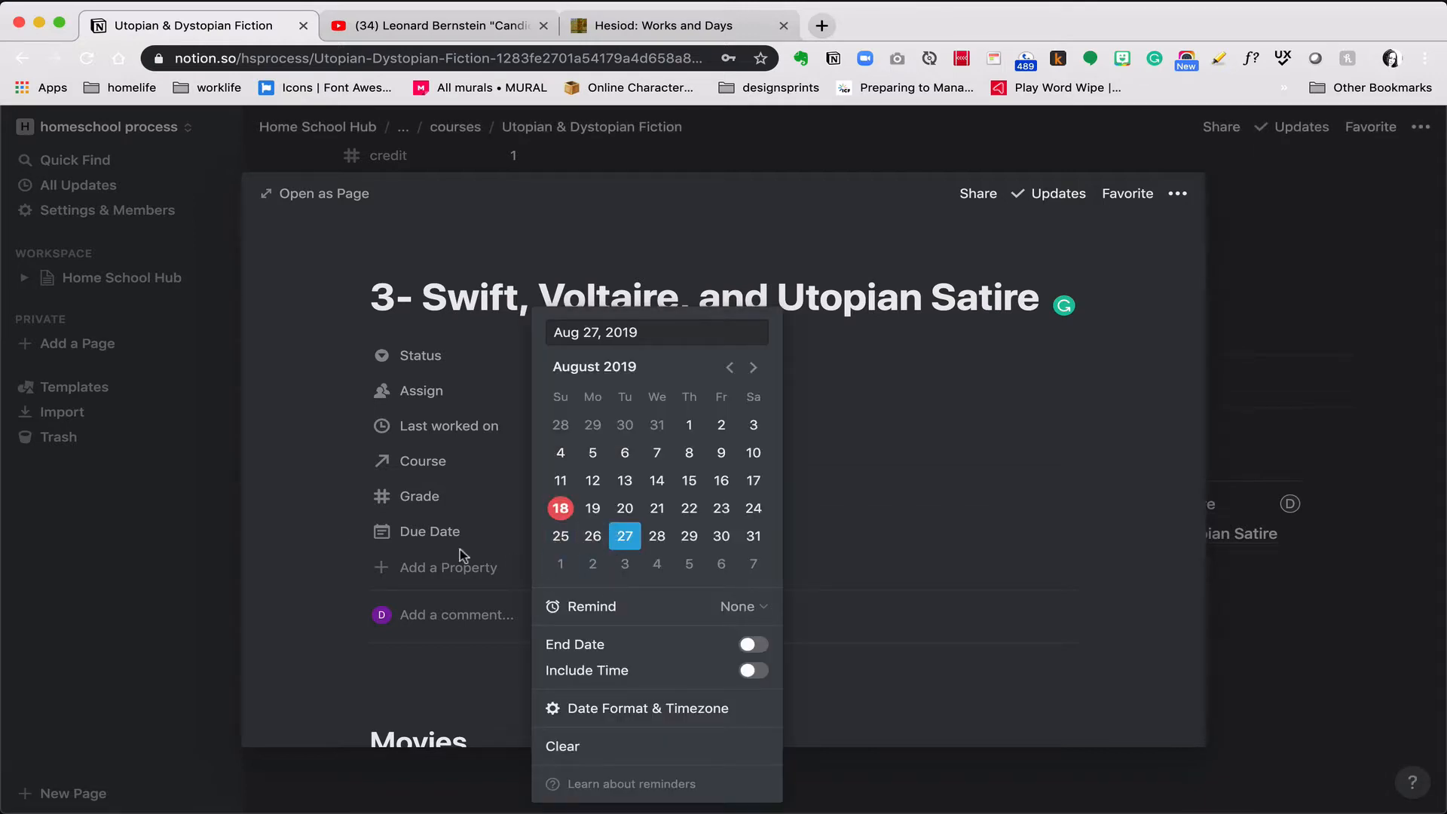
left_click(350, 538)
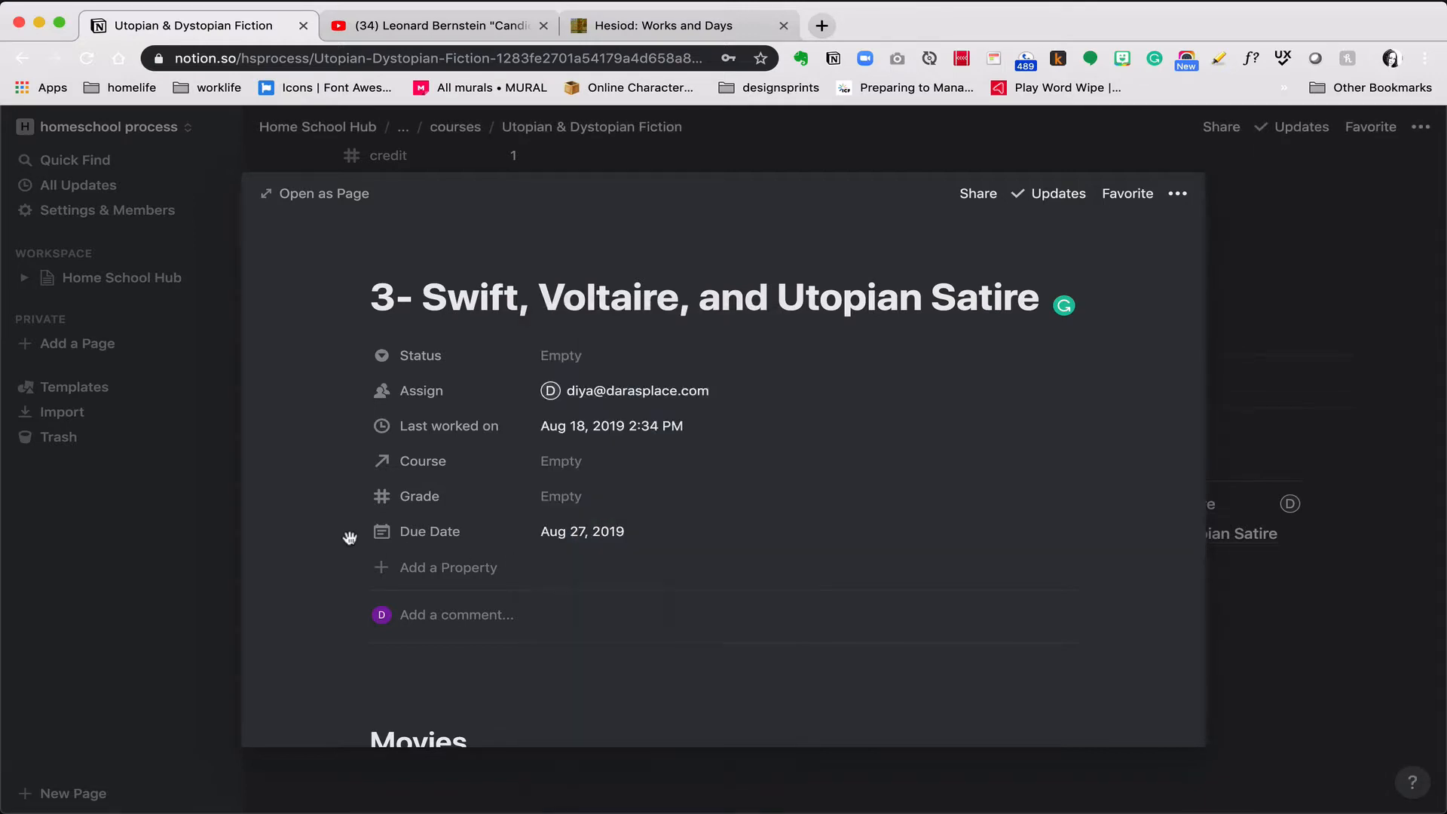
left_click(1291, 676)
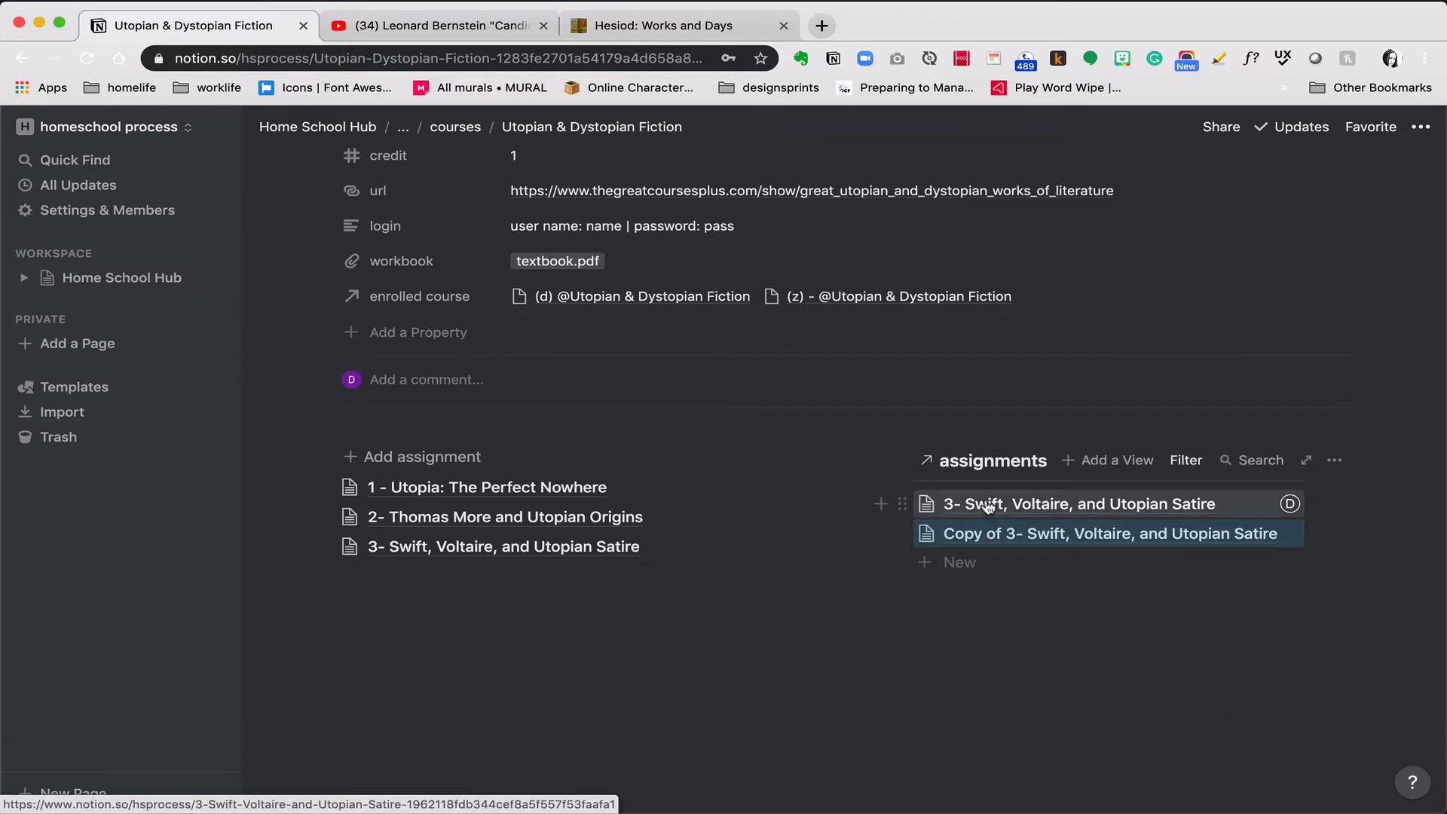
Move the (d) student's assignment out of the linked list into the course page body and open it as a page
left_click_drag(989, 507, 714, 634)
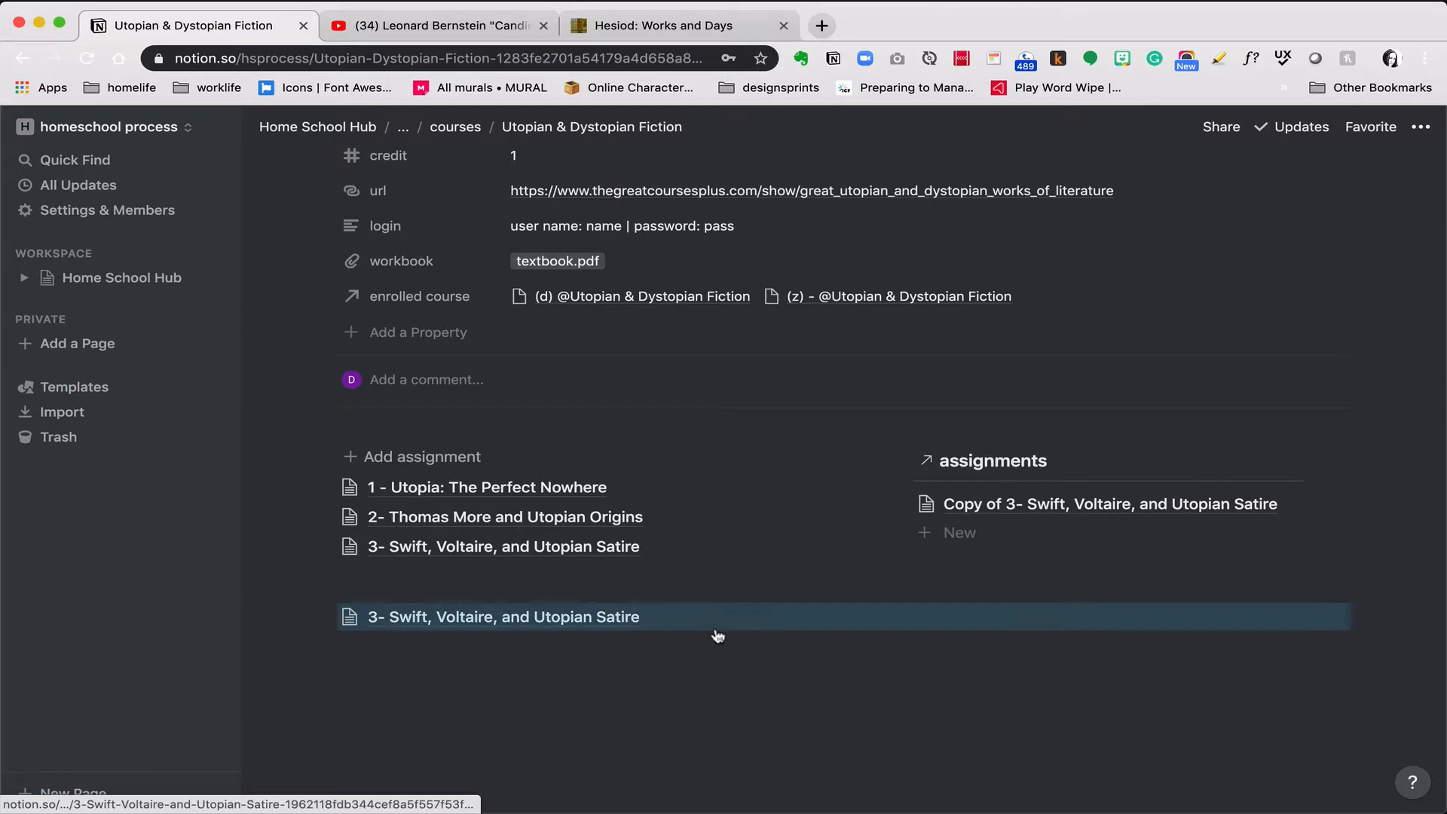
left_click(587, 631)
scroll(586, 624, "down", 10)
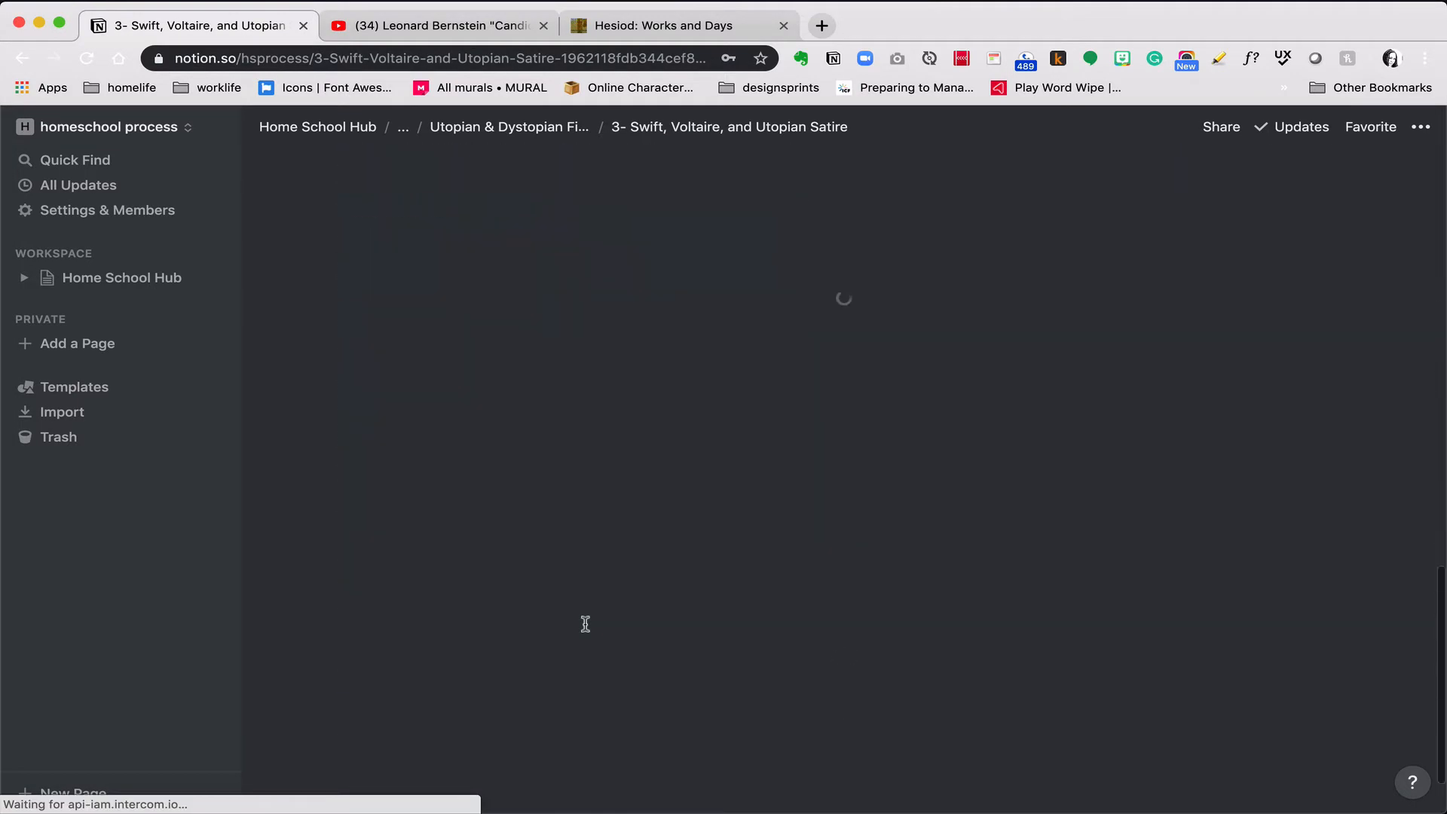
scroll(586, 624, "up", 10)
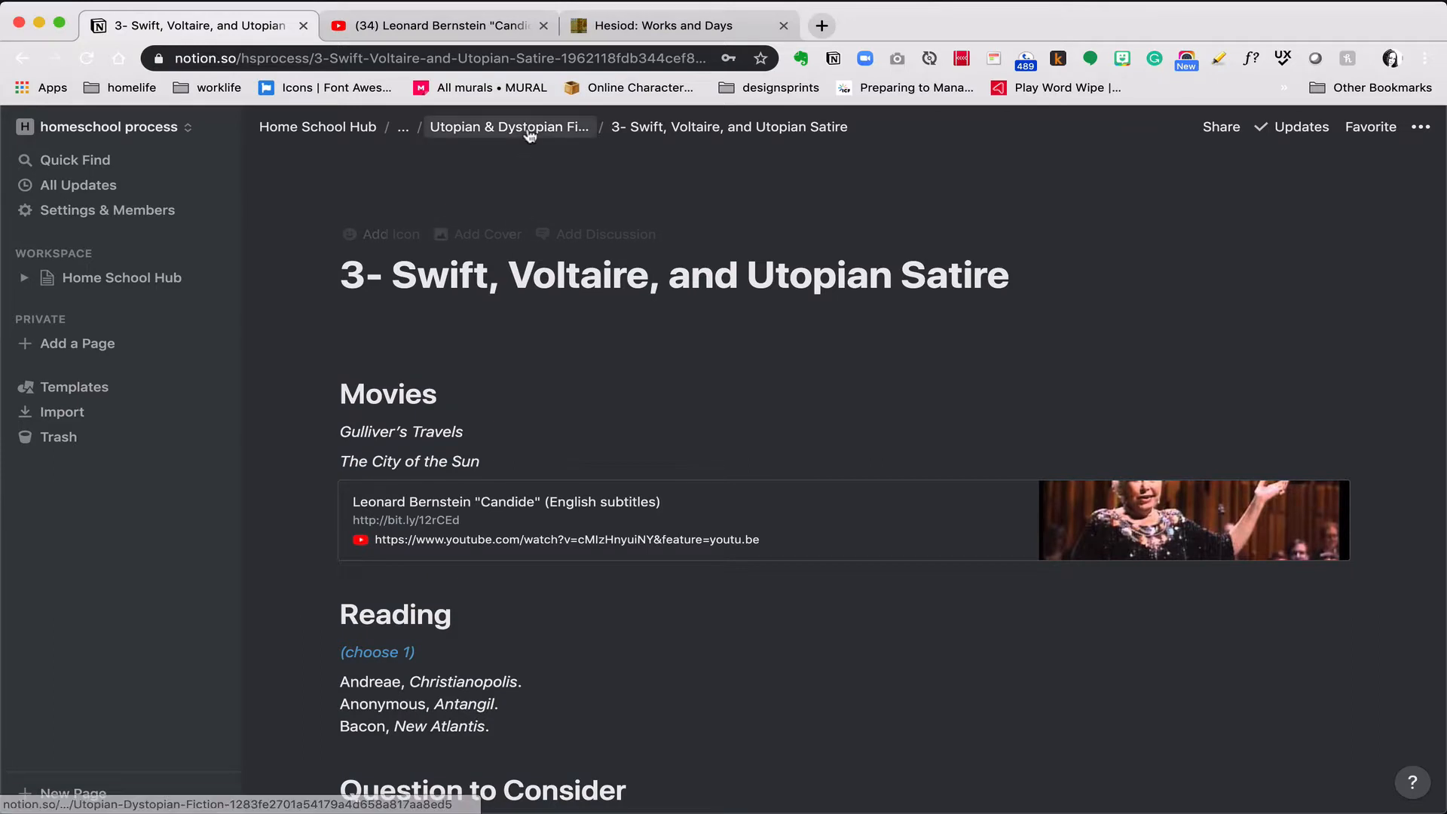
Return to the Utopian & Dystopian Fiction course page and move the assignment back into the linked list
left_click(530, 128)
scroll(513, 490, "down", 3)
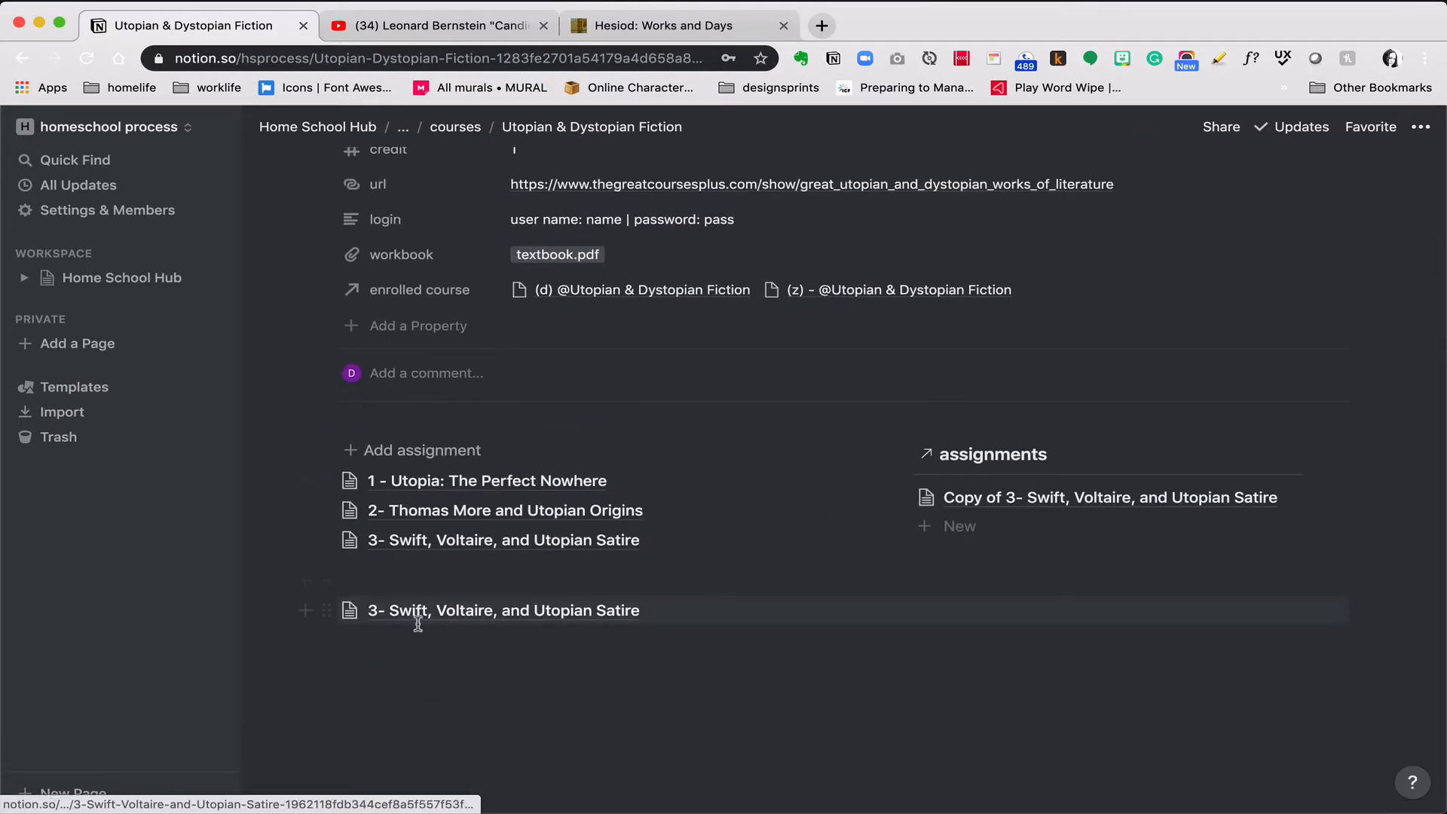
left_click_drag(413, 618, 1040, 493)
Reopen the (d) student's "3- Swift, Voltaire, and Utopian Satire" and clear its due date
left_click(1039, 496)
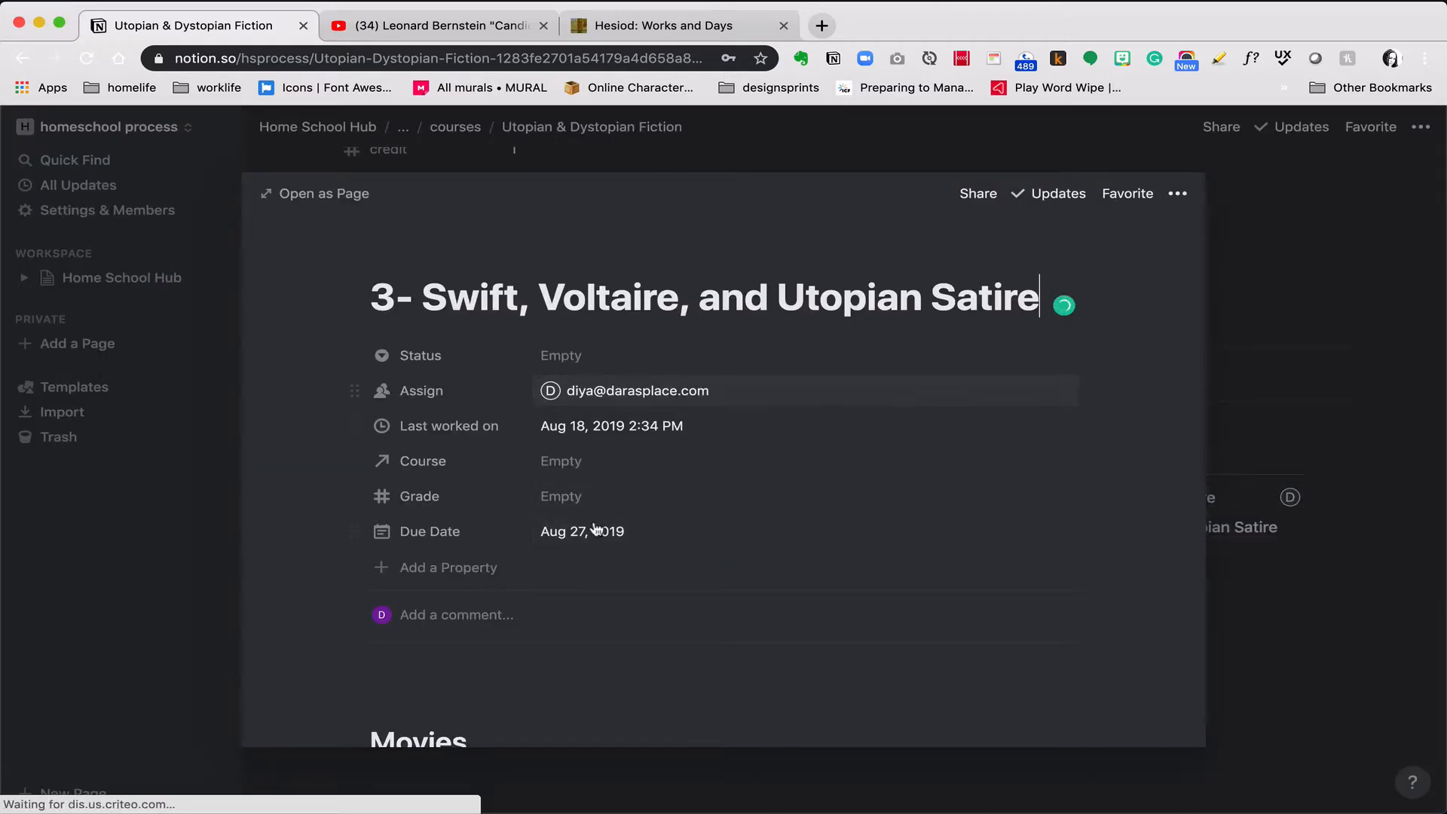
left_click(651, 537)
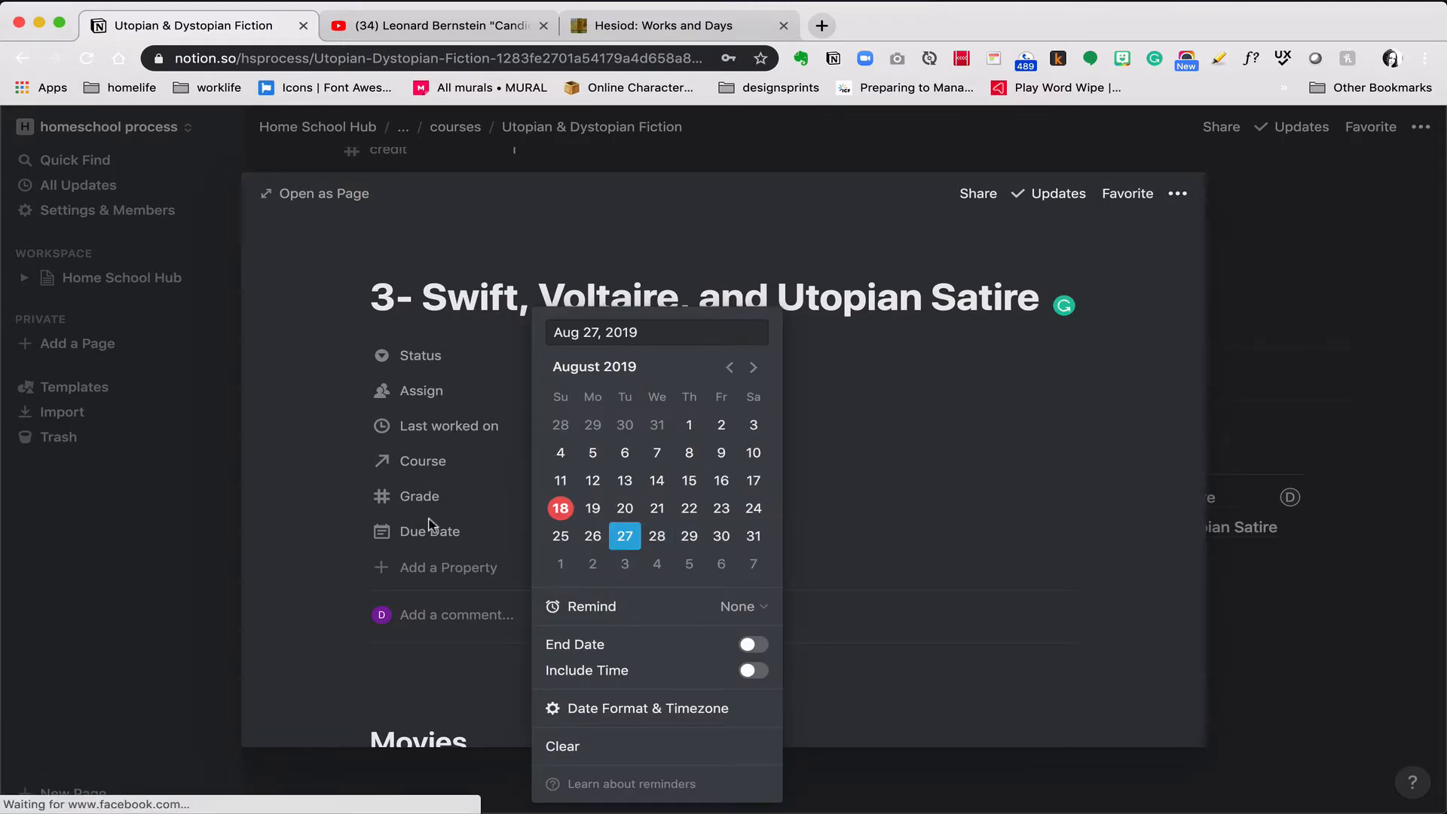
left_click(604, 743)
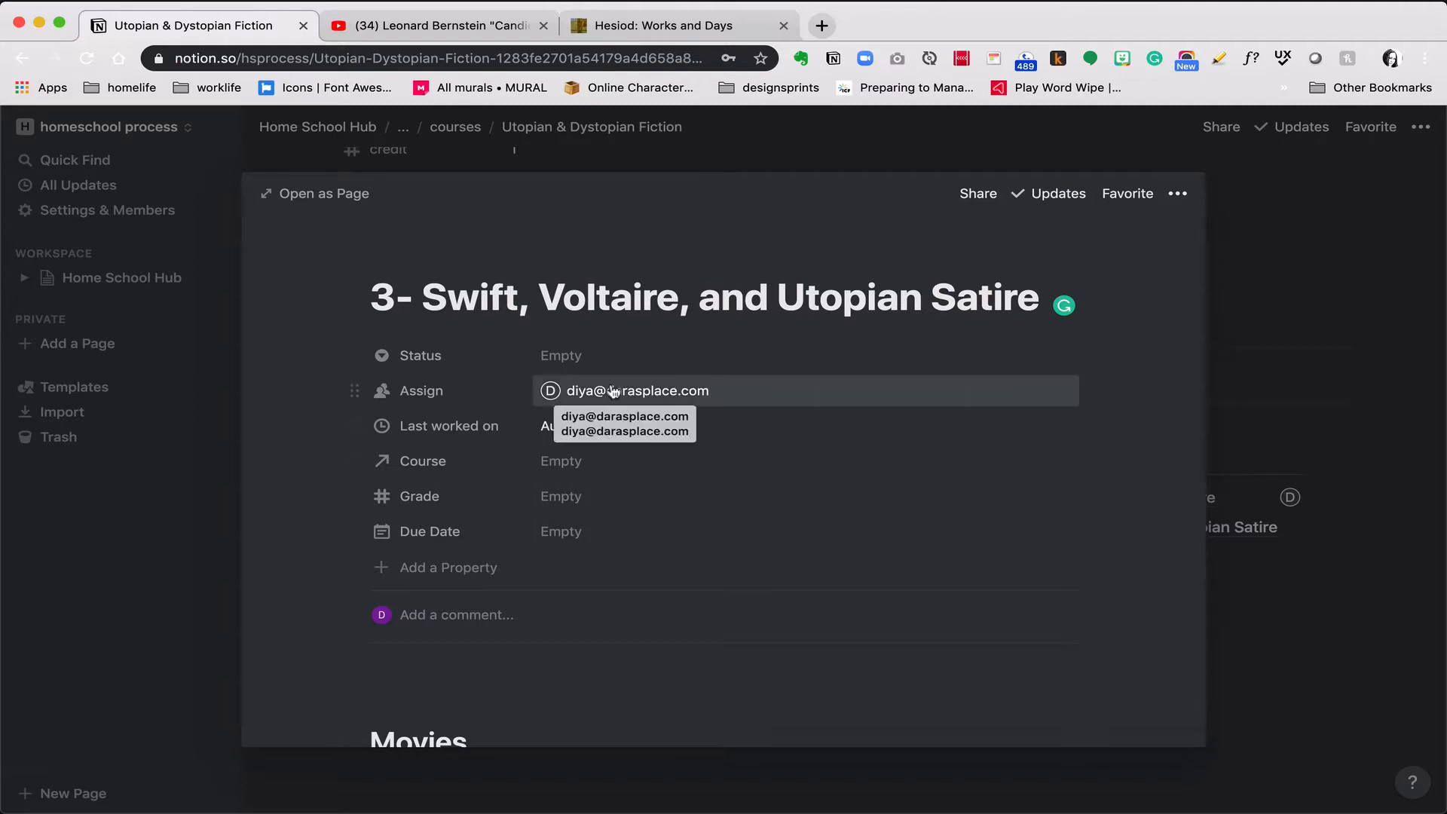
Relate the assignment's Course to the (d) Utopian & Dystopian Fiction enrollment and close it
left_click(563, 463)
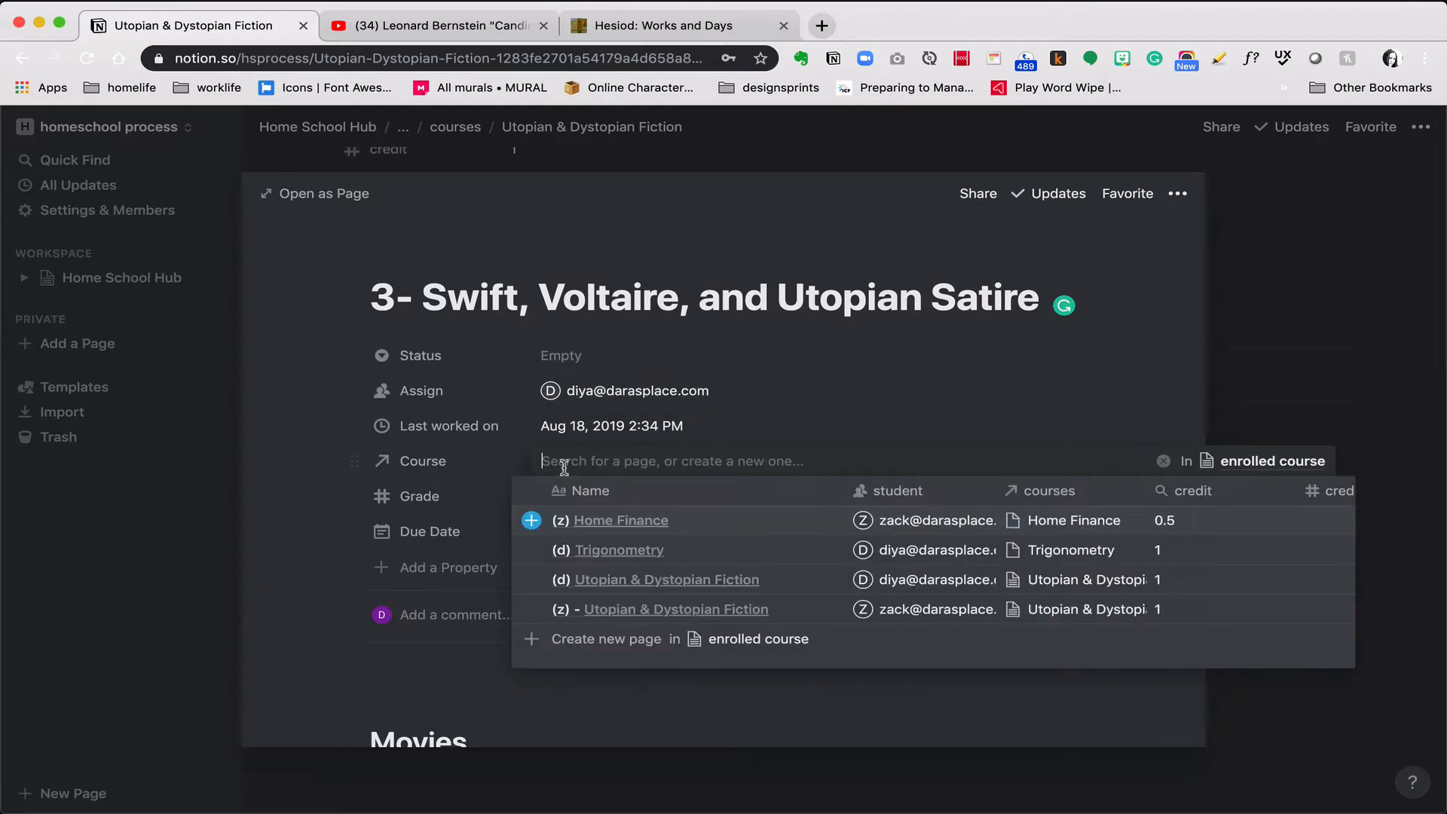
left_click(532, 582)
left_click(487, 678)
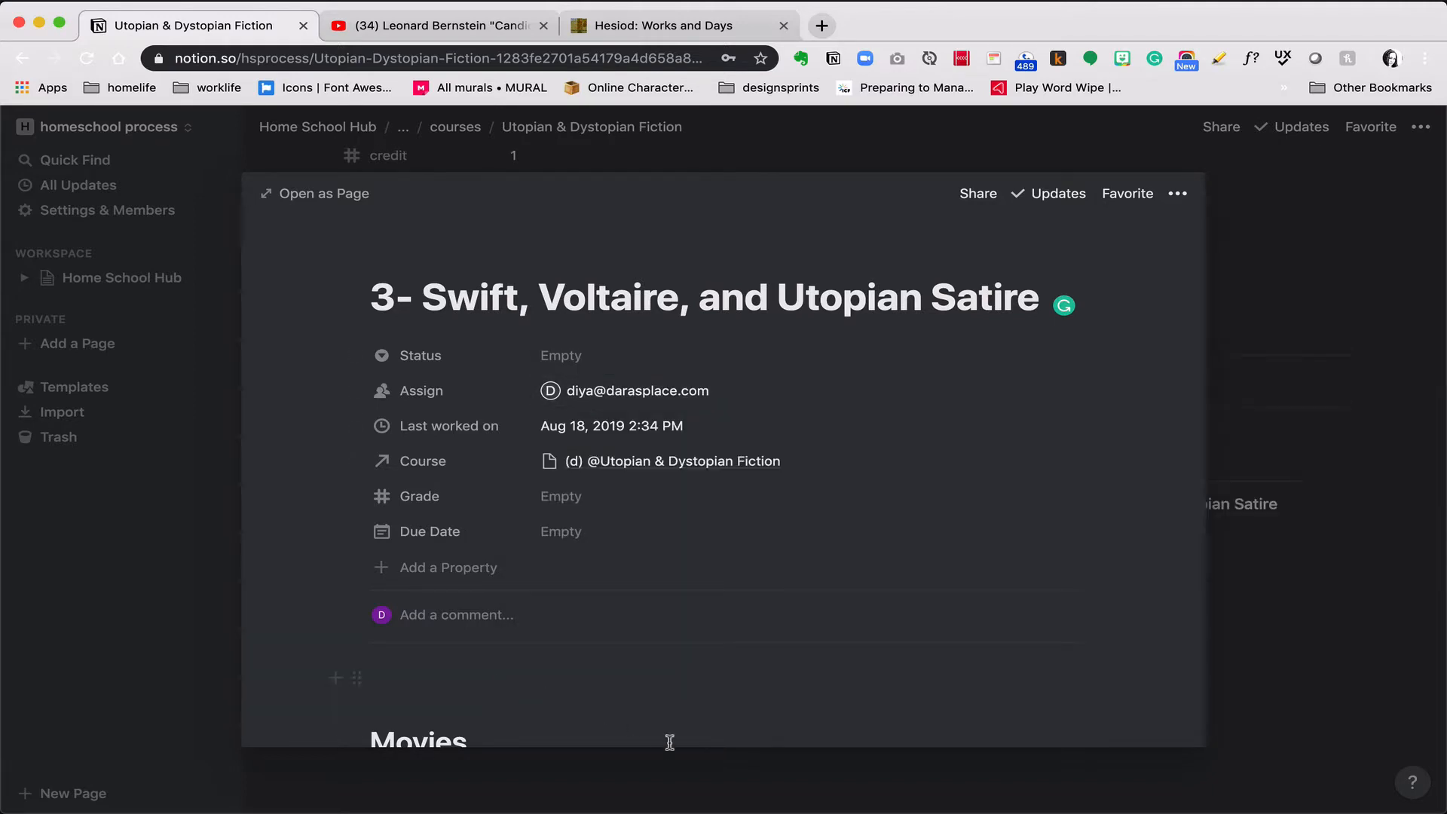
left_click(663, 778)
Open the remaining "Copy of 3- Swift, Voltaire, and Utopian Satire" and assign it to the (z) student
left_click(980, 504)
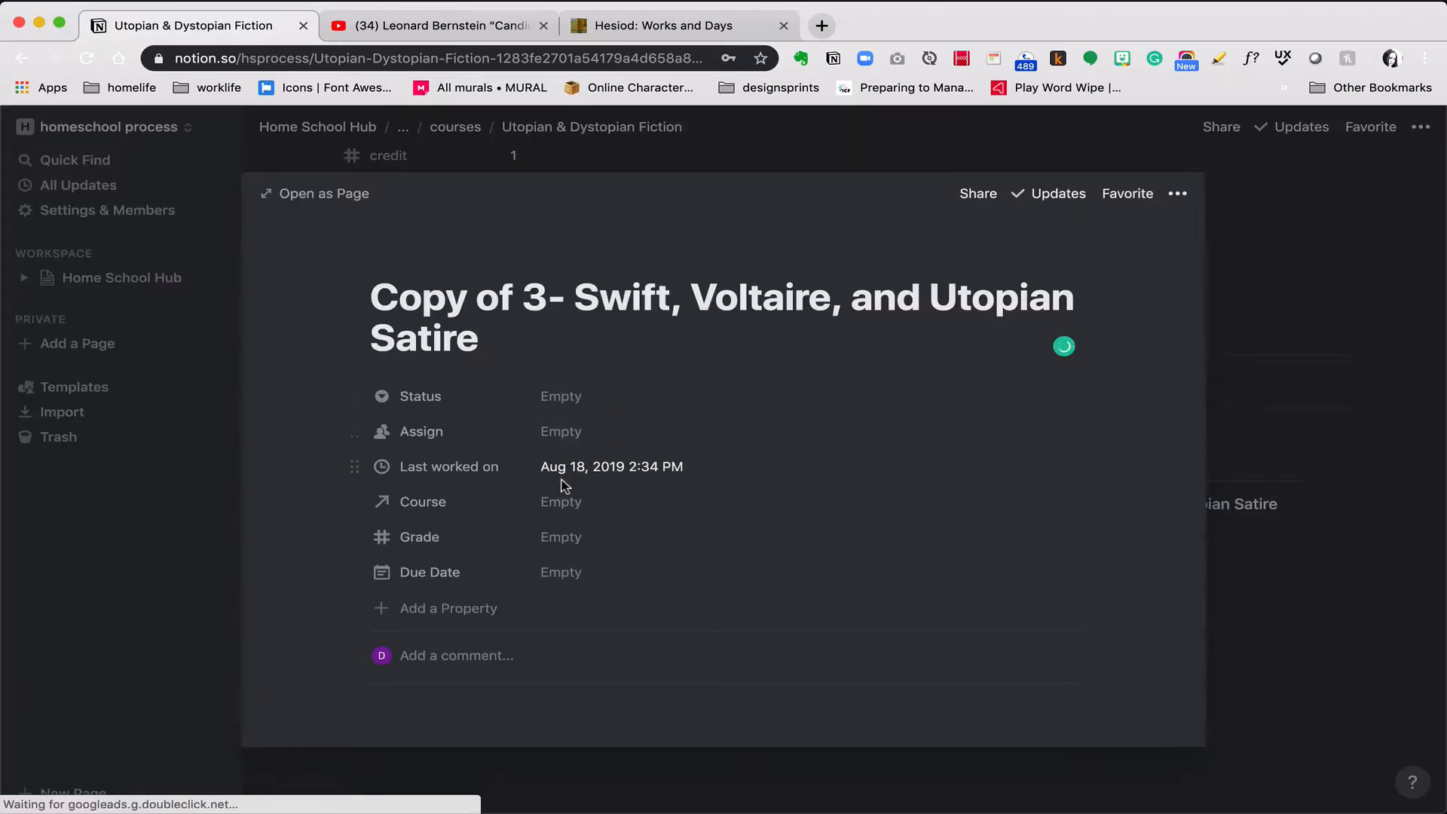
left_click(559, 433)
left_click(579, 543)
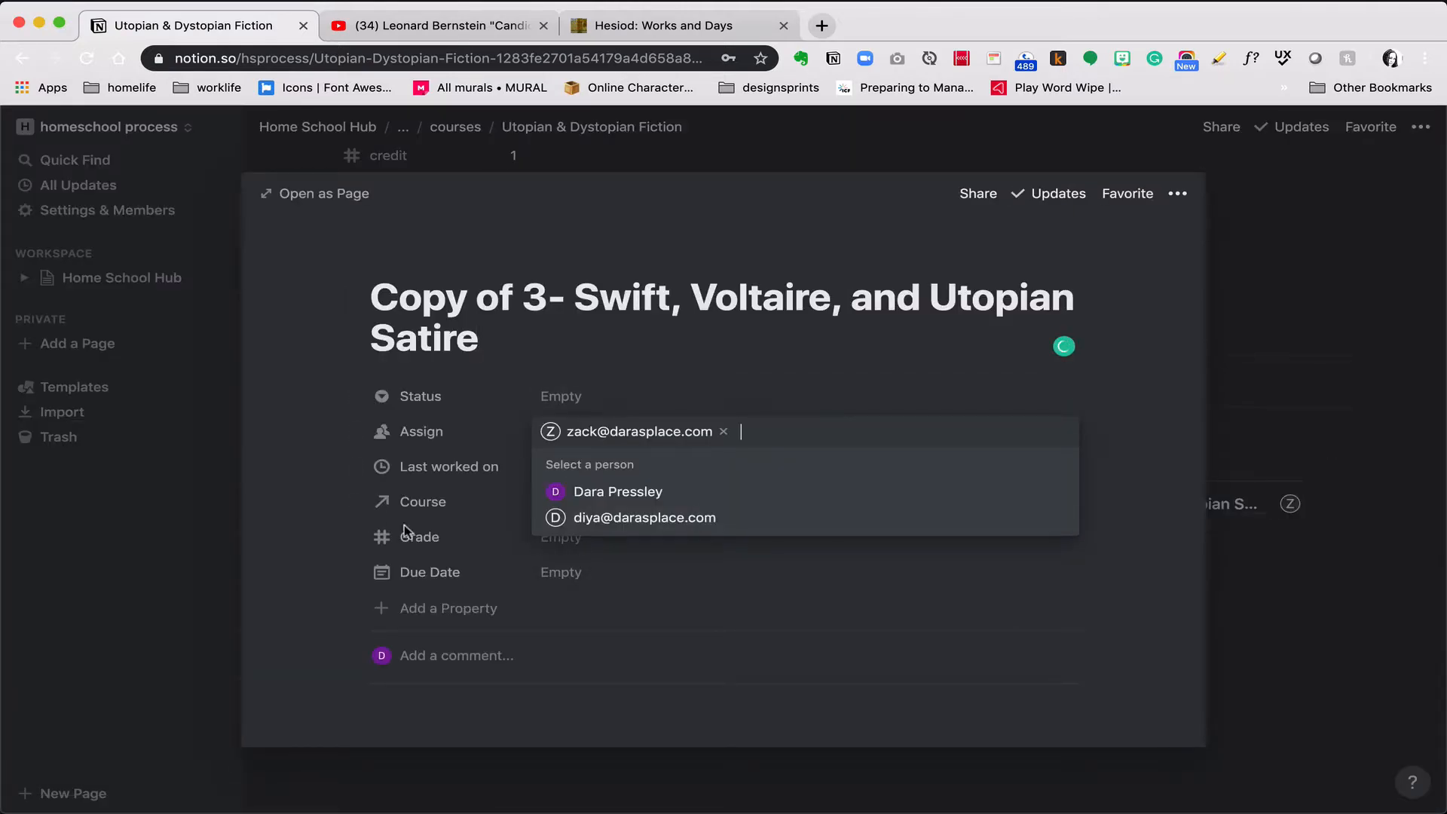
left_click(404, 524)
Relate the copy's Course to the (z) Utopian & Dystopian Fiction enrollment and close it
left_click(562, 502)
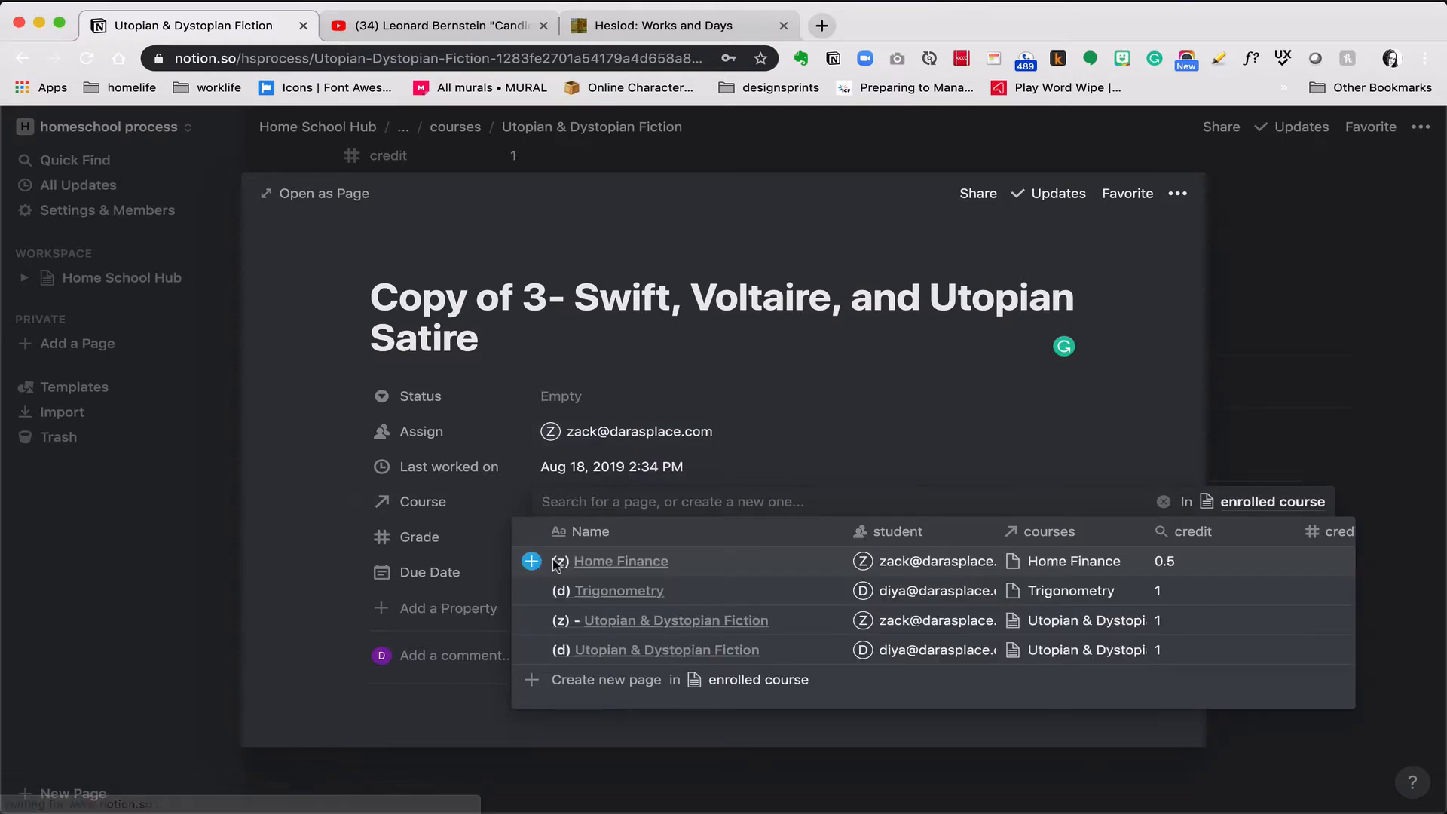
left_click(531, 619)
left_click(309, 569)
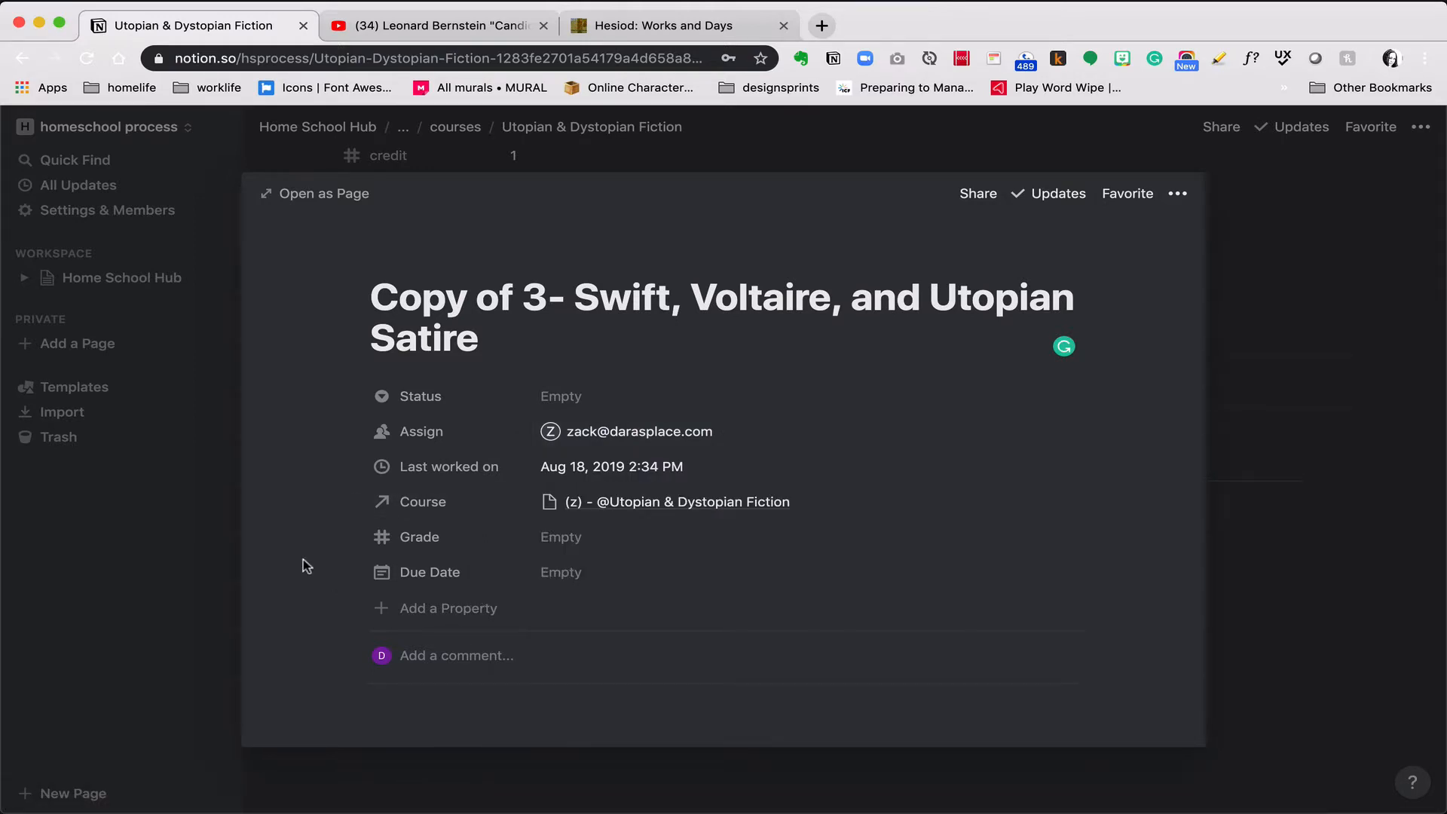
left_click(588, 539)
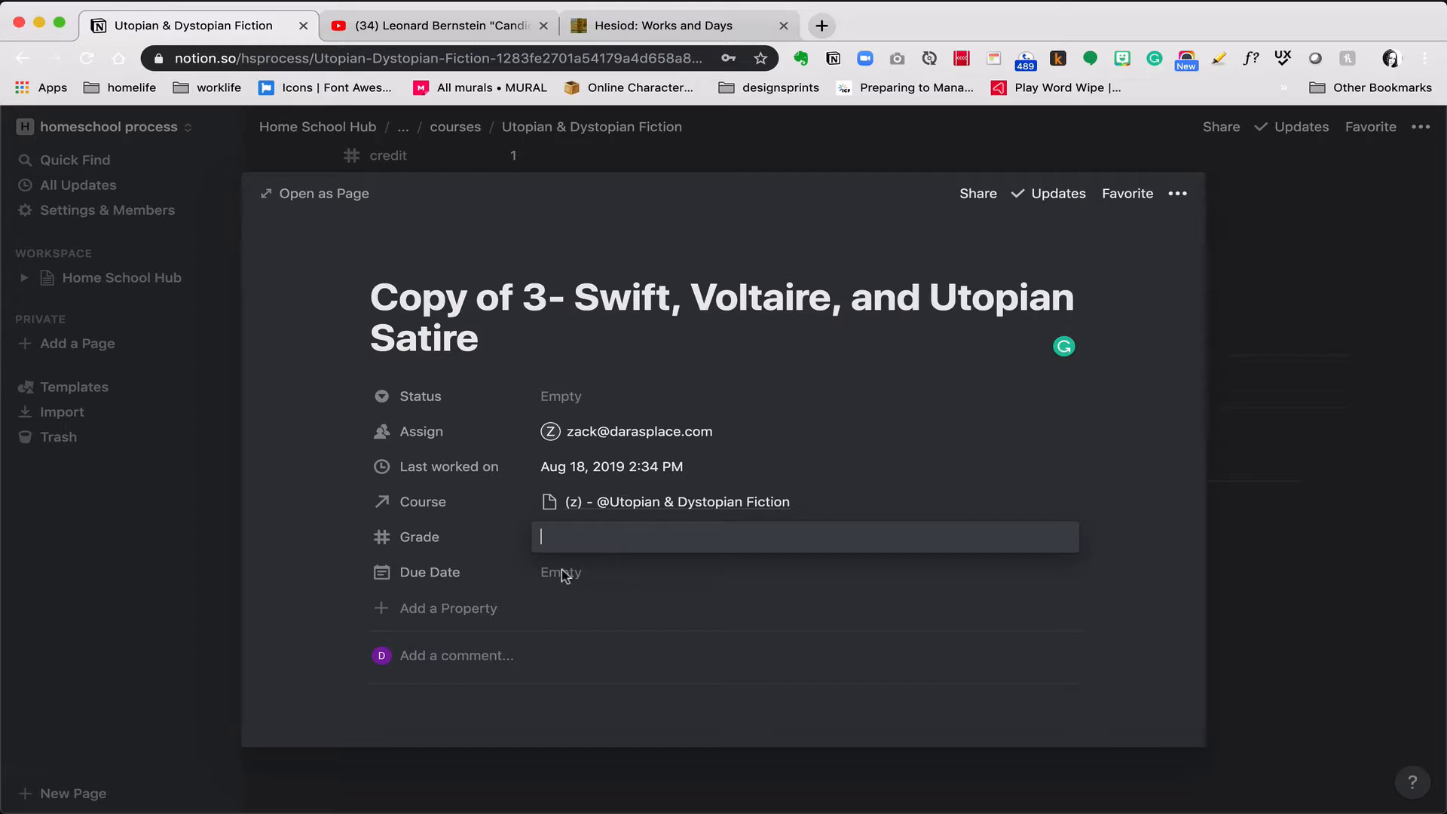
left_click(289, 589)
left_click(361, 763)
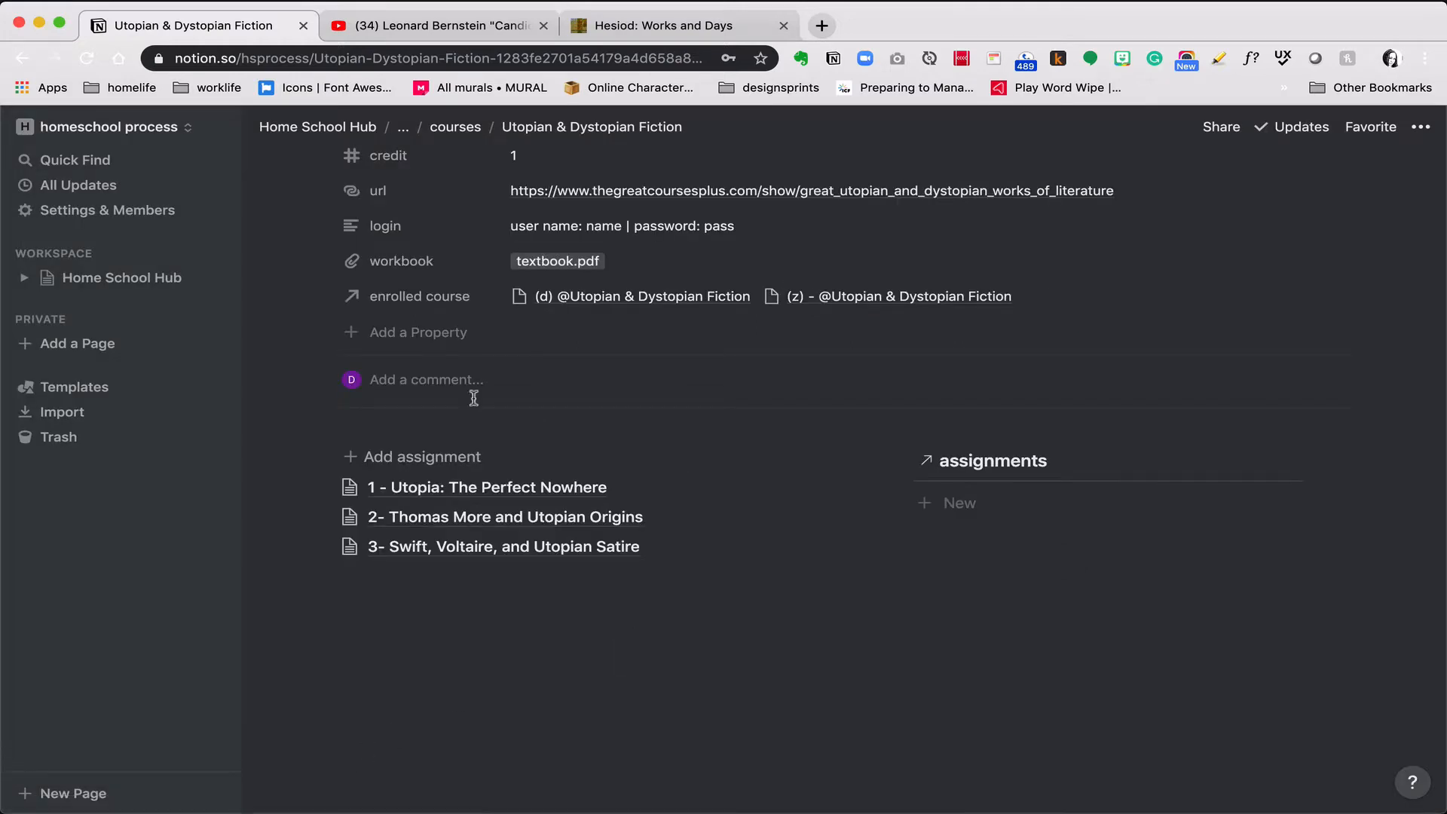
Go back through courses to the Planning Area page and bring up its assignments board
left_click(456, 126)
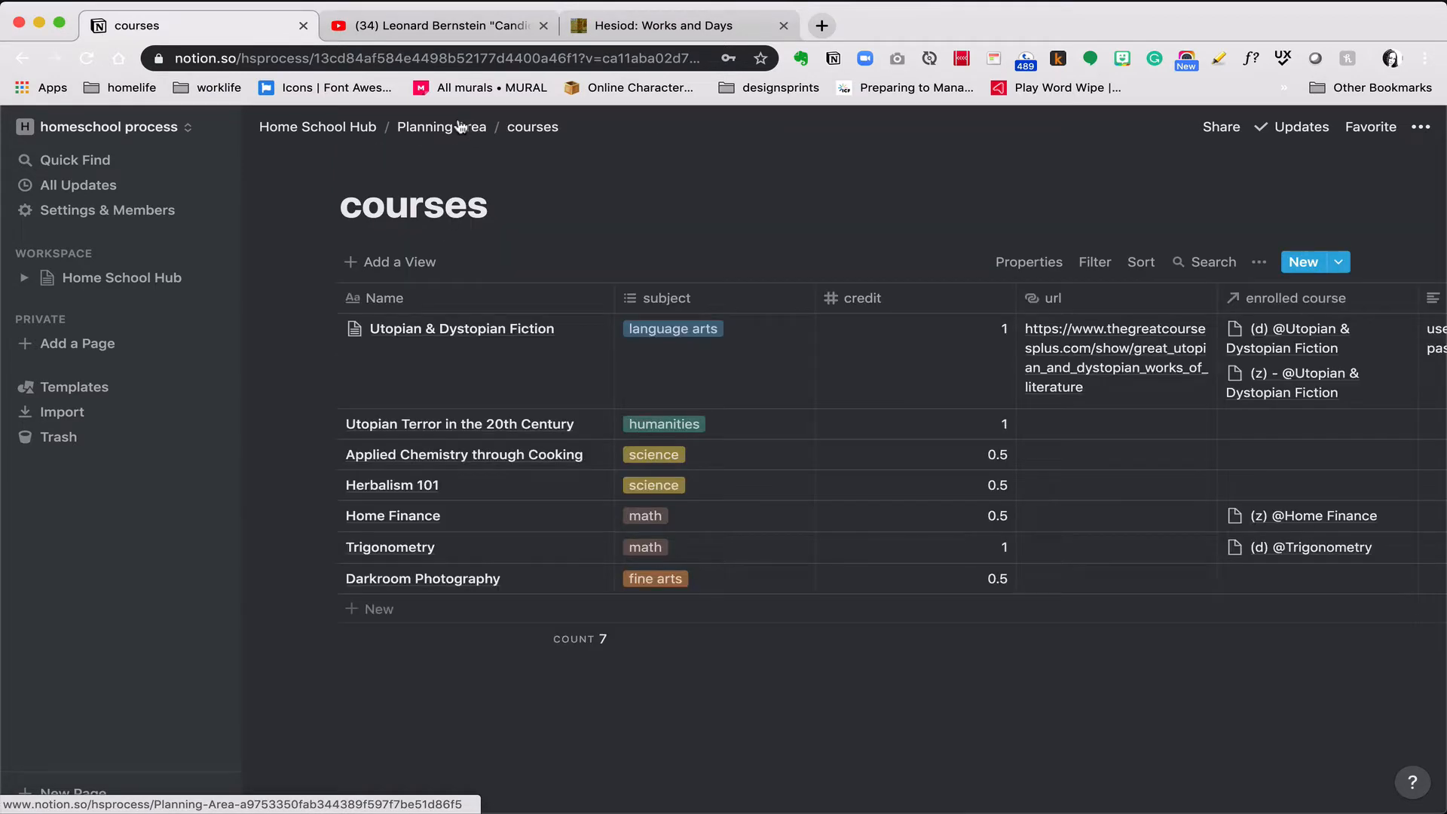
left_click(420, 127)
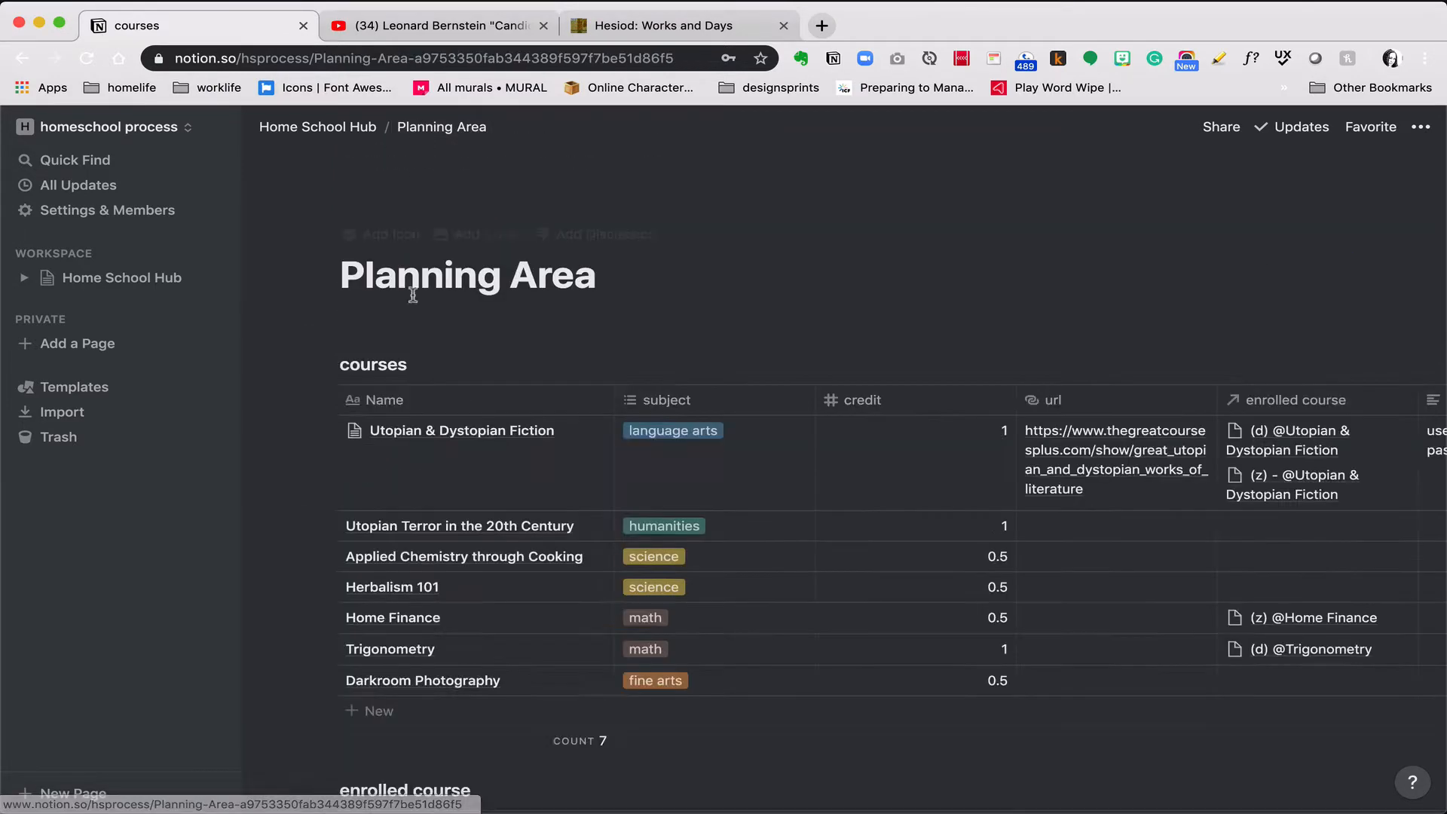
scroll(403, 520, "down", 8)
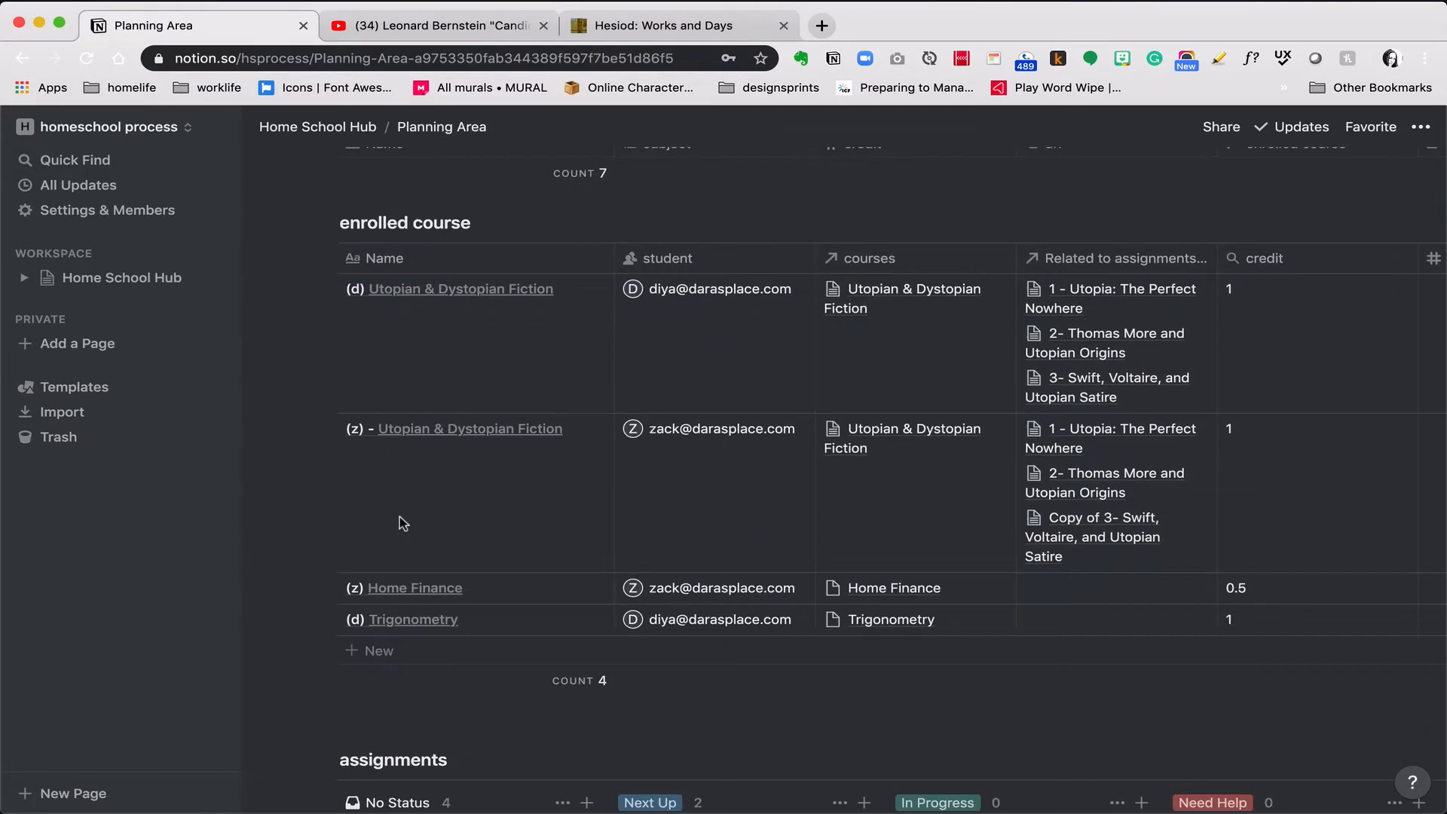
scroll(403, 522, "down", 8)
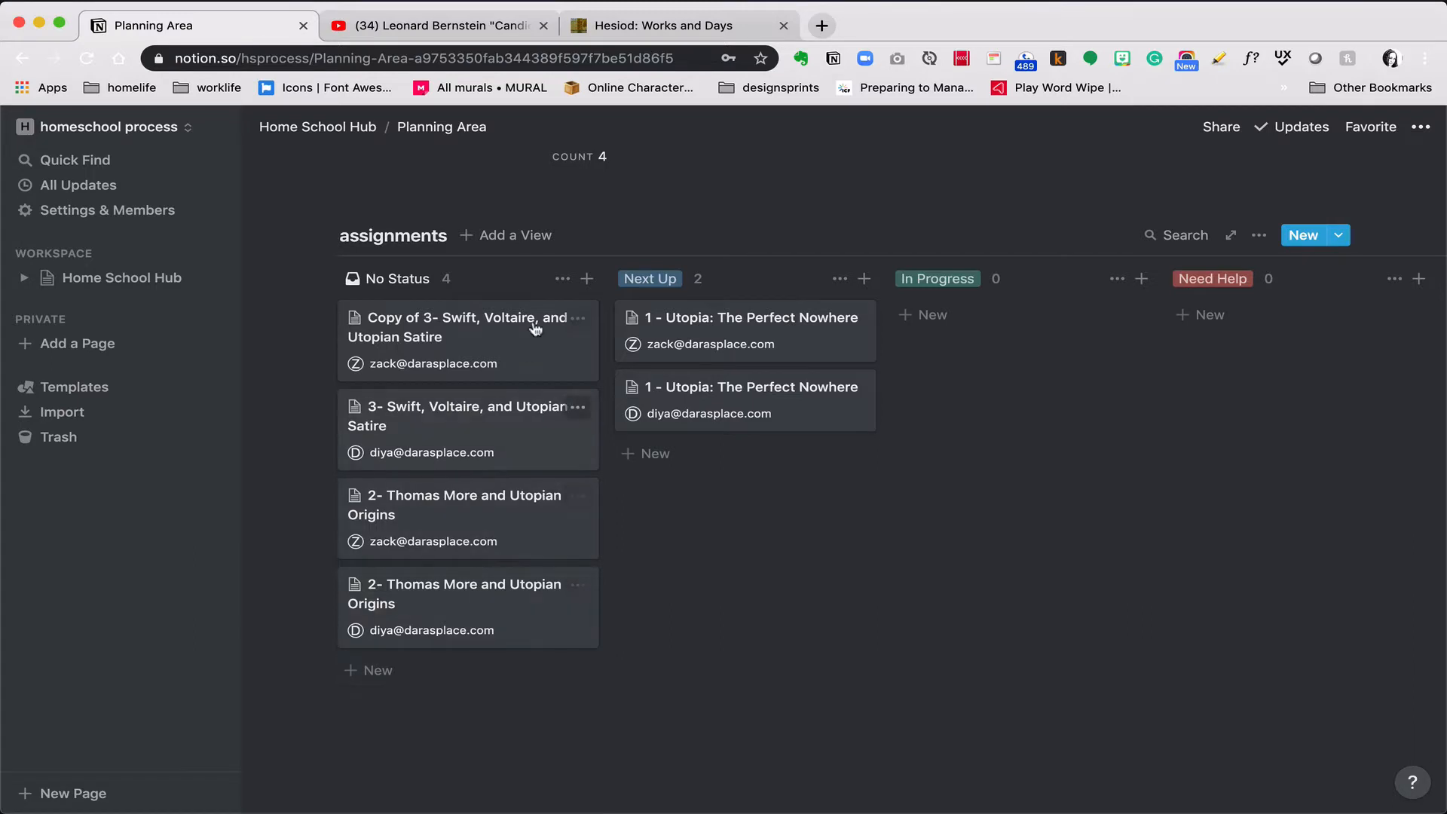
Add a board view to the assignments database, titled with the (d) student's first name in possessive form plus "assignments"
left_click(538, 238)
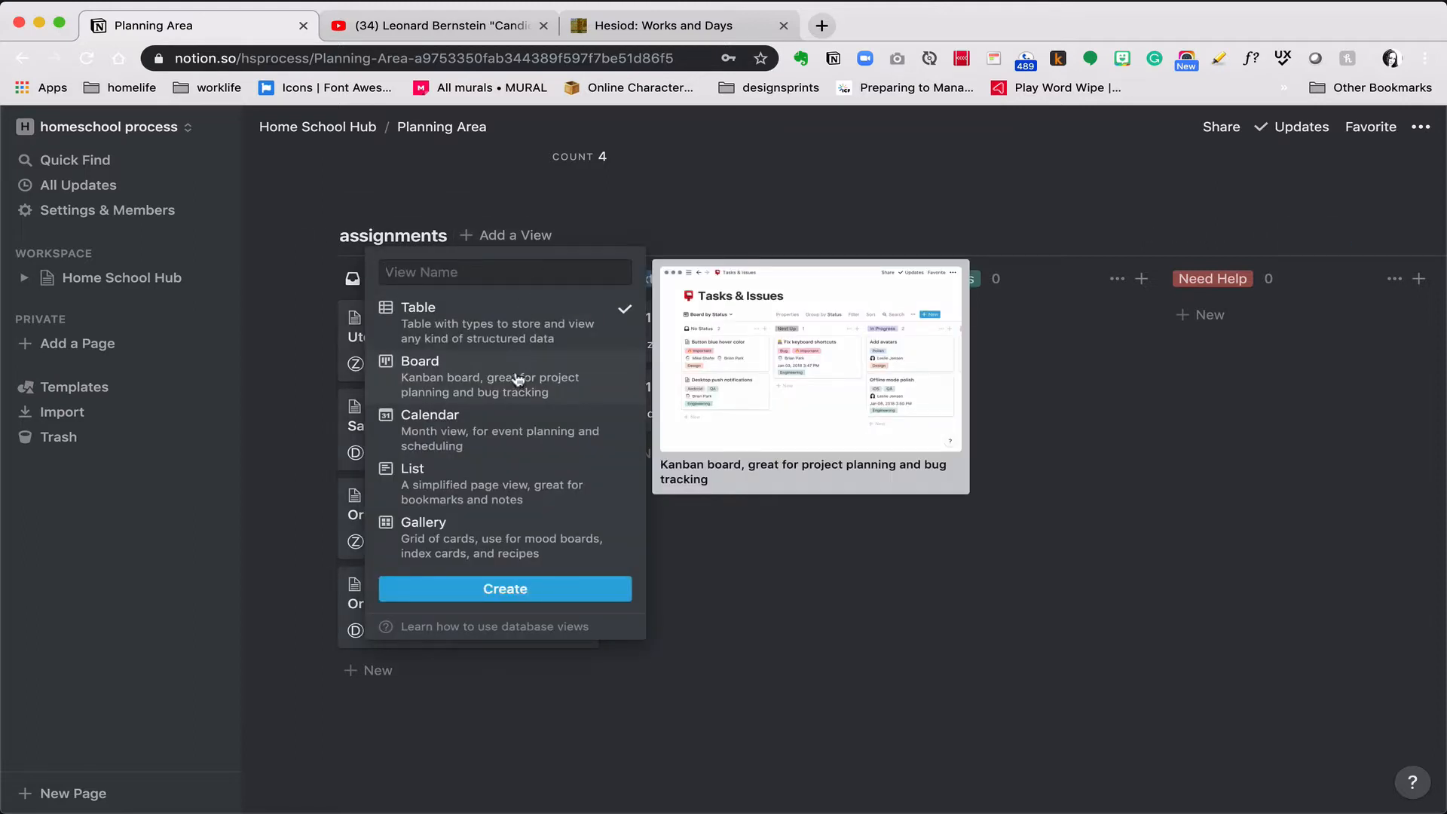
type("diya's")
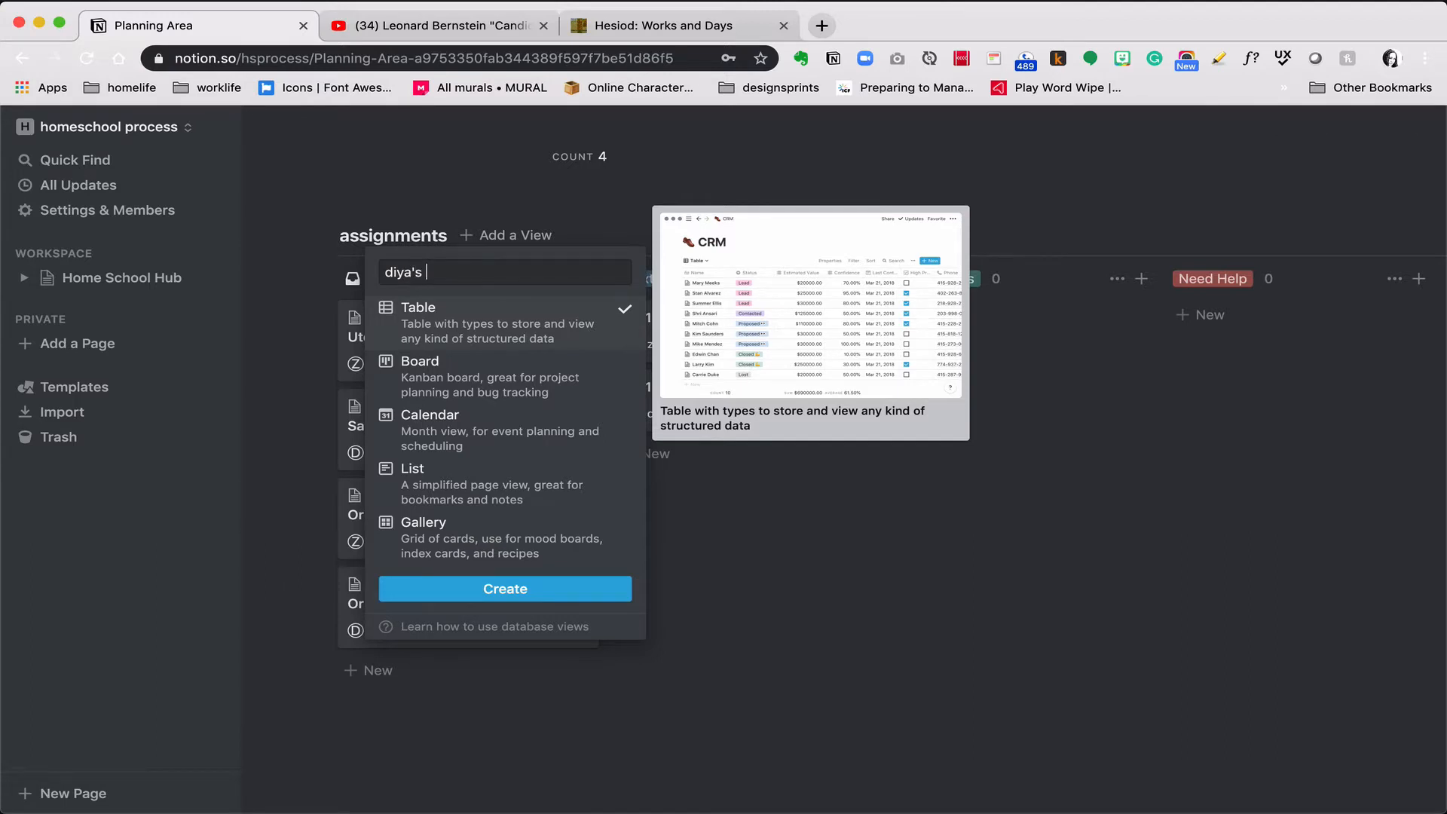
type(" assigments")
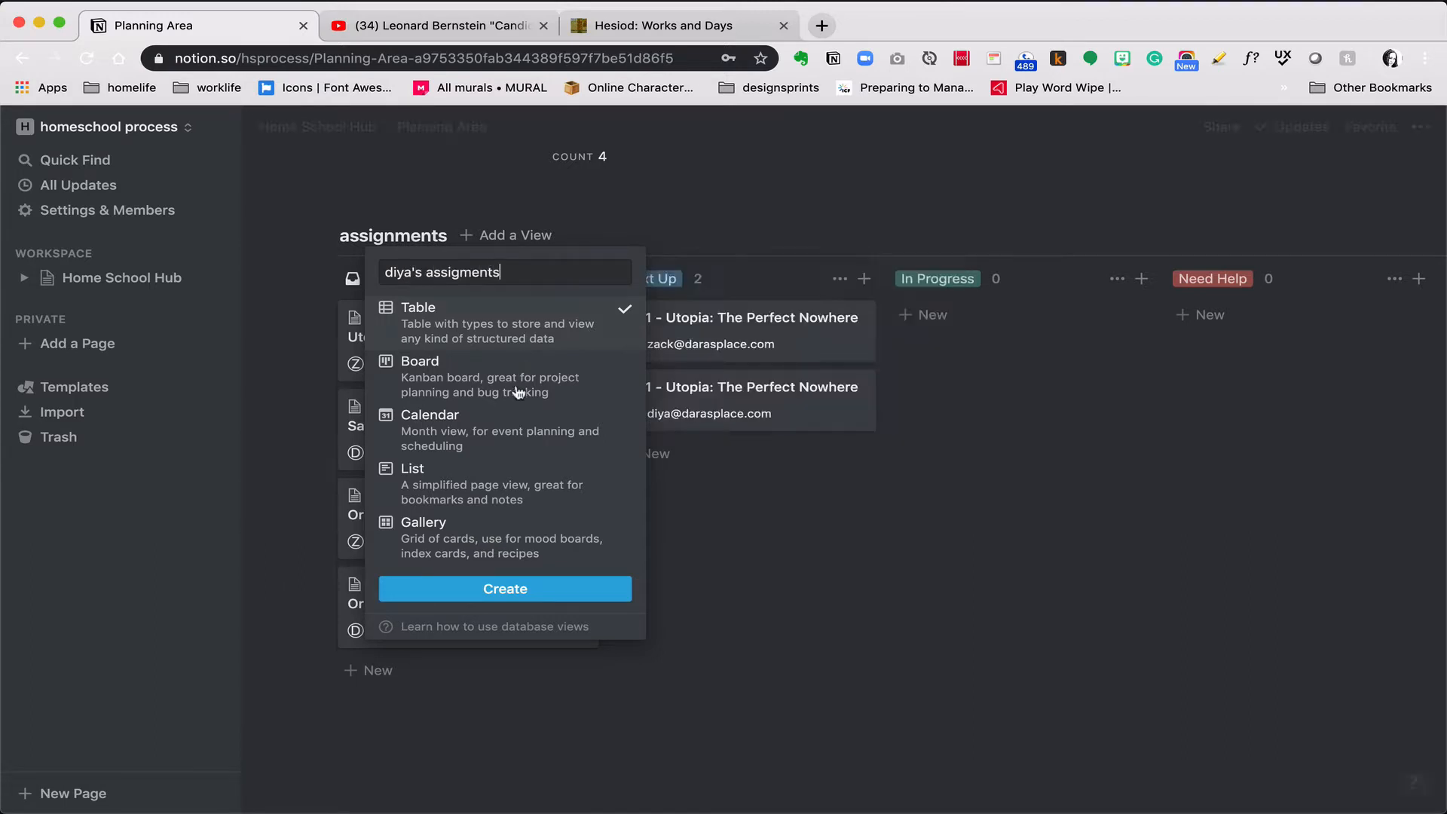
left_click(512, 393)
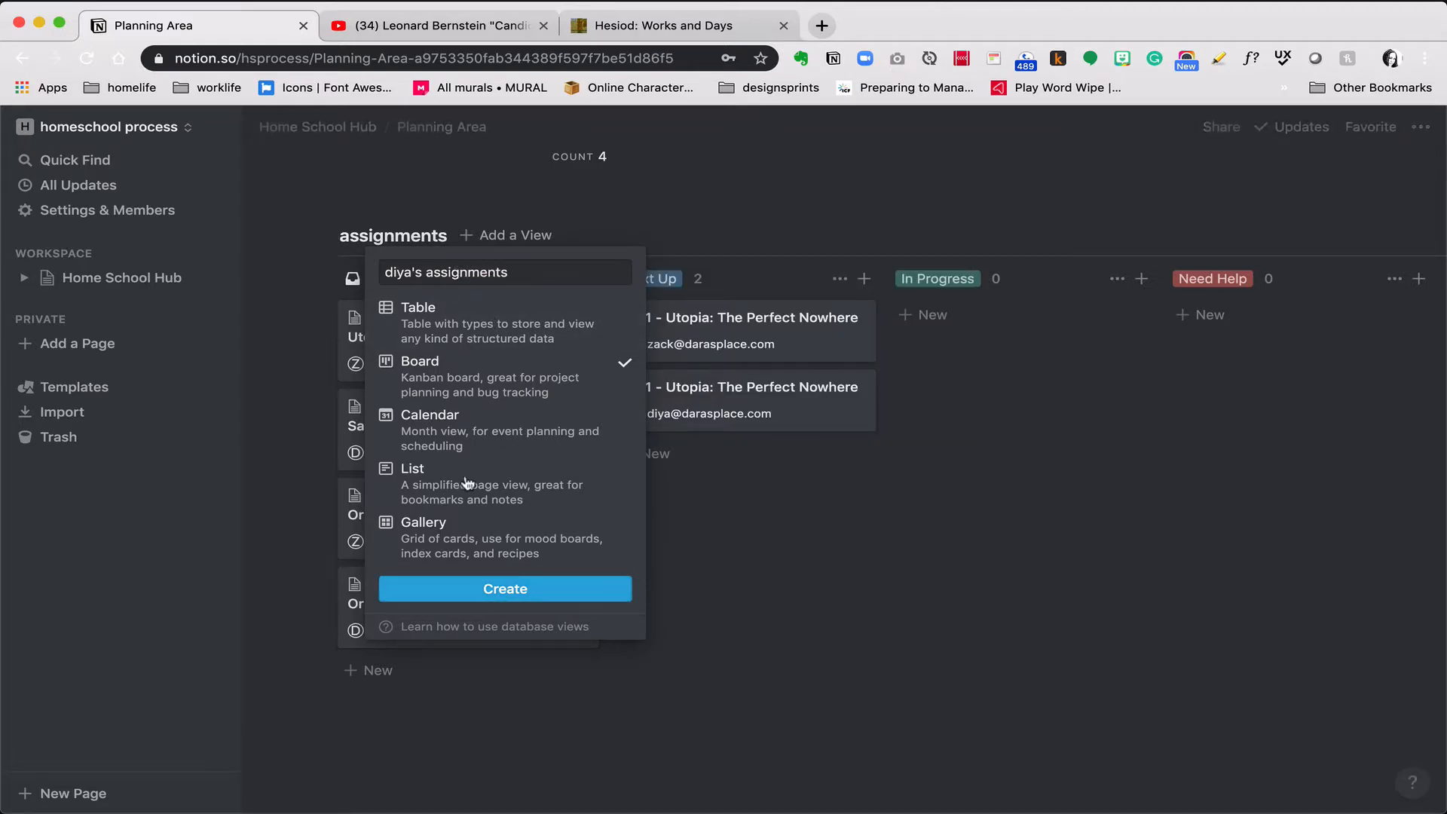
left_click(464, 589)
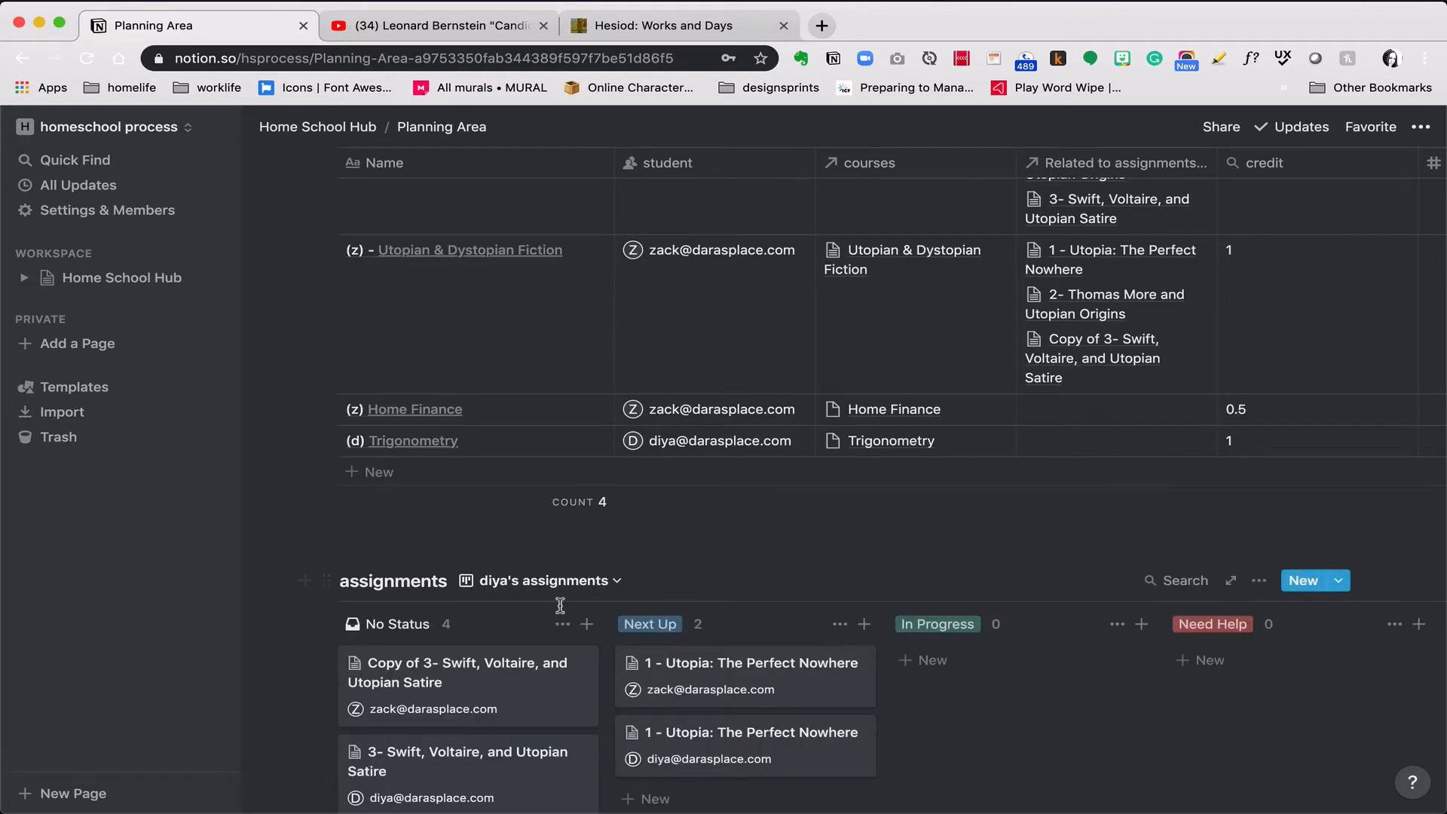
Filter the (d) student's assignments view so that Assign contains the (d) student
scroll(558, 603, "down", 2)
left_click(1258, 498)
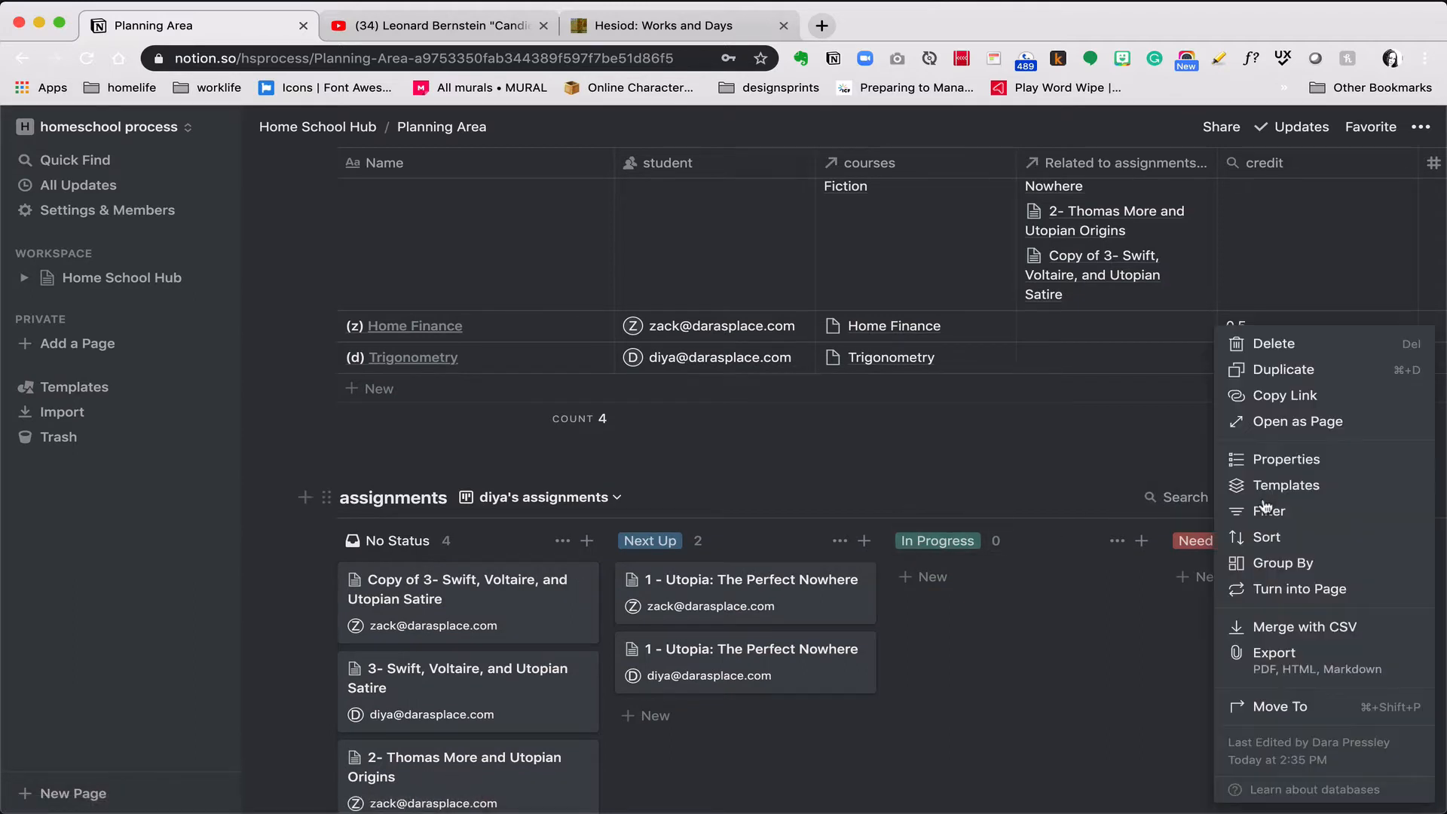
left_click(1268, 512)
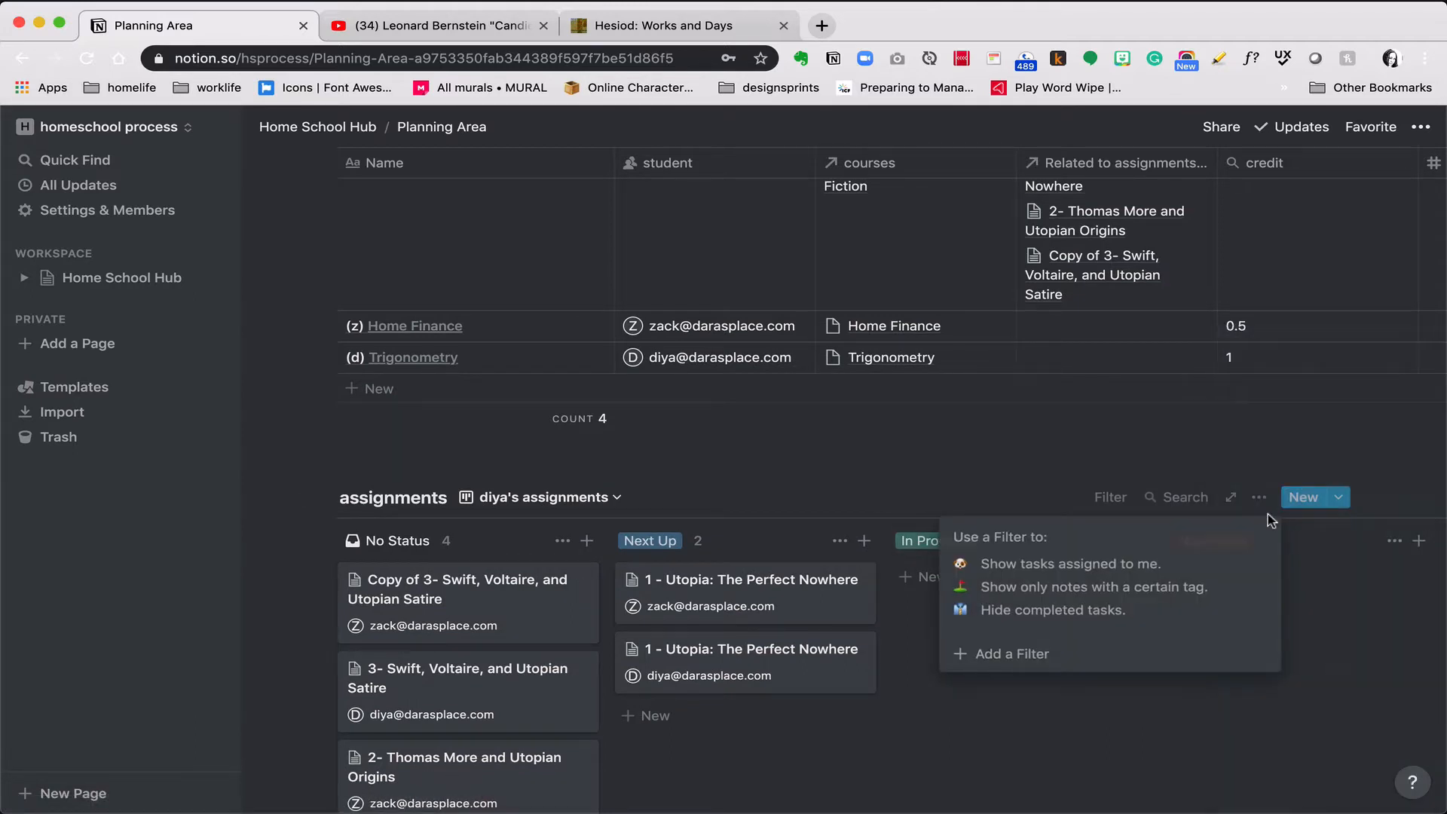
left_click(999, 656)
left_click(1027, 539)
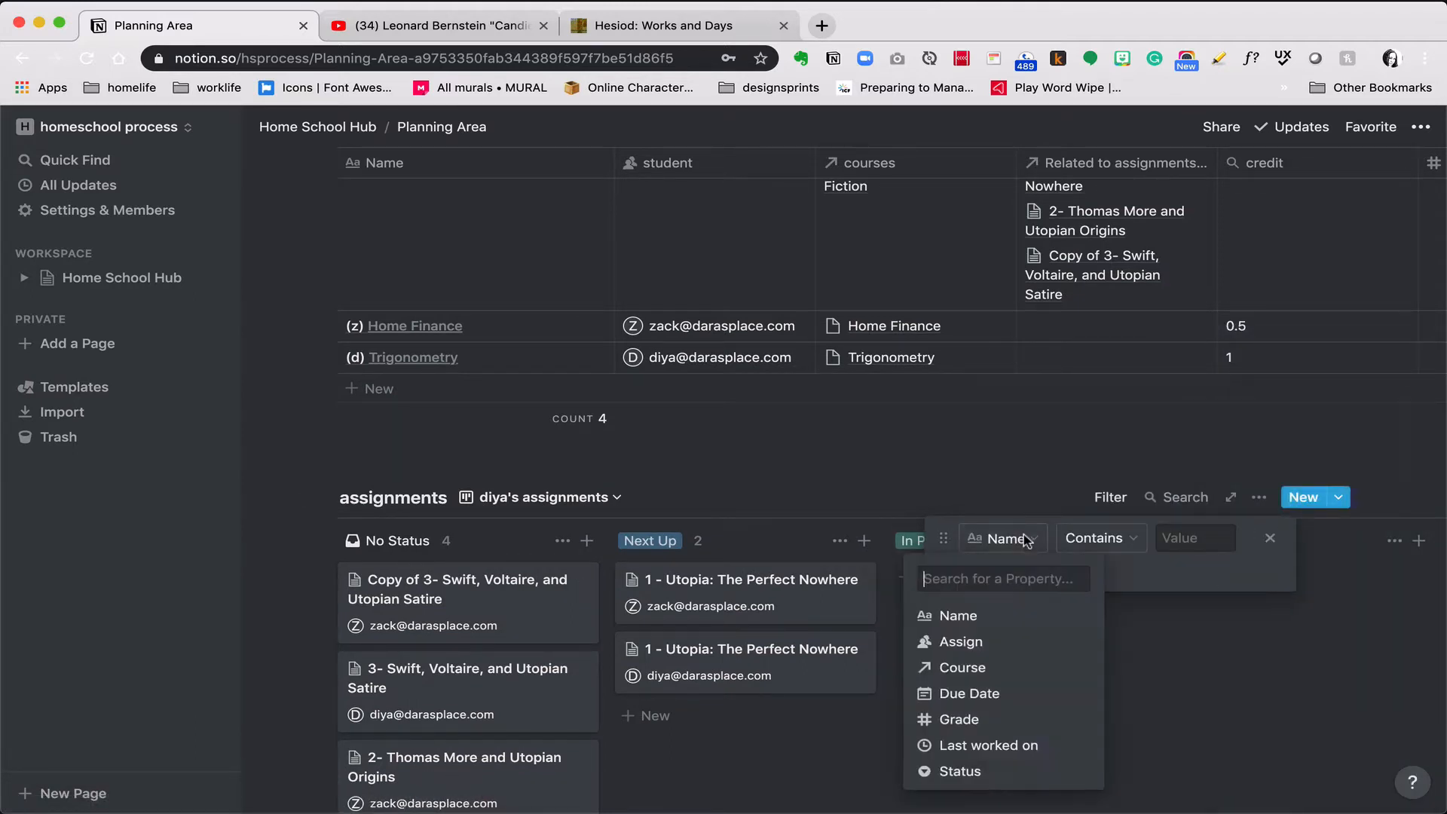
left_click(1006, 643)
left_click(1169, 542)
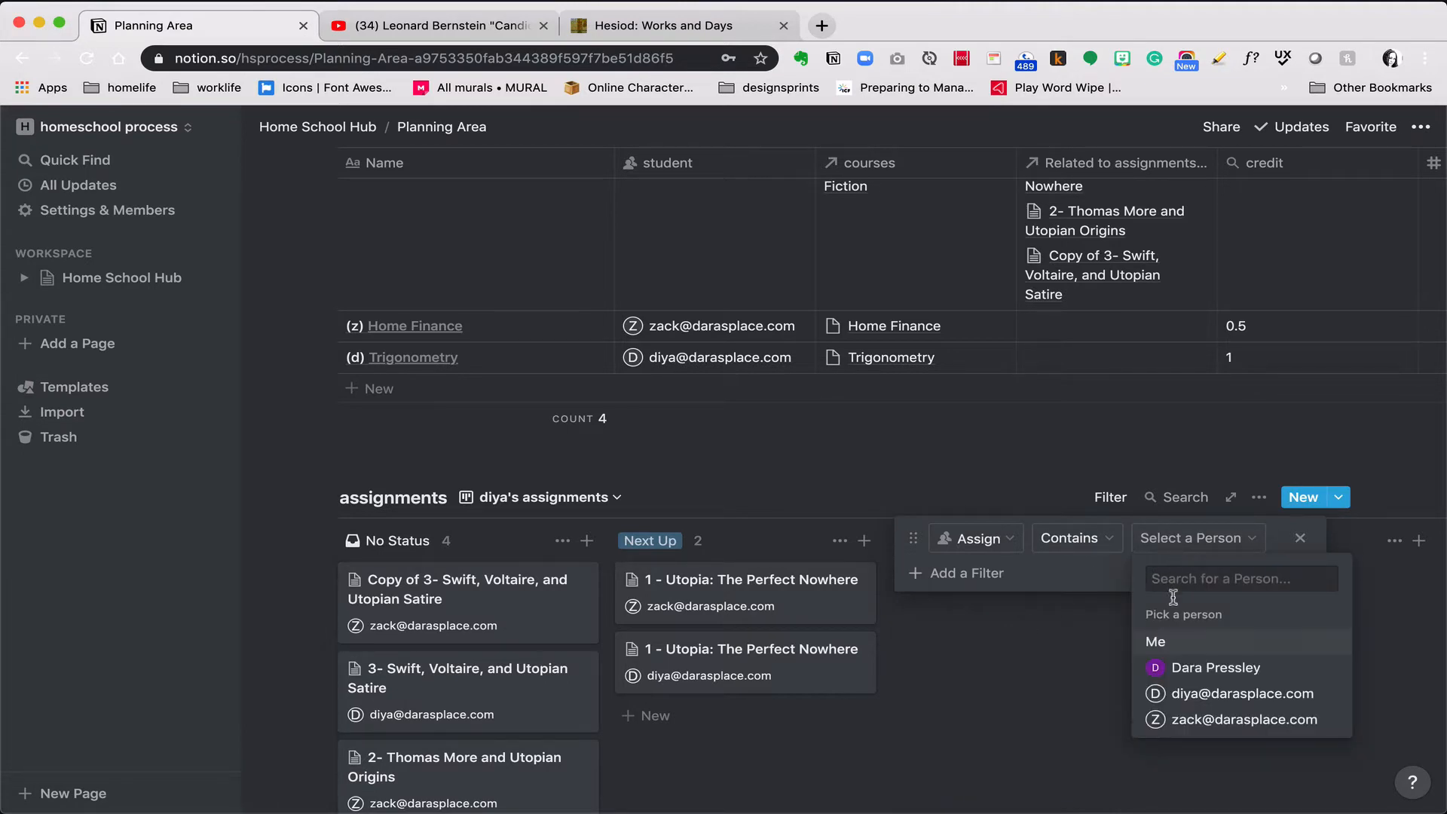
left_click(1175, 693)
left_click(952, 463)
scroll(791, 701, "down", 5)
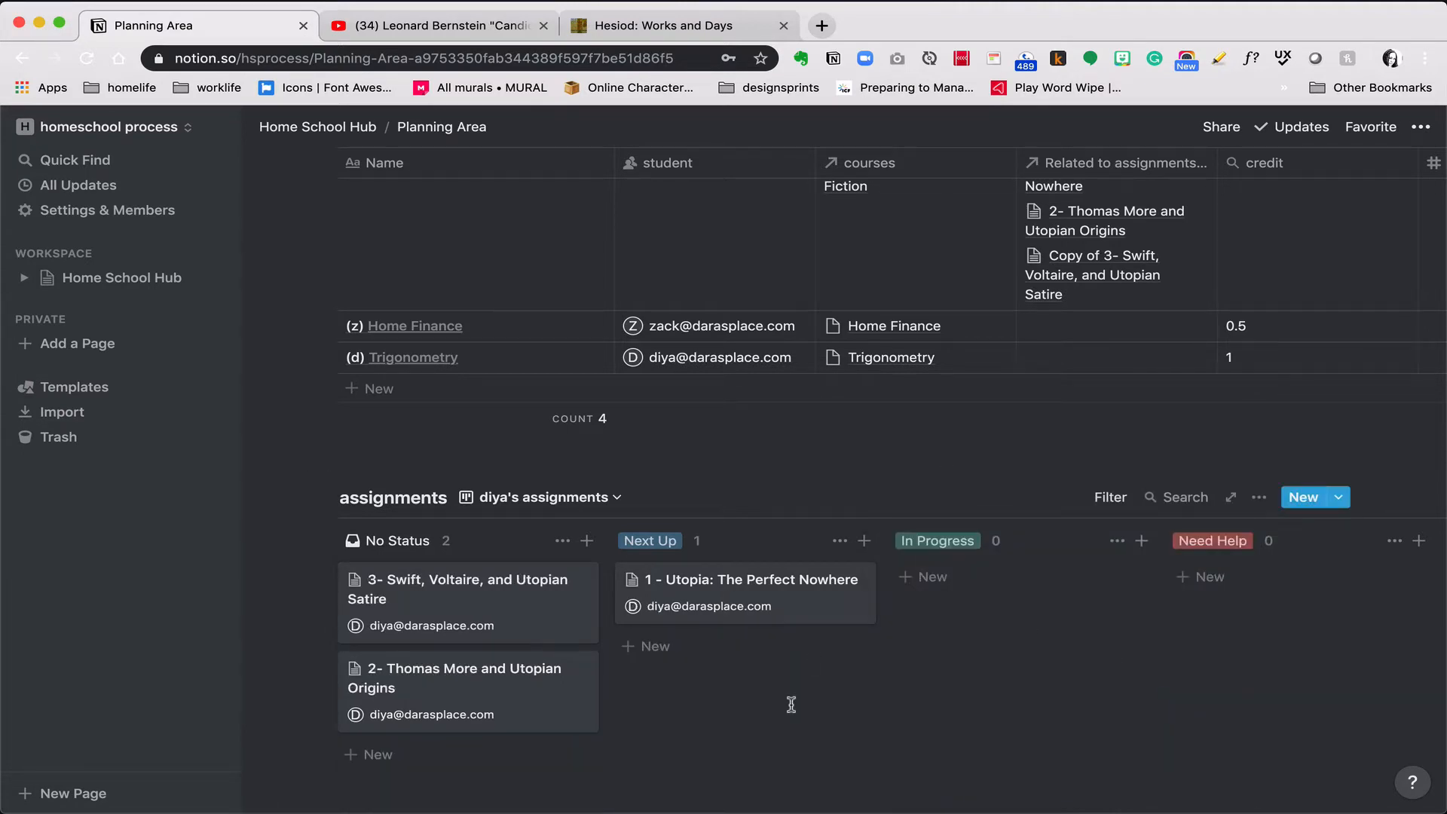
Add another assignments board view, titled with the (z) student's first name in possessive form plus "assignments"
scroll(605, 343, "up", 2)
left_click(617, 385)
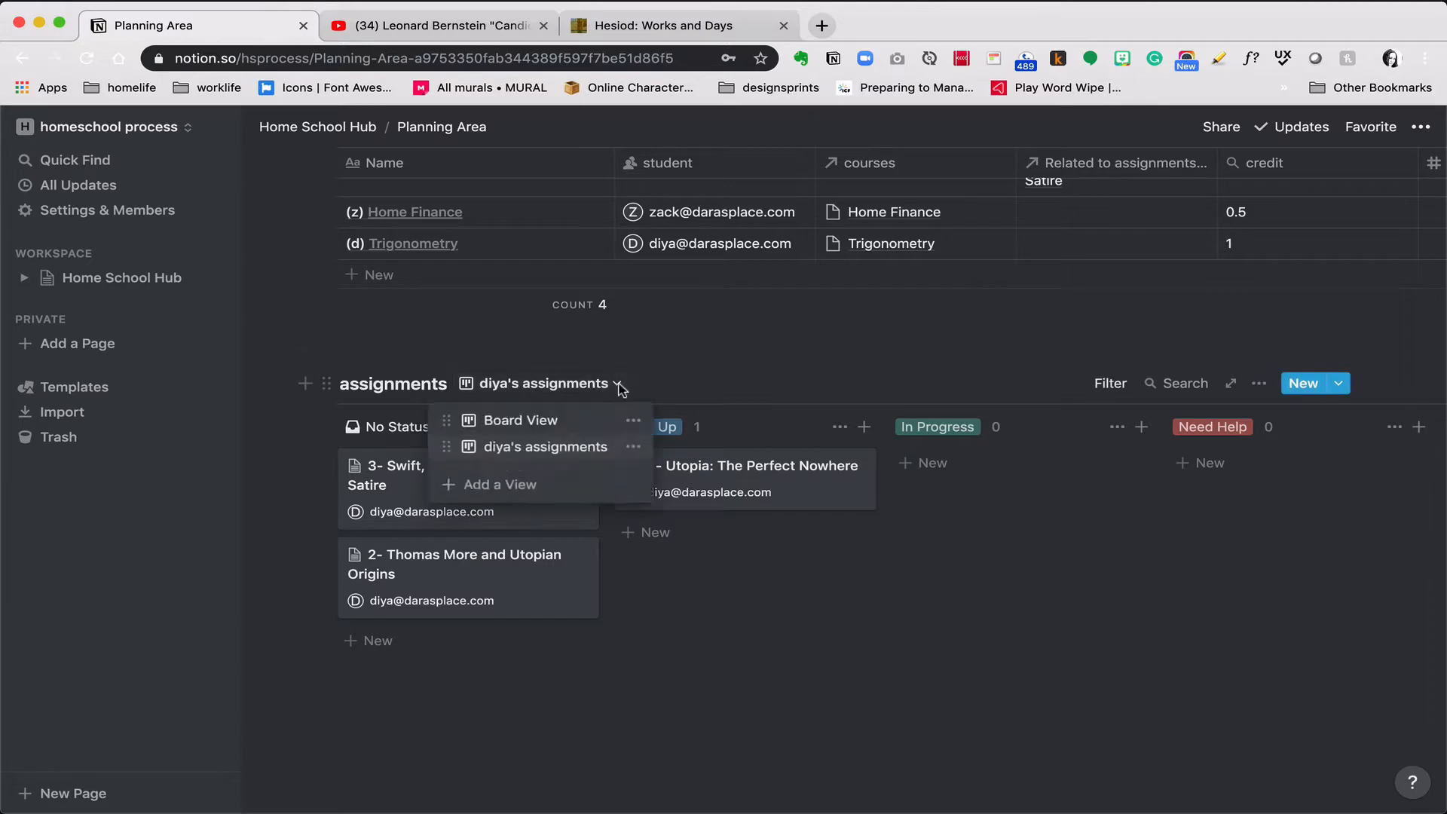
left_click(568, 486)
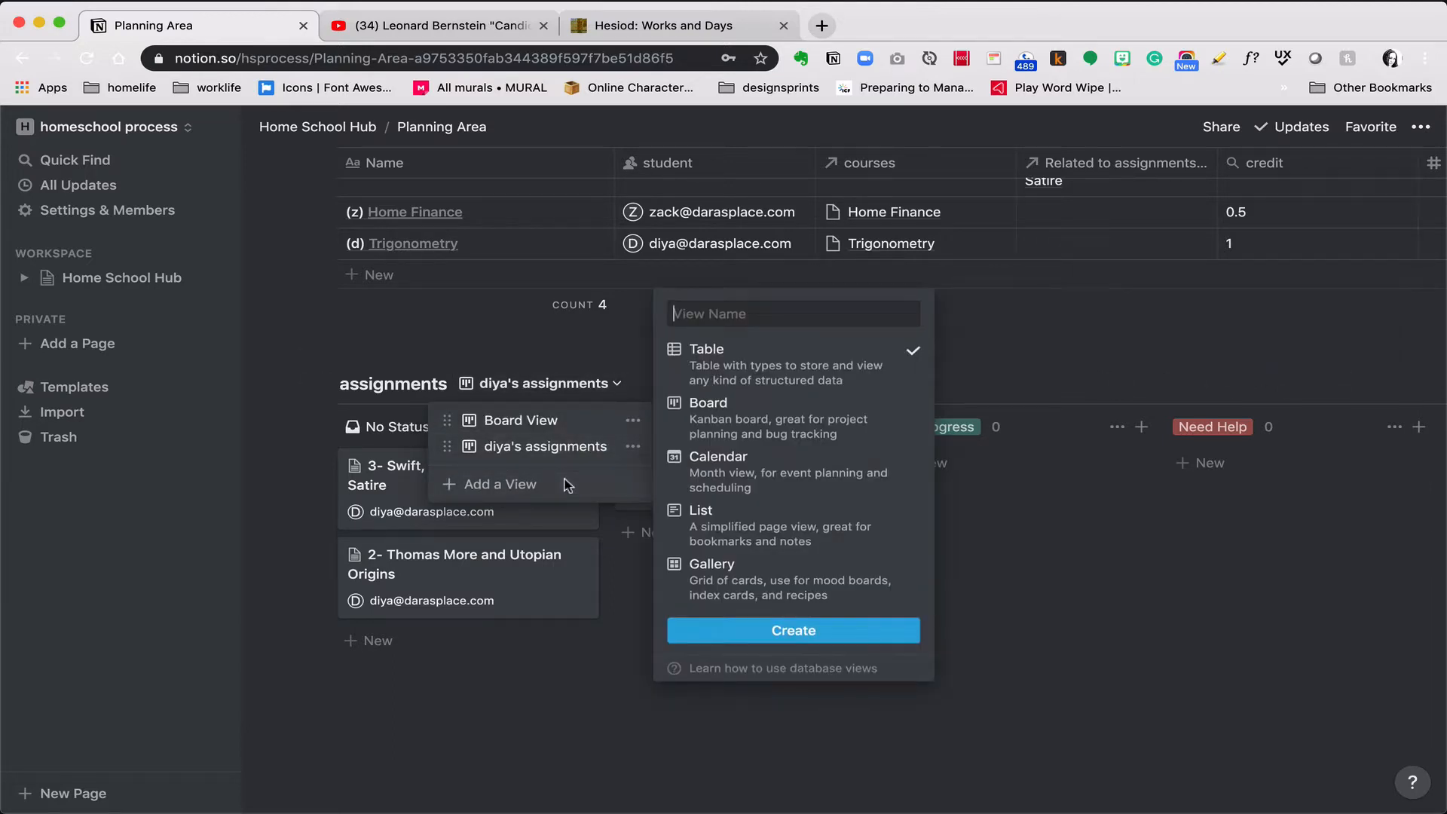
type("zack's as")
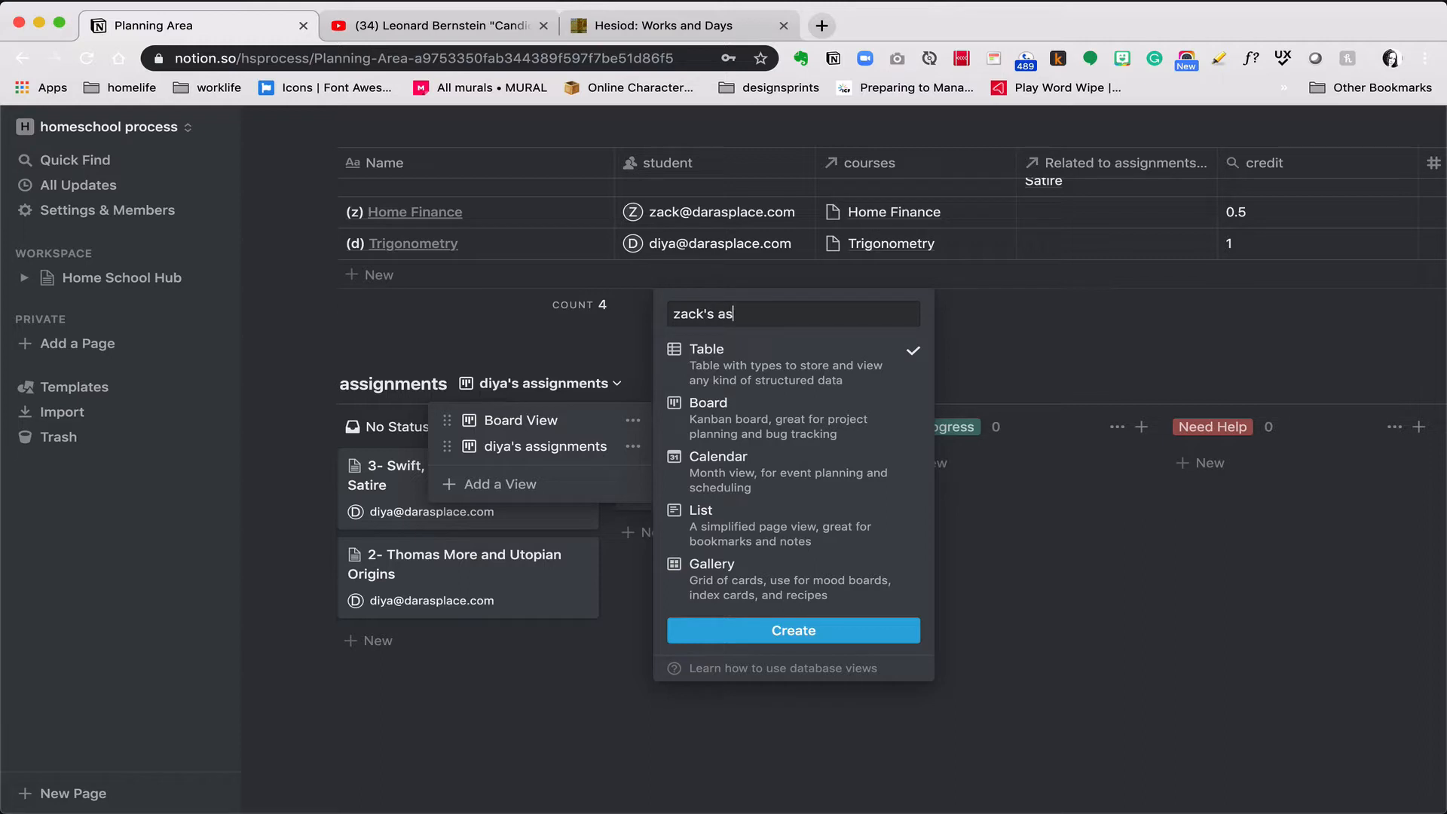
type("signments")
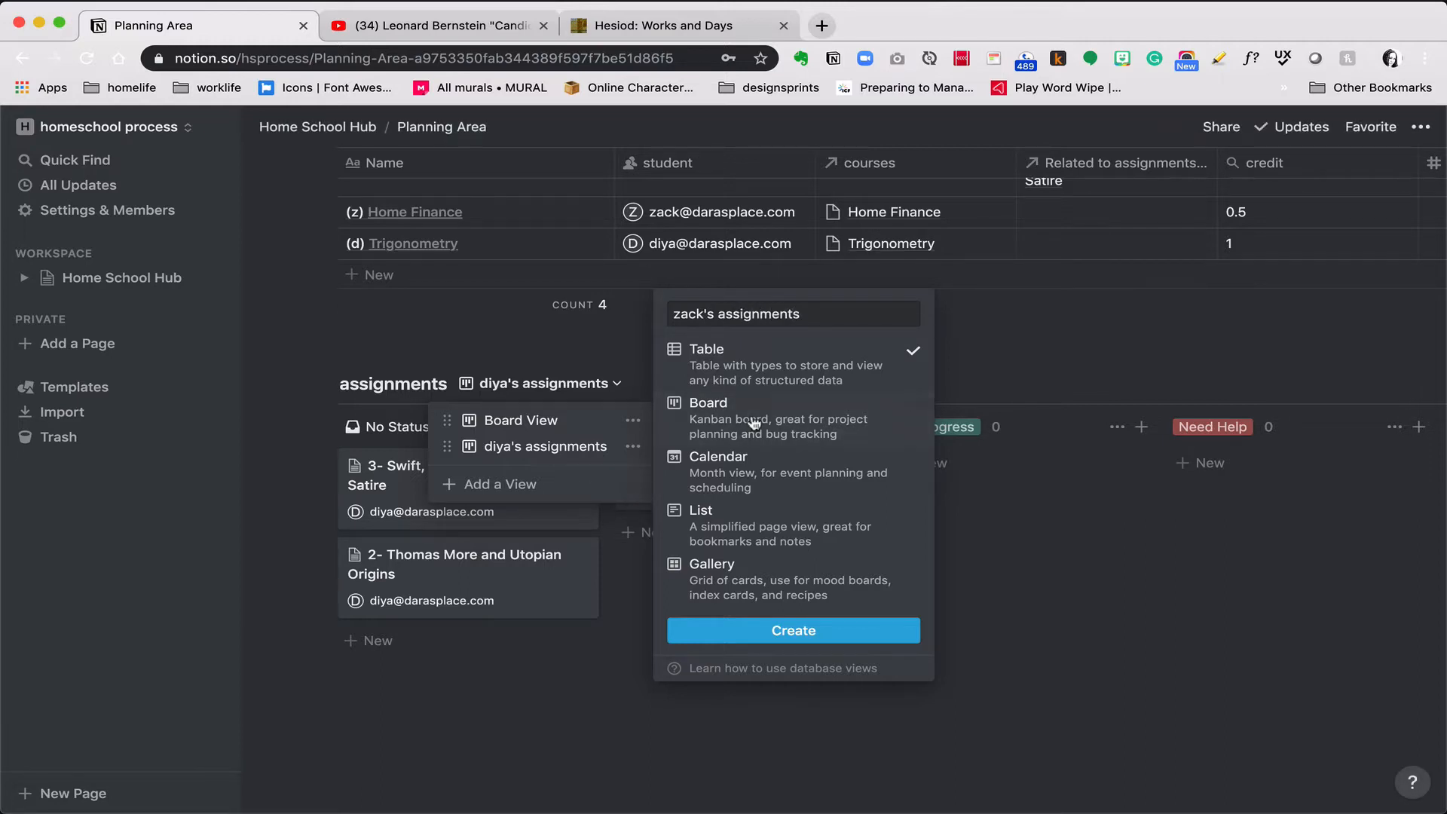
left_click(771, 640)
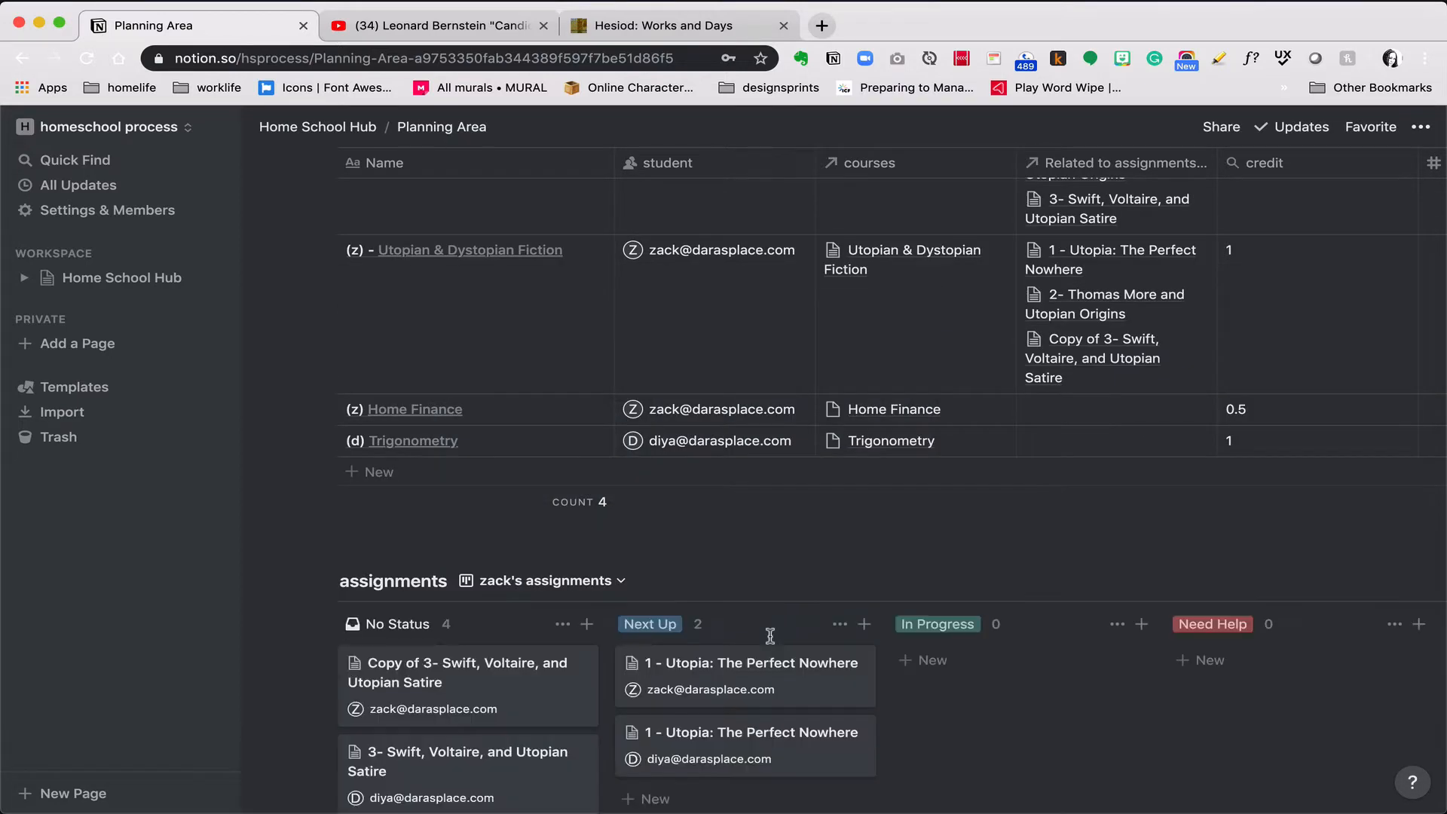
Filter the (z) student's assignments view so that Assign contains the (z) student
left_click(1260, 582)
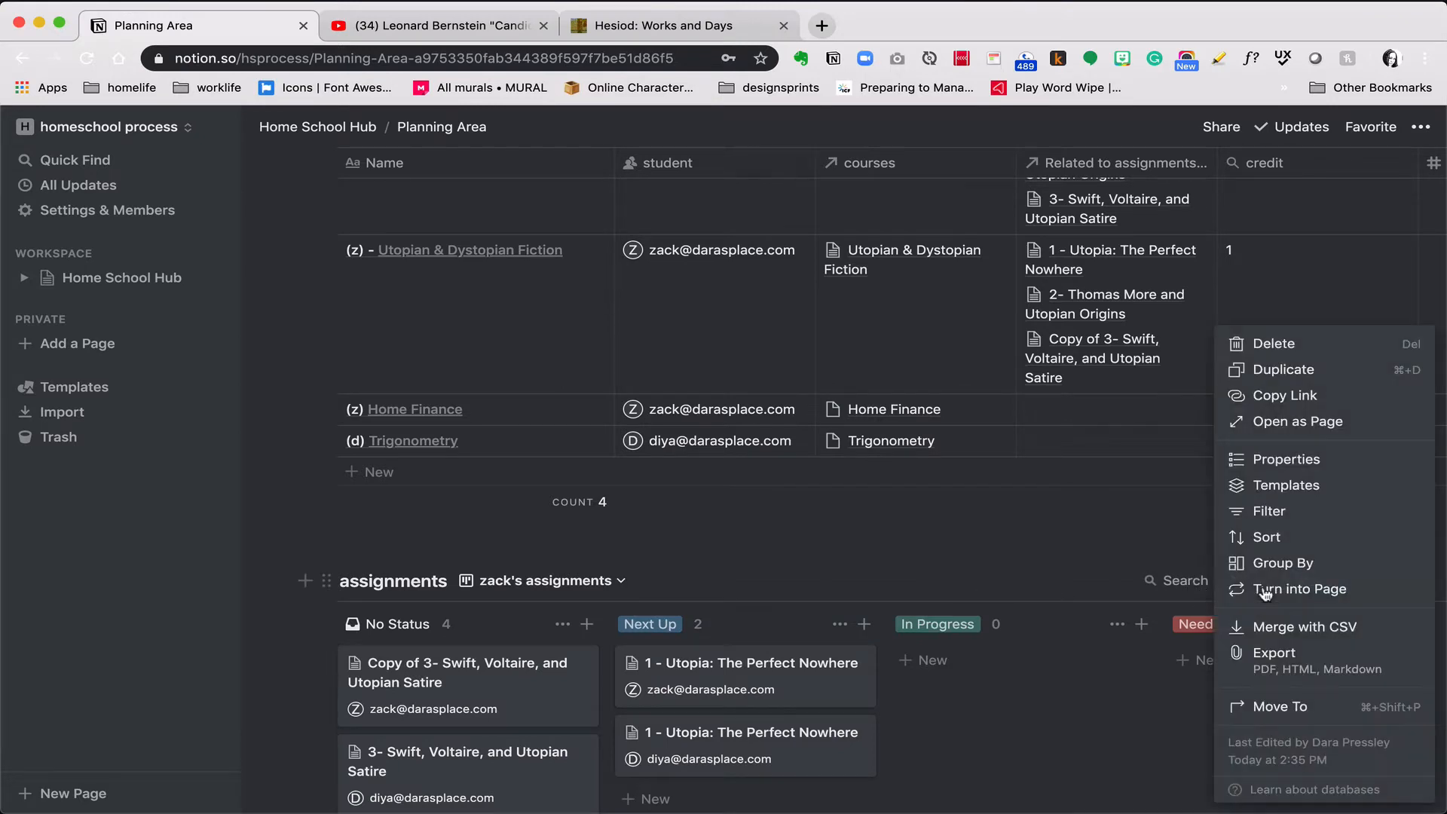
left_click(1269, 512)
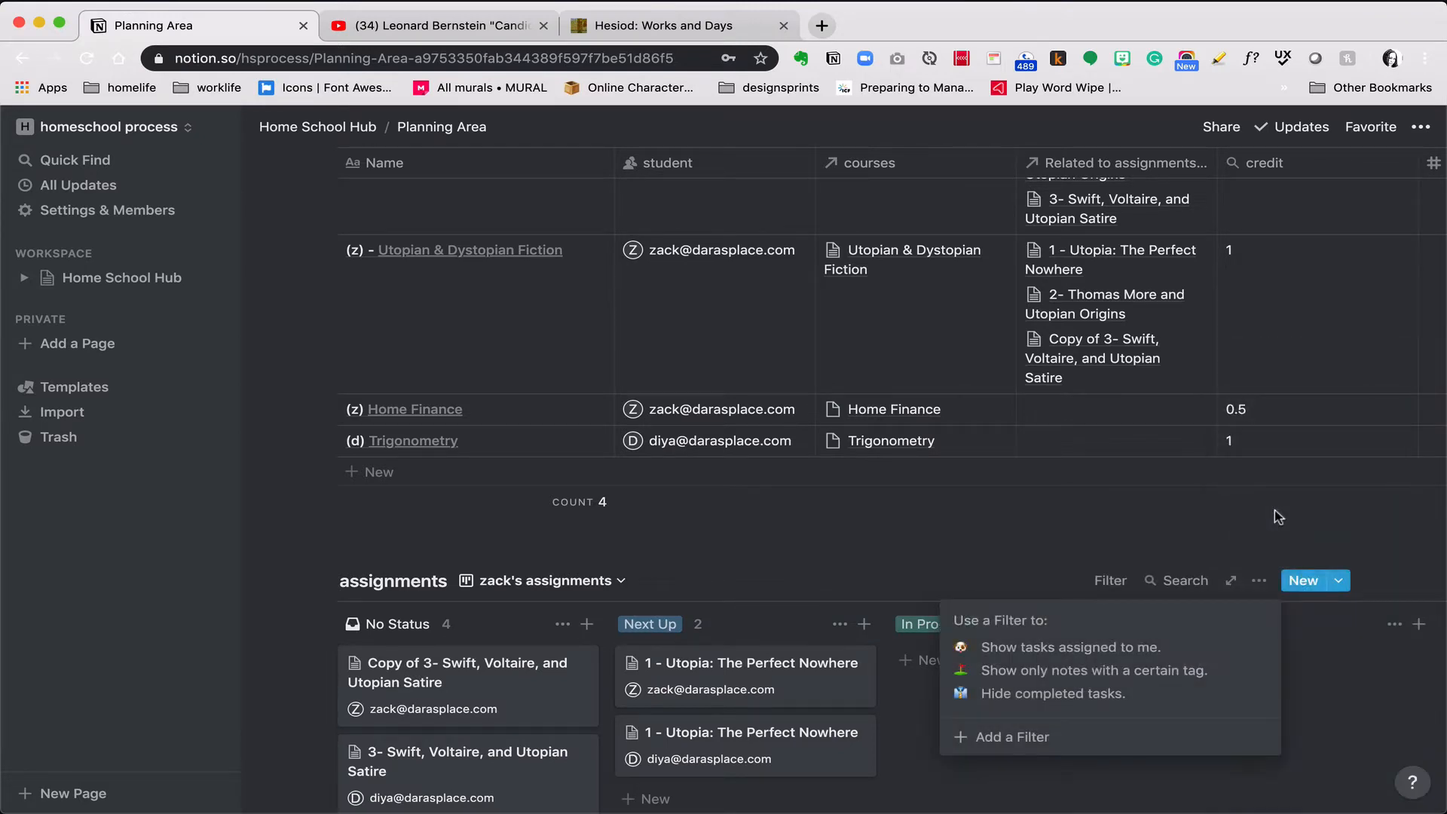
left_click(1048, 745)
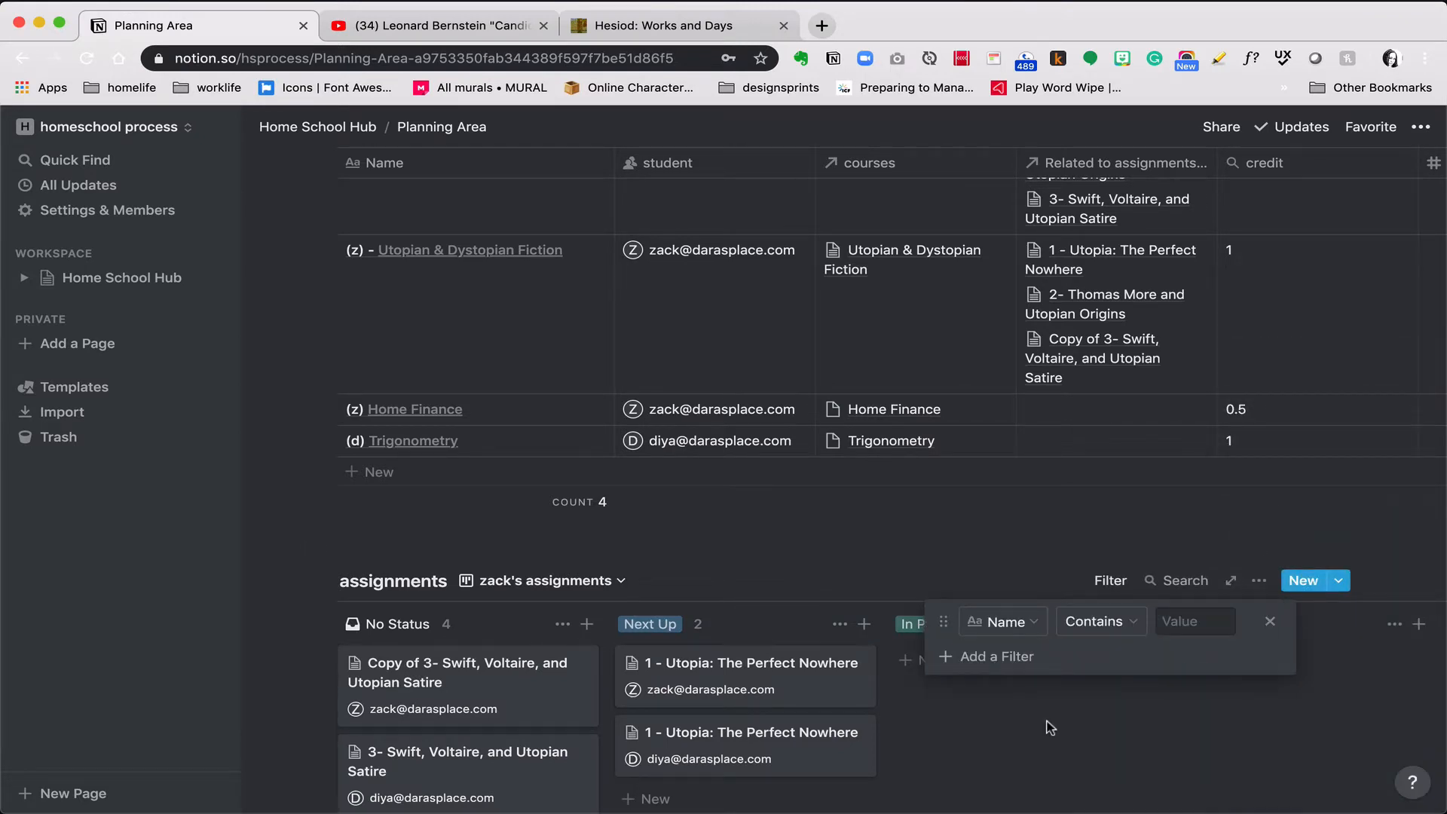
left_click(1002, 622)
left_click(1003, 462)
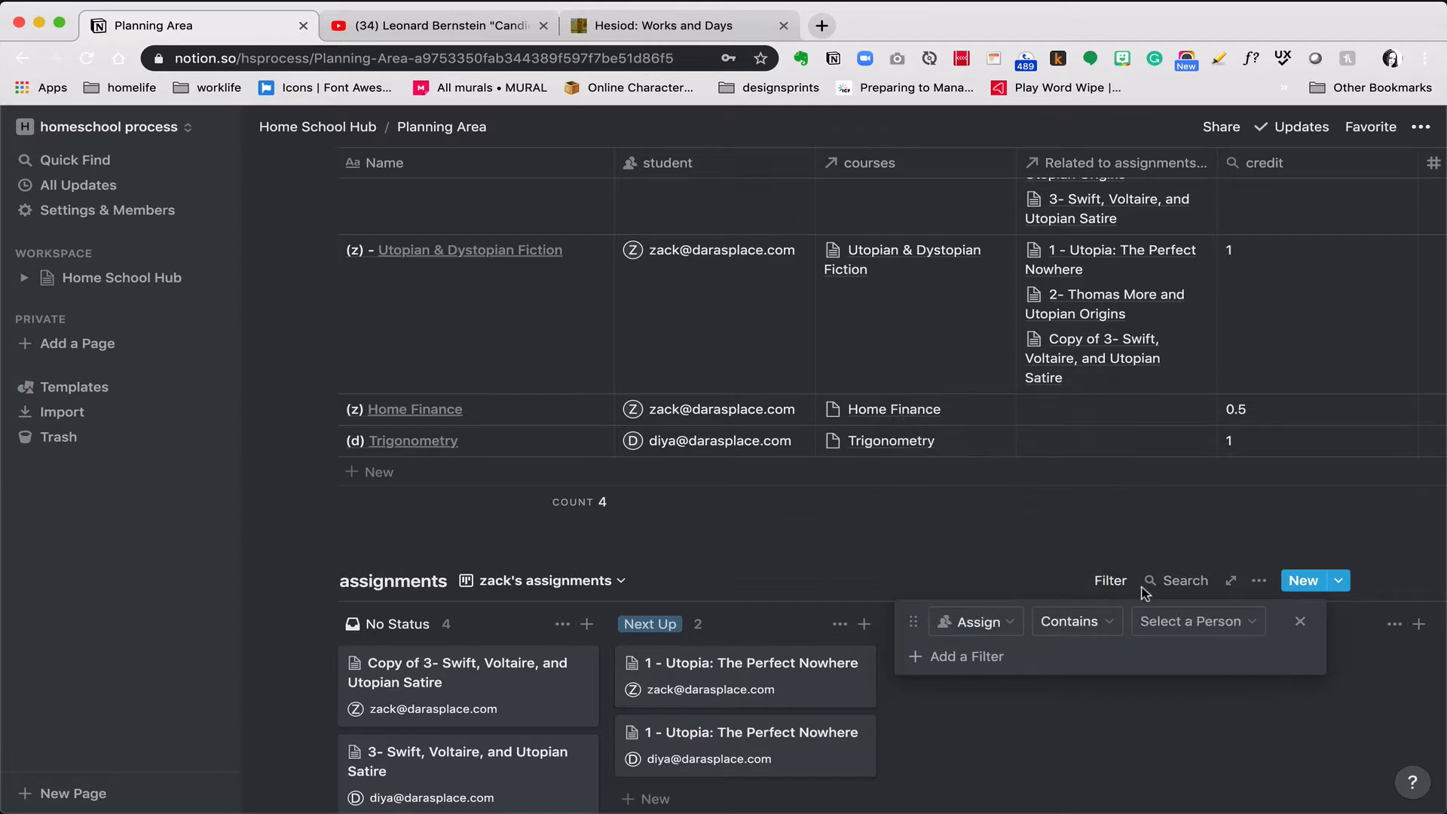
left_click(1171, 630)
left_click(1206, 588)
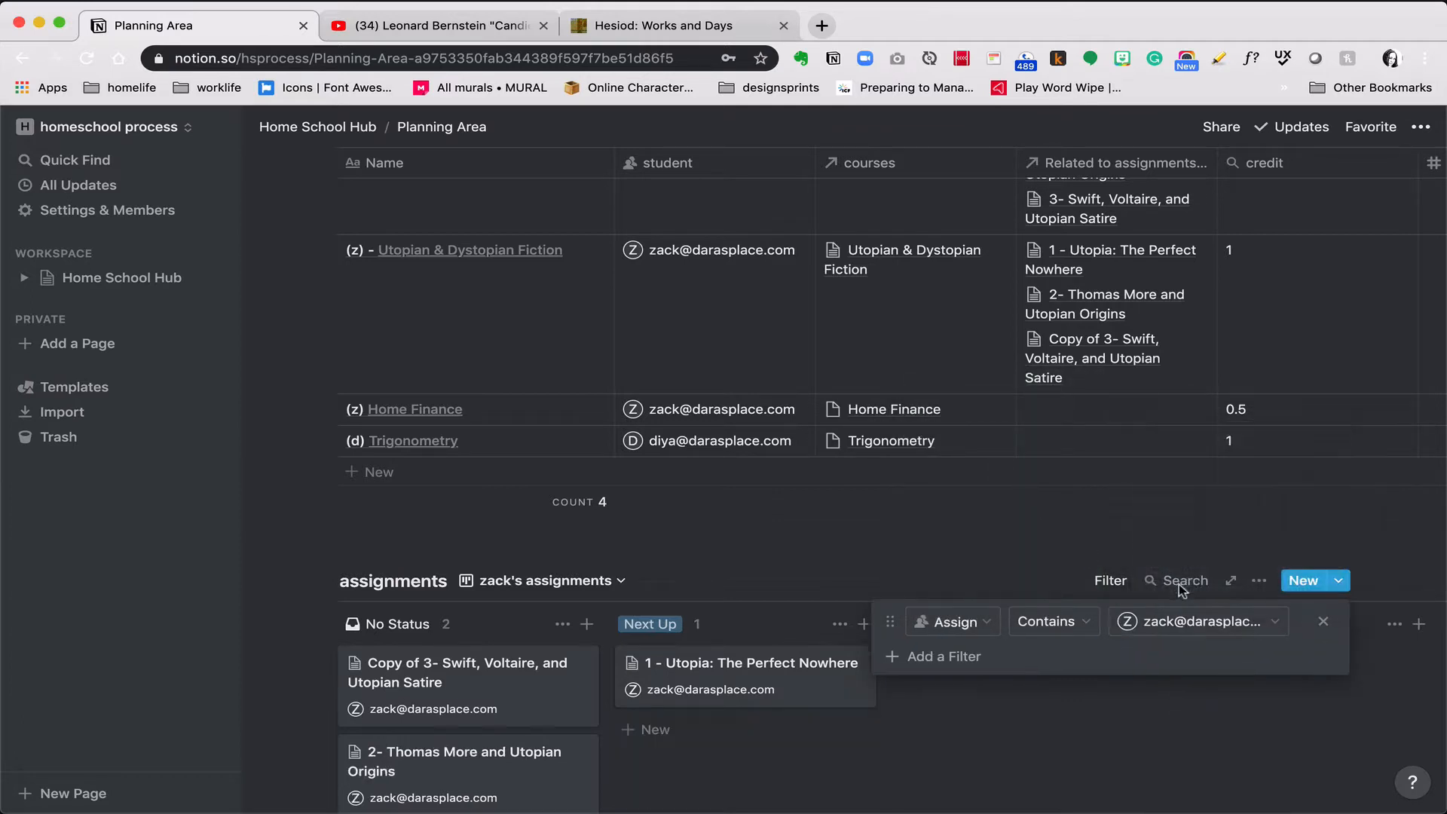
left_click(990, 555)
Look across the status columns of the (z) student's board, through Turn In and Complete
scroll(1018, 700, "right", 5)
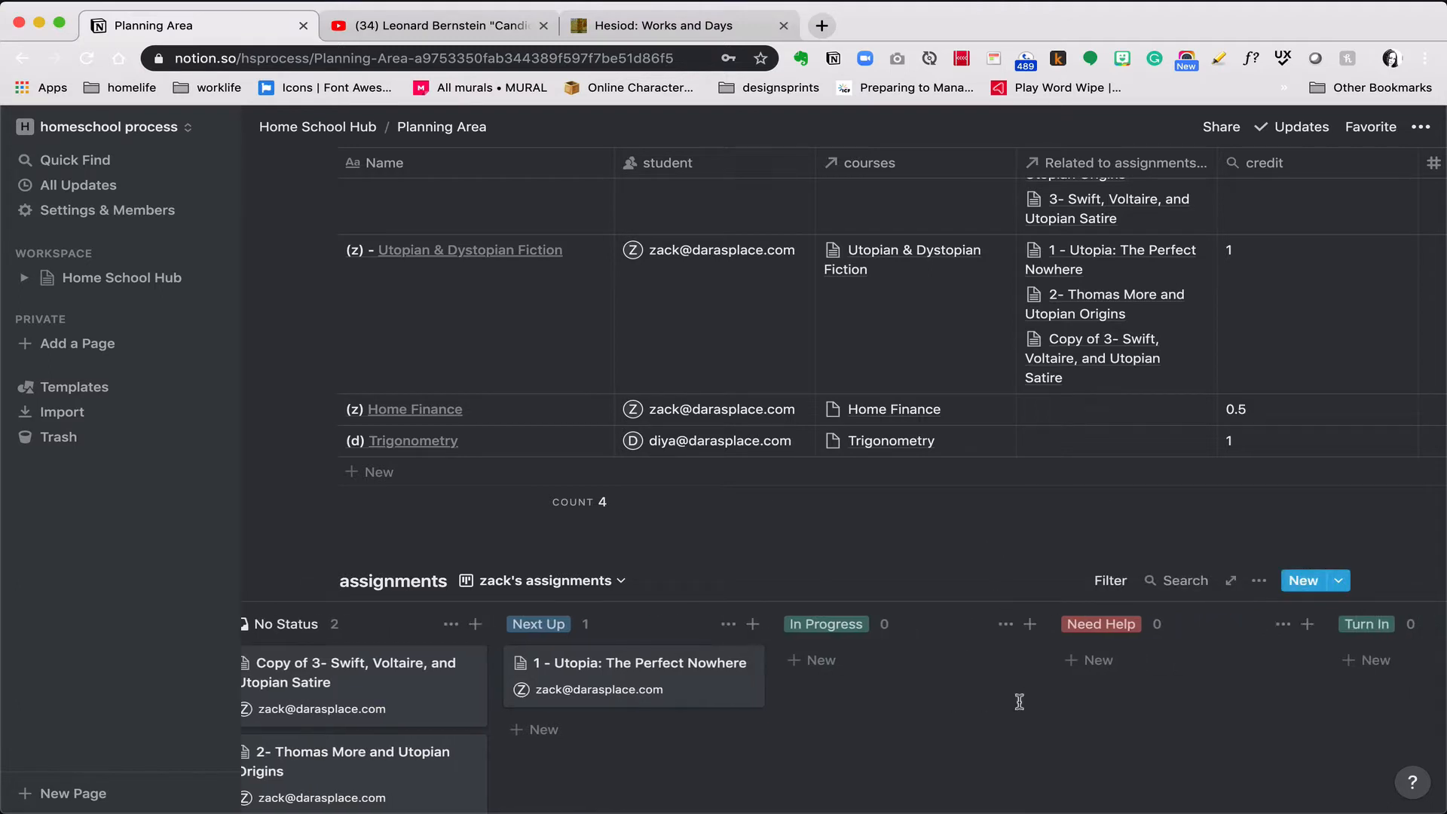
scroll(1019, 702, "right", 7)
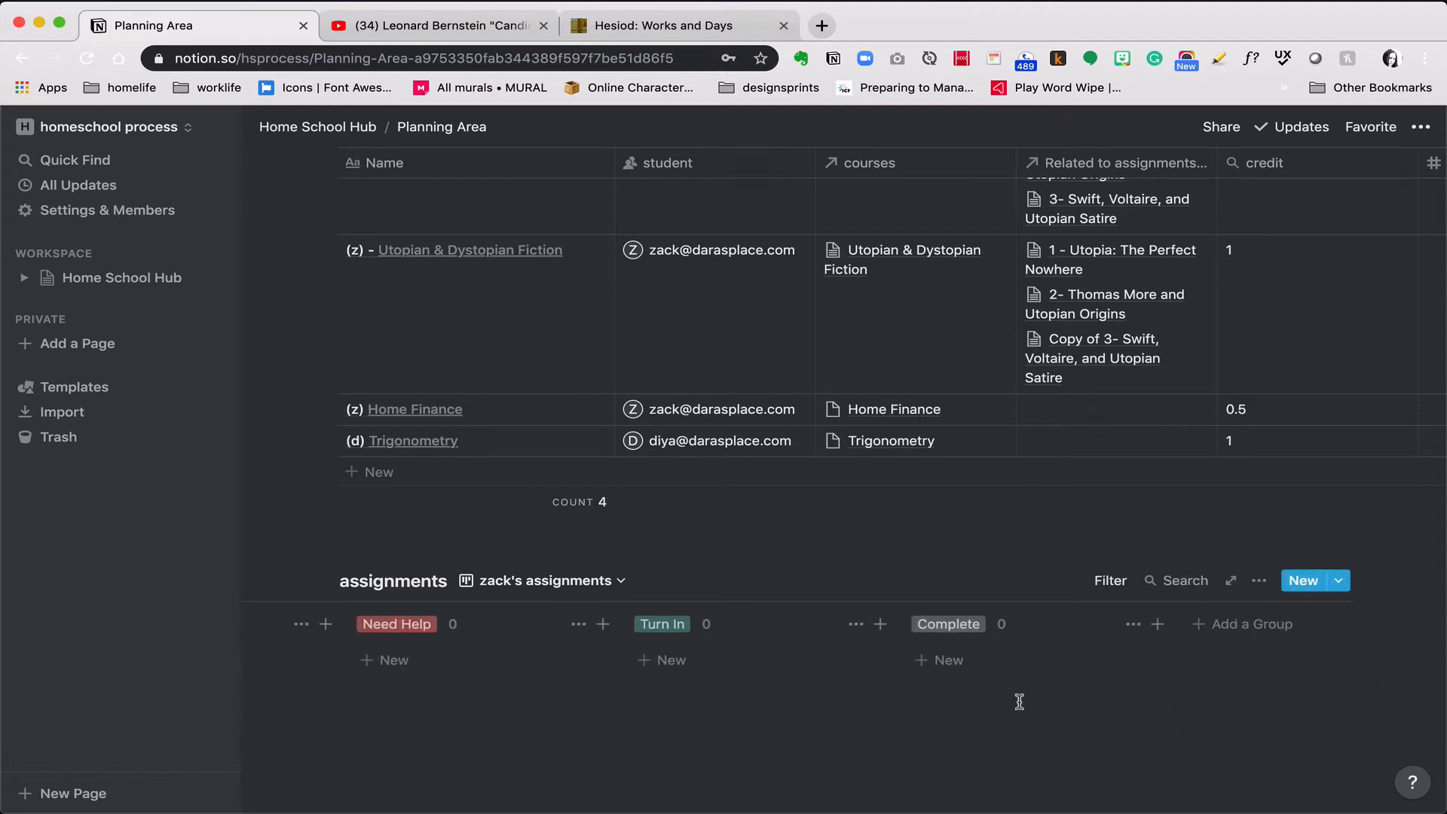
scroll(1079, 670, "left", 15)
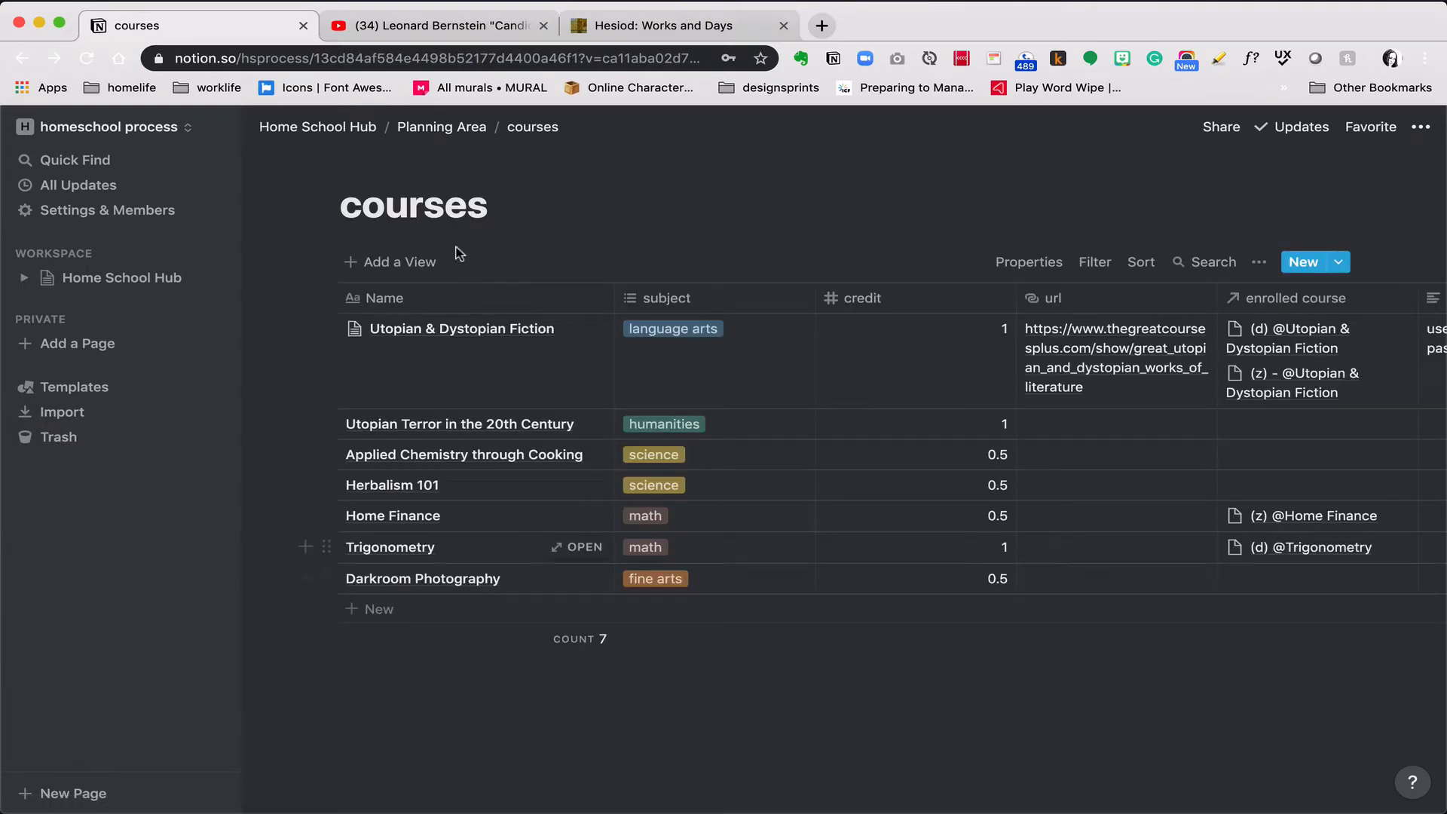
Return from courses to the Planning Area page and bring up the (z) student's assignments board
left_click(456, 127)
scroll(527, 528, "down", 10)
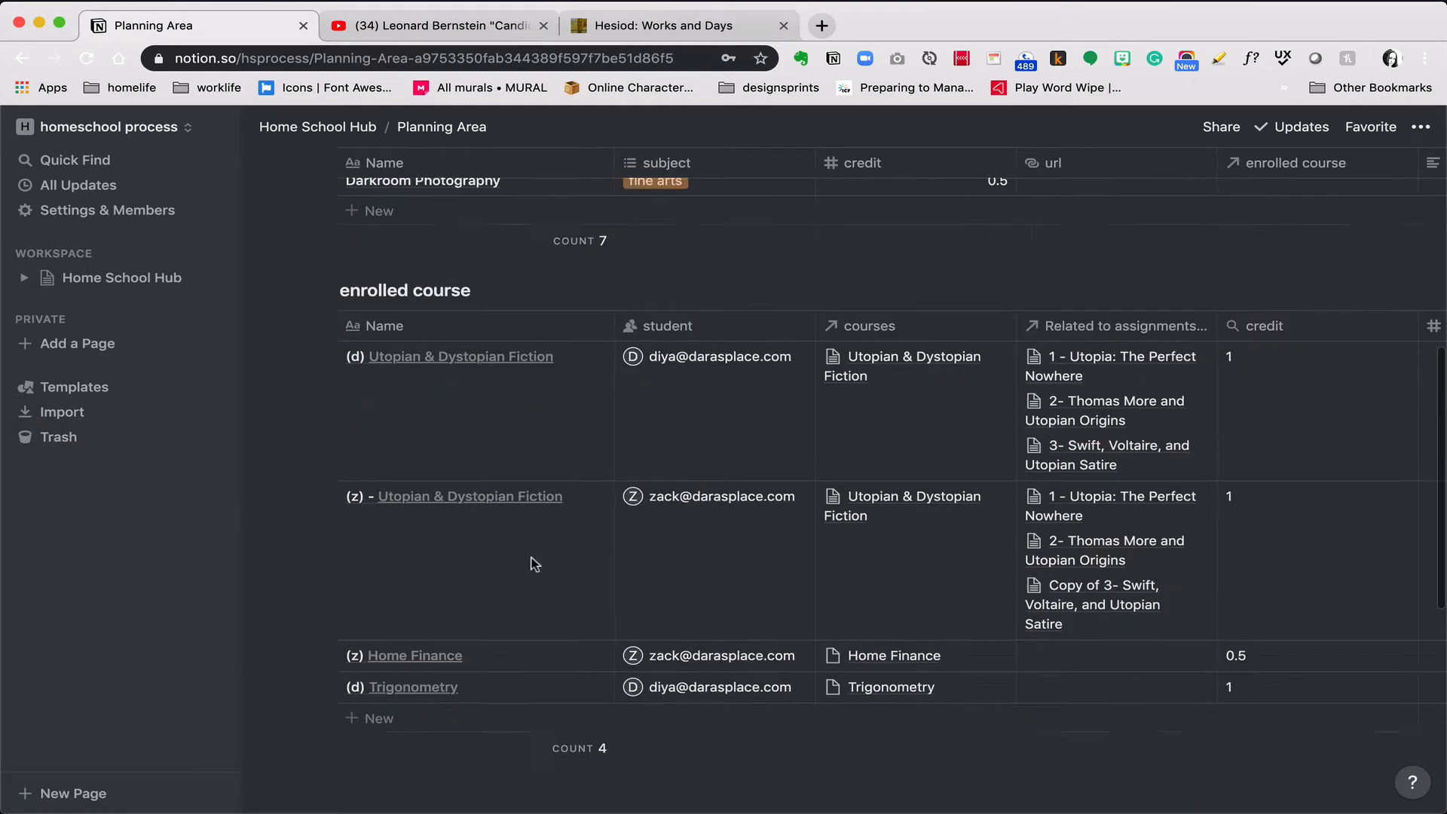
scroll(278, 642, "down", 3)
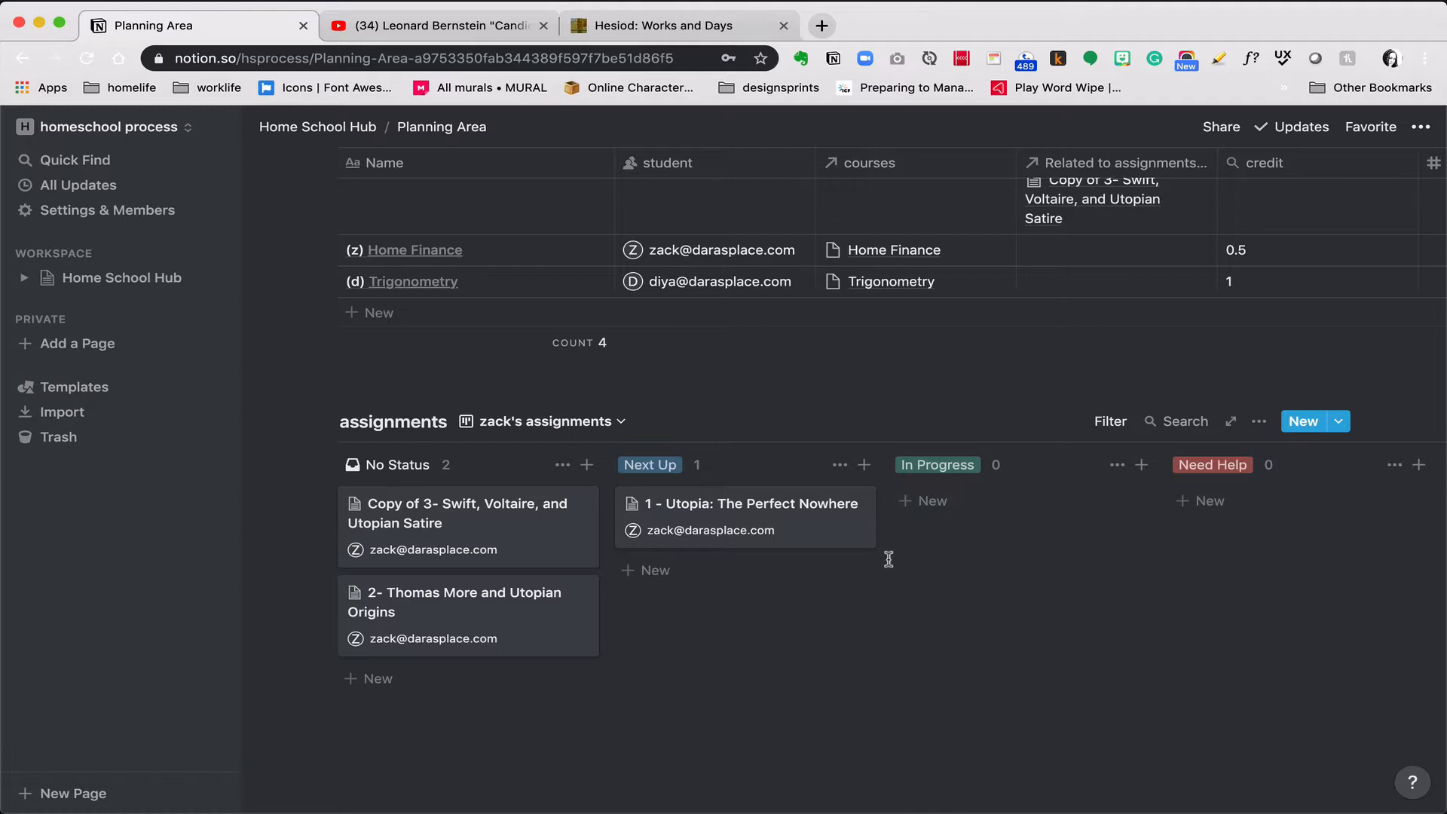
scroll(887, 556, "up", 1)
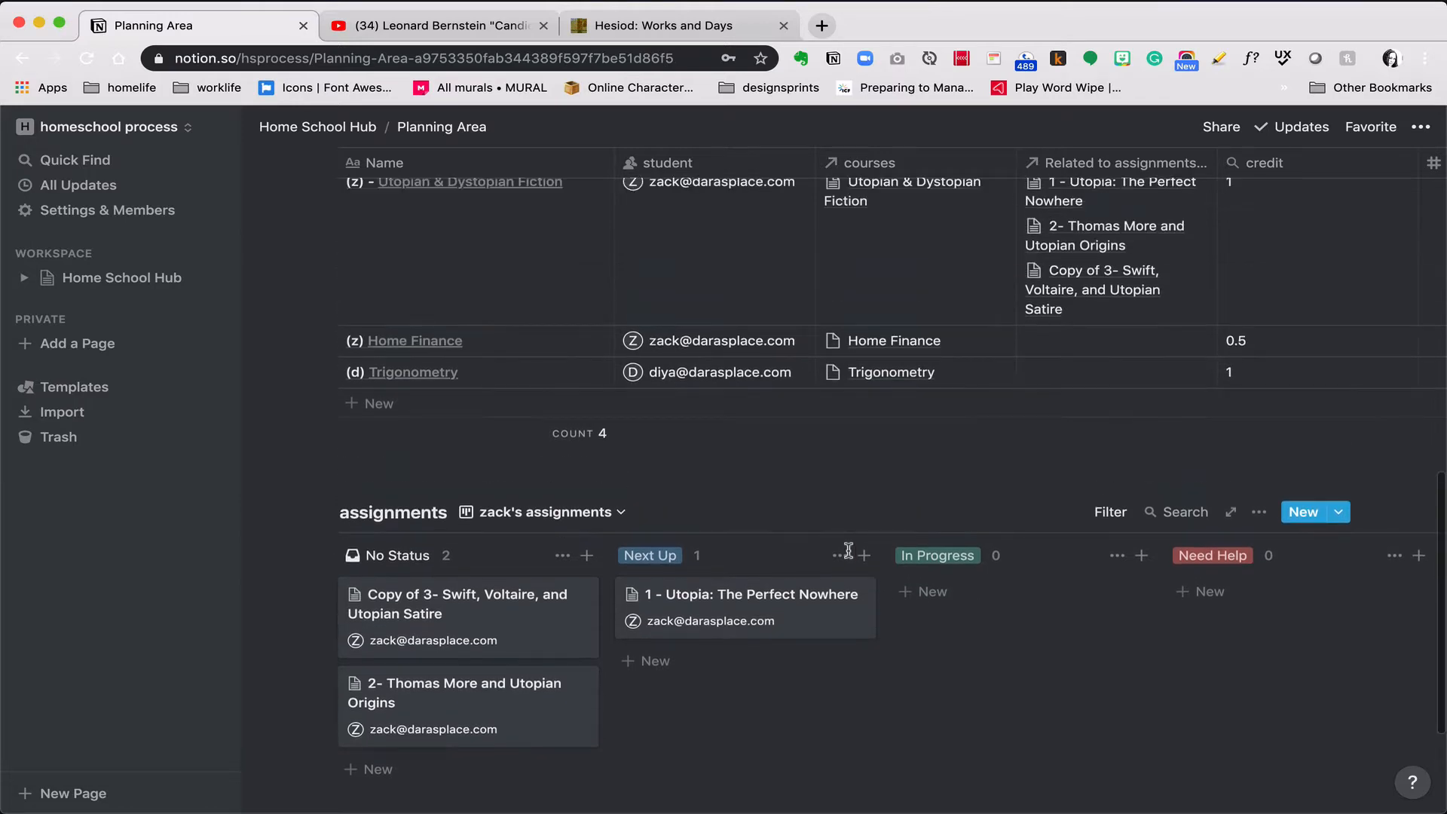
Show the (d) student's assignments view, followed by the unfiltered Board View, to compare their cards
left_click(621, 513)
left_click(603, 577)
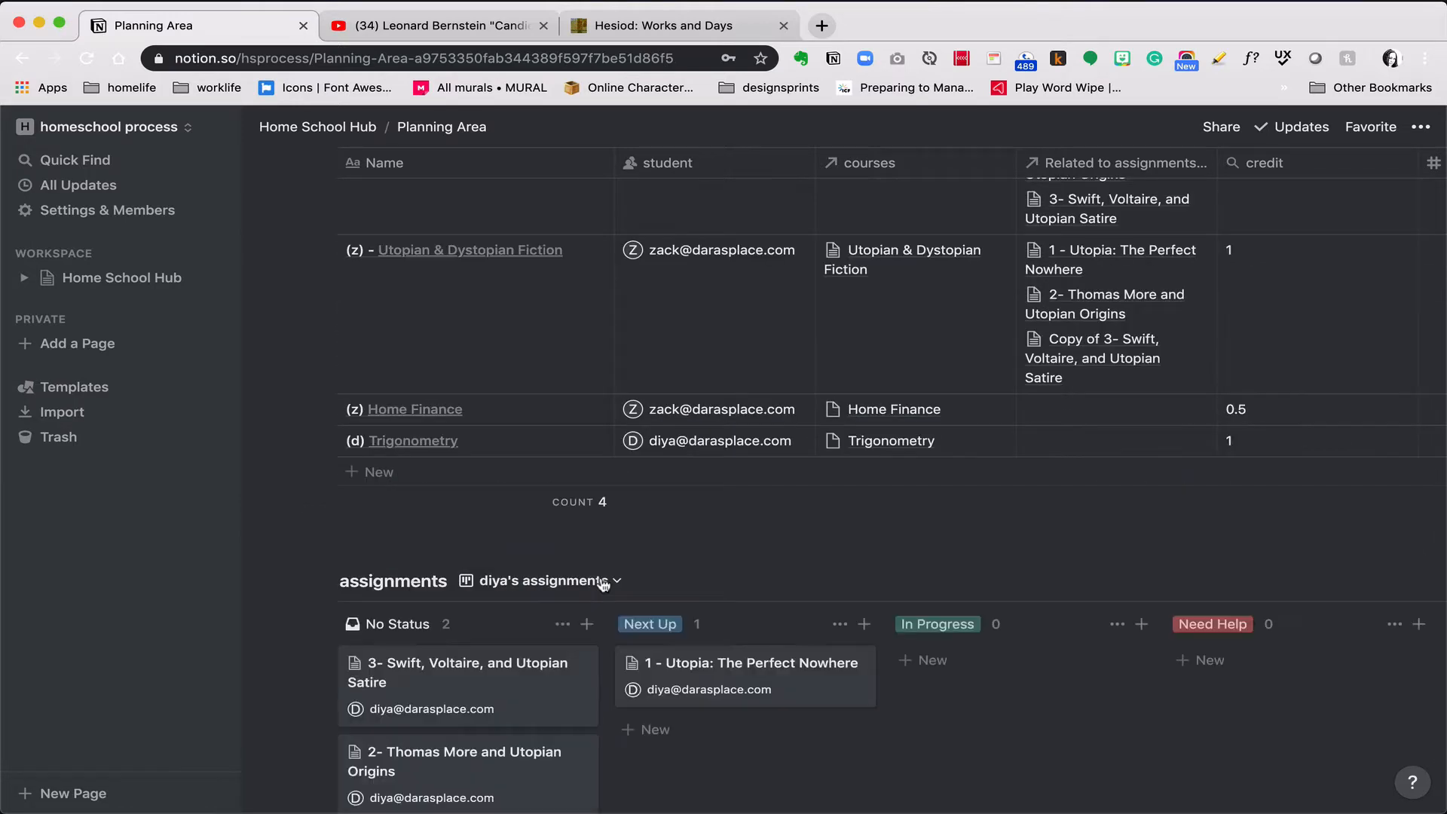
left_click(604, 581)
left_click(602, 627)
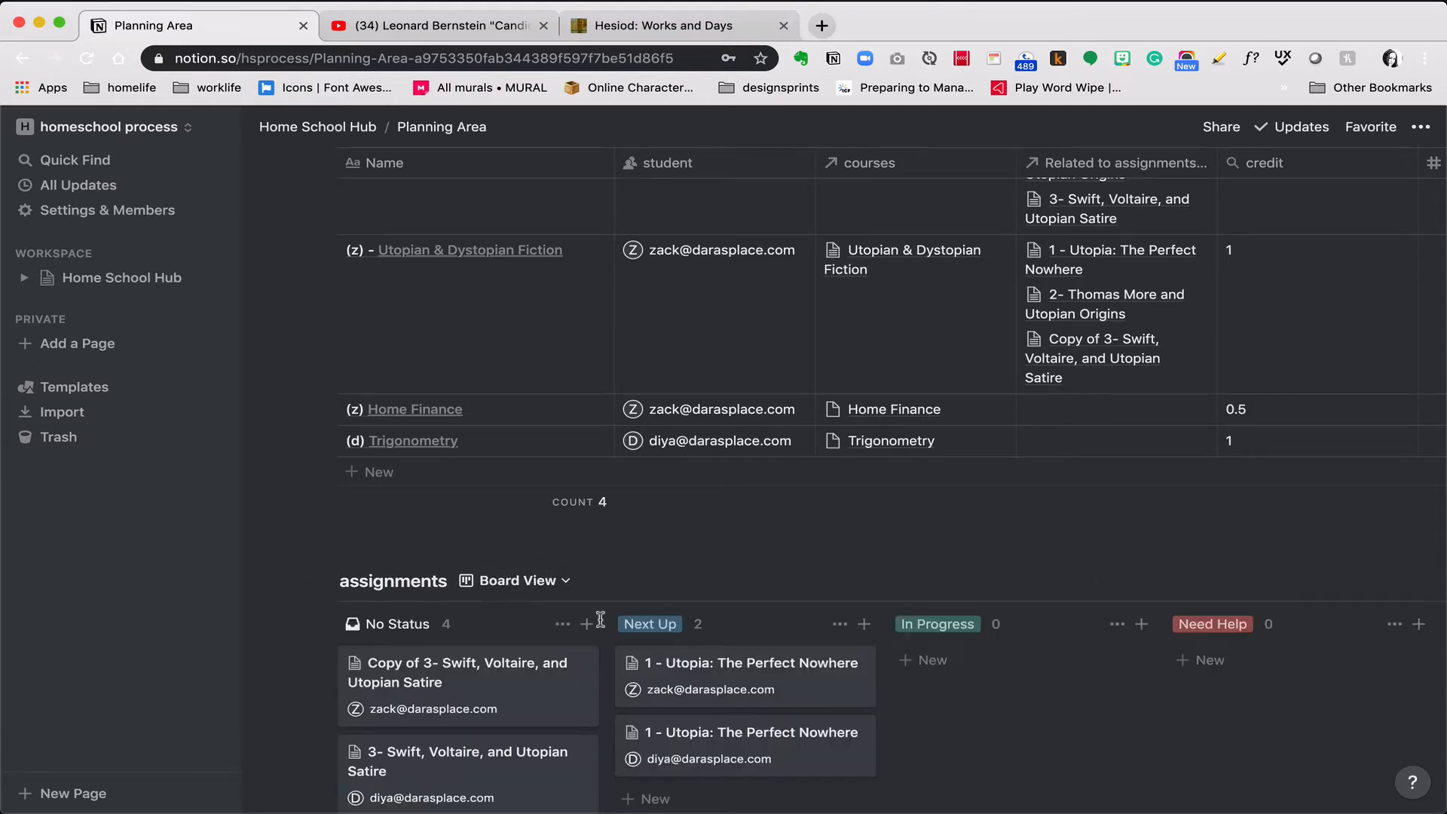
scroll(599, 614, "down", 4)
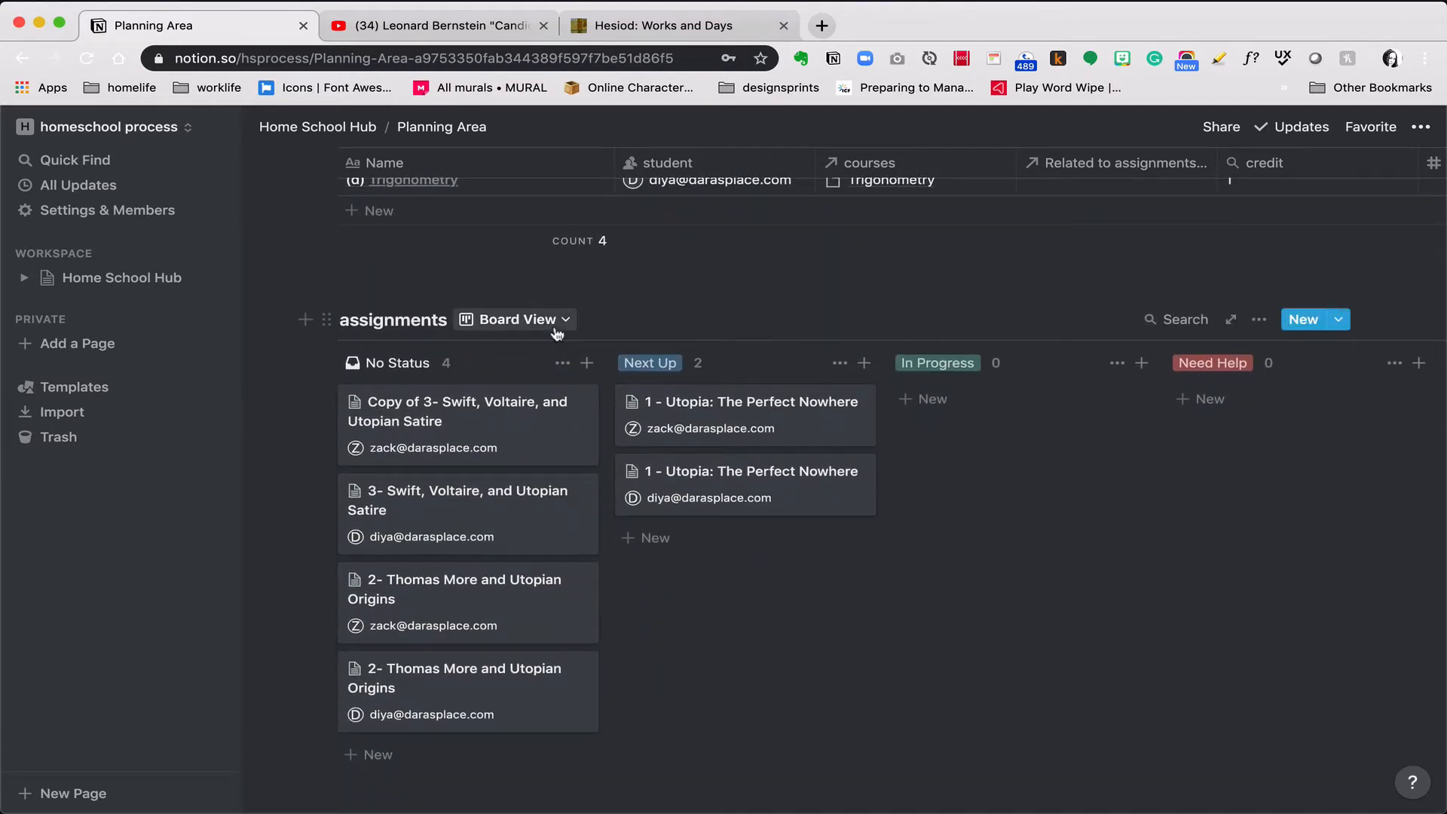
Show the (d) student's assignments view again, followed by the (z) student's view, and examine the cards
left_click(565, 320)
left_click(556, 382)
scroll(567, 586, "down", 3)
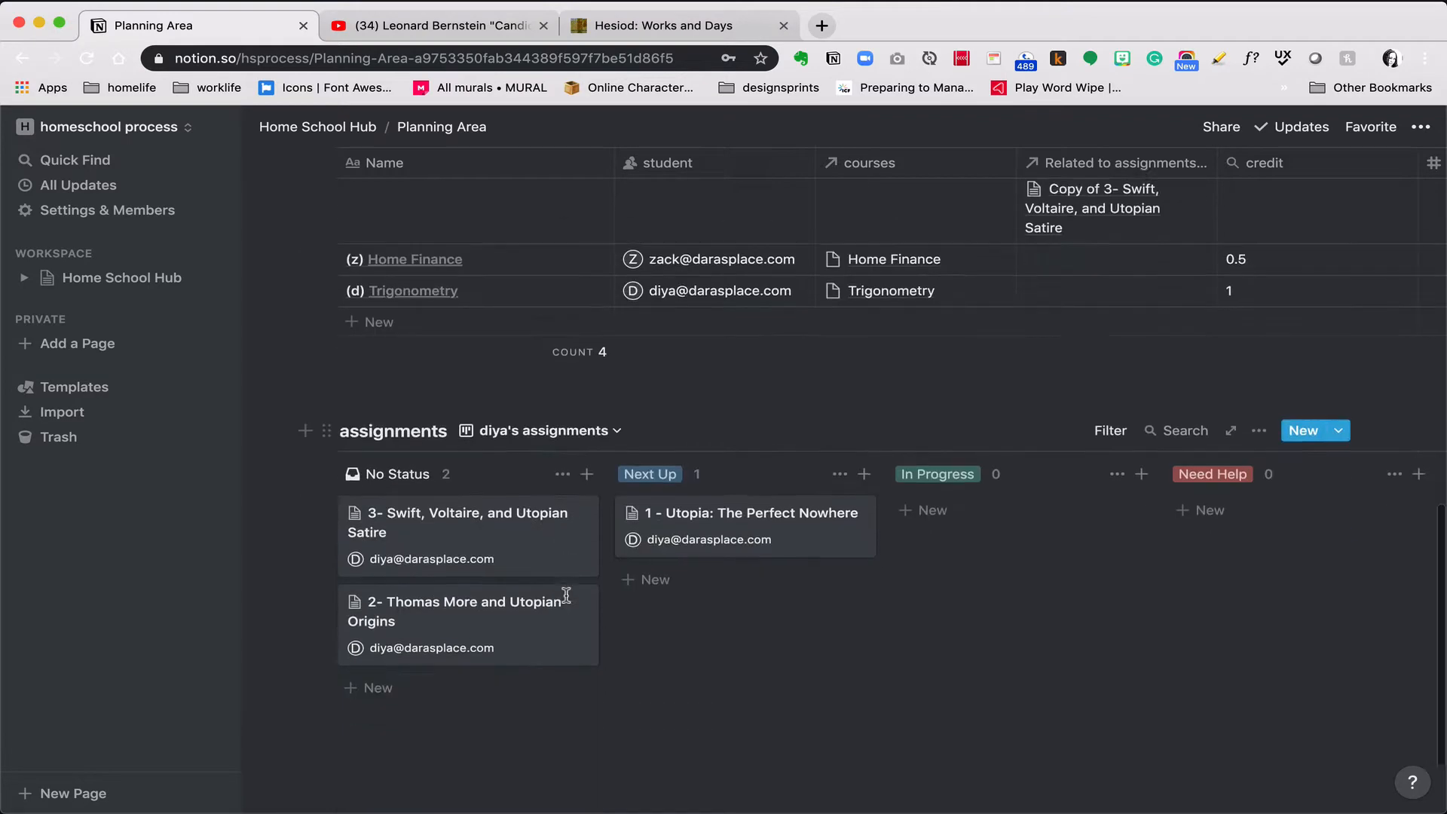
left_click(573, 347)
left_click(584, 436)
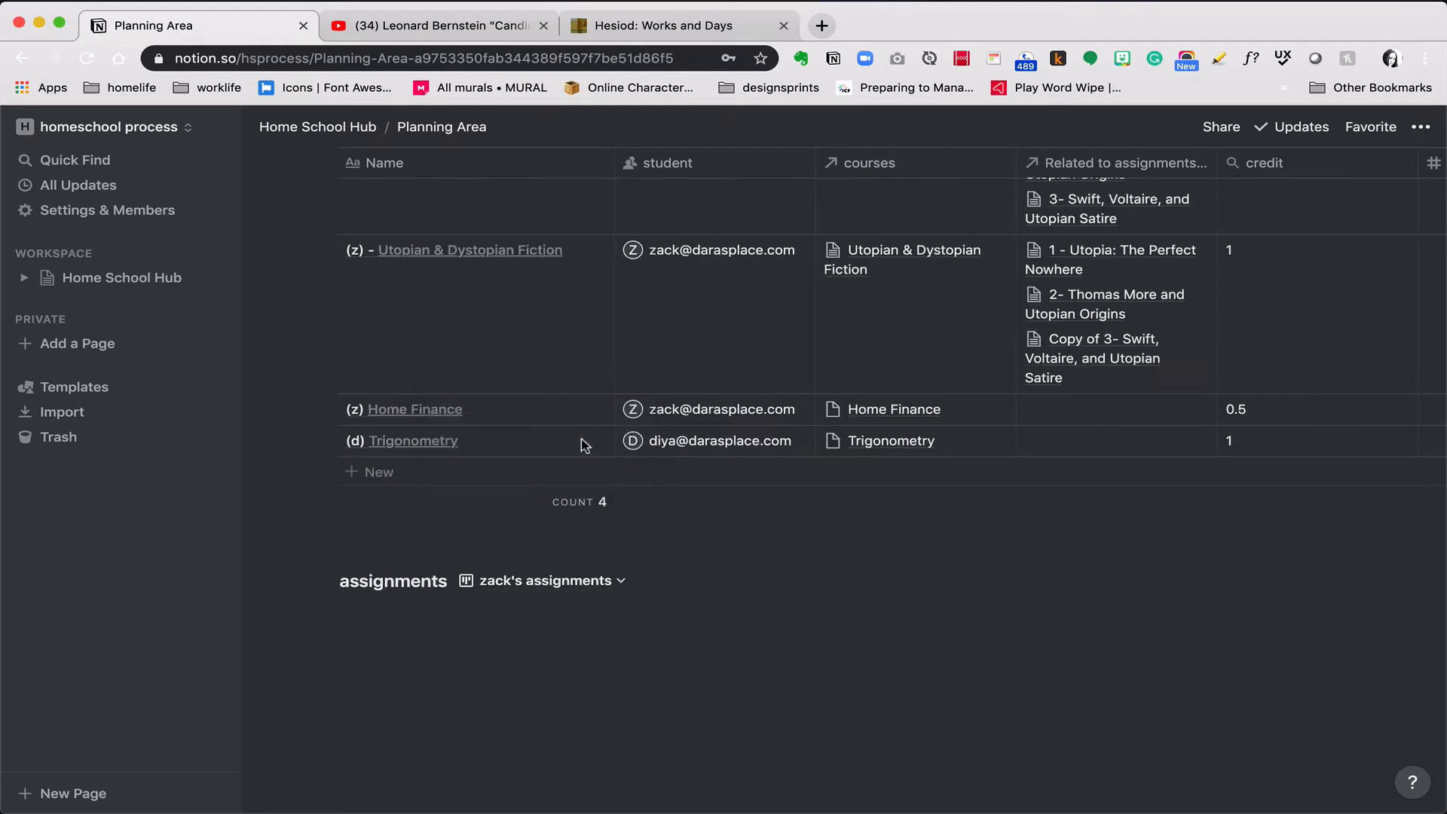
scroll(588, 594, "down", 4)
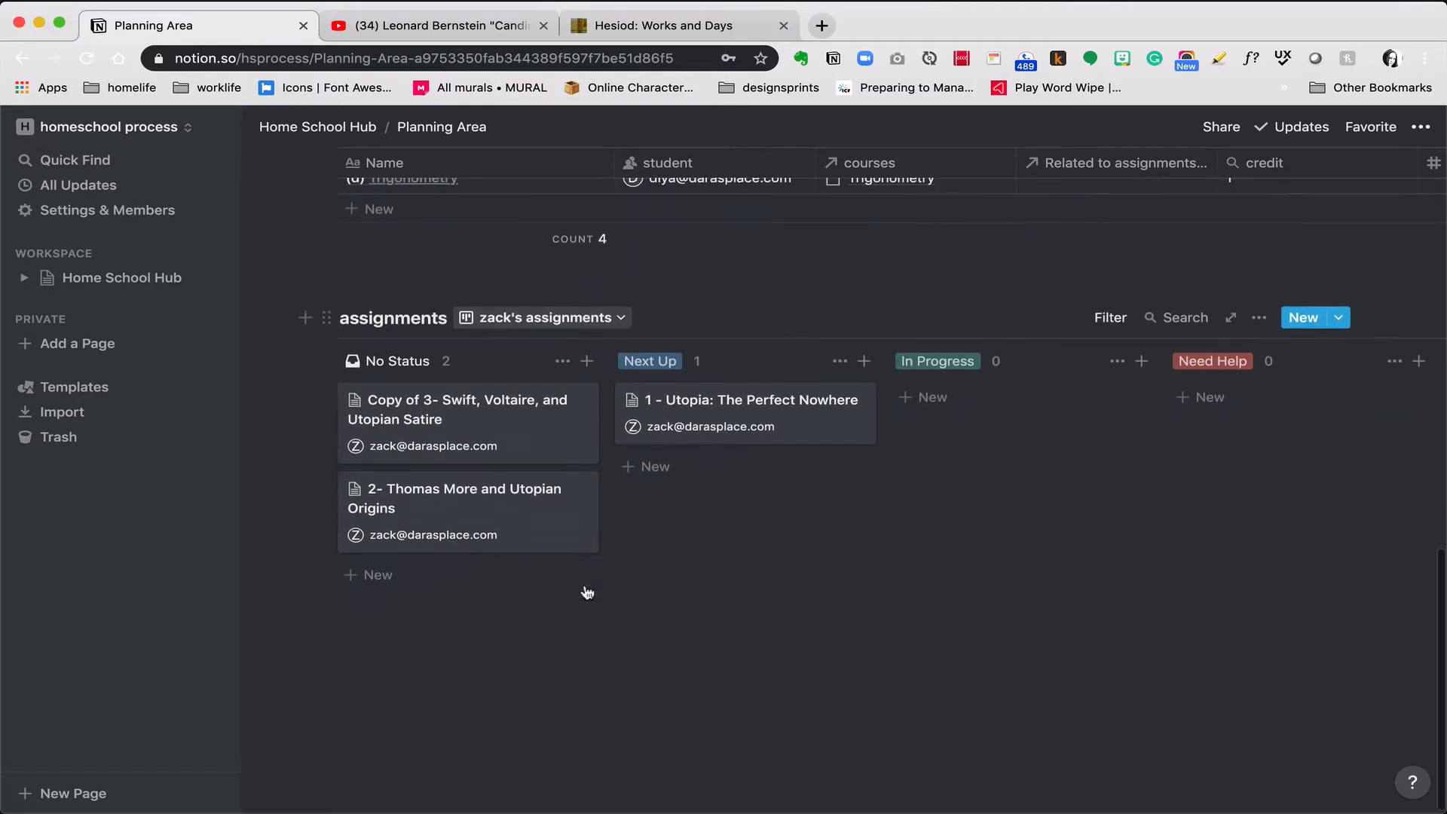
Switch the assignments database back to the unfiltered Board View and bring all its cards into sight
left_click(617, 317)
left_click(604, 351)
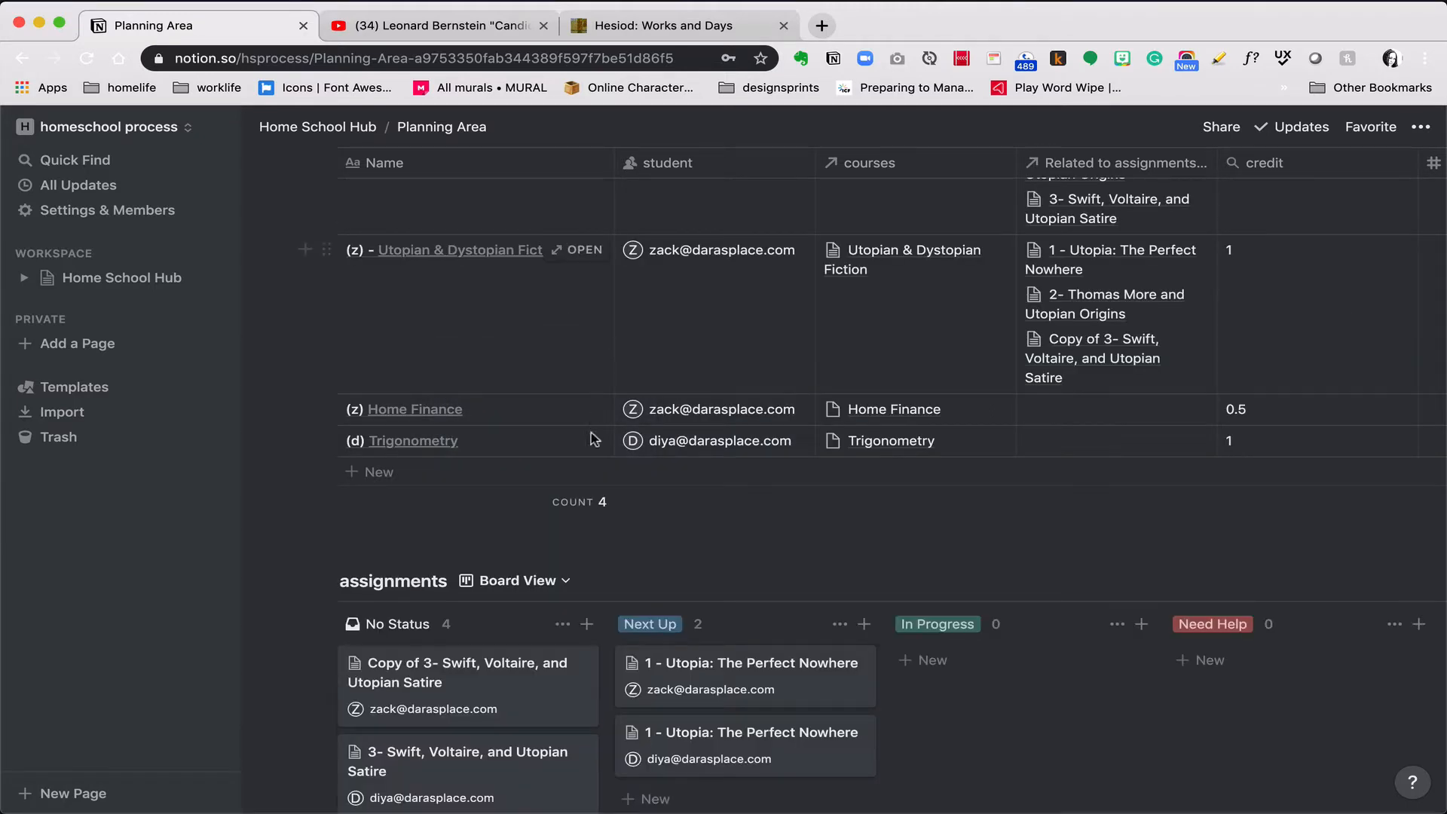
scroll(585, 497, "down", 3)
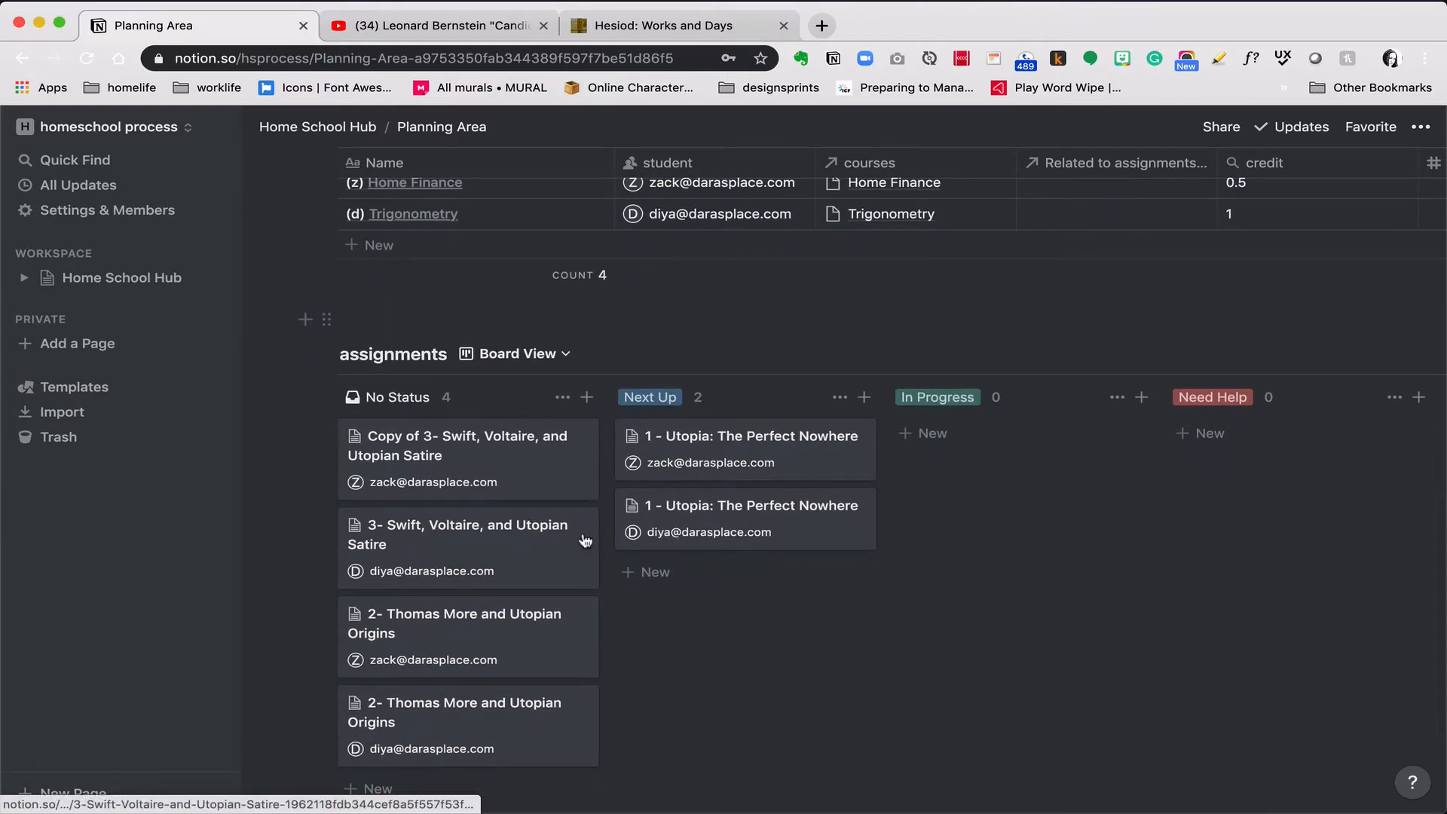
scroll(585, 540, "down", 2)
scroll(585, 539, "down", 1)
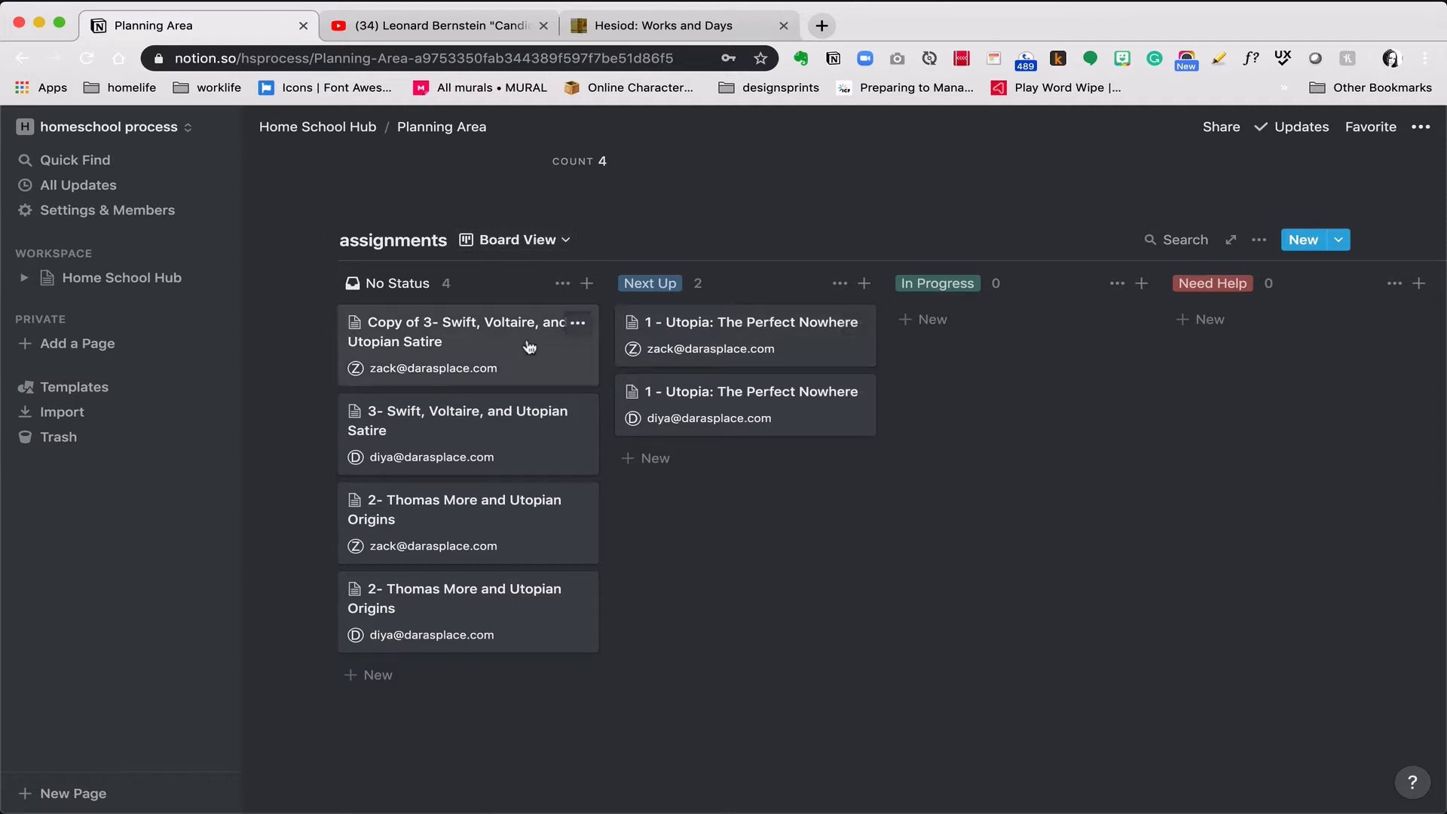
Remove "Copy of" from the duplicated card's title so it reads "3- Swift, Voltaire, and Utopian Satire"
left_click(488, 339)
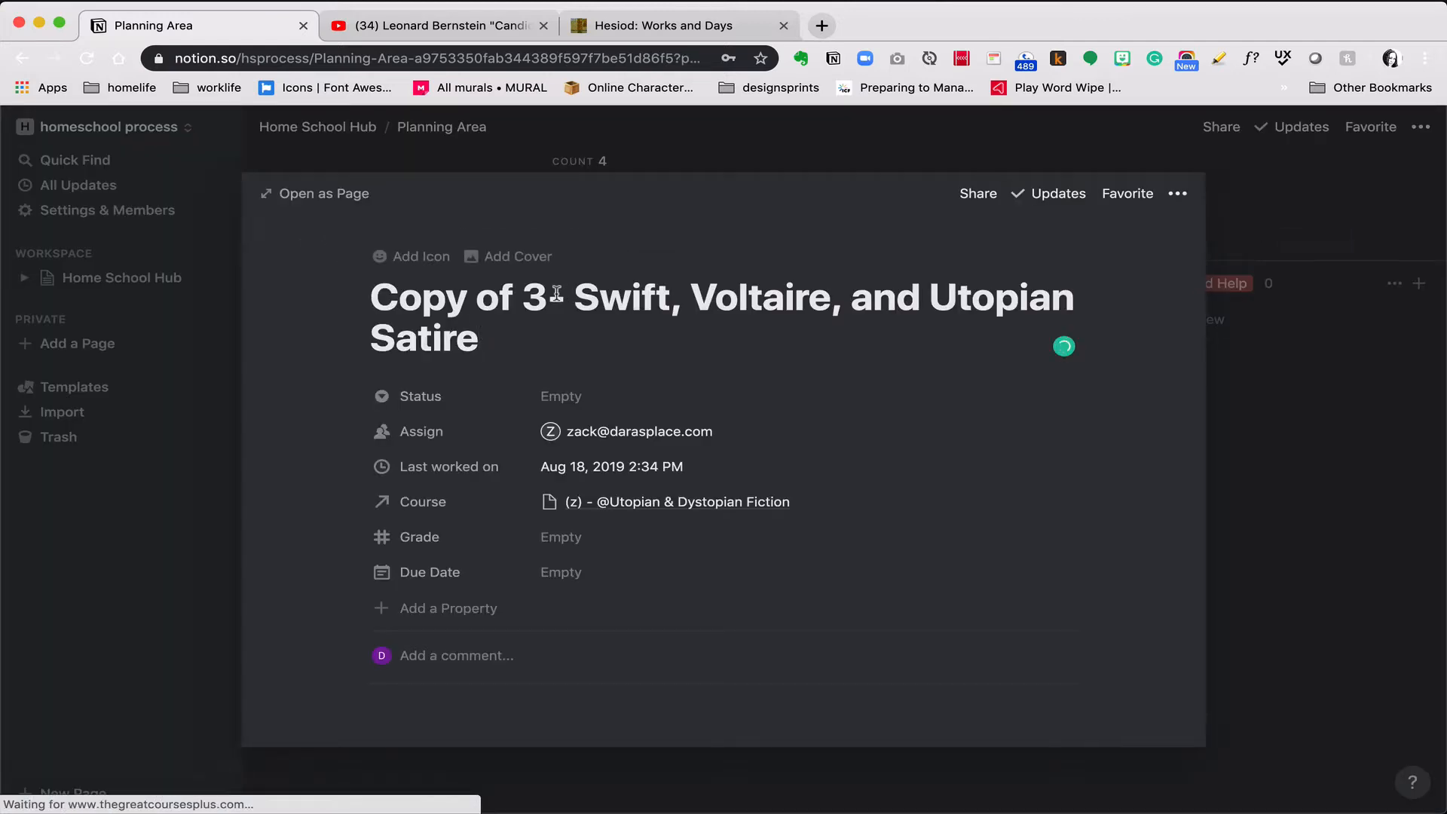
left_click(527, 299)
left_click_drag(528, 300, 368, 299)
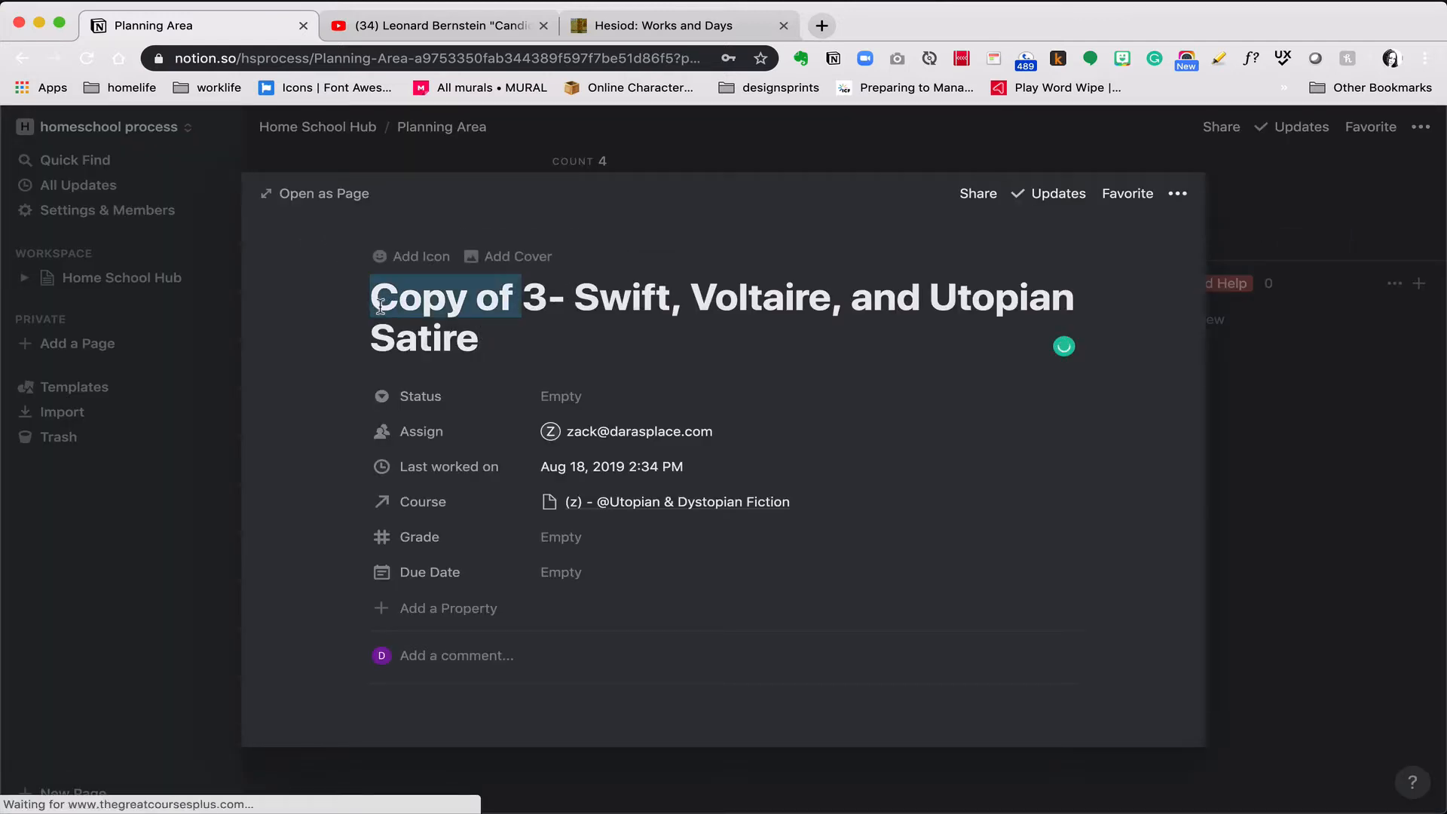
key("BackSpace")
left_click(814, 776)
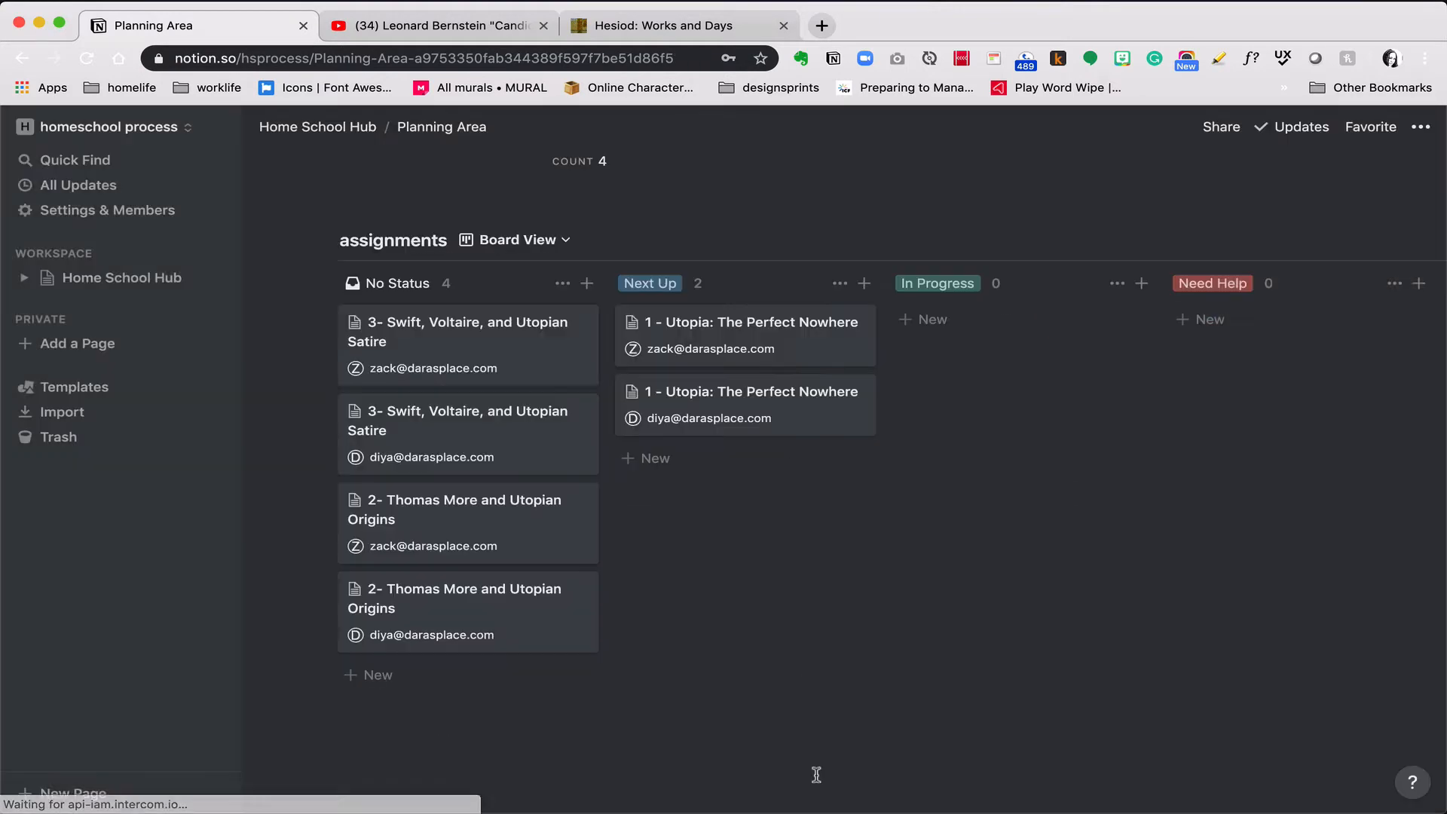
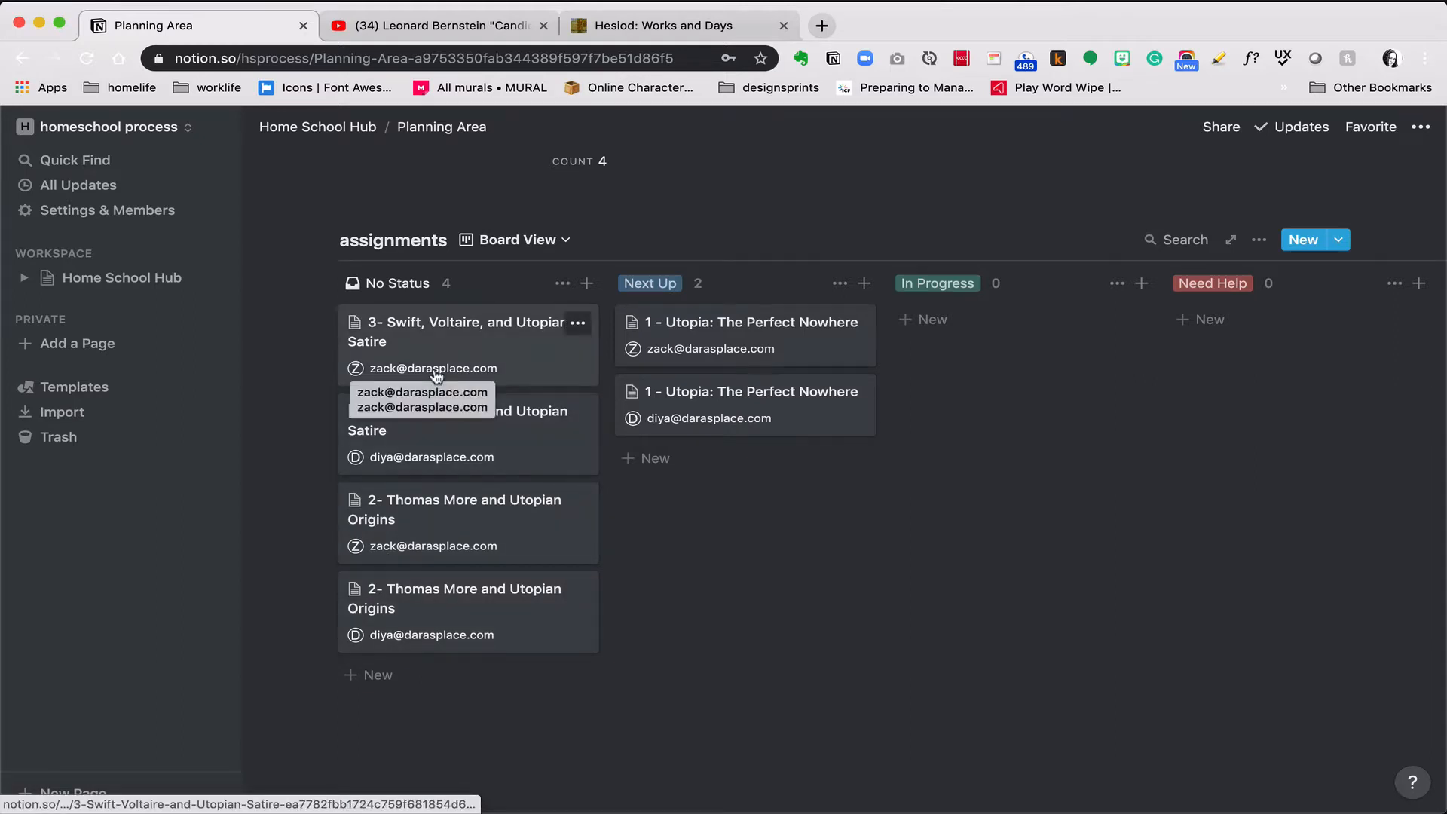
Sort the assignments Board View by Name in ascending order
scroll(437, 374, "down", 3)
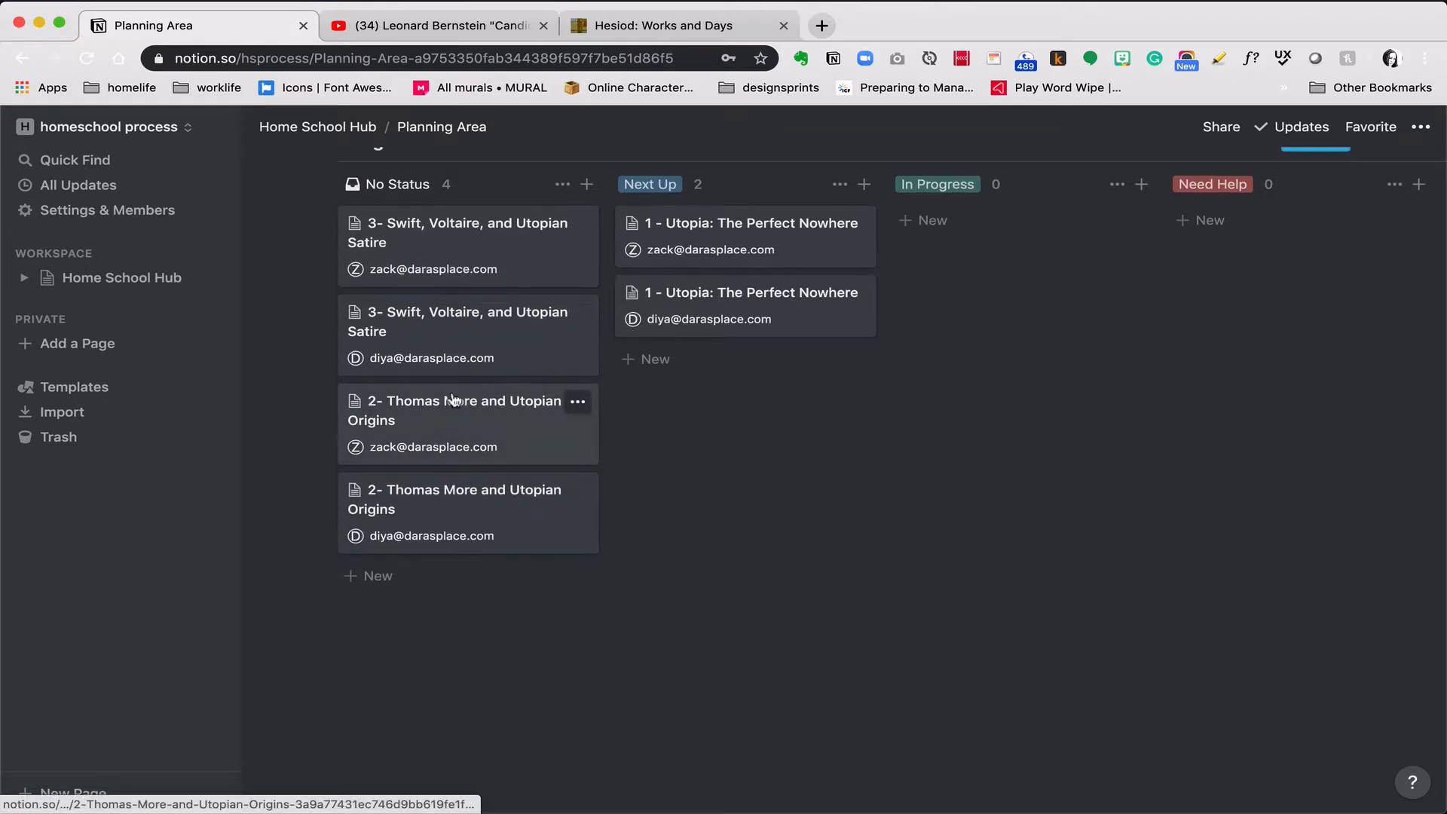
scroll(452, 418, "up", 4)
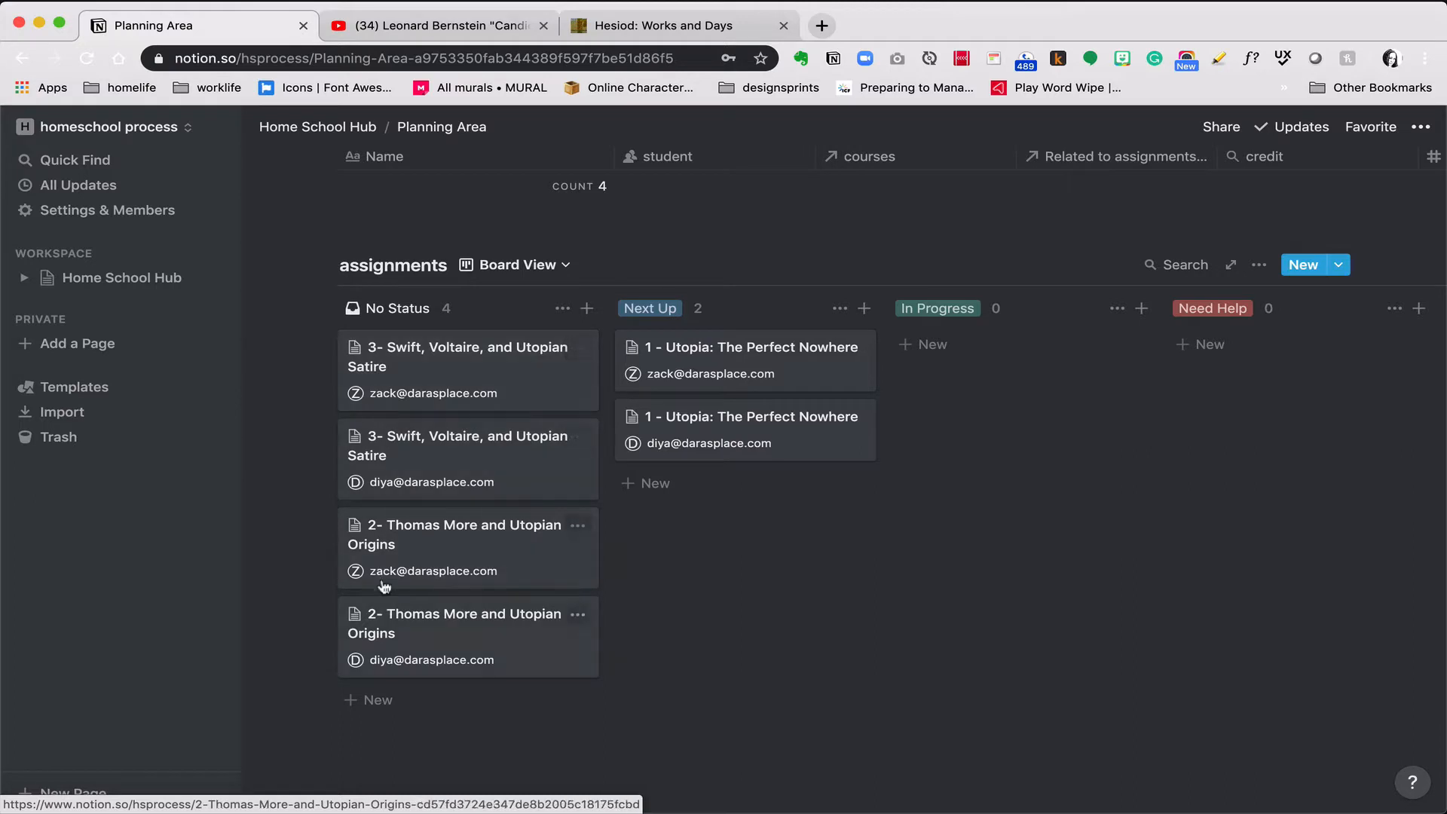
left_click(1258, 266)
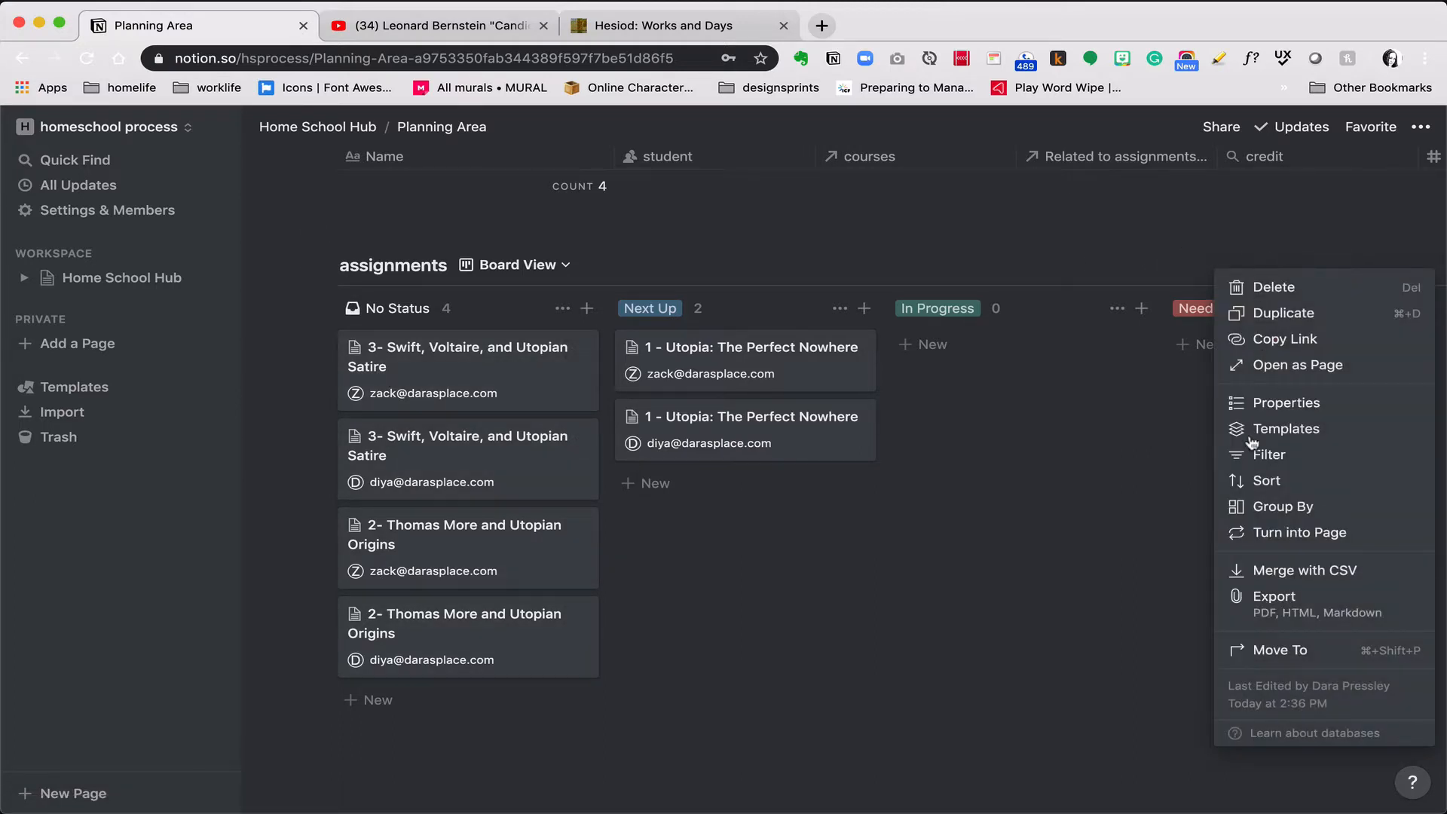
left_click(1253, 482)
left_click(1101, 426)
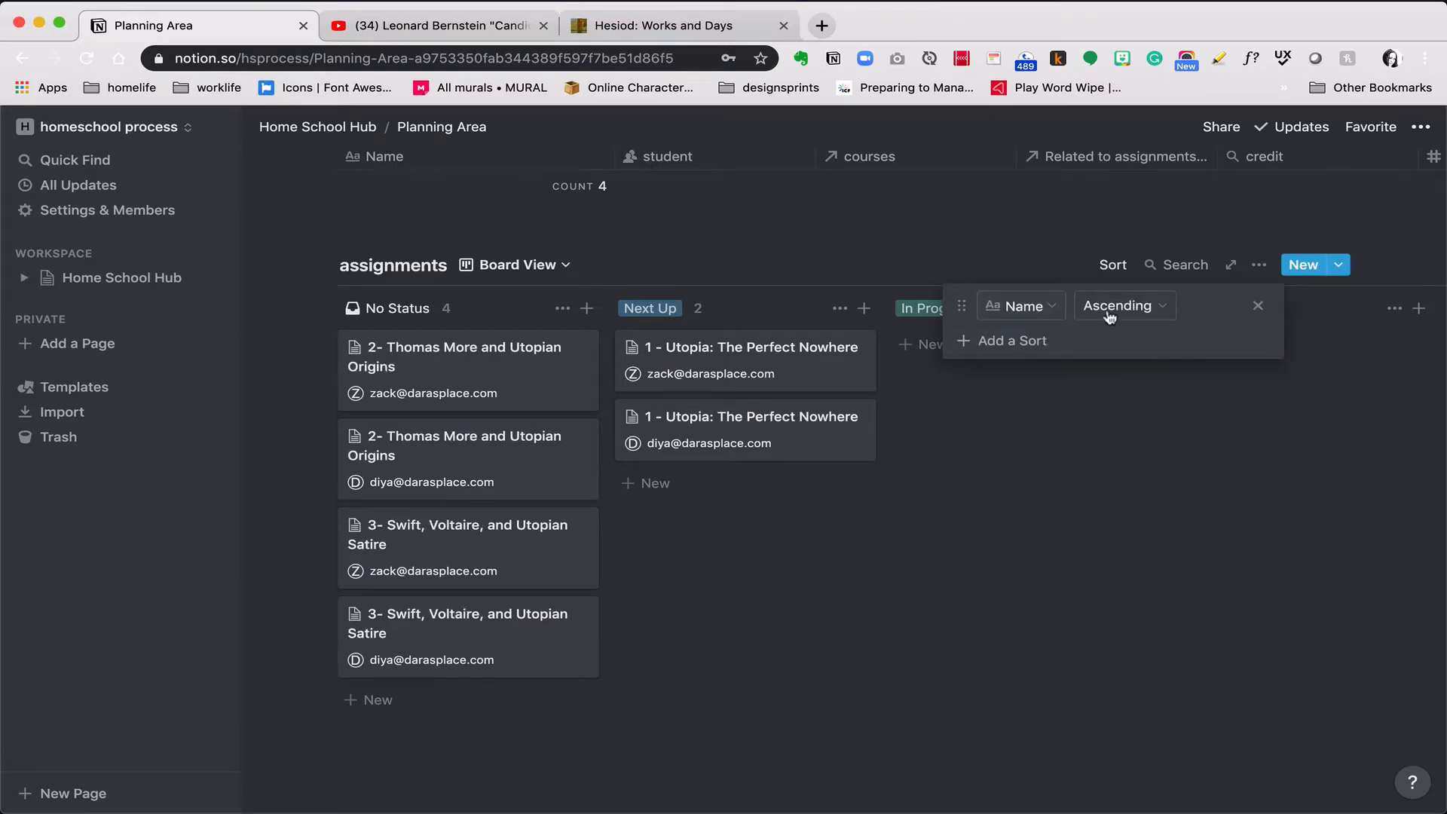
left_click(284, 452)
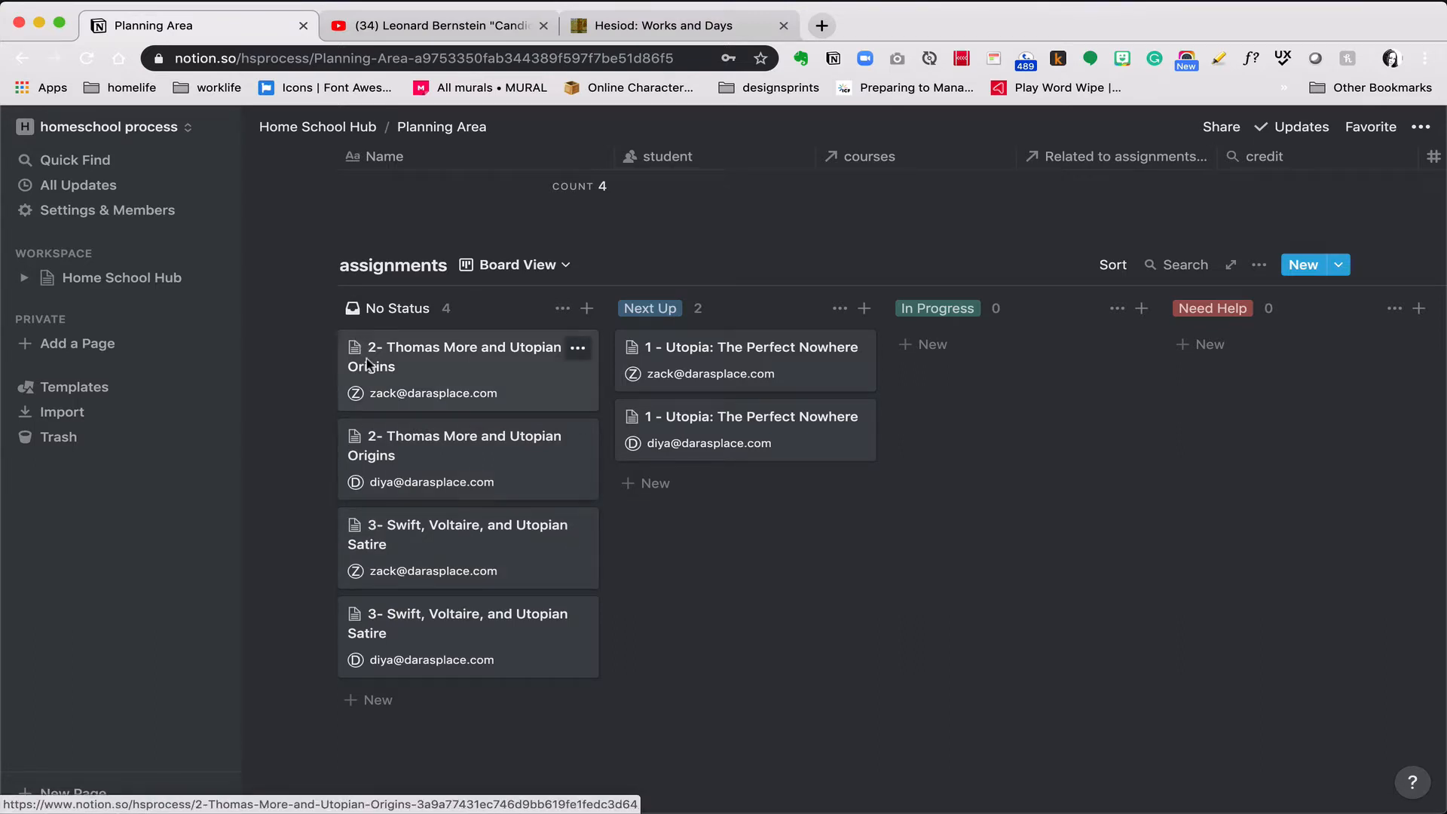
Examine the properties of the (z) student's "2- Thomas More and Utopian Origins" assignment and return to the Planning Area board
left_click(408, 365)
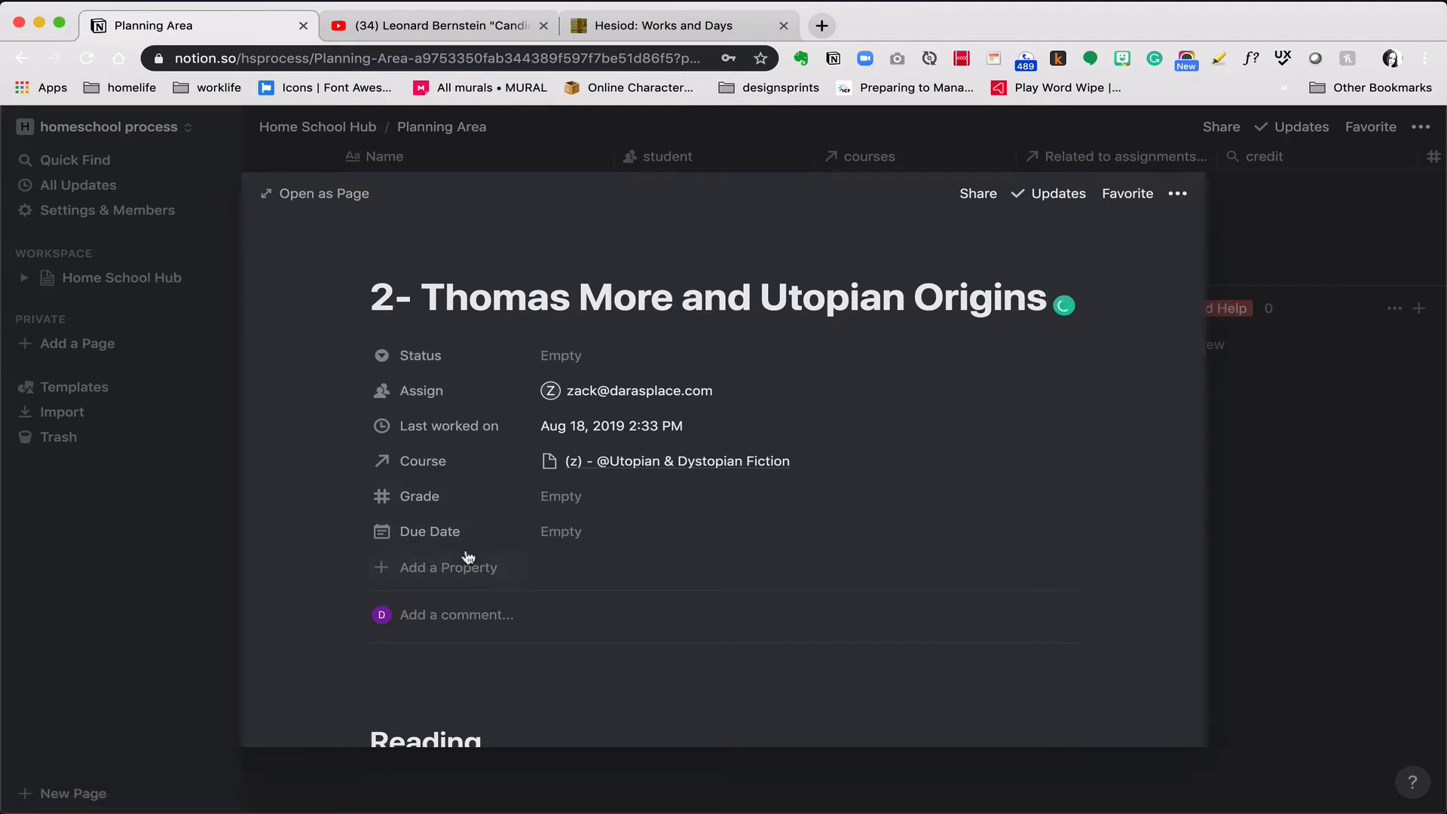
left_click(586, 762)
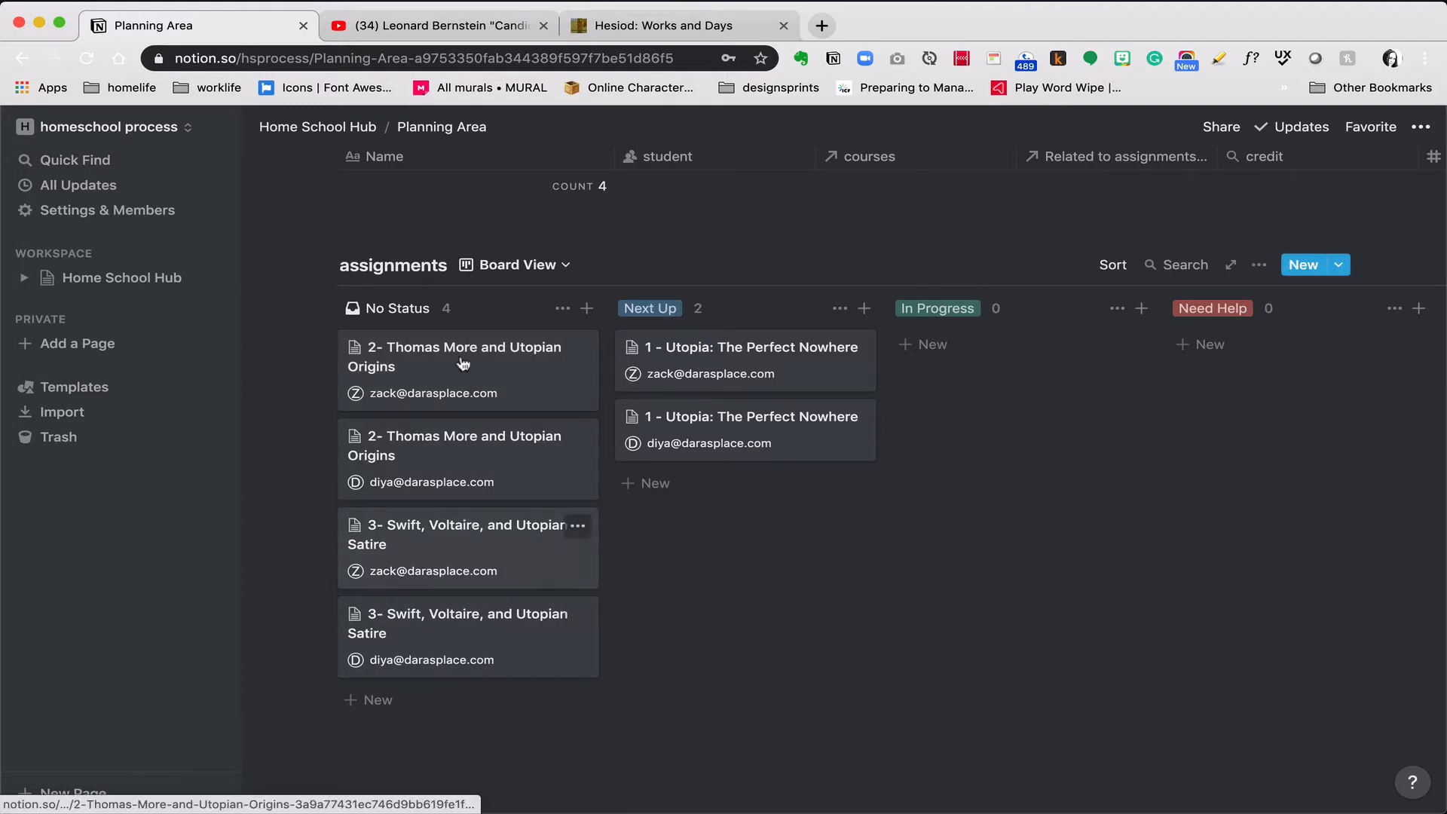
scroll(446, 720, "down", 2)
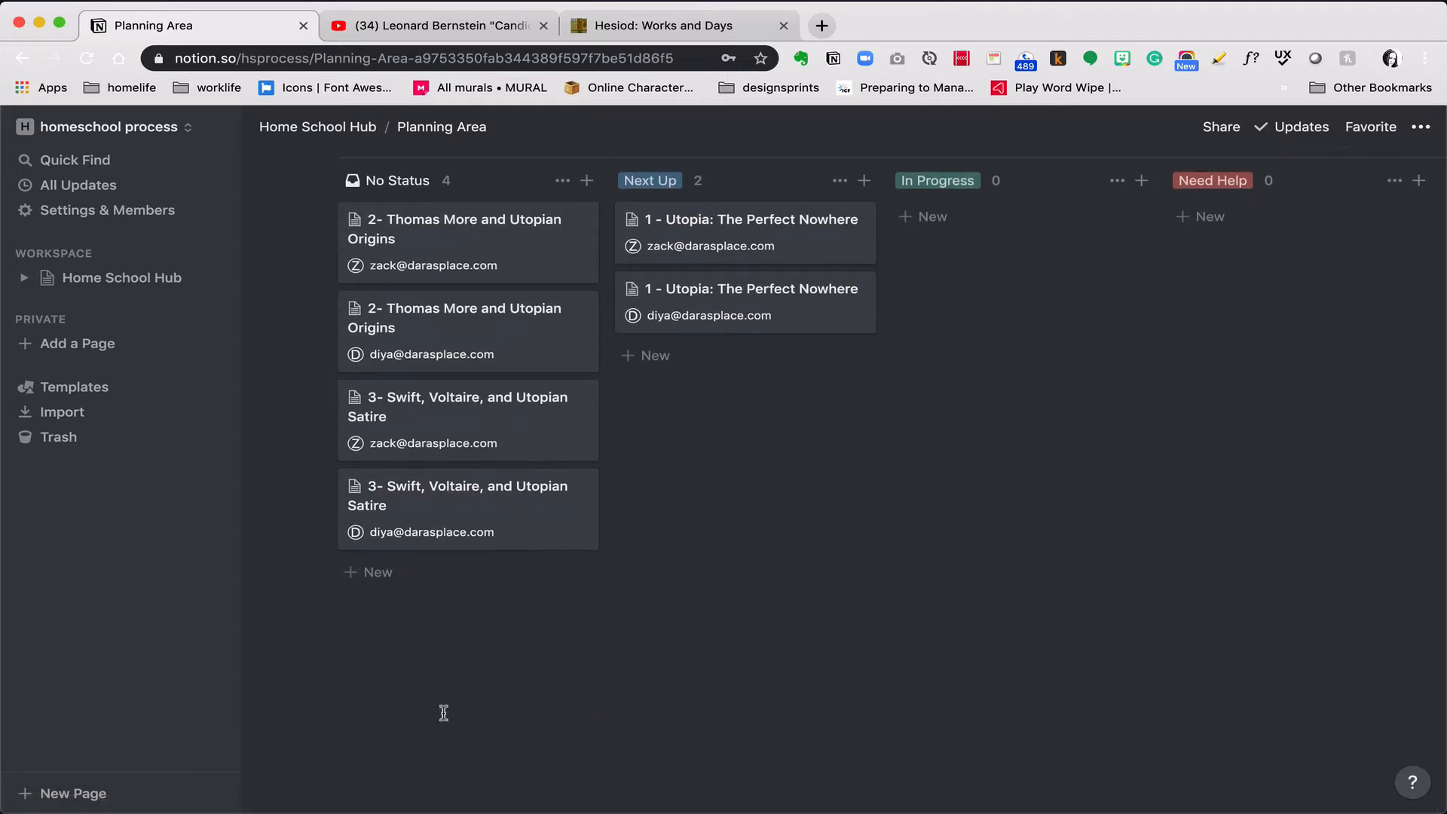
scroll(446, 720, "up", 5)
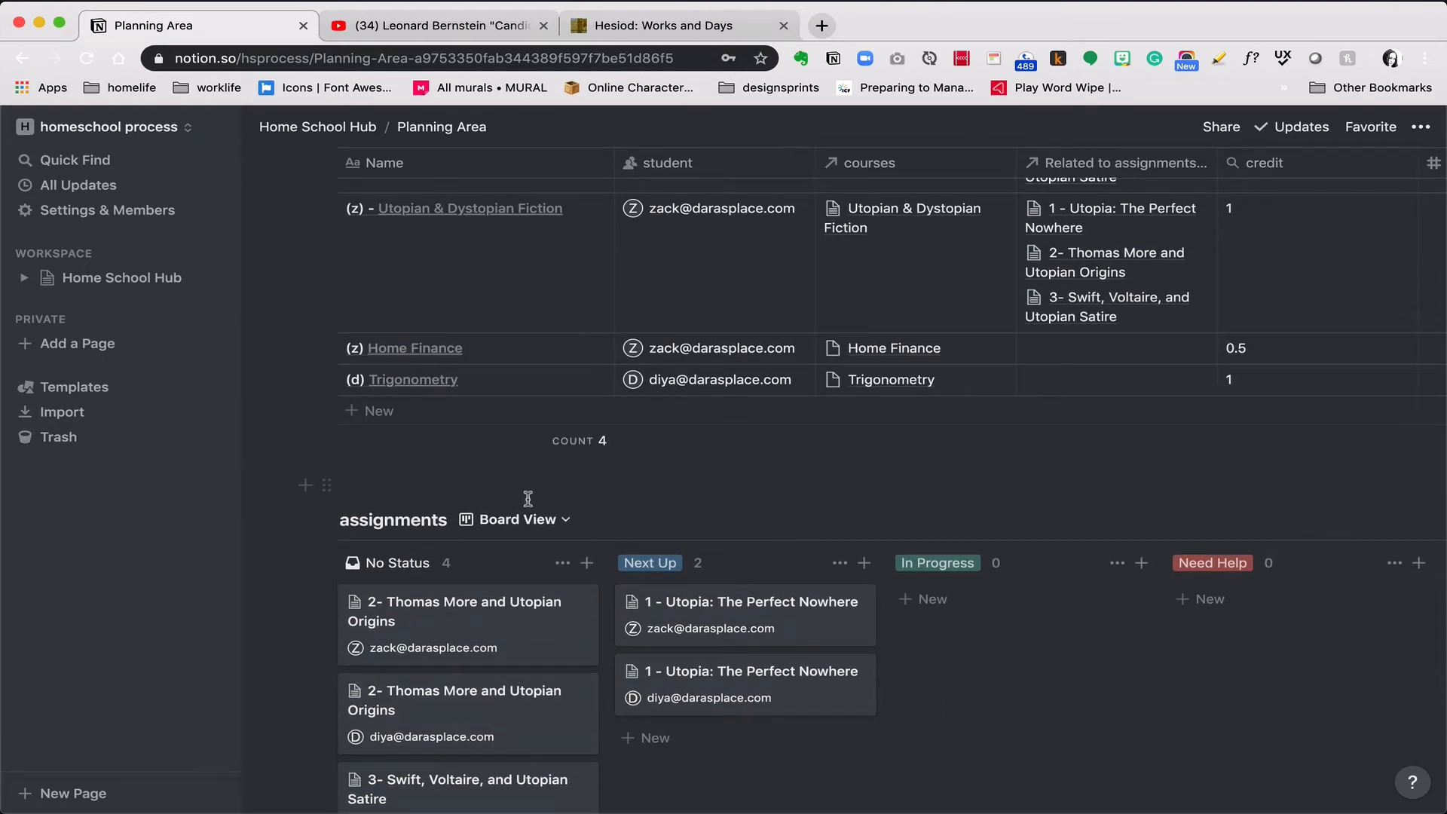
scroll(526, 498, "down", 2)
scroll(609, 523, "right", 1)
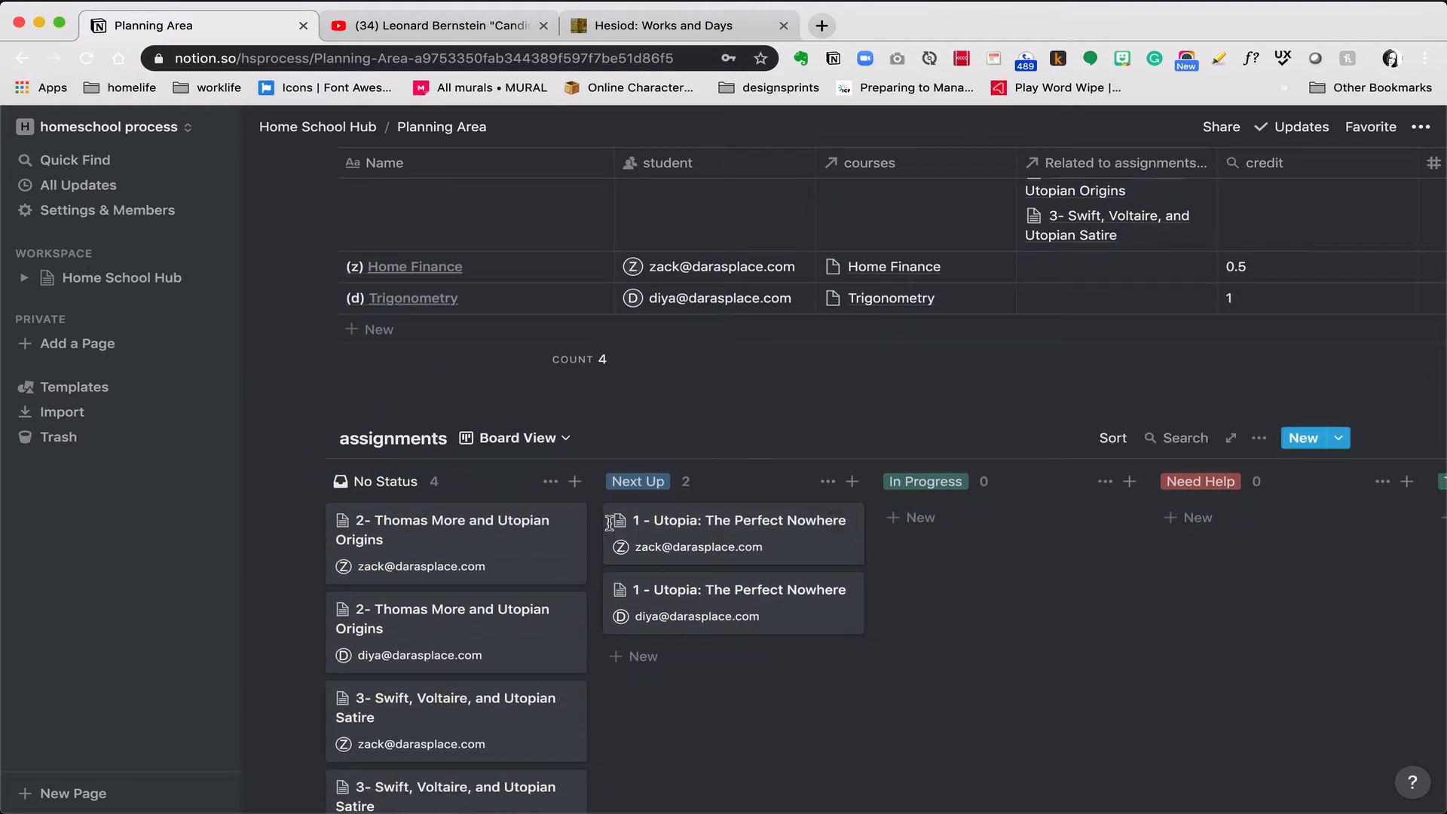
scroll(611, 527, "left", 1)
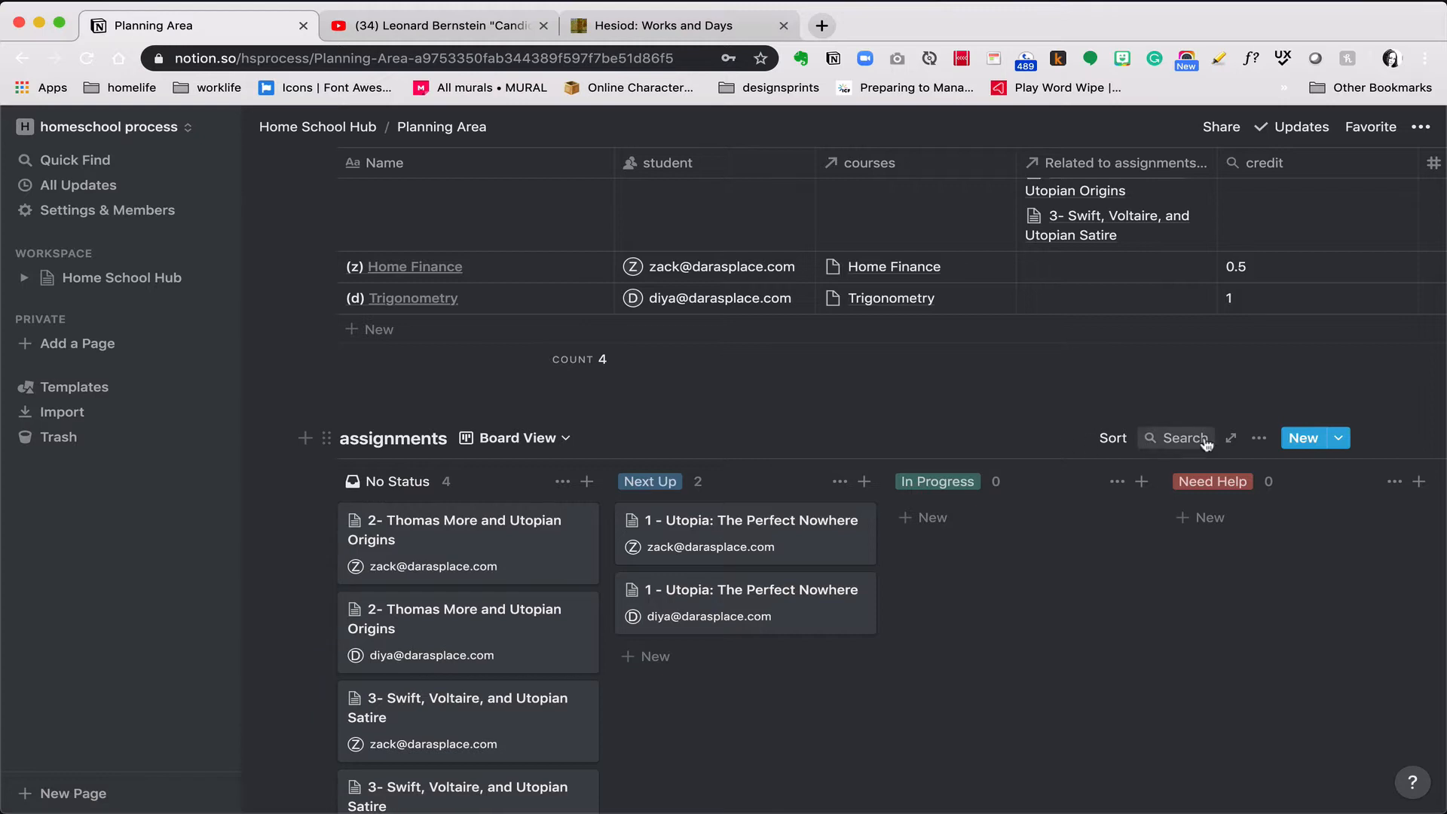
left_click(1259, 438)
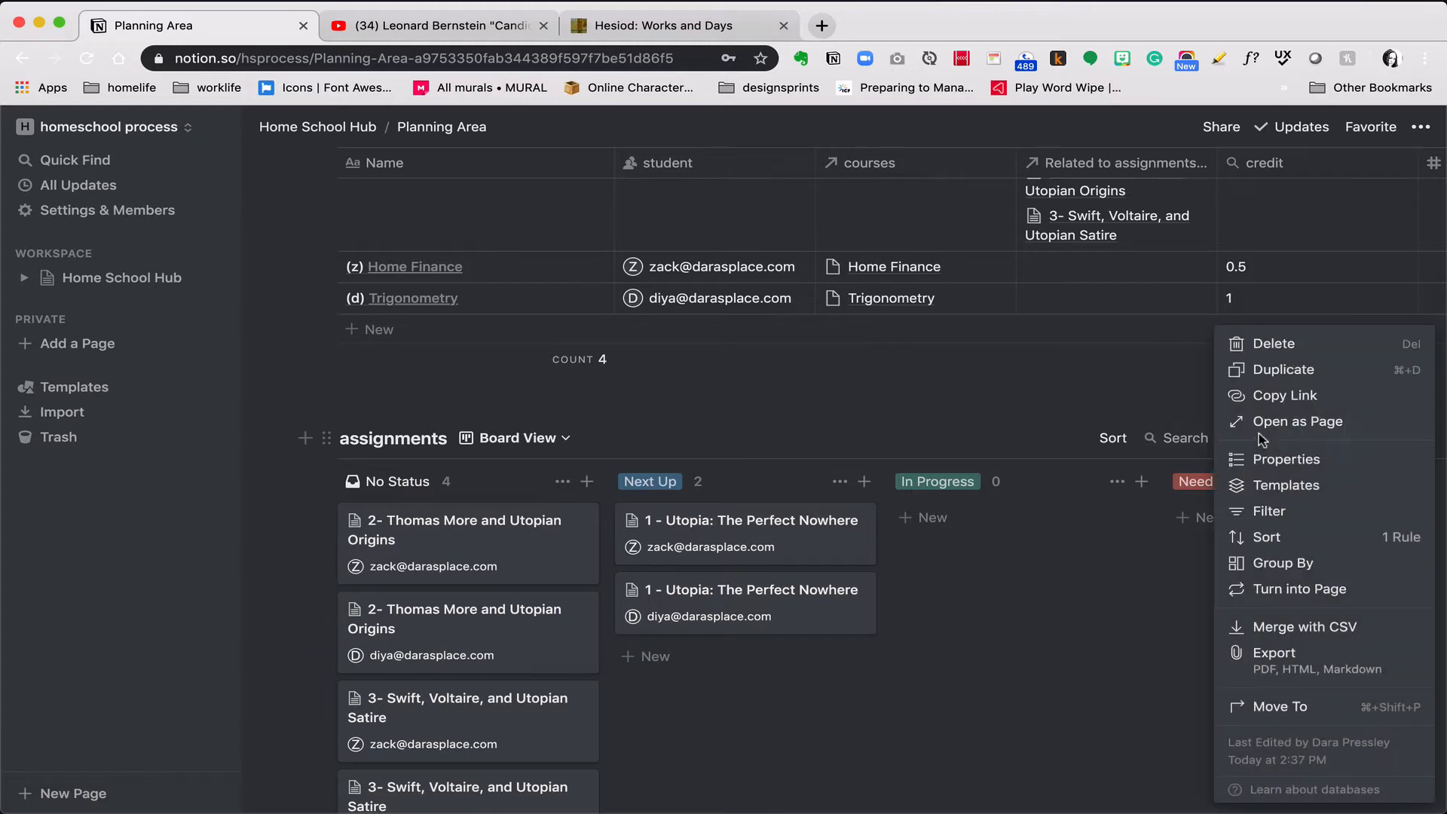
left_click(1263, 513)
left_click(972, 594)
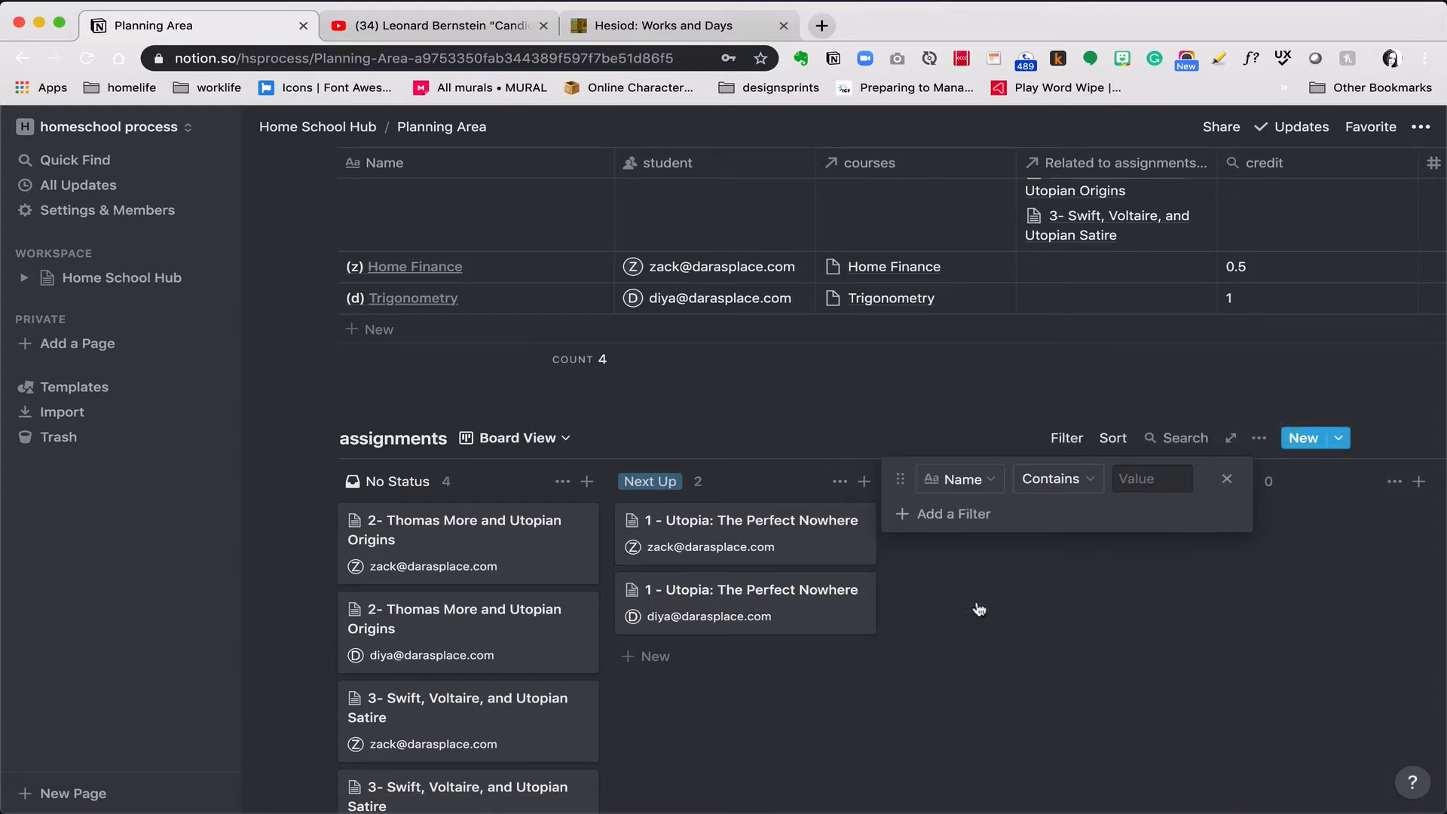
left_click(975, 484)
left_click(960, 605)
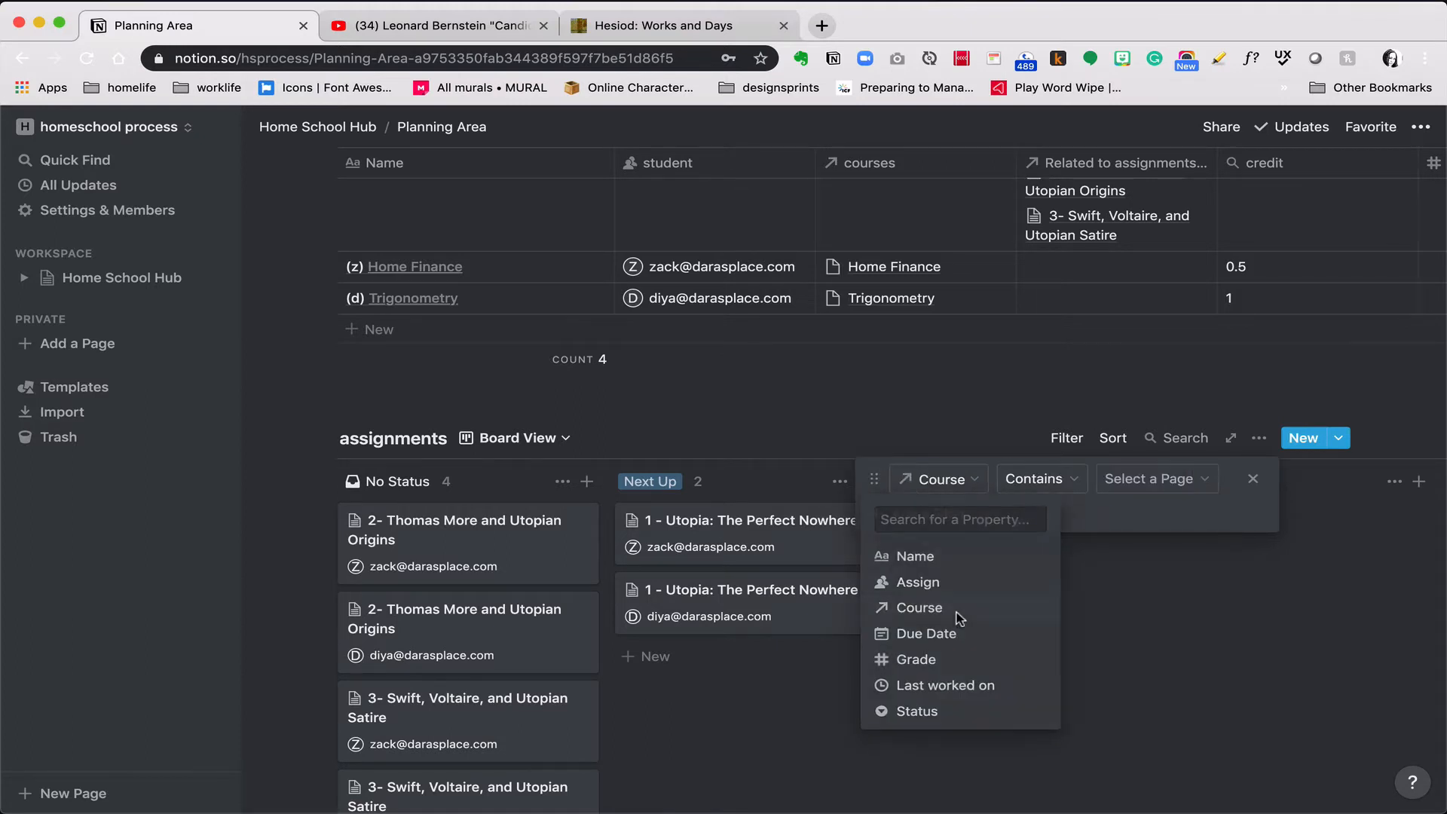
left_click(1135, 479)
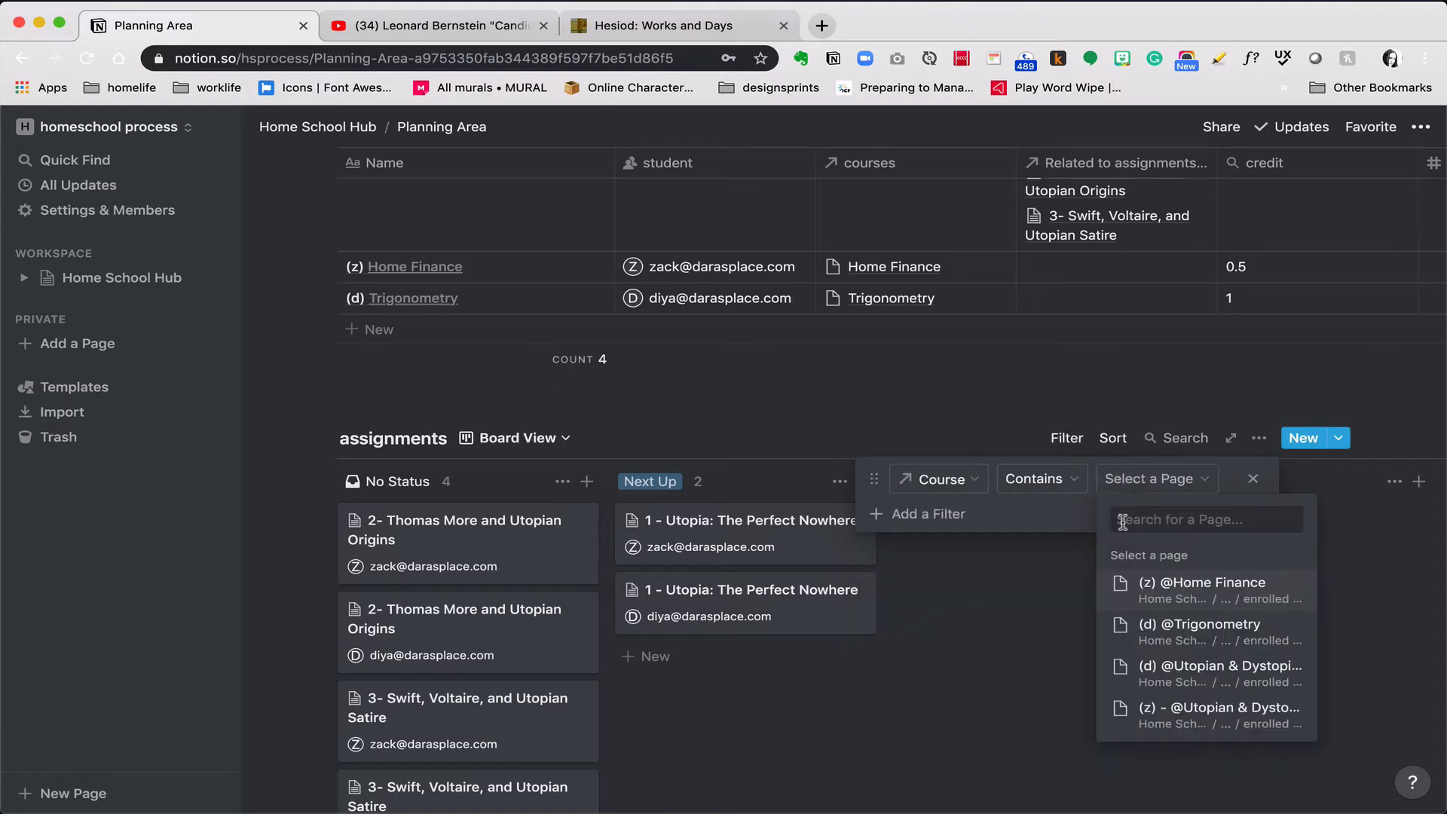
left_click(1117, 667)
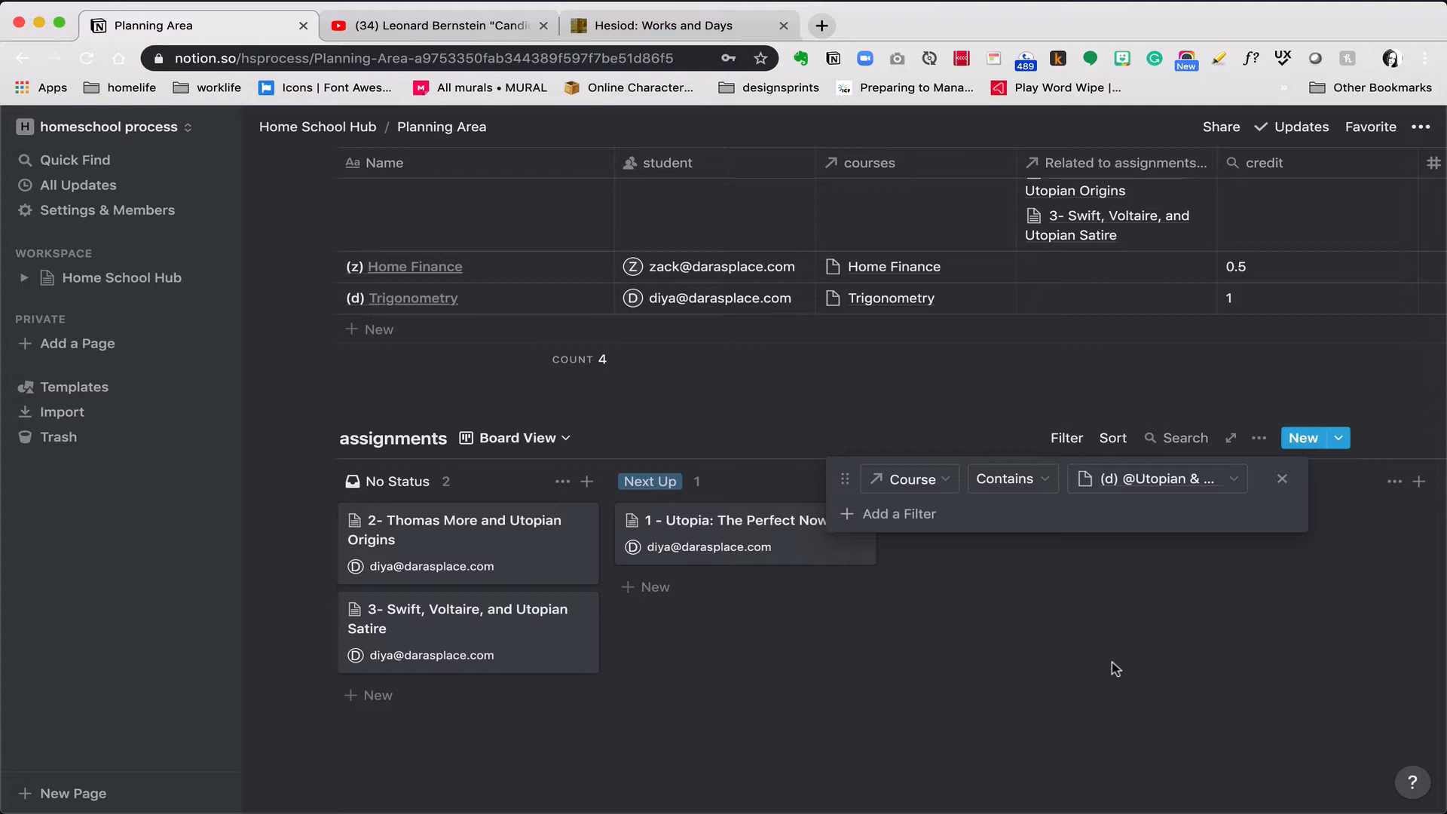
left_click(1282, 479)
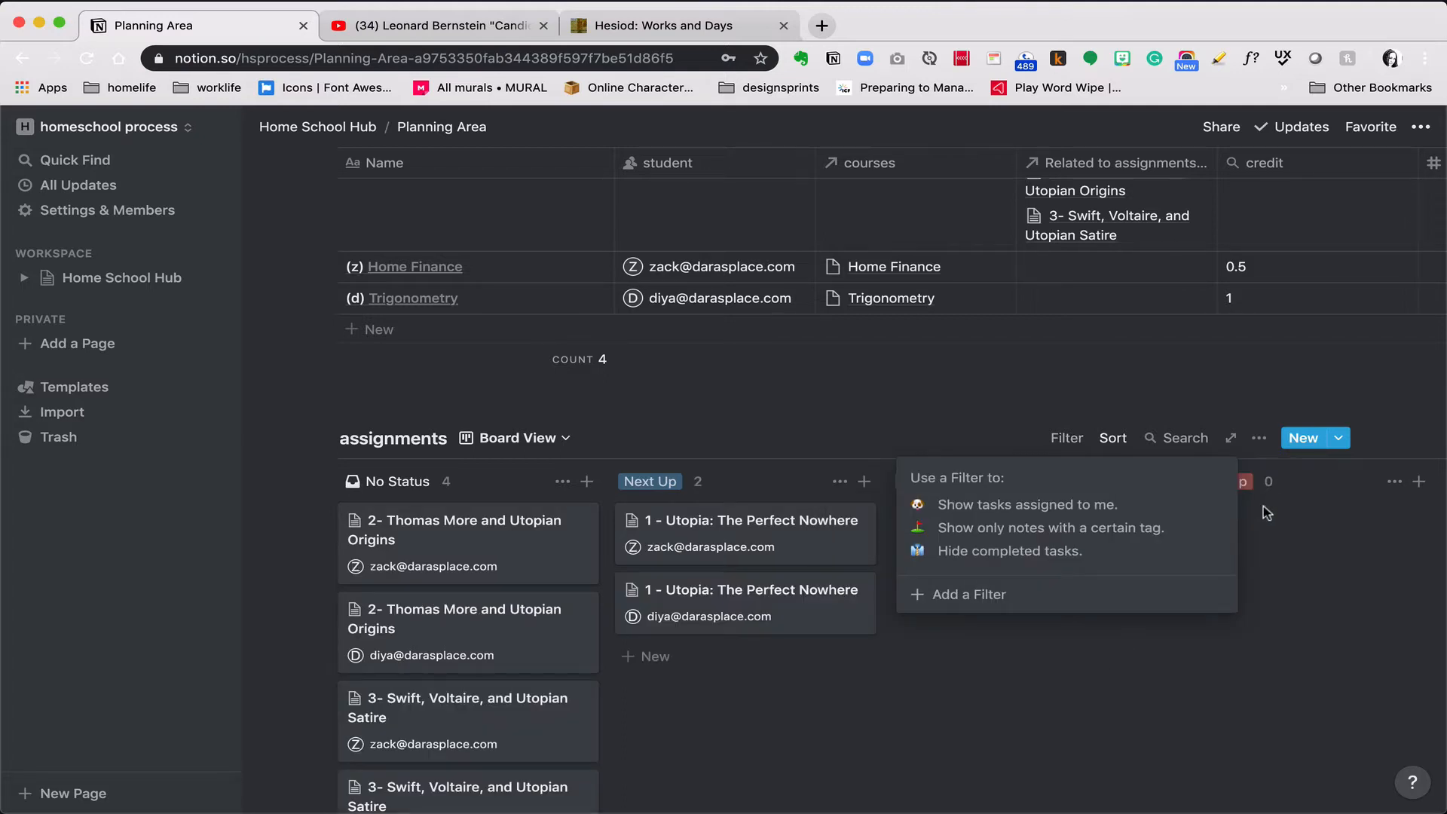
left_click(1206, 670)
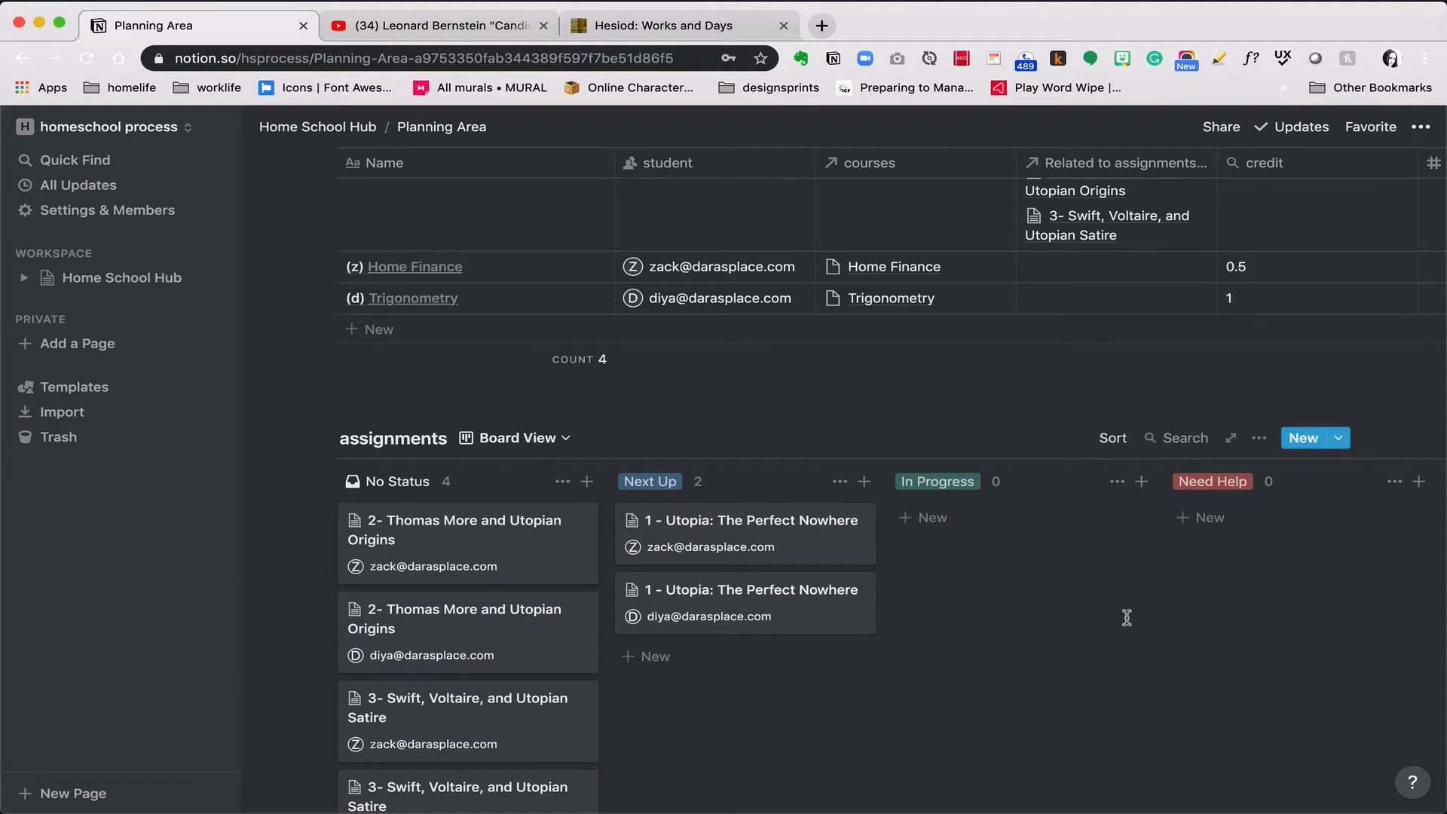
Open the (d) Utopian & Dystopian Fiction entry of the enrolled course table as a full page and hide the sidebar
scroll(1127, 617, "up", 5)
scroll(843, 581, "up", 3)
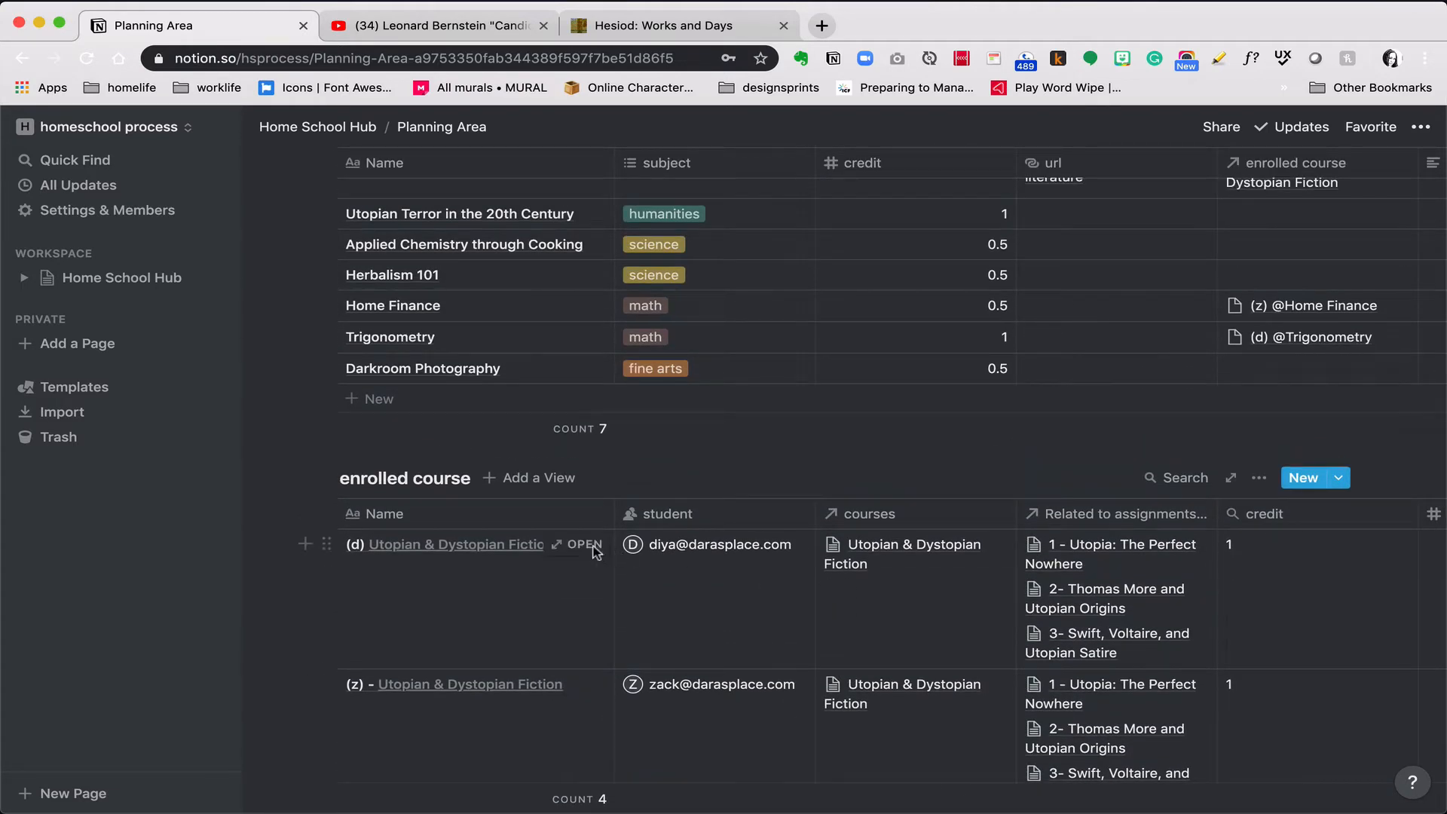
left_click(577, 544)
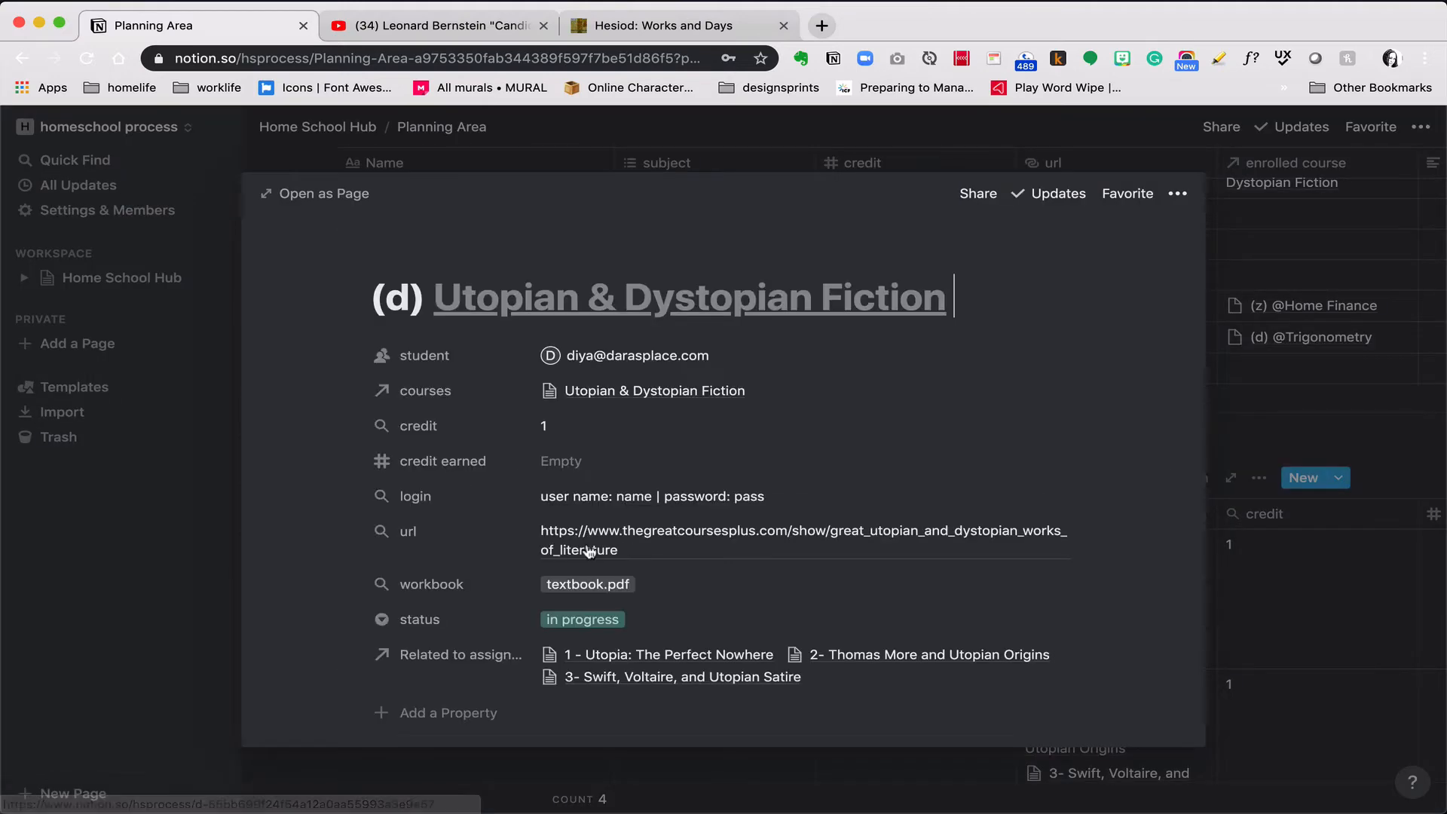
left_click(317, 193)
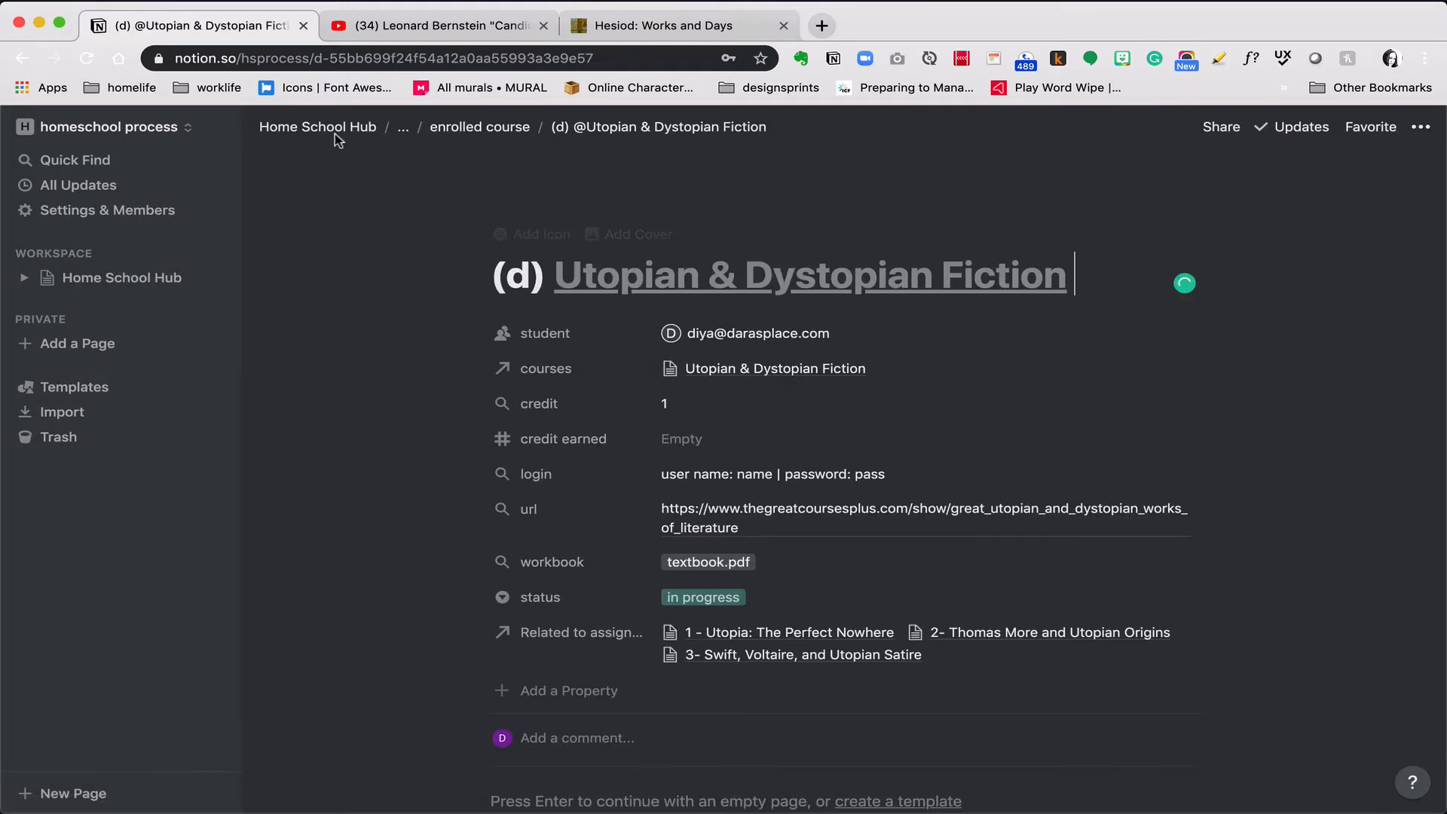
left_click(224, 127)
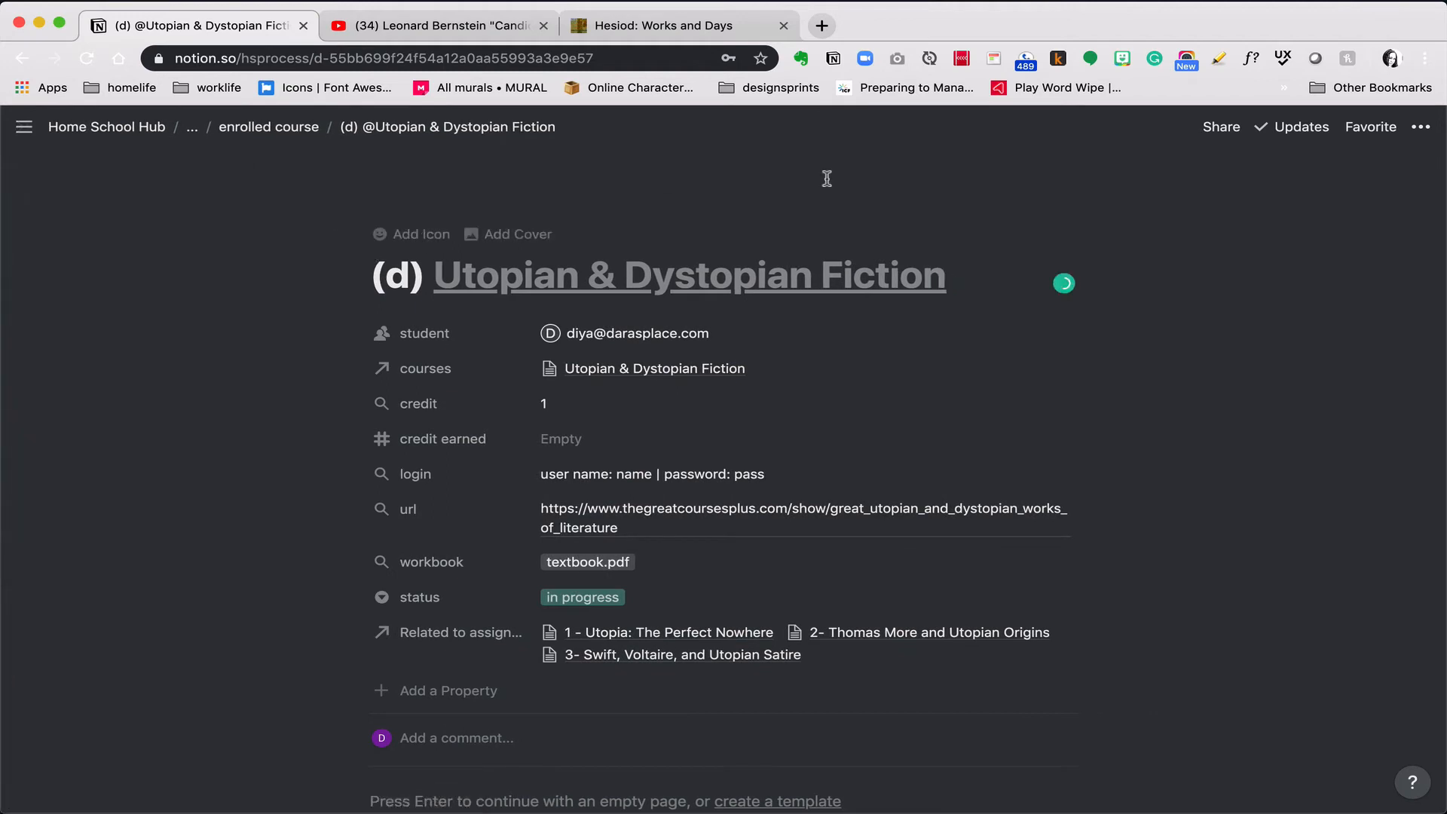
Set the (d) Utopian & Dystopian Fiction page to Full Width and start its body as an empty page
left_click(1421, 127)
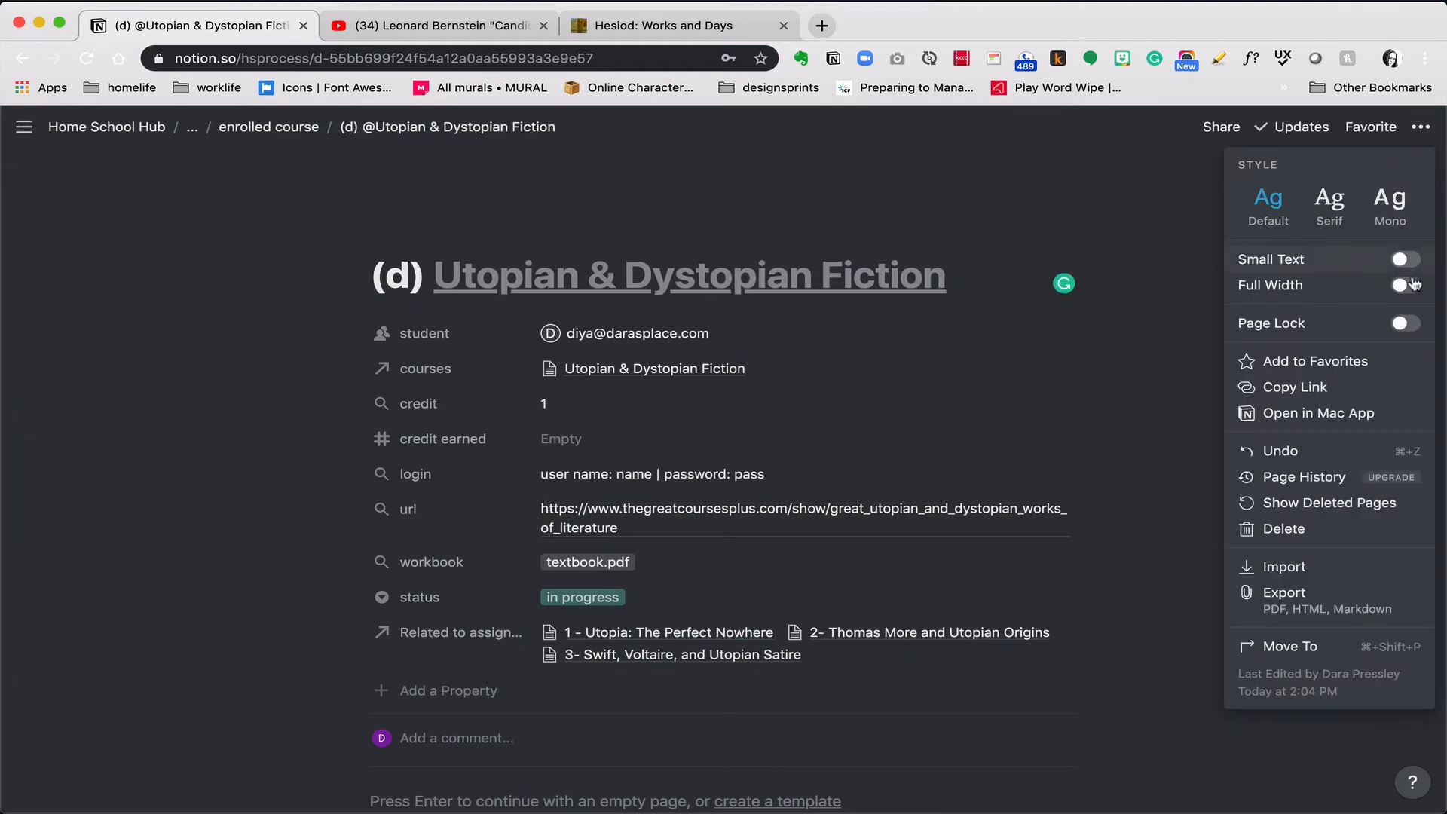
left_click(1408, 286)
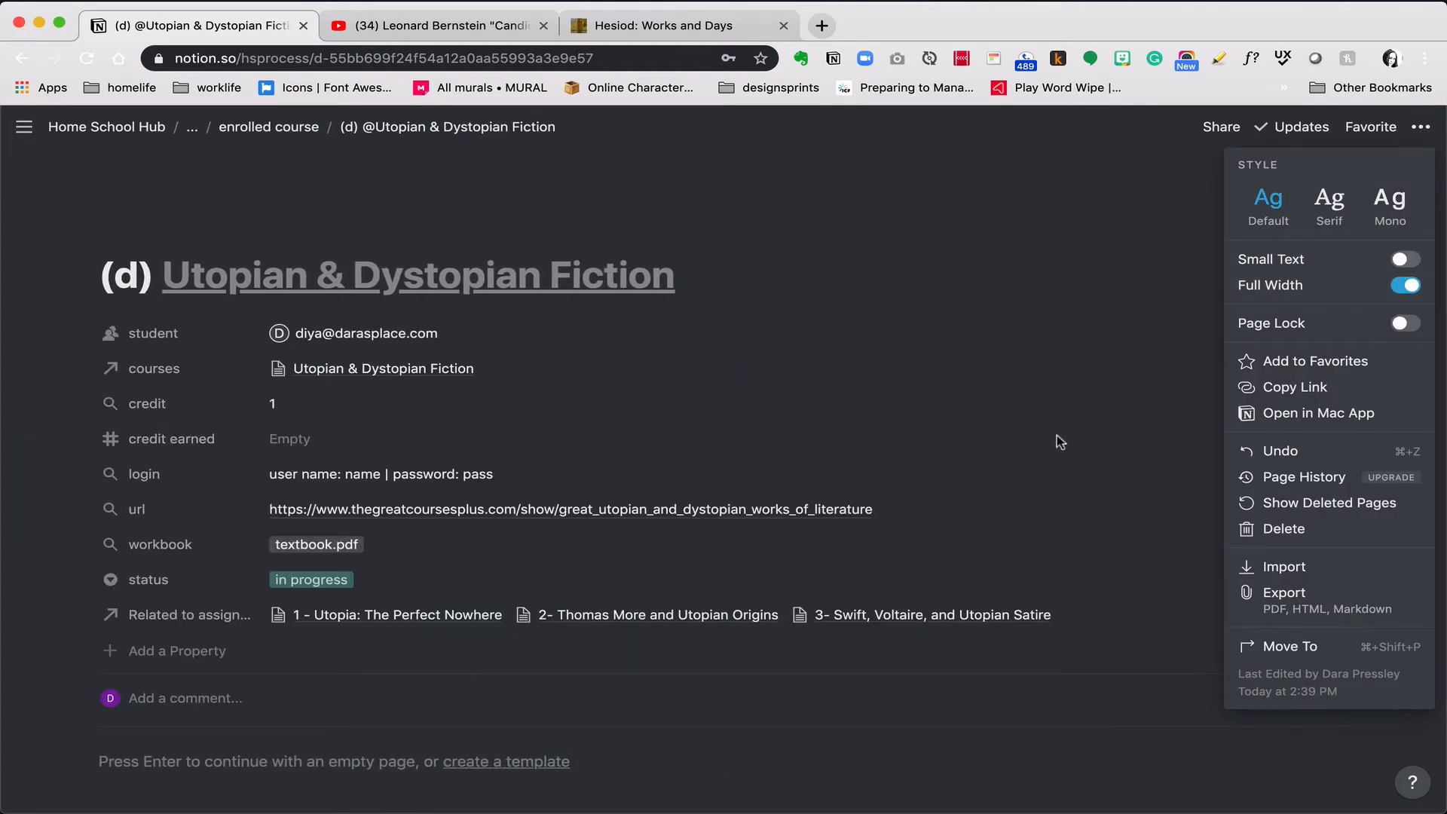
left_click(1047, 451)
scroll(794, 732, "down", 3)
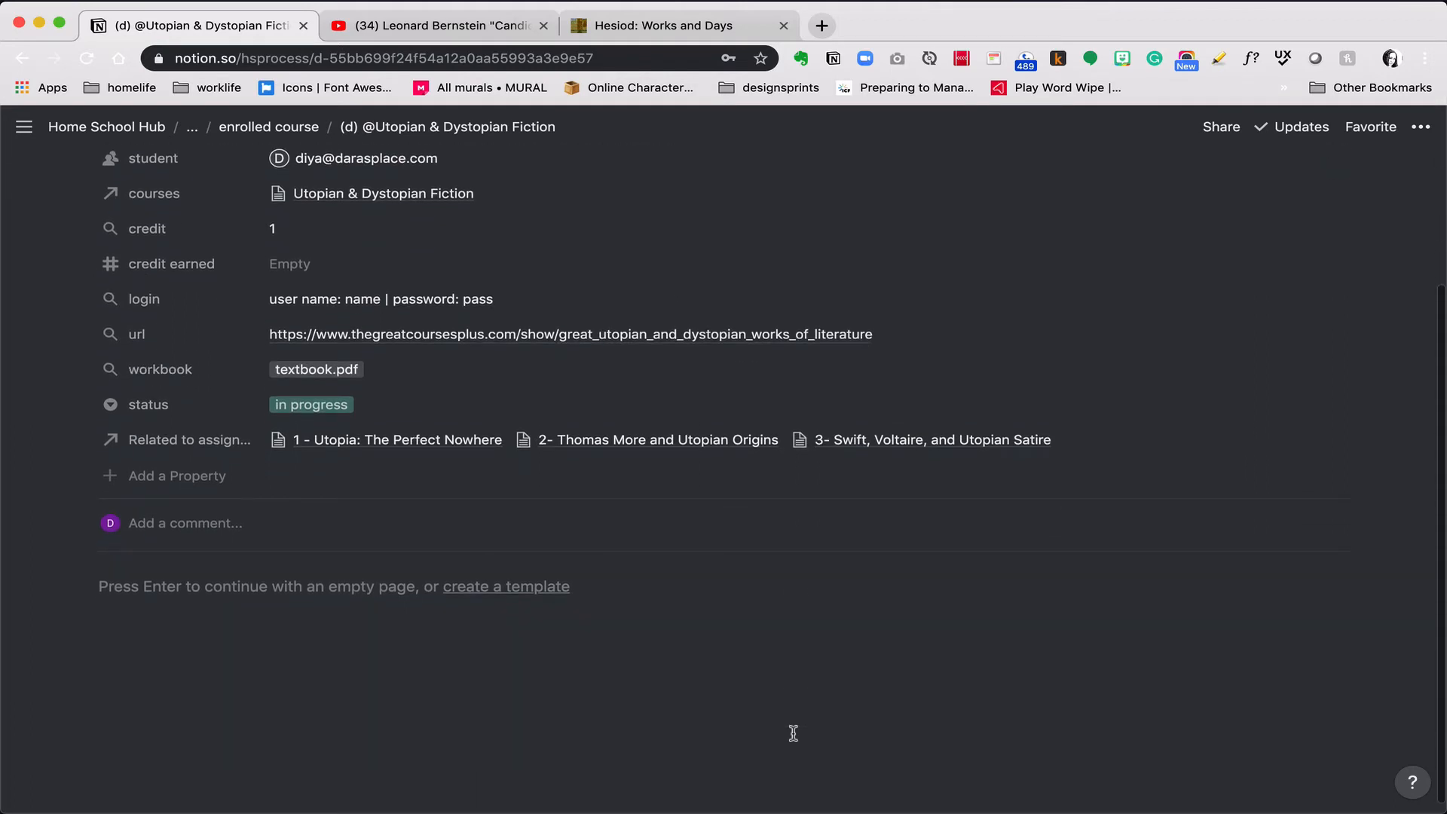
key("Return")
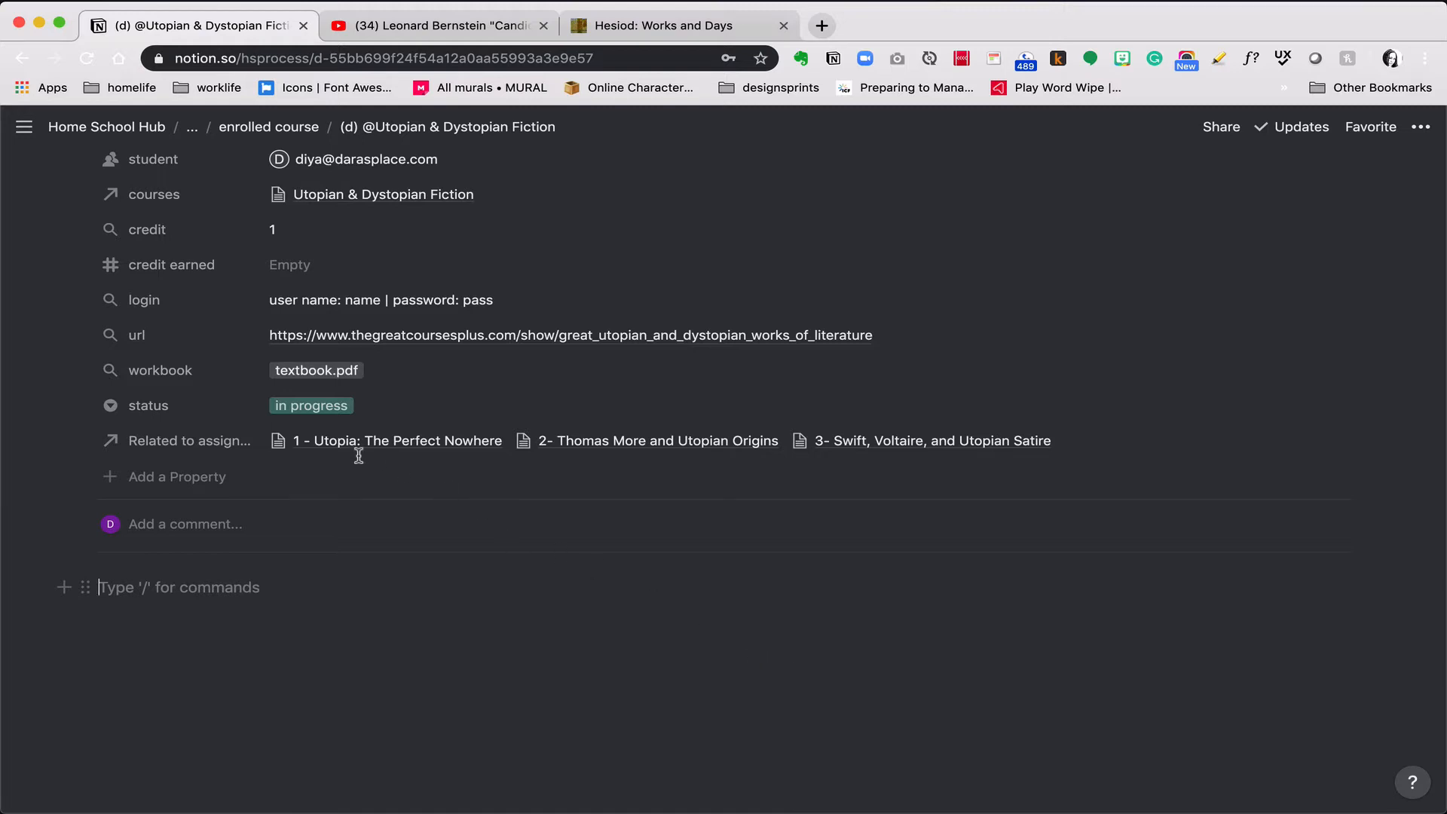
Rename the related assignments relation property of the (d) Utopian & Dystopian Fiction page to "assignments"
left_click(180, 445)
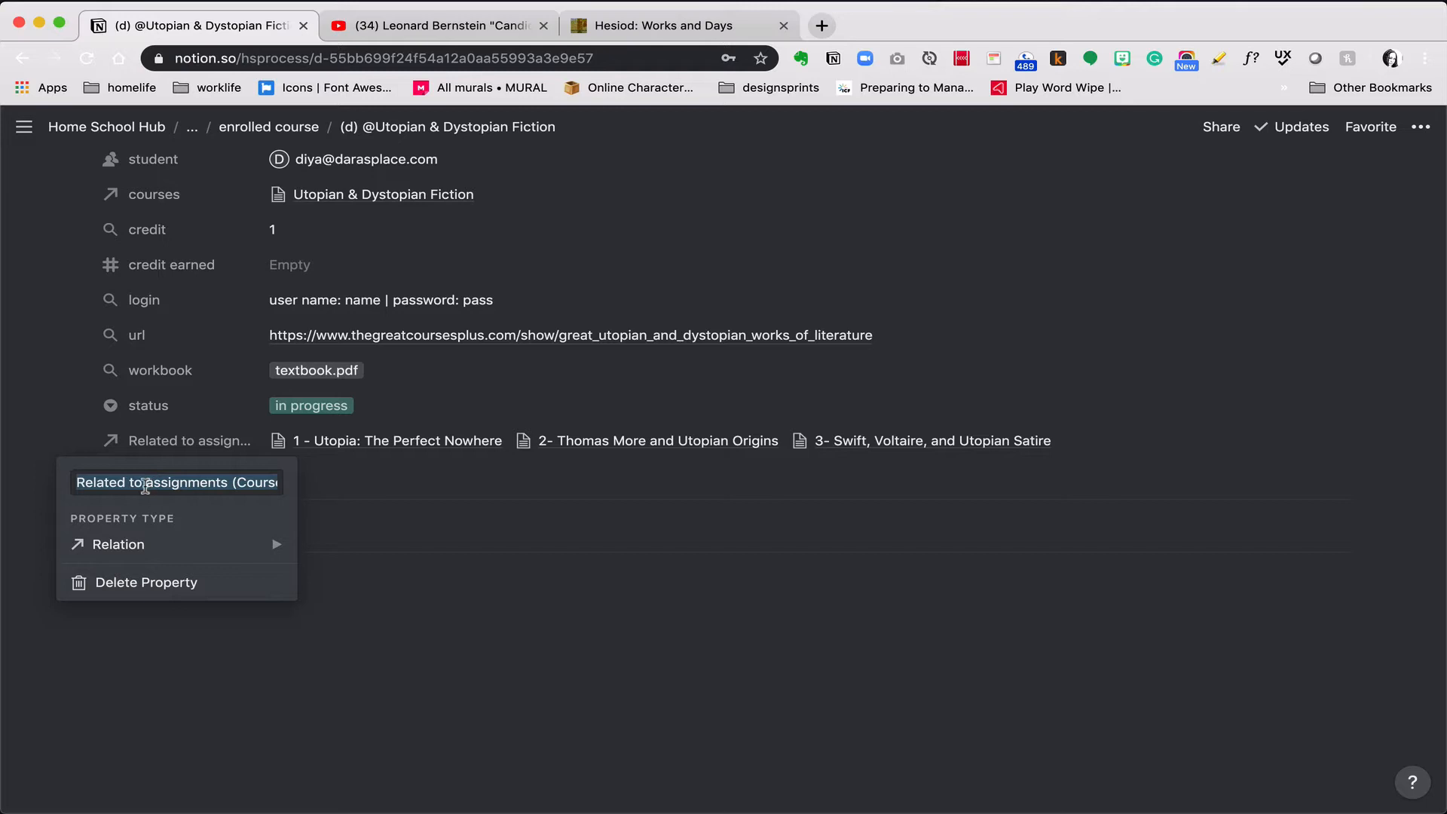
left_click(156, 487)
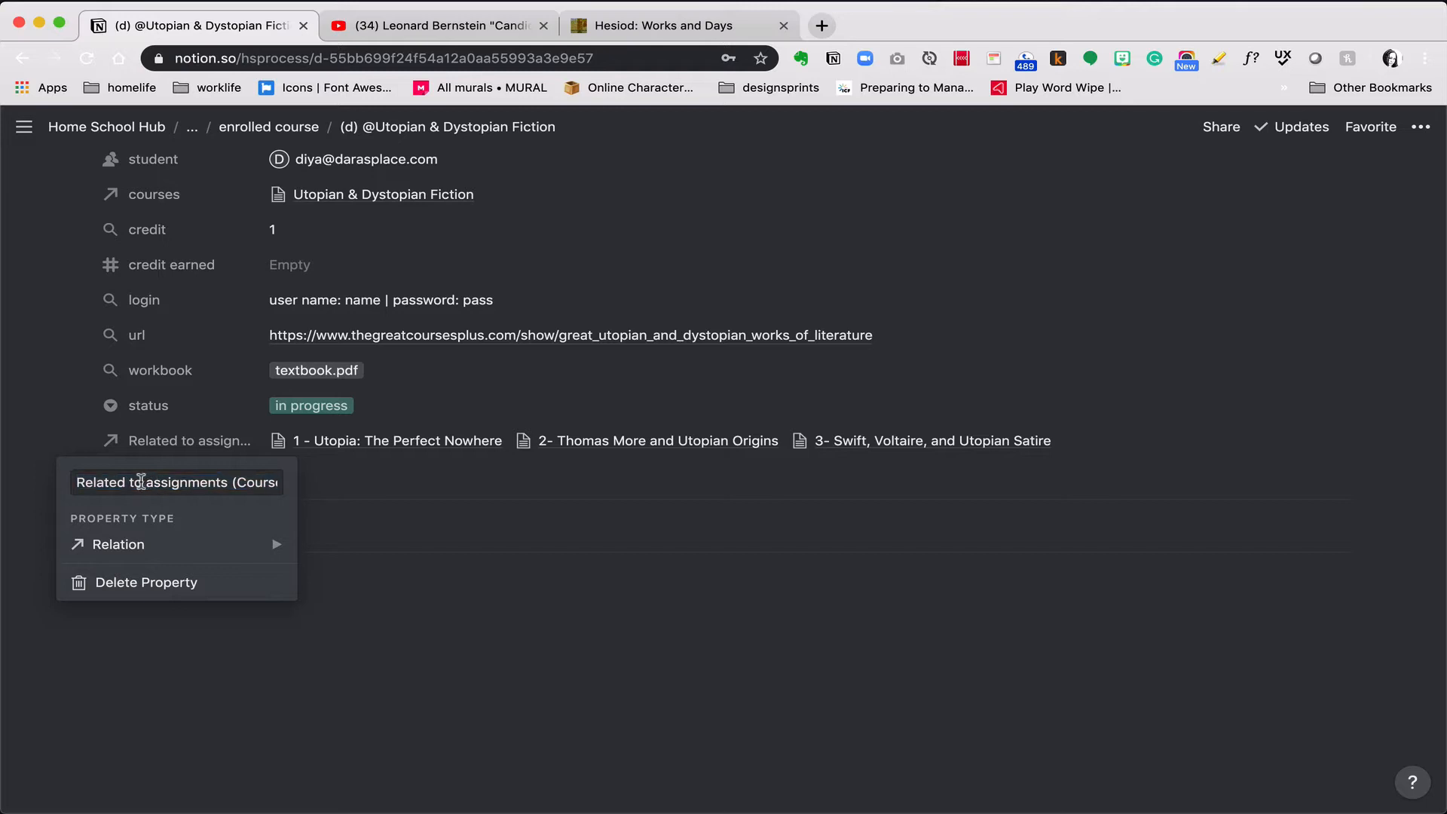
left_click_drag(144, 483, 73, 482)
key("BackSpace")
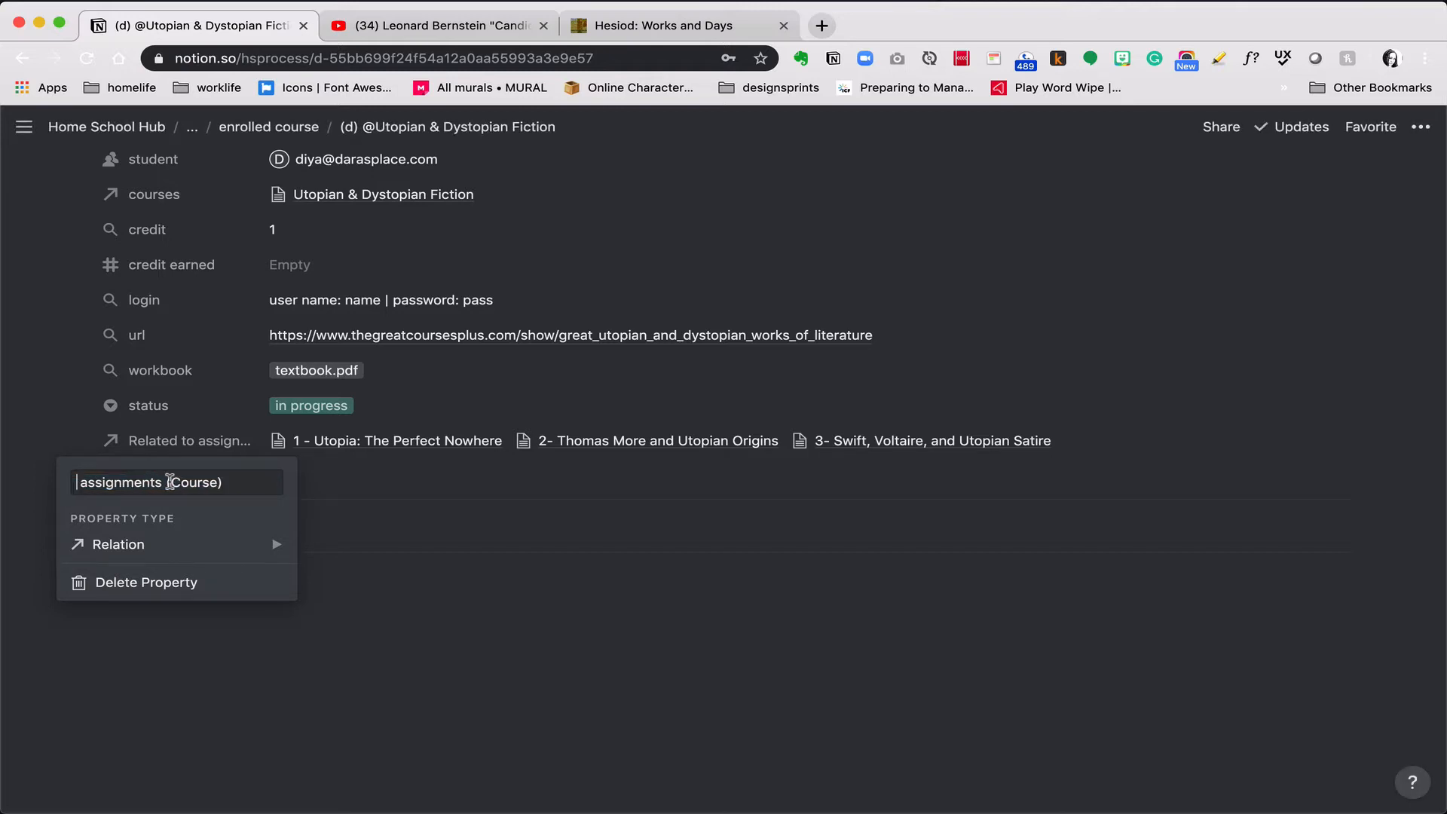
key("BackSpace")
key("BackSpace")
key("BackSpace")
key("BackSpace")
key("BackSpace")
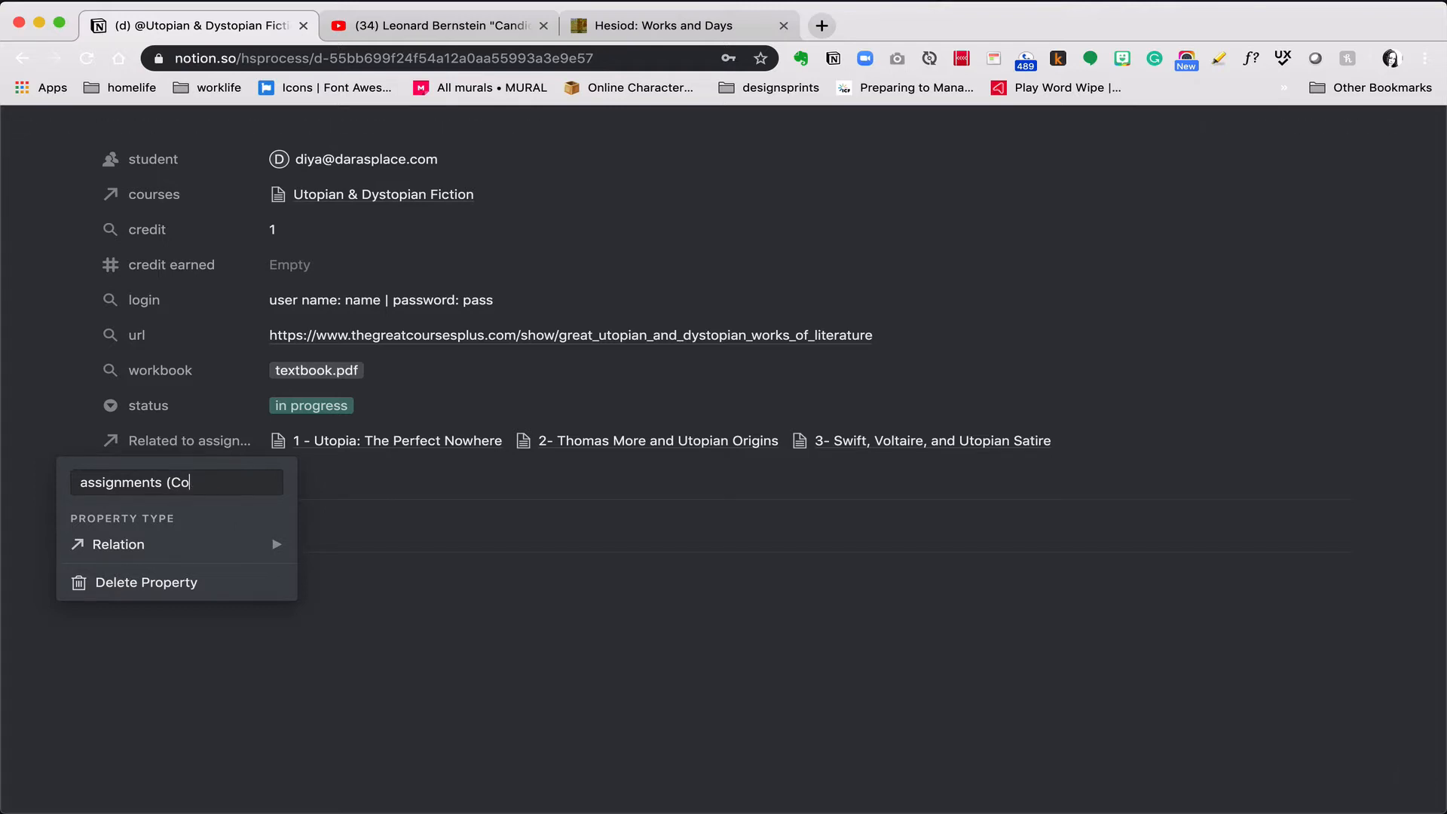
key("Up")
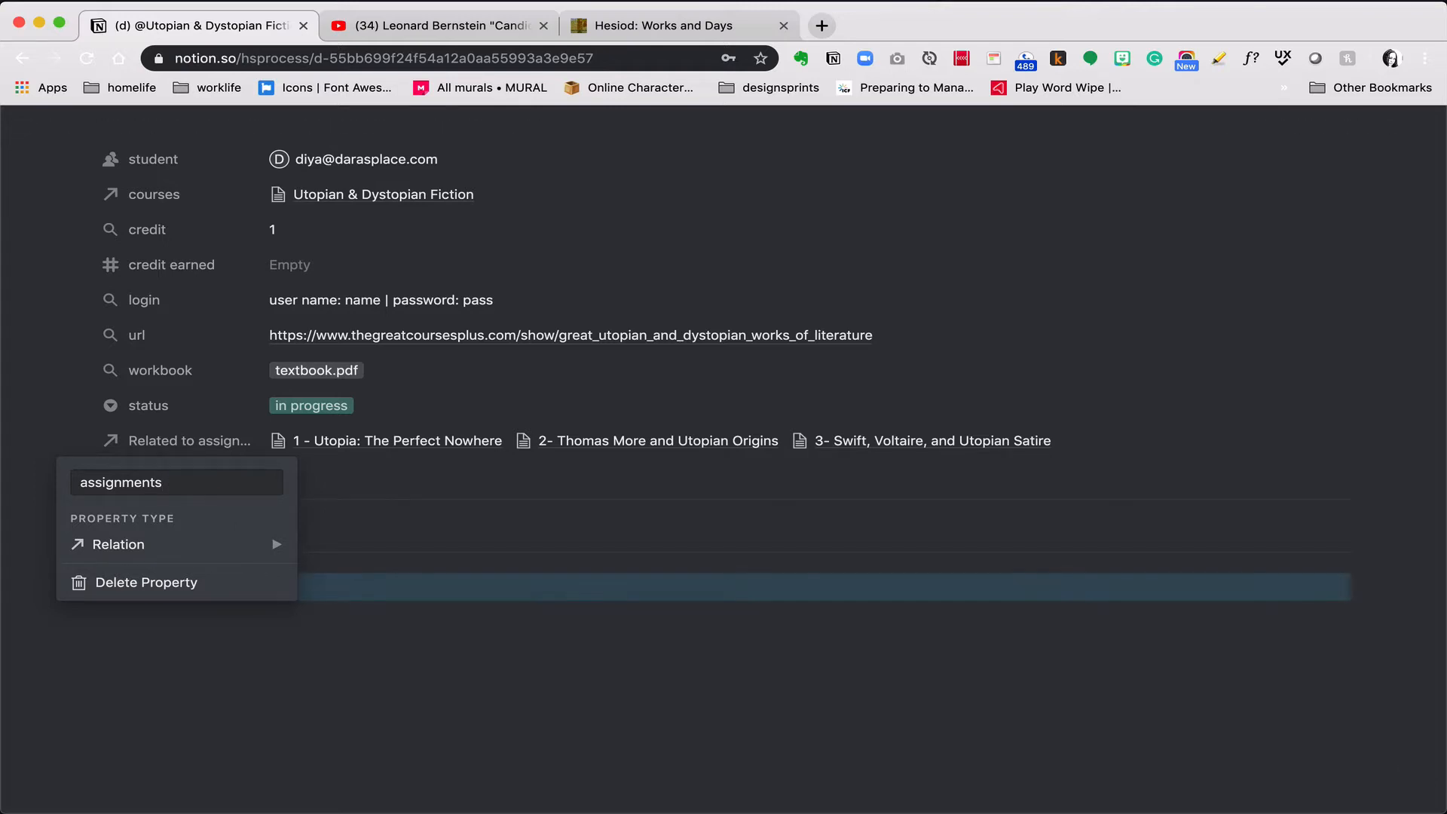
left_click(79, 483)
key("BackSpace")
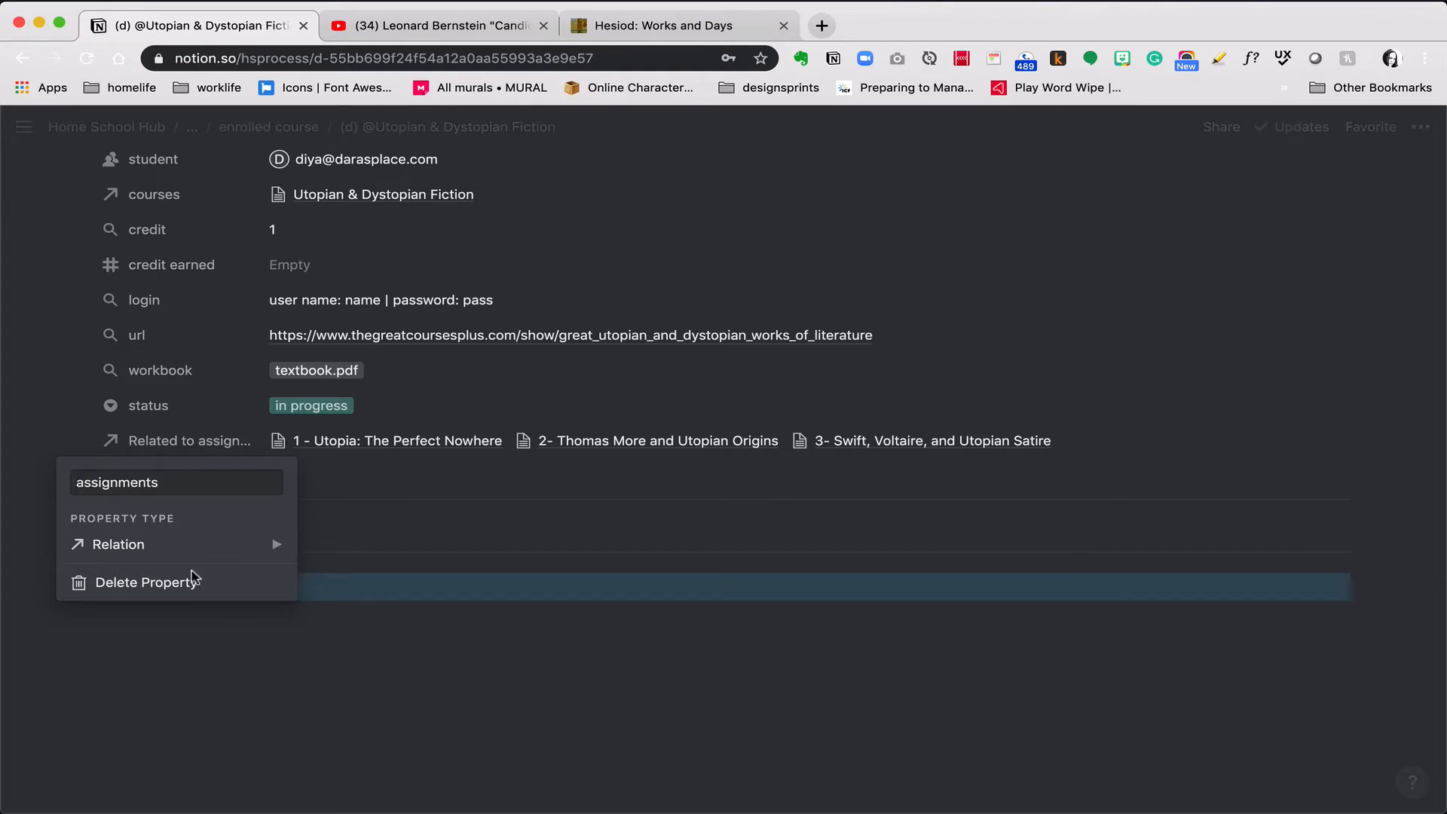
left_click(249, 621)
Reorder the page properties so status comes first, assignments follows student, and courses sits between credit and credit earned
scroll(249, 620, "up", 2)
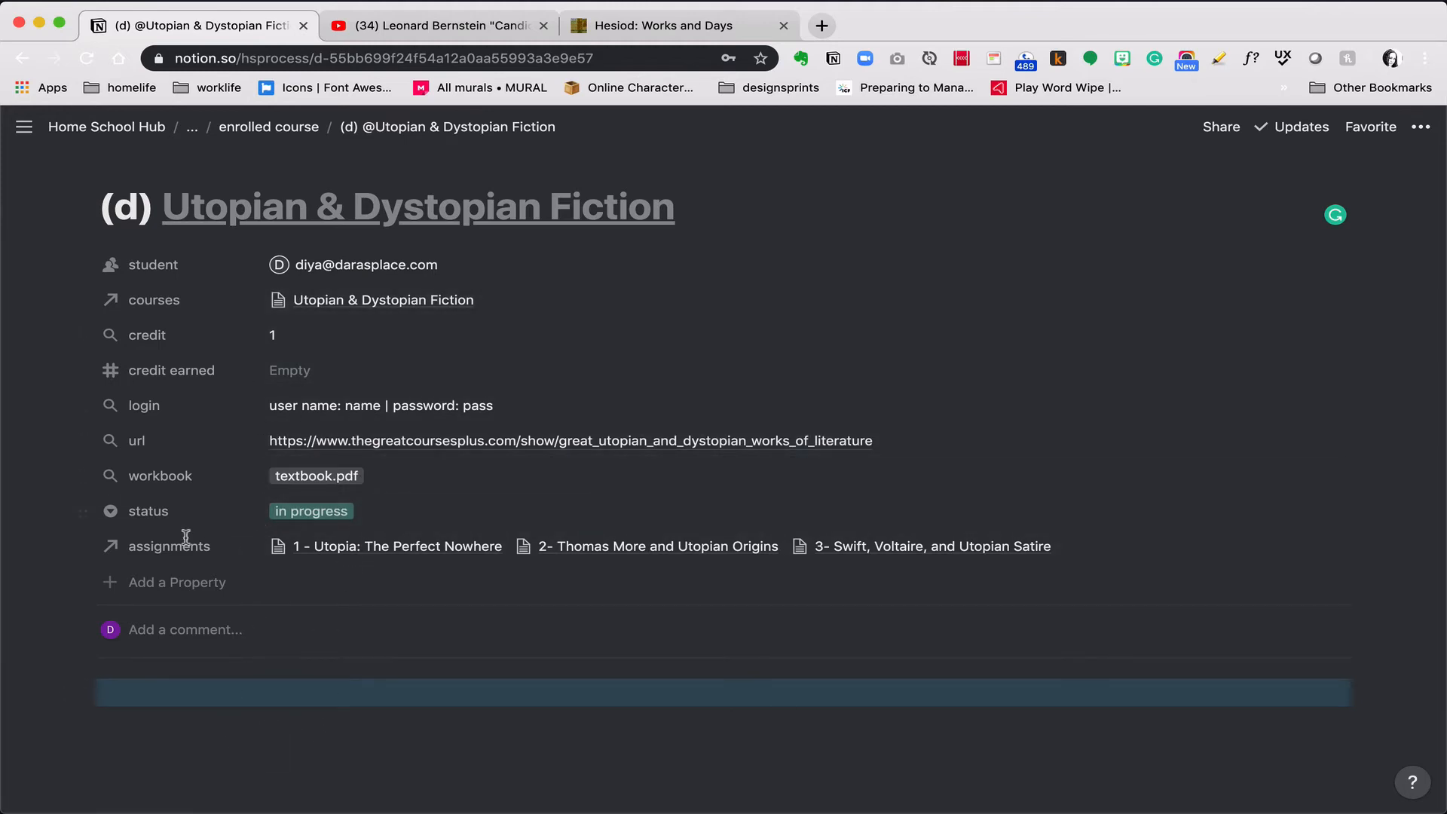
left_click_drag(85, 546, 133, 333)
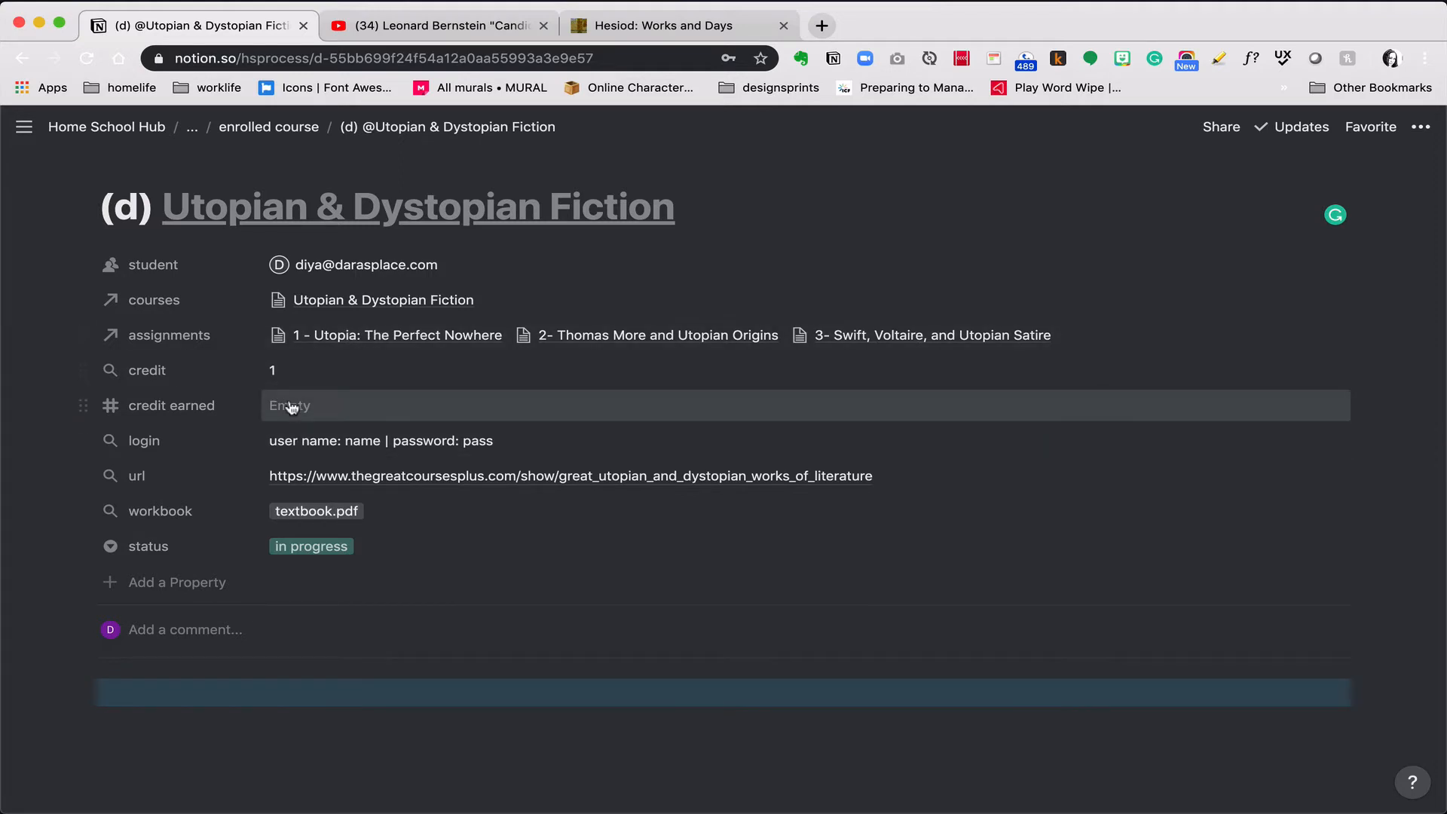
left_click_drag(87, 300, 87, 374)
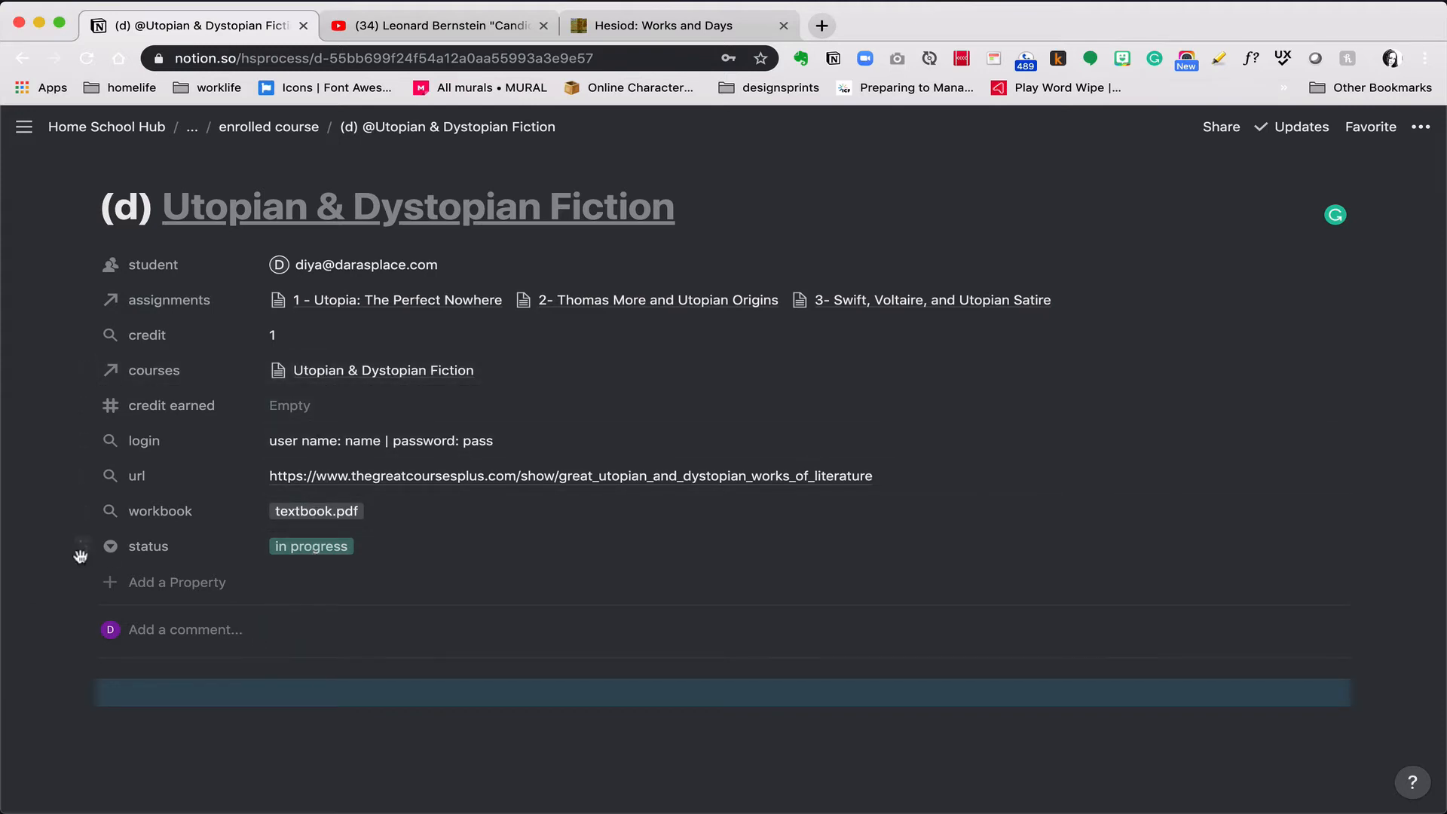
left_click_drag(79, 547, 113, 283)
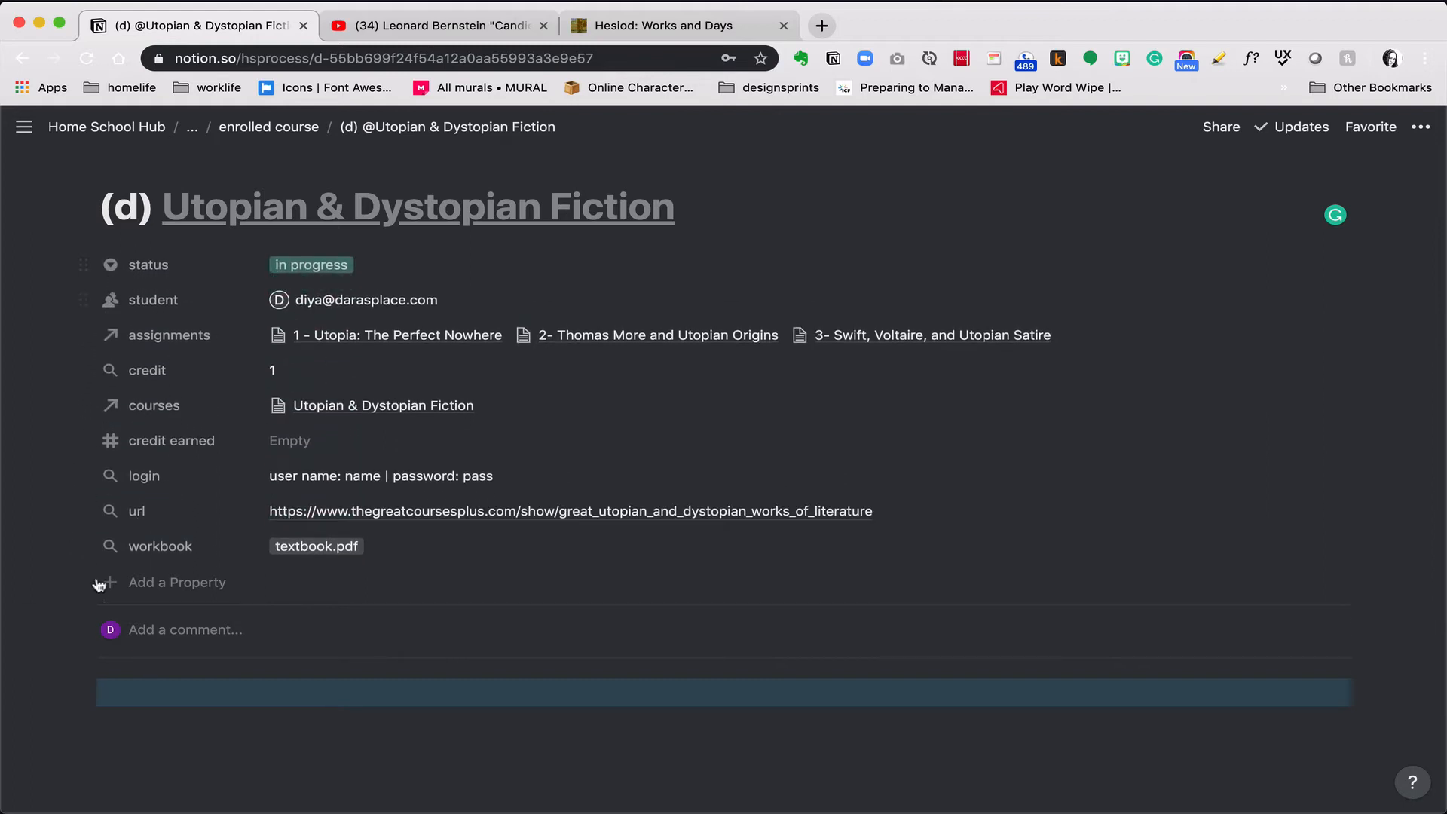
Insert a linked database in the page body that points to the assignments database from Home School Hub / Planning Area
scroll(98, 595, "down", 3)
left_click(109, 607)
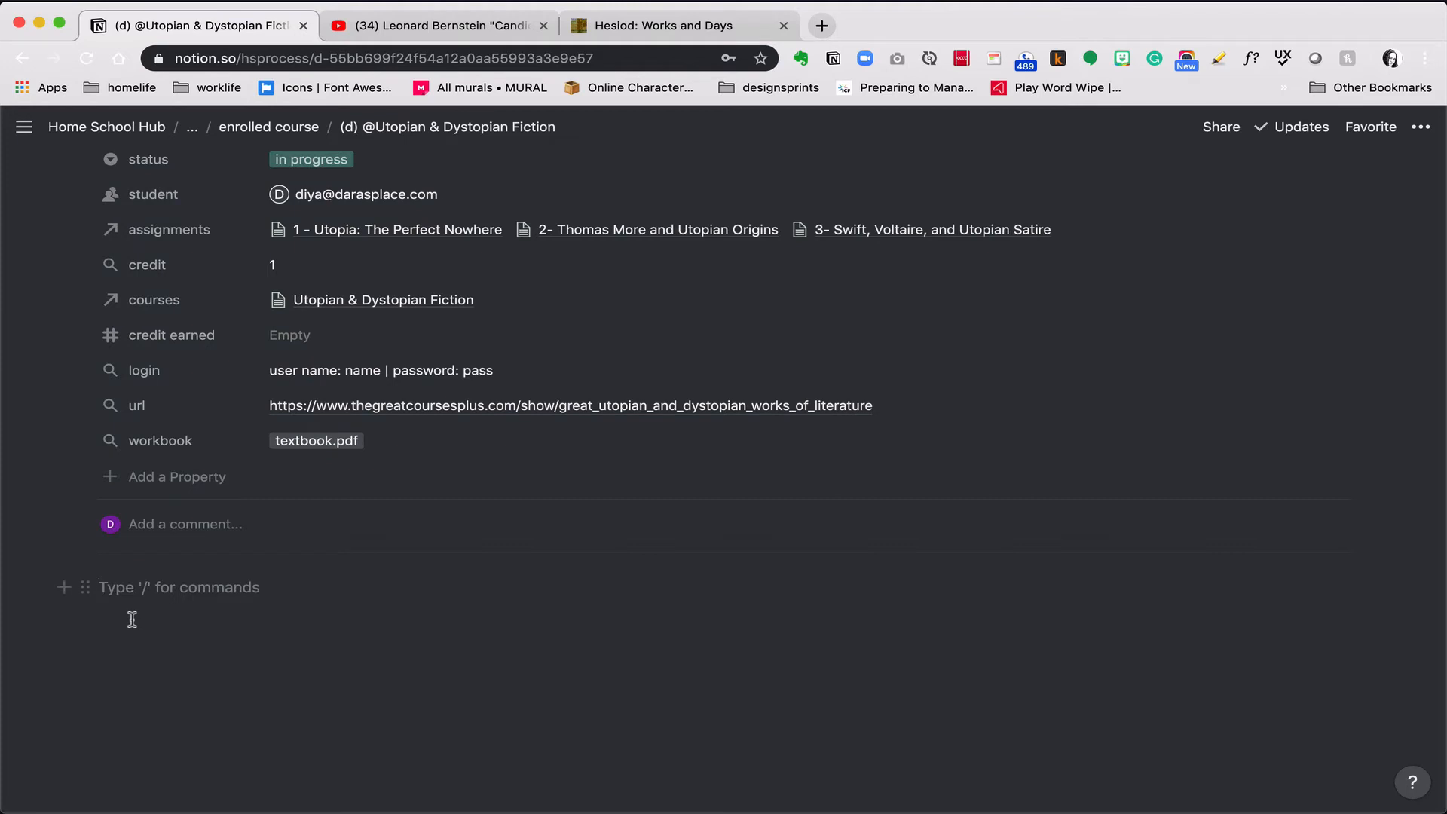
type("/link")
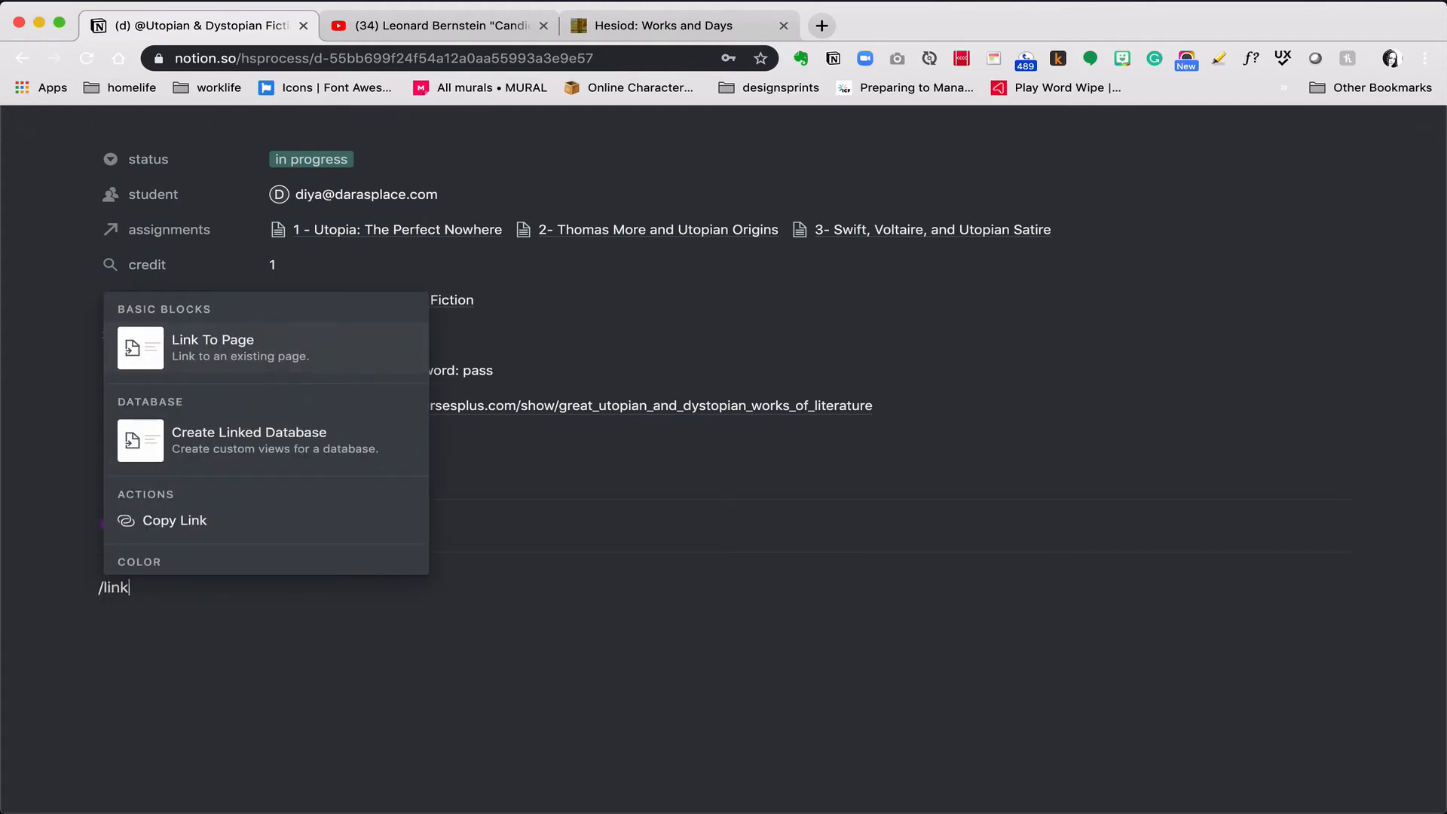
key("Down")
key("Return")
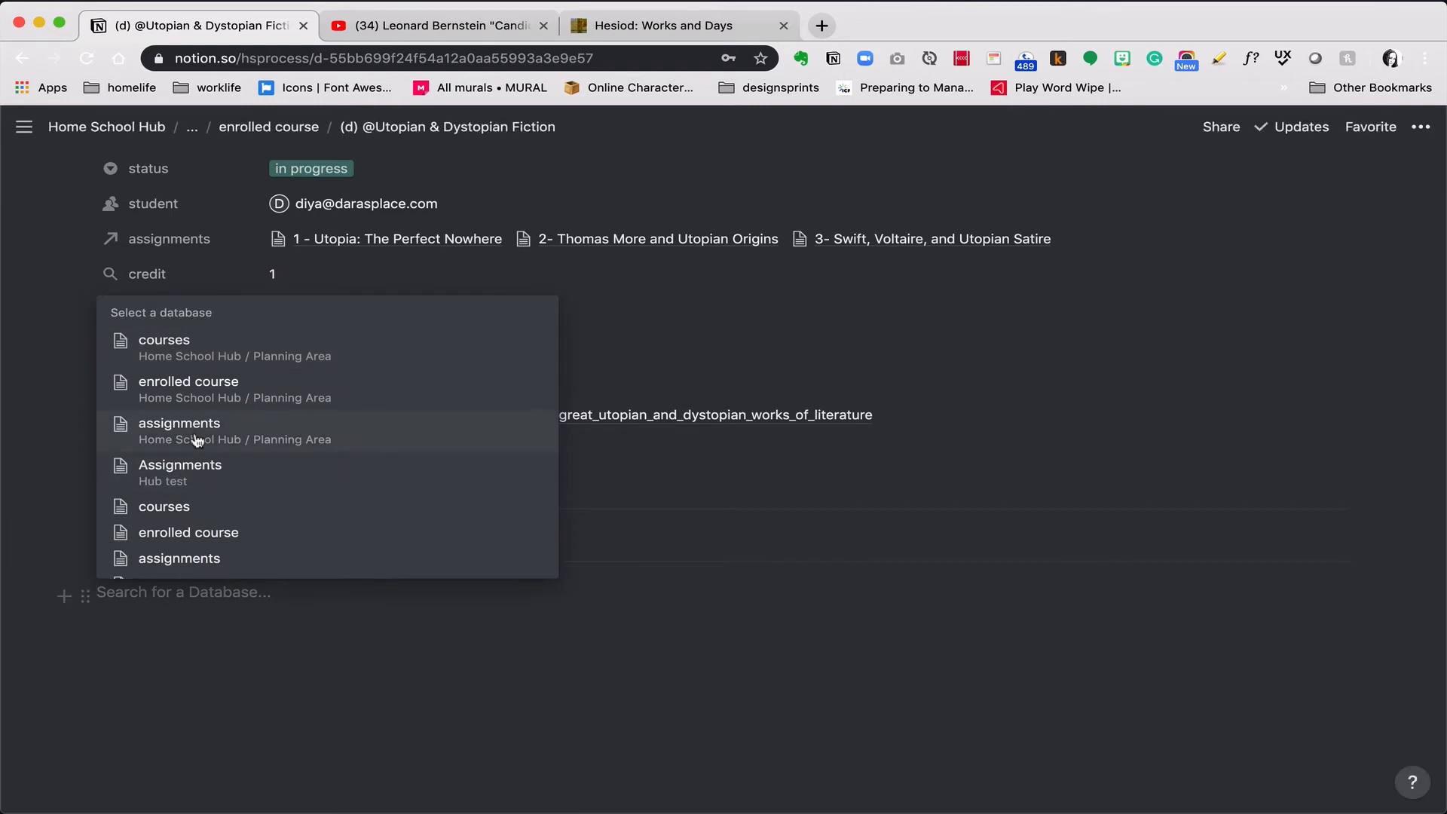
left_click(196, 435)
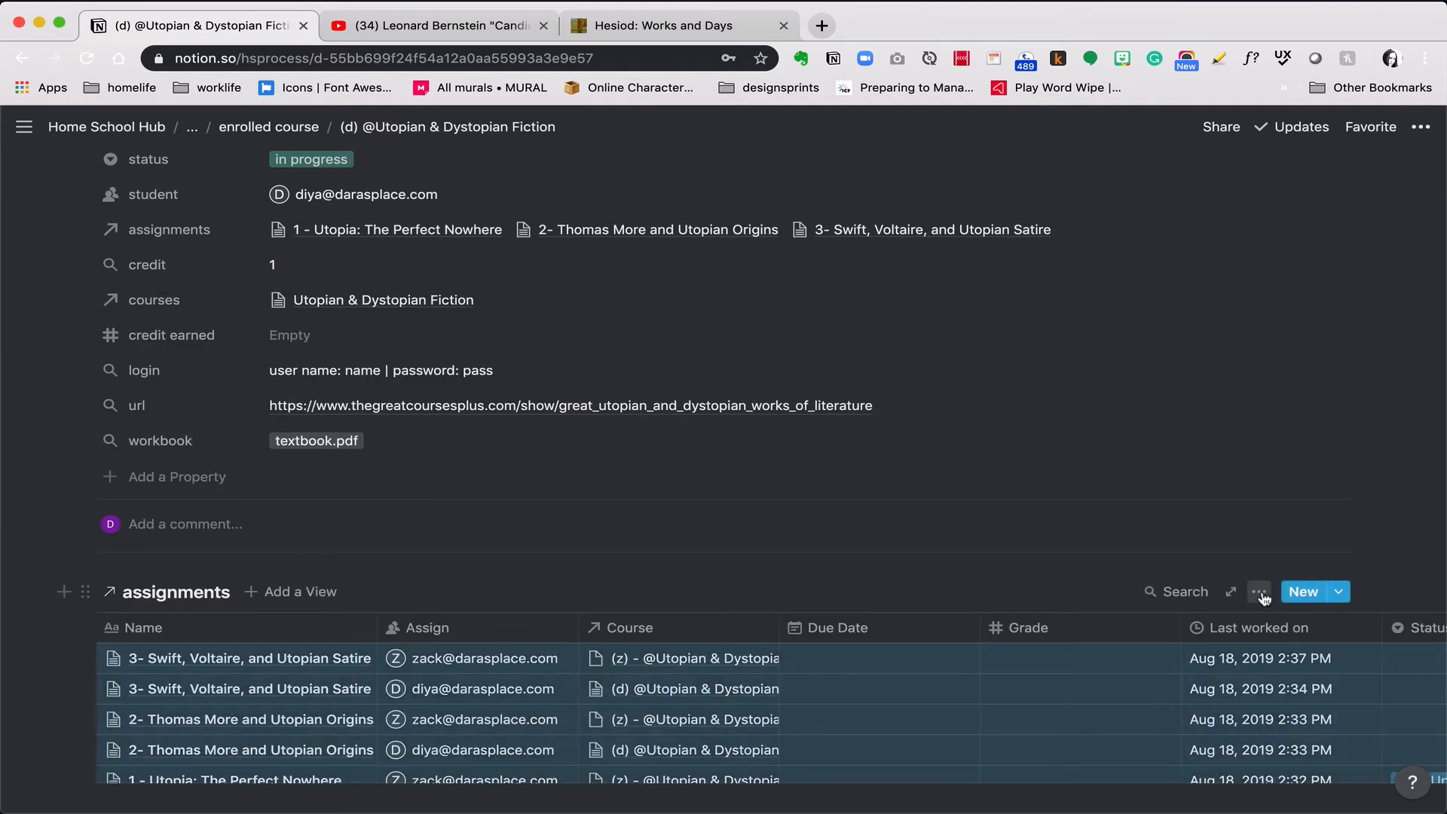
Add an unnamed Board view to the linked assignments database and delete its original Table view
scroll(1264, 595, "down", 2)
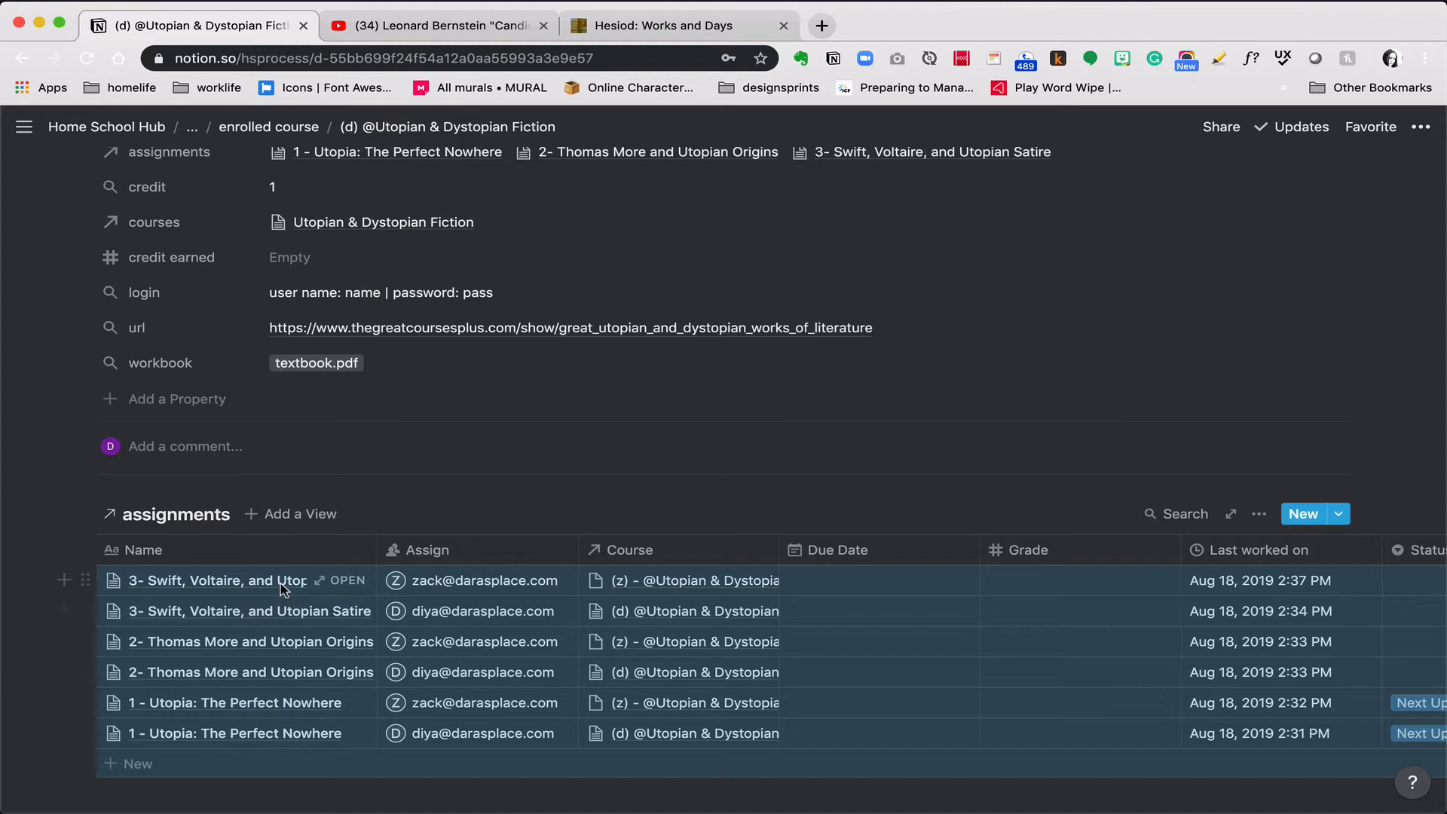
left_click(302, 518)
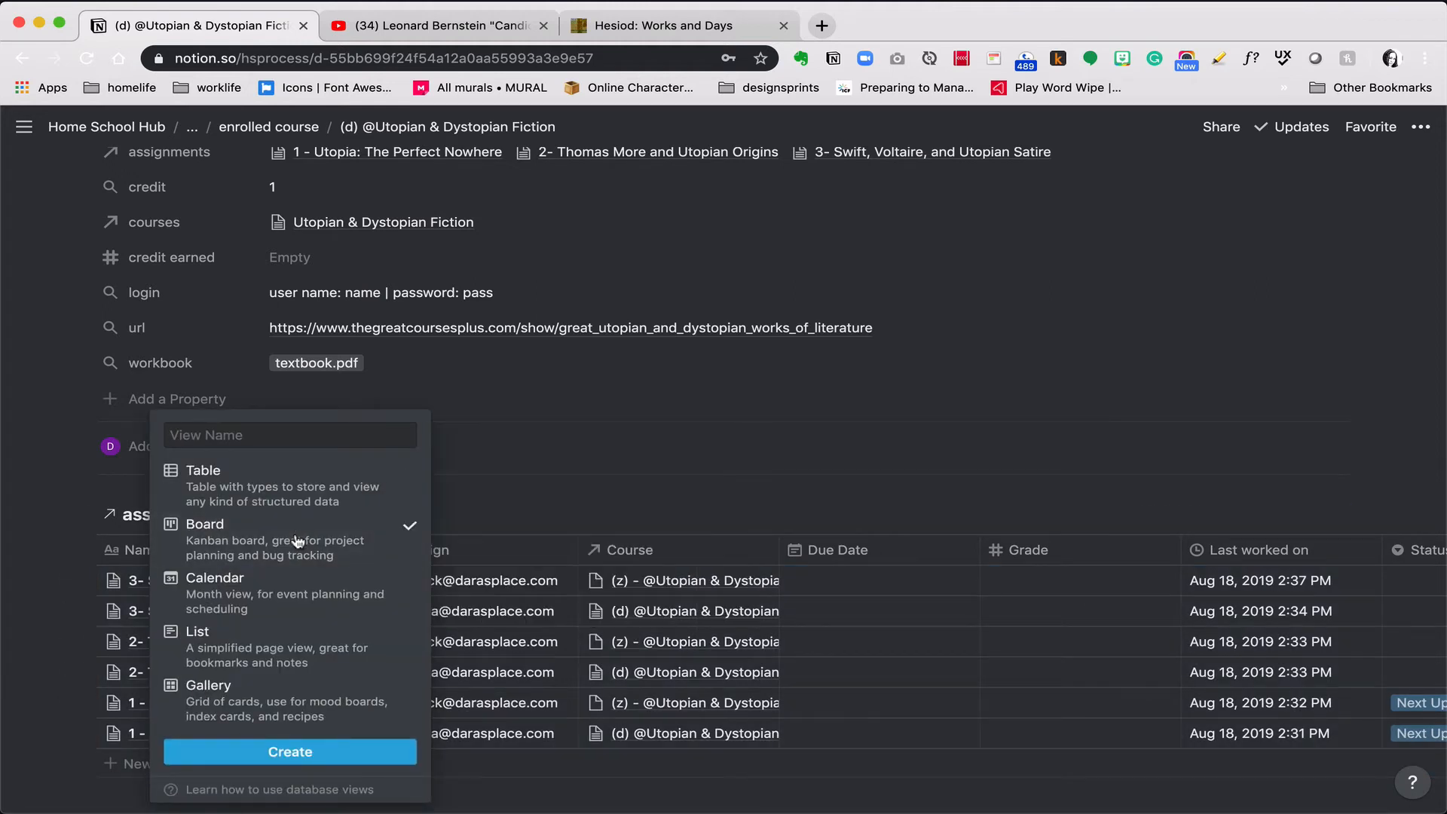
left_click(290, 749)
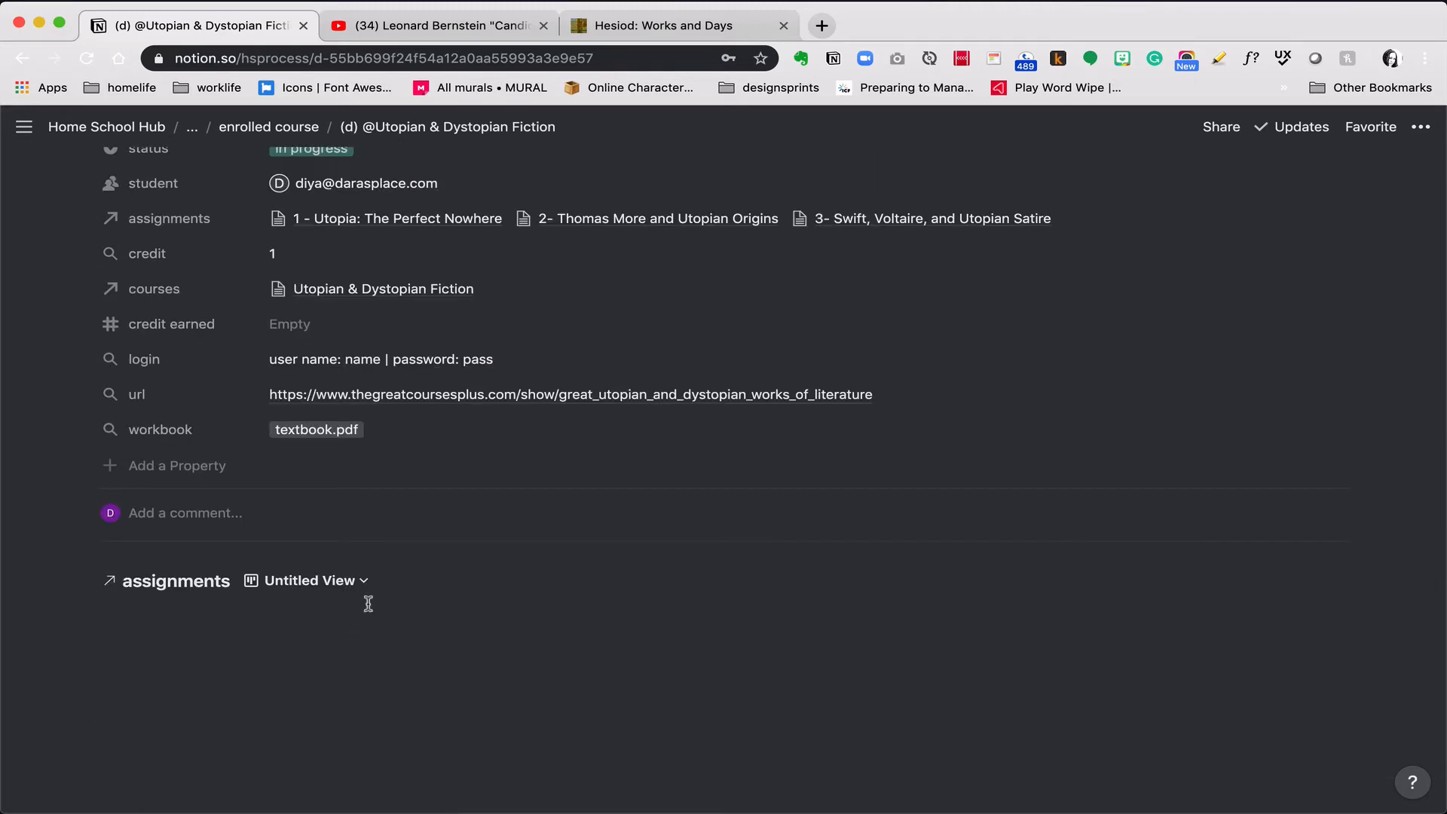
scroll(368, 603, "down", 1)
left_click(364, 514)
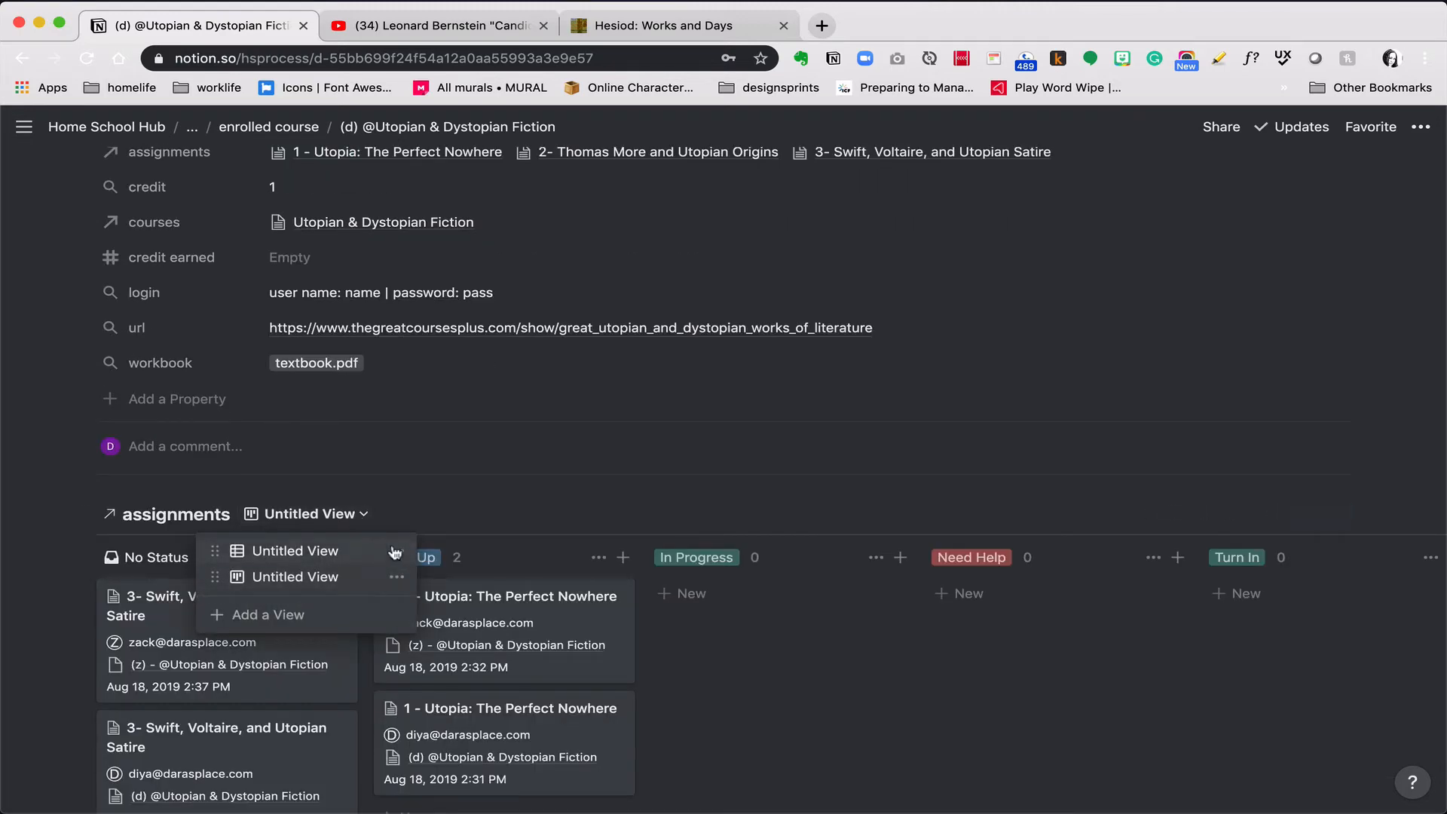
left_click(395, 552)
left_click(400, 520)
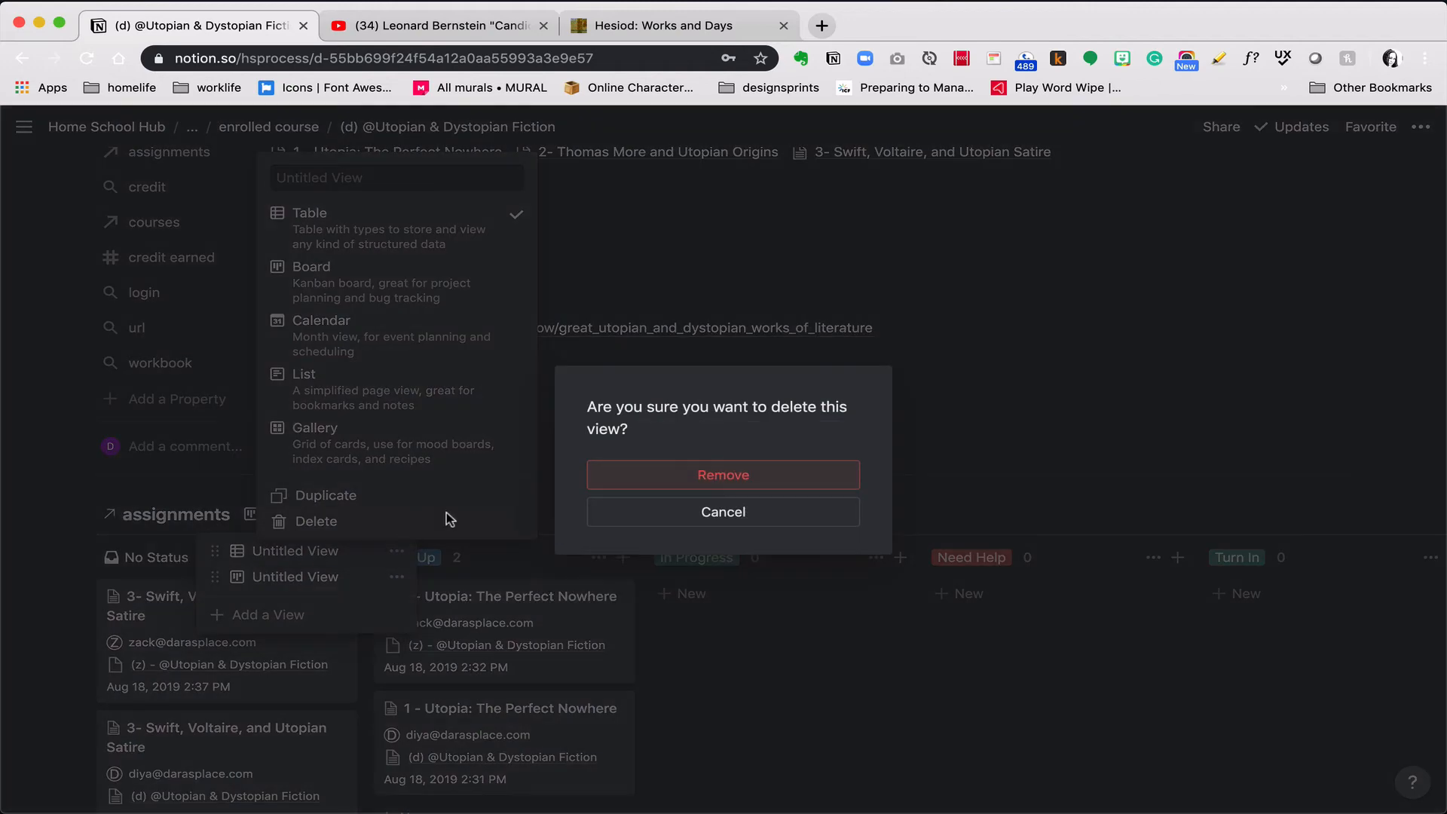
left_click(664, 481)
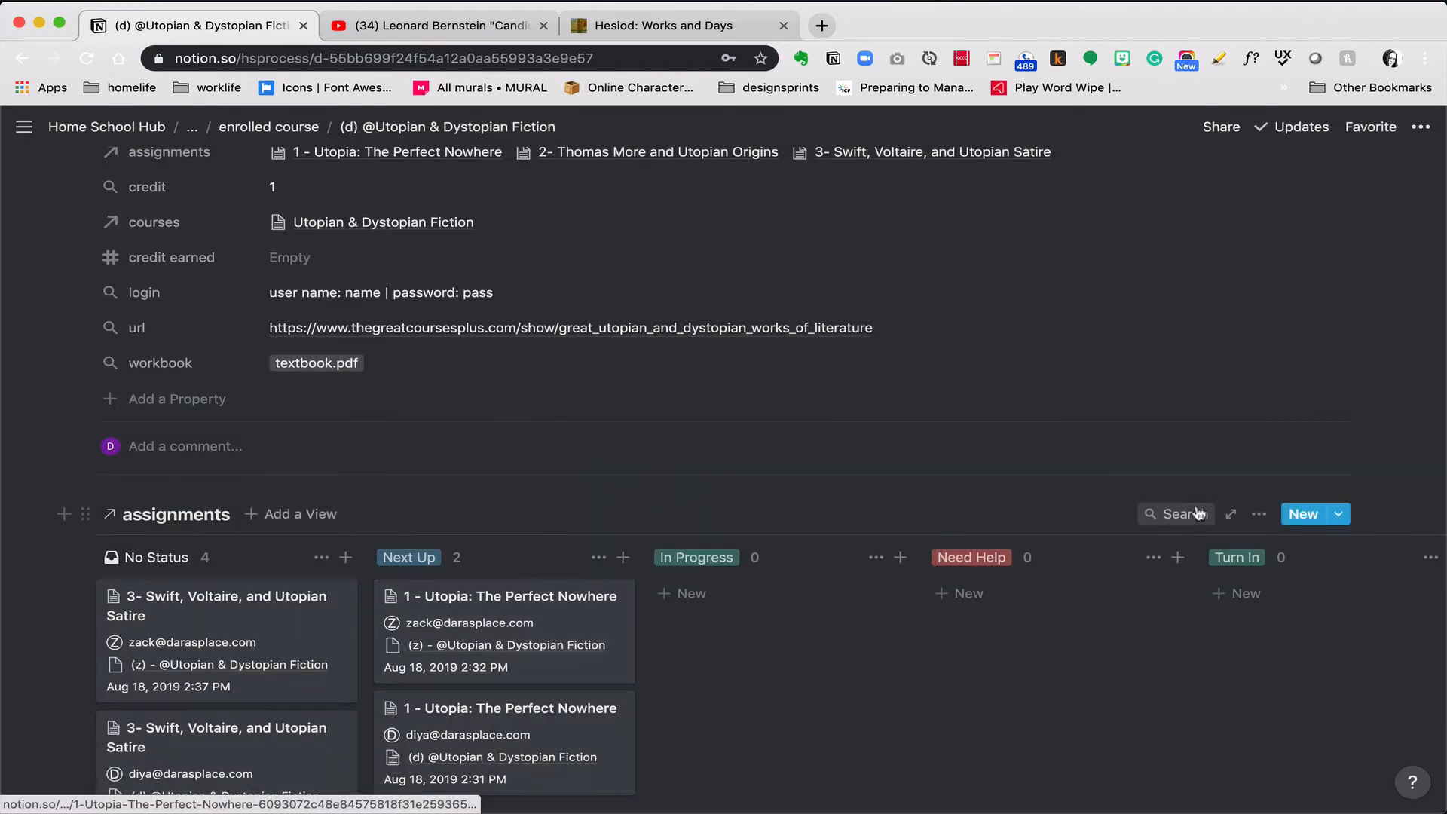
Filter the linked assignments board to Assign contains the (d) student's account
left_click(1259, 513)
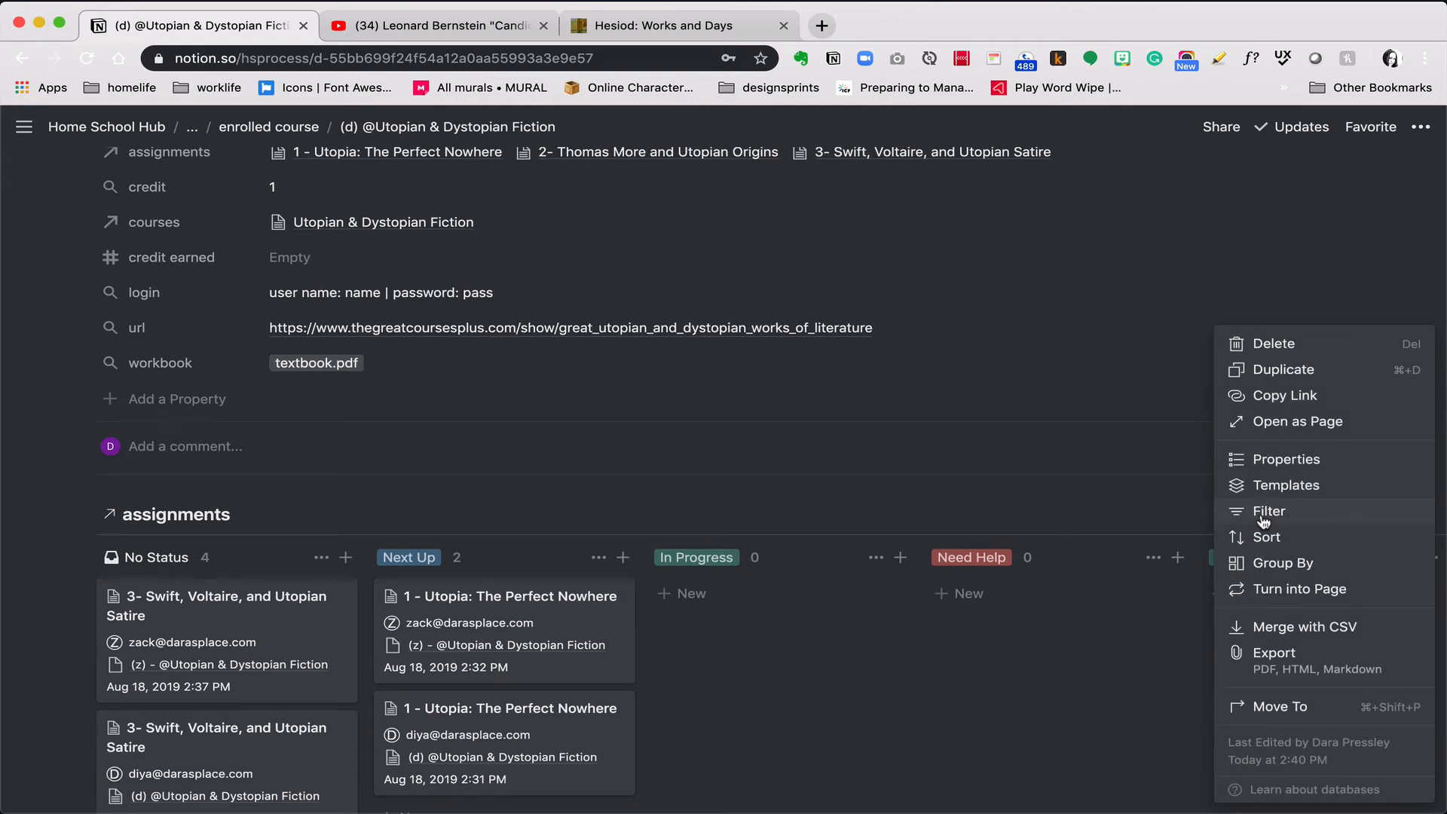
left_click(1264, 518)
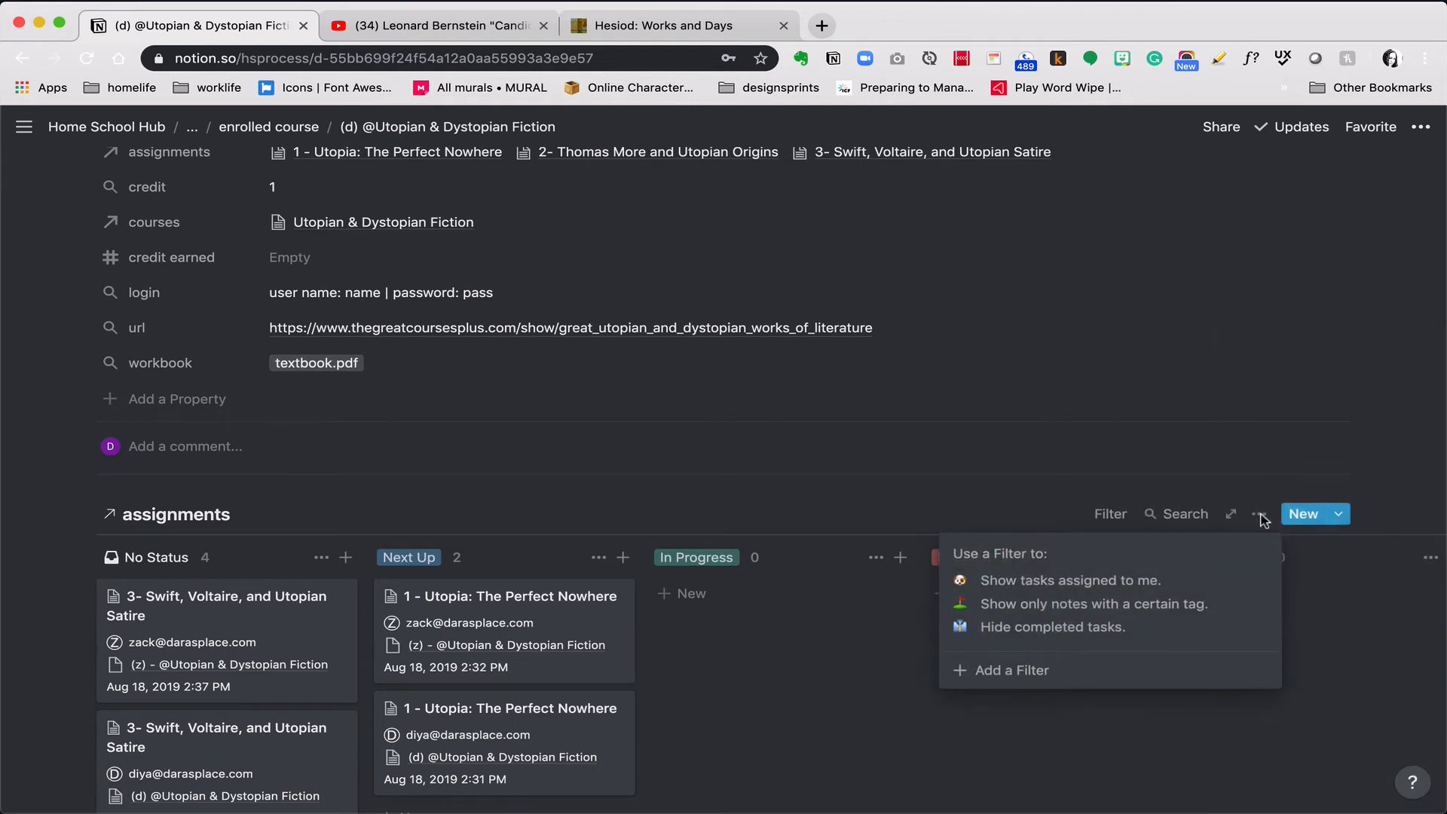
left_click(985, 678)
left_click(1022, 571)
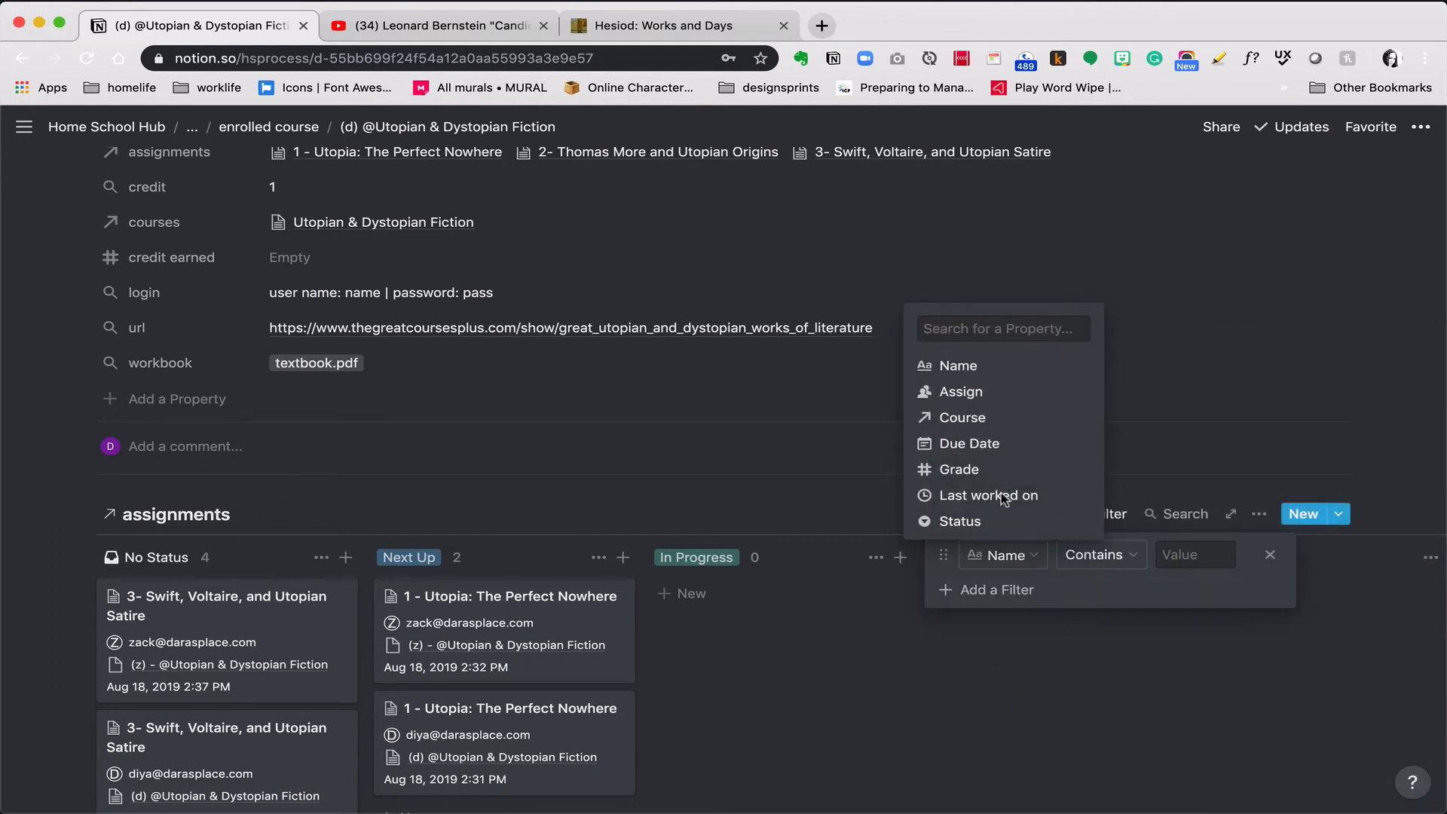
left_click(985, 401)
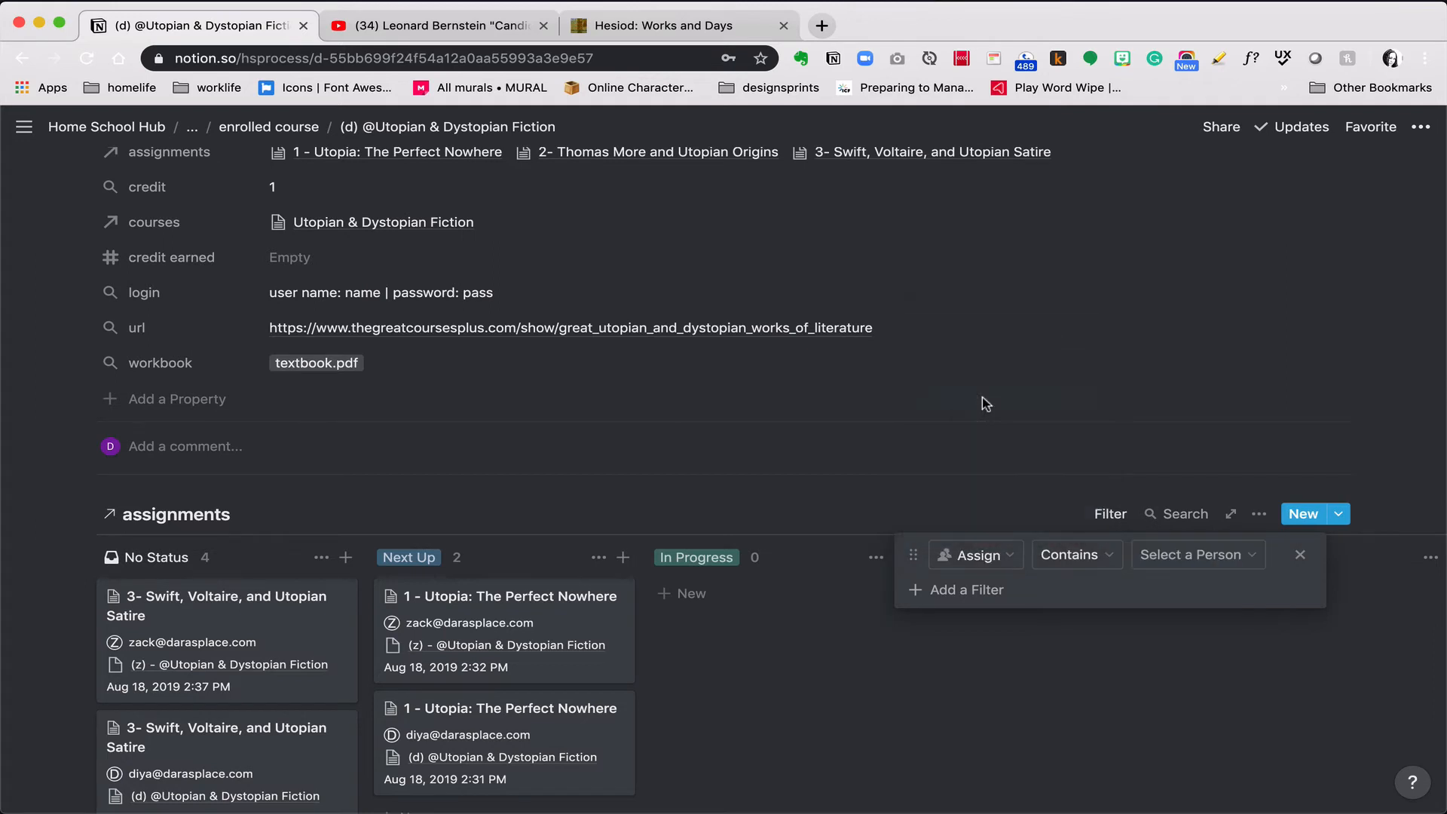
left_click(1160, 563)
left_click(1166, 716)
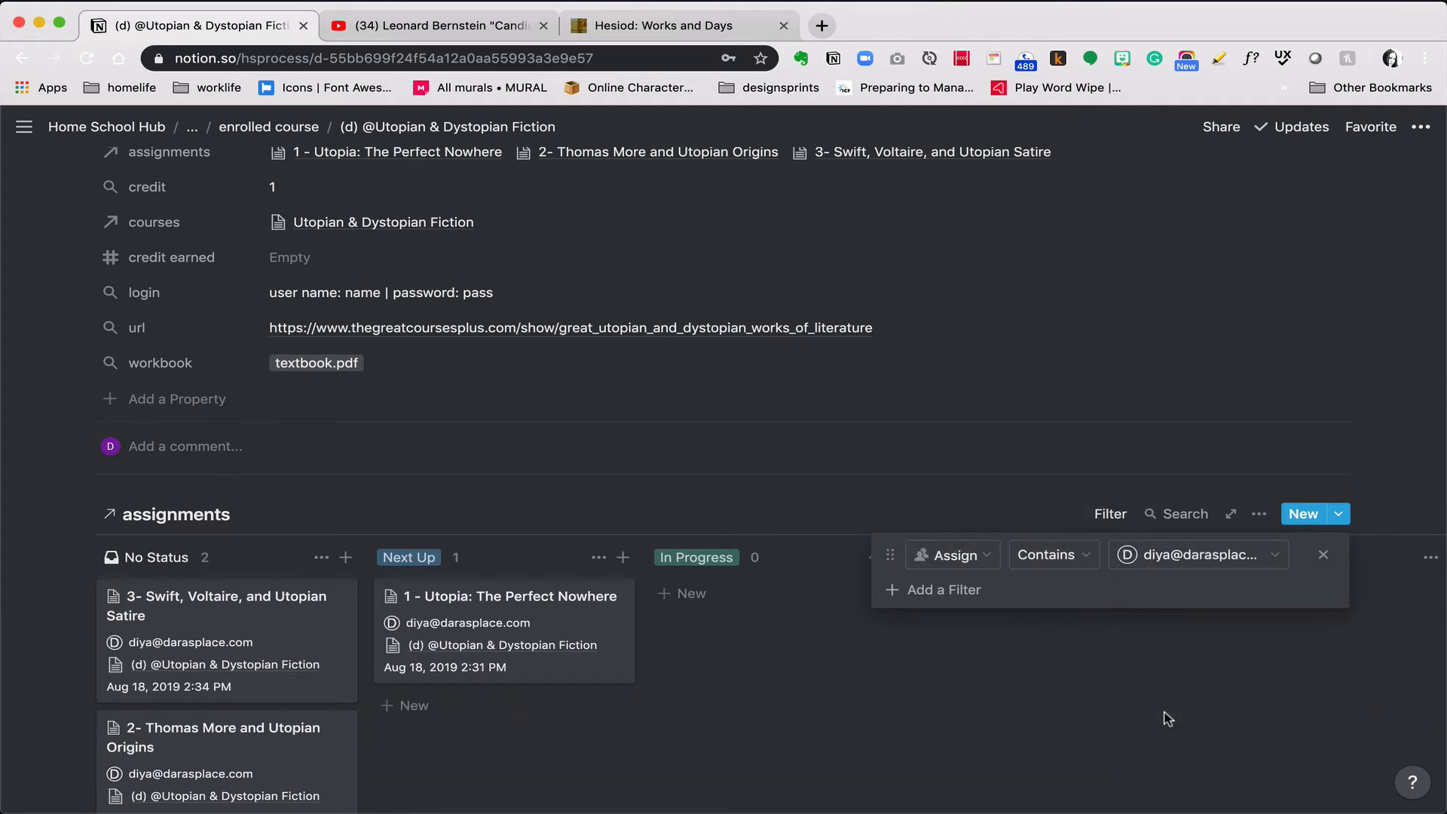
left_click(952, 592)
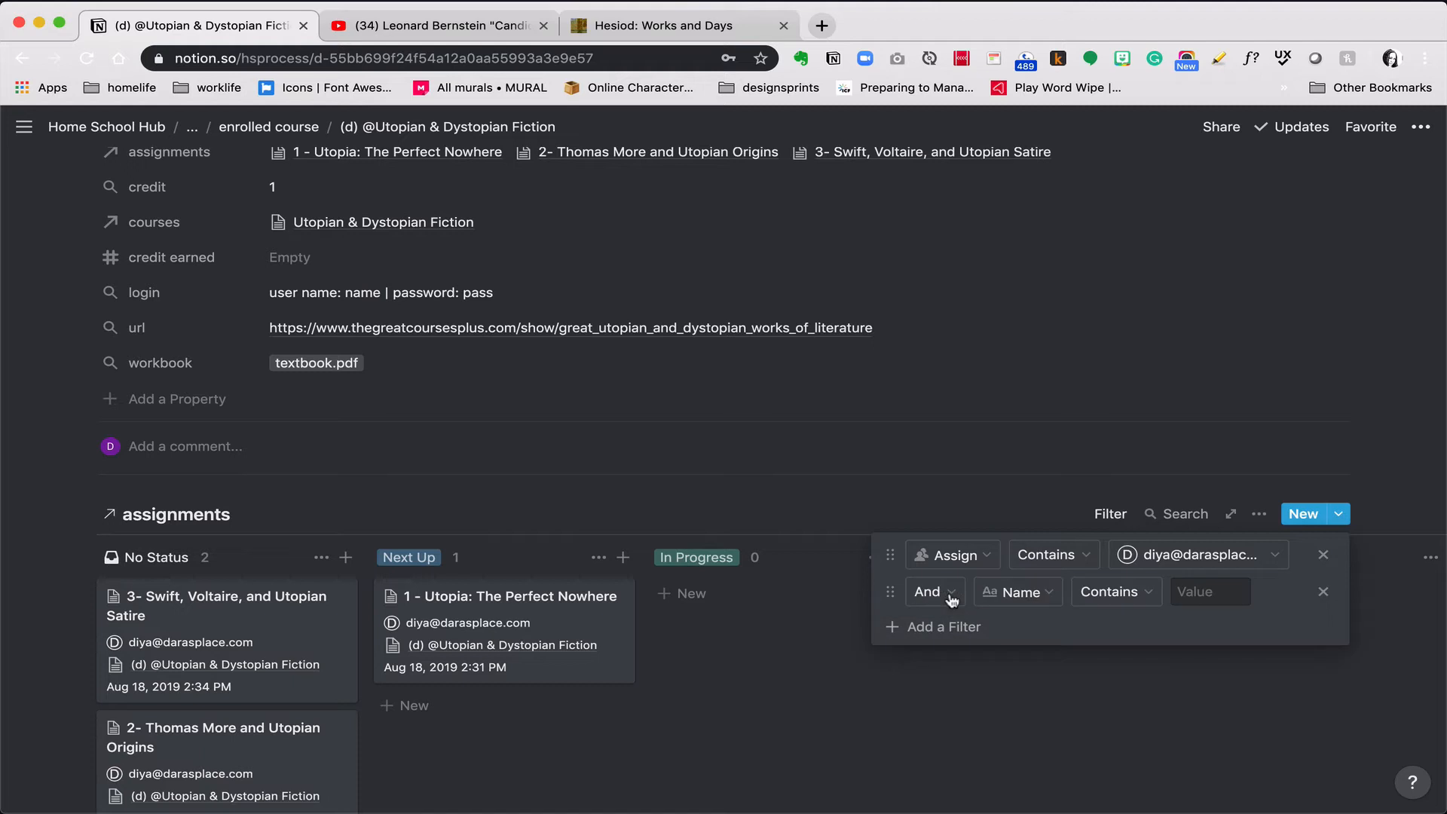
left_click(1056, 601)
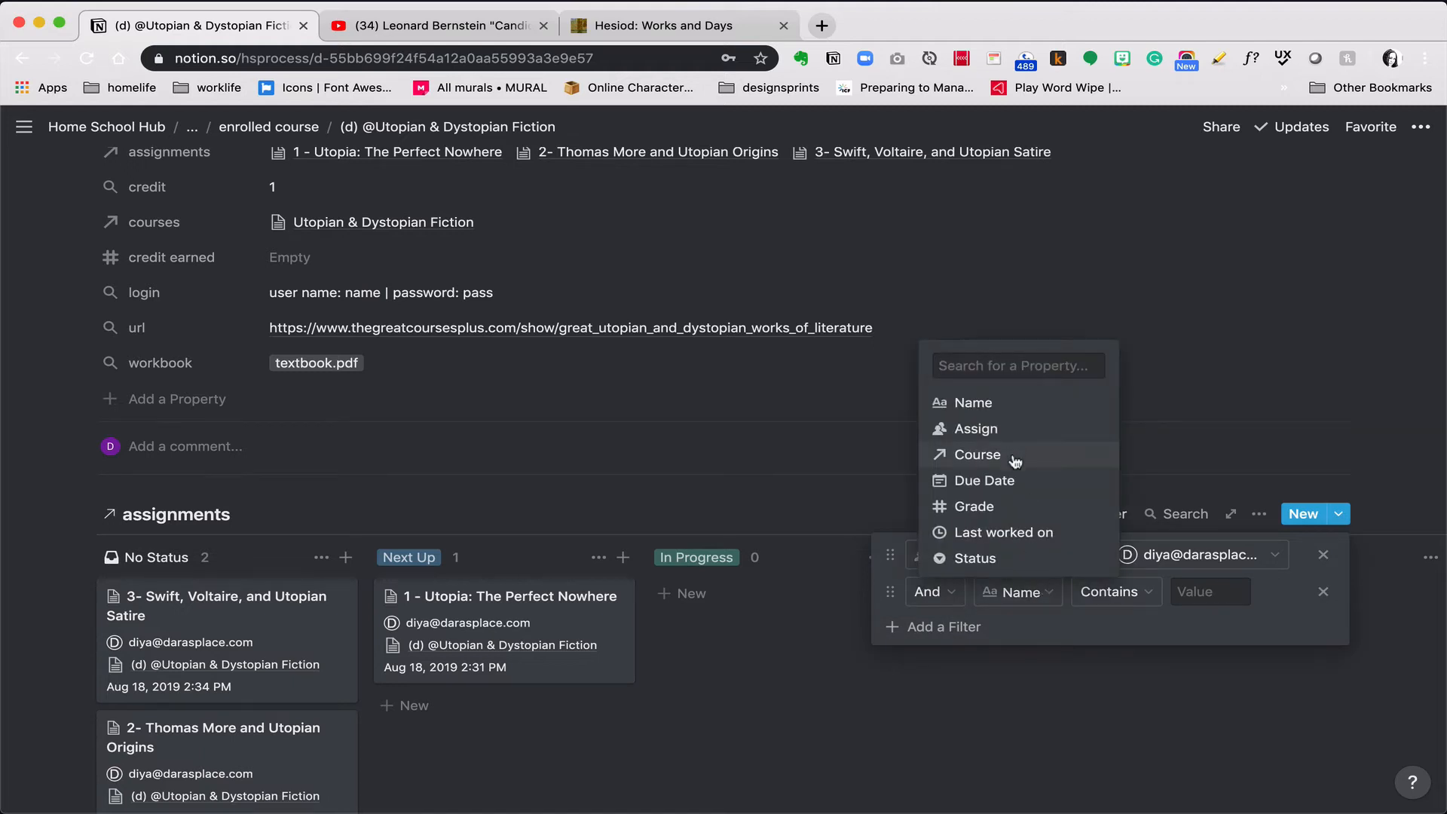
left_click(1012, 461)
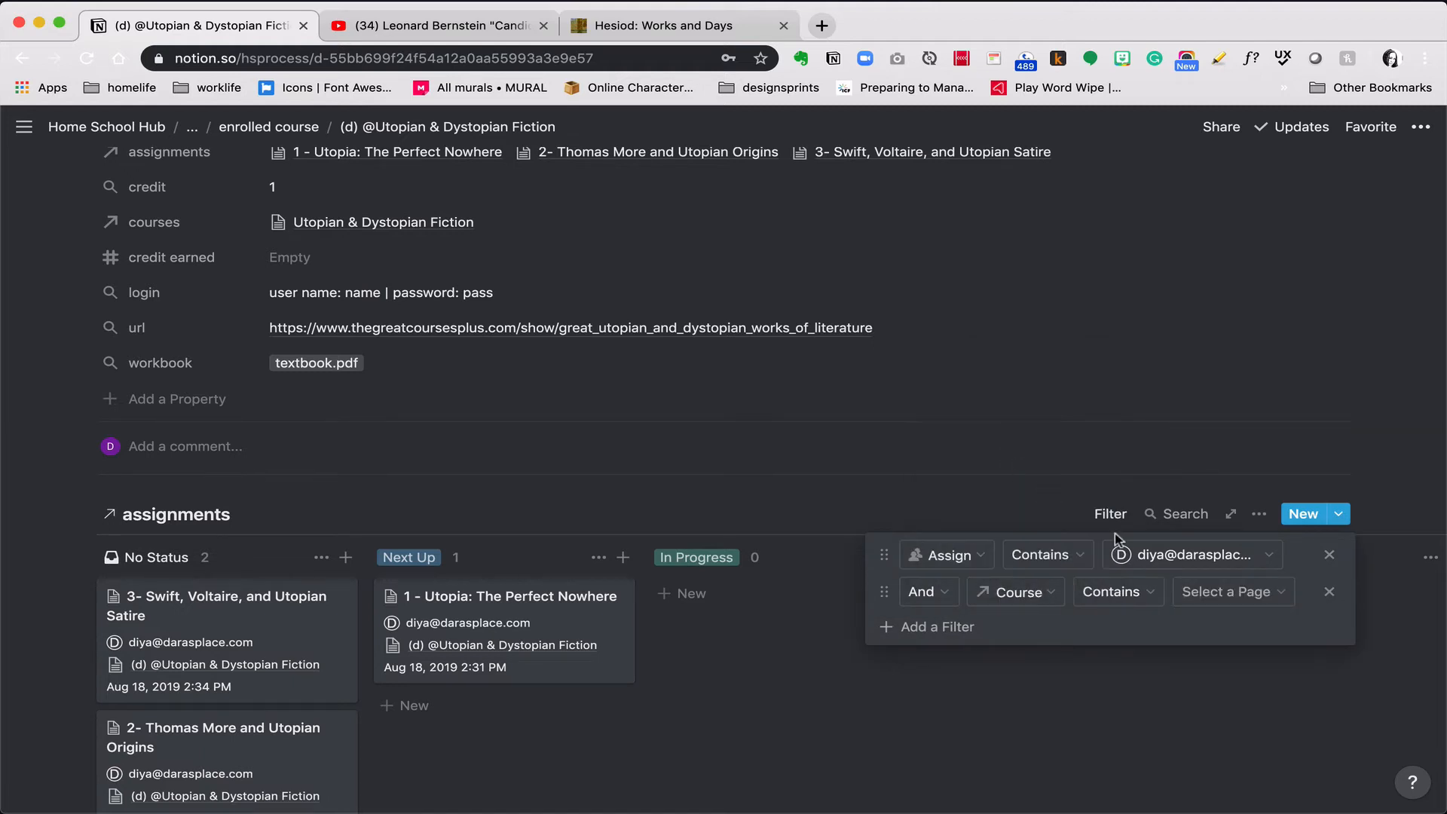
left_click(1189, 595)
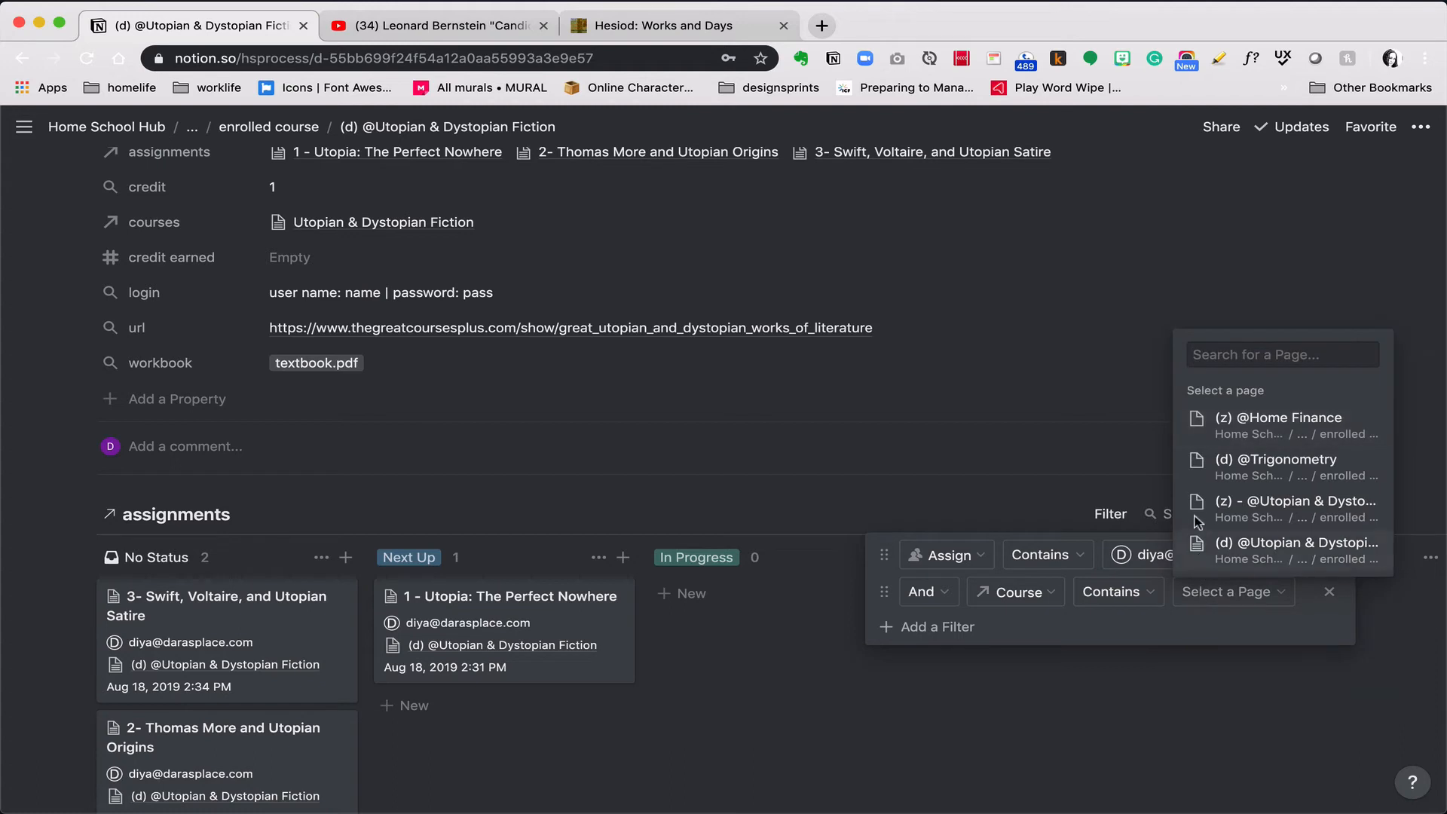
left_click(1199, 549)
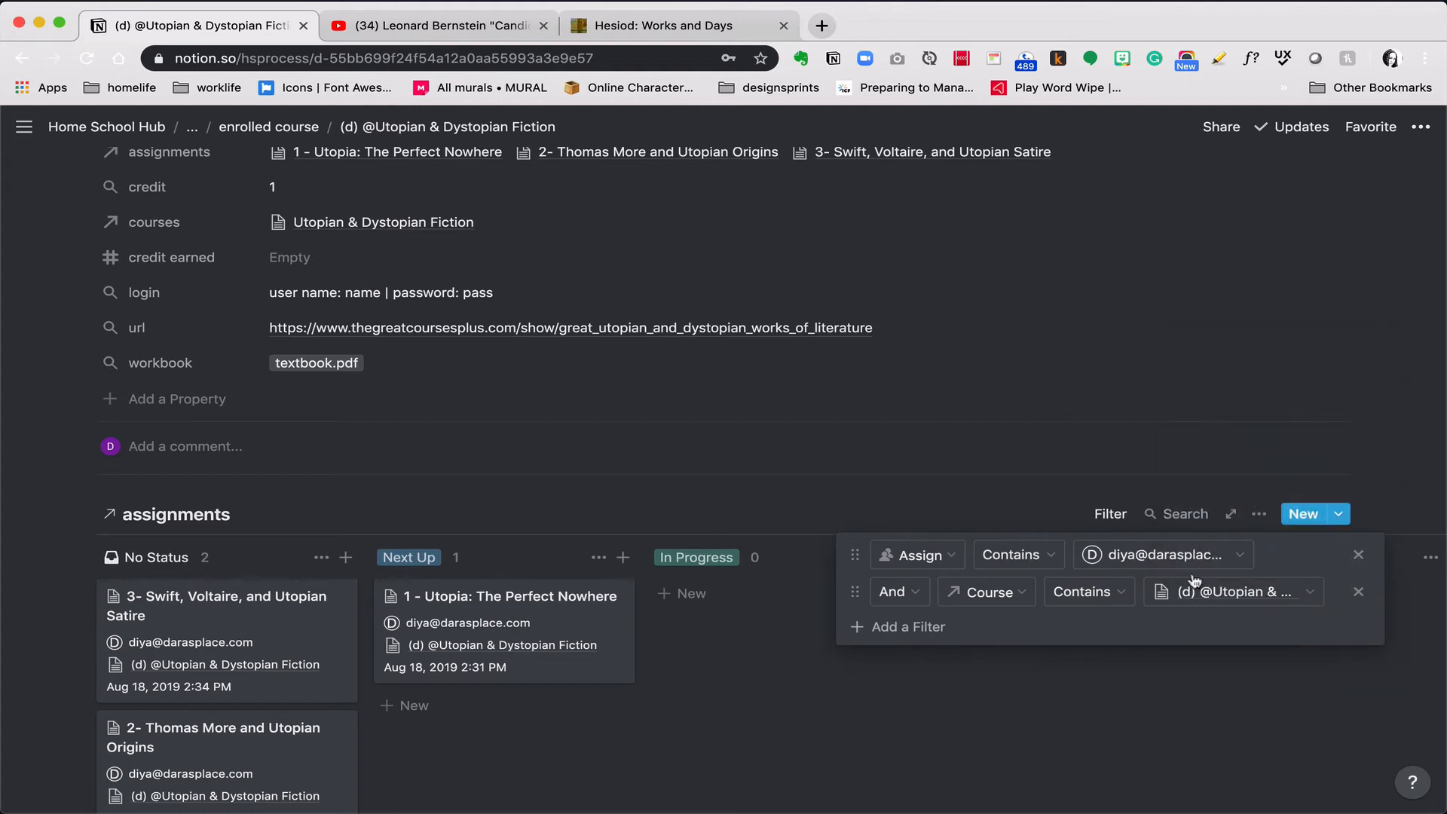
left_click(1159, 688)
Review the (d) Utopian & Dystopian Fiction page from its property list down to the filtered assignments board
scroll(1155, 683, "down", 5)
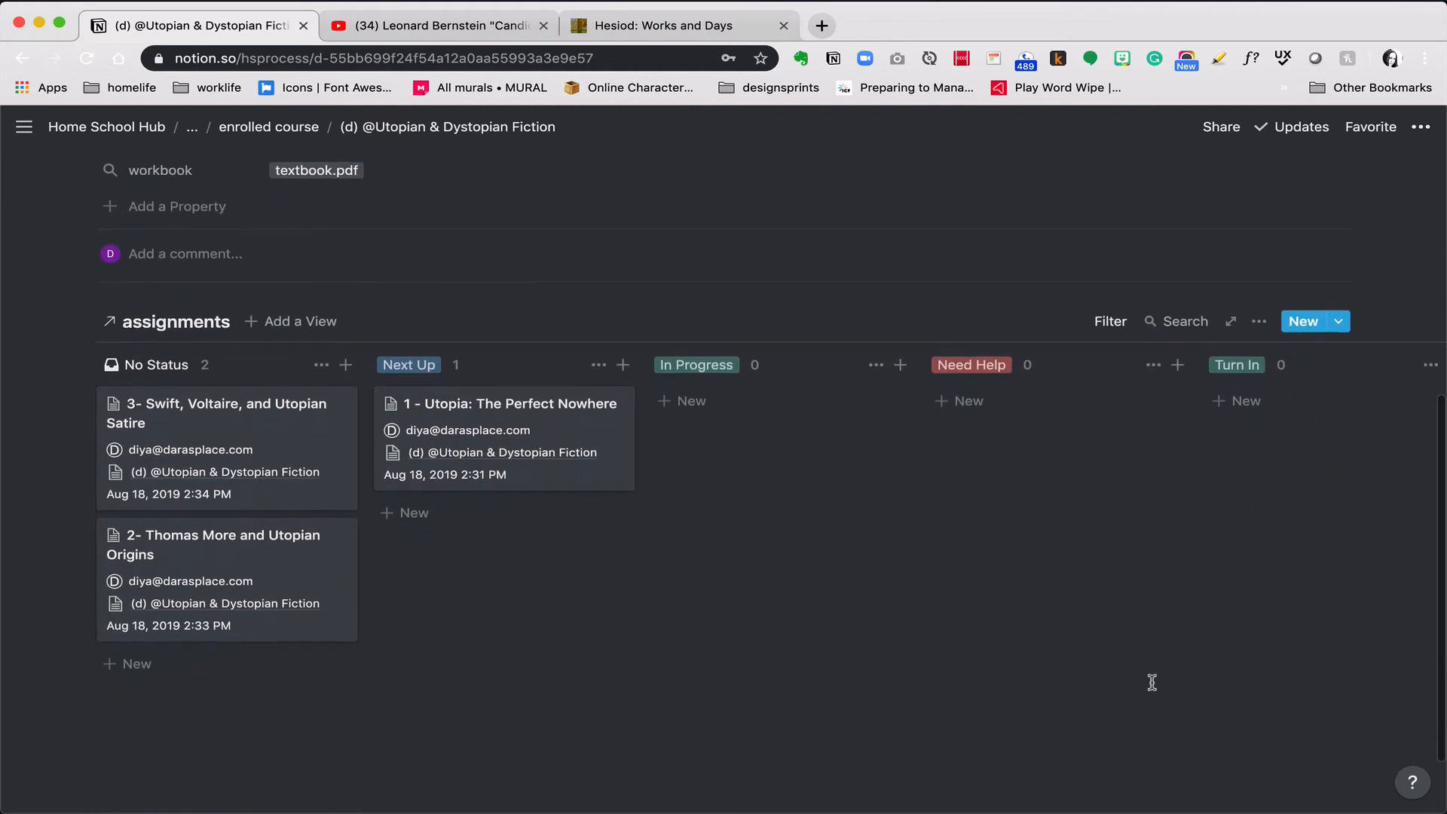
scroll(1153, 683, "up", 4)
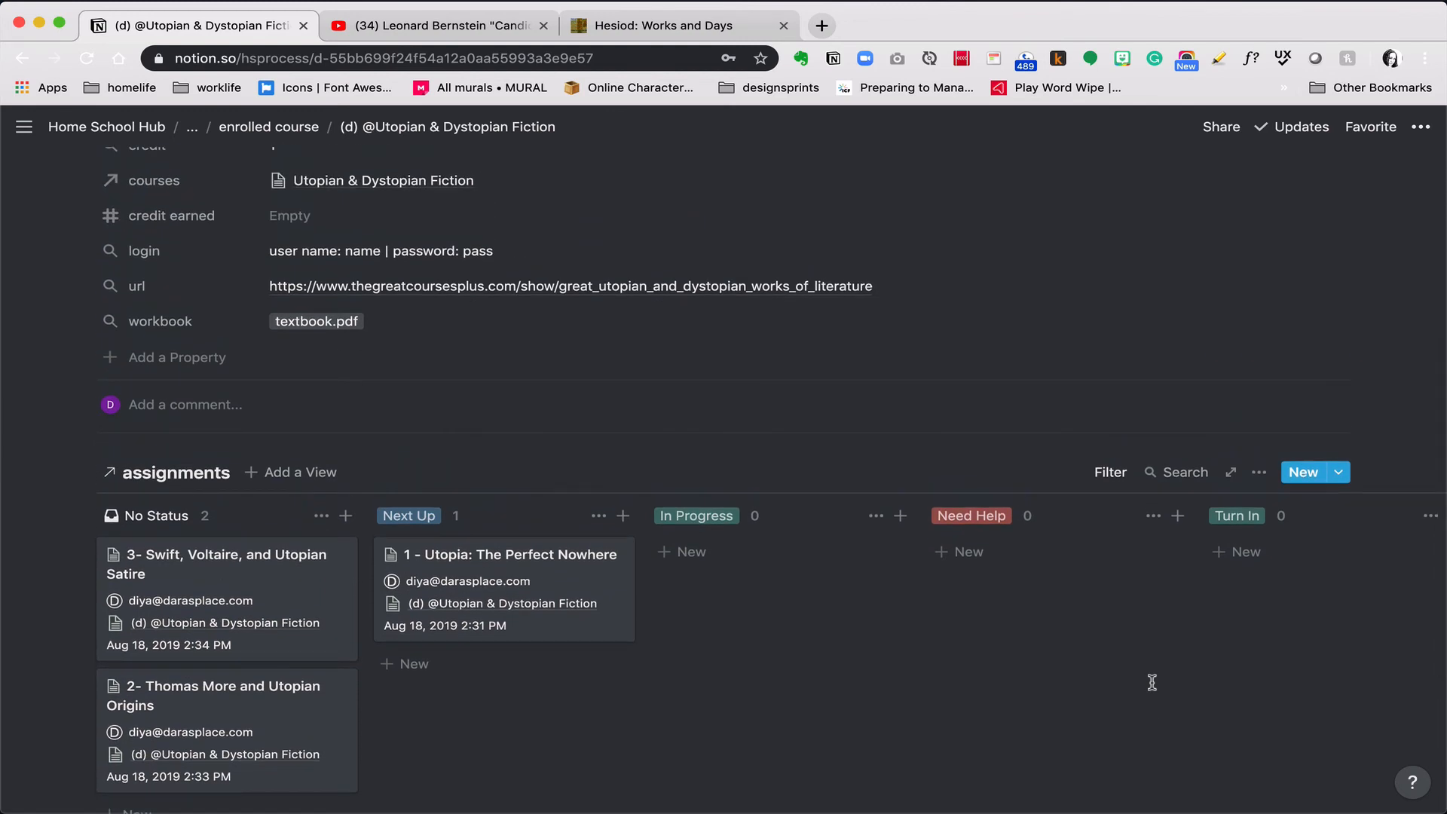
scroll(1151, 682, "up", 8)
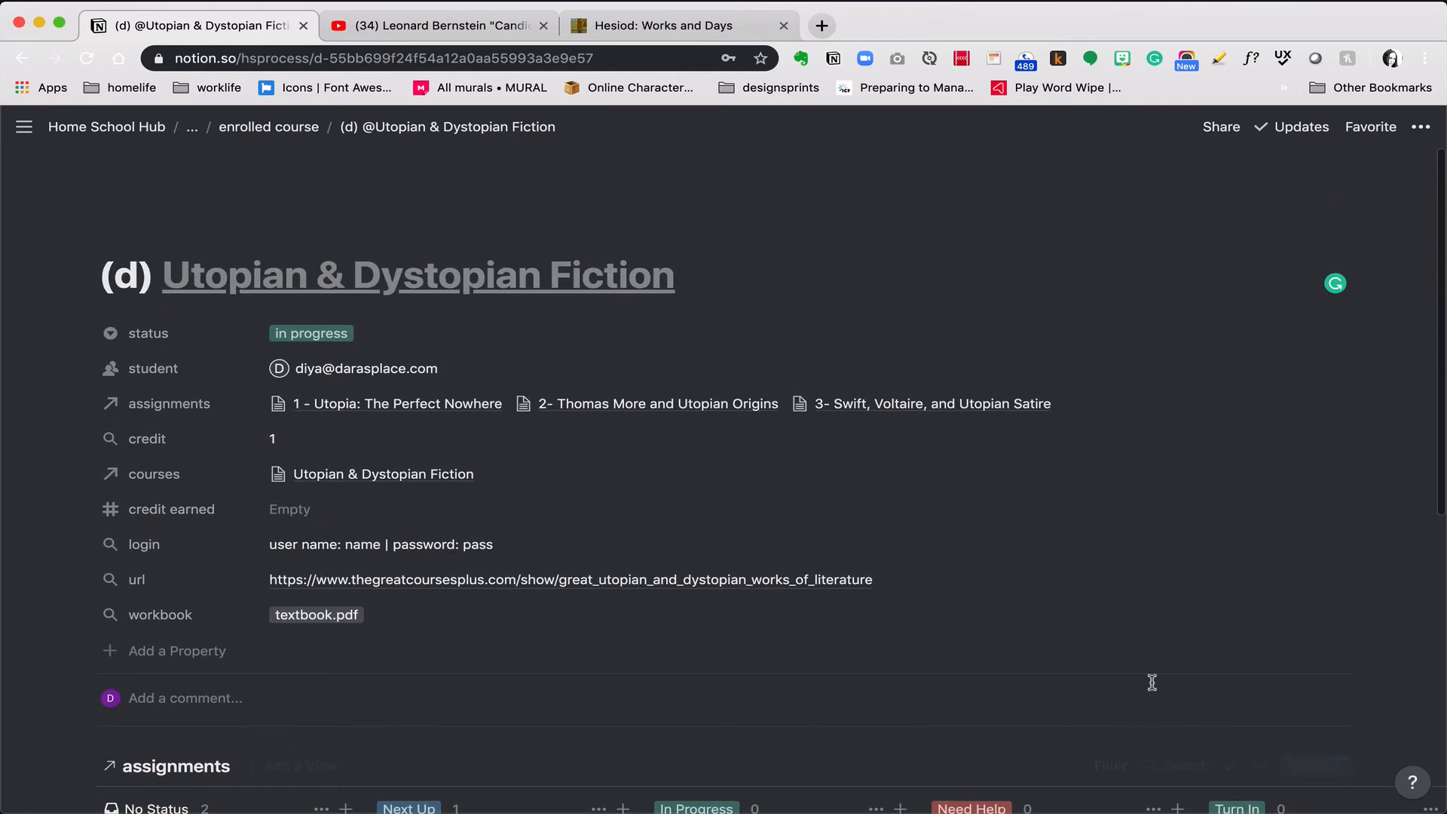
scroll(1152, 682, "down", 4)
scroll(1152, 682, "down", 3)
scroll(1152, 683, "up", 4)
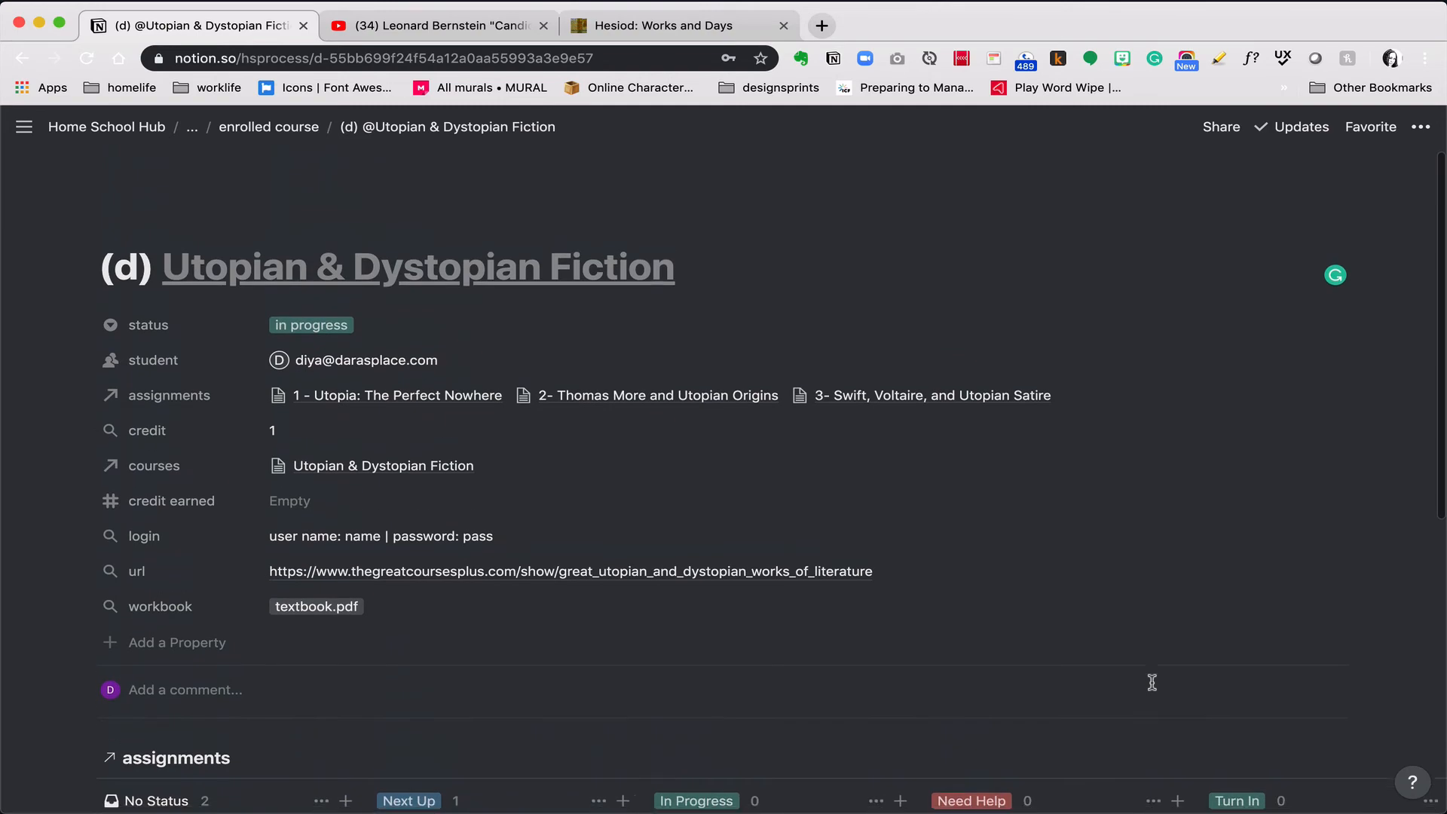
scroll(1151, 683, "down", 5)
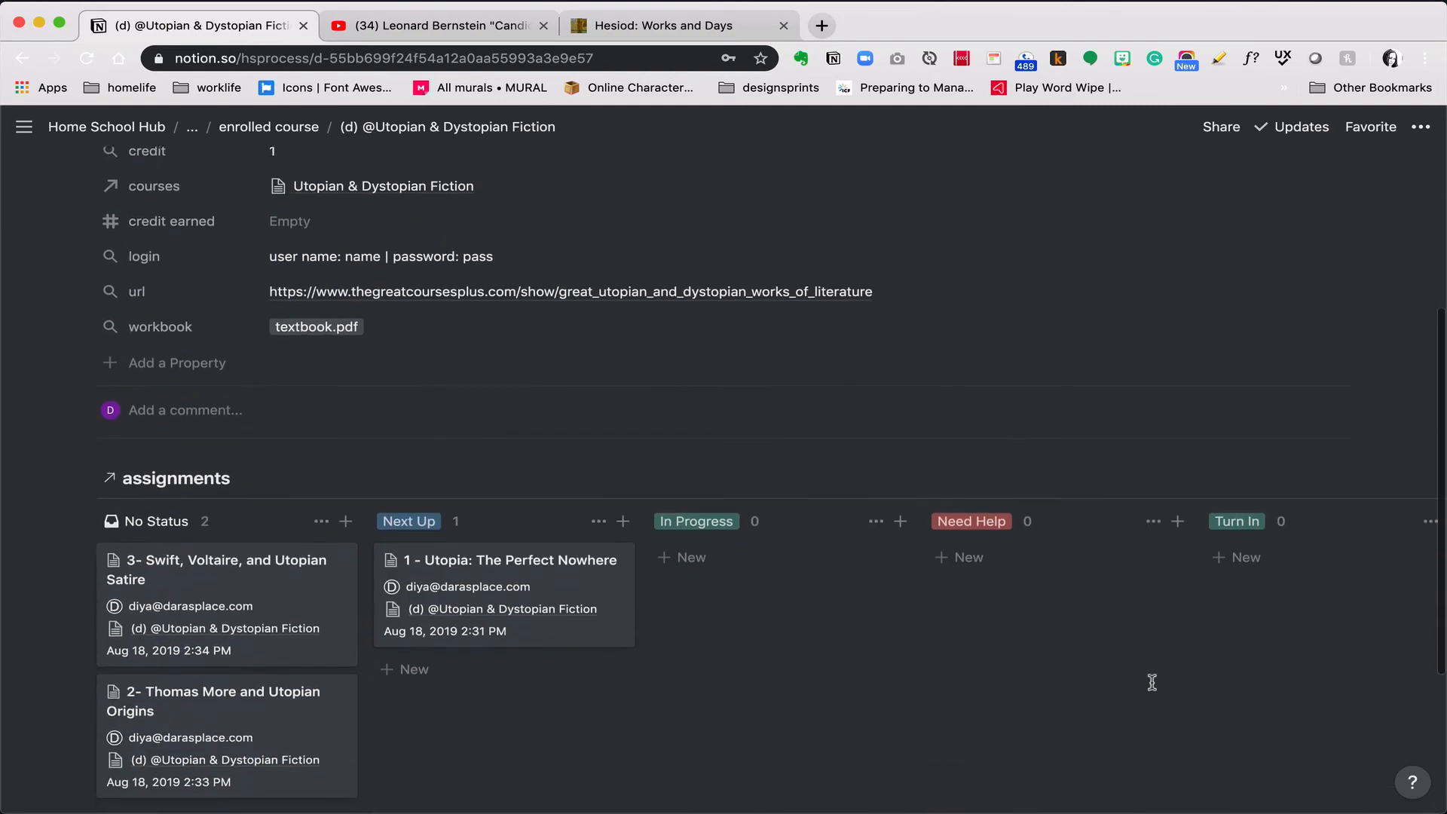
Hide the No Status and Complete columns on the (d) Utopian & Dystopian Fiction page's assignments board
left_click(321, 517)
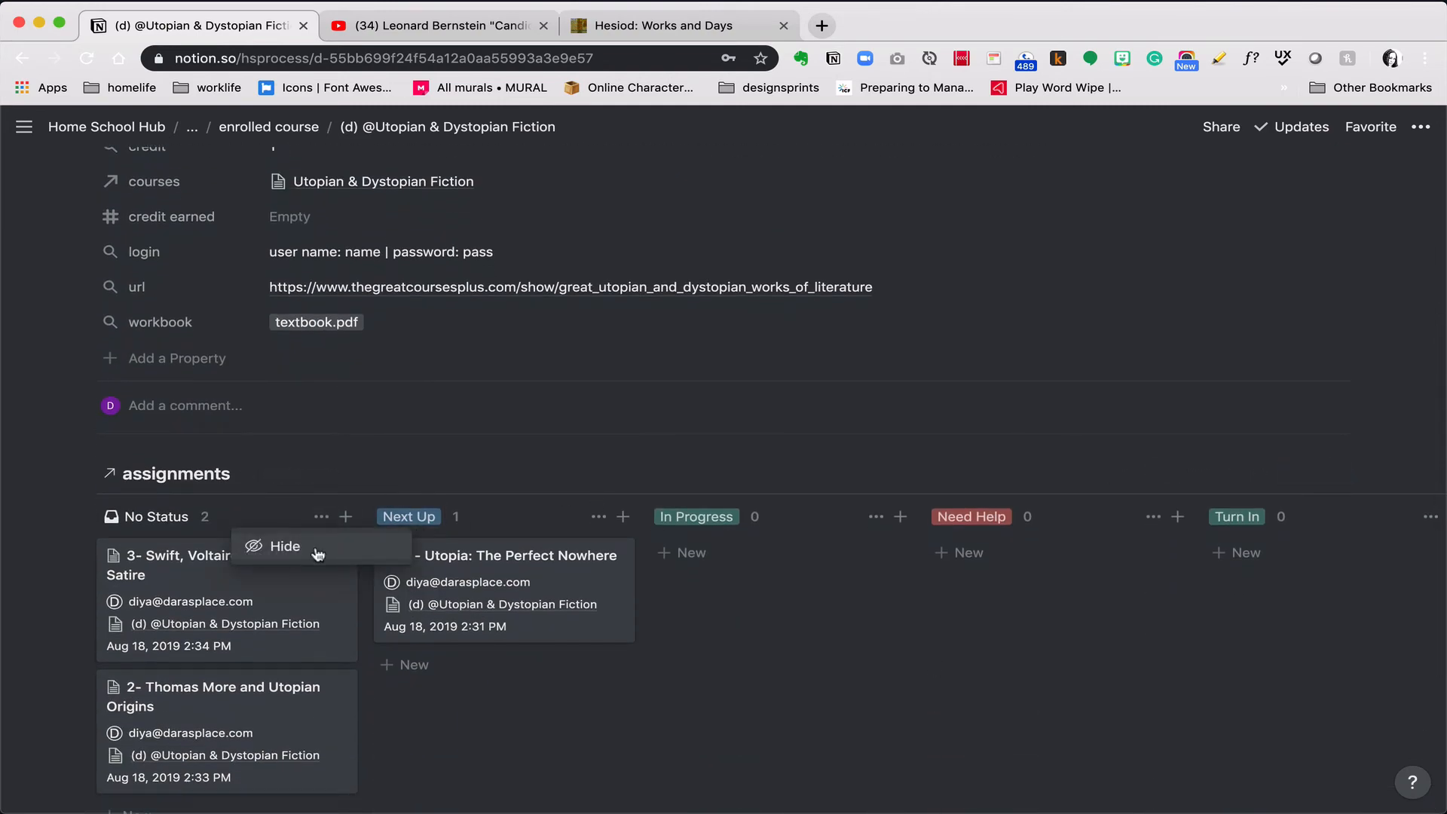
left_click(317, 554)
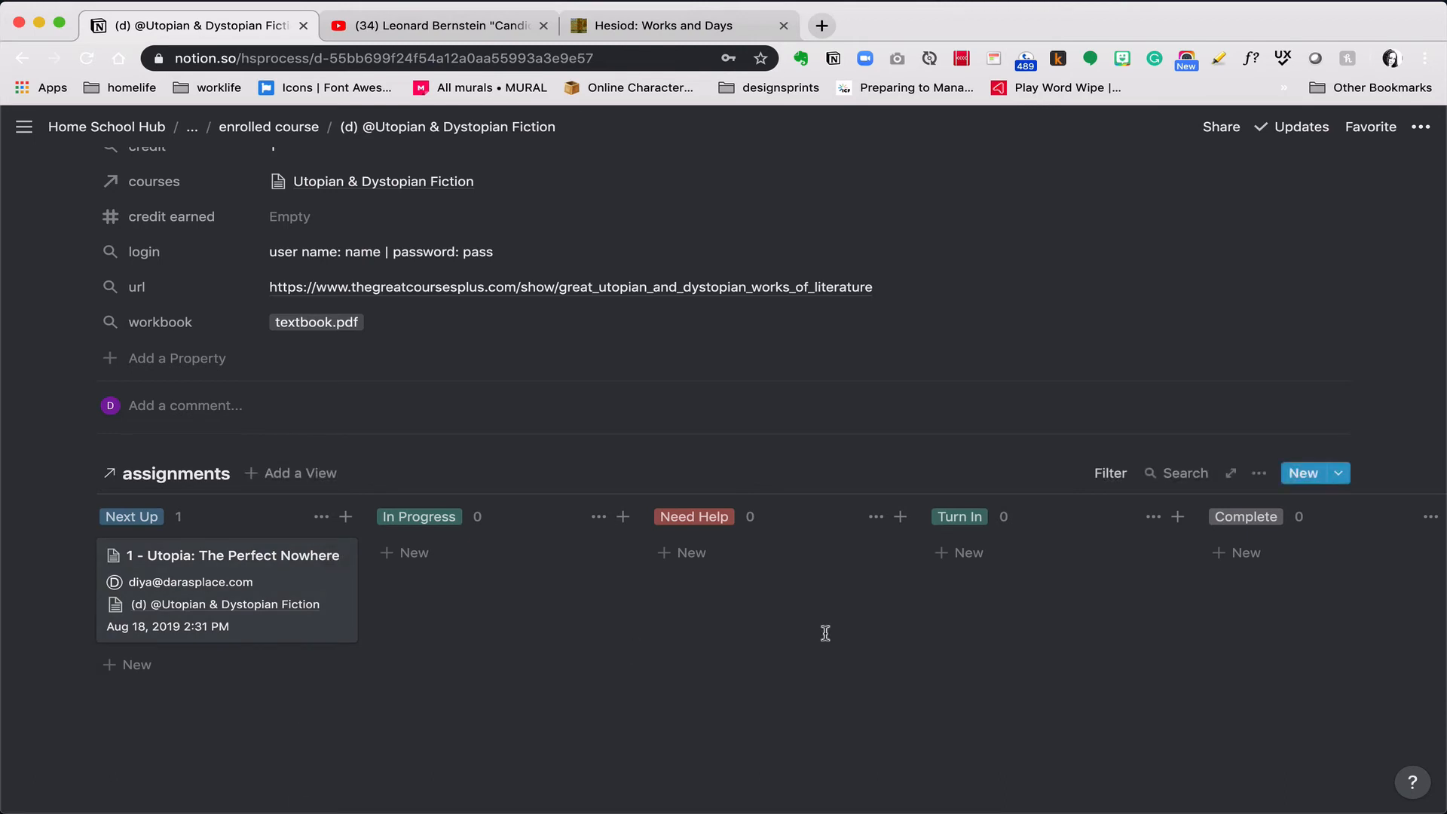
scroll(1253, 533, "right", 5)
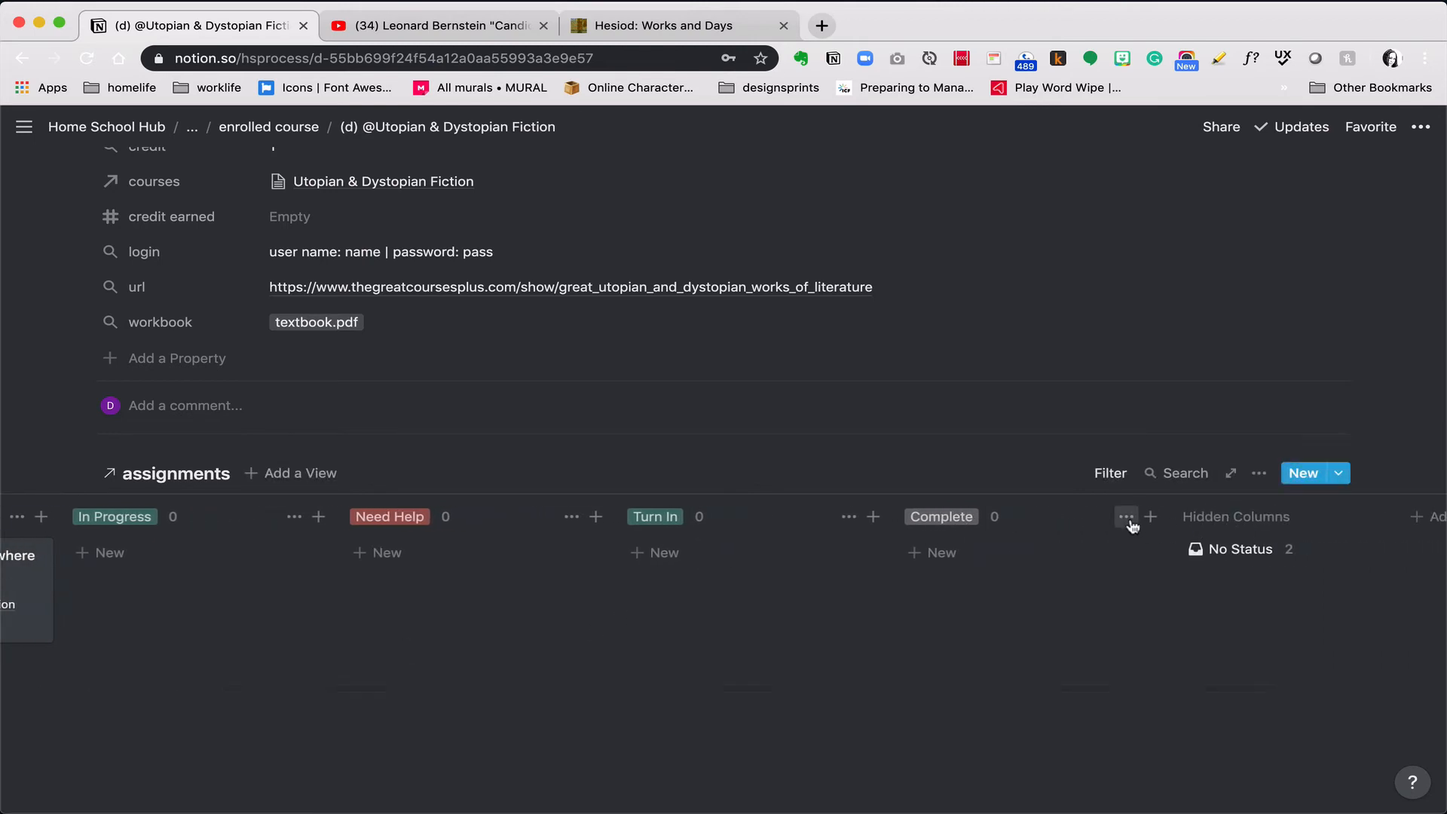
left_click(1126, 517)
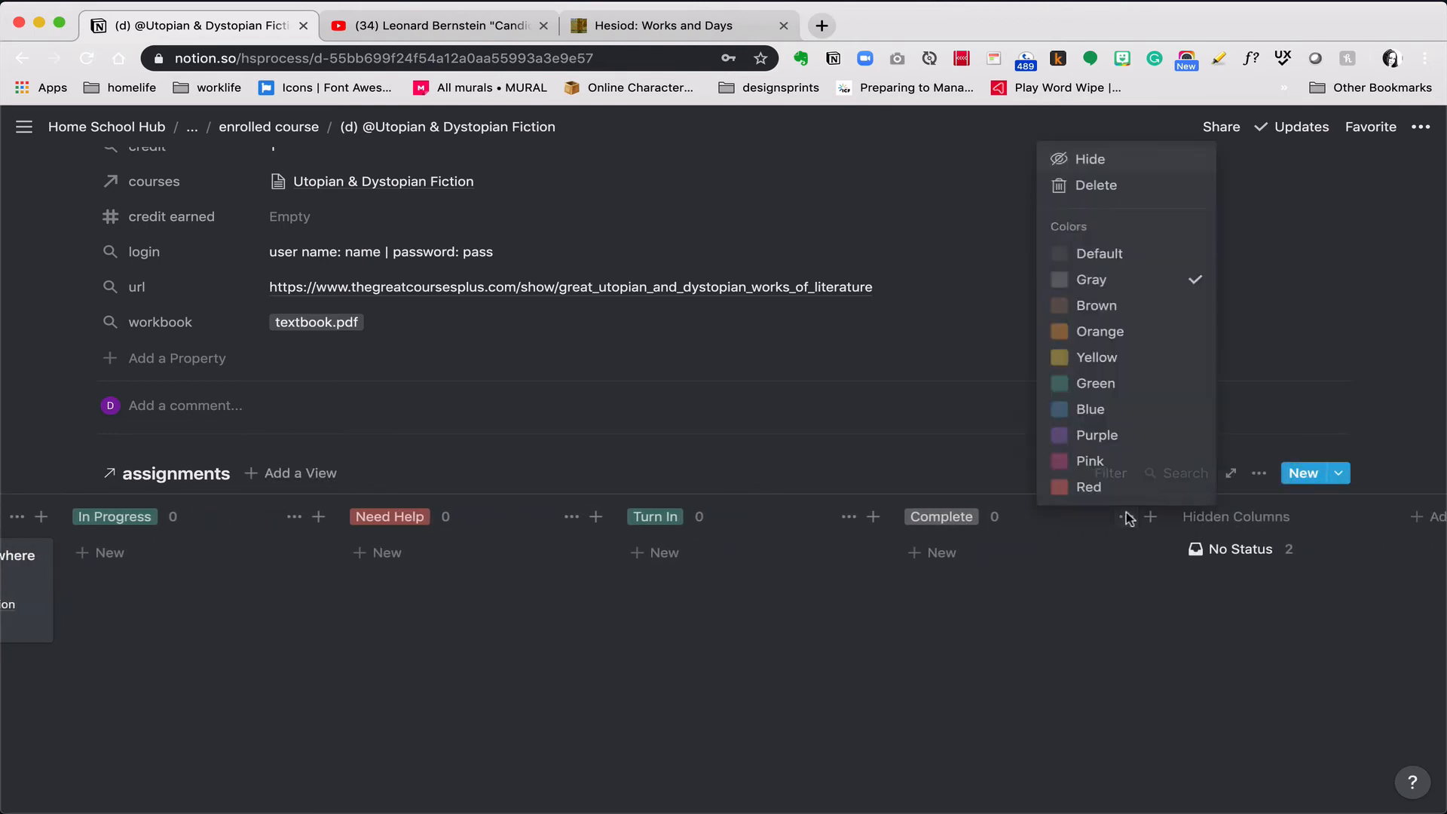
left_click(1100, 168)
scroll(954, 543, "left", 4)
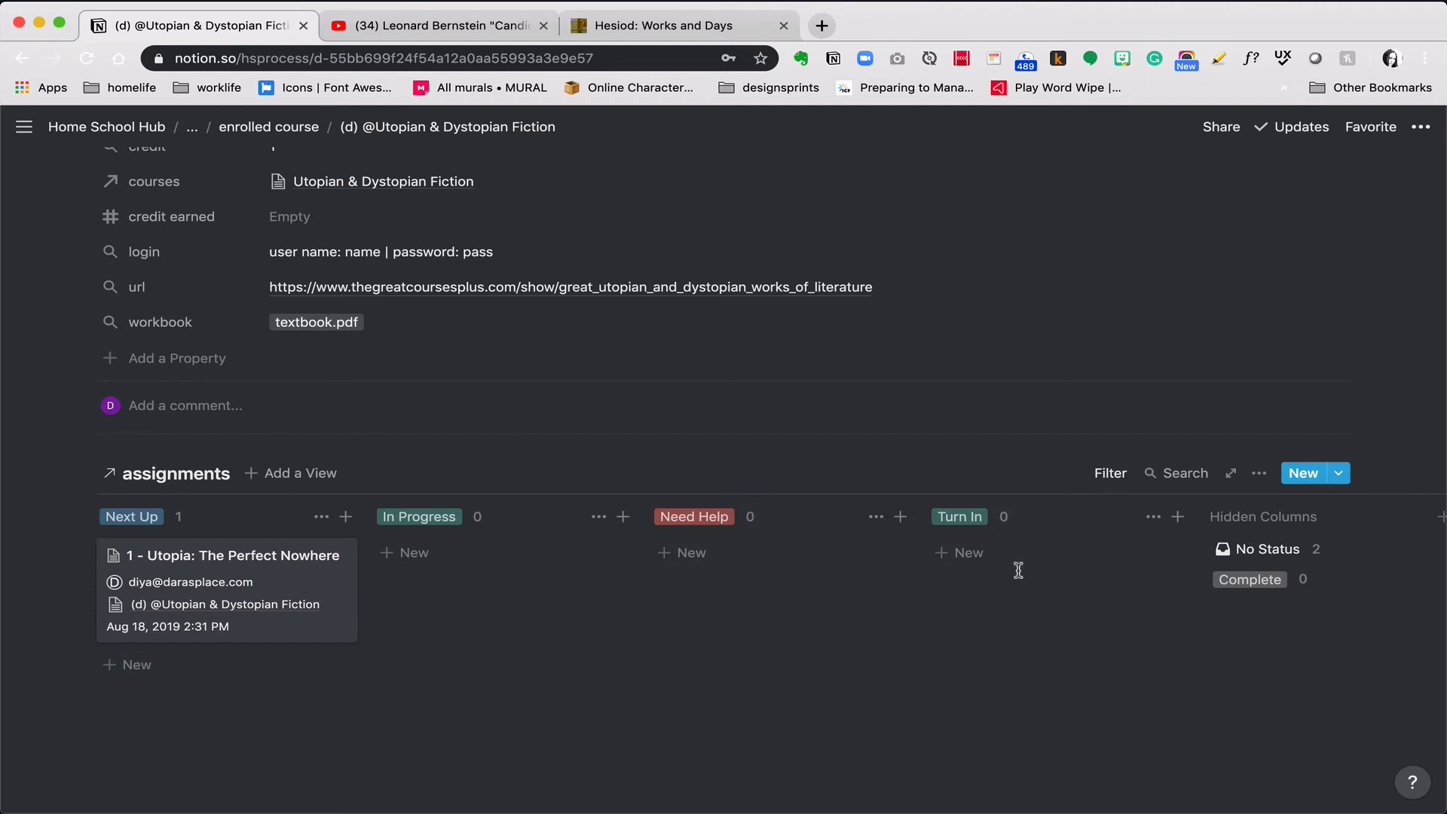
scroll(1018, 570, "up", 5)
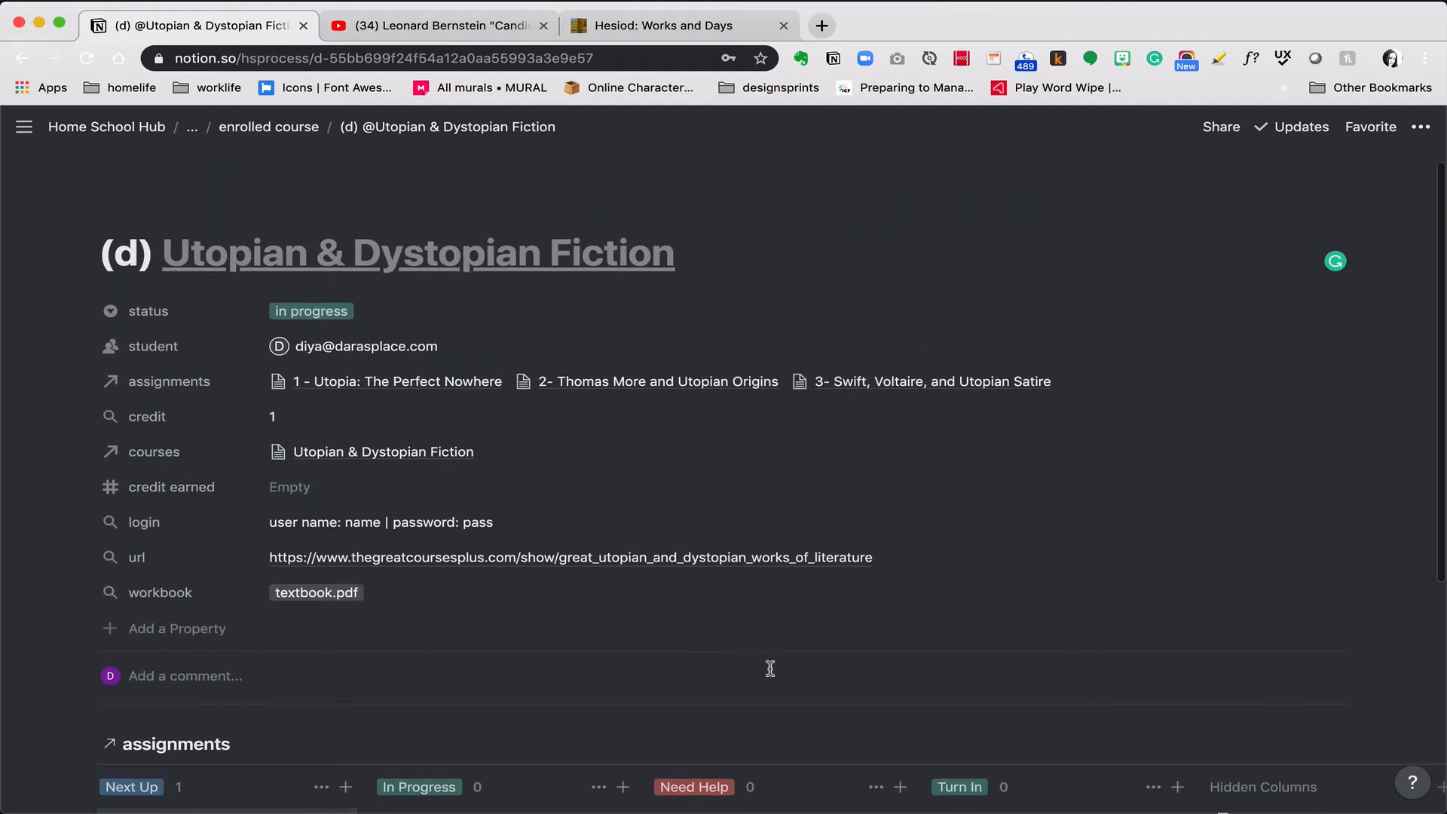
scroll(770, 668, "down", 5)
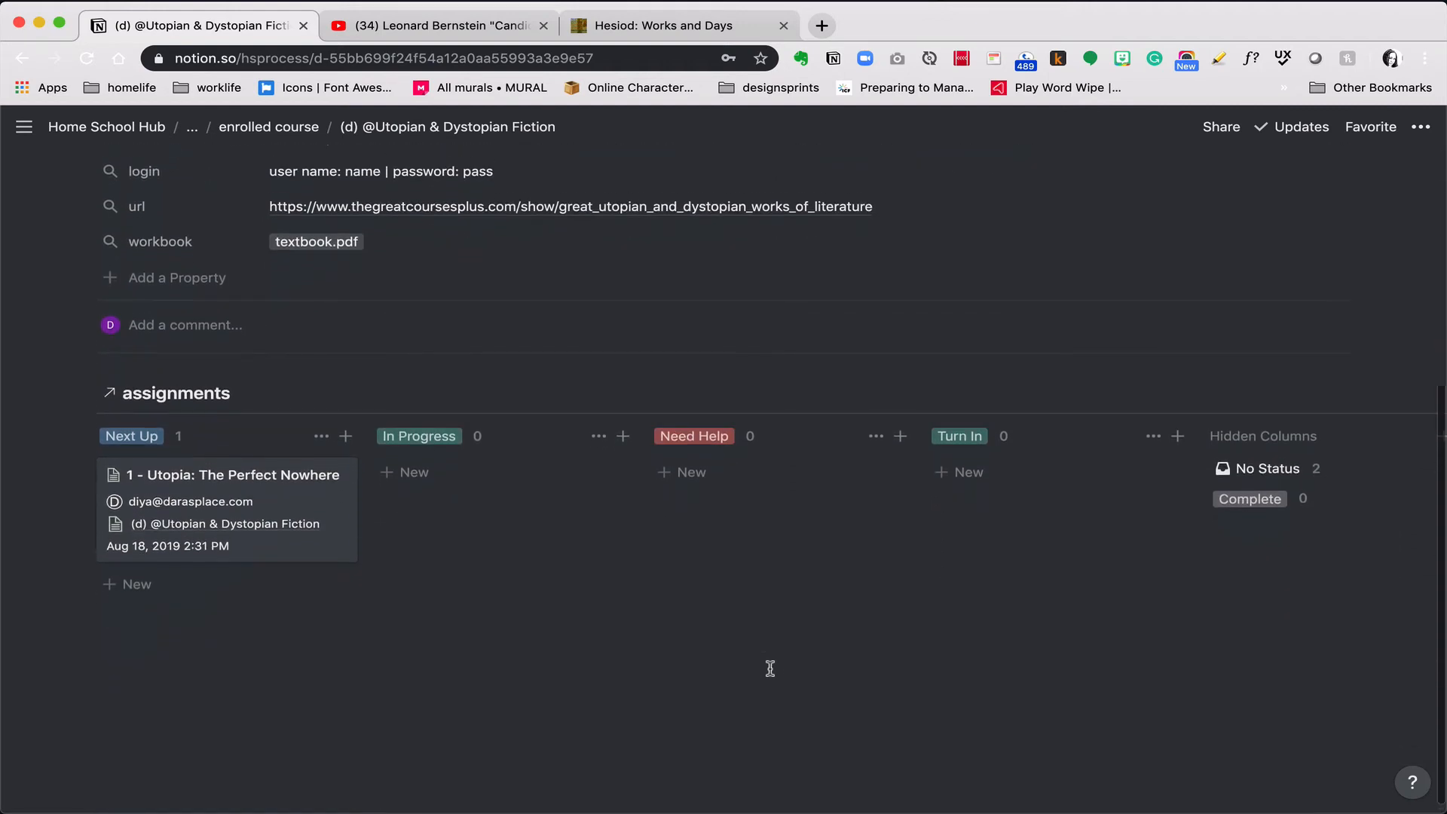
scroll(770, 668, "up", 4)
scroll(771, 668, "up", 1)
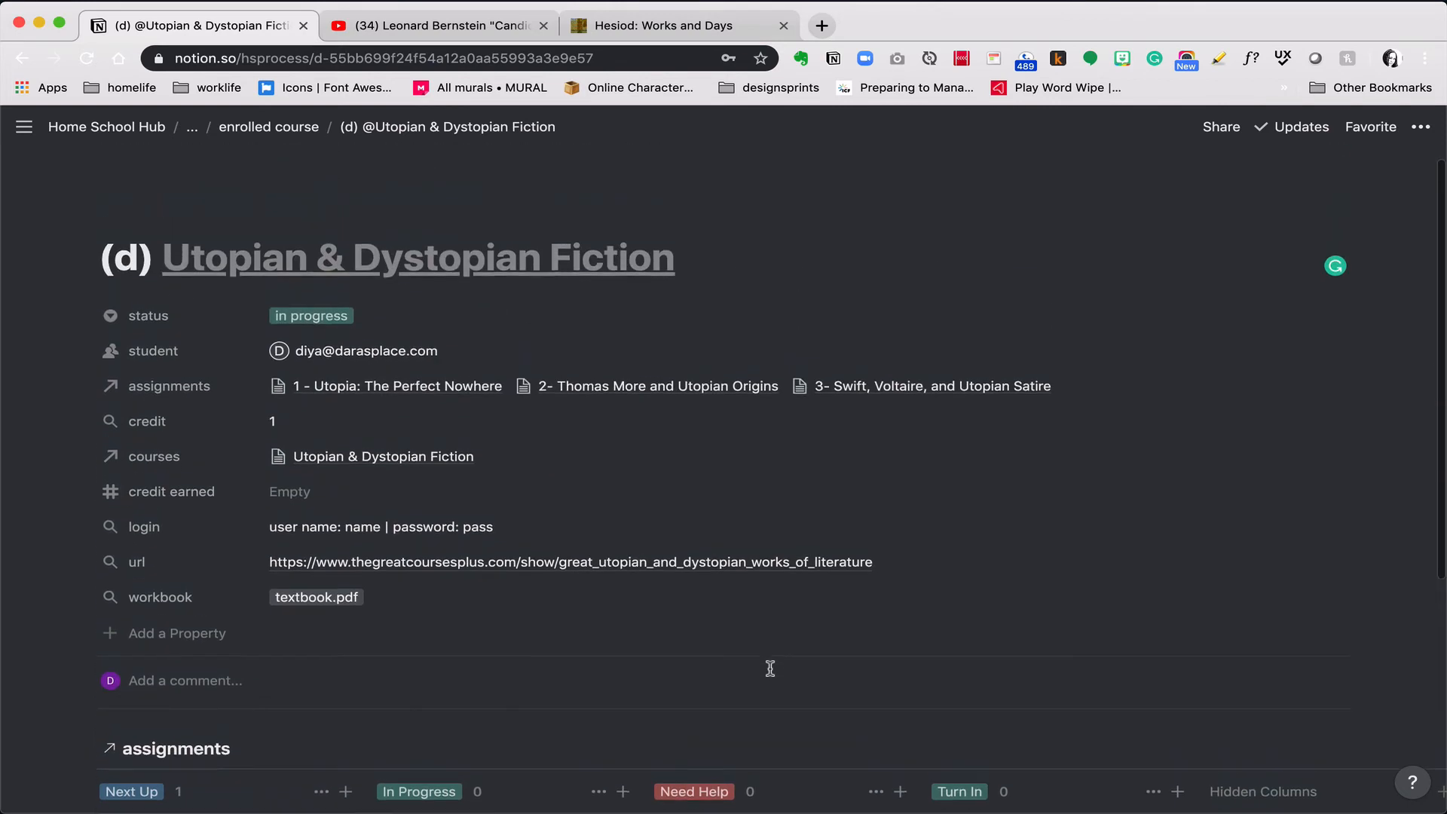
Open the (z) Utopian & Dystopian Fiction entry from enrolled course as a full page and set it to Full Width
left_click(250, 130)
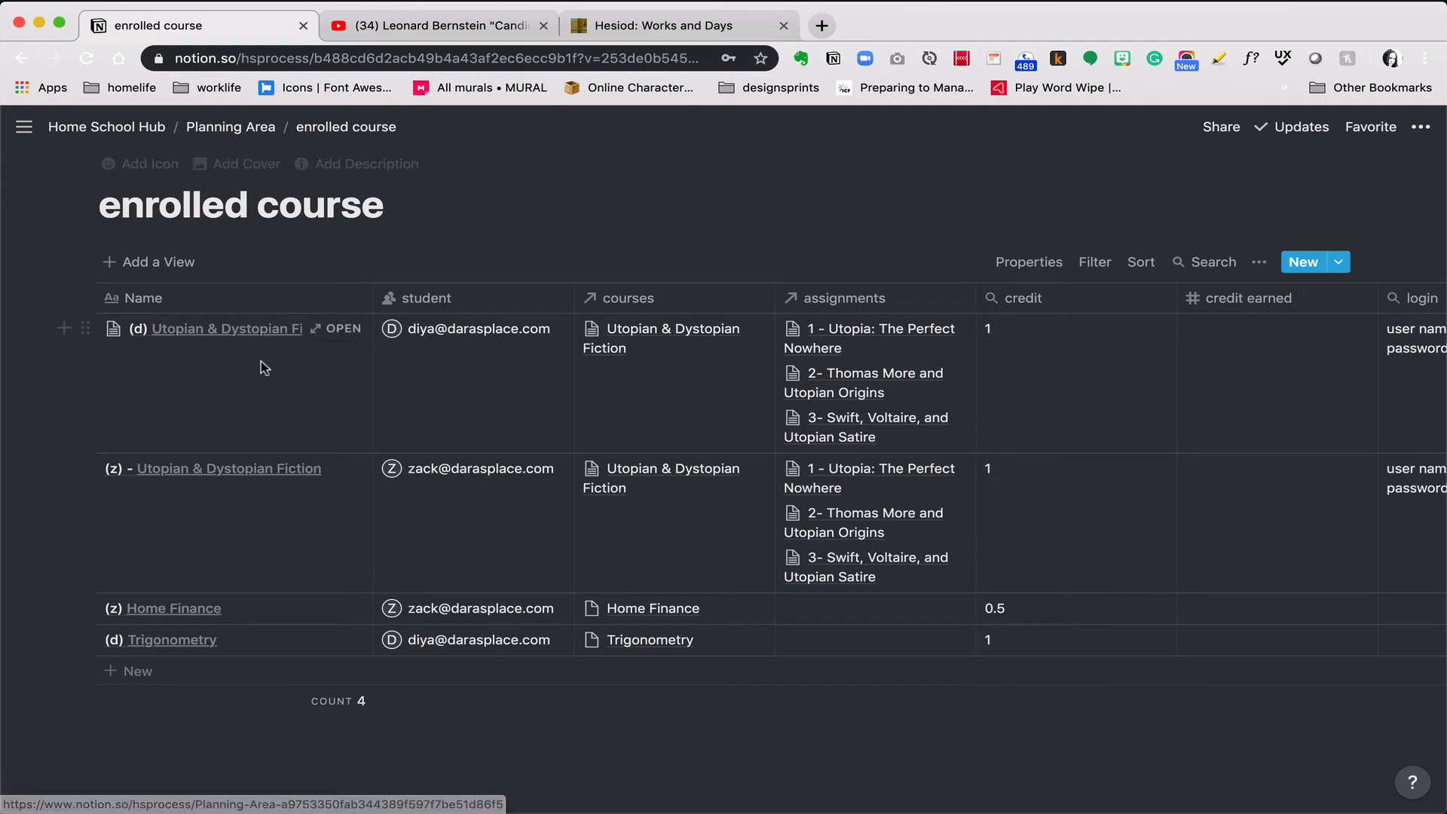
left_click(335, 469)
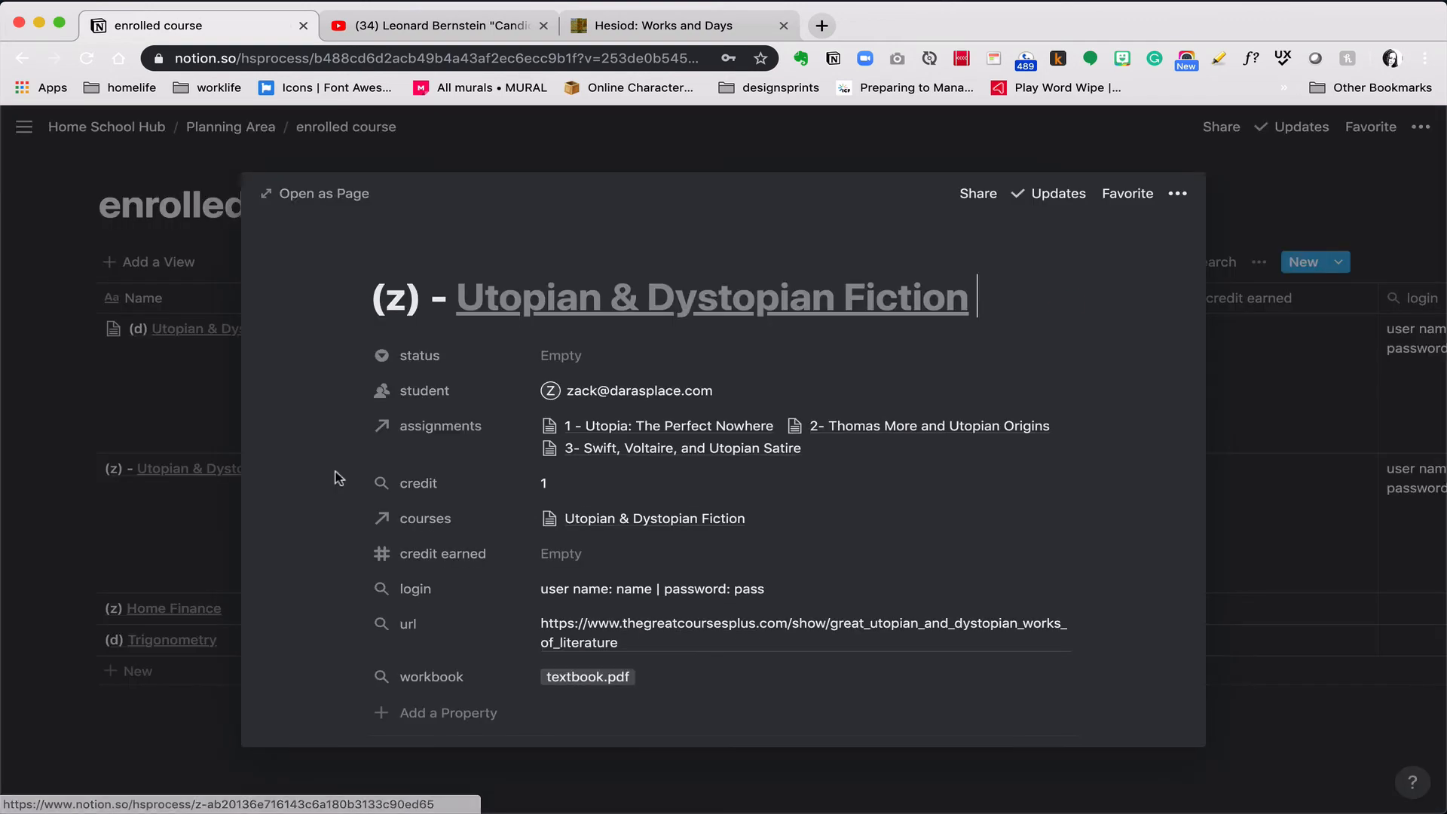
left_click(327, 191)
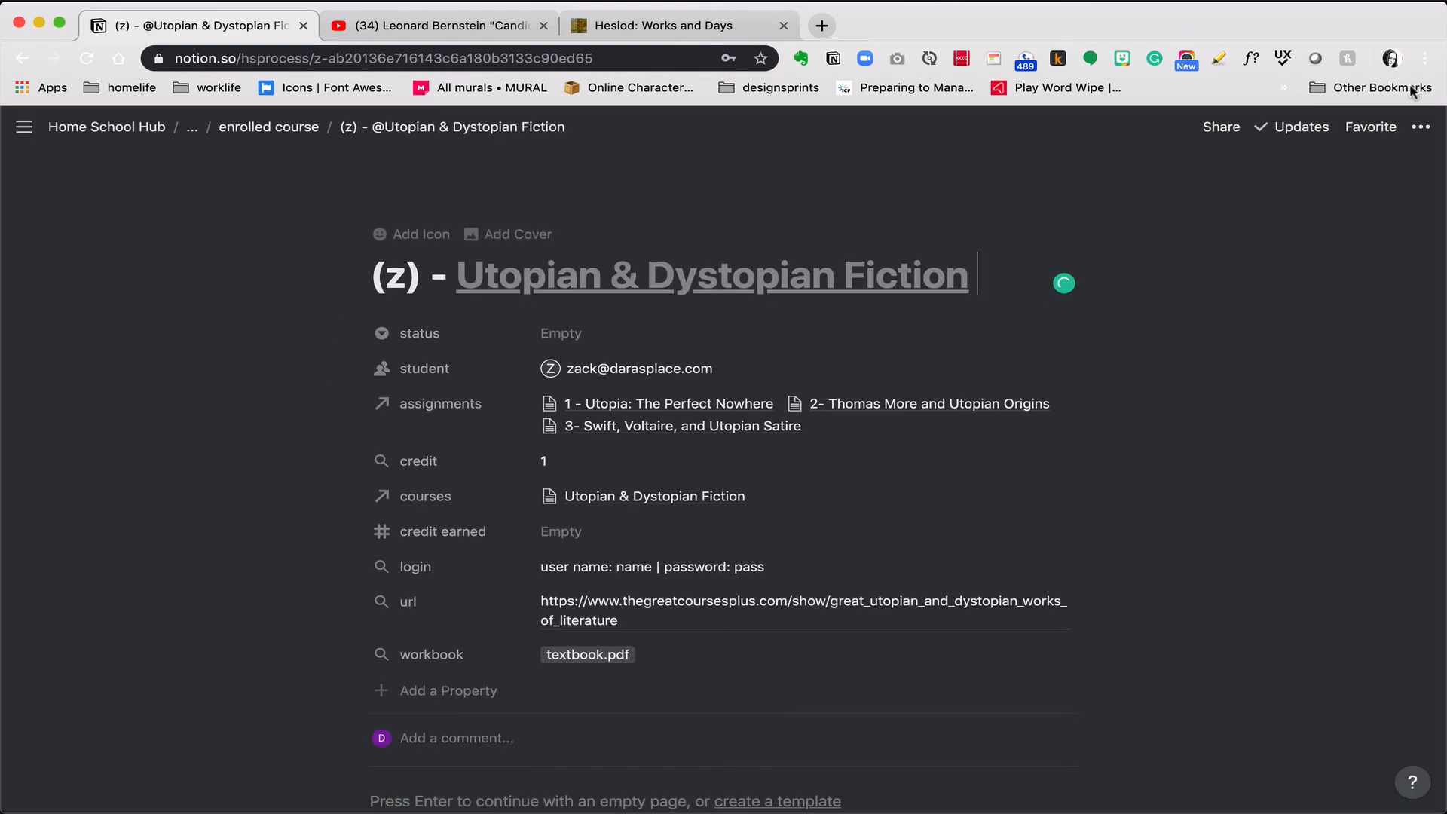
left_click(1421, 127)
left_click(1414, 289)
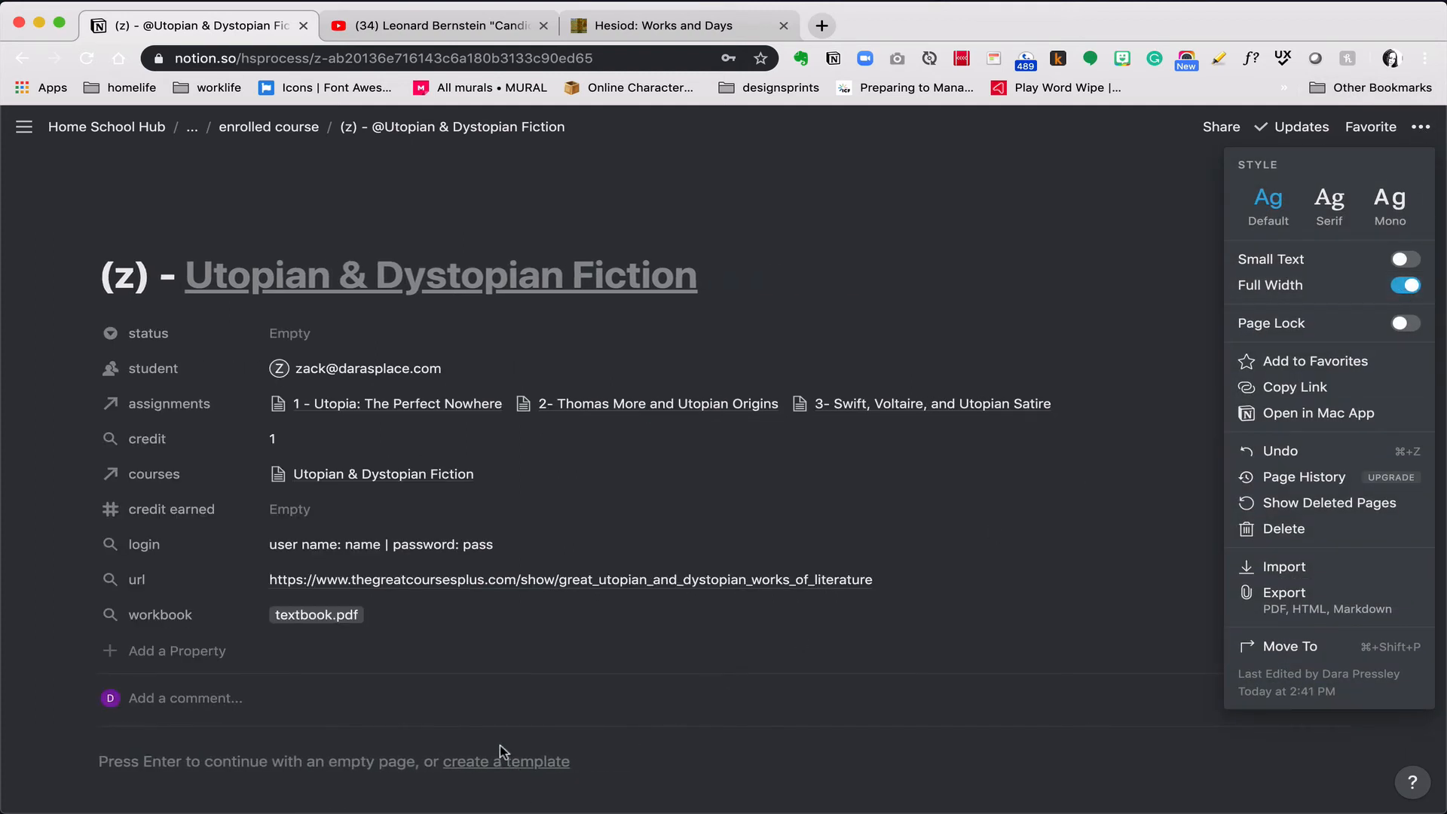
left_click(503, 752)
left_click(456, 759)
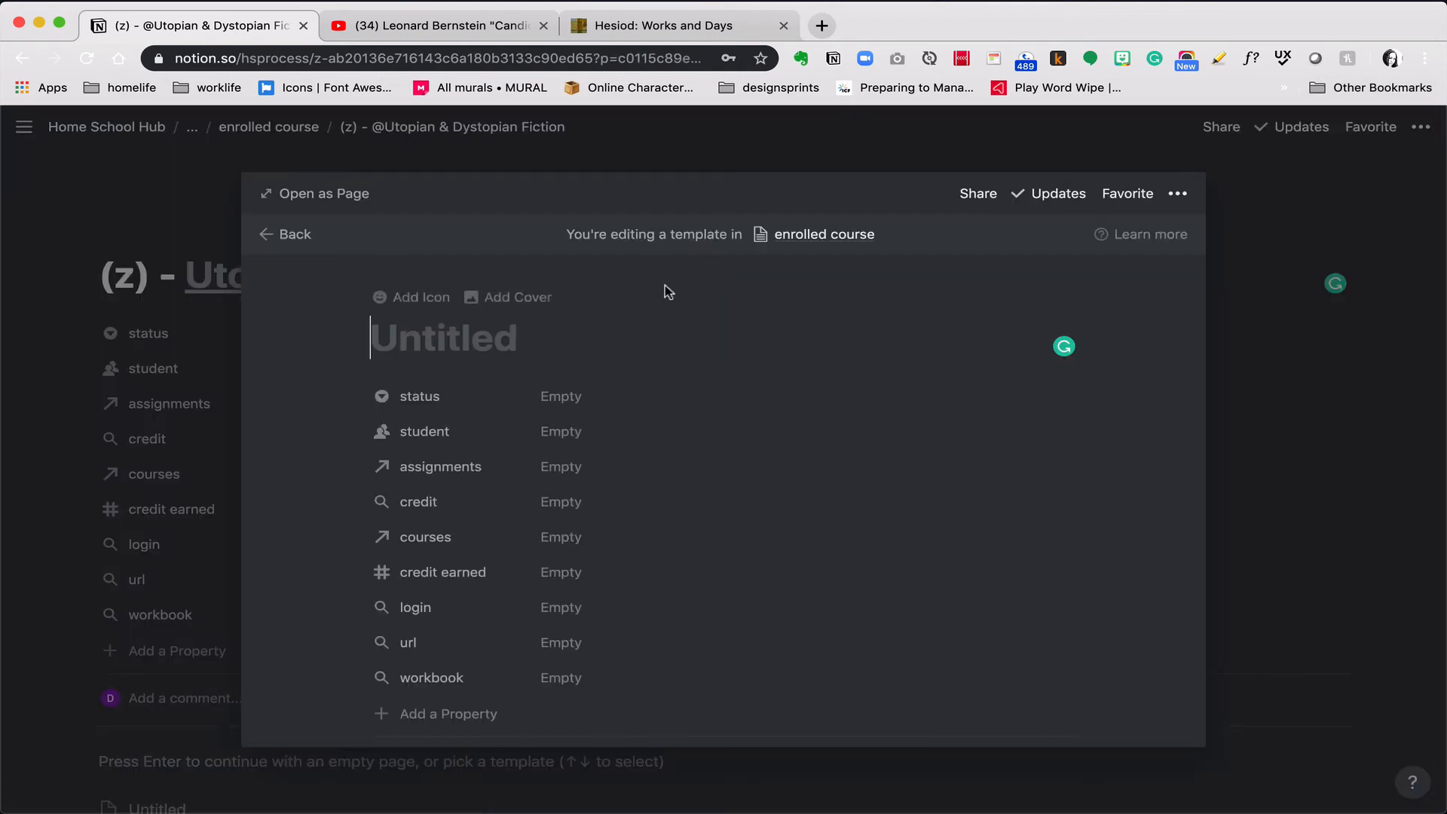
left_click(83, 509)
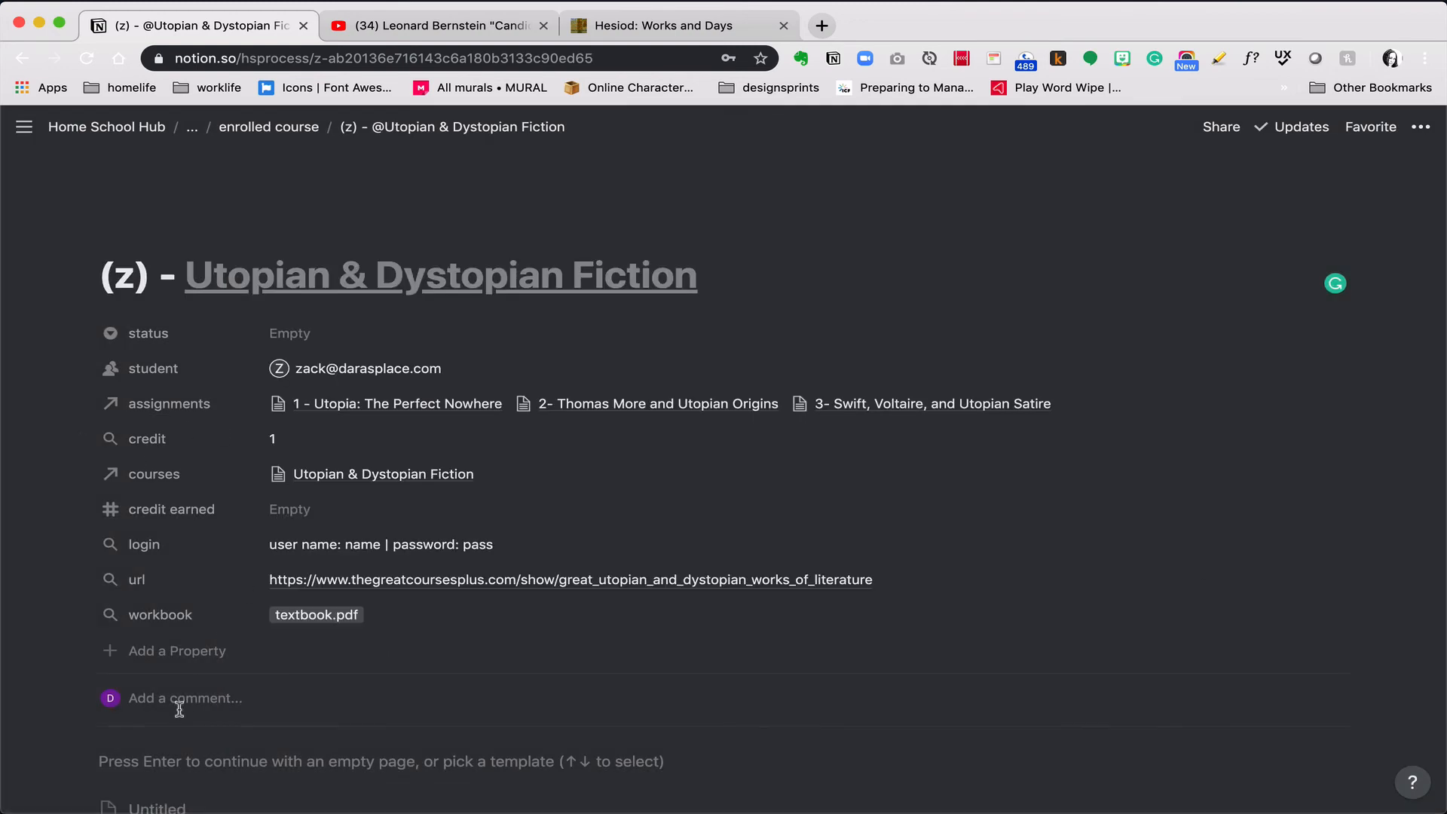
Insert a linked database of the Planning Area's assignments into the body of the (z) Utopian & Dystopian Fiction page
left_click(169, 761)
scroll(170, 761, "down", 3)
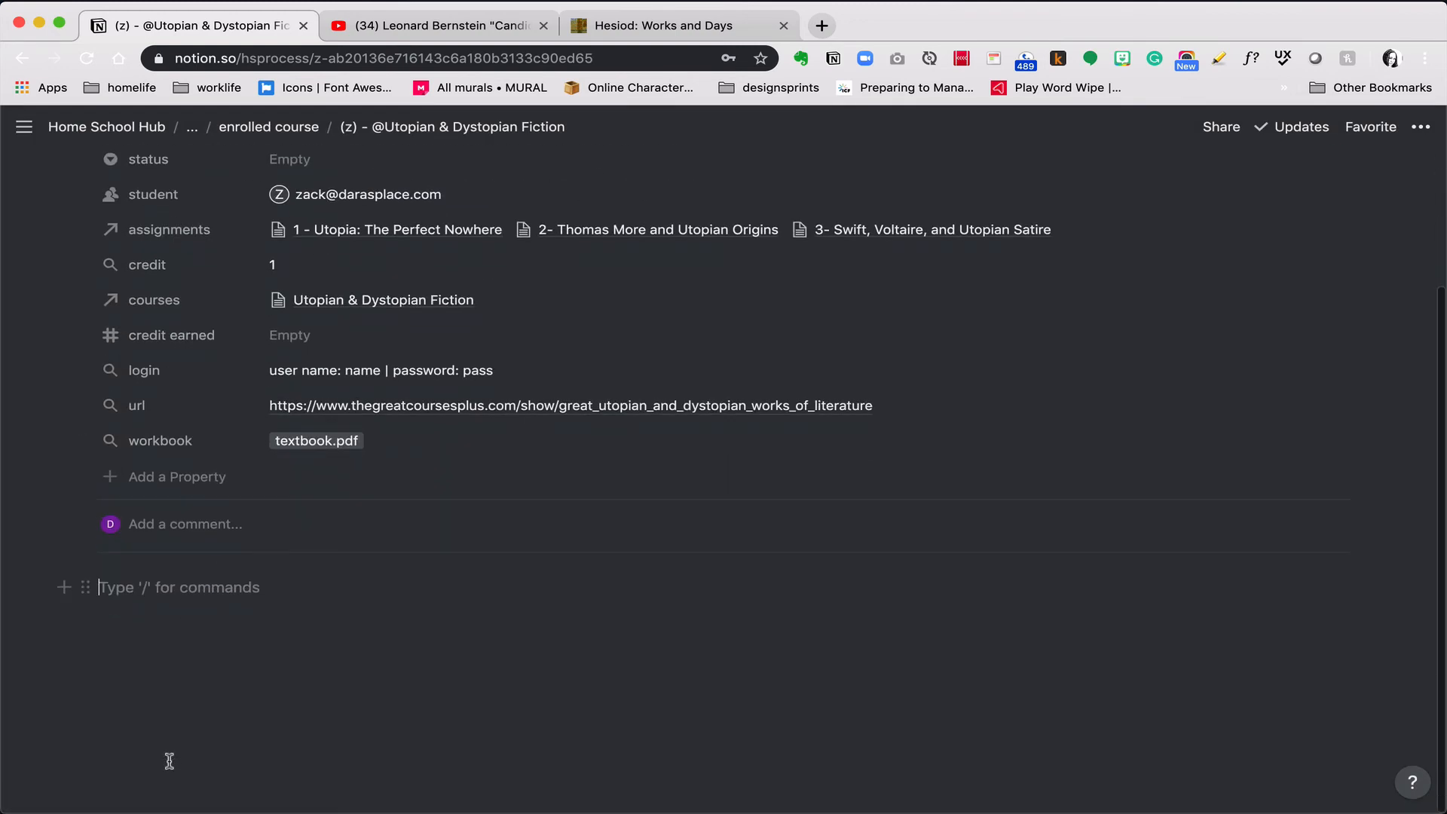
type("/lin")
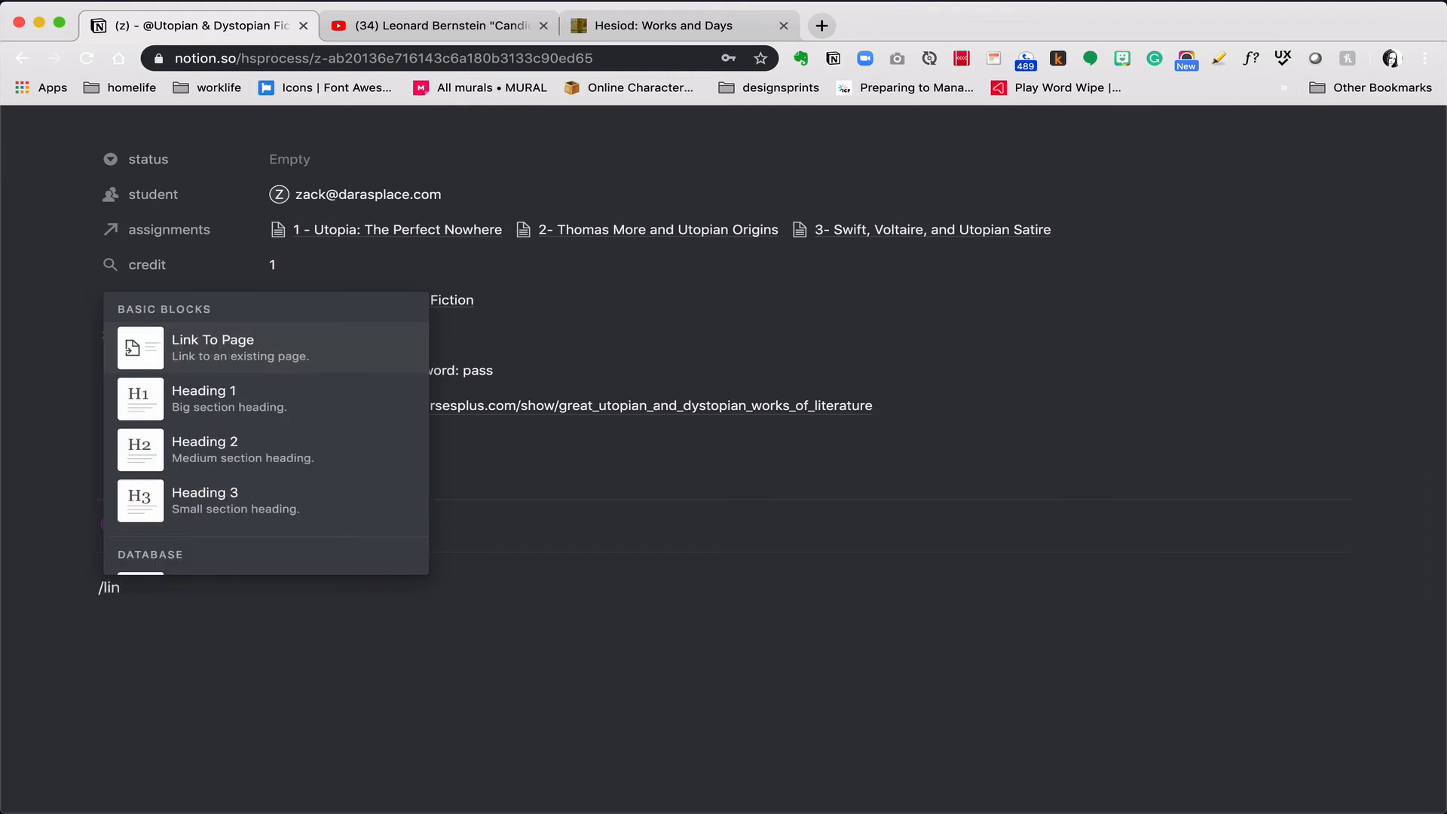
type("k")
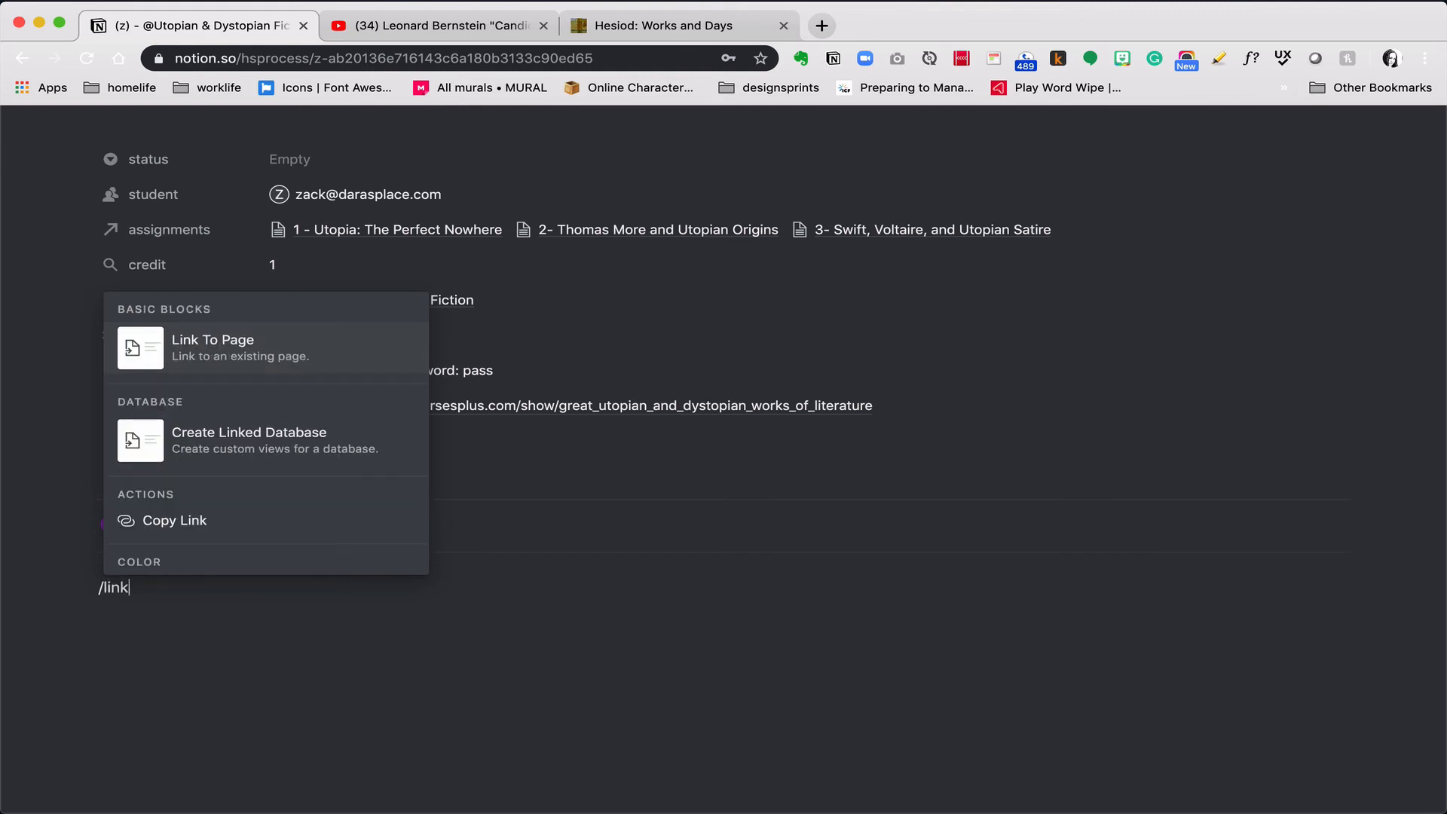
left_click(284, 450)
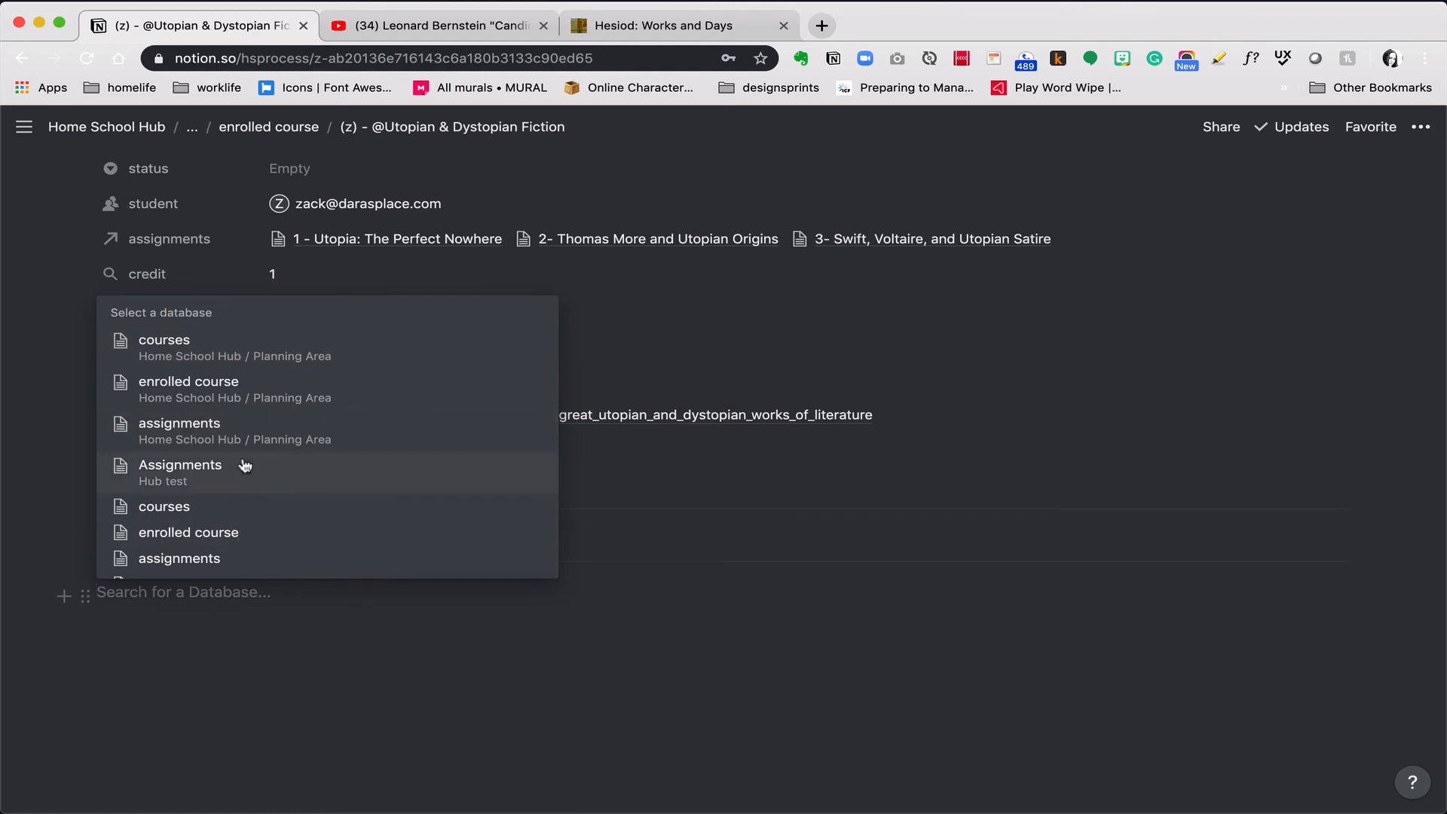
left_click(282, 448)
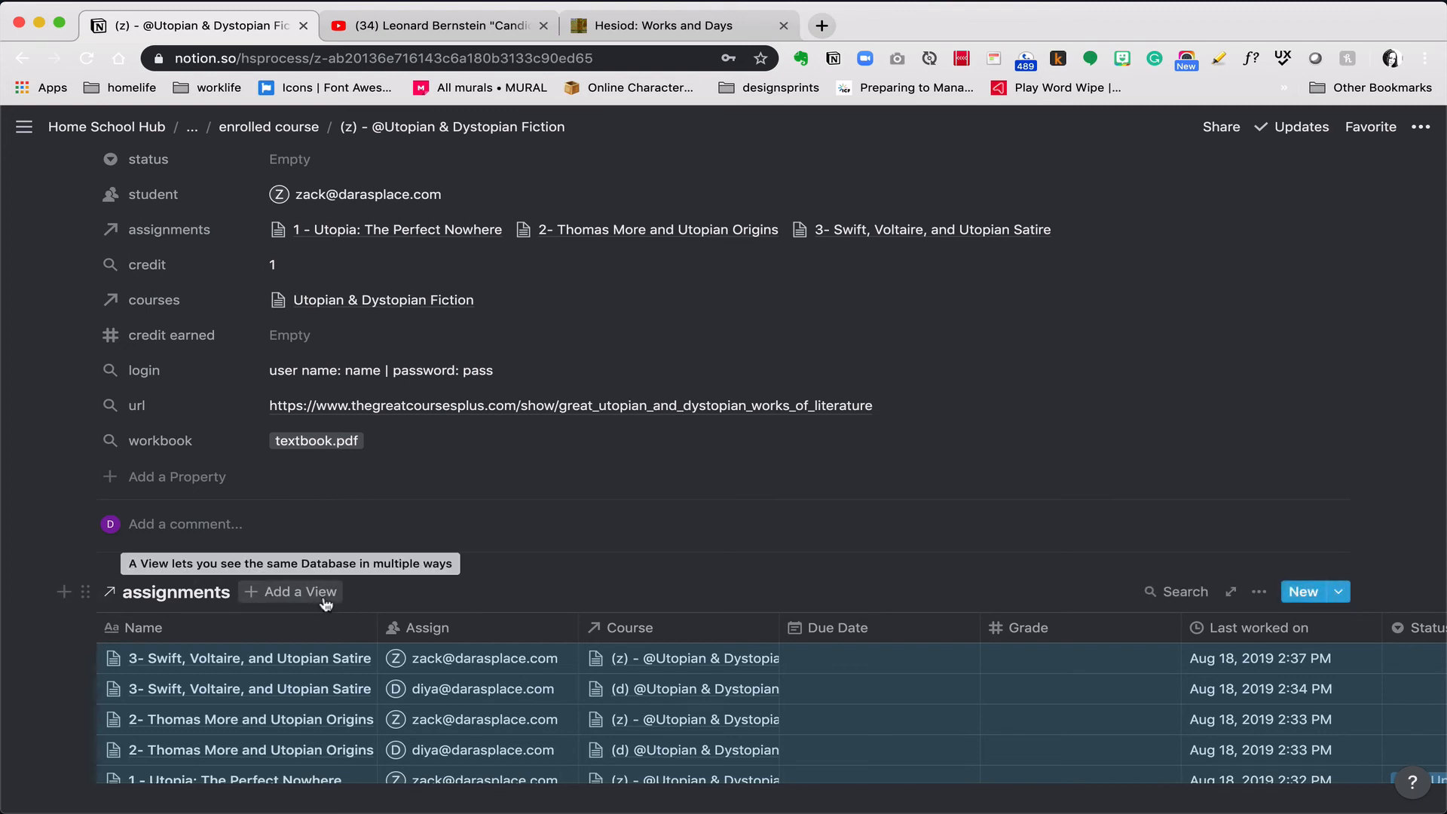
Add an unnamed Board view to the (z) page's linked assignments database and delete its original Table view
left_click(300, 592)
left_click(309, 327)
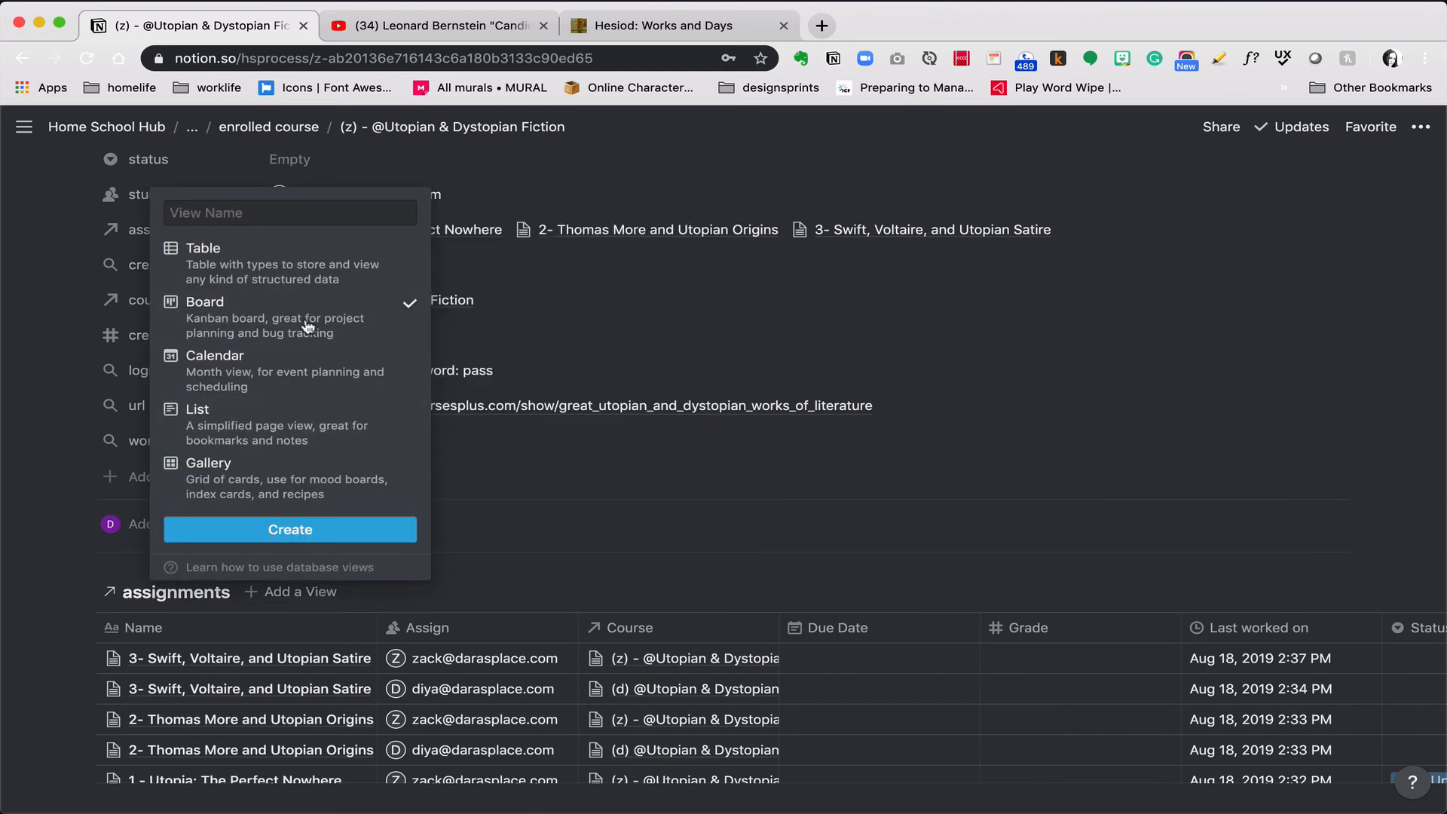
left_click(288, 530)
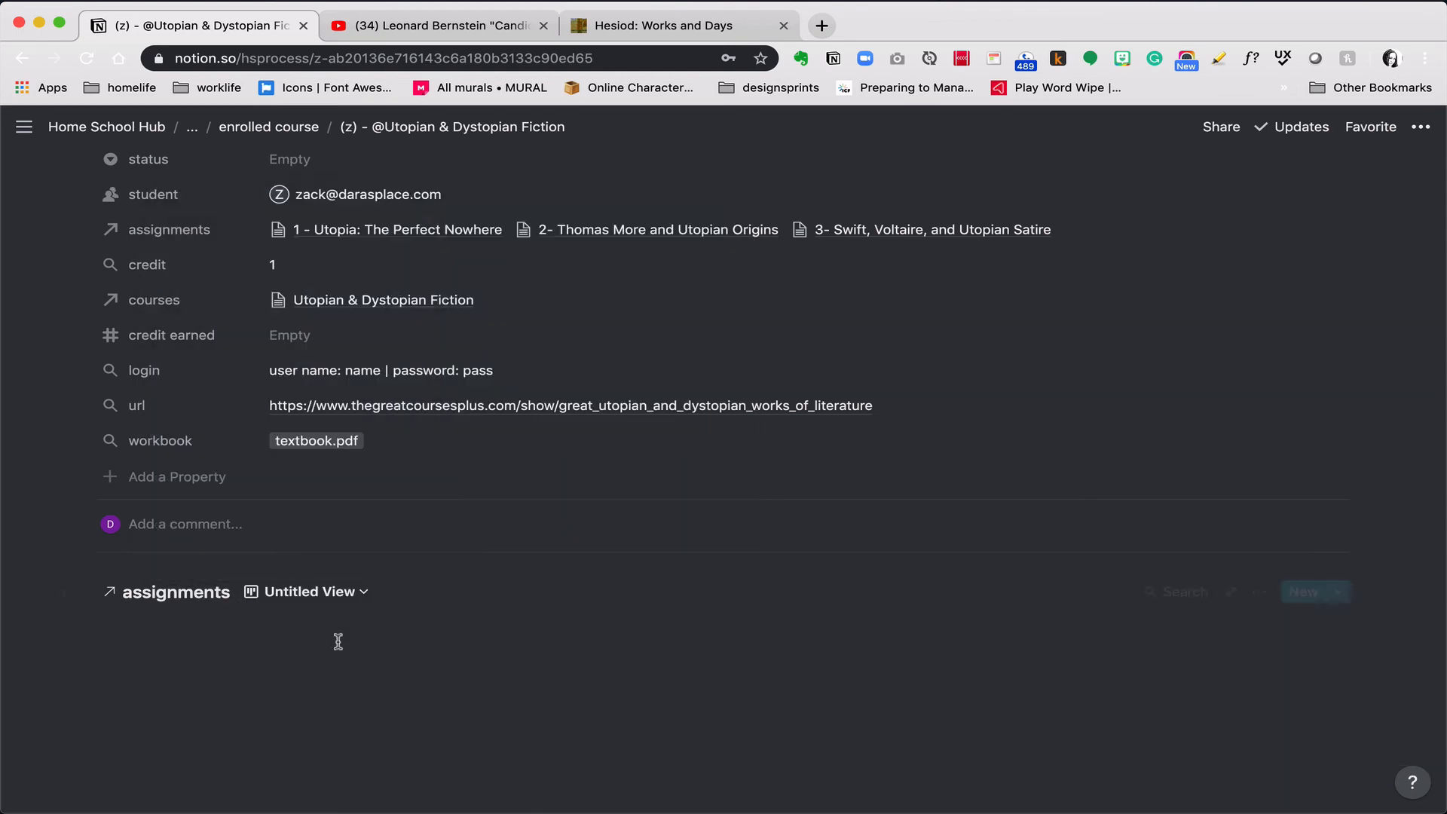
left_click(365, 595)
left_click(396, 629)
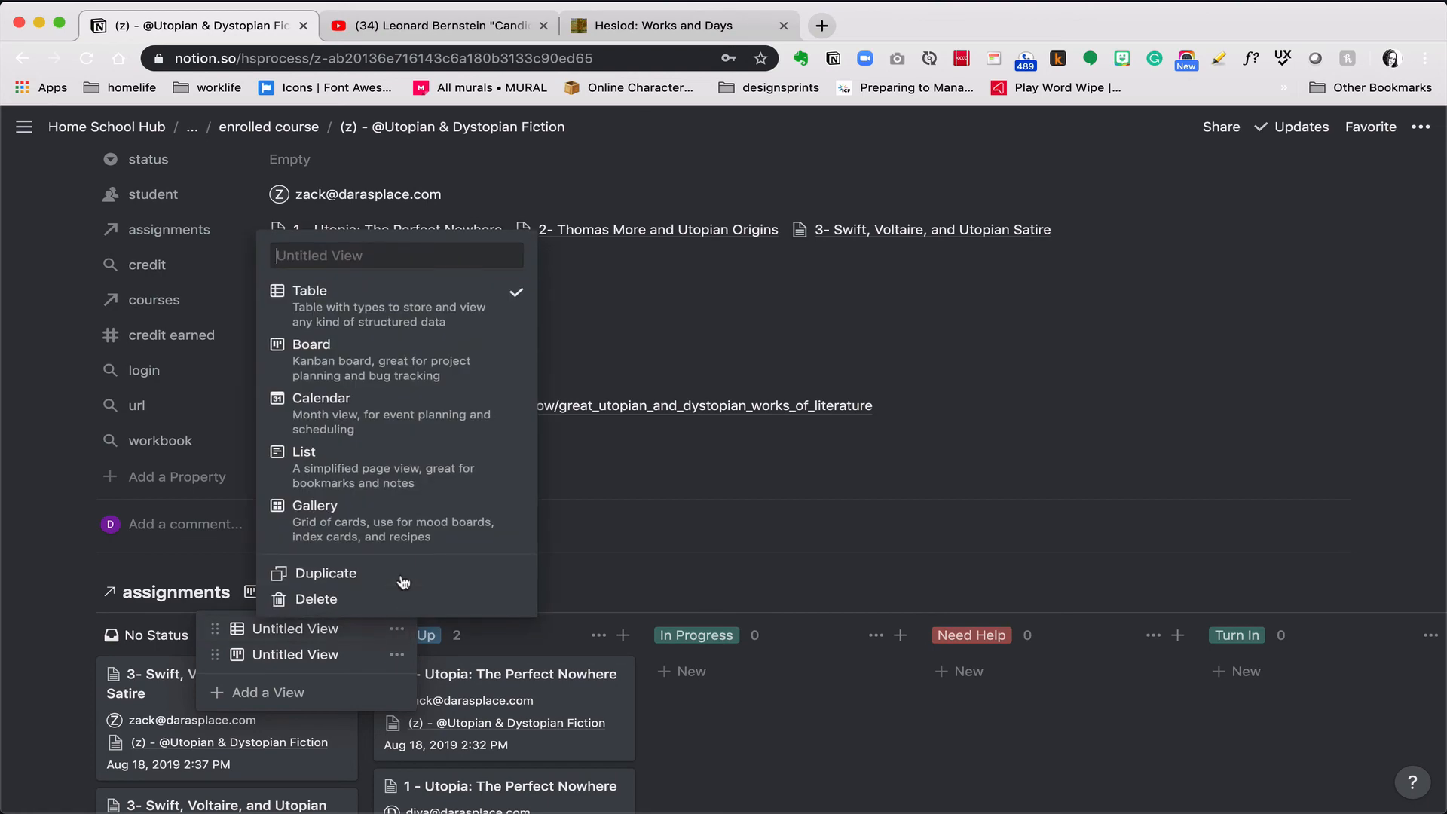
left_click(405, 601)
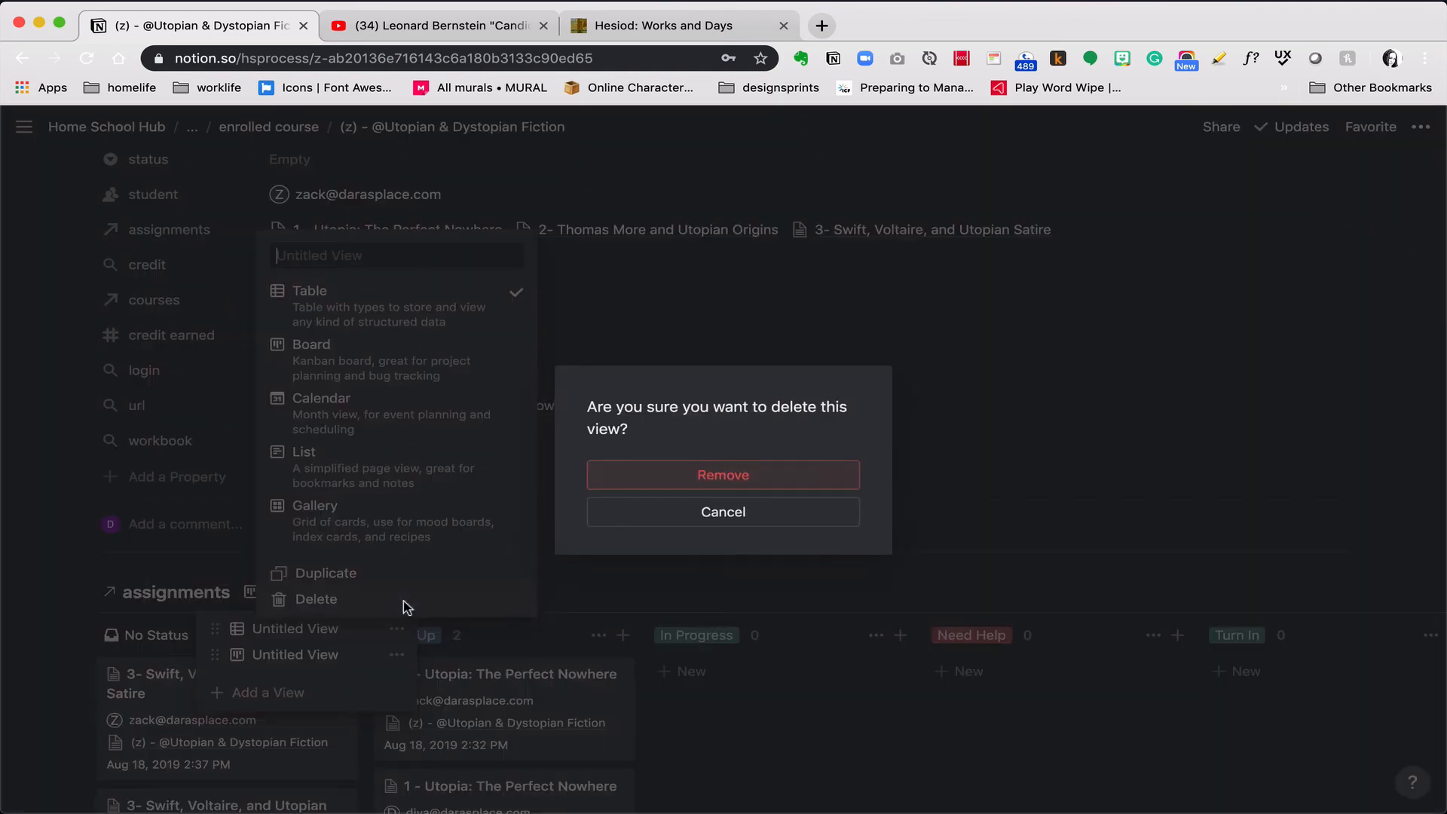
left_click(638, 486)
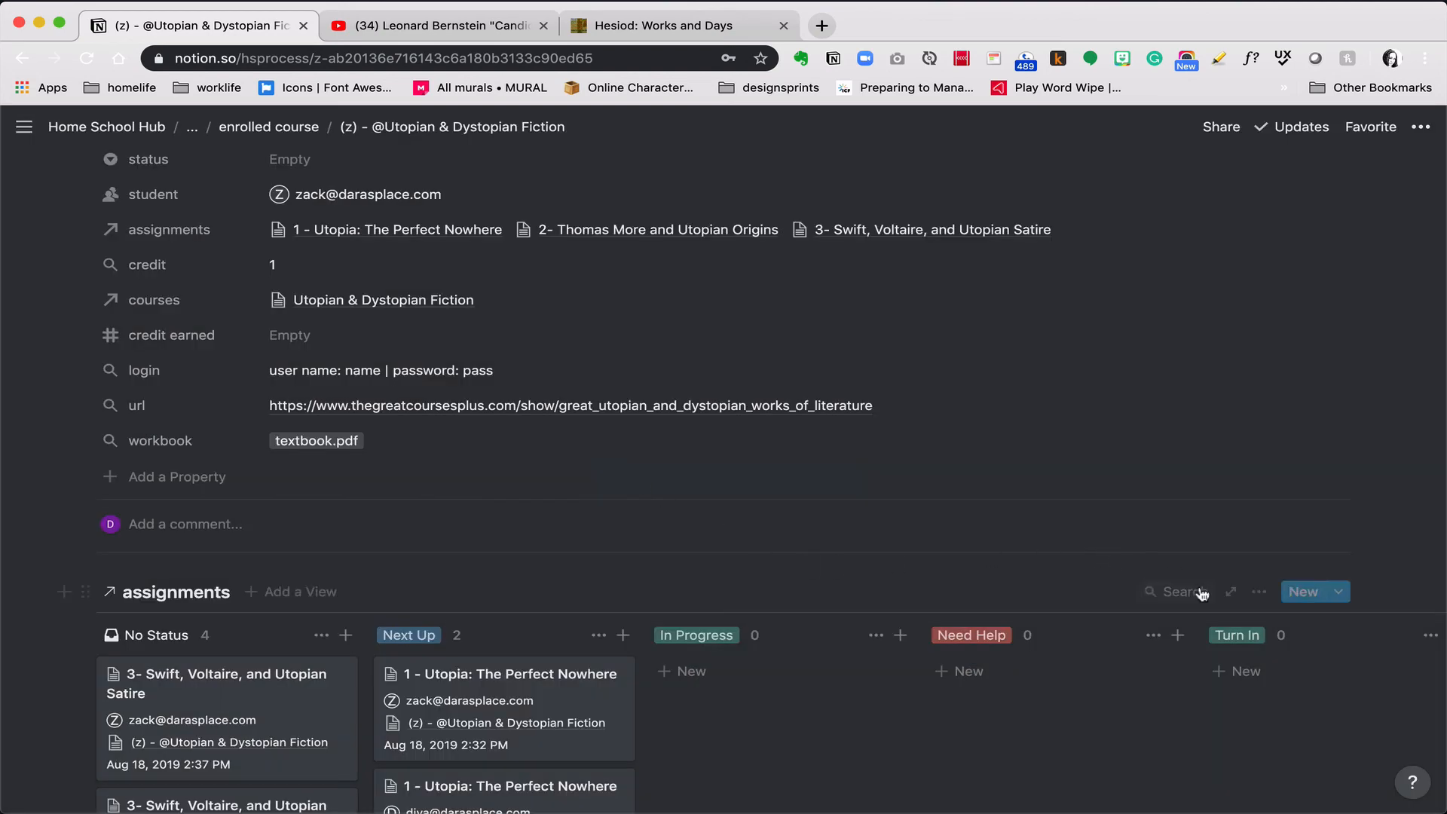
Hide the No Status and Complete columns on the (z) page's assignments board
left_click(321, 635)
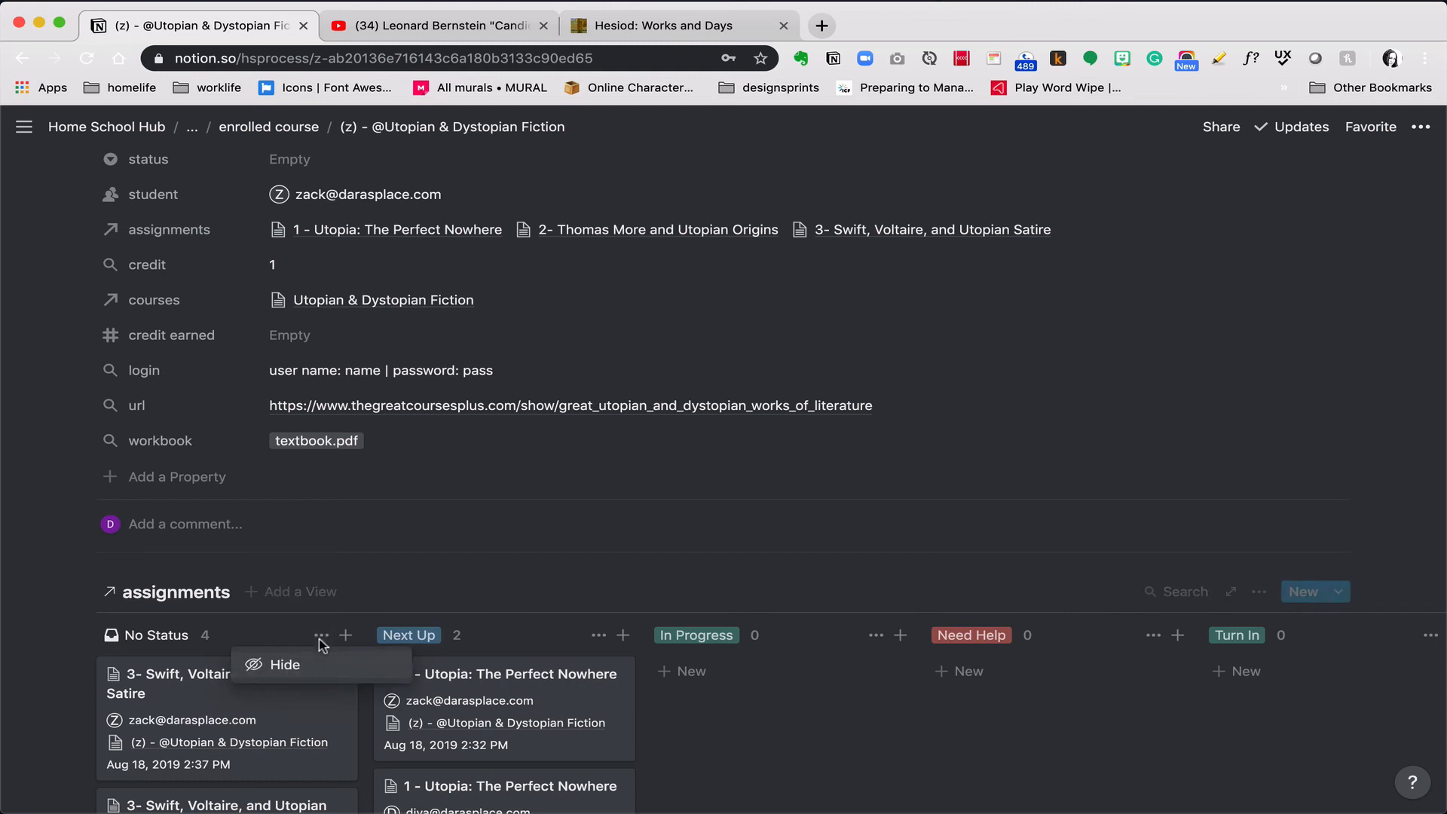
left_click(313, 665)
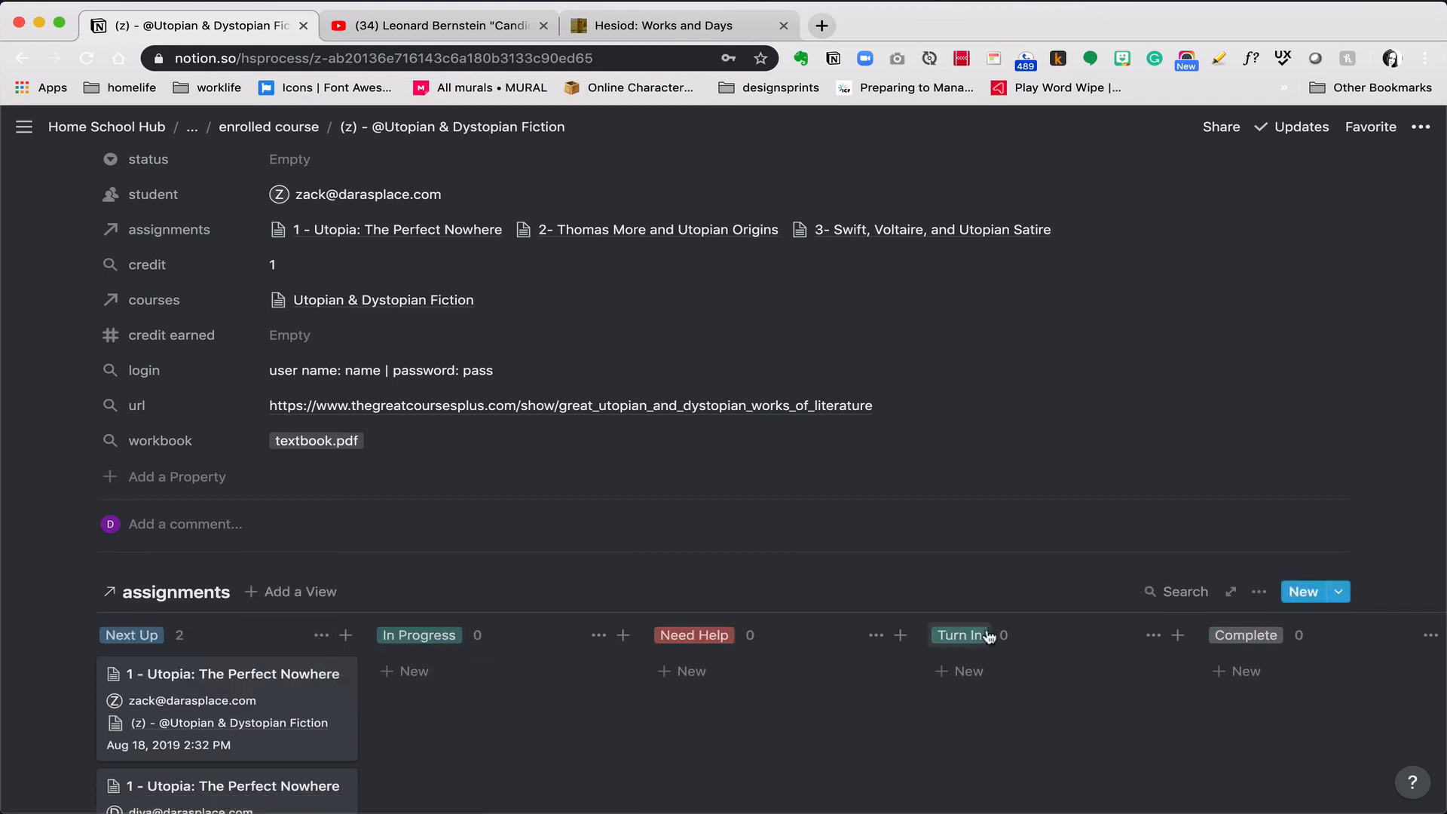
left_click(1429, 639)
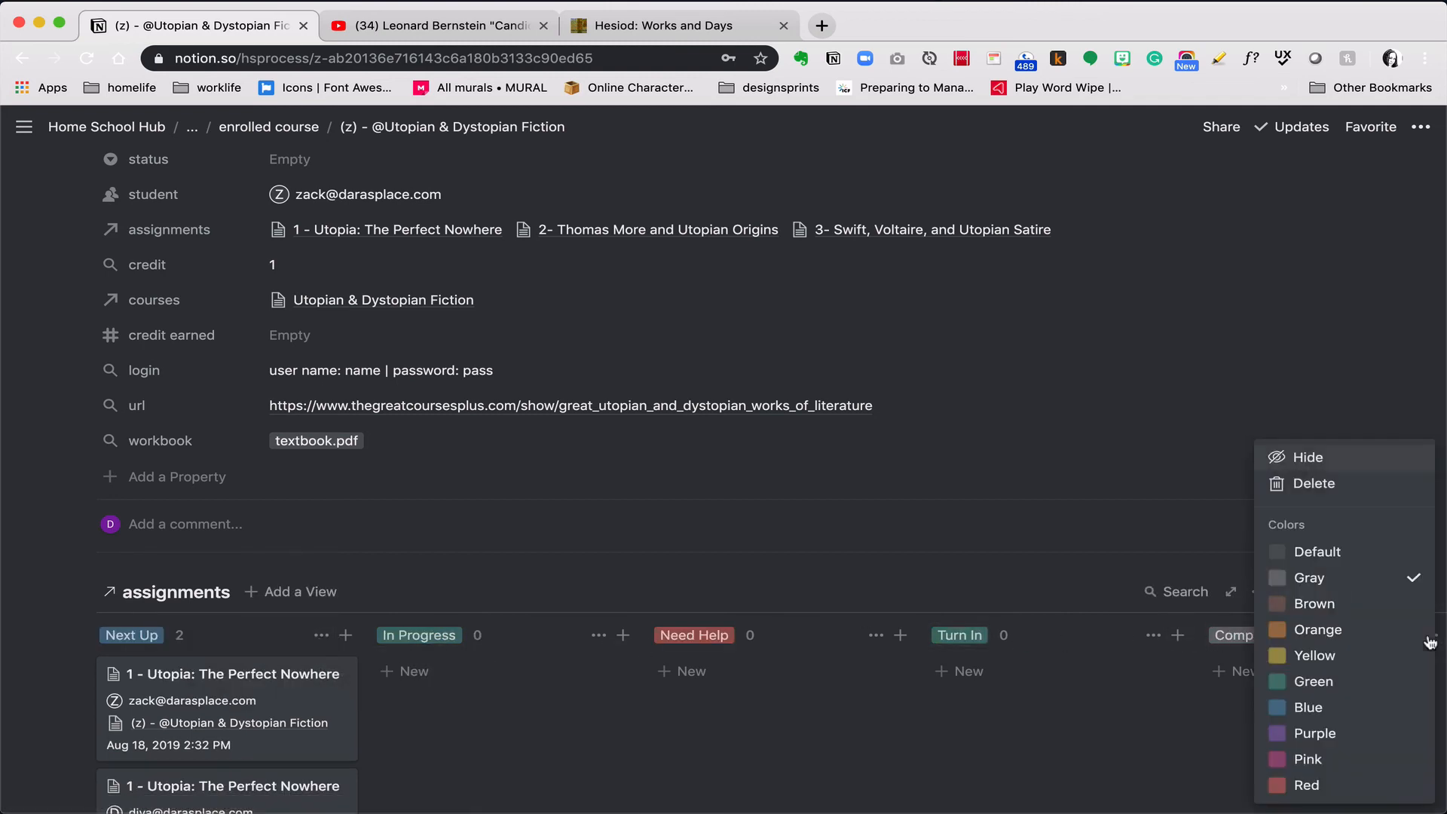
left_click(1311, 460)
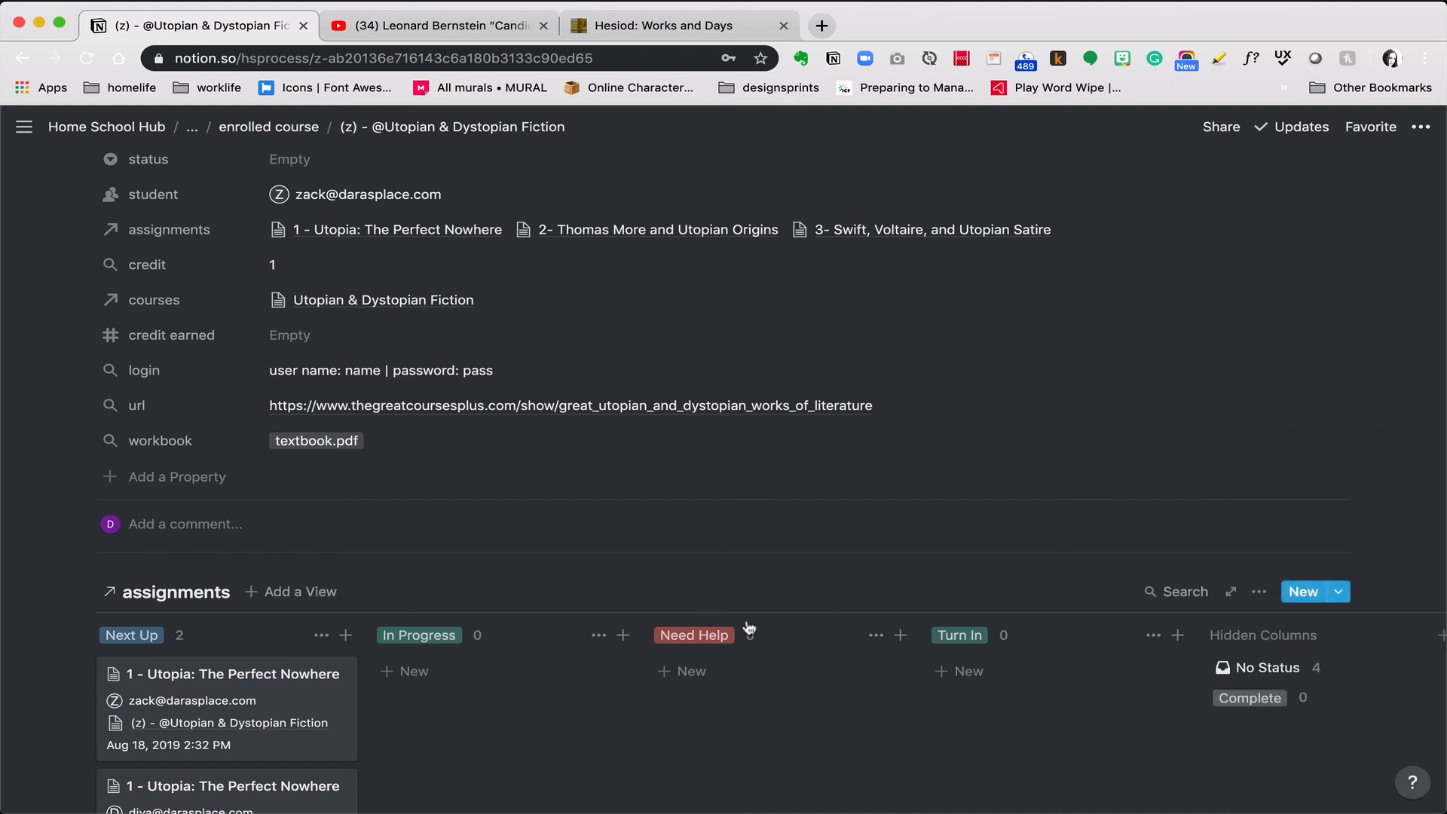
Filter the (z) page's assignments board to Assign contains the (z) student's account
left_click(1258, 592)
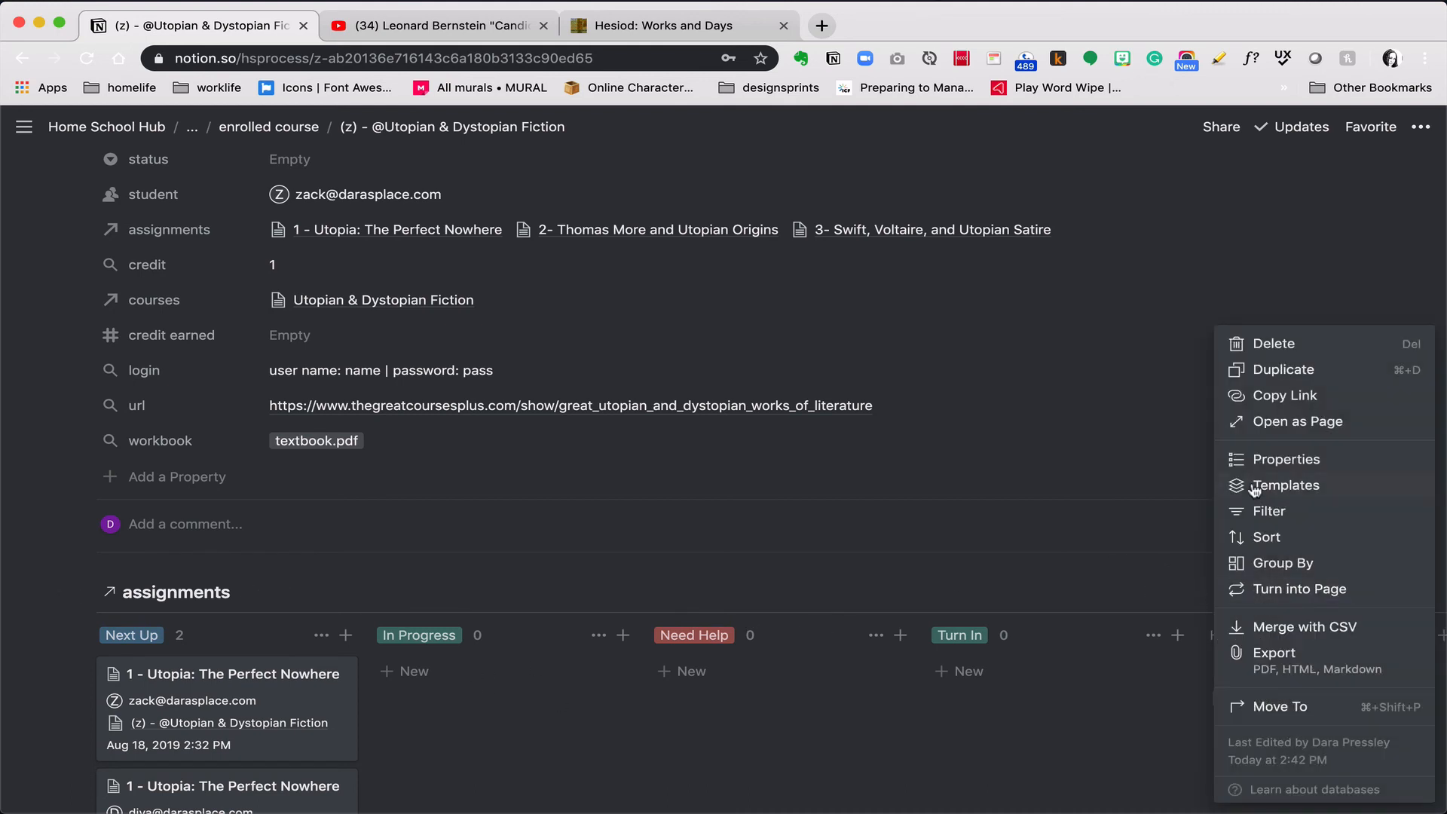
left_click(1252, 519)
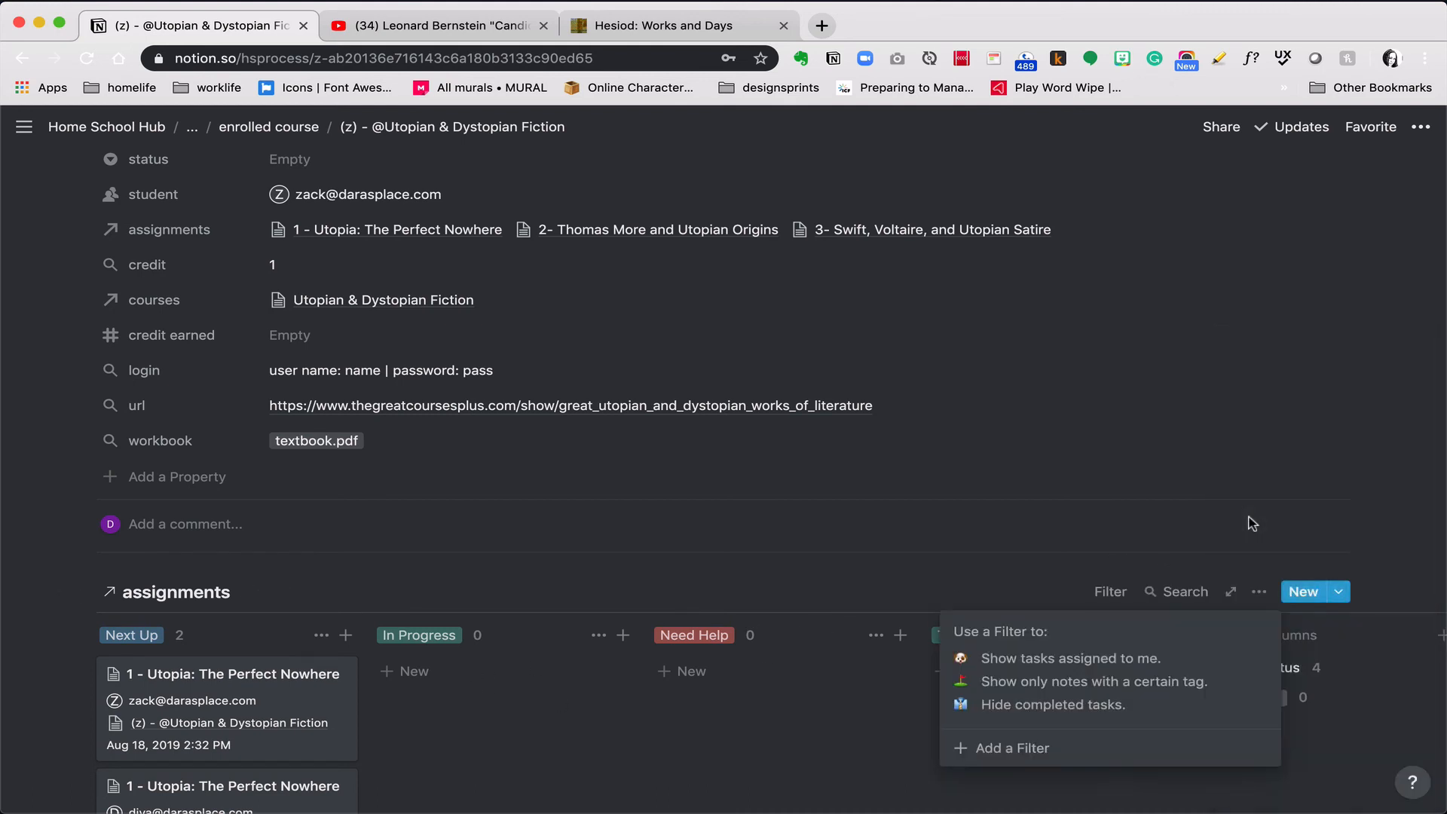
left_click(984, 749)
left_click(997, 637)
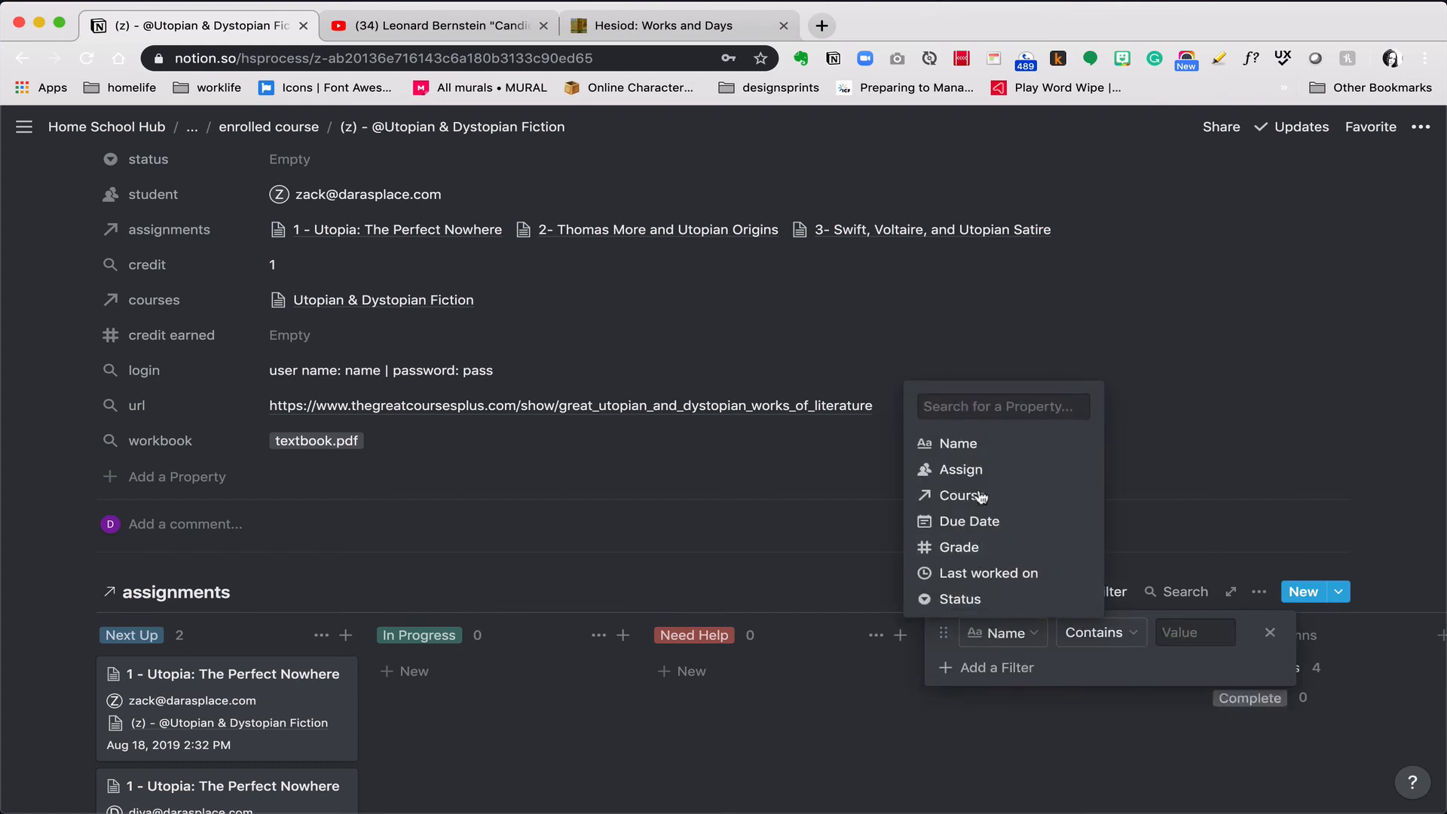
left_click(978, 469)
left_click(1195, 632)
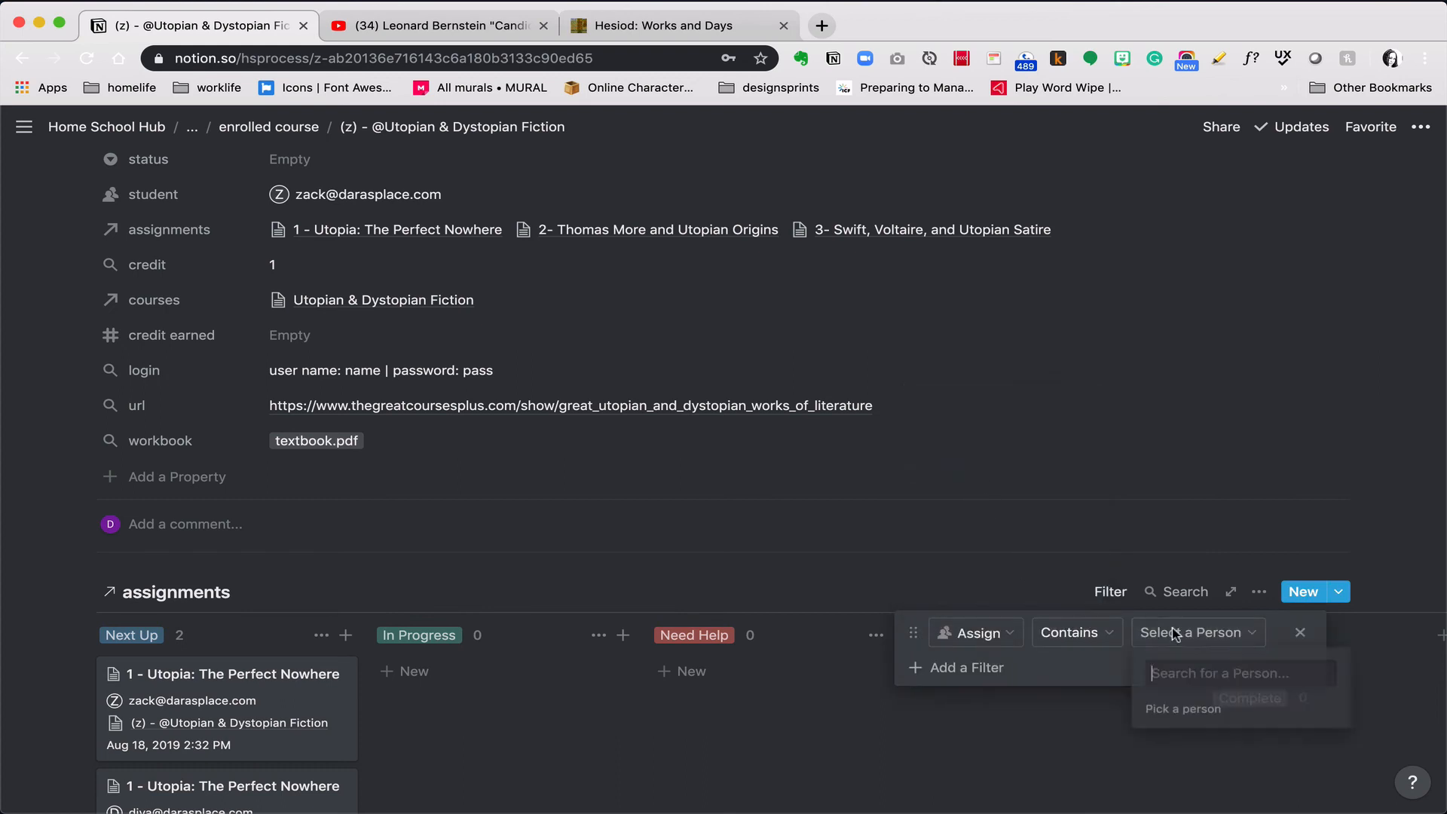
left_click(1197, 600)
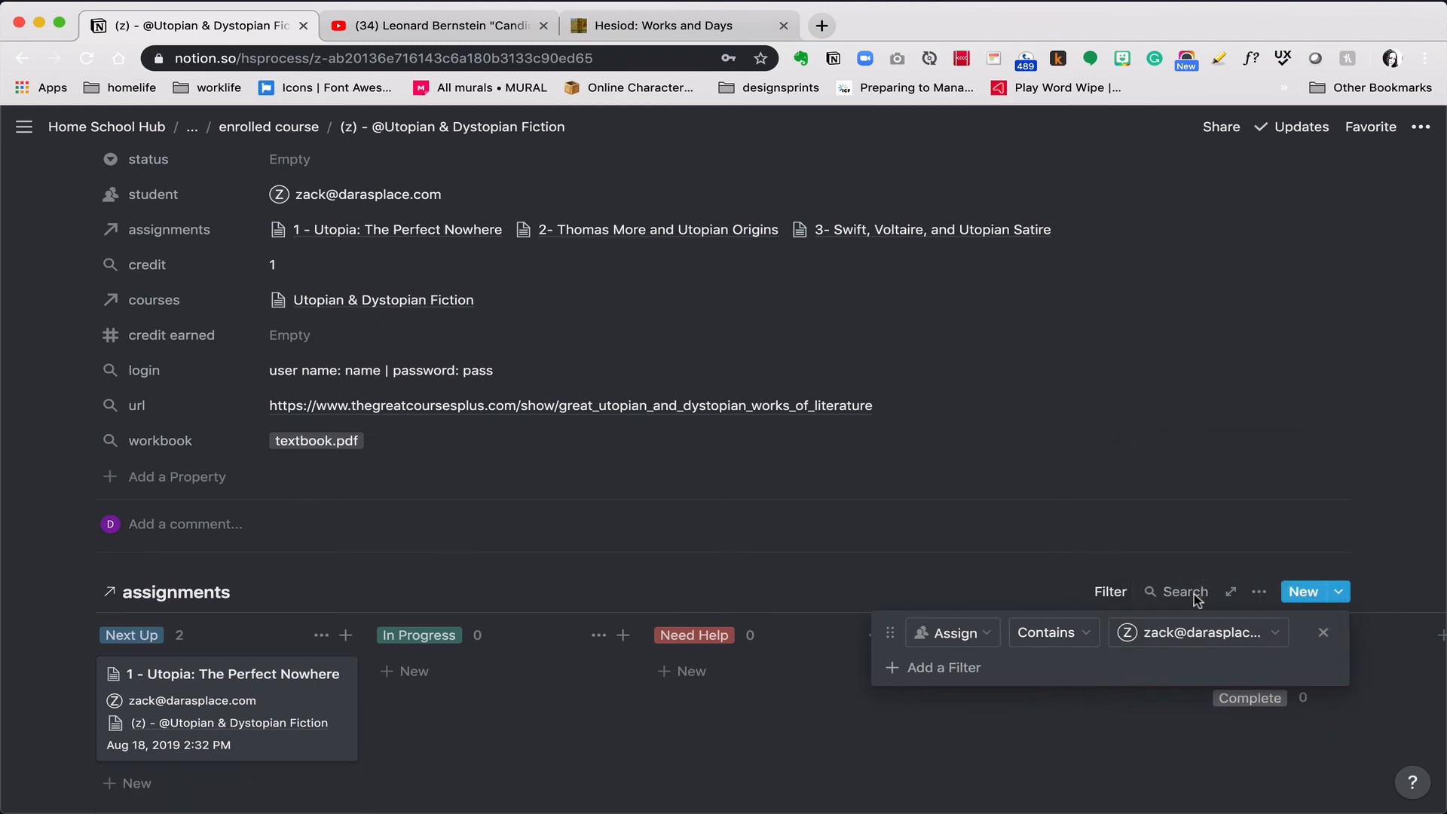
left_click(1020, 670)
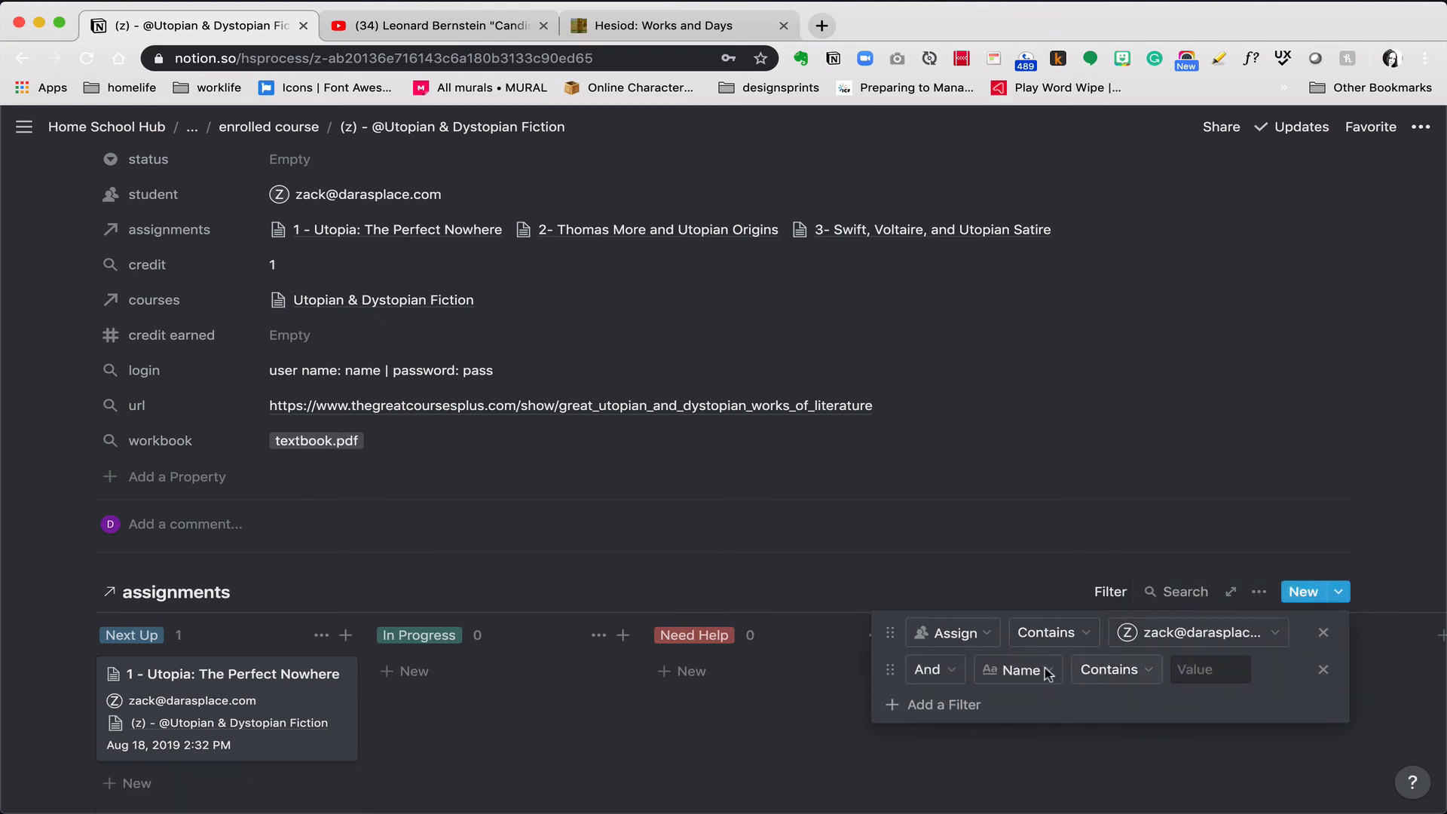
left_click(1046, 673)
left_click(1018, 532)
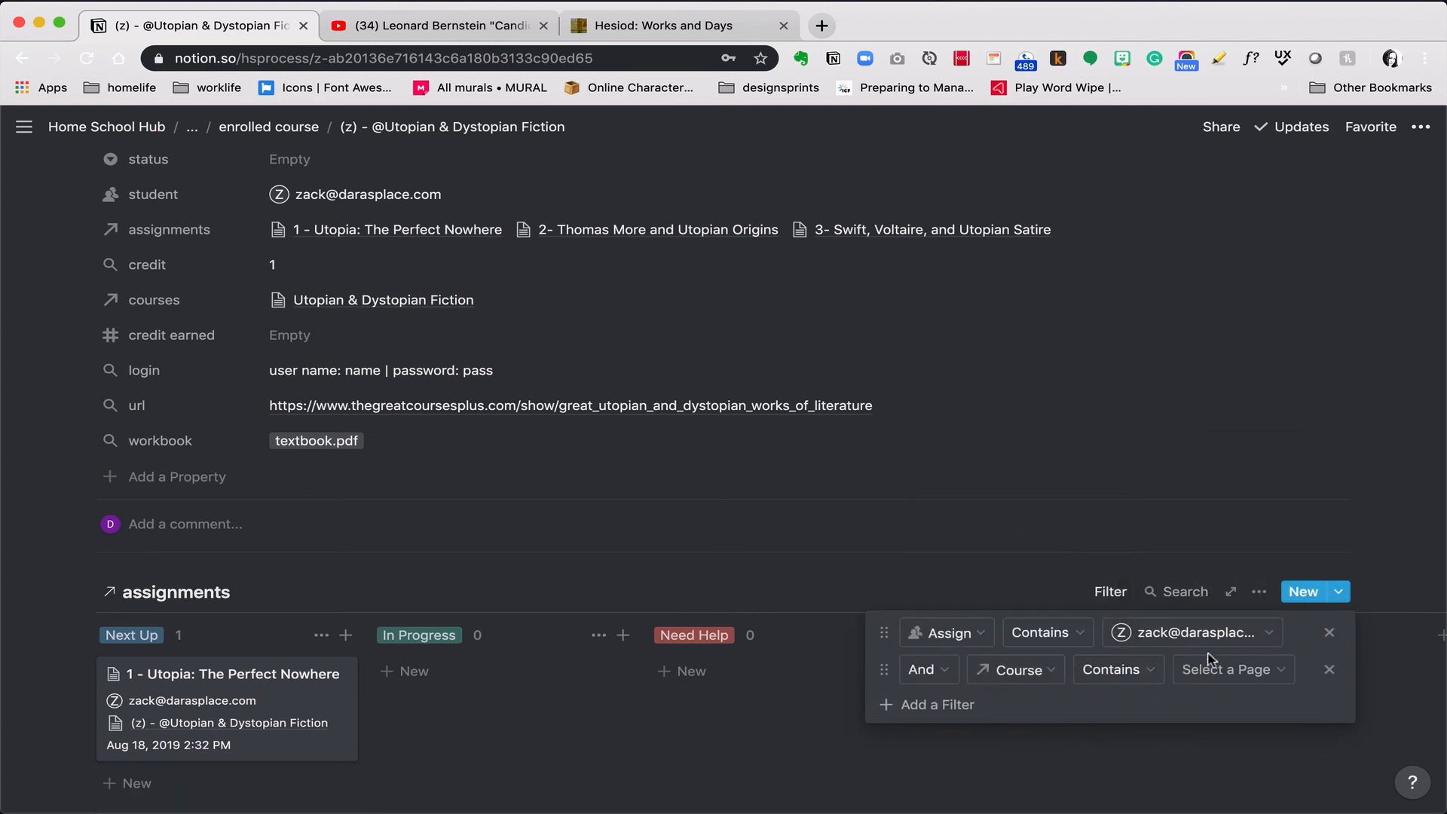
left_click(1228, 670)
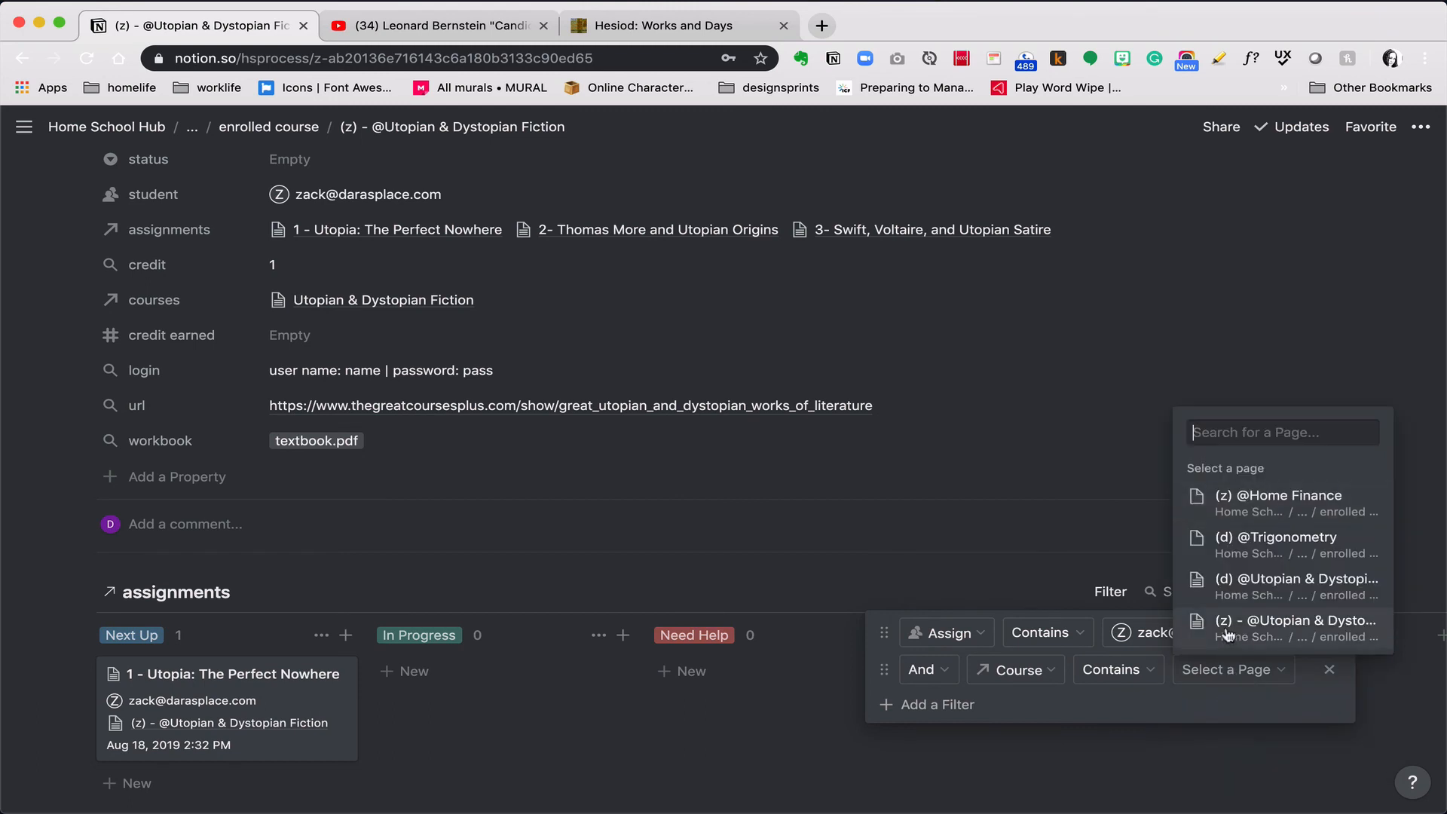
left_click(1226, 639)
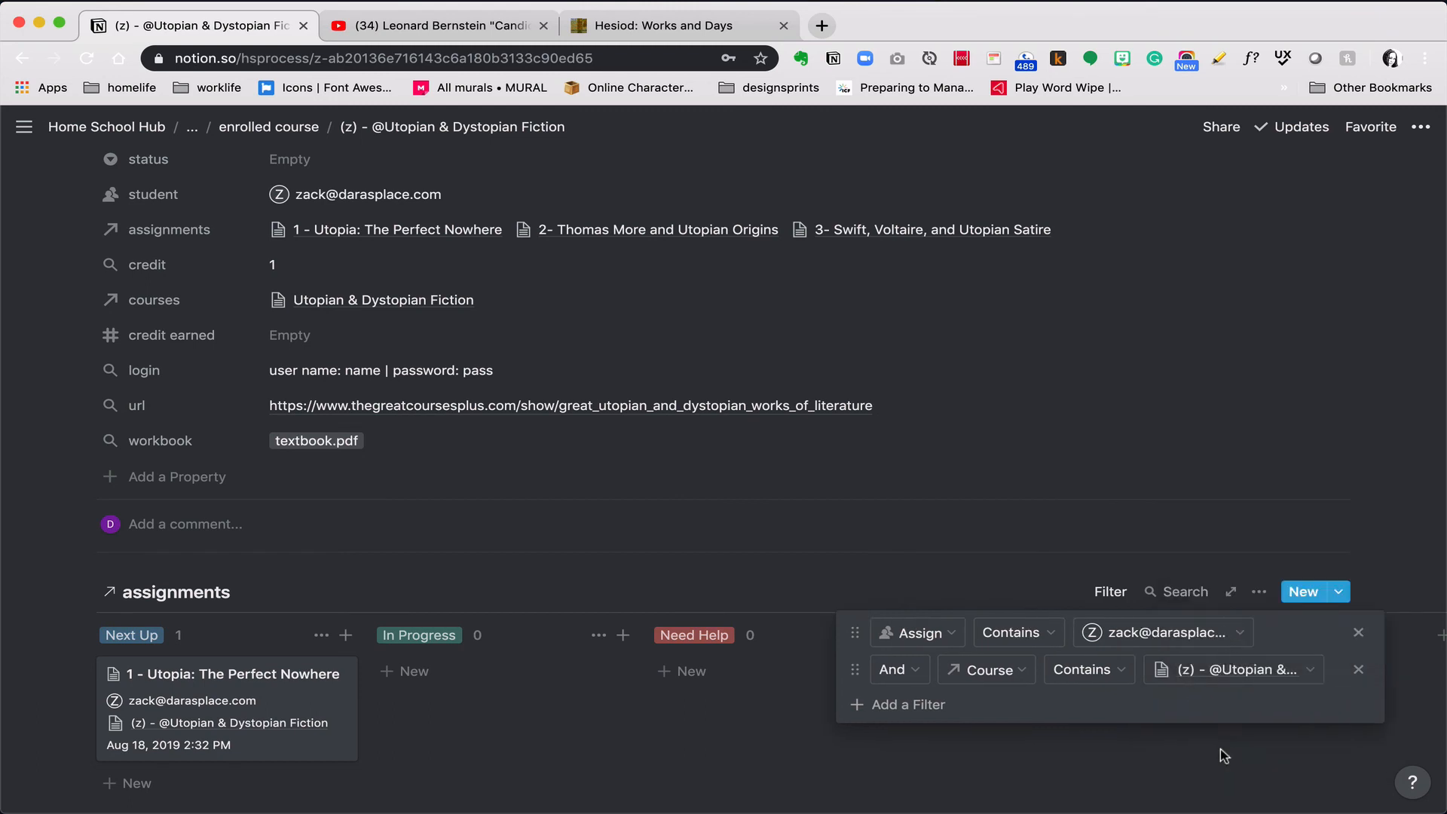
left_click(1221, 774)
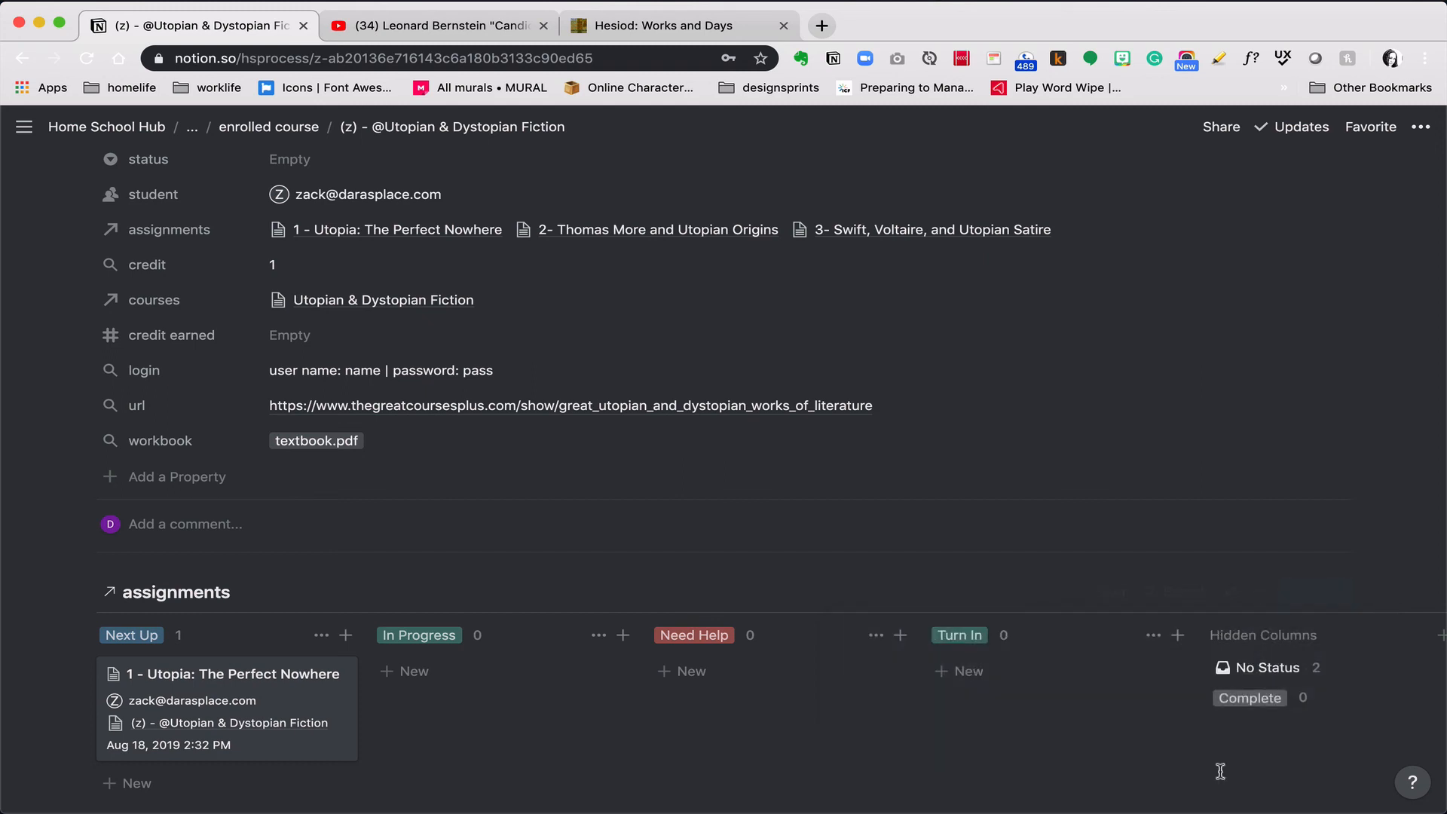
Add a sort to the assignments board on the (z) Utopian & Dystopian Fiction page
scroll(1221, 772, "down", 3)
scroll(1221, 772, "up", 2)
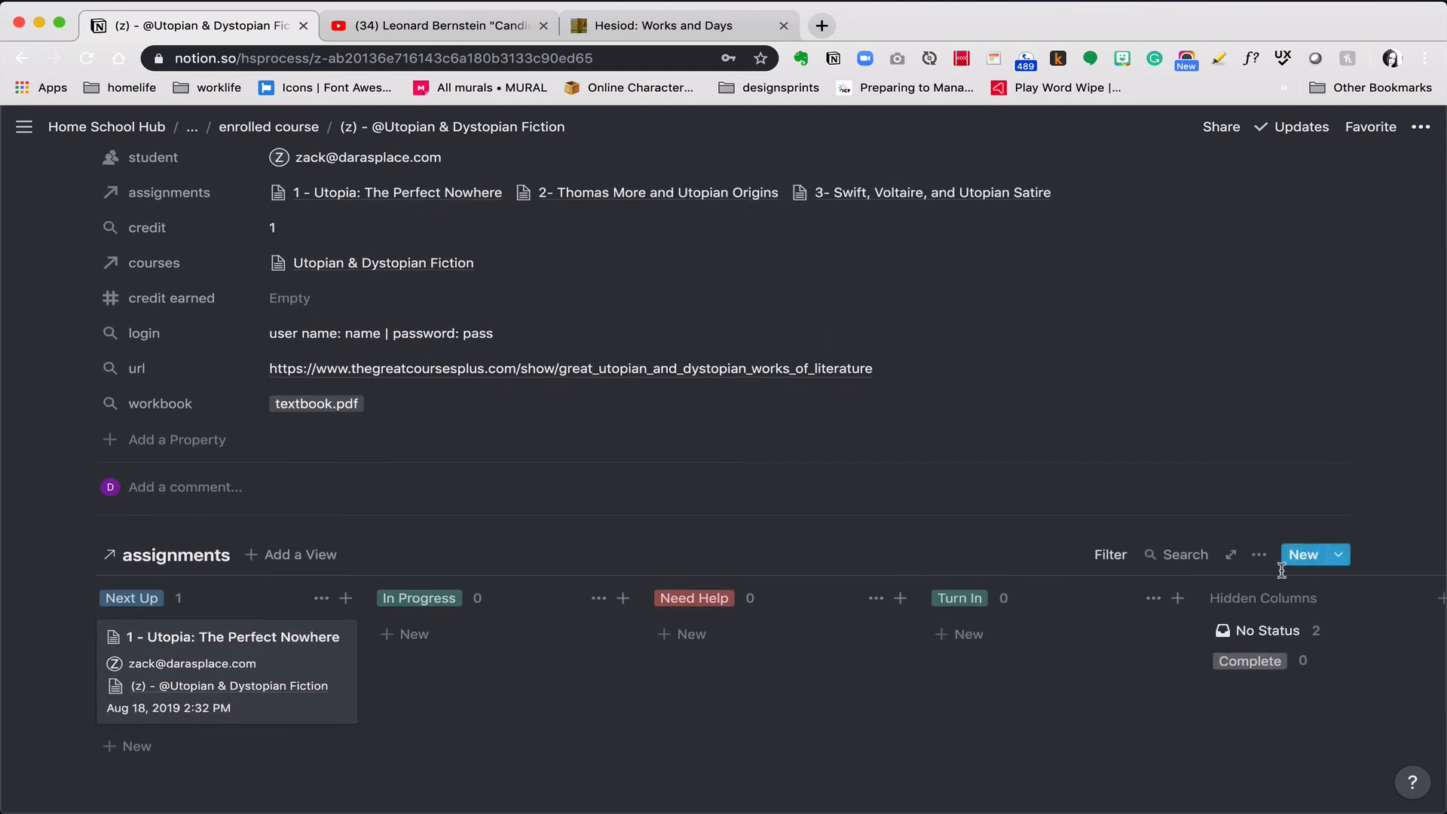
left_click(1257, 556)
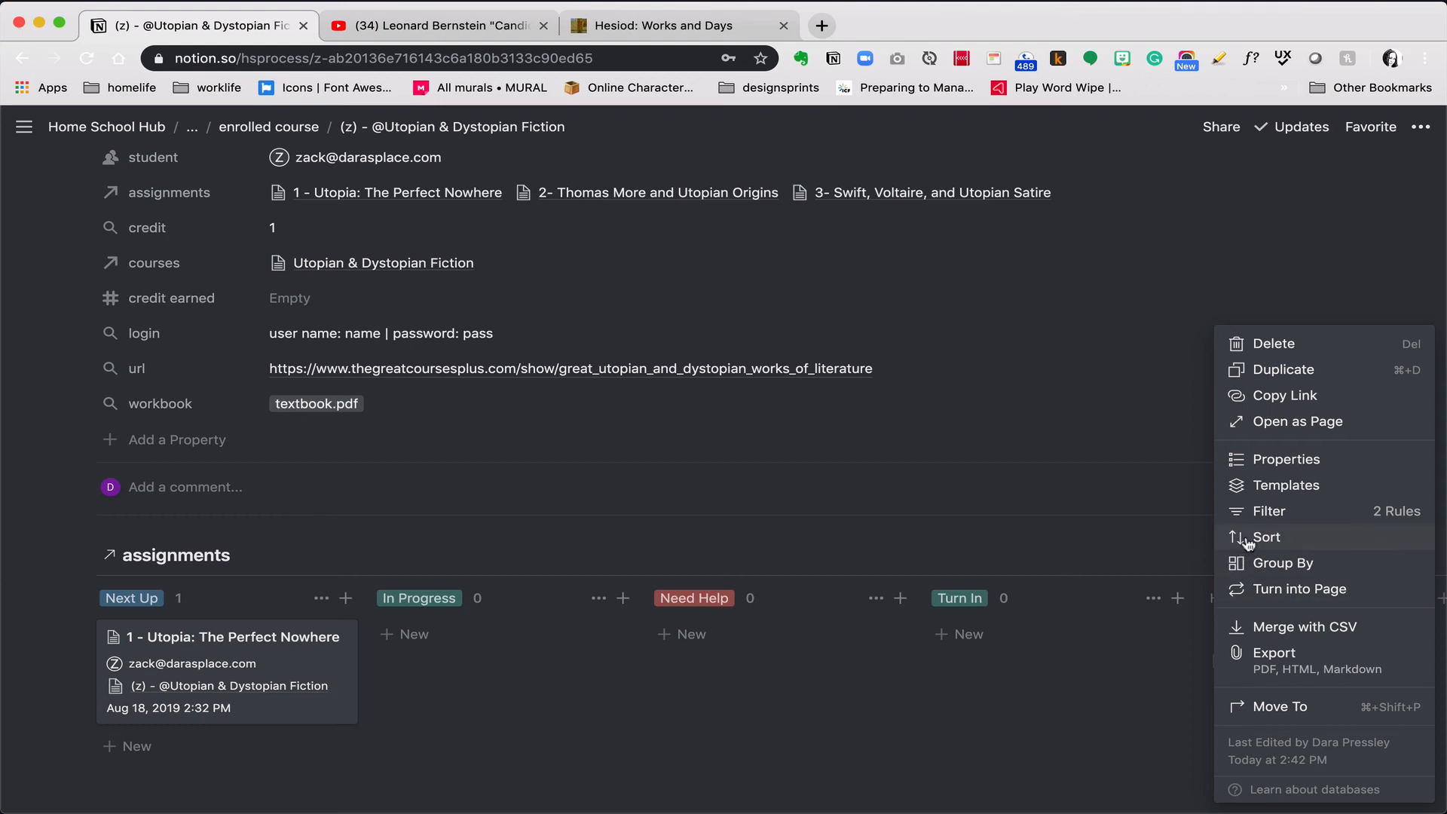
left_click(1245, 540)
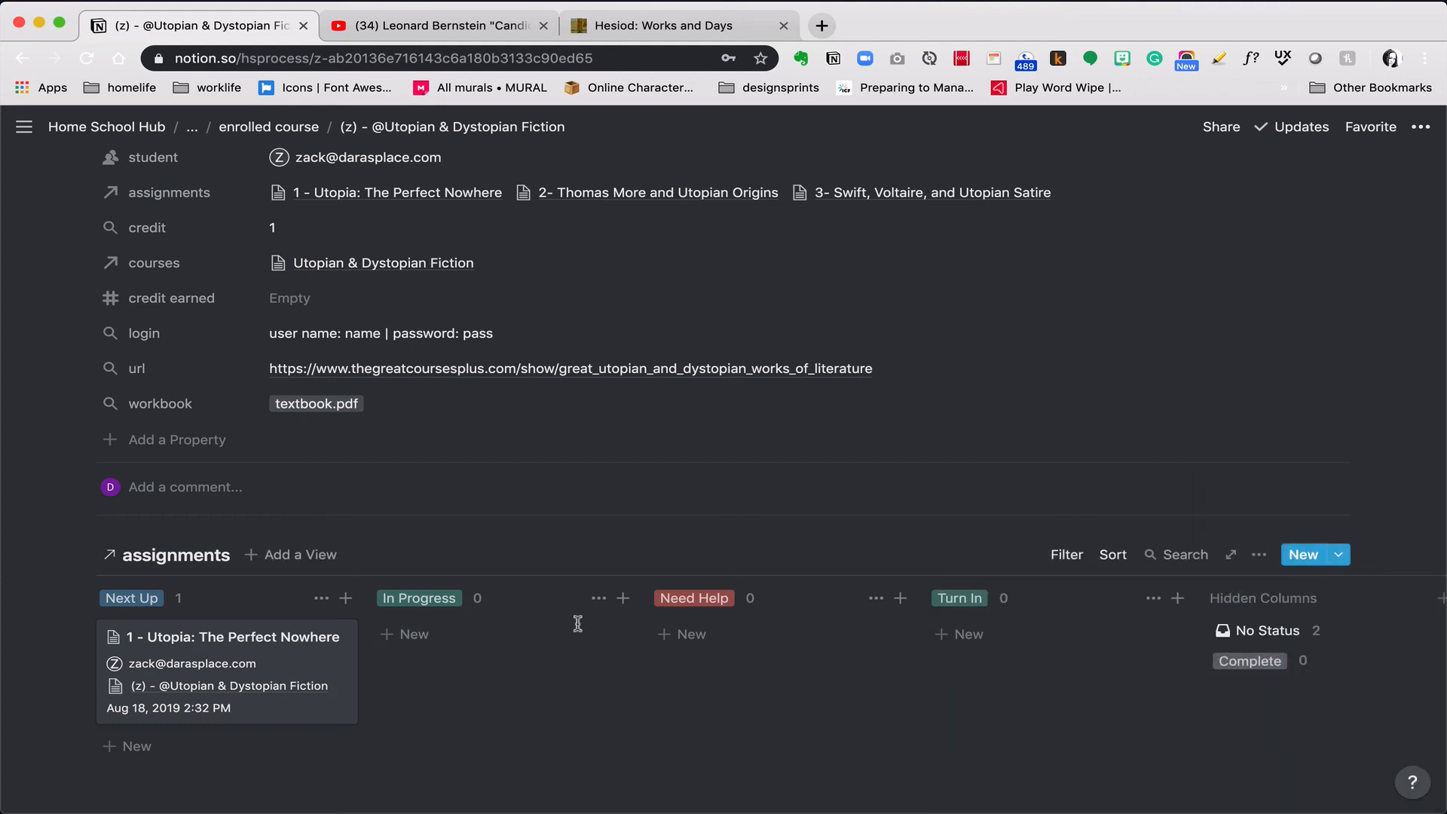
Return from the (z) course page to the Planning Area and review its courses, enrolled course and assignments databases
scroll(386, 679, "down", 5)
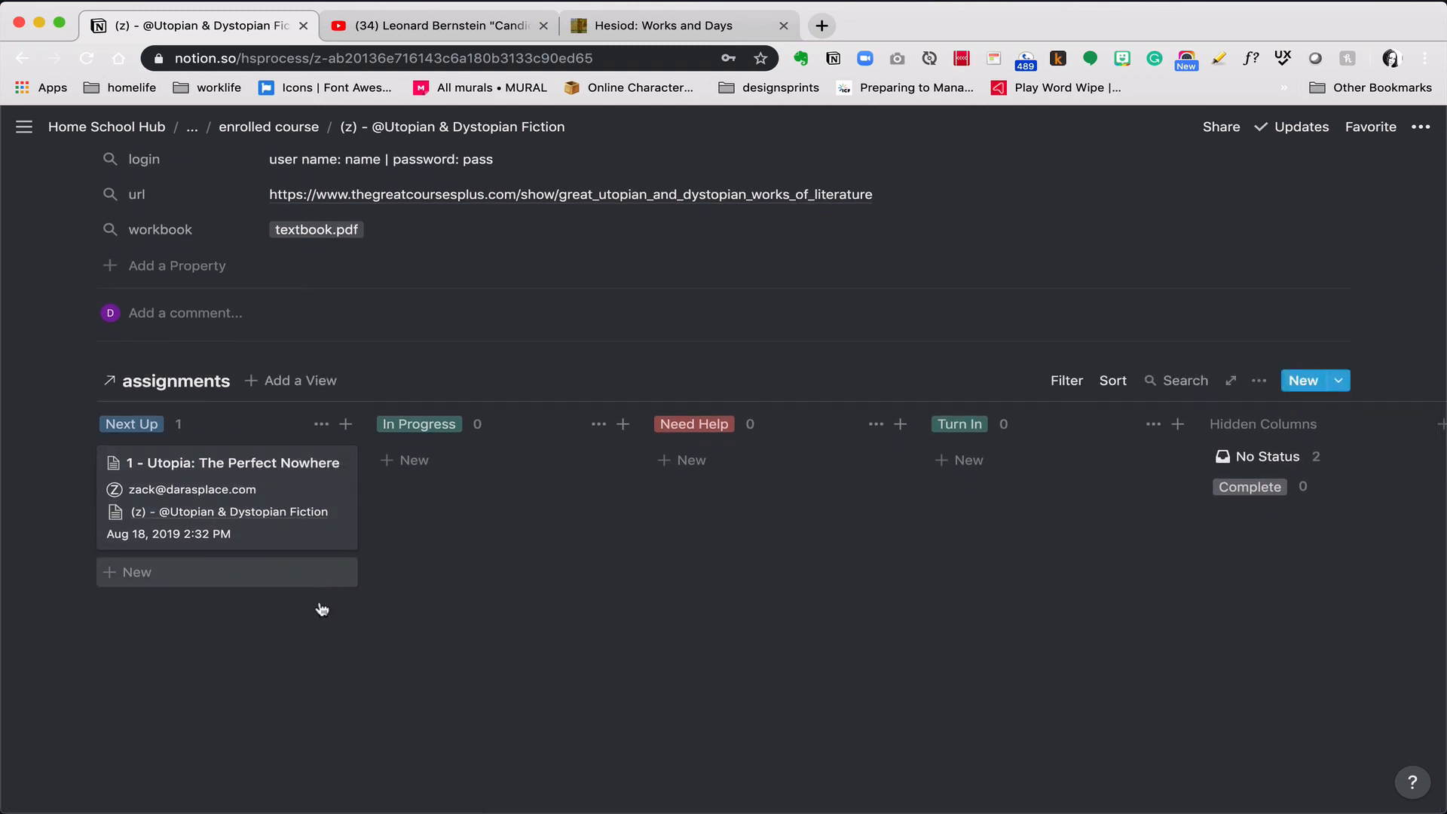
scroll(294, 708, "up", 4)
scroll(294, 710, "up", 6)
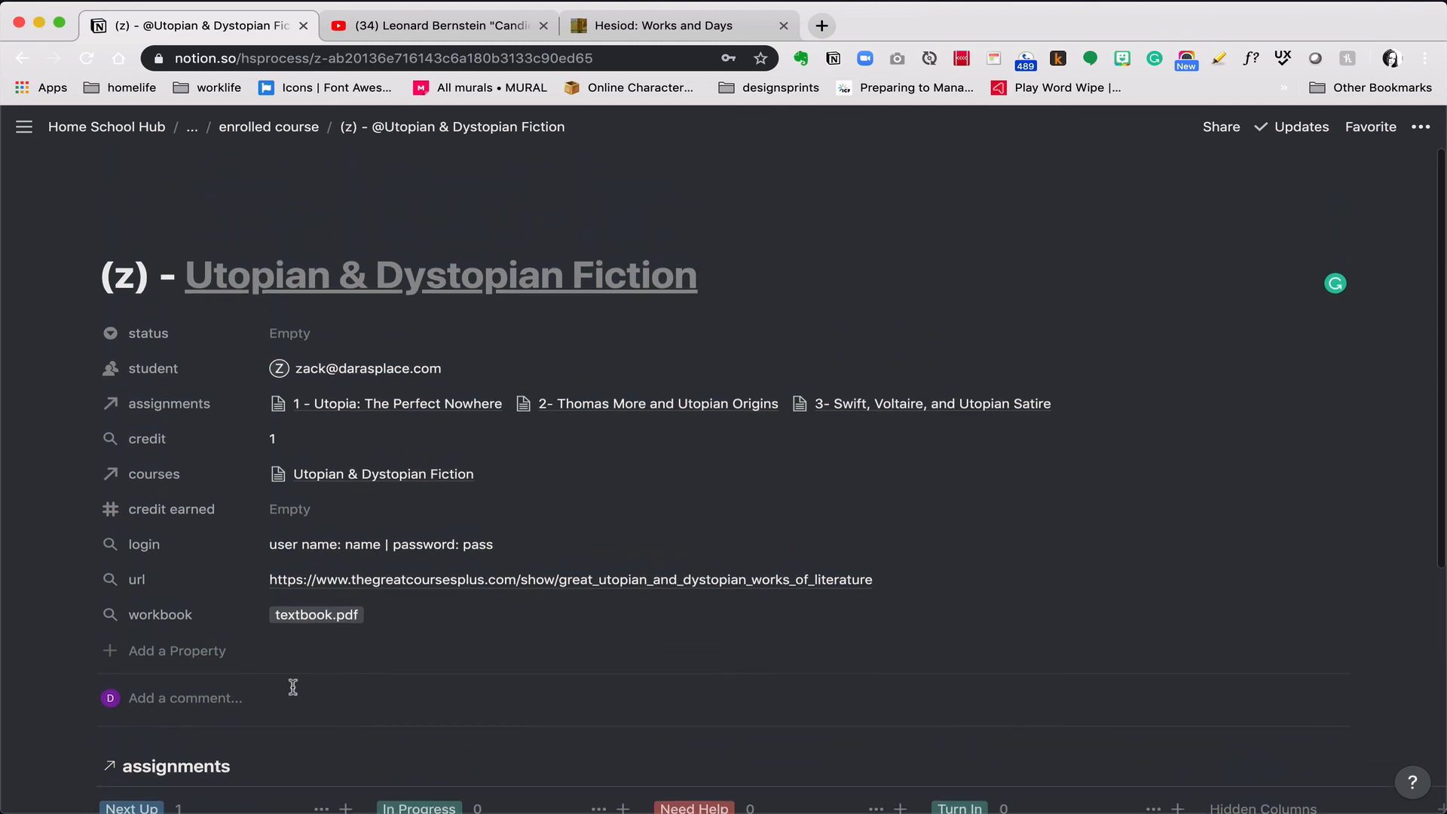
left_click(269, 127)
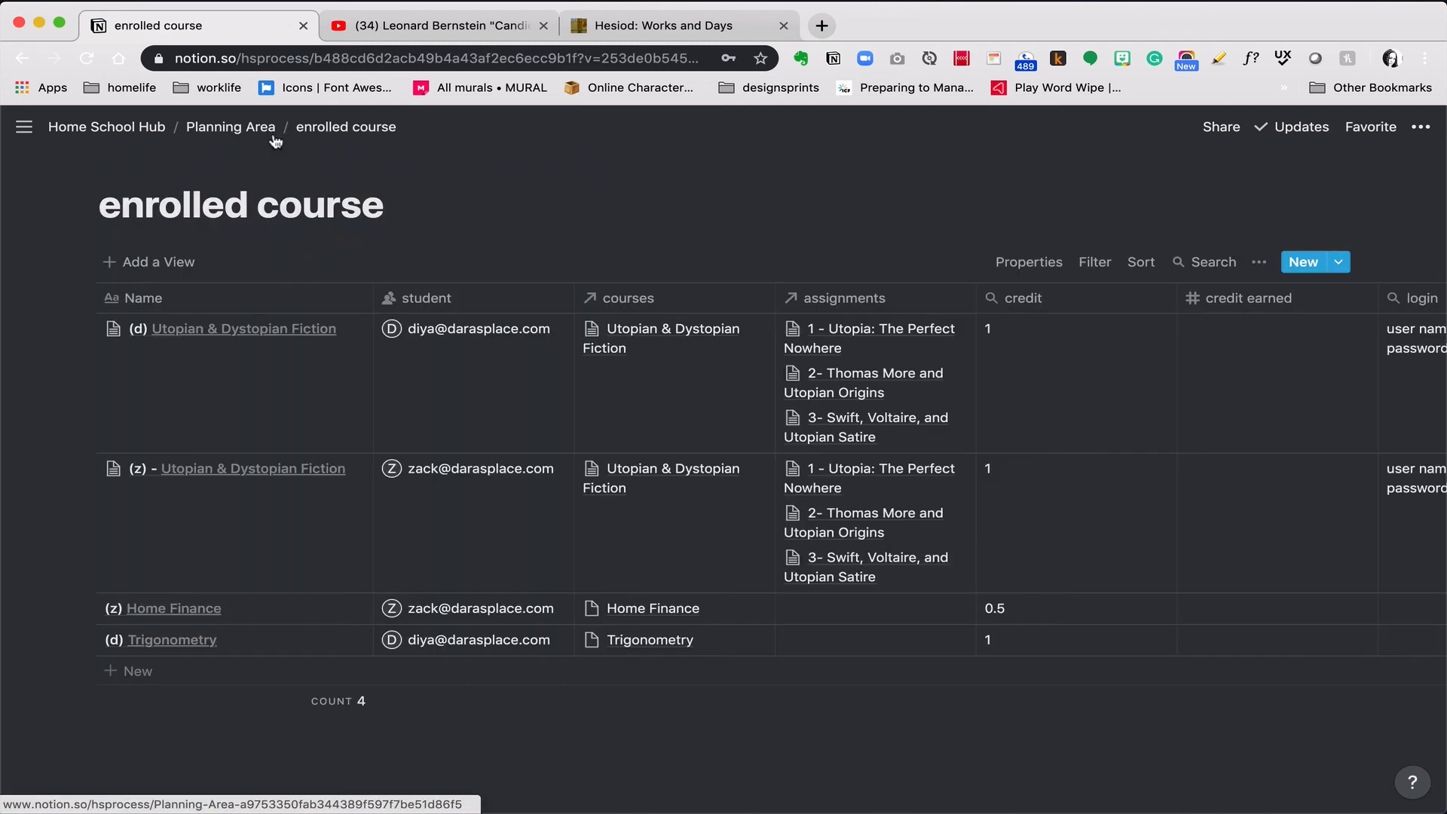
left_click(225, 128)
scroll(56, 585, "down", 6)
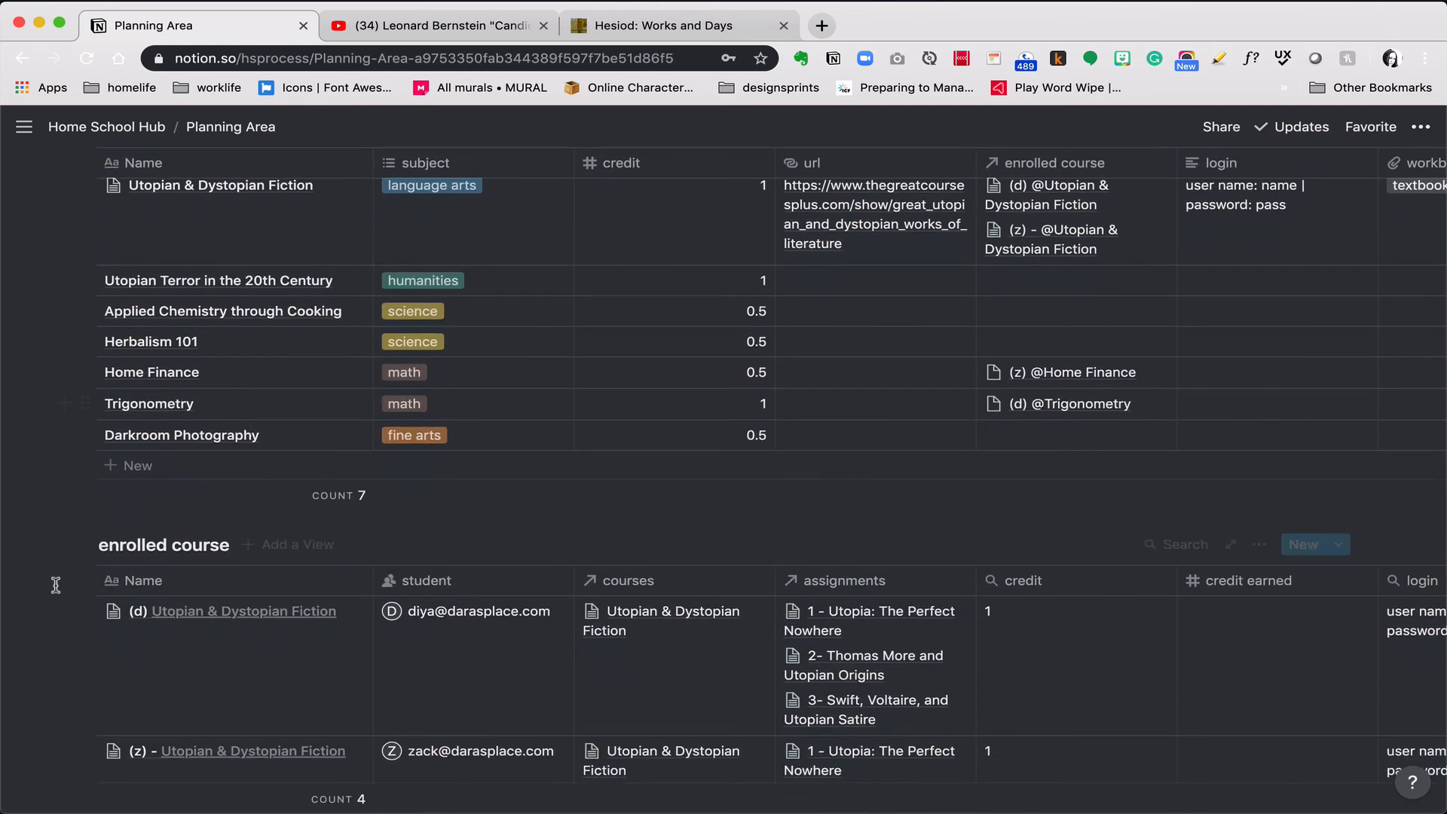
scroll(56, 585, "down", 8)
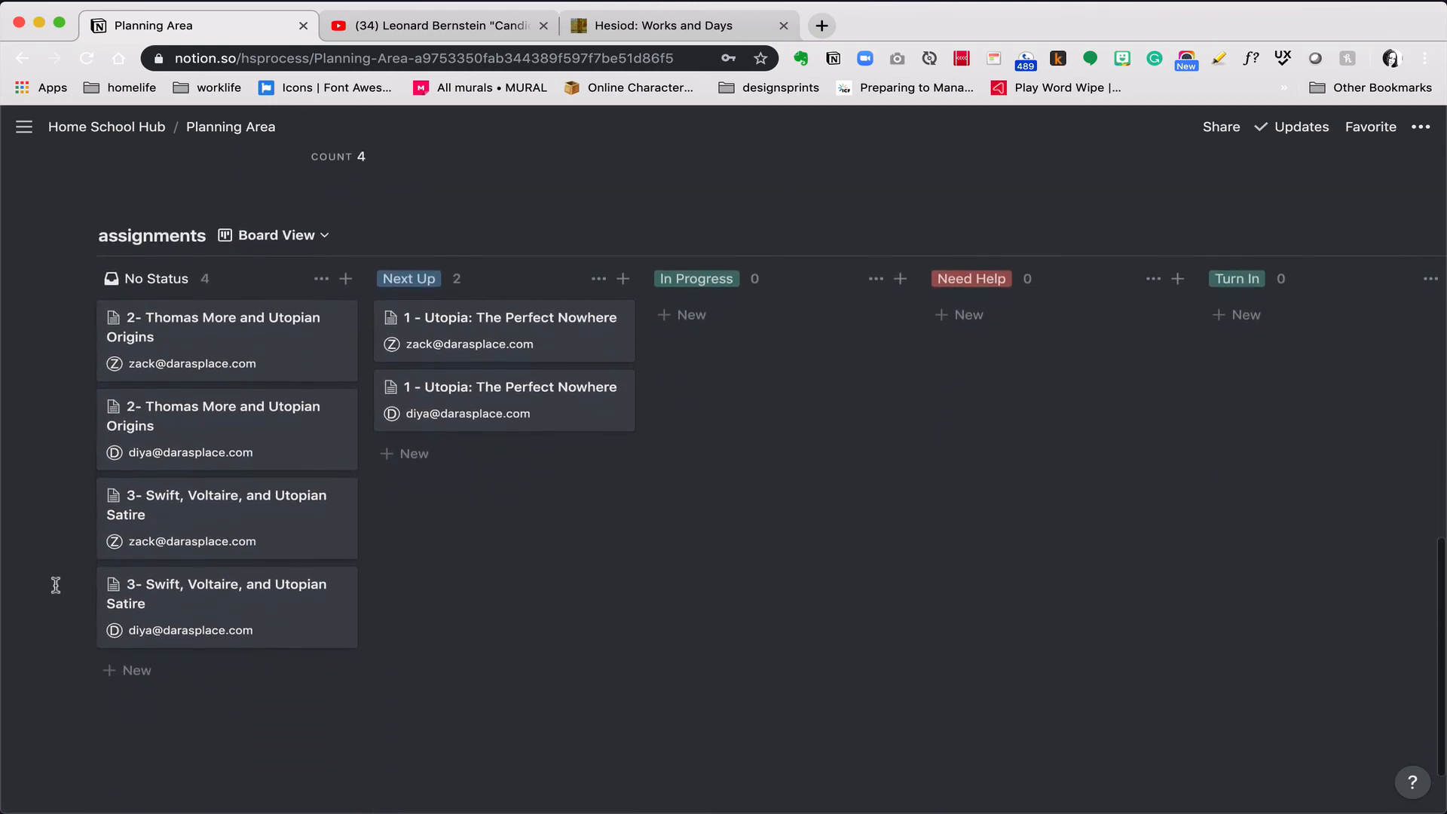
scroll(55, 584, "down", 1)
scroll(72, 578, "down", 2)
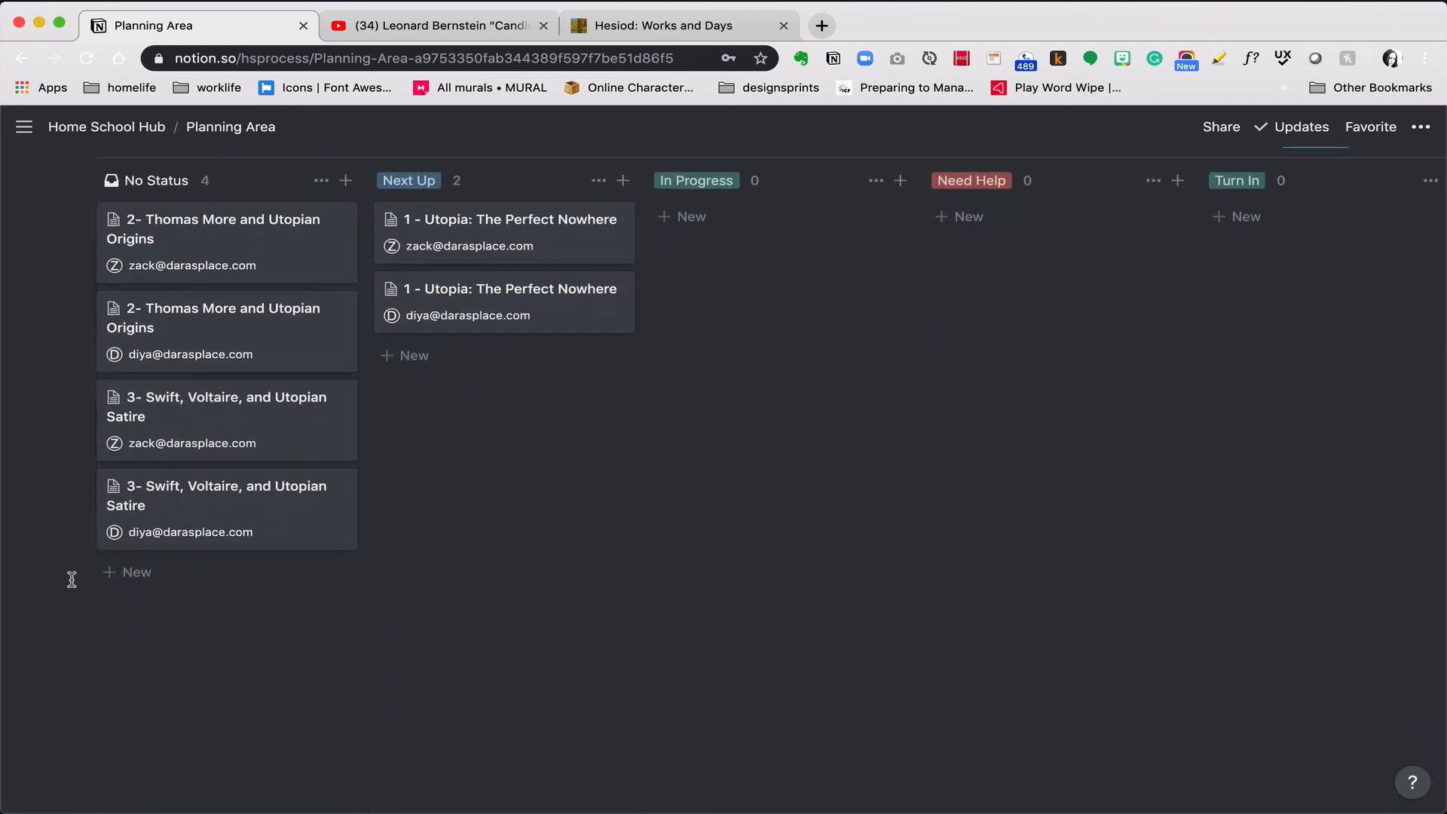
scroll(889, 541, "up", 8)
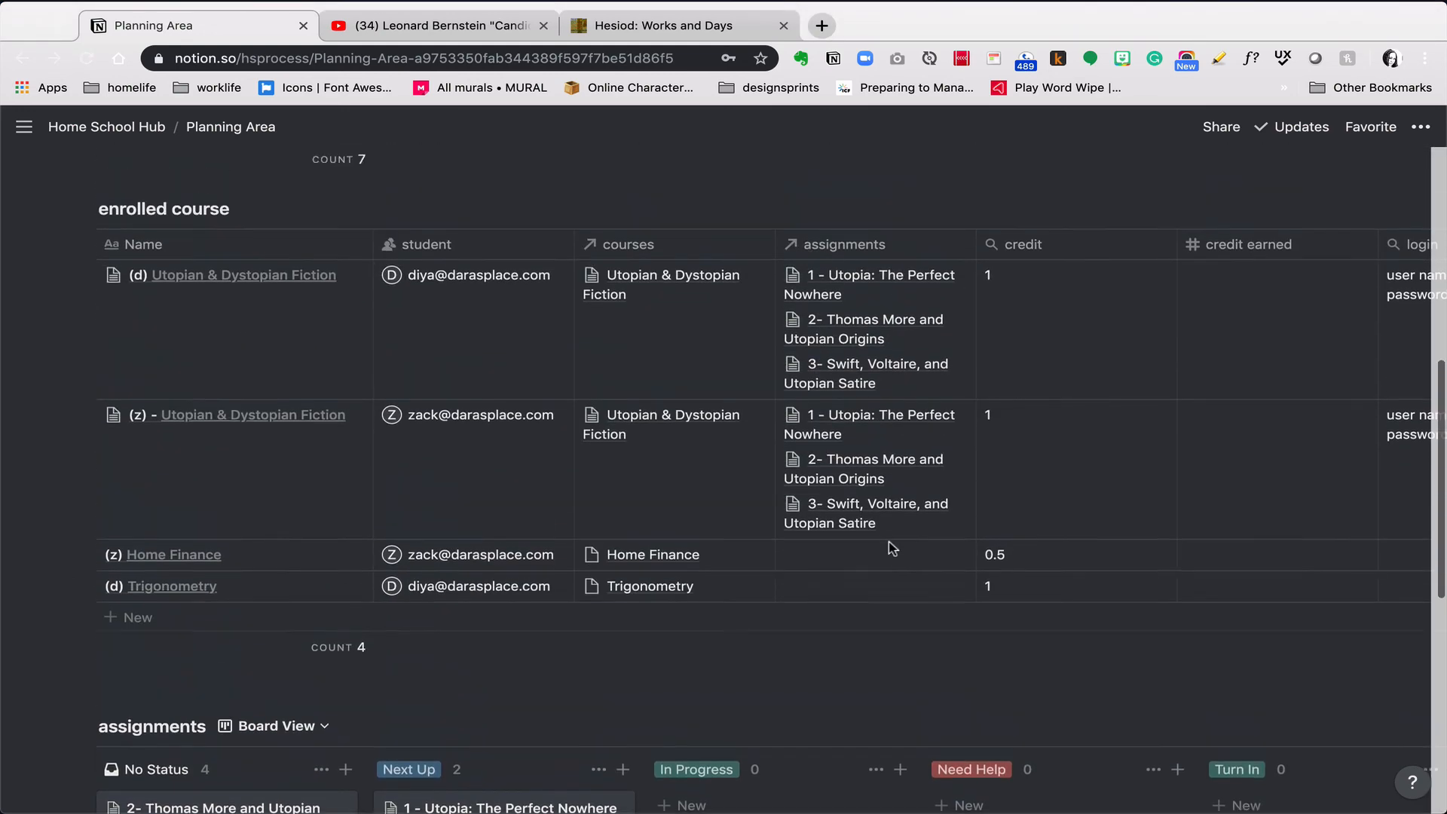
scroll(889, 541, "up", 7)
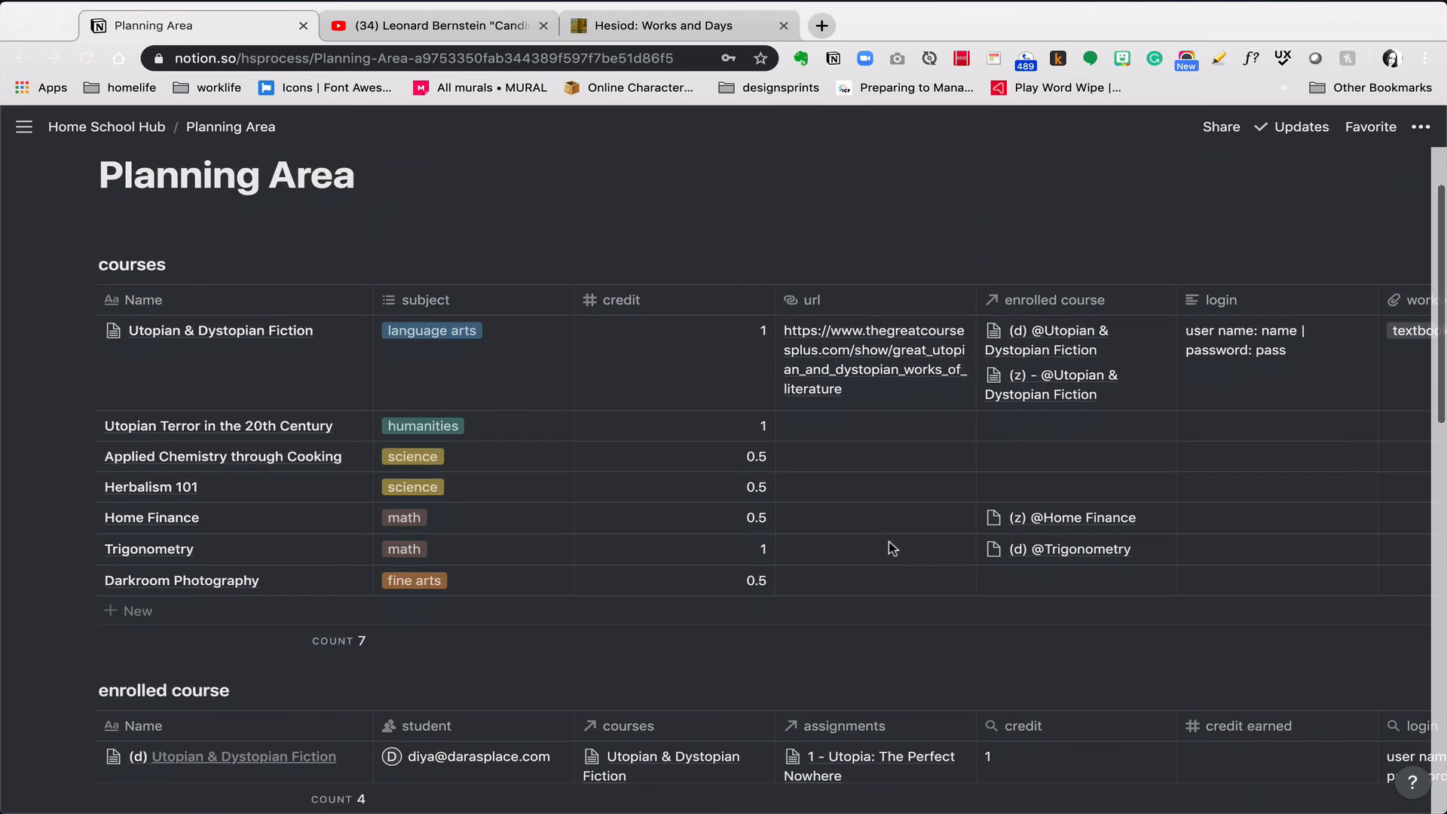